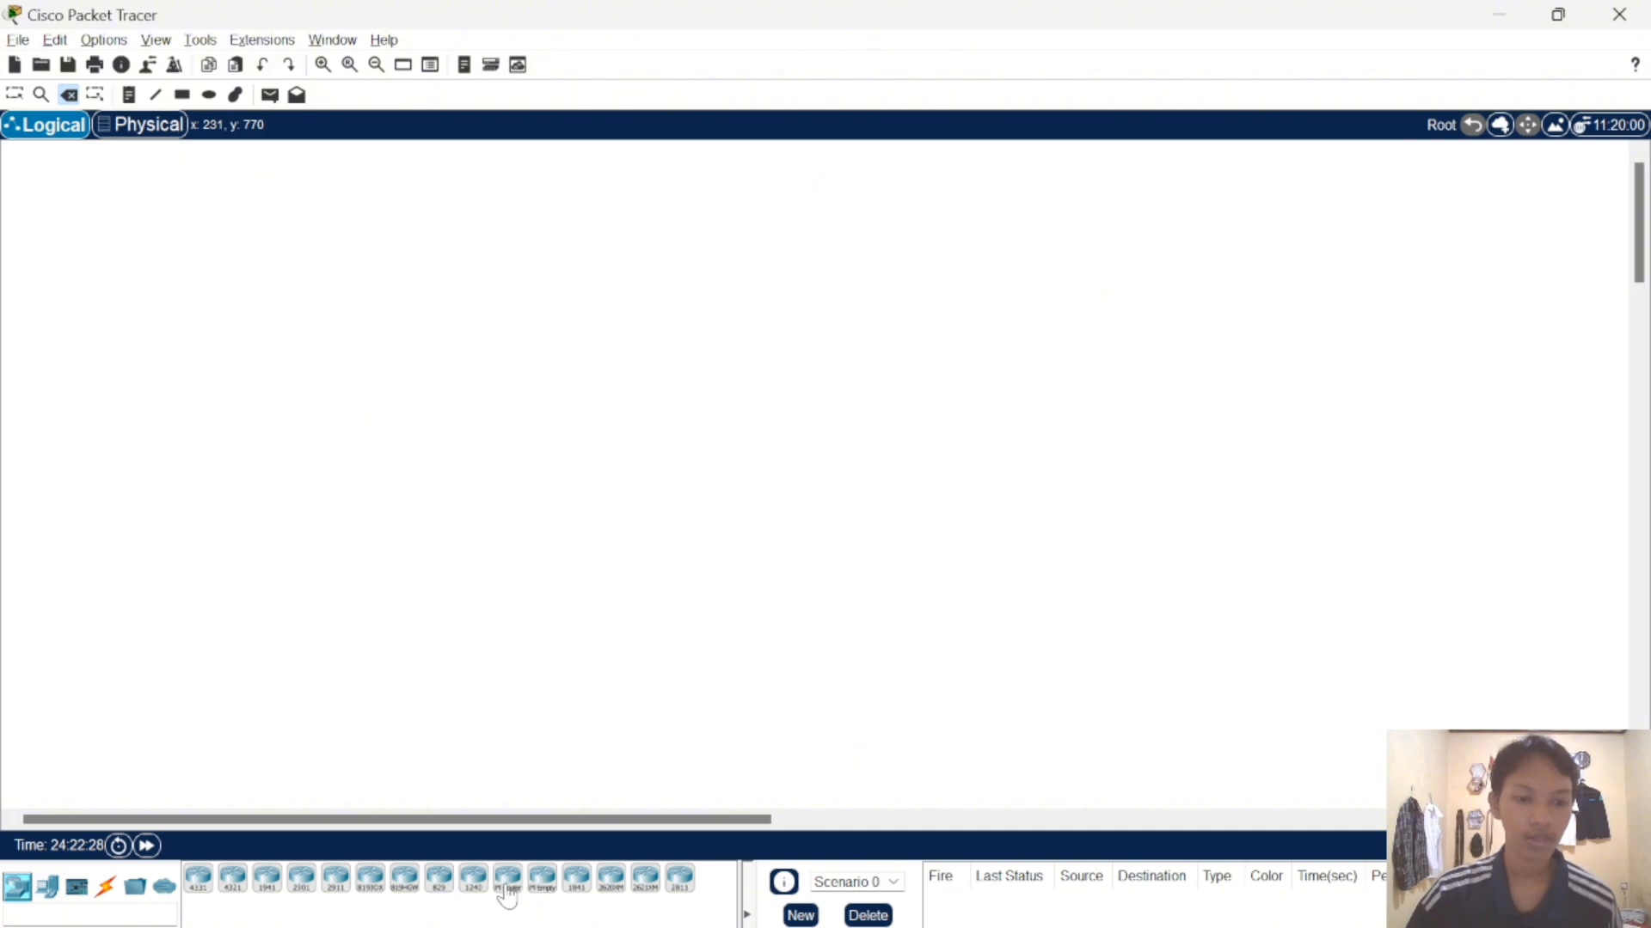
- Add two Router-PT routers side by side and a Switch-PT switch below the left router
{"action": "left_click_drag", "start_coordinate": [508, 881], "coordinate": [325, 231]}
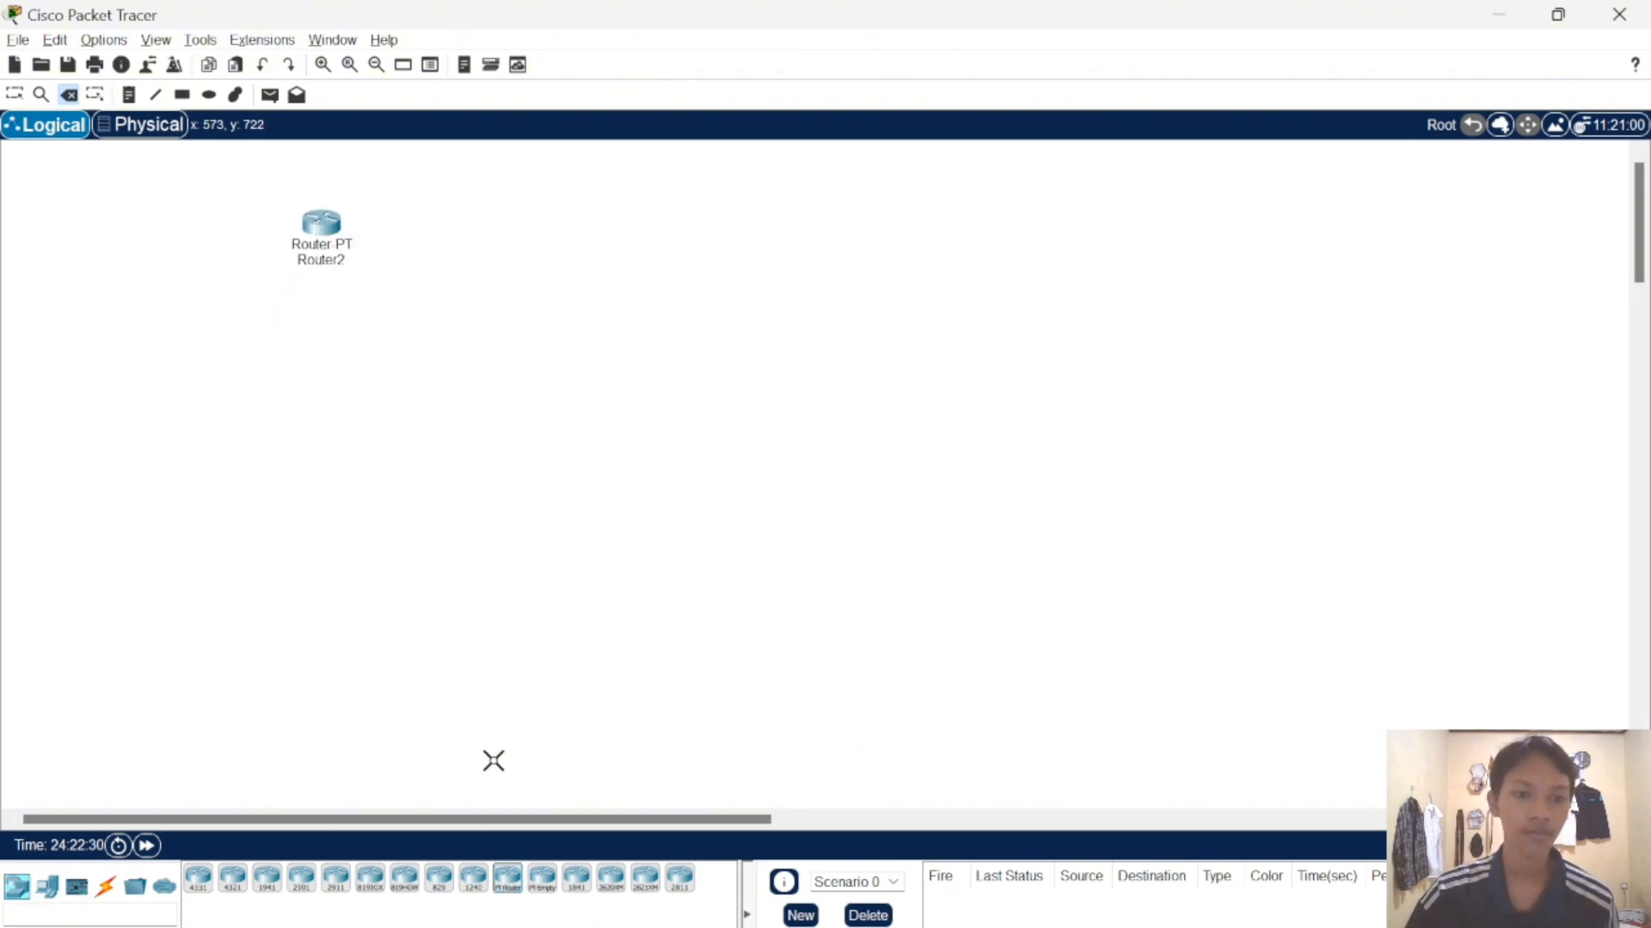
{"action": "left_click_drag", "start_coordinate": [507, 878], "coordinate": [553, 259]}
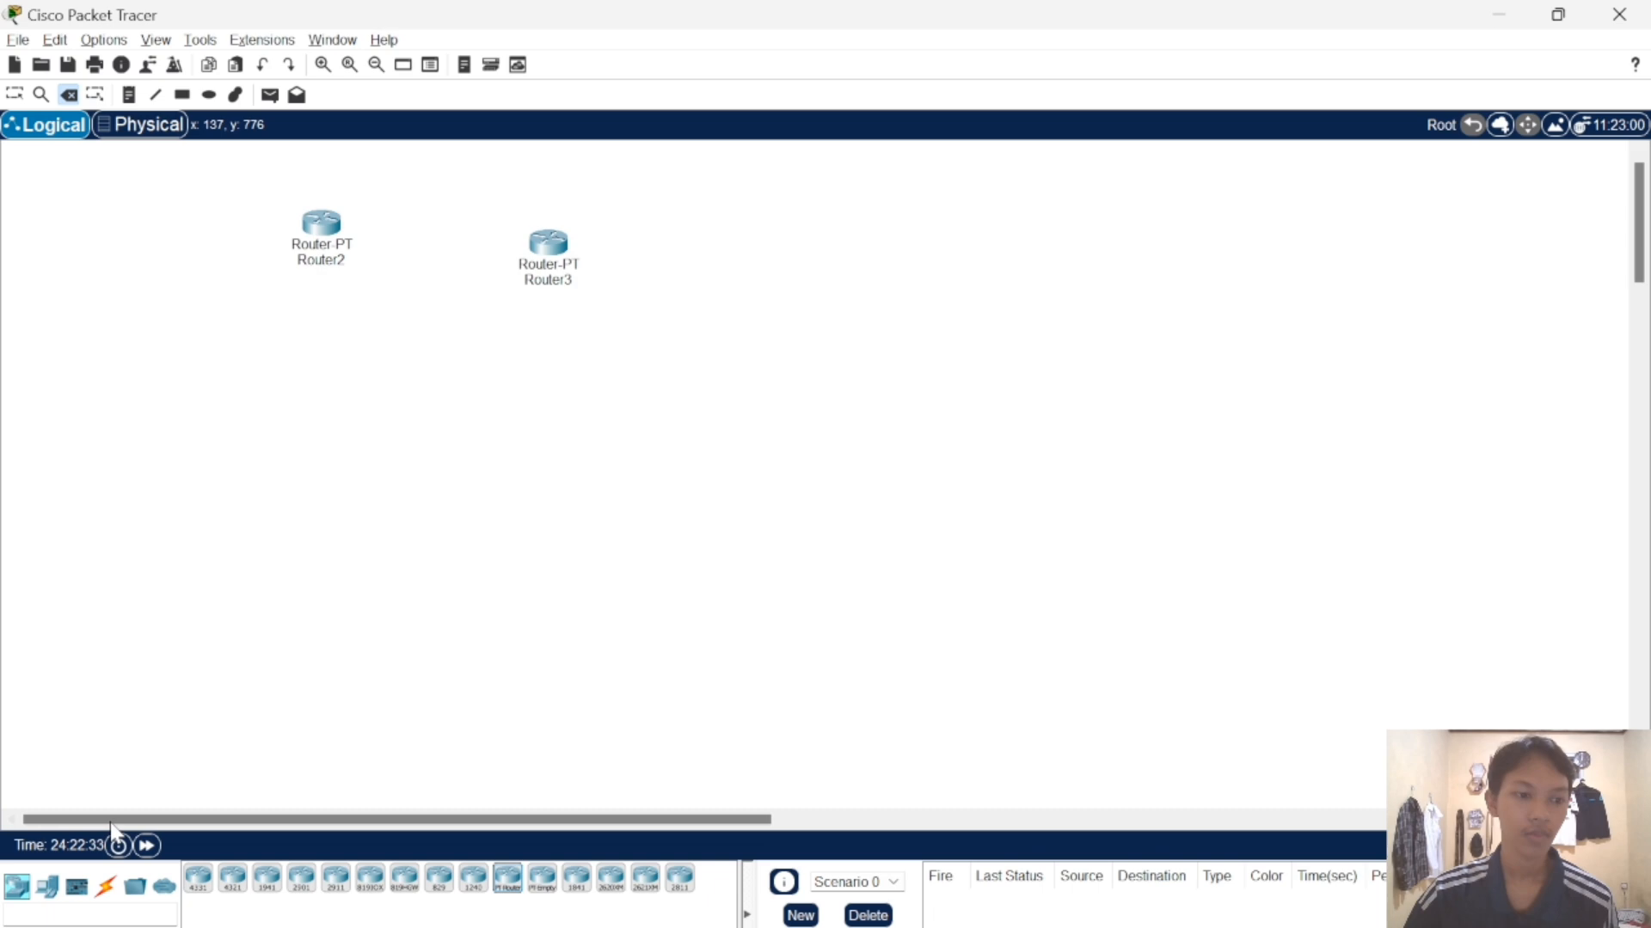
{"action": "left_click", "coordinate": [47, 886]}
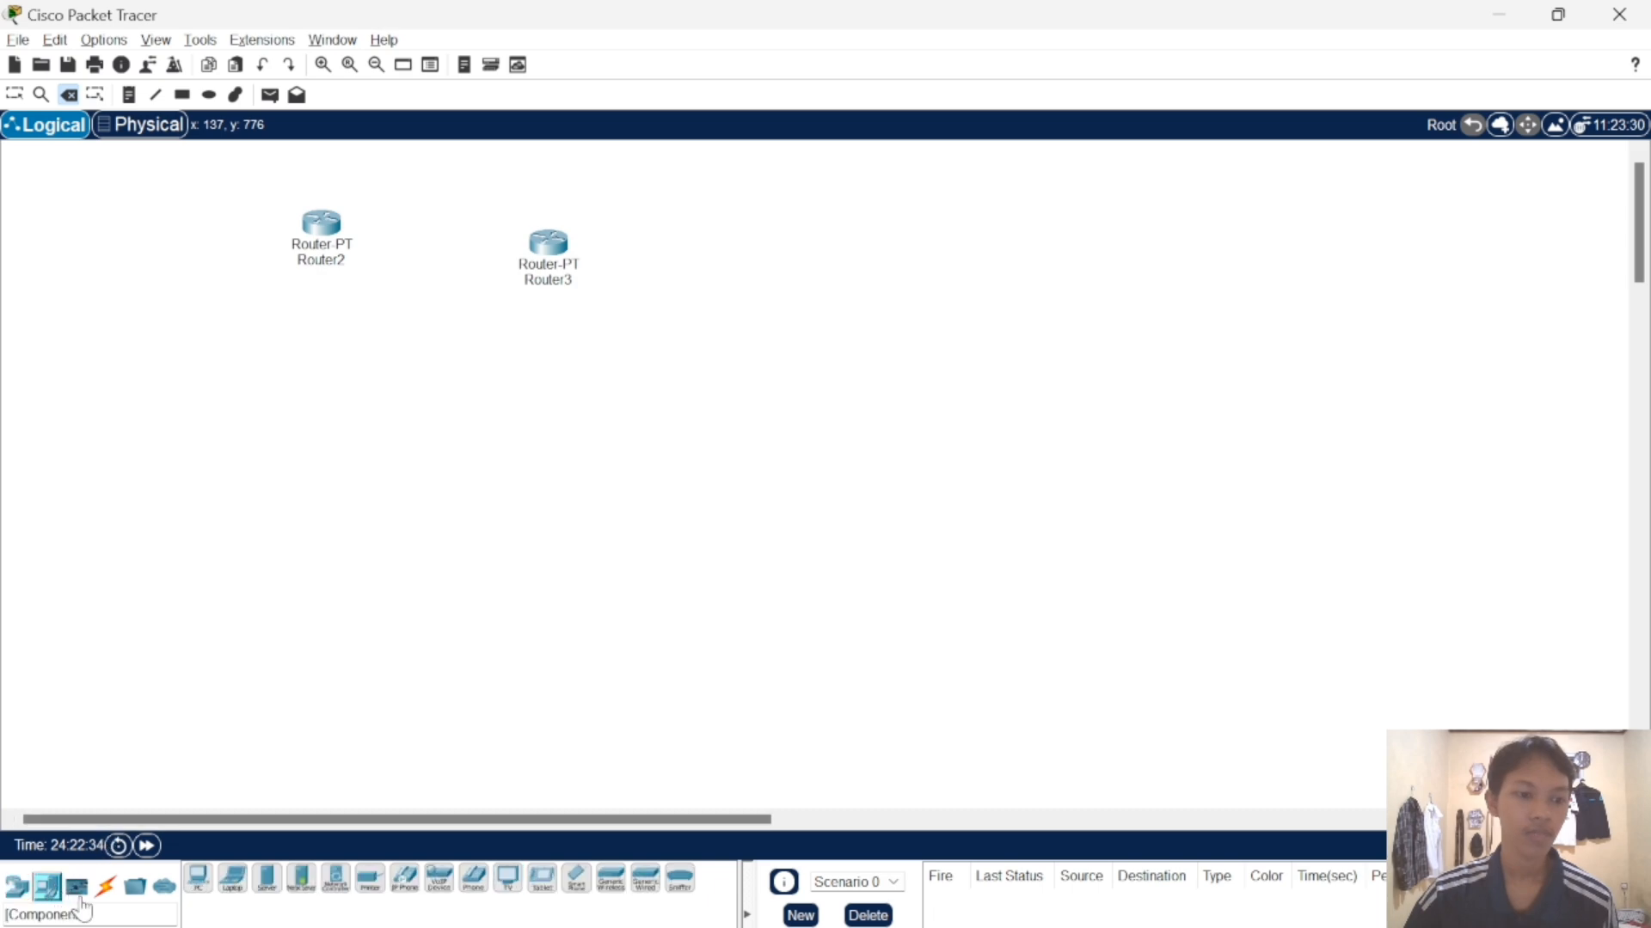
{"action": "left_click", "coordinate": [17, 887]}
{"action": "left_click", "coordinate": [47, 927]}
{"action": "left_click_drag", "start_coordinate": [233, 879], "coordinate": [331, 410]}
- Align the right router level with the left router
{"action": "left_click", "coordinate": [556, 247]}
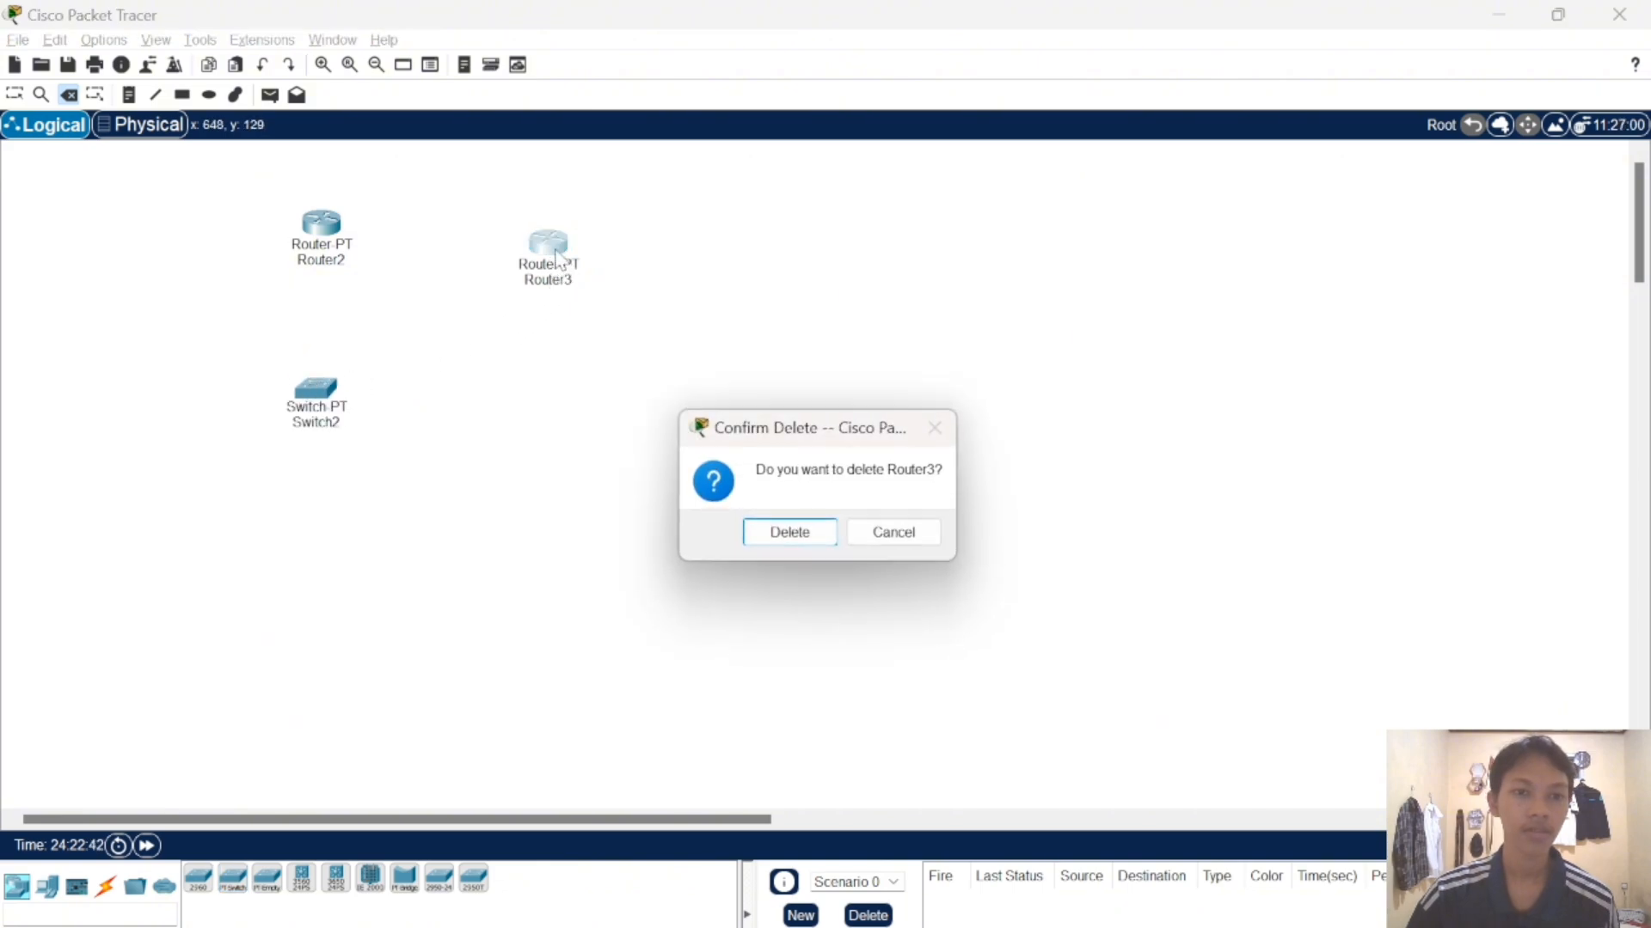
{"action": "left_click", "coordinate": [894, 532]}
{"action": "key", "text": "Escape"}
{"action": "left_click_drag", "start_coordinate": [556, 251], "coordinate": [556, 230]}
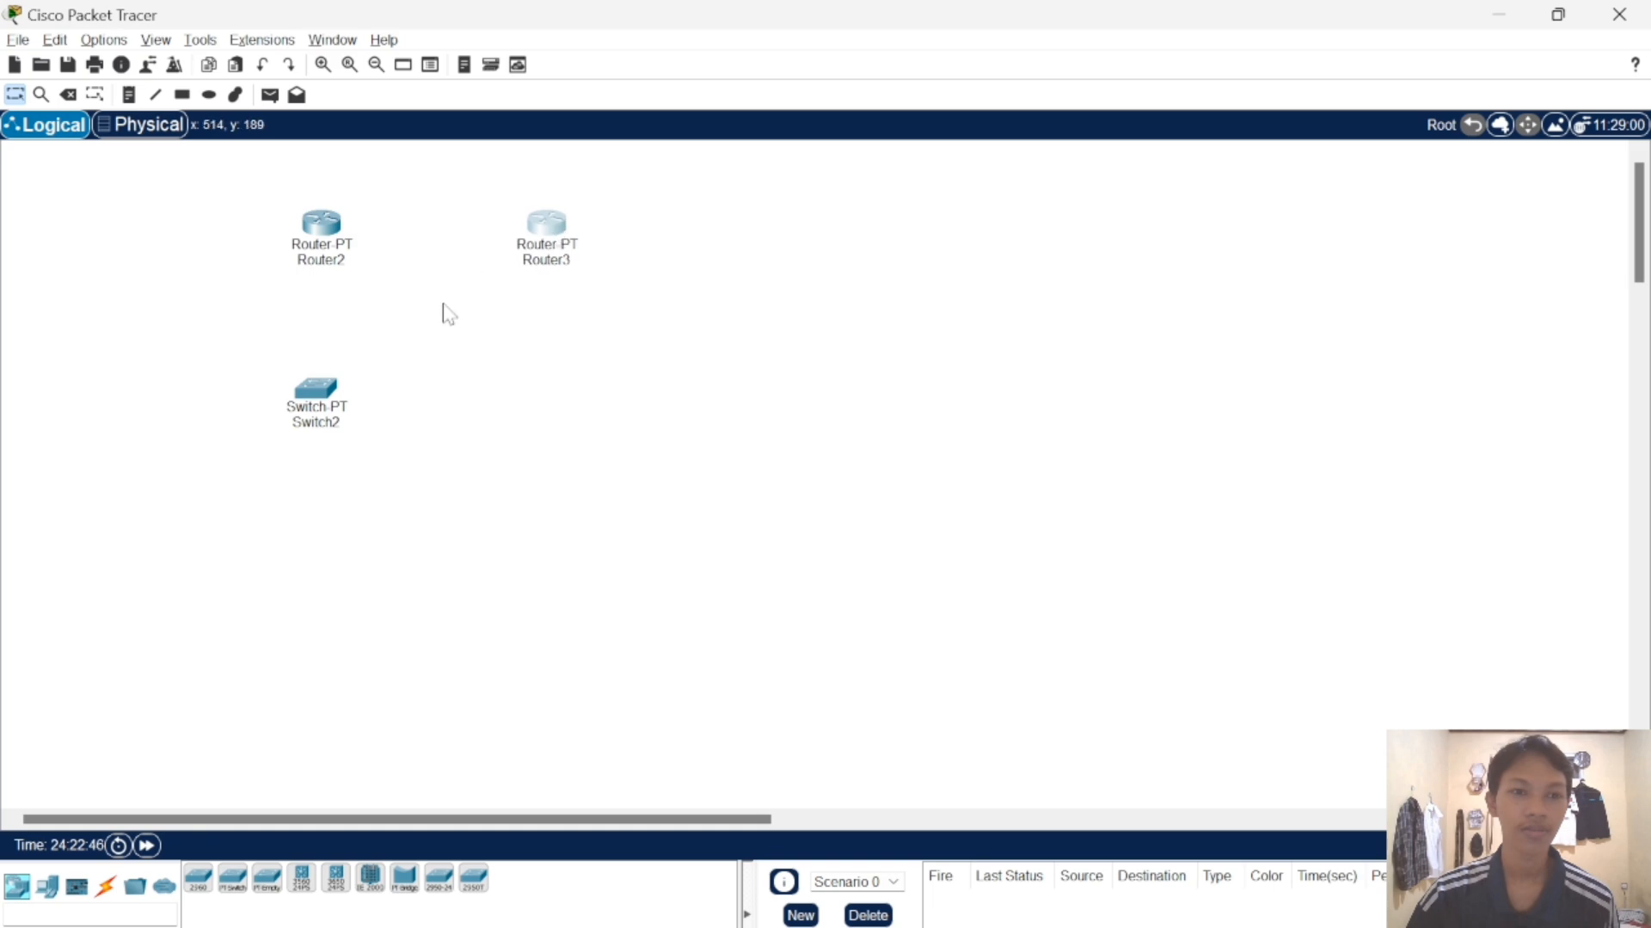
- Add a 2960-24TT switch below the right router and move both switches slightly closer to their routers
{"action": "left_click_drag", "start_coordinate": [232, 878], "coordinate": [552, 393]}
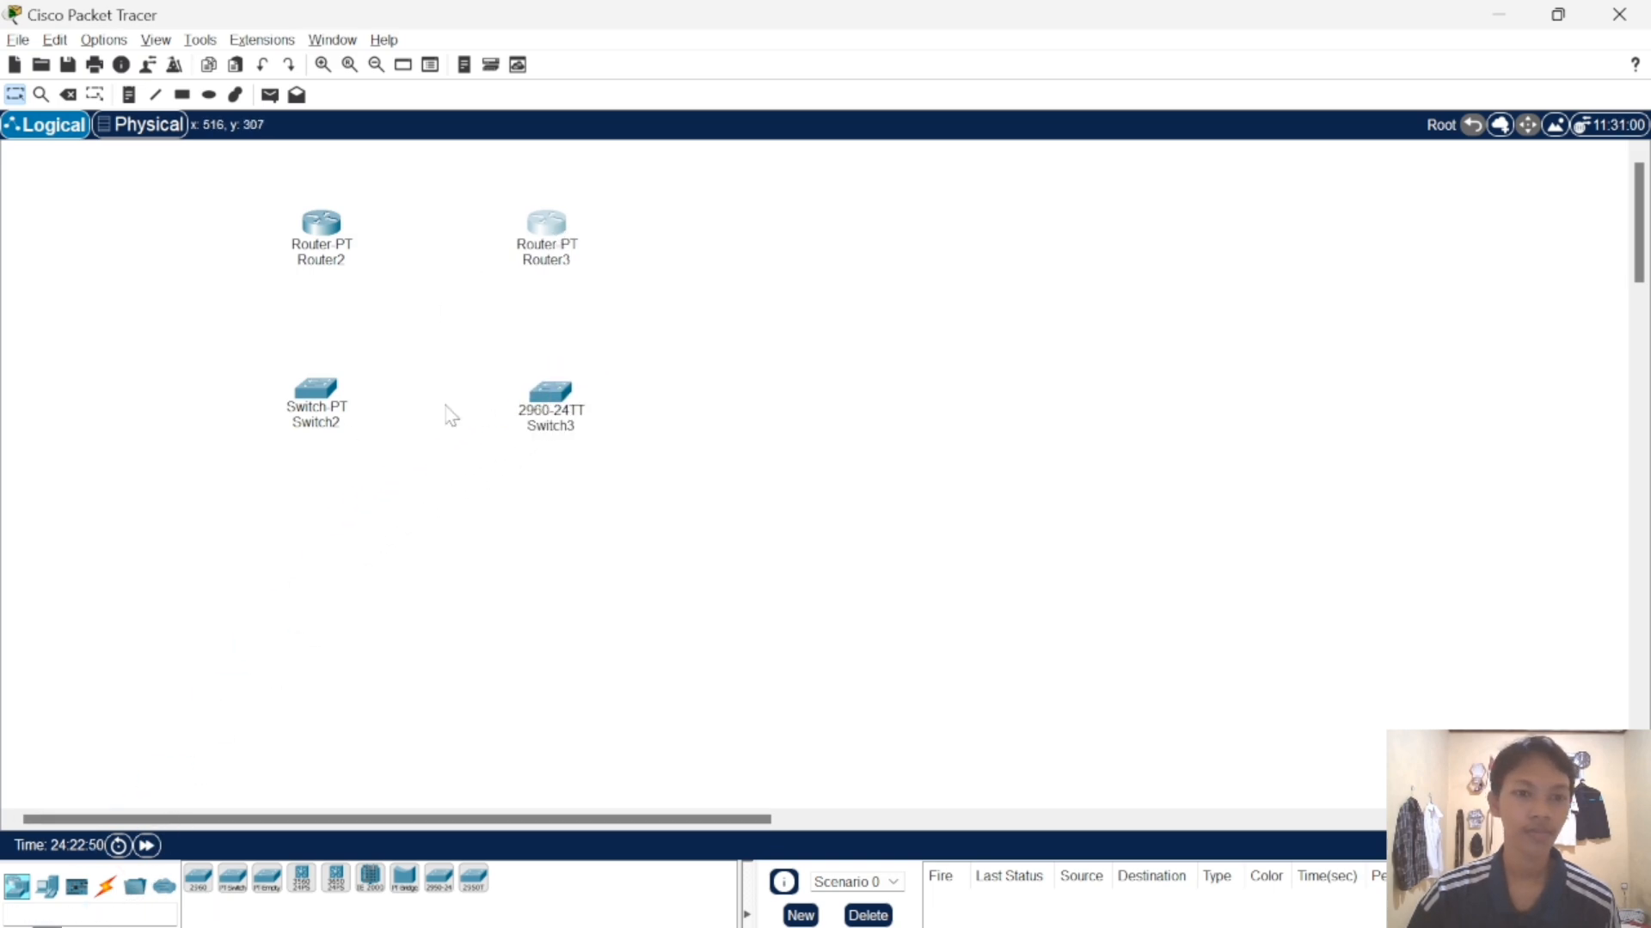
{"action": "left_click_drag", "start_coordinate": [302, 396], "coordinate": [306, 367]}
{"action": "left_click_drag", "start_coordinate": [555, 409], "coordinate": [555, 385]}
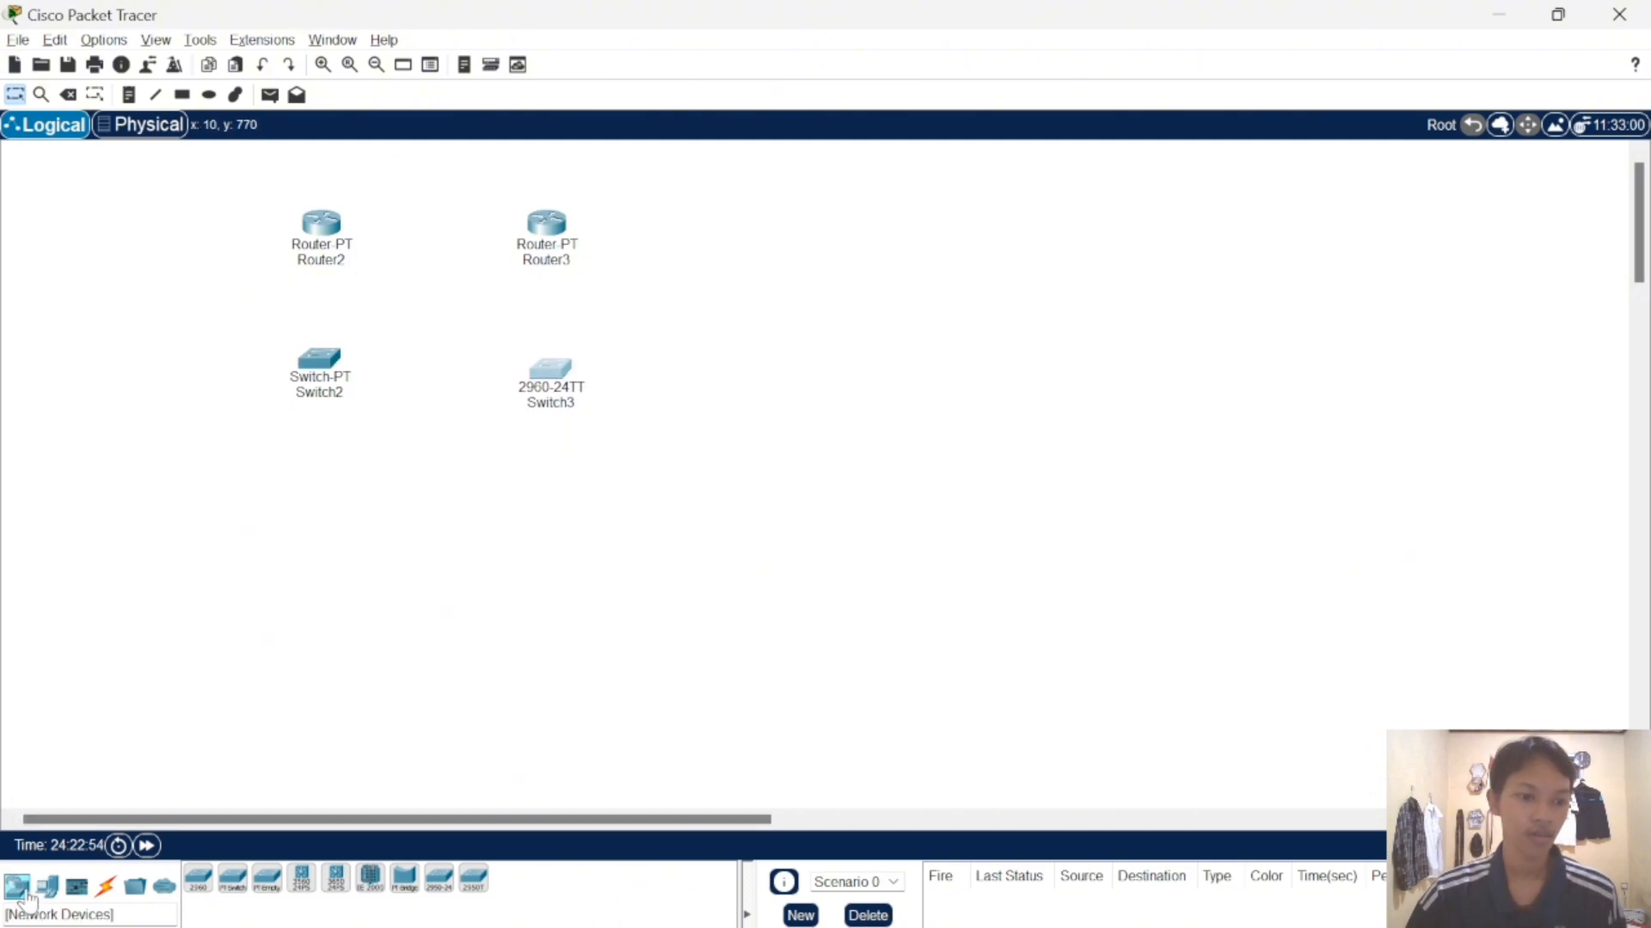
- Add four PC-PT computers in a row, two below each switch
{"action": "left_click", "coordinate": [47, 886]}
{"action": "left_click_drag", "start_coordinate": [199, 885], "coordinate": [204, 507]}
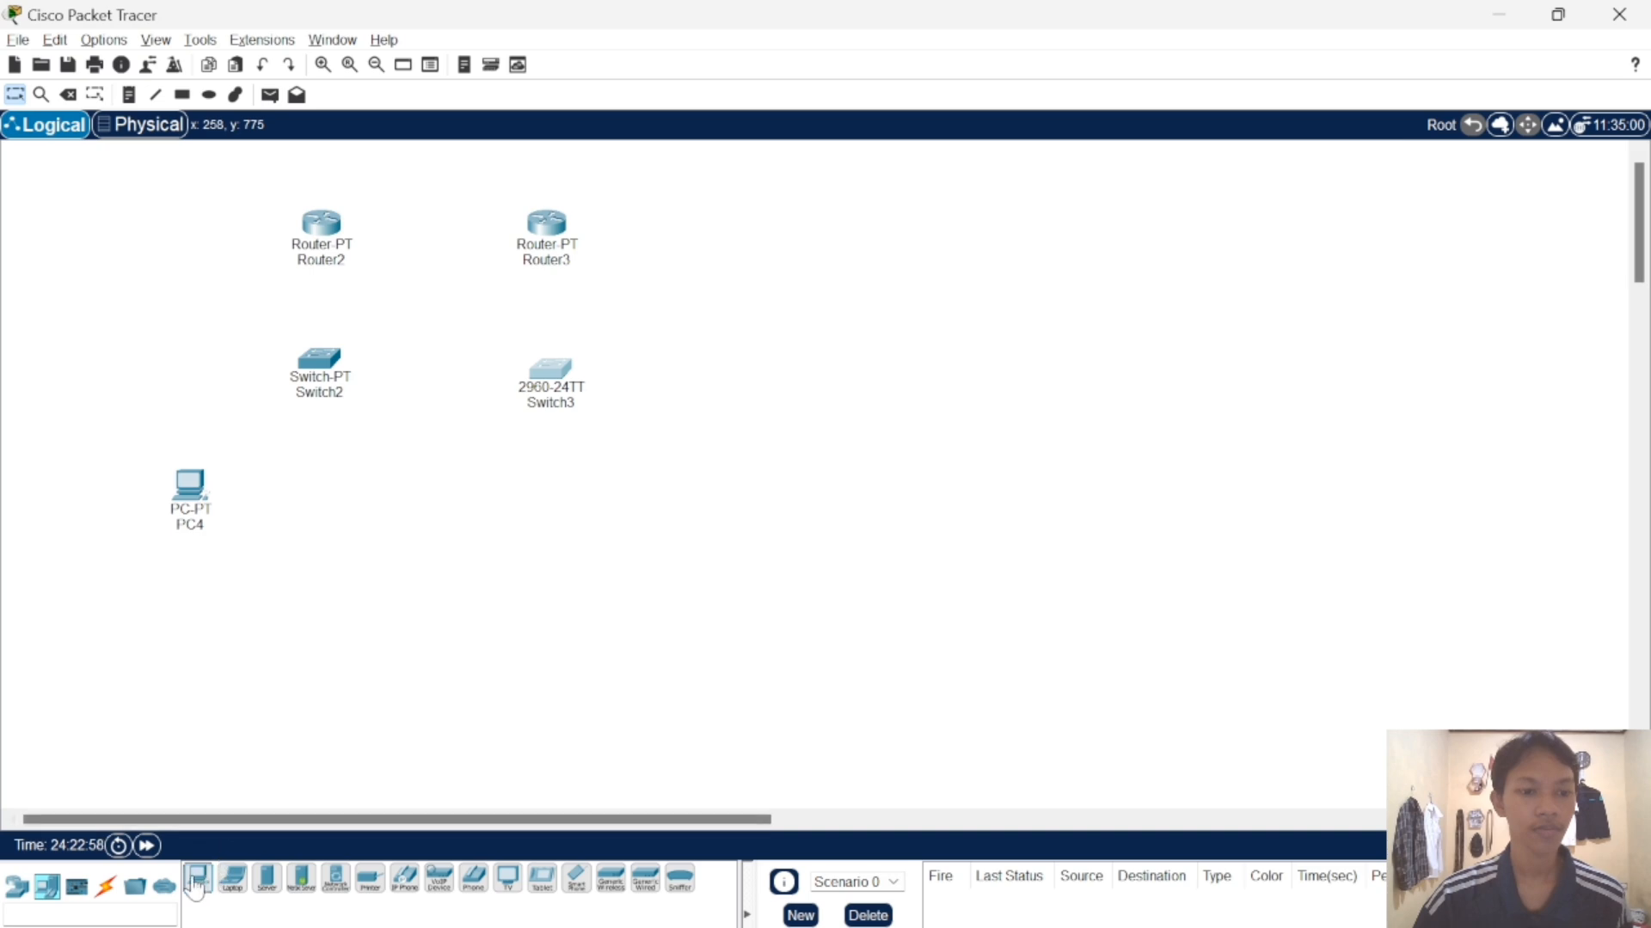
{"action": "left_click_drag", "start_coordinate": [198, 879], "coordinate": [331, 529]}
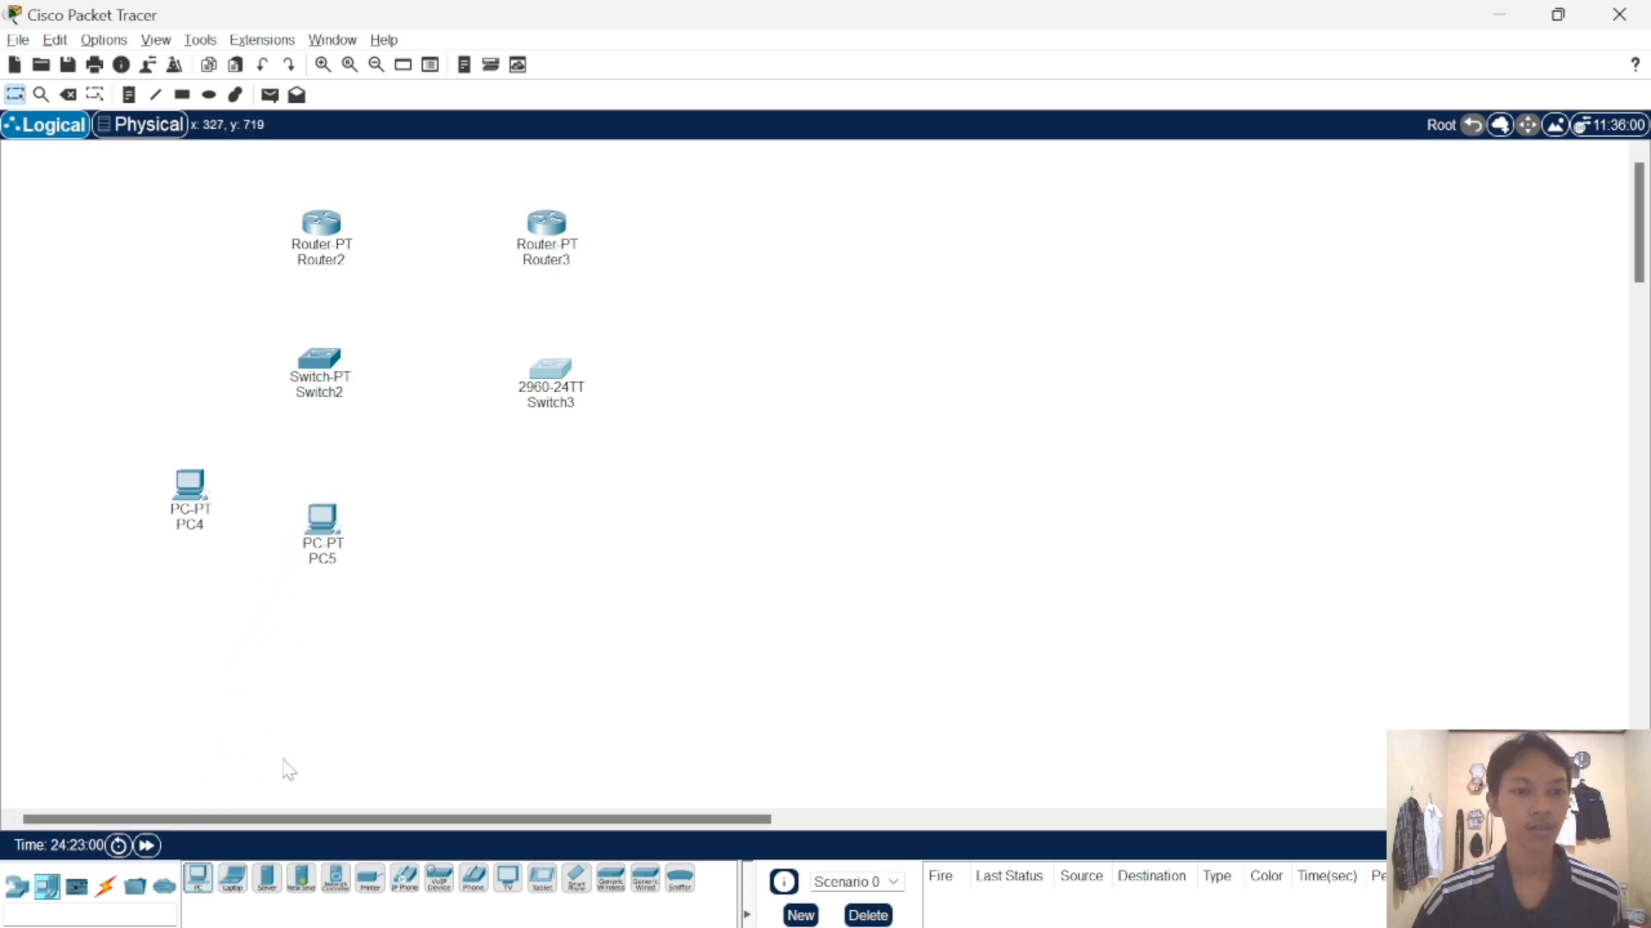
{"action": "left_click_drag", "start_coordinate": [199, 881], "coordinate": [554, 533]}
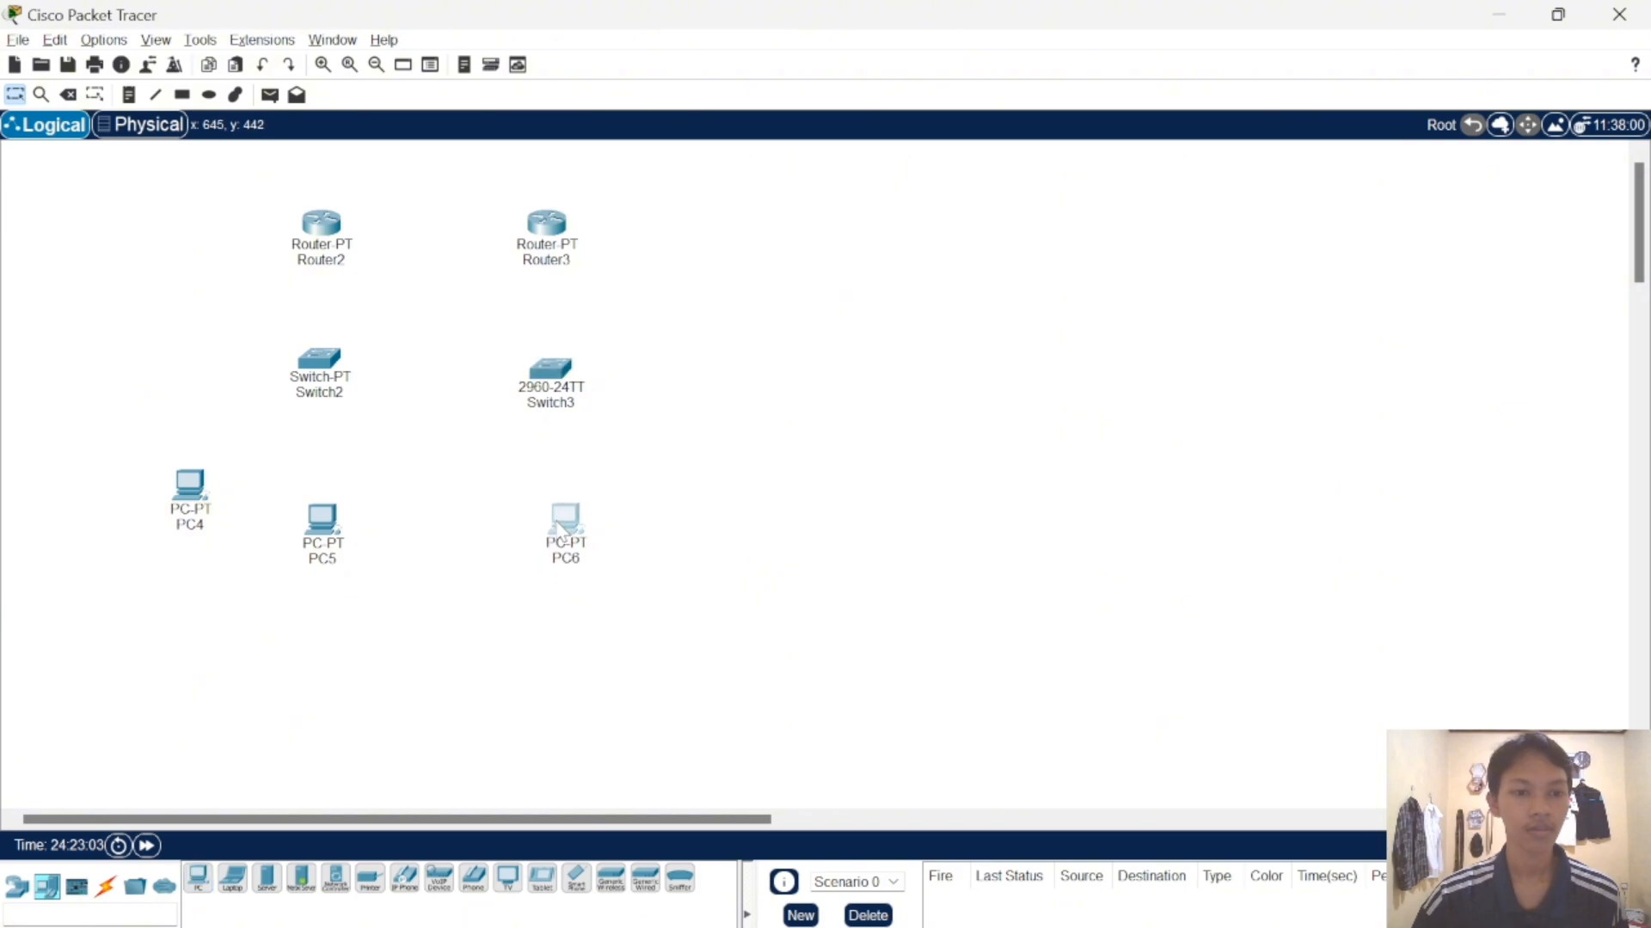
{"action": "left_click_drag", "start_coordinate": [191, 883], "coordinate": [690, 503]}
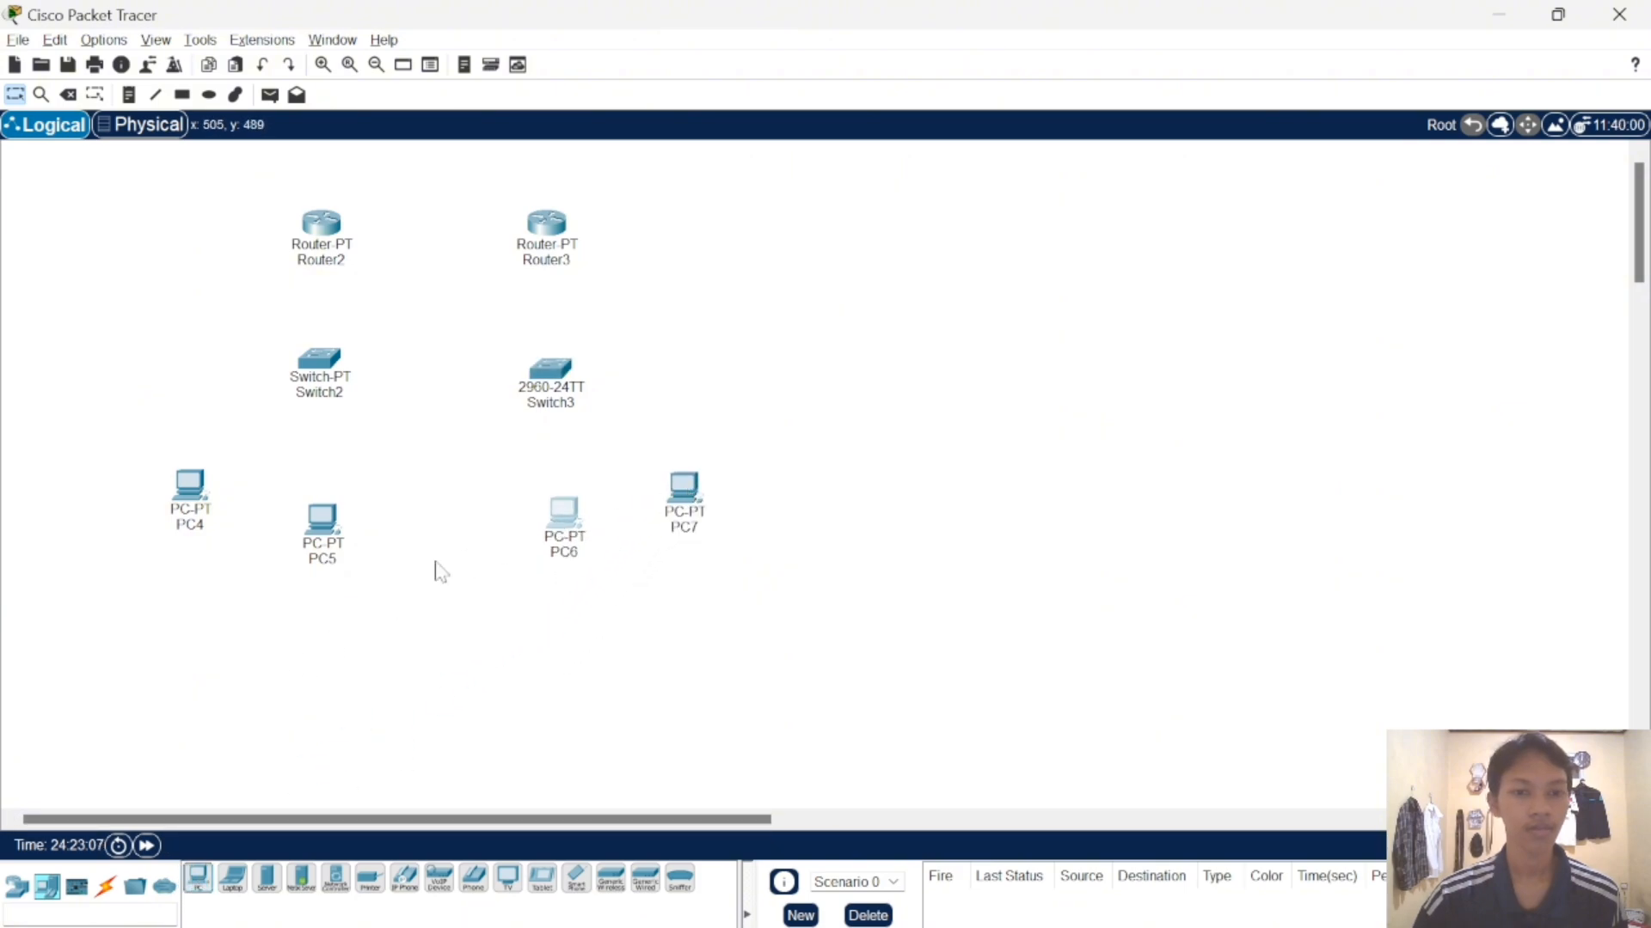
- Connect Switch2 FastEthernet0/1 to Router2 FastEthernet0/0 with a copper straight-through cable
{"action": "left_click", "coordinate": [106, 886]}
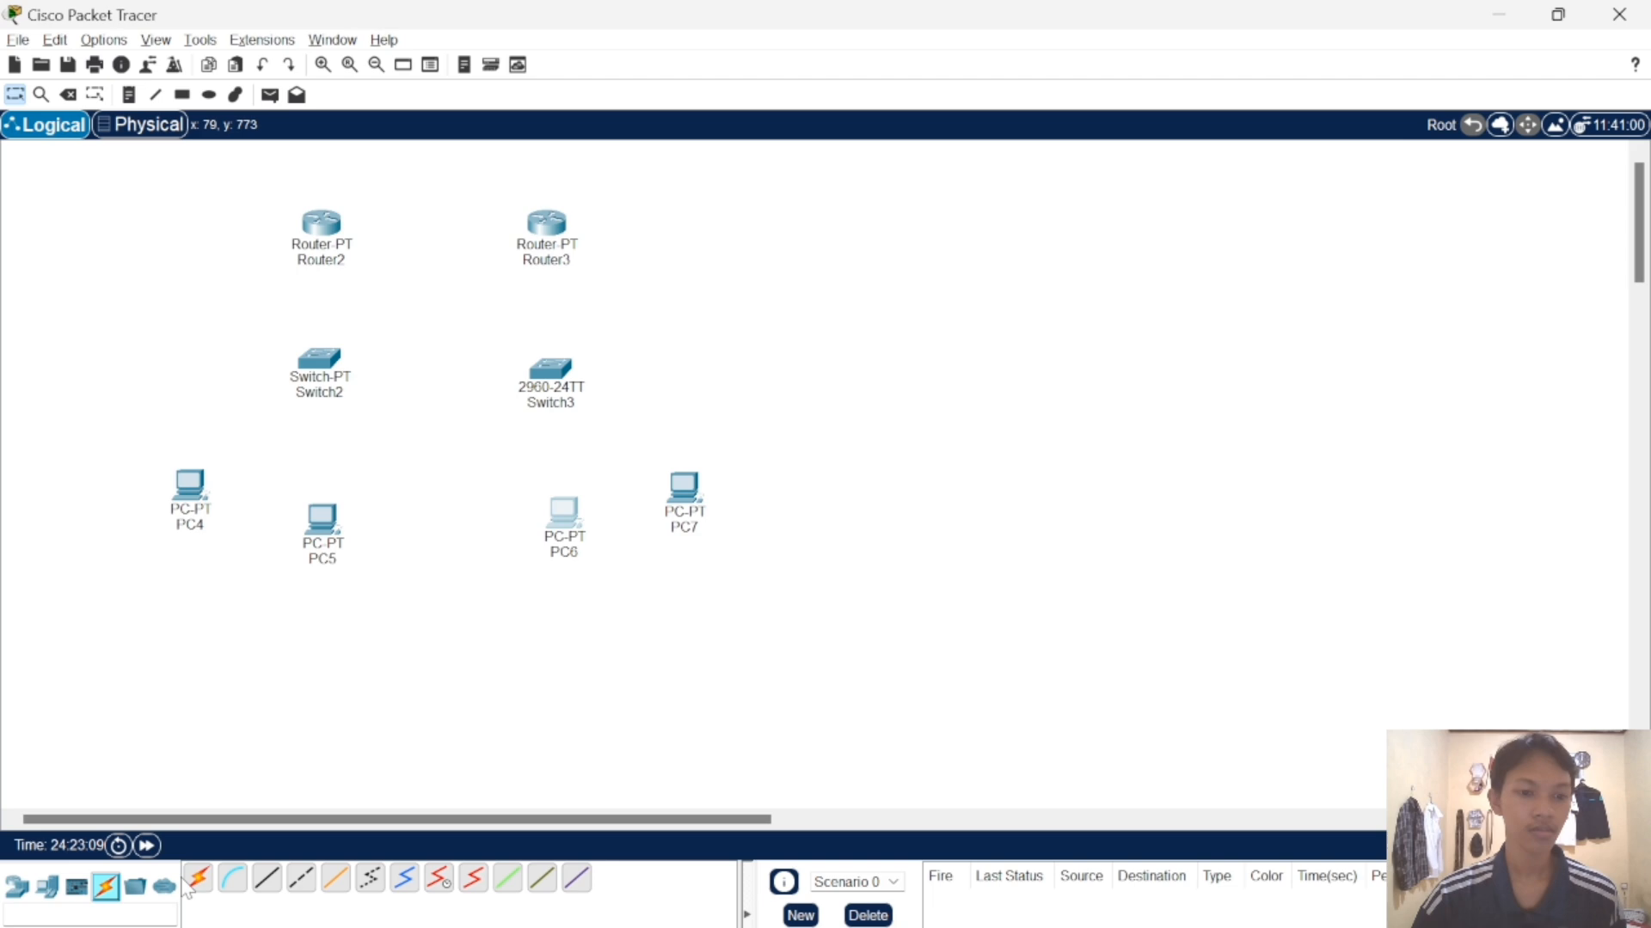
{"action": "left_click", "coordinate": [266, 883]}
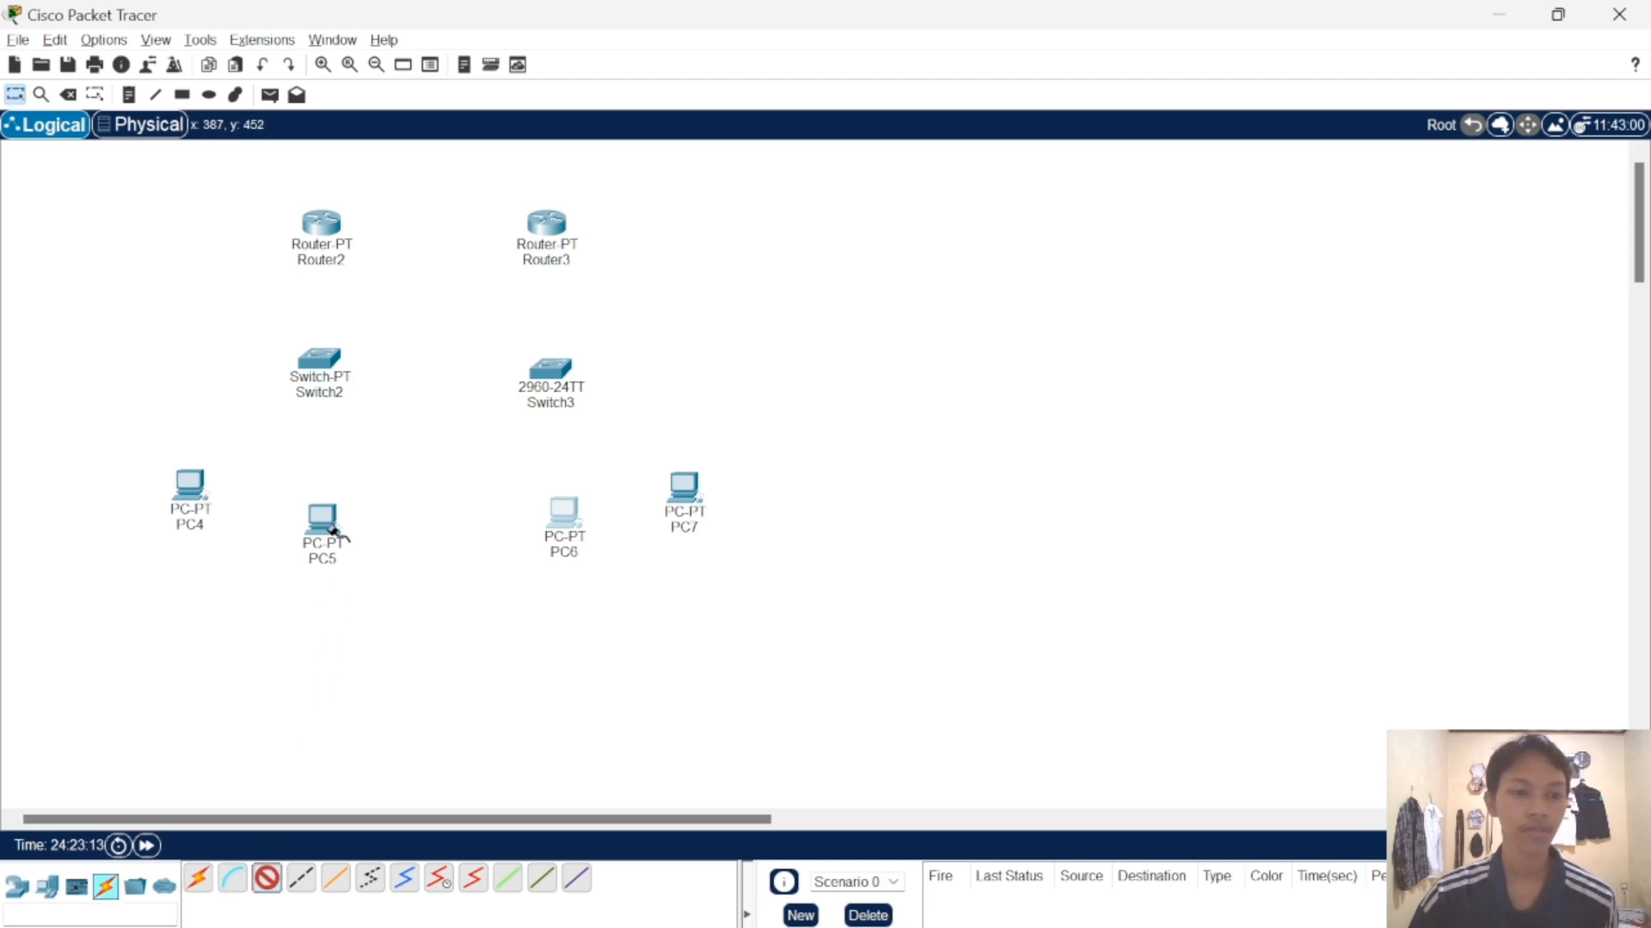
{"action": "left_click", "coordinate": [307, 371]}
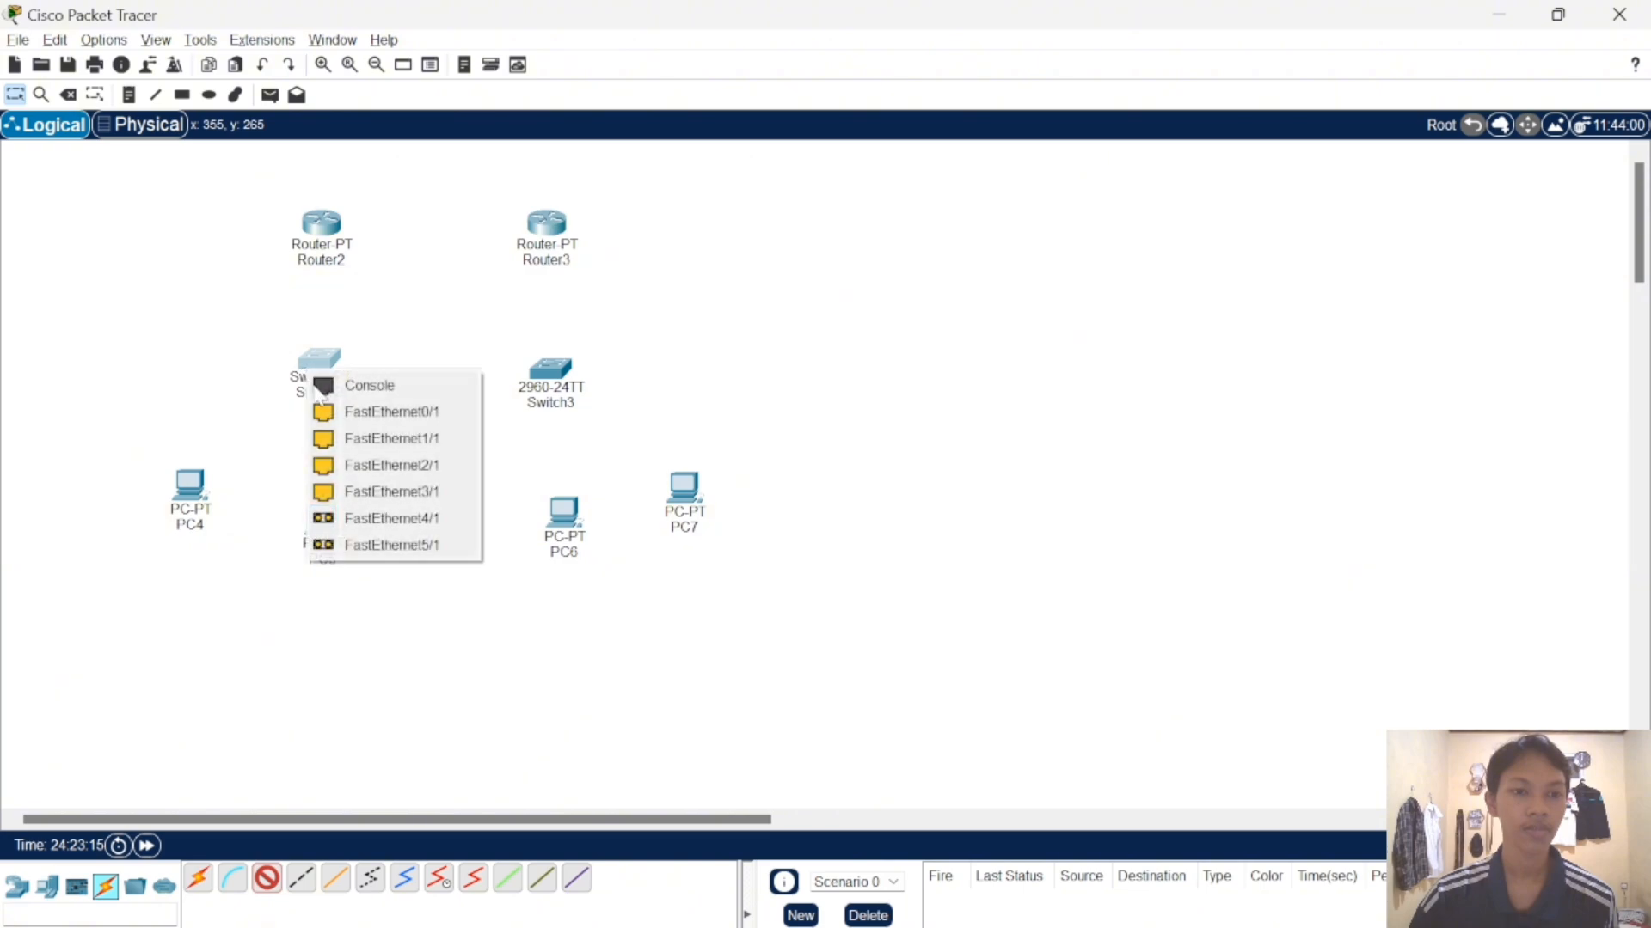
{"action": "left_click", "coordinate": [359, 416]}
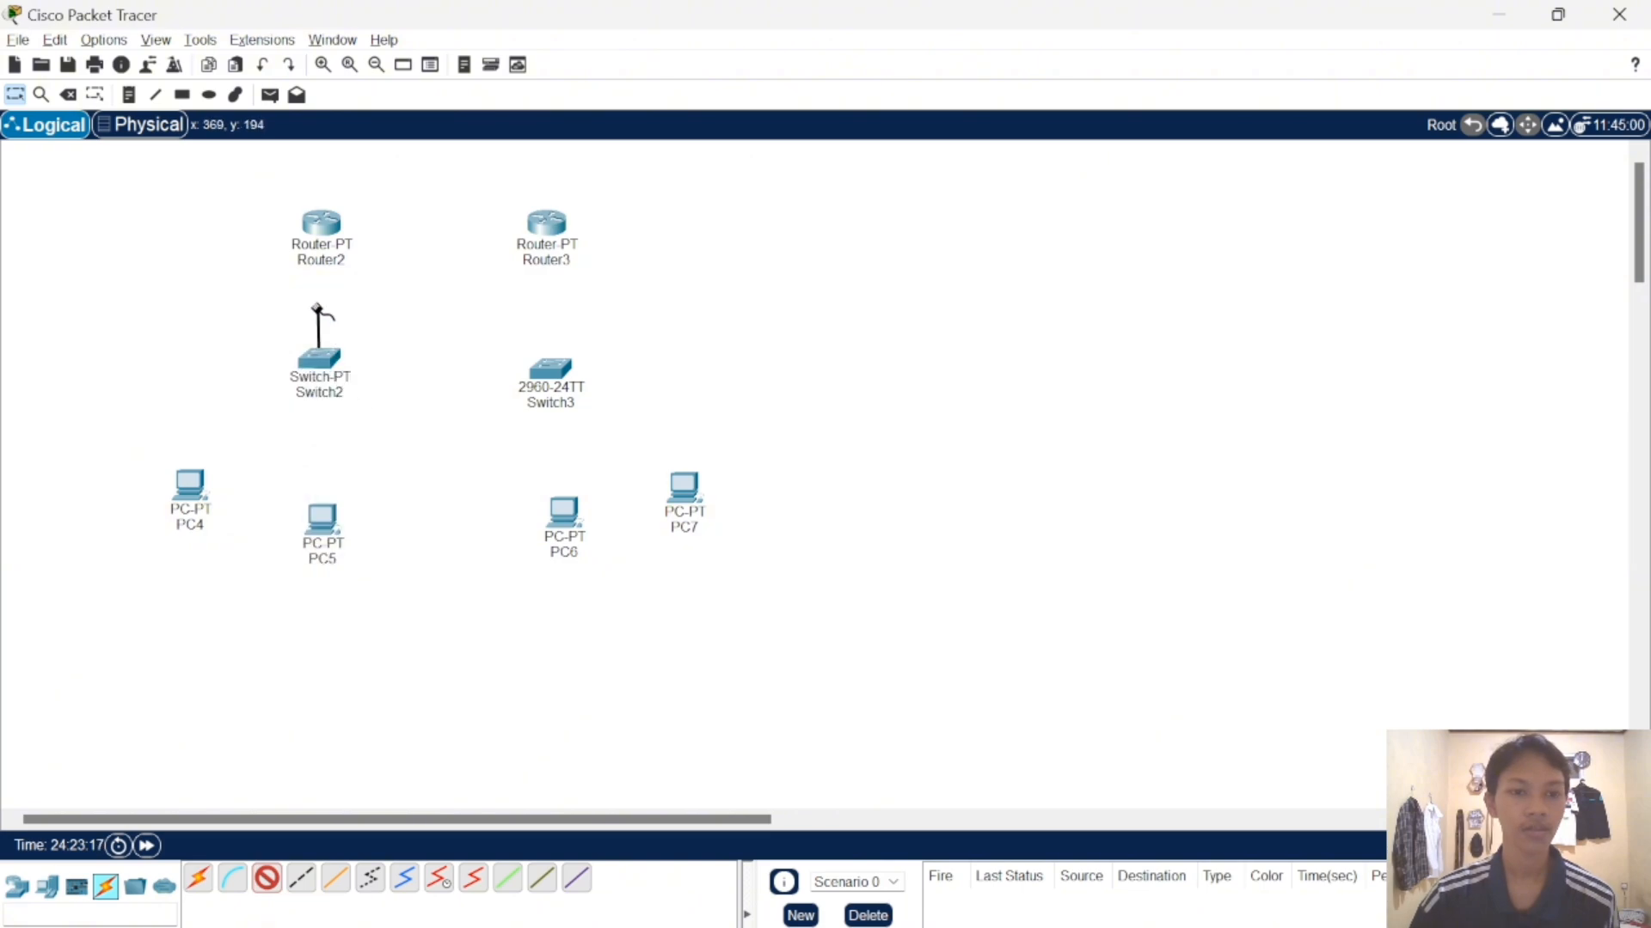
{"action": "left_click", "coordinate": [323, 226]}
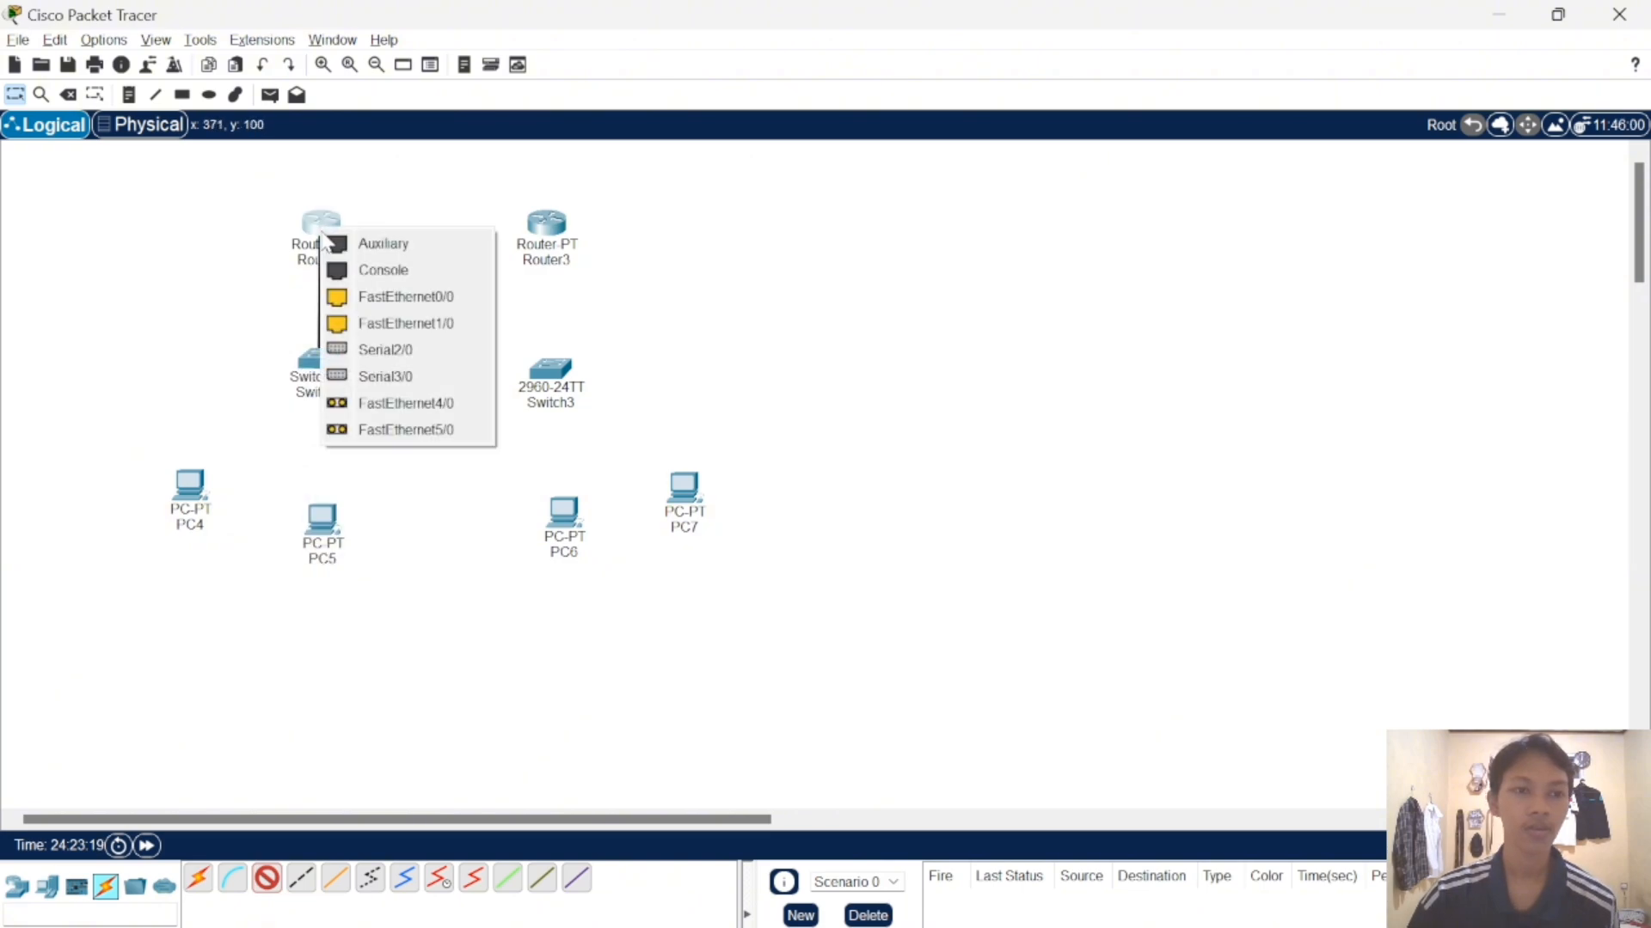
{"action": "left_click", "coordinate": [397, 296]}
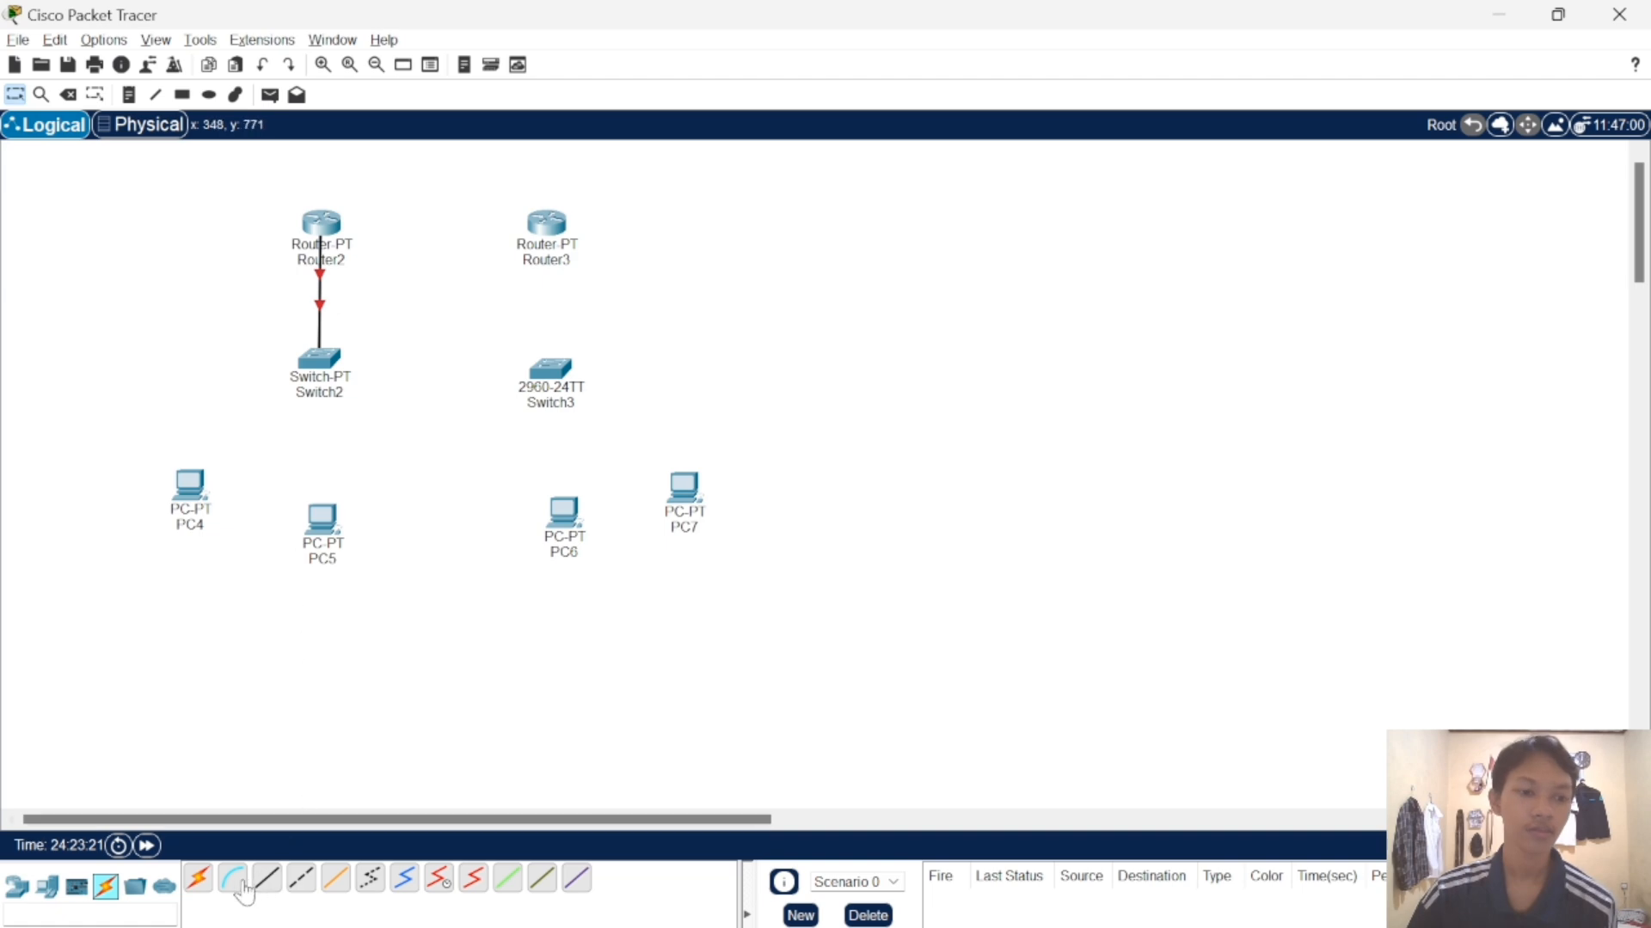
- Connect Switch3 FastEthernet0/1 to Router3 FastEthernet0/0 with a copper straight-through cable and move the switch directly below the router
{"action": "left_click", "coordinate": [276, 888]}
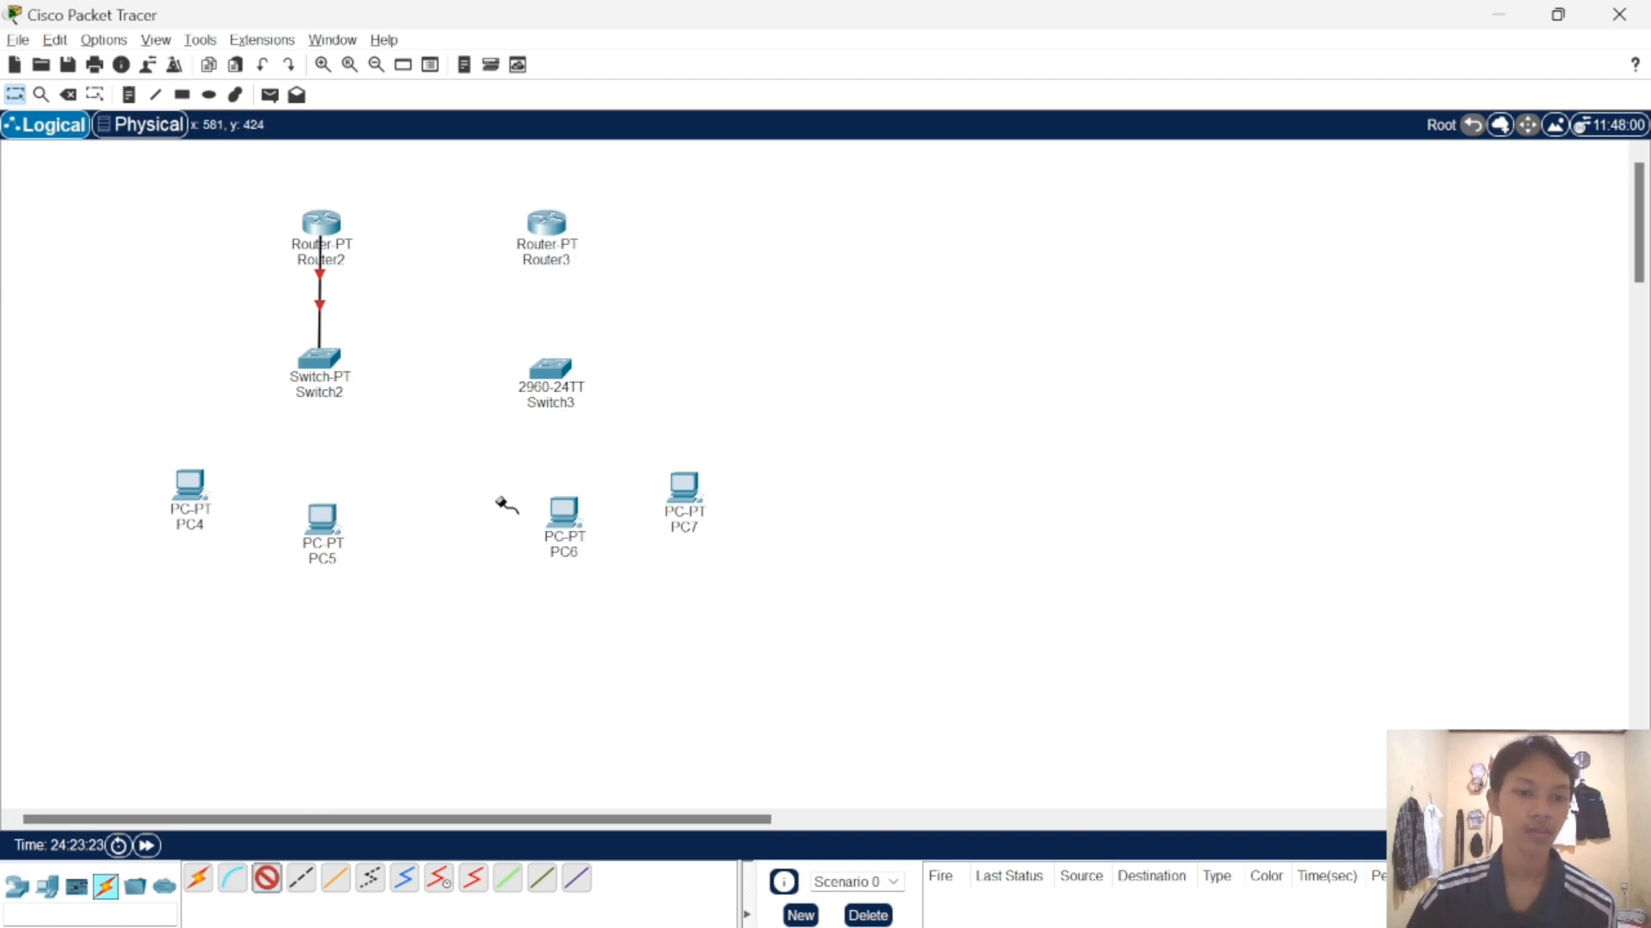
{"action": "left_click", "coordinate": [553, 379]}
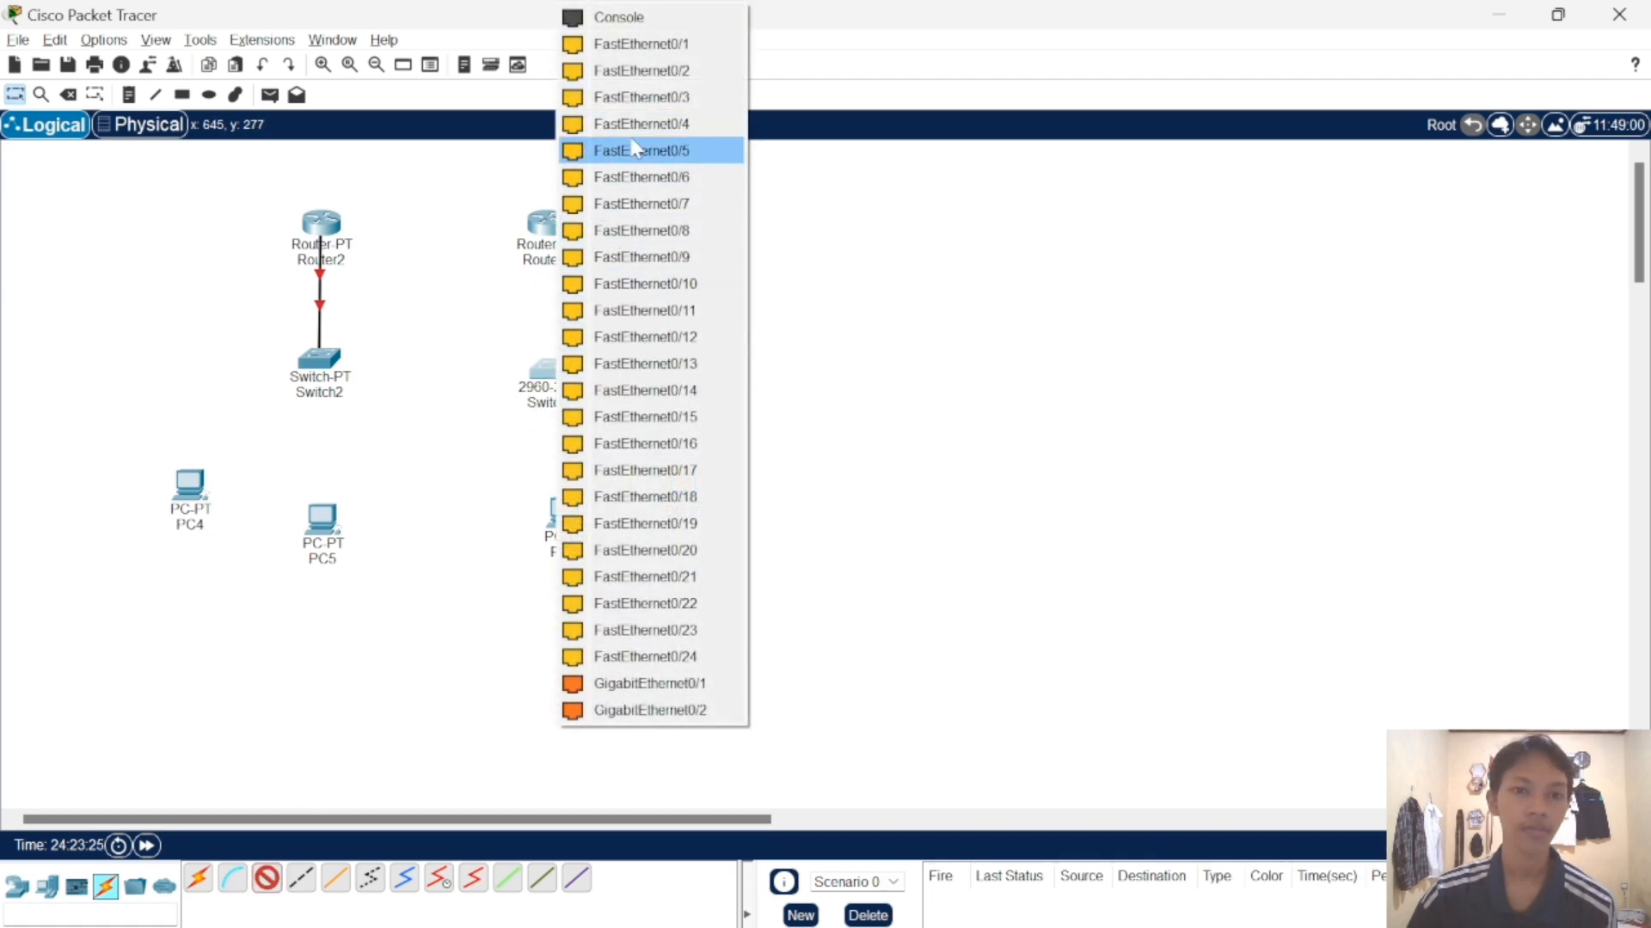
{"action": "left_click", "coordinate": [661, 52]}
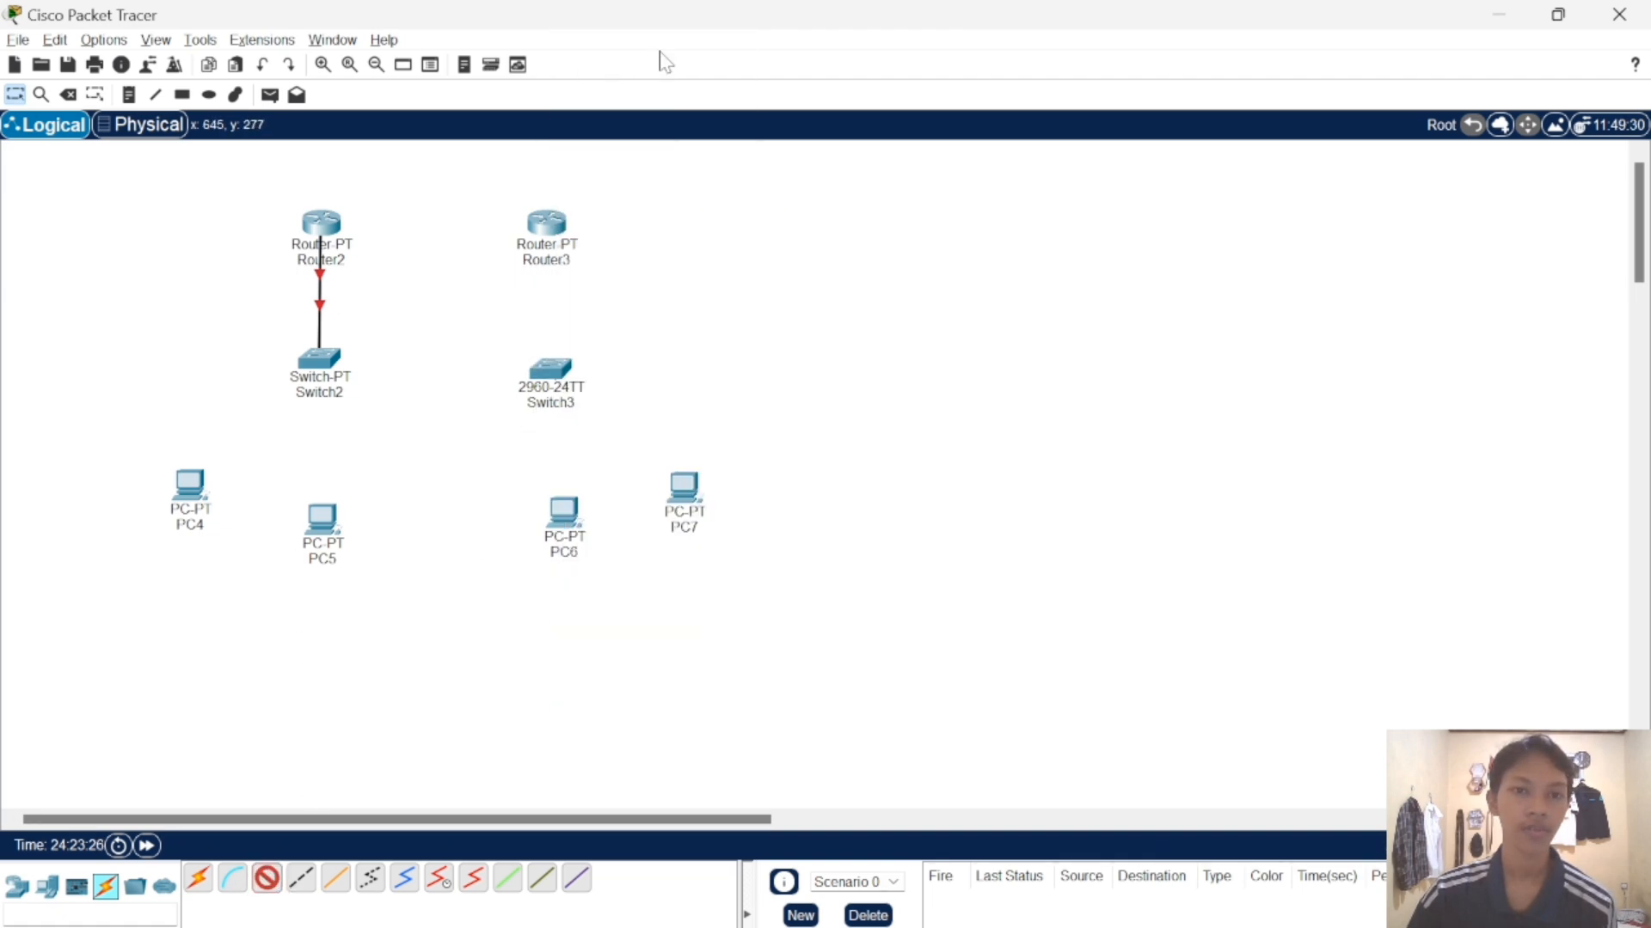
{"action": "left_click", "coordinate": [547, 221]}
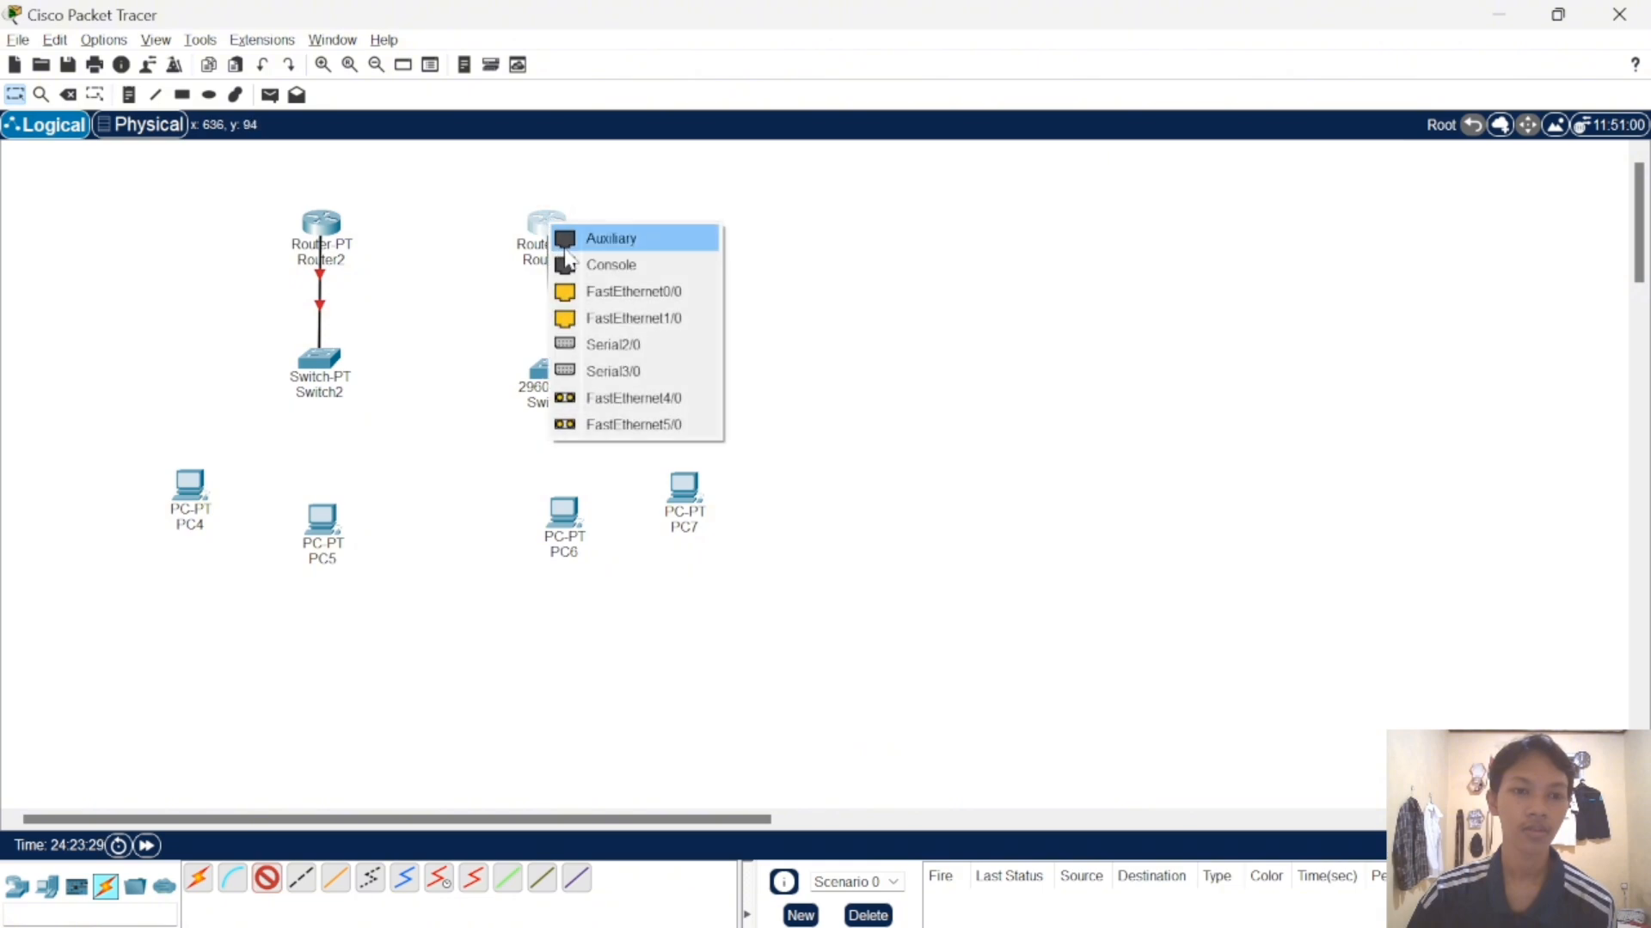
{"action": "left_click", "coordinate": [612, 287]}
{"action": "left_click_drag", "start_coordinate": [548, 388], "coordinate": [538, 357]}
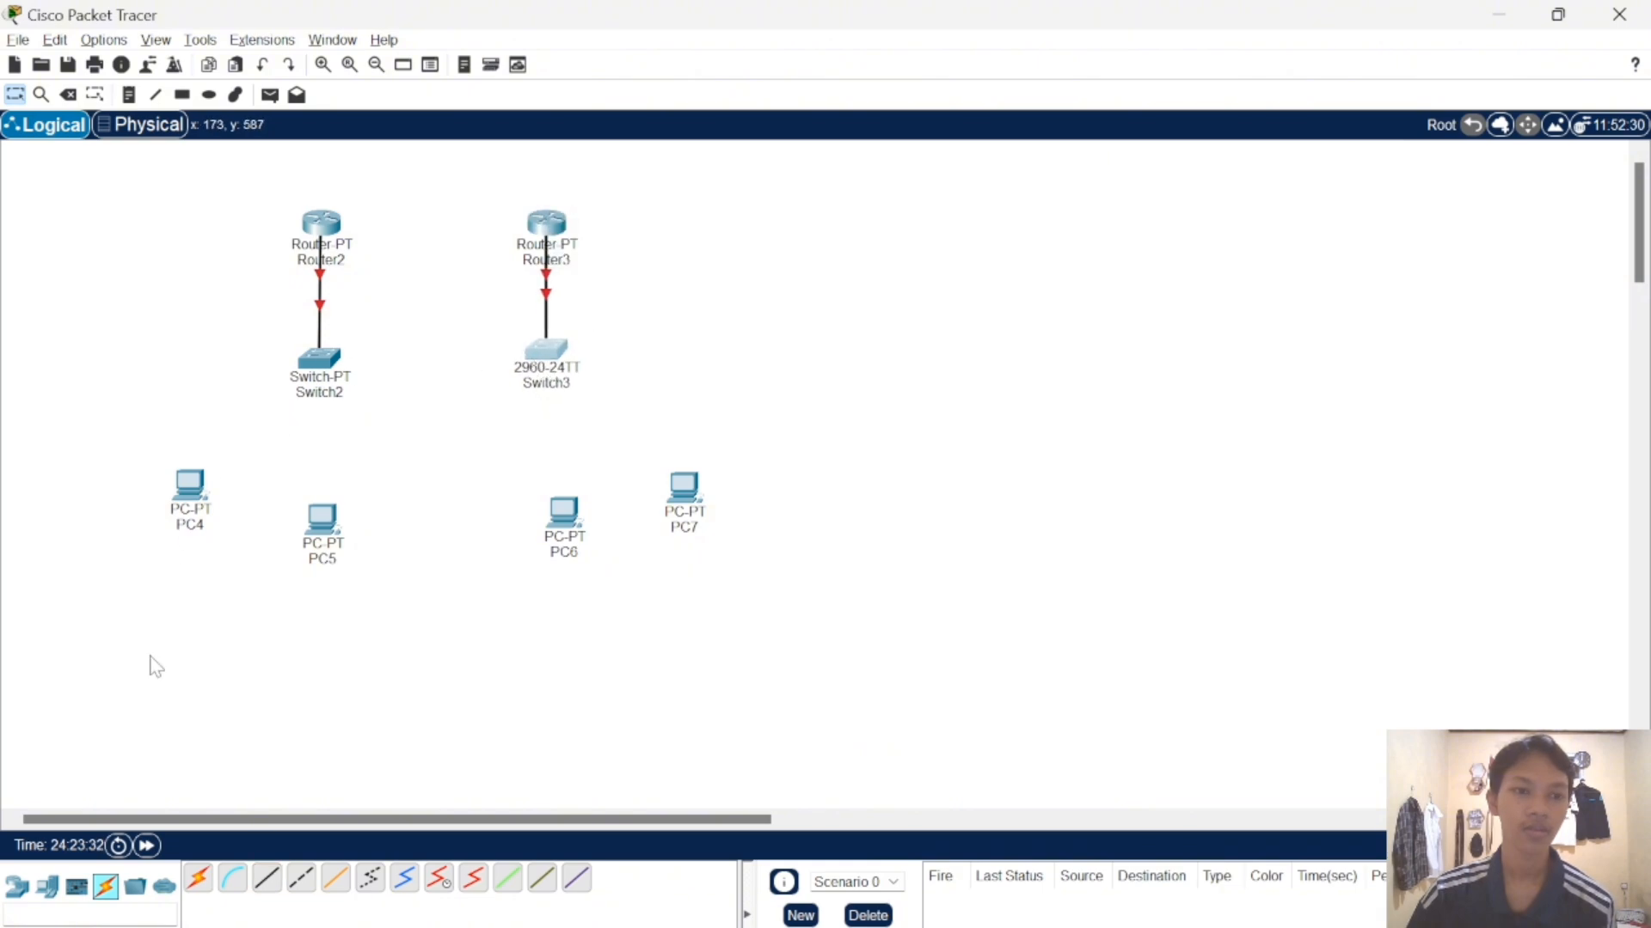
- Connect PC5 FastEthernet0 to Switch2 FastEthernet1/1 with a copper straight-through cable
{"action": "left_click", "coordinate": [266, 881]}
{"action": "left_click", "coordinate": [325, 516]}
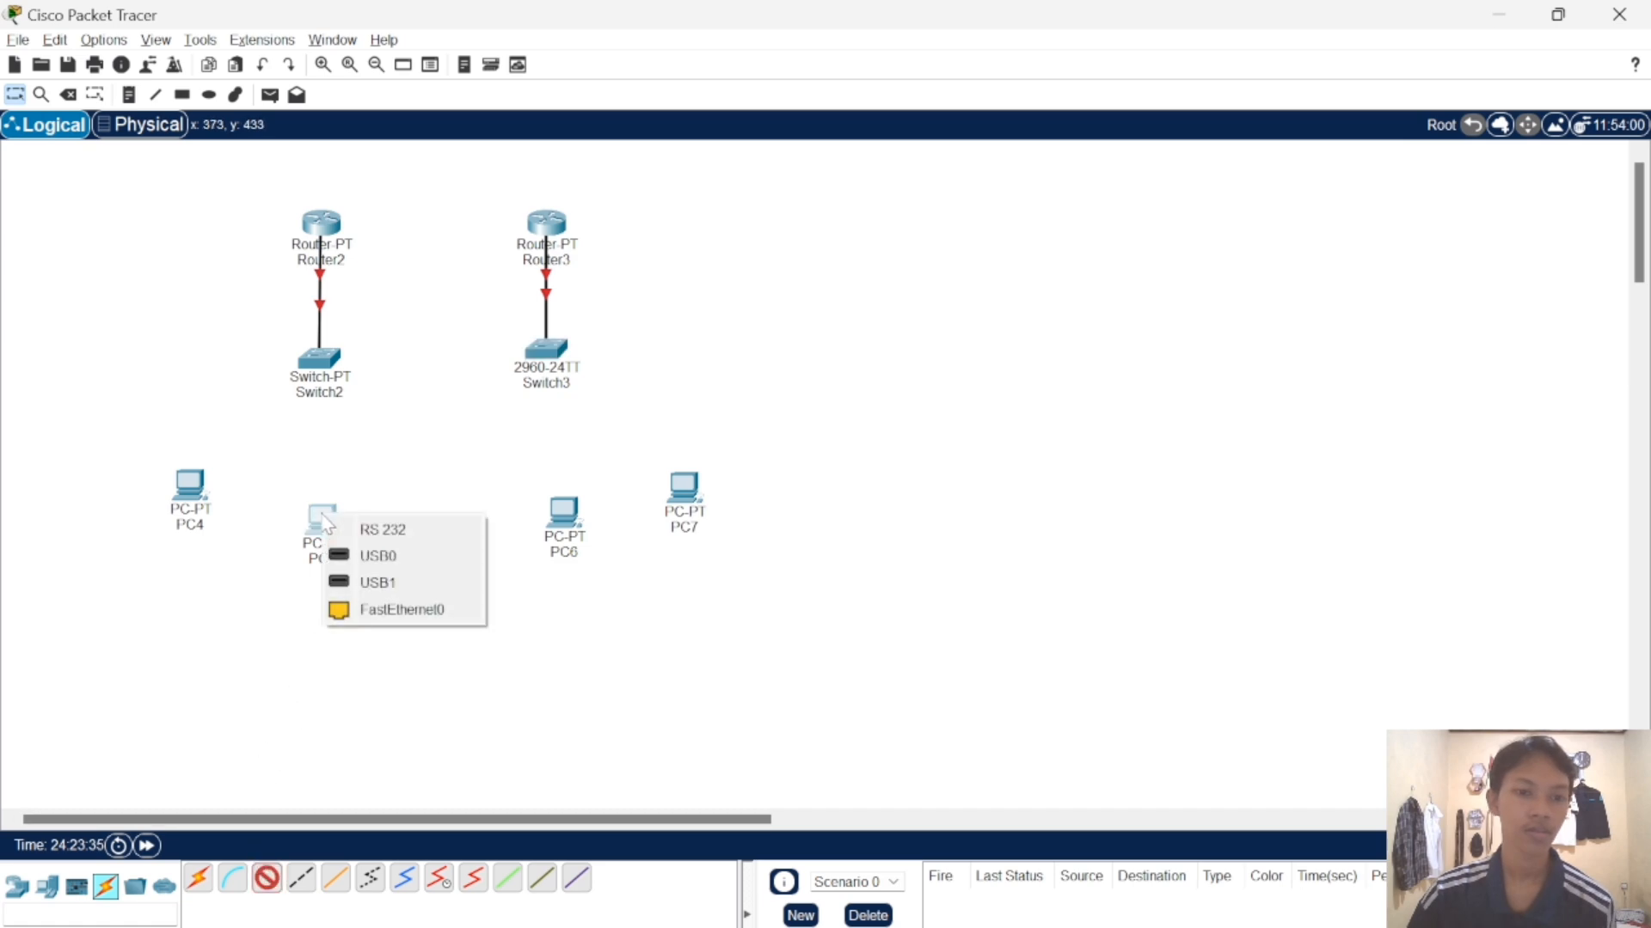
{"action": "left_click", "coordinate": [387, 610]}
{"action": "left_click", "coordinate": [325, 371]}
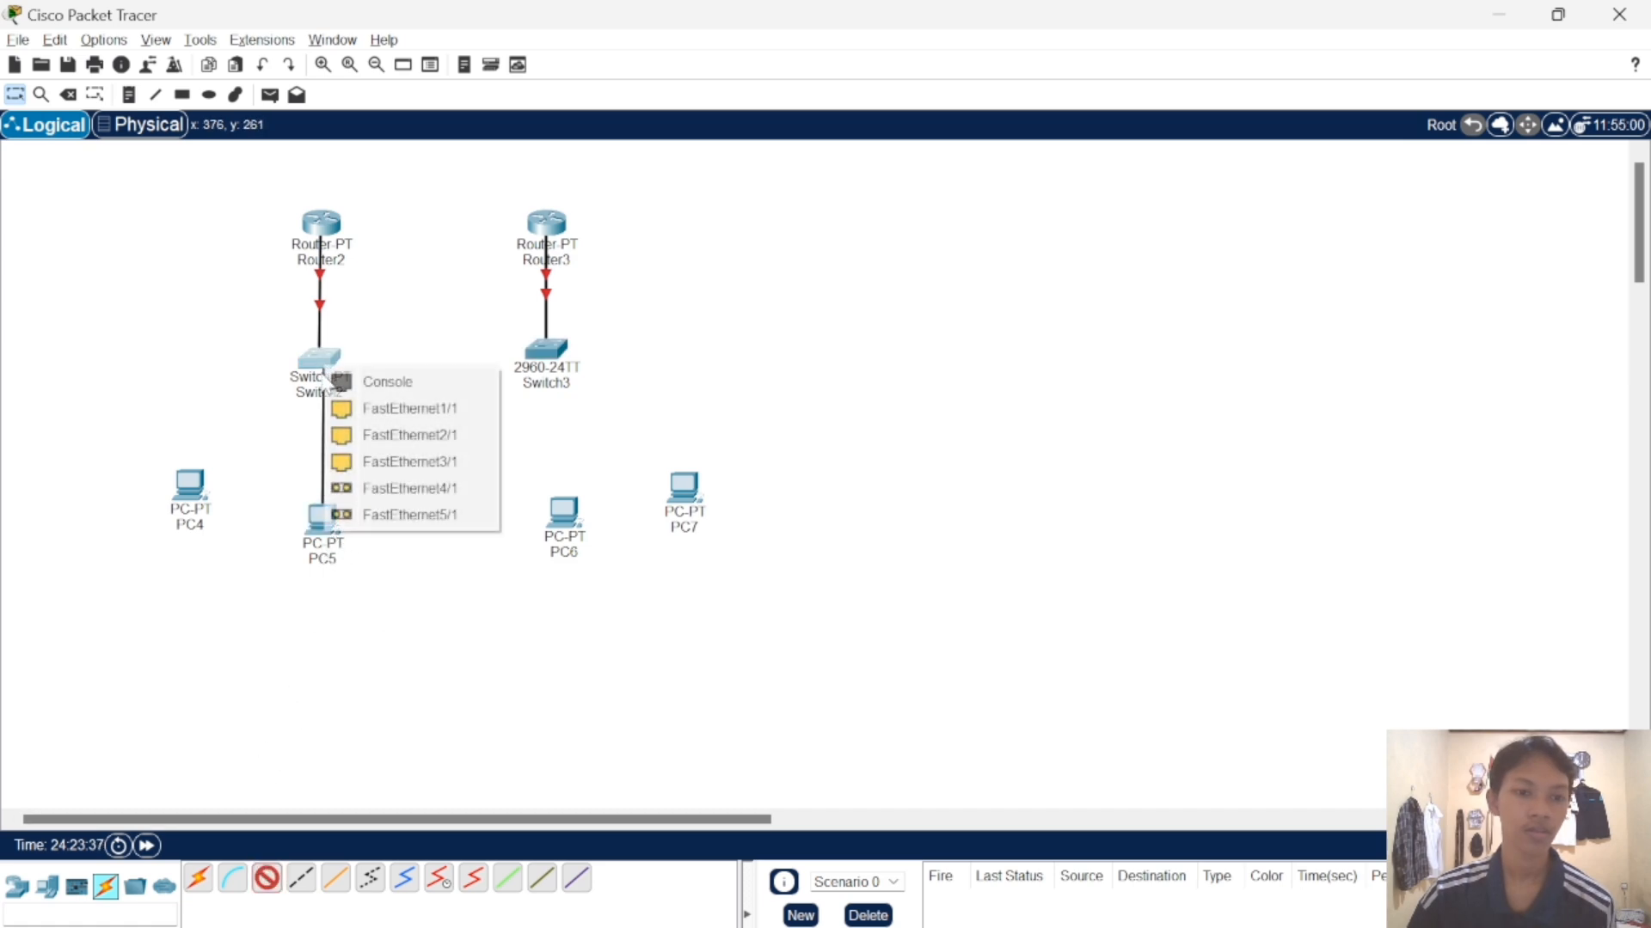
{"action": "left_click", "coordinate": [404, 409]}
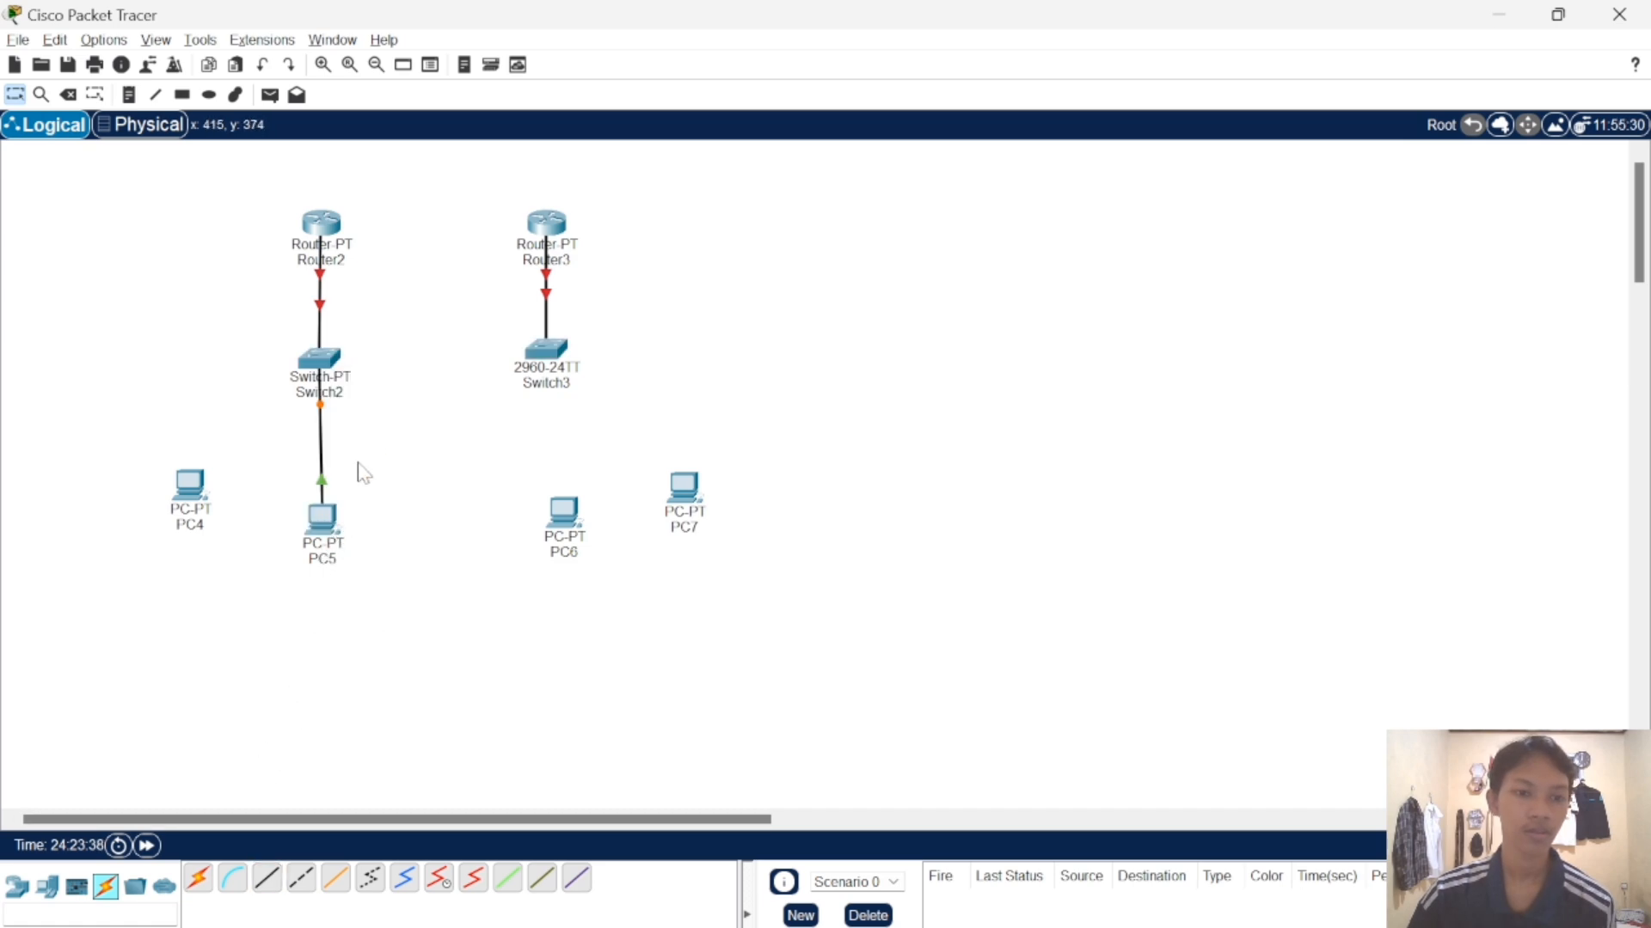
- Connect PC4 FastEthernet0 to Switch2 FastEthernet2/1 with a copper straight-through cable
{"action": "left_click", "coordinate": [261, 885]}
{"action": "left_click", "coordinate": [192, 487]}
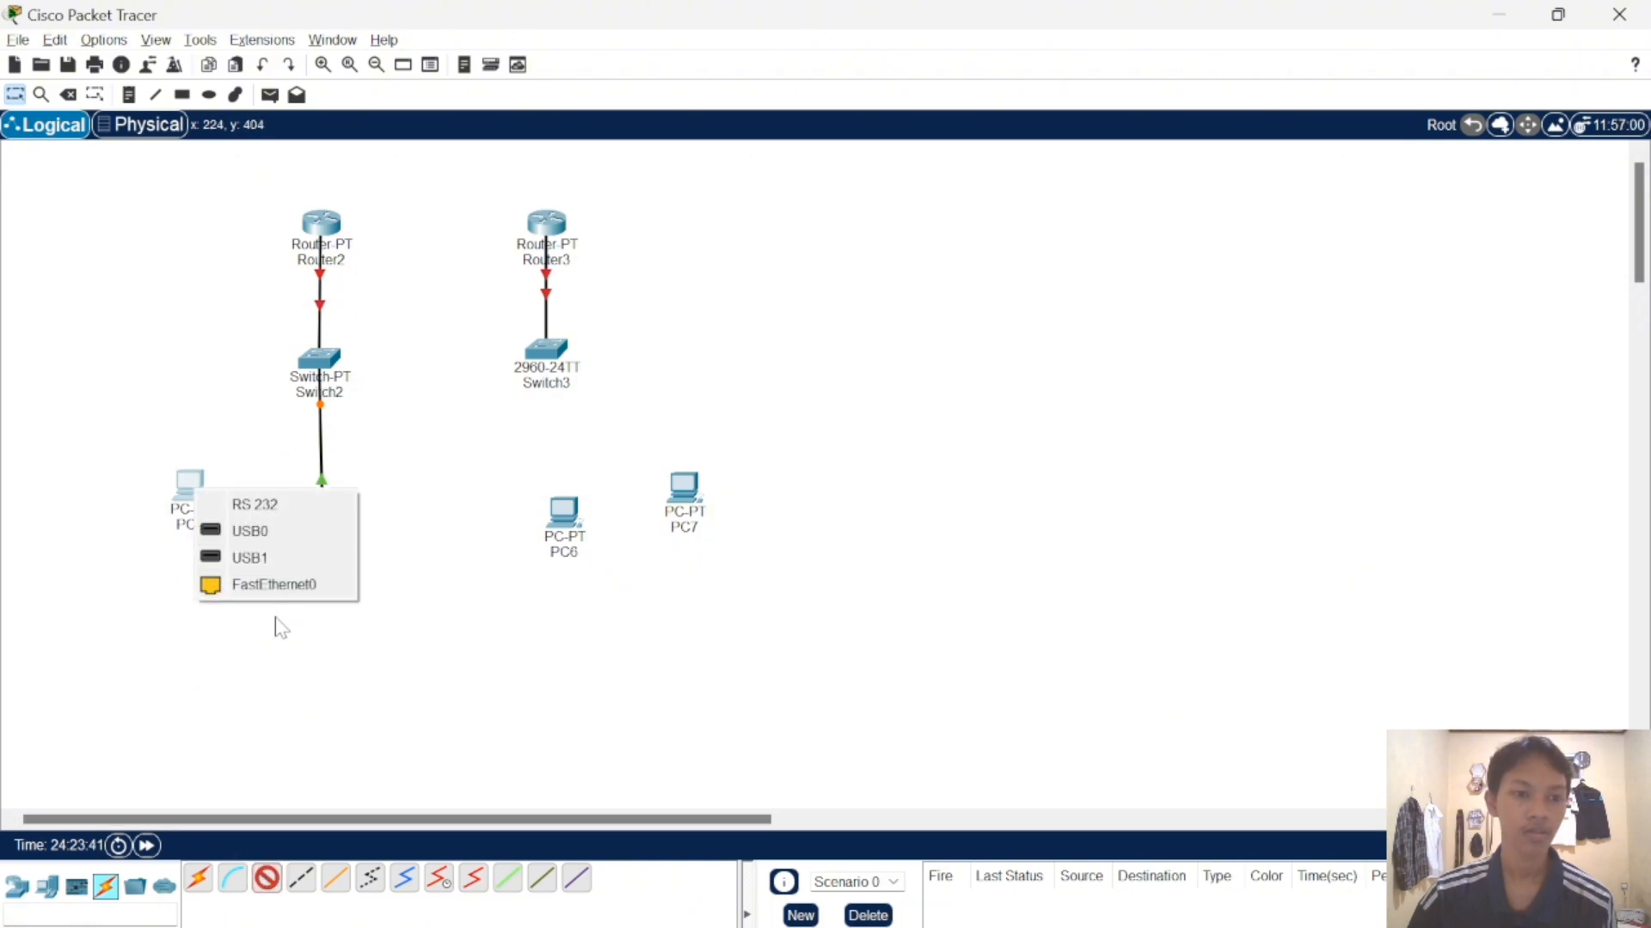
{"action": "left_click", "coordinate": [275, 585]}
{"action": "left_click", "coordinate": [320, 363]}
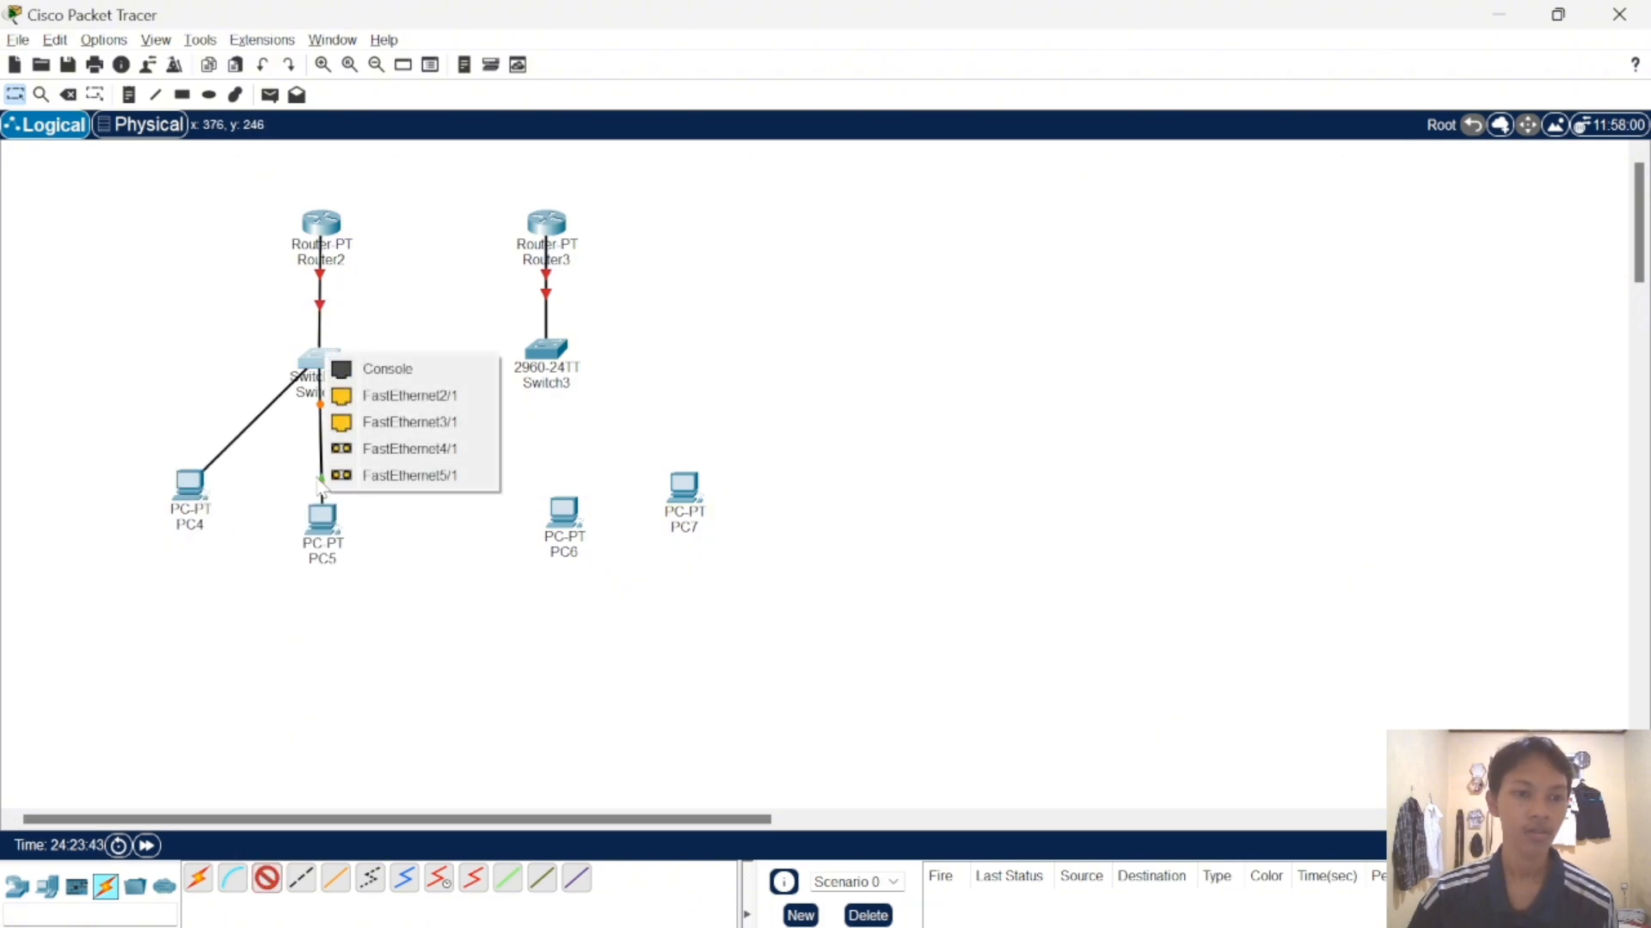
{"action": "left_click", "coordinate": [409, 395]}
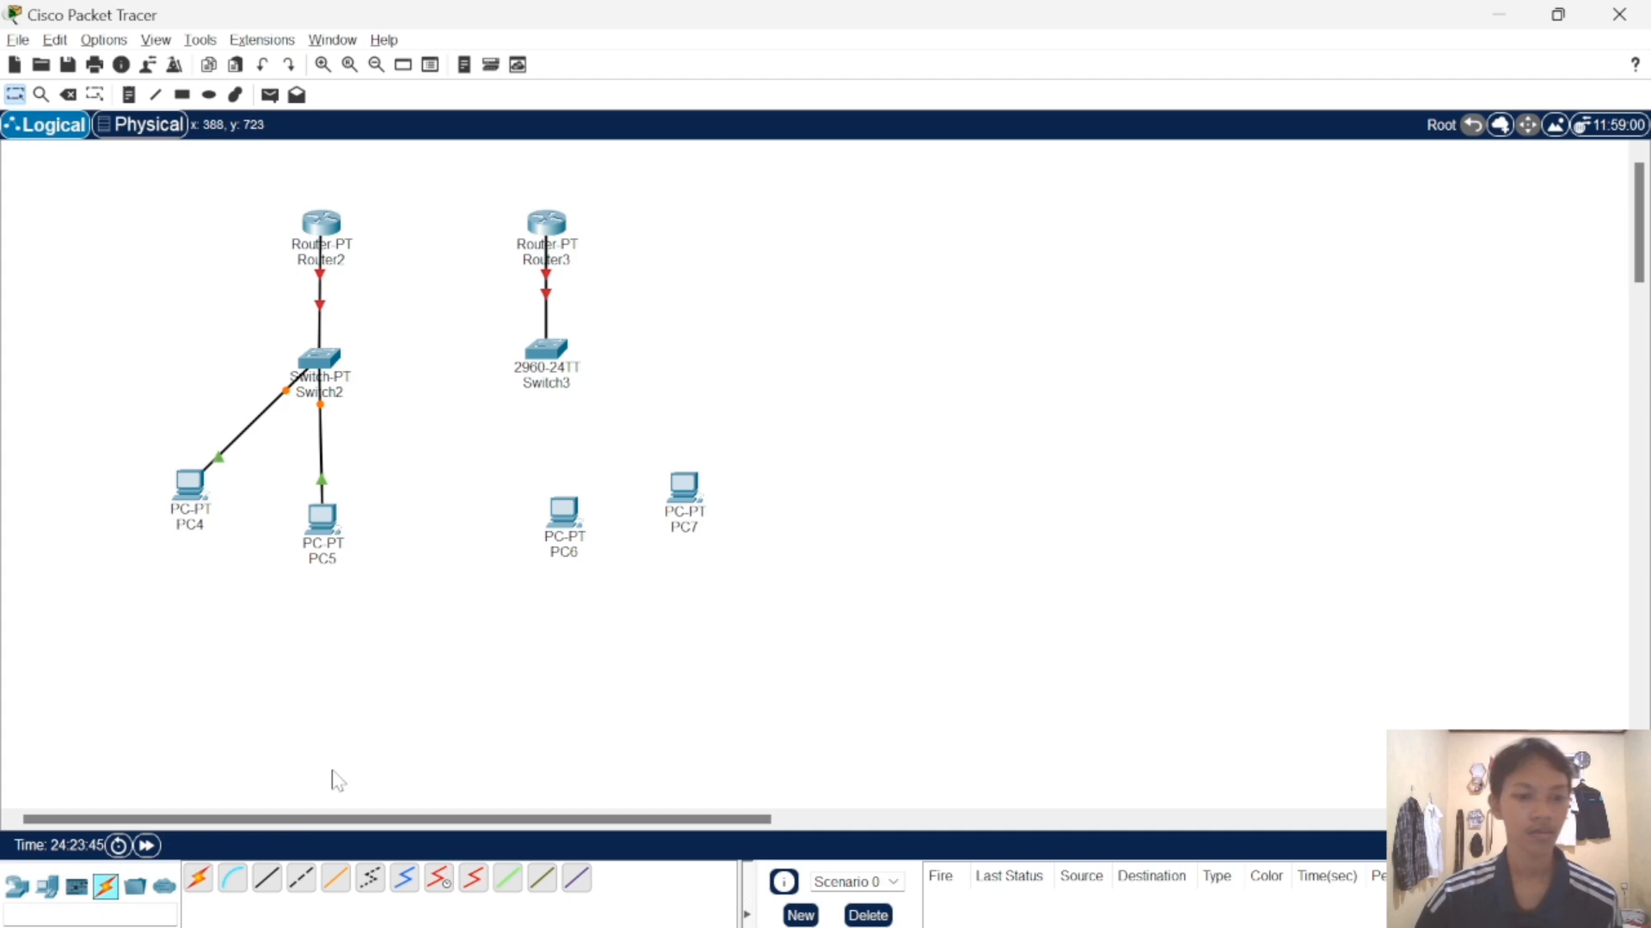
- Connect PC6 FastEthernet0 to Switch3 FastEthernet0/2 with a copper straight-through cable and move the PC directly below the switch
{"action": "left_click", "coordinate": [263, 880]}
{"action": "left_click", "coordinate": [567, 520]}
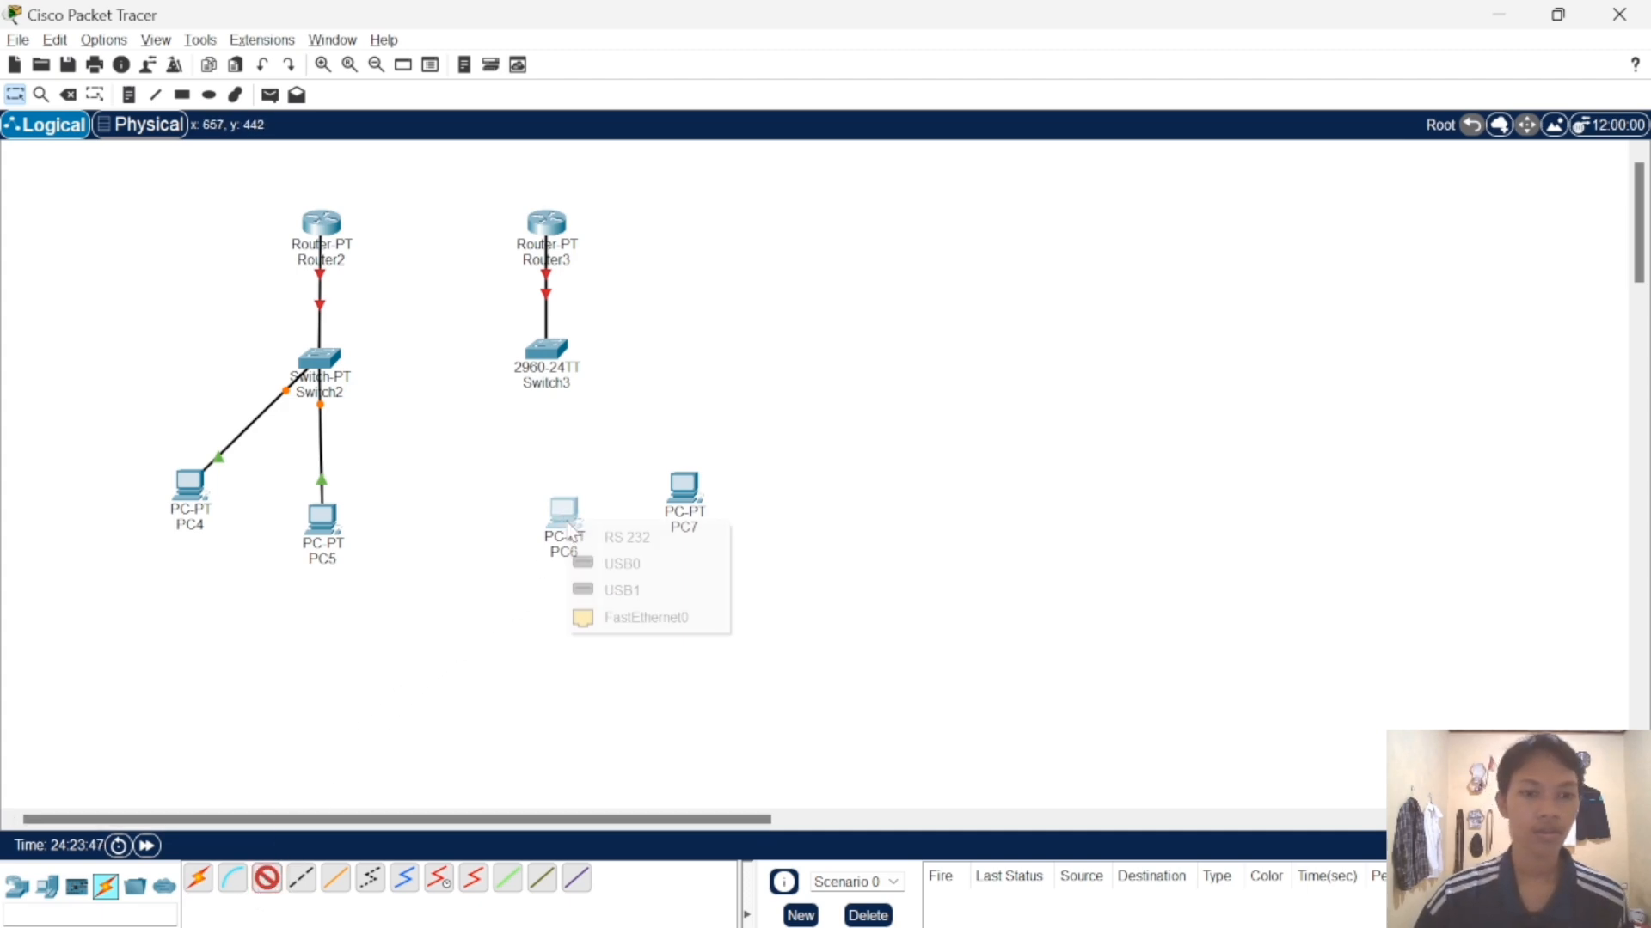
{"action": "left_click", "coordinate": [619, 617]}
{"action": "left_click", "coordinate": [547, 357]}
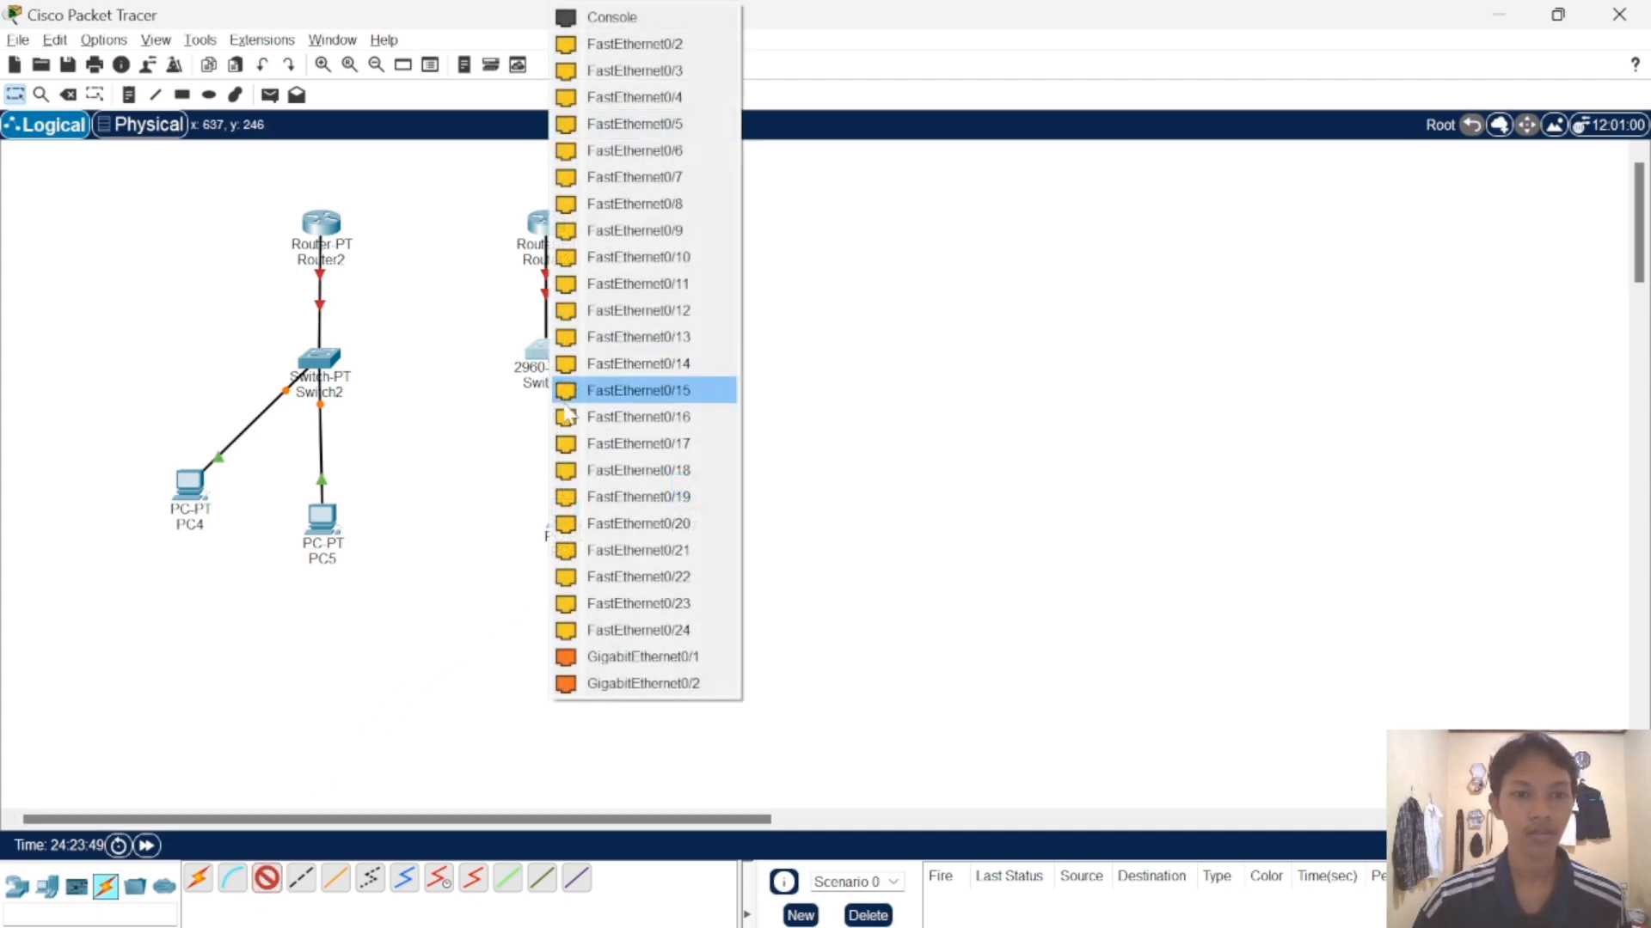
{"action": "left_click", "coordinate": [589, 52]}
{"action": "left_click_drag", "start_coordinate": [564, 516], "coordinate": [545, 516]}
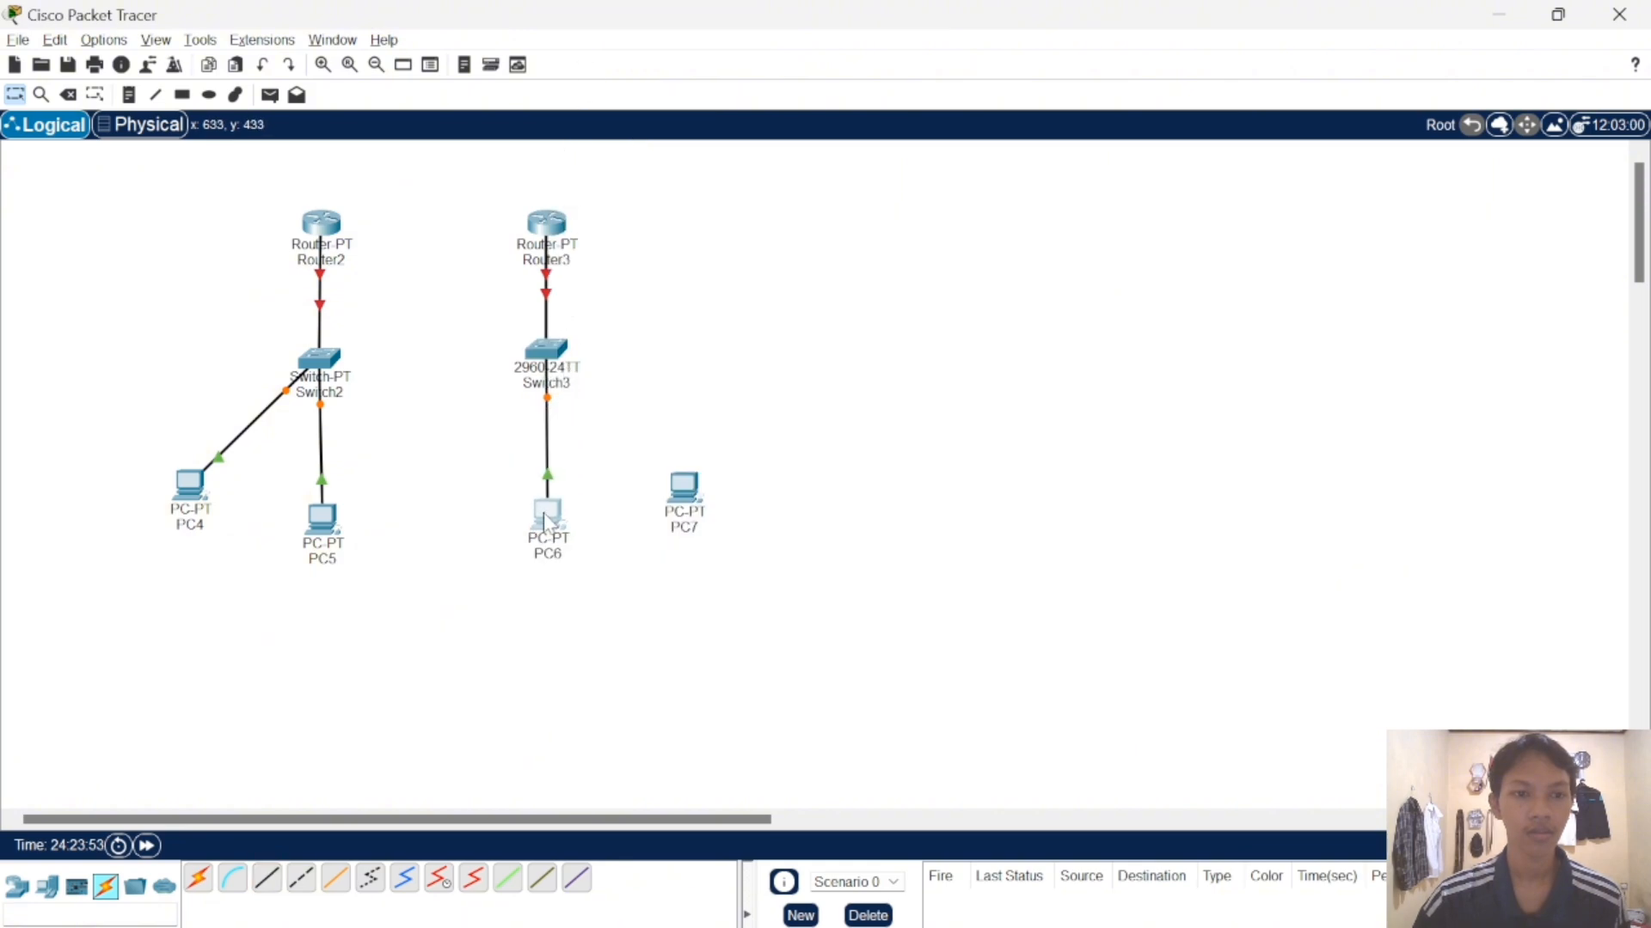
- Connect PC7 FastEthernet0 to Switch3 FastEthernet0/4 with a copper straight-through cable
{"action": "left_click", "coordinate": [269, 879]}
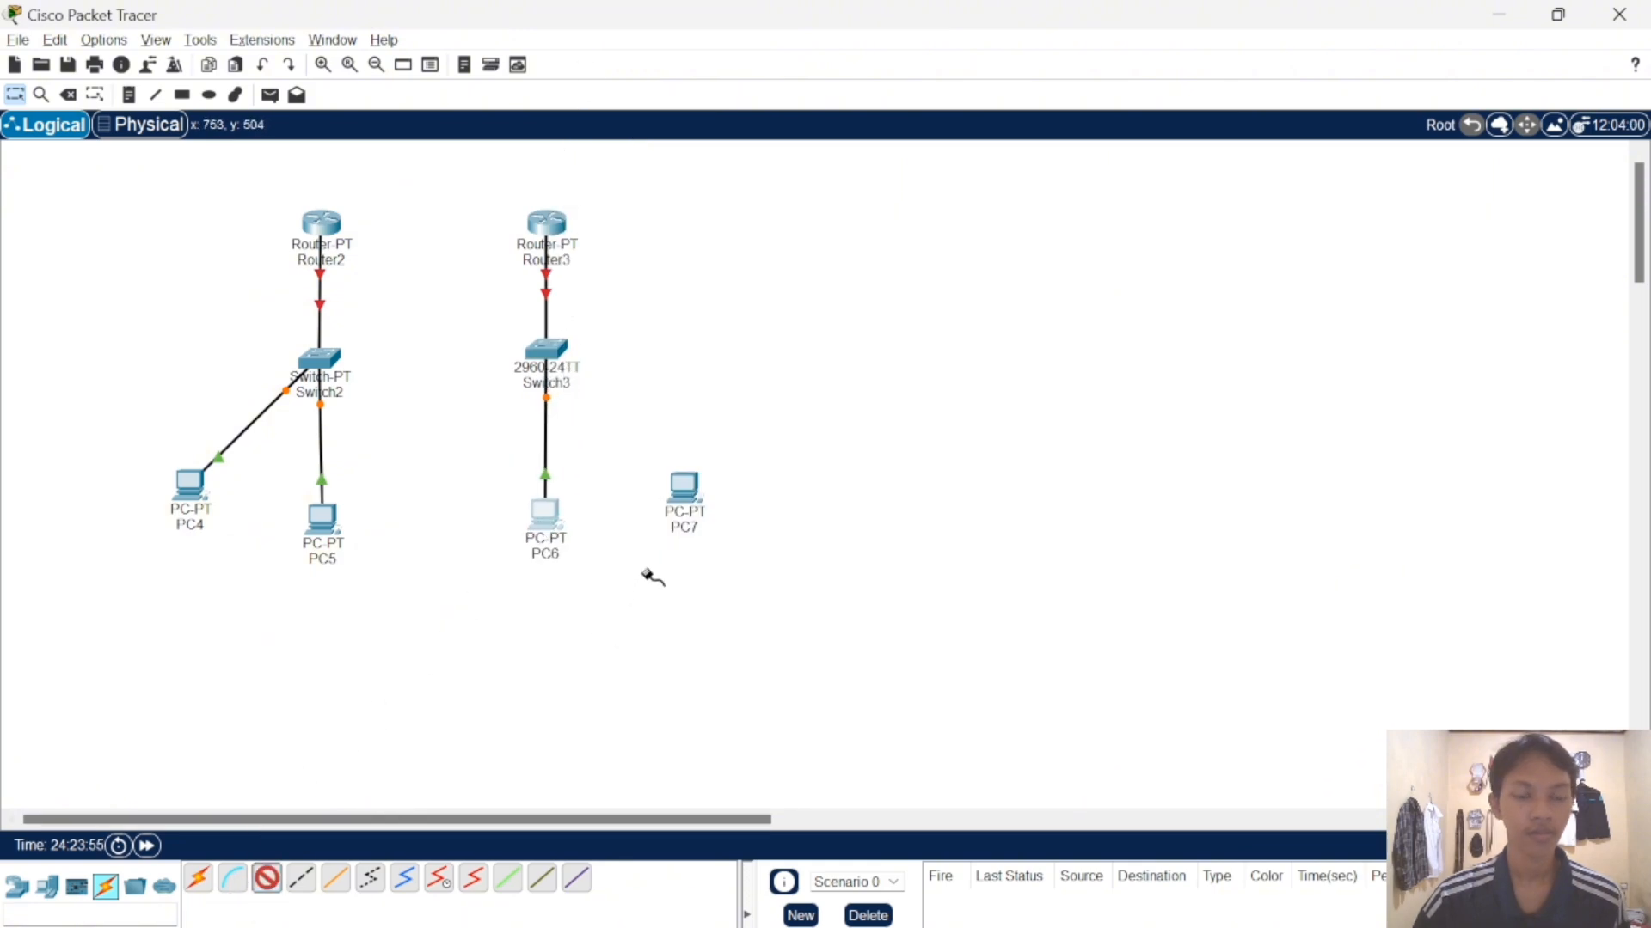
{"action": "left_click", "coordinate": [683, 487]}
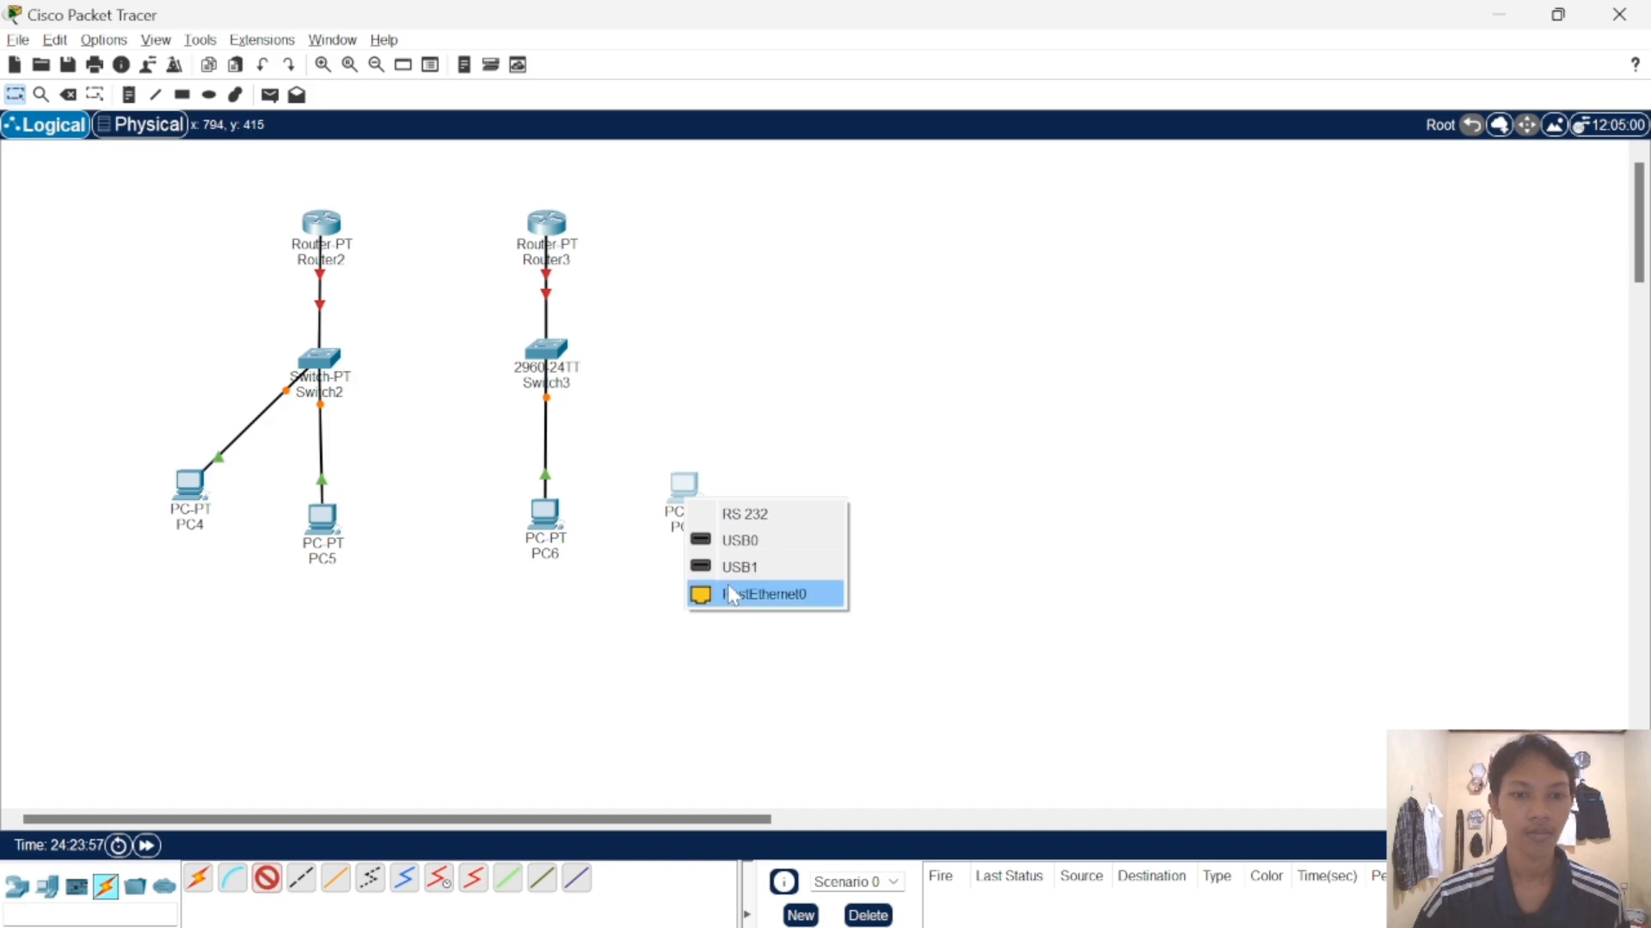
{"action": "left_click", "coordinate": [762, 594]}
{"action": "left_click", "coordinate": [550, 356]}
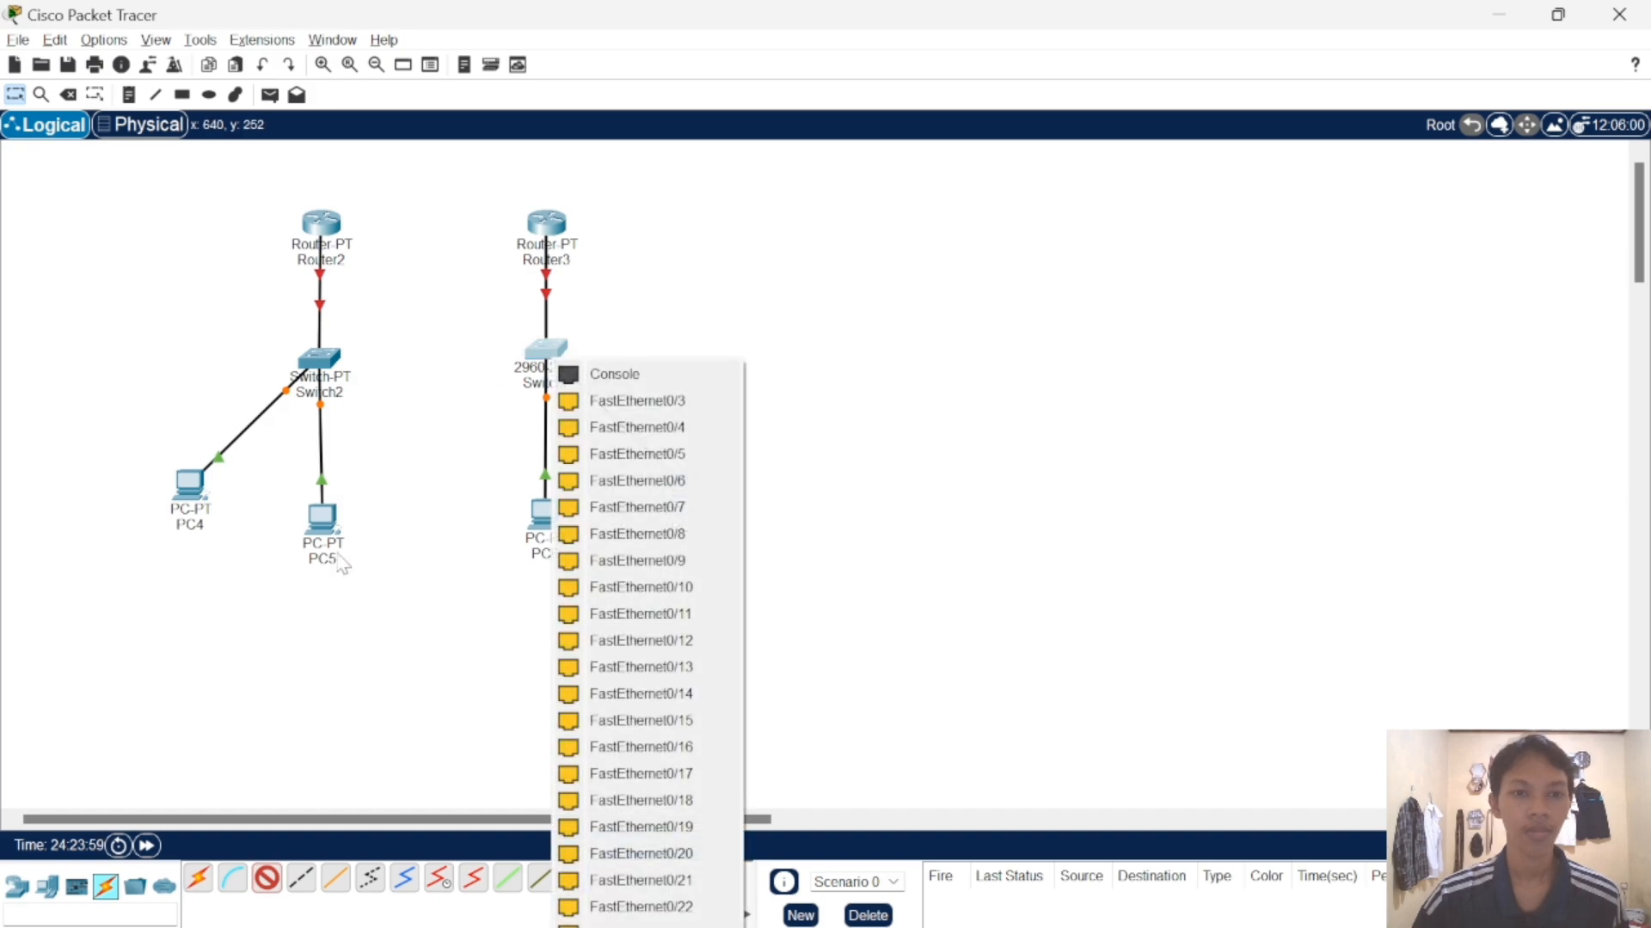
{"action": "left_click", "coordinate": [596, 427]}
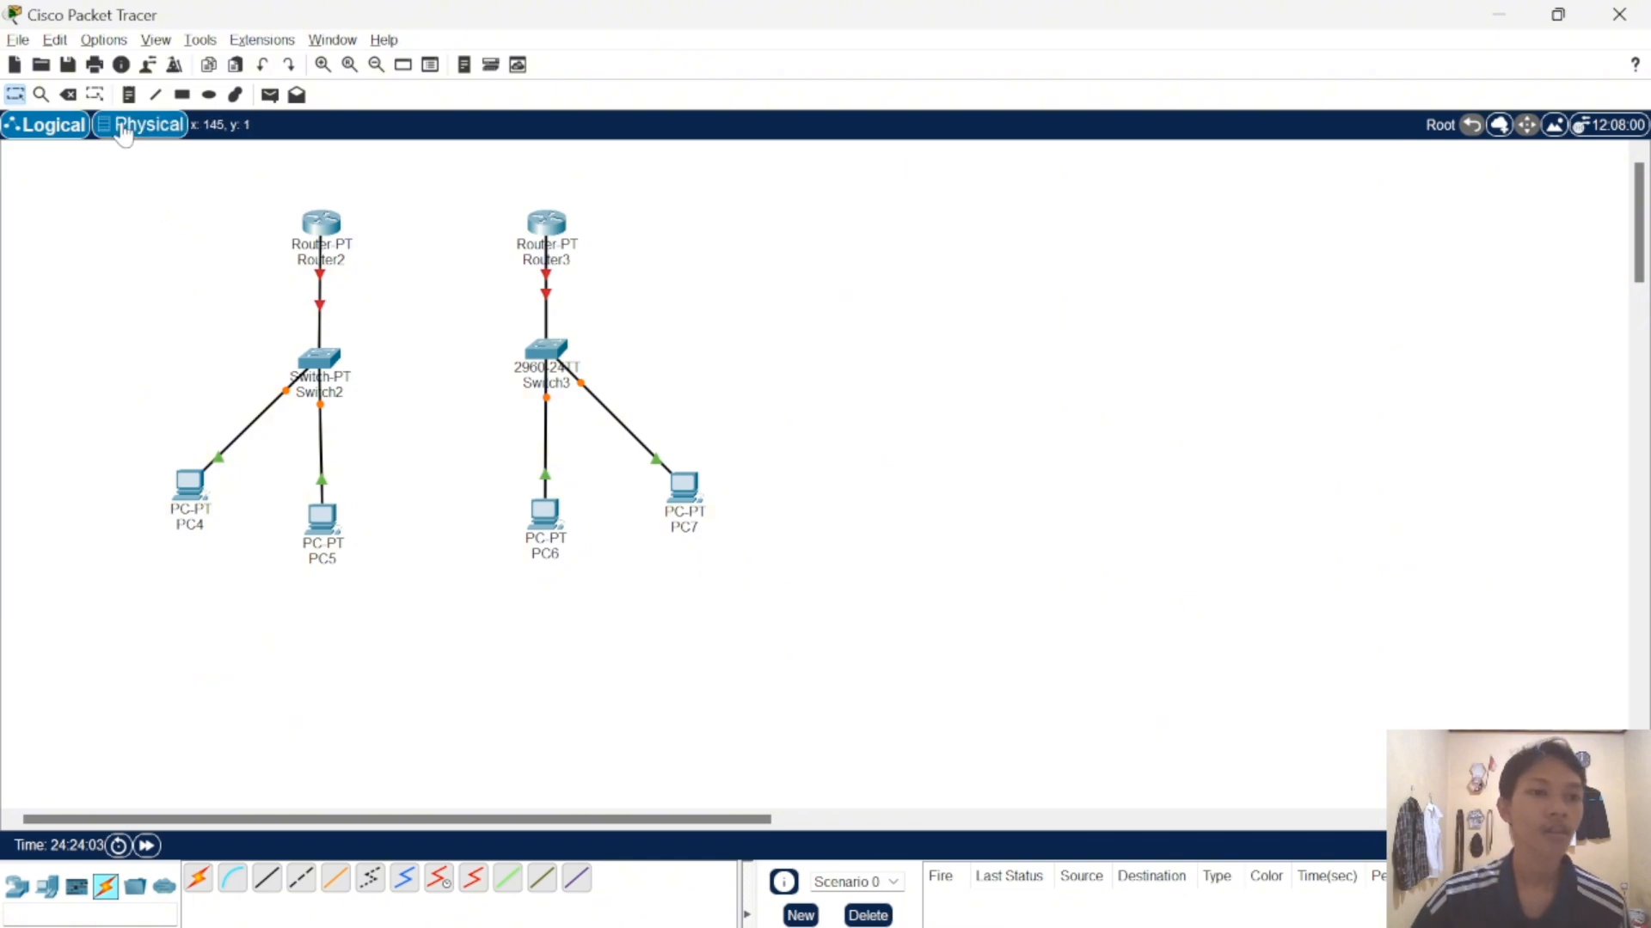
- Place text notes reading 192.168.10.1 above Router2 and 192.168.10.2 above Router3
{"action": "left_click", "coordinate": [128, 94]}
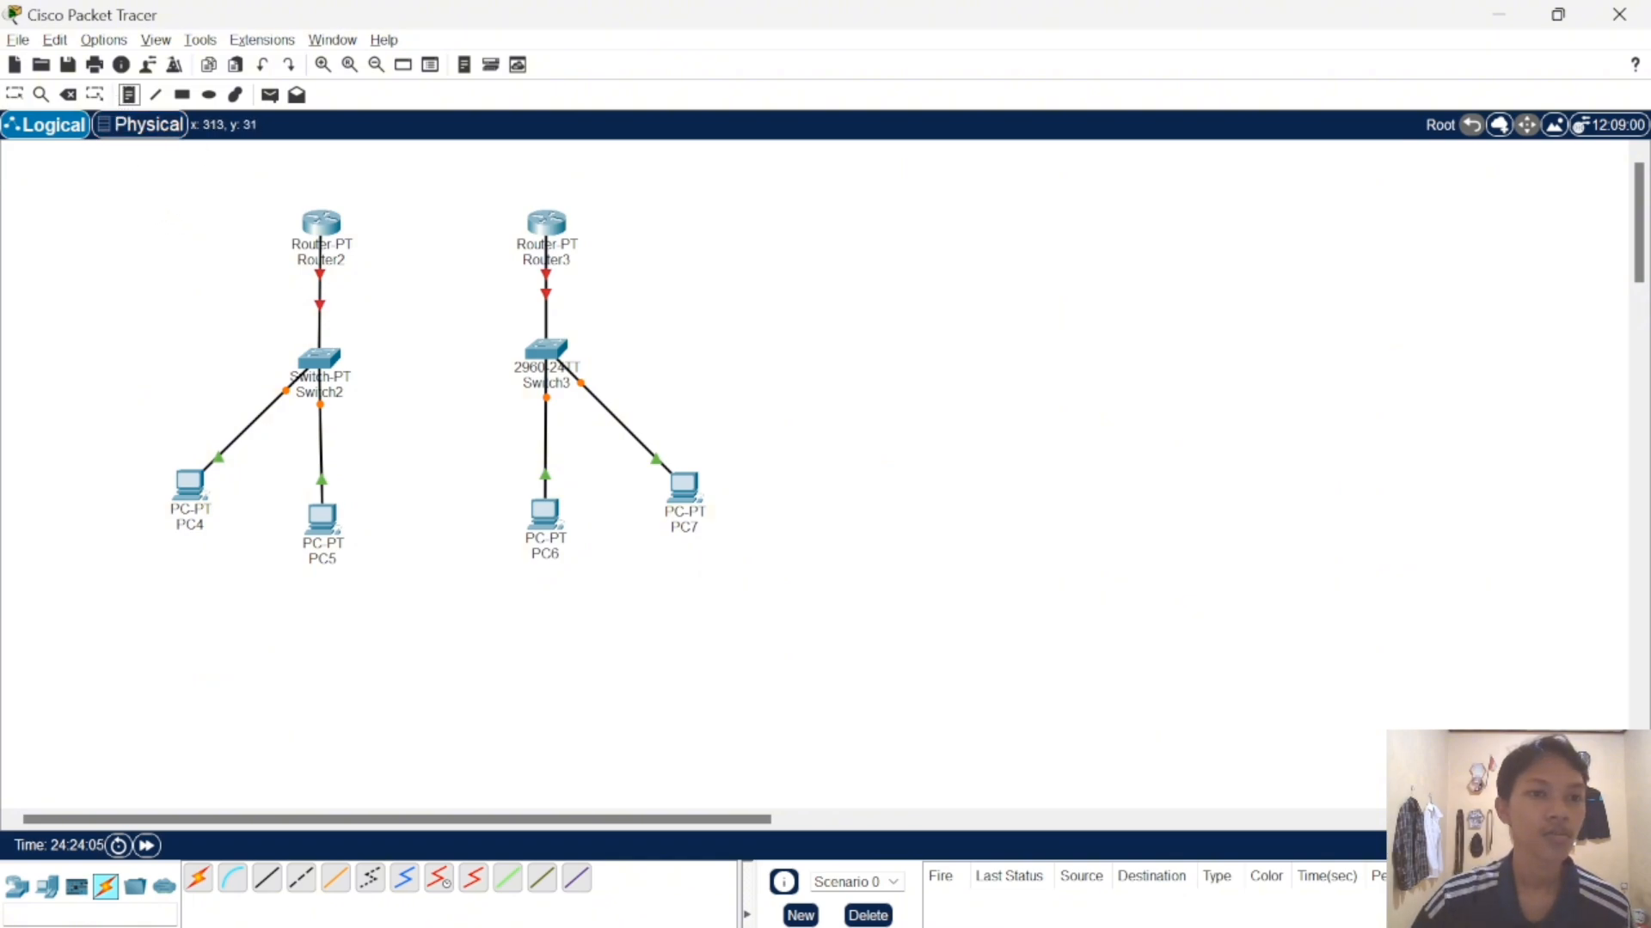
{"action": "left_click", "coordinate": [247, 183]}
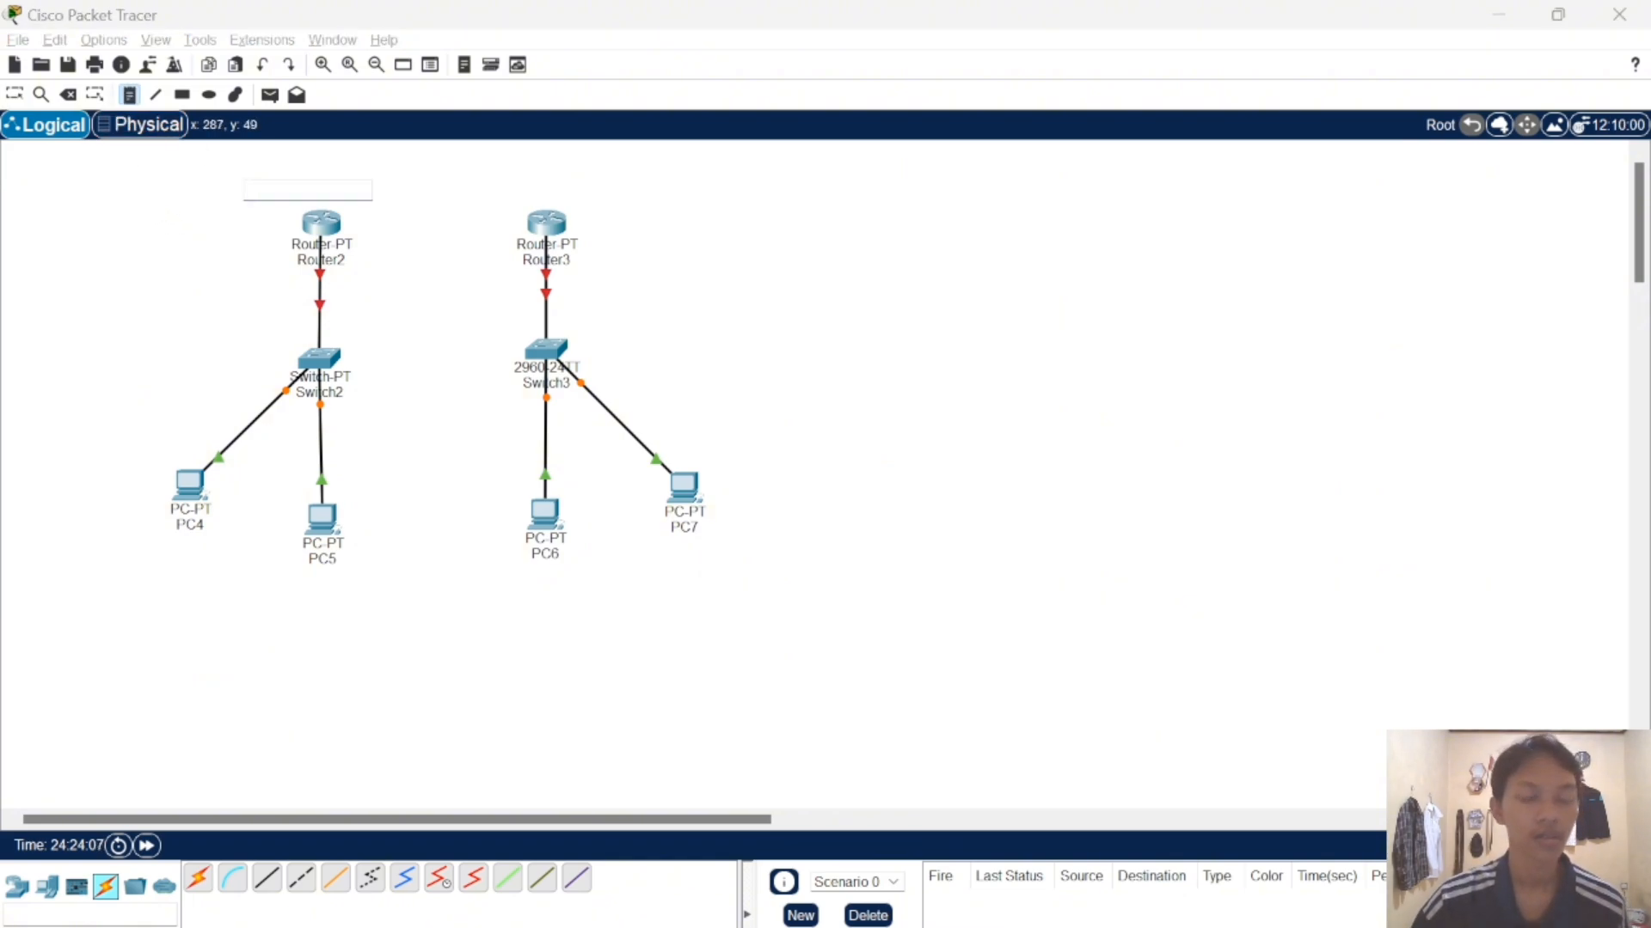
{"action": "type", "text": "192"}
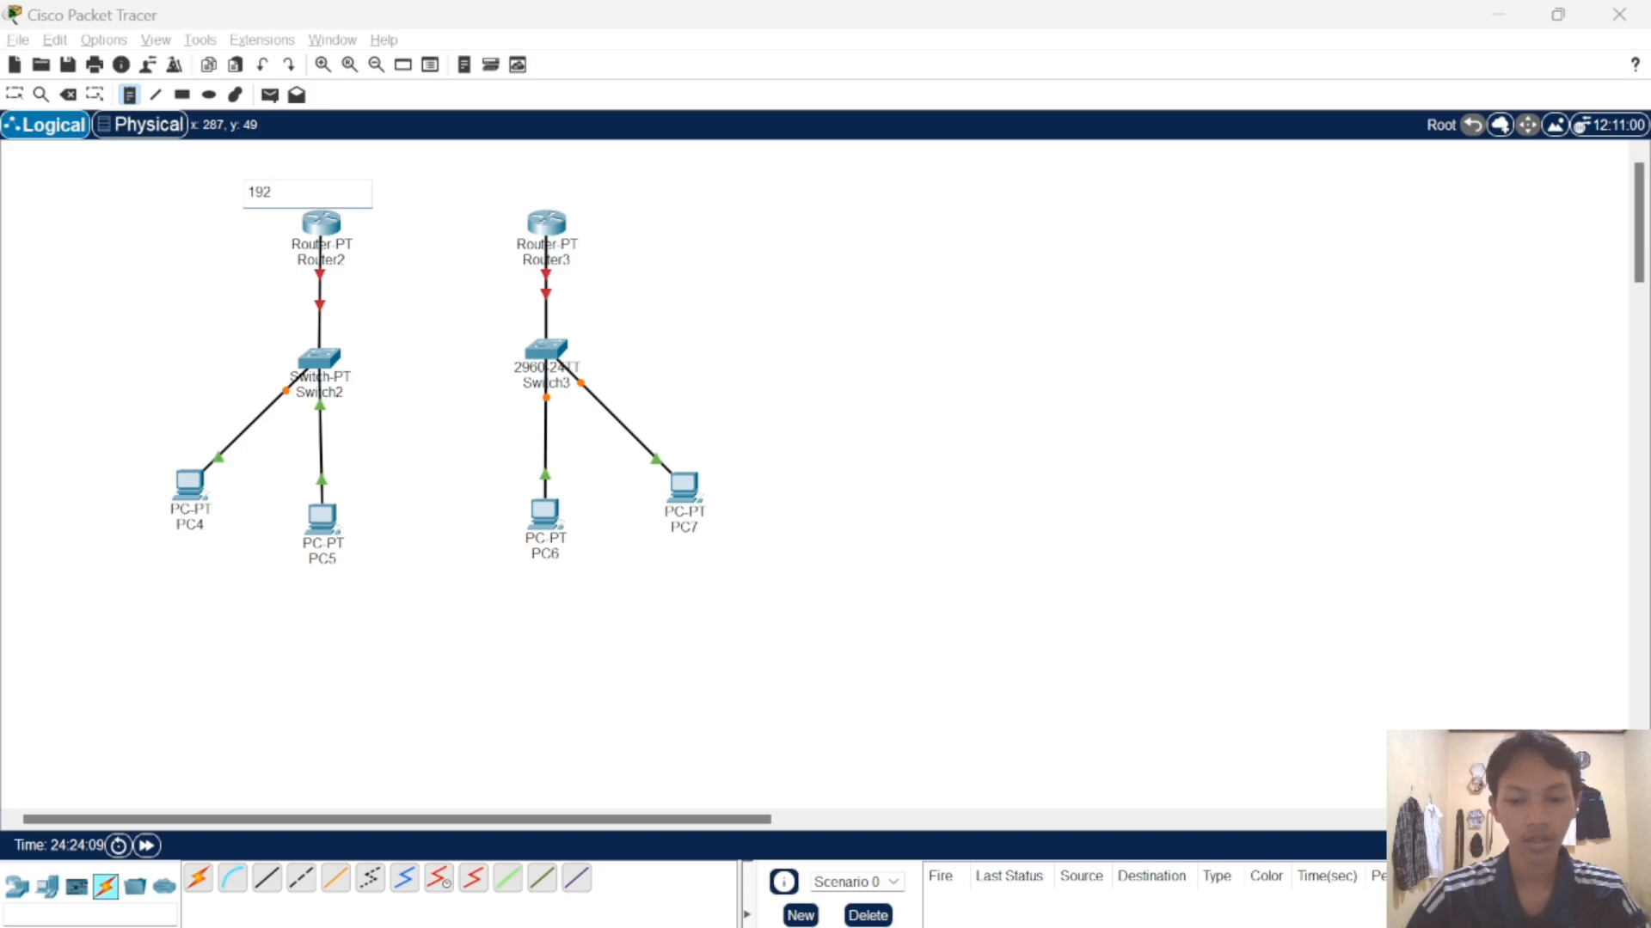
{"action": "type", "text": ".168.10.1"}
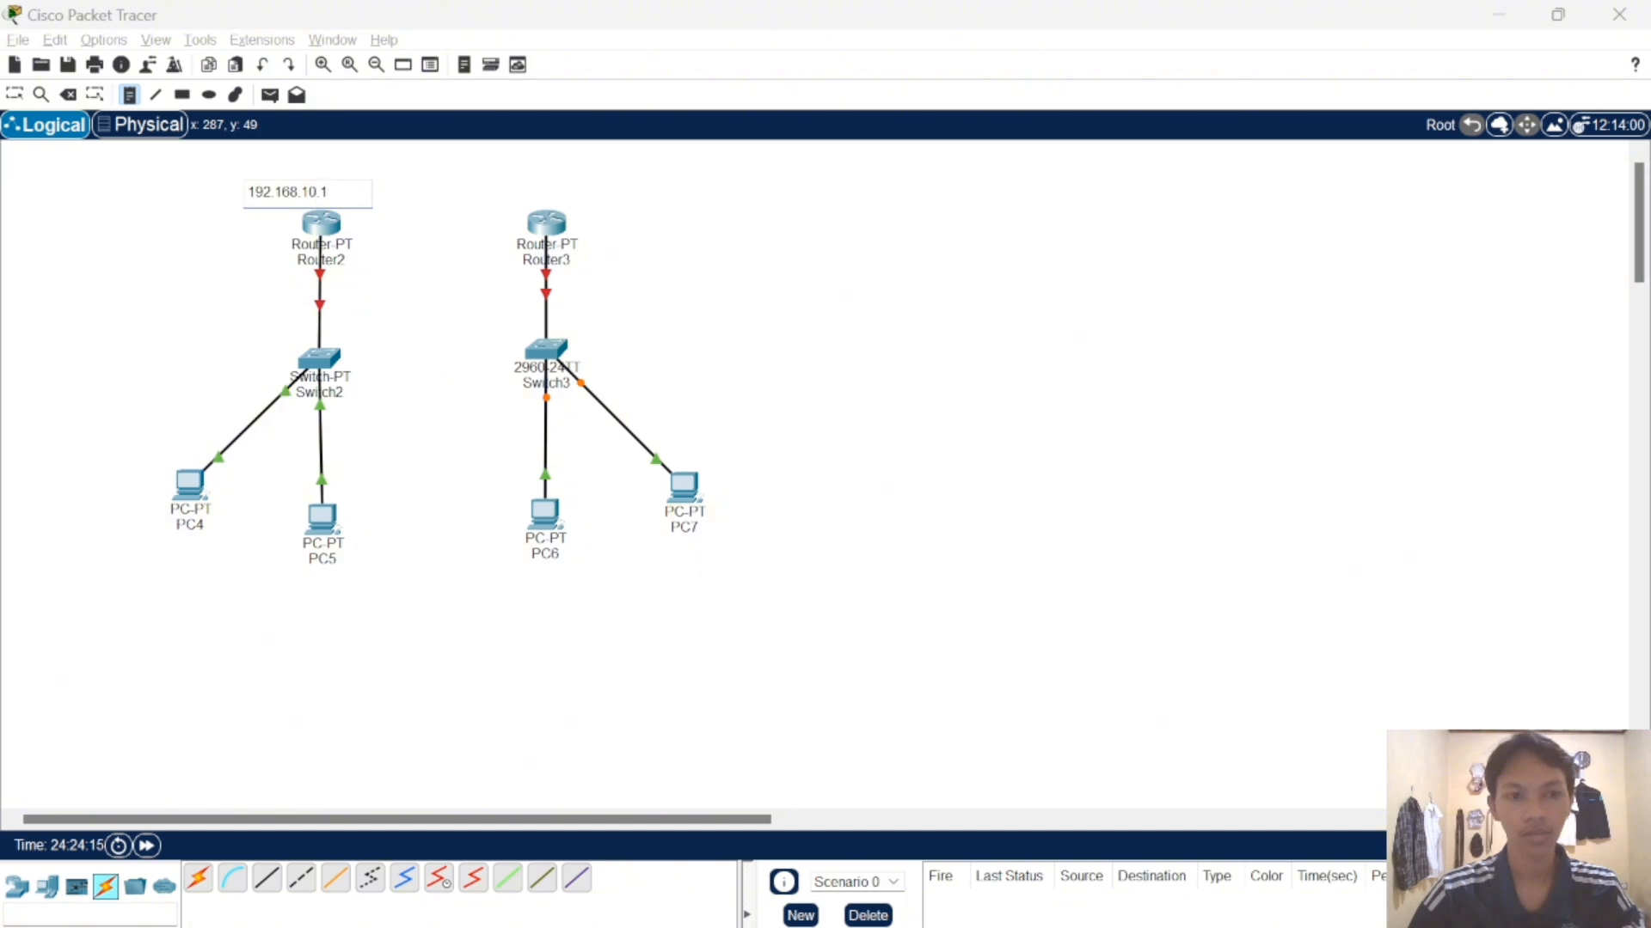
{"action": "left_click", "coordinate": [514, 195]}
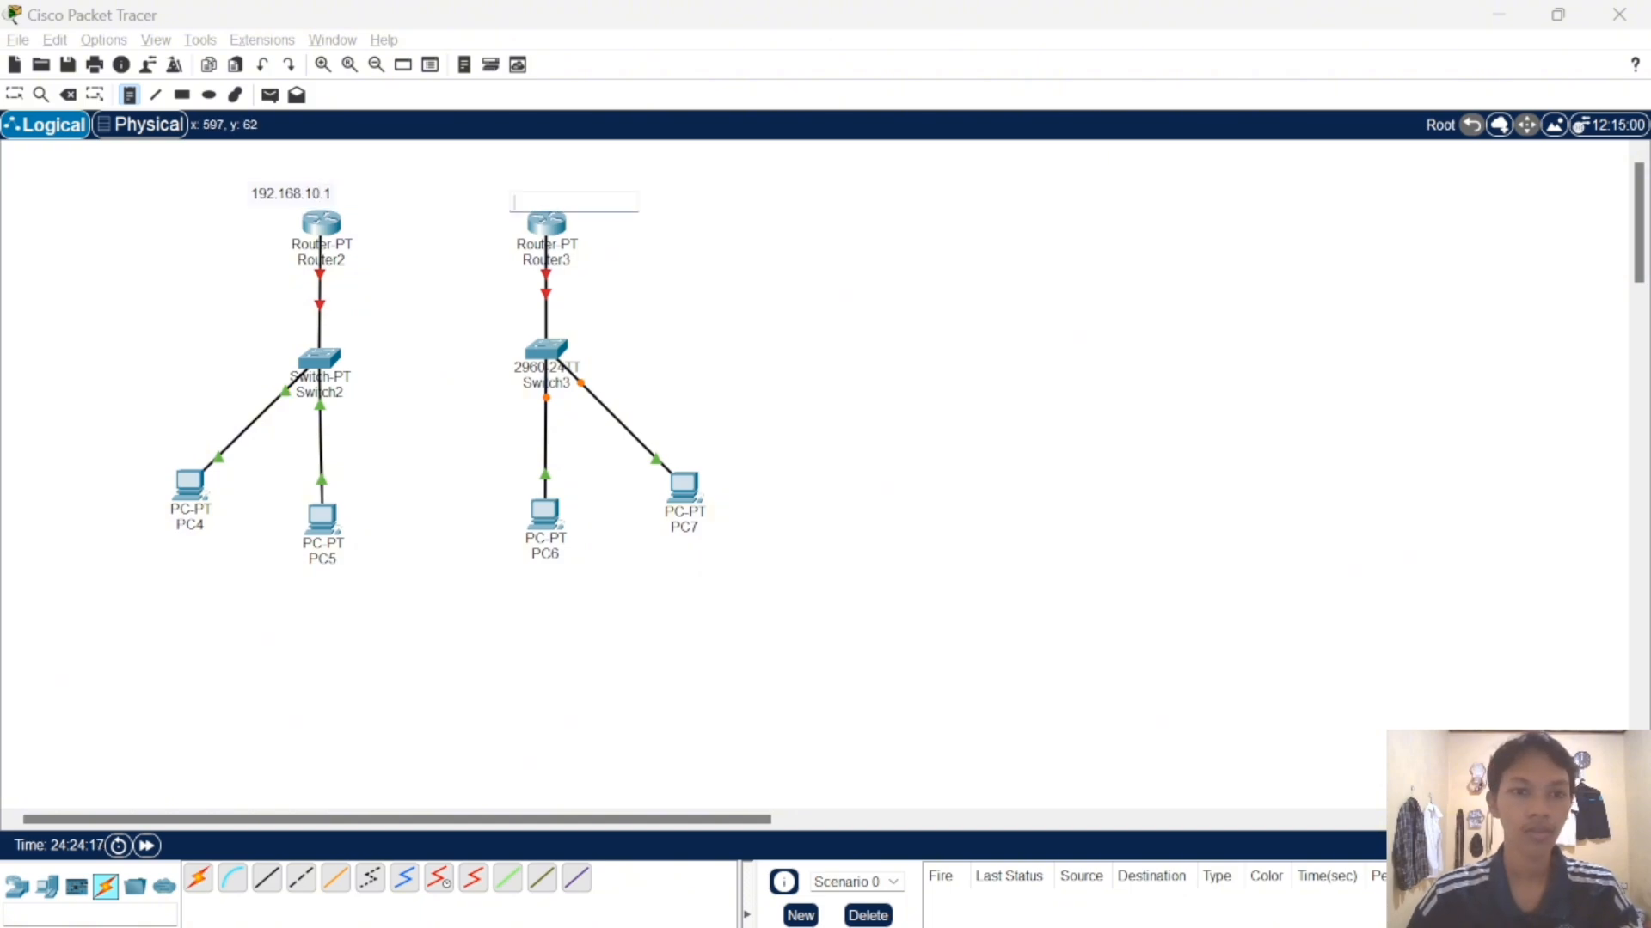
{"action": "type", "text": "192.168.10.2"}
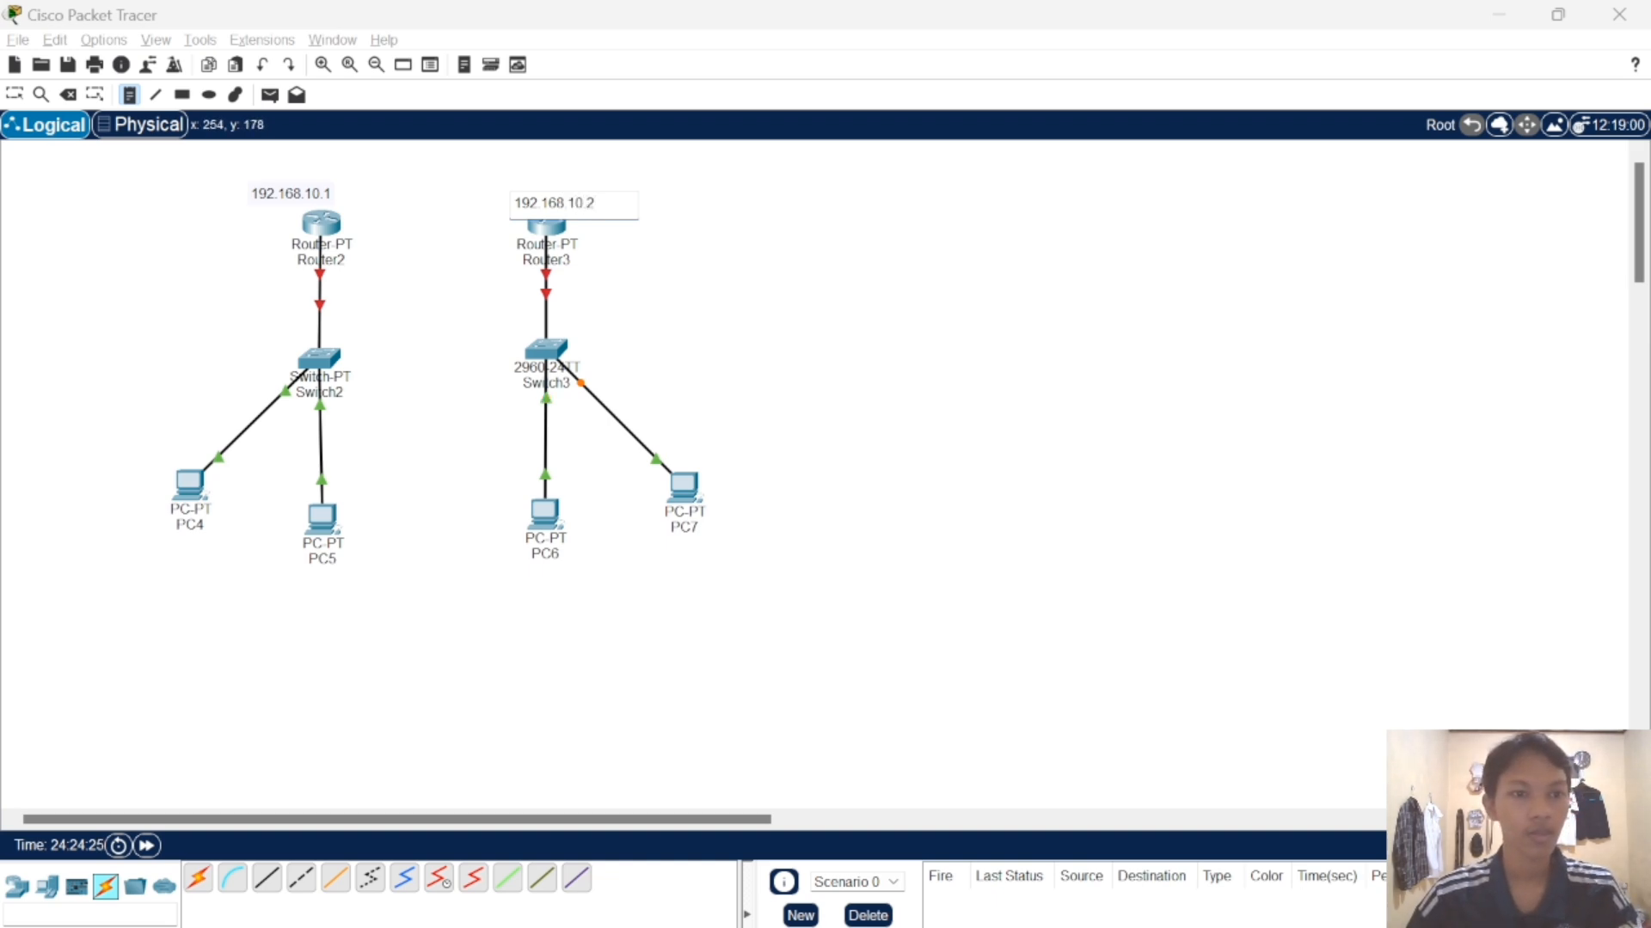
- Add the note 192.168.1.1 beside the Router2–Switch2 link and the note 192.168.2.1 beside the Router3–Switch3 link
{"action": "left_click", "coordinate": [190, 291]}
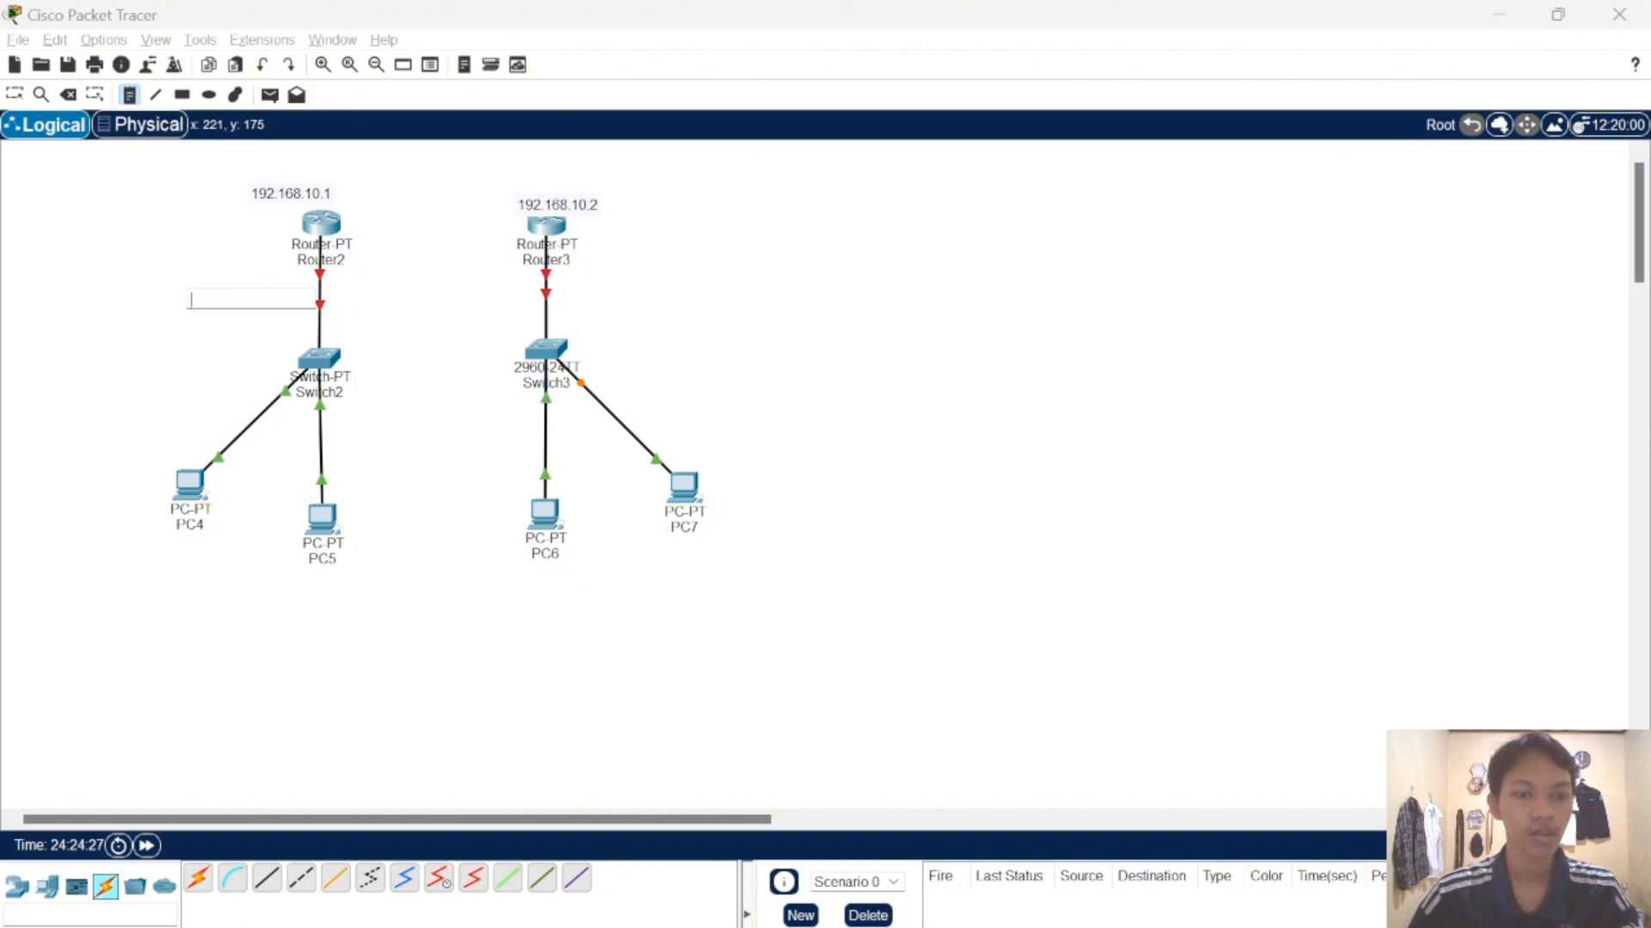
{"action": "type", "text": "192.168.1.1"}
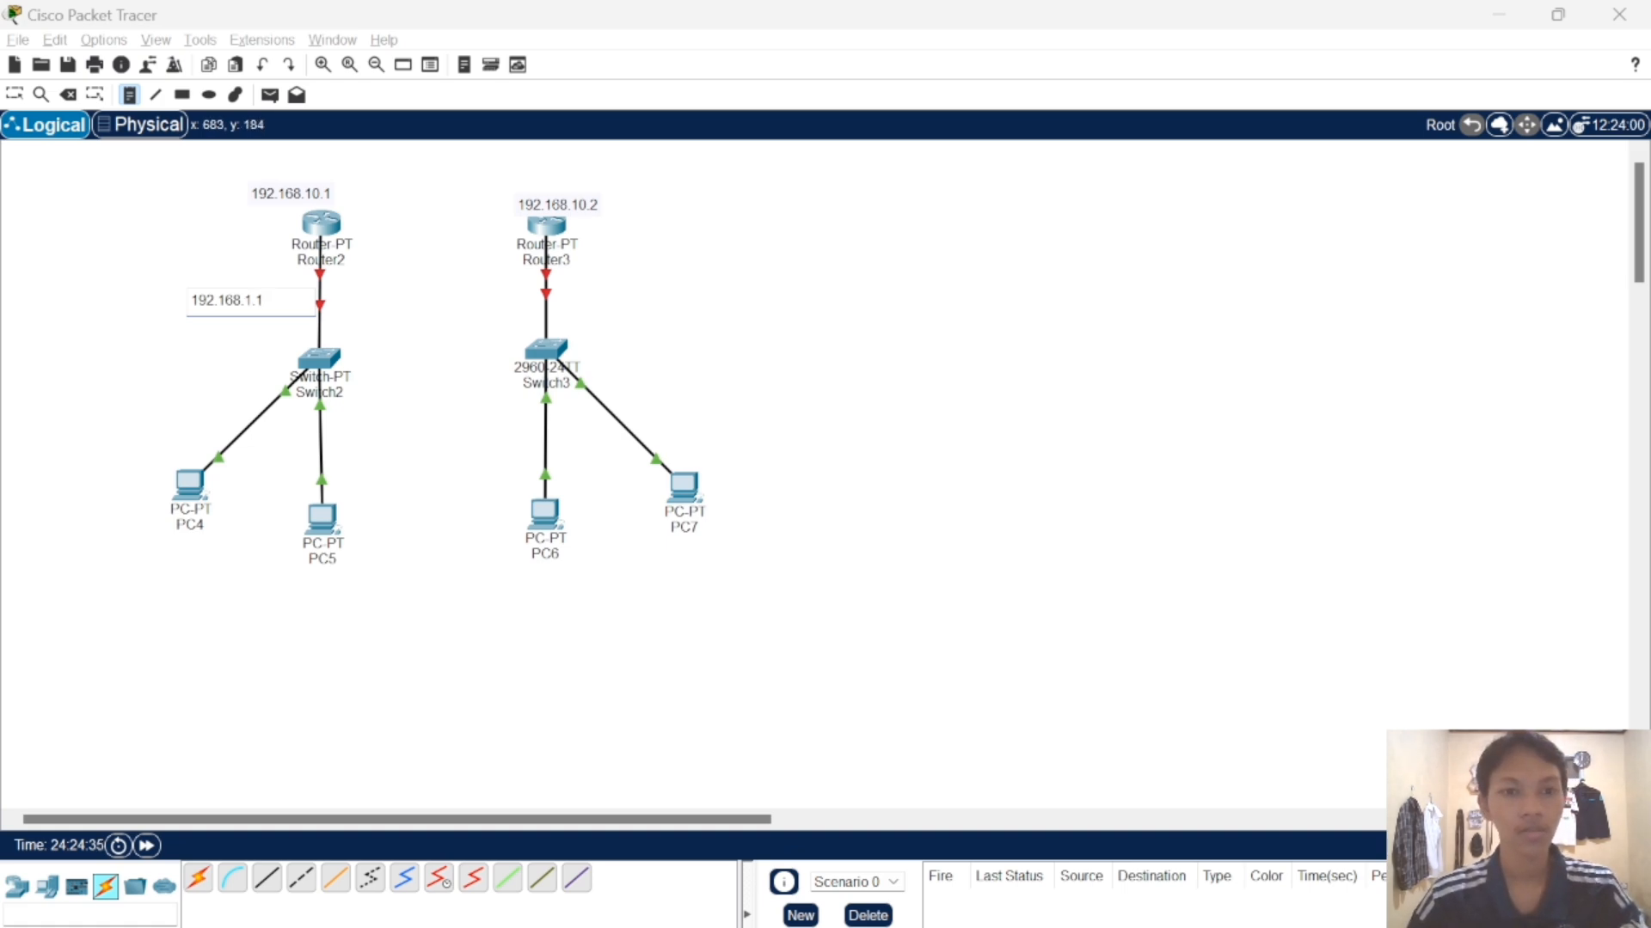
{"action": "left_click", "coordinate": [587, 301]}
{"action": "type", "text": "192.168.2.1"}
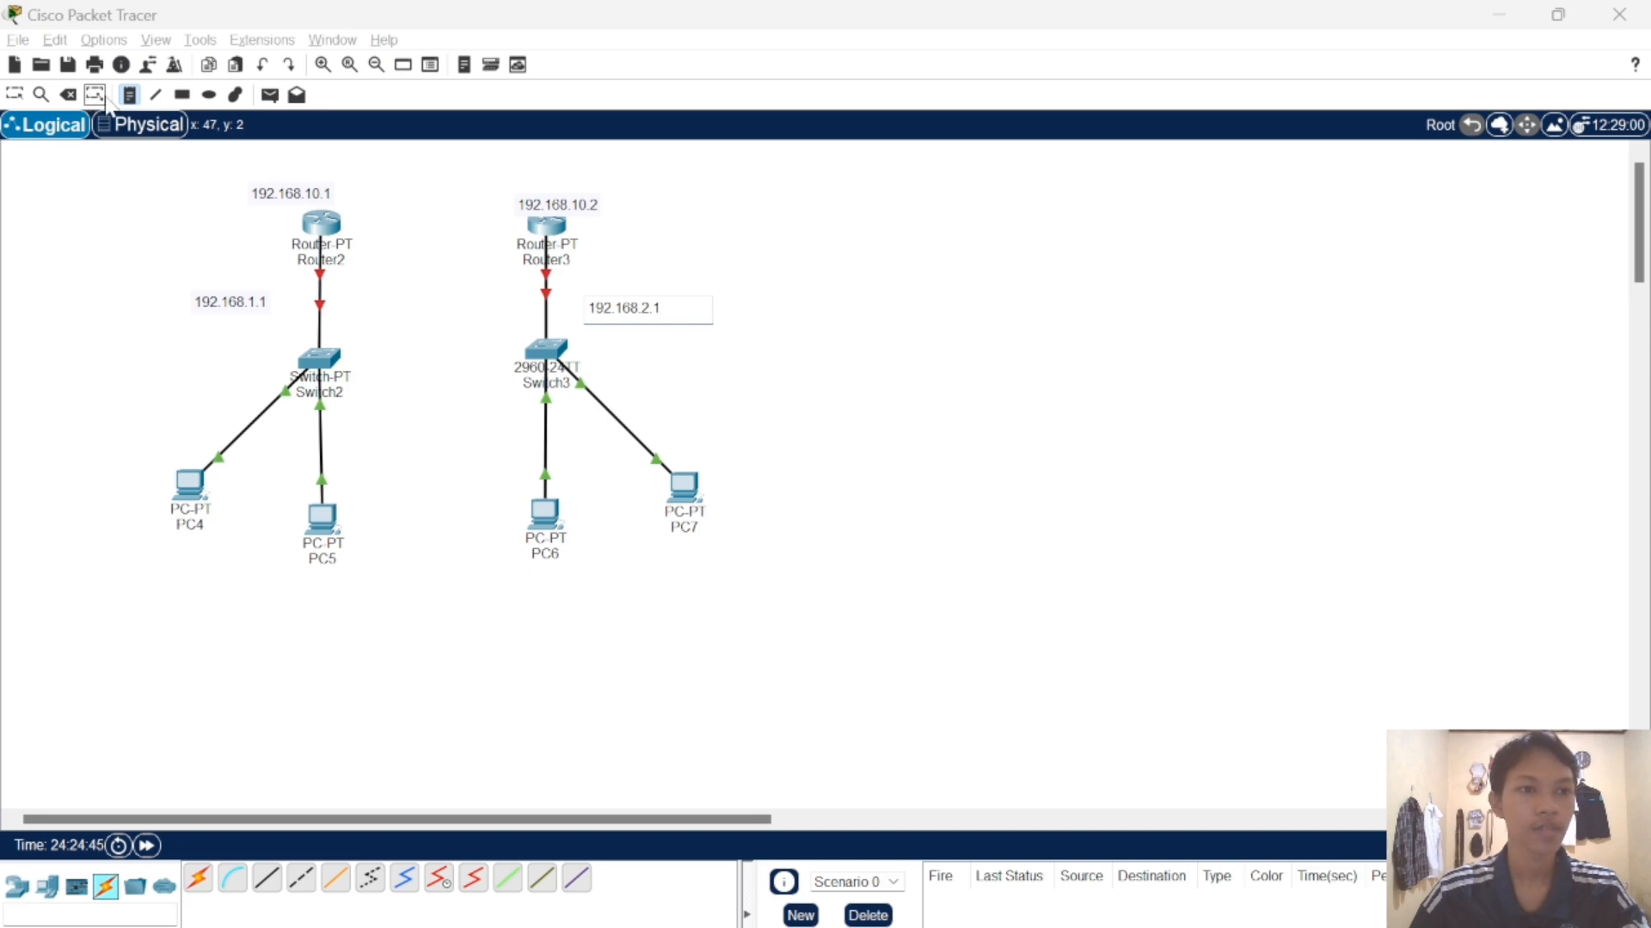
- Move the four IP address notes closer to their links and centre the upper two above Router2 and Router3
{"action": "left_click", "coordinate": [14, 94]}
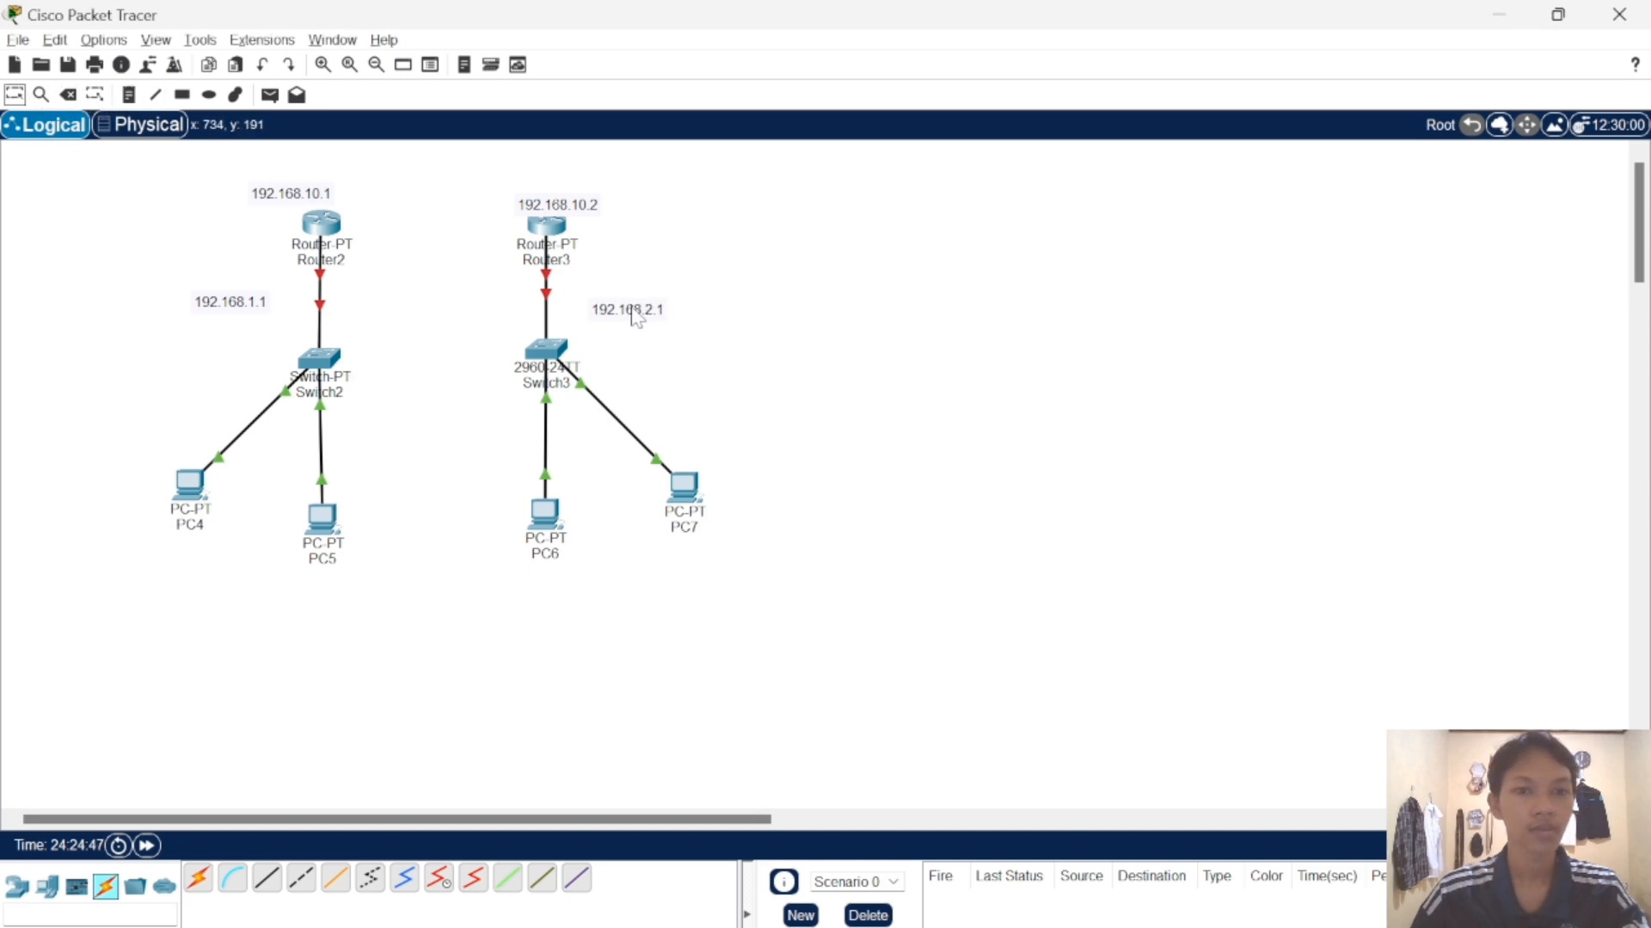
{"action": "left_click_drag", "start_coordinate": [634, 316], "coordinate": [601, 300]}
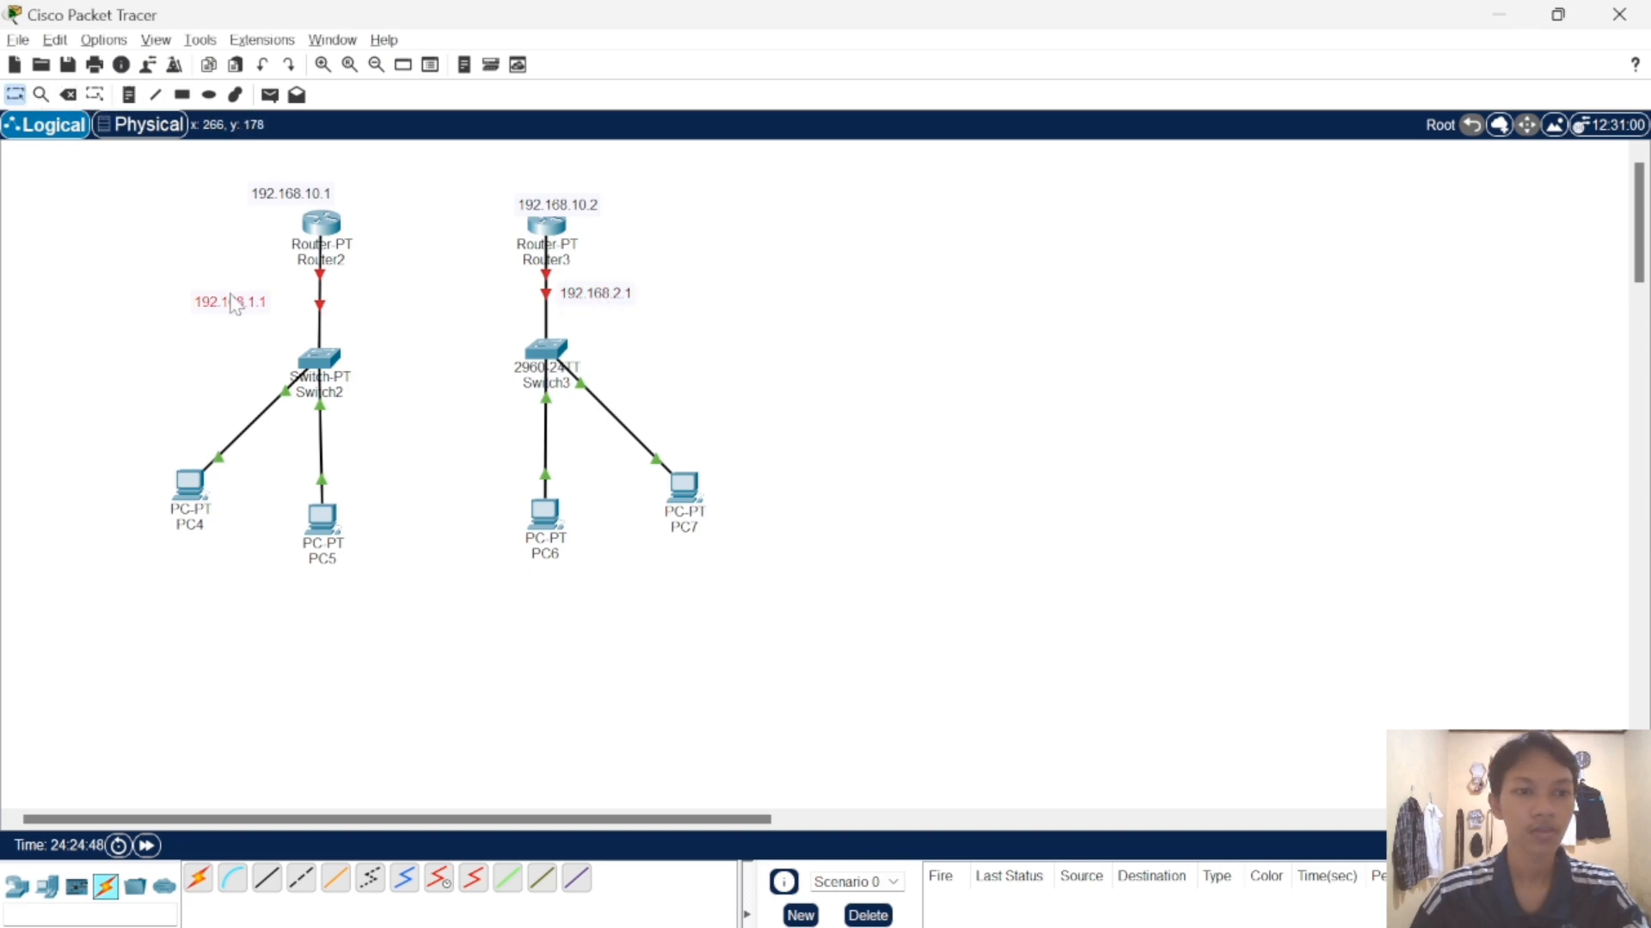
{"action": "left_click_drag", "start_coordinate": [230, 303], "coordinate": [257, 301]}
{"action": "left_click_drag", "start_coordinate": [297, 194], "coordinate": [329, 213]}
{"action": "left_click_drag", "start_coordinate": [571, 209], "coordinate": [558, 202]}
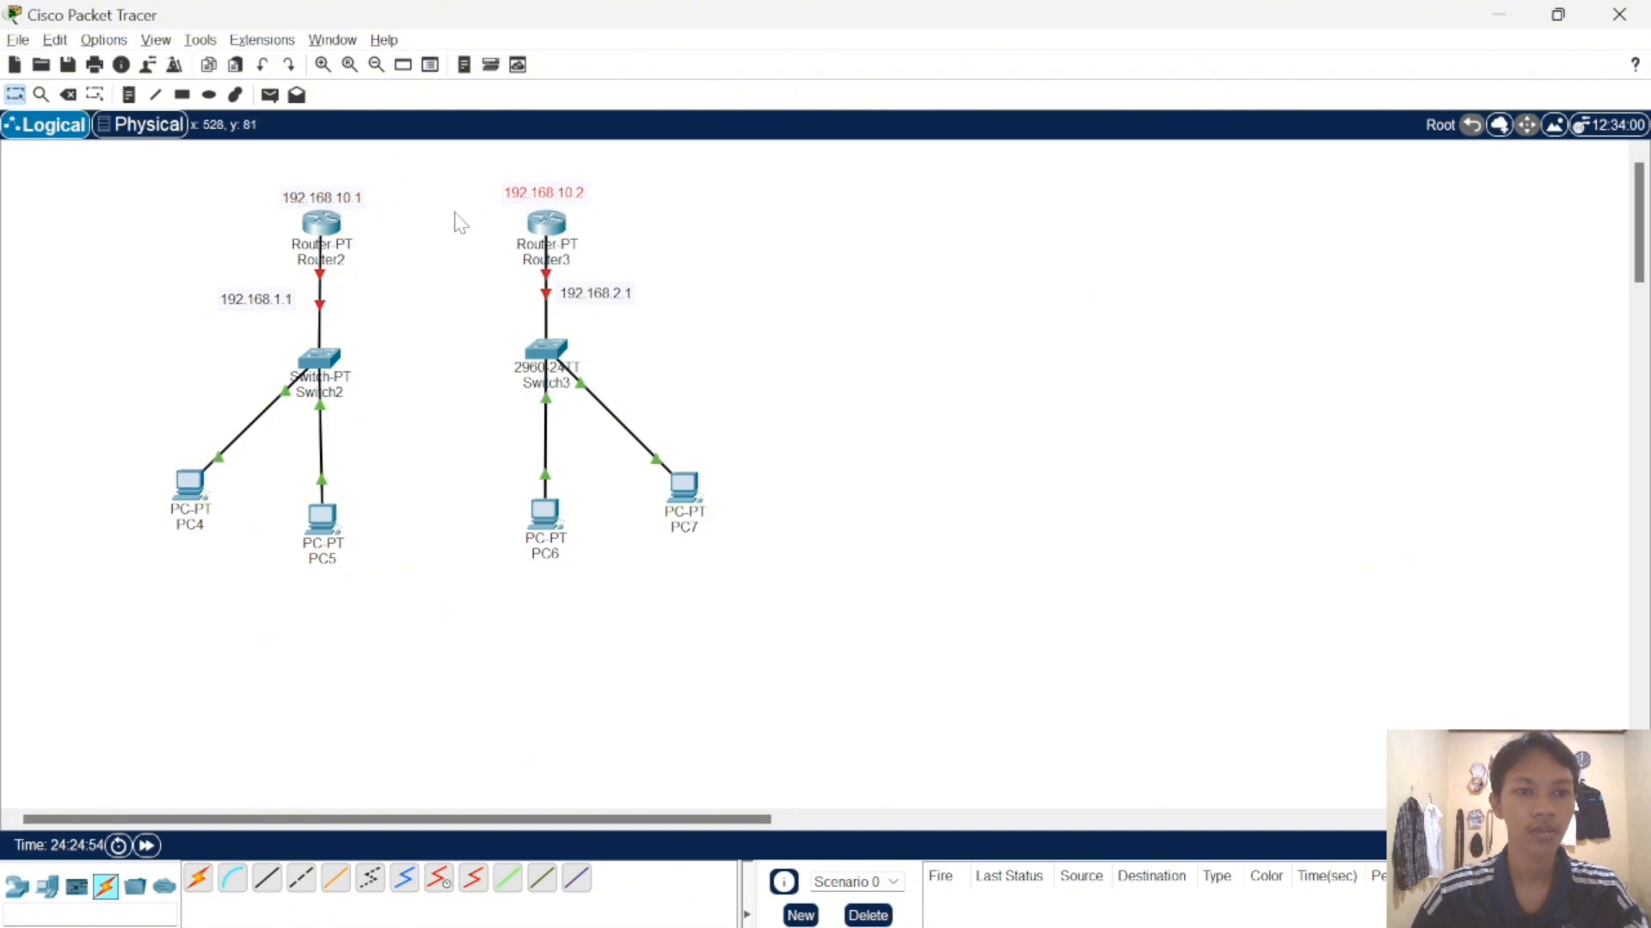
- Connect Router2 Serial2/0 to Router3 Serial2/0 with a Serial DCE cable
{"action": "left_click", "coordinate": [447, 890]}
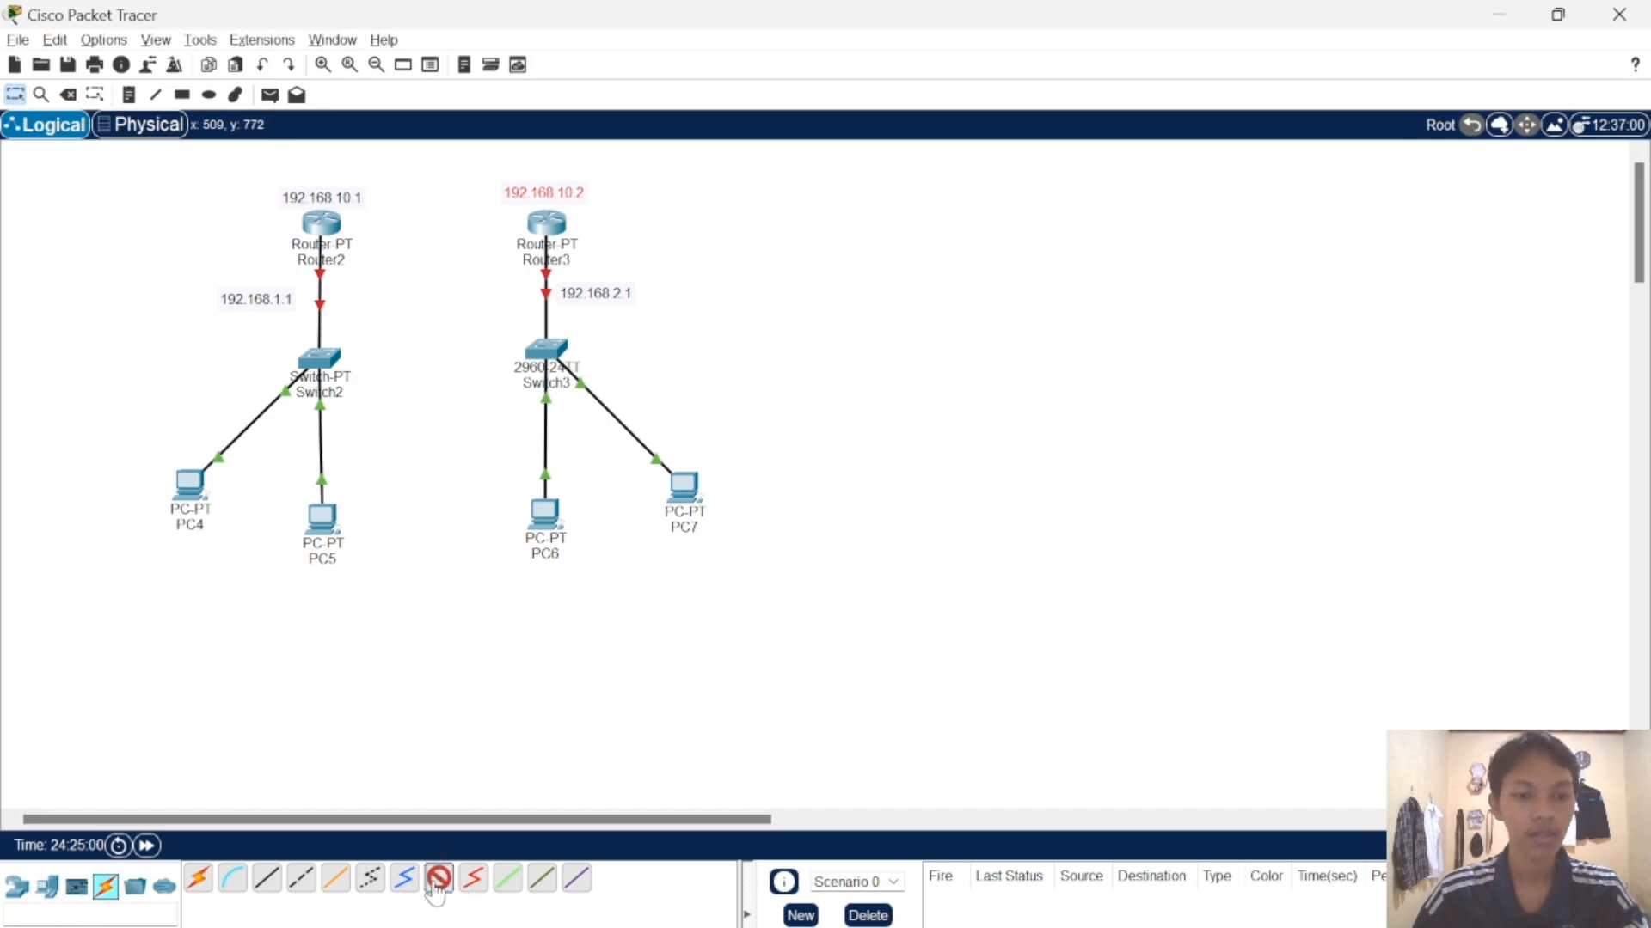
{"action": "left_click", "coordinate": [326, 229]}
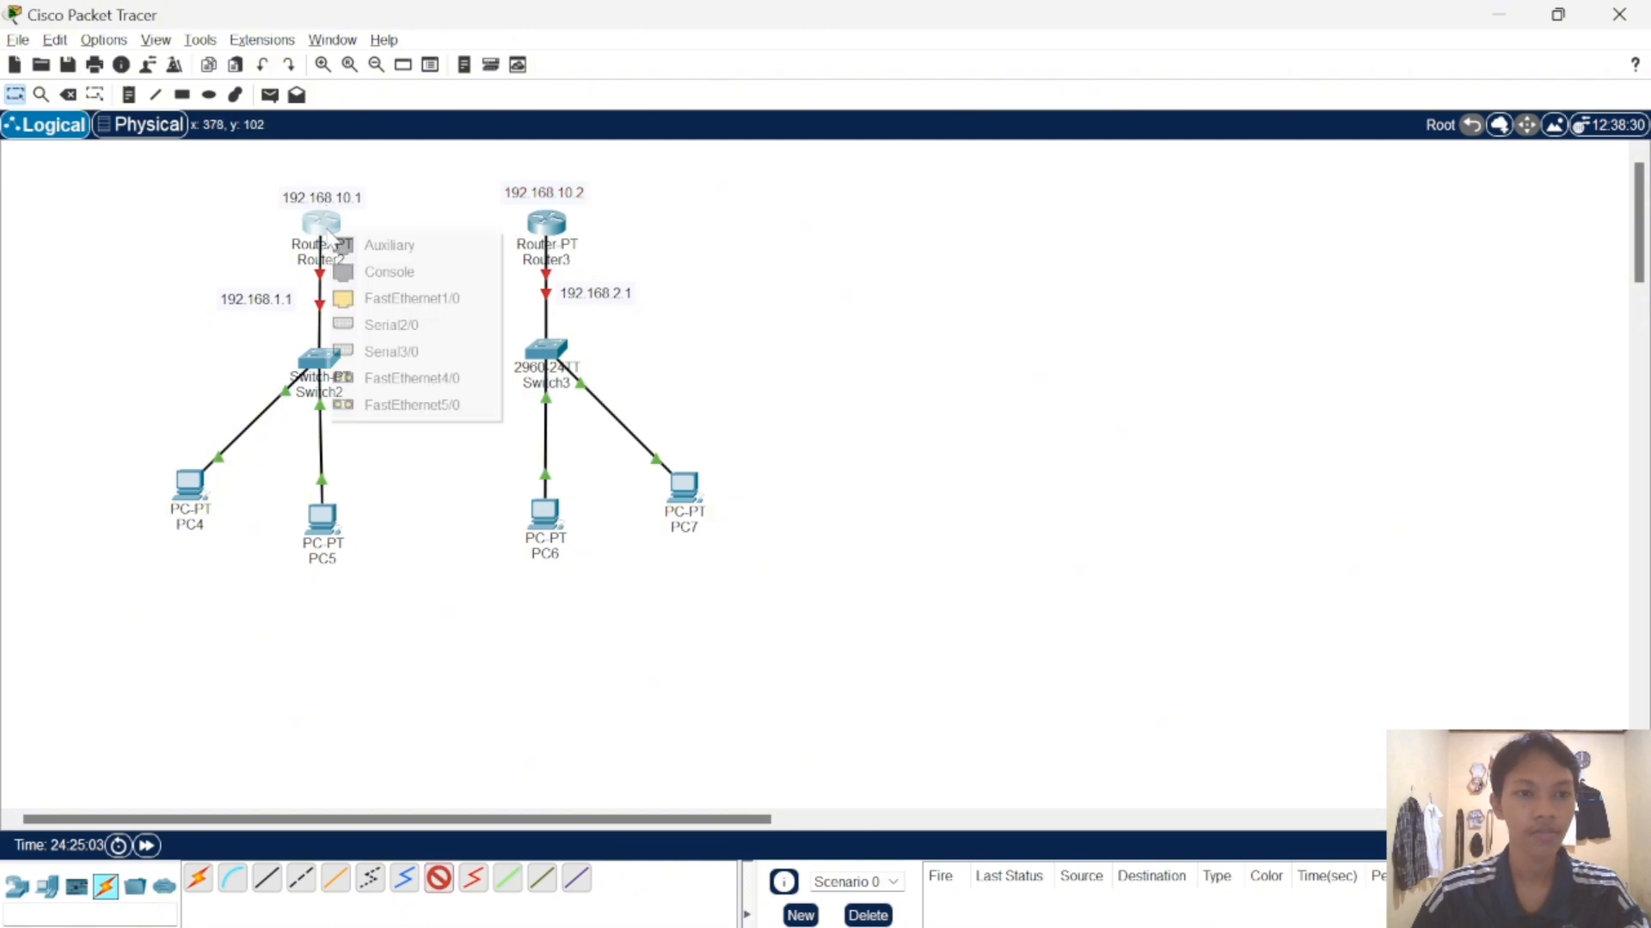
{"action": "left_click", "coordinate": [390, 325]}
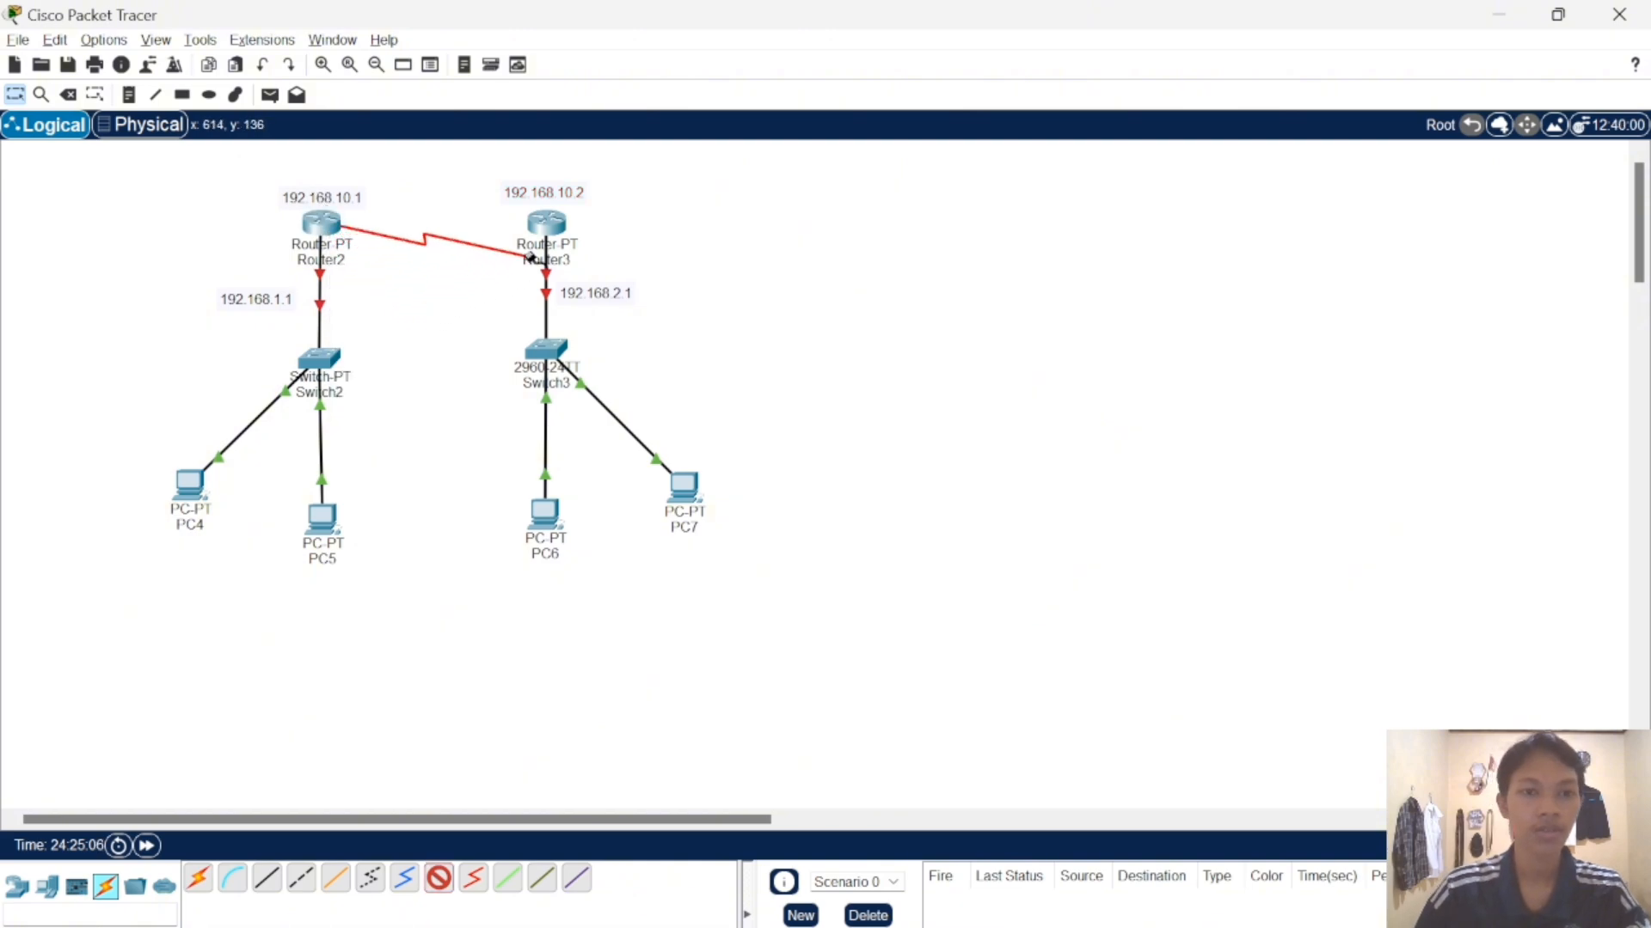
{"action": "left_click", "coordinate": [546, 223]}
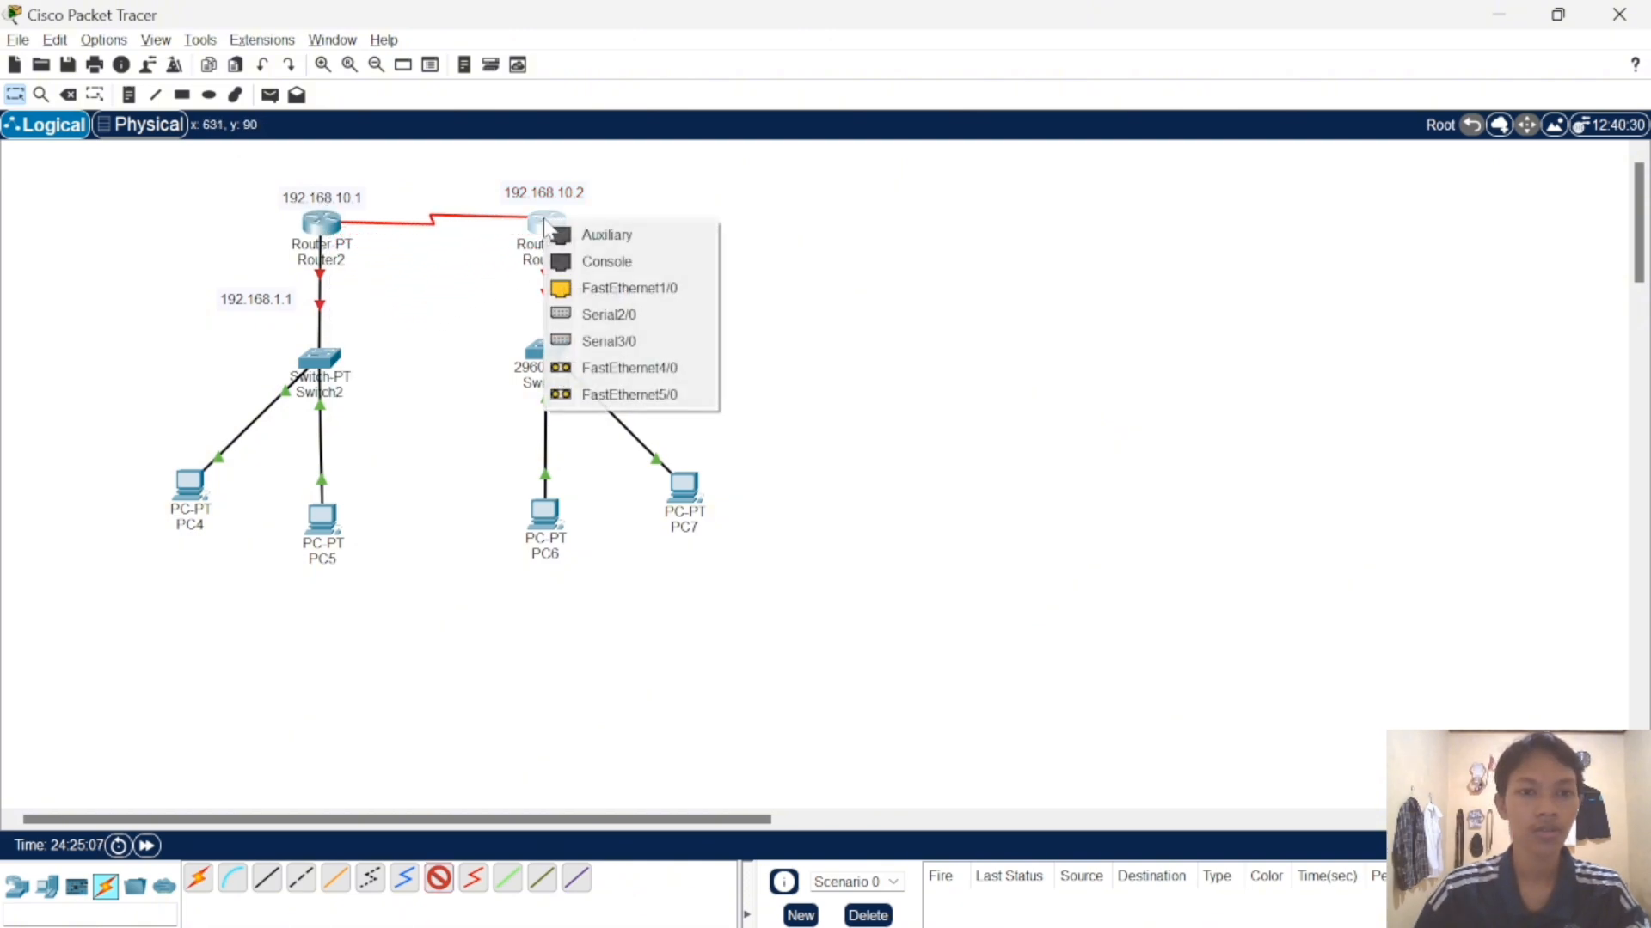
{"action": "left_click", "coordinate": [599, 314]}
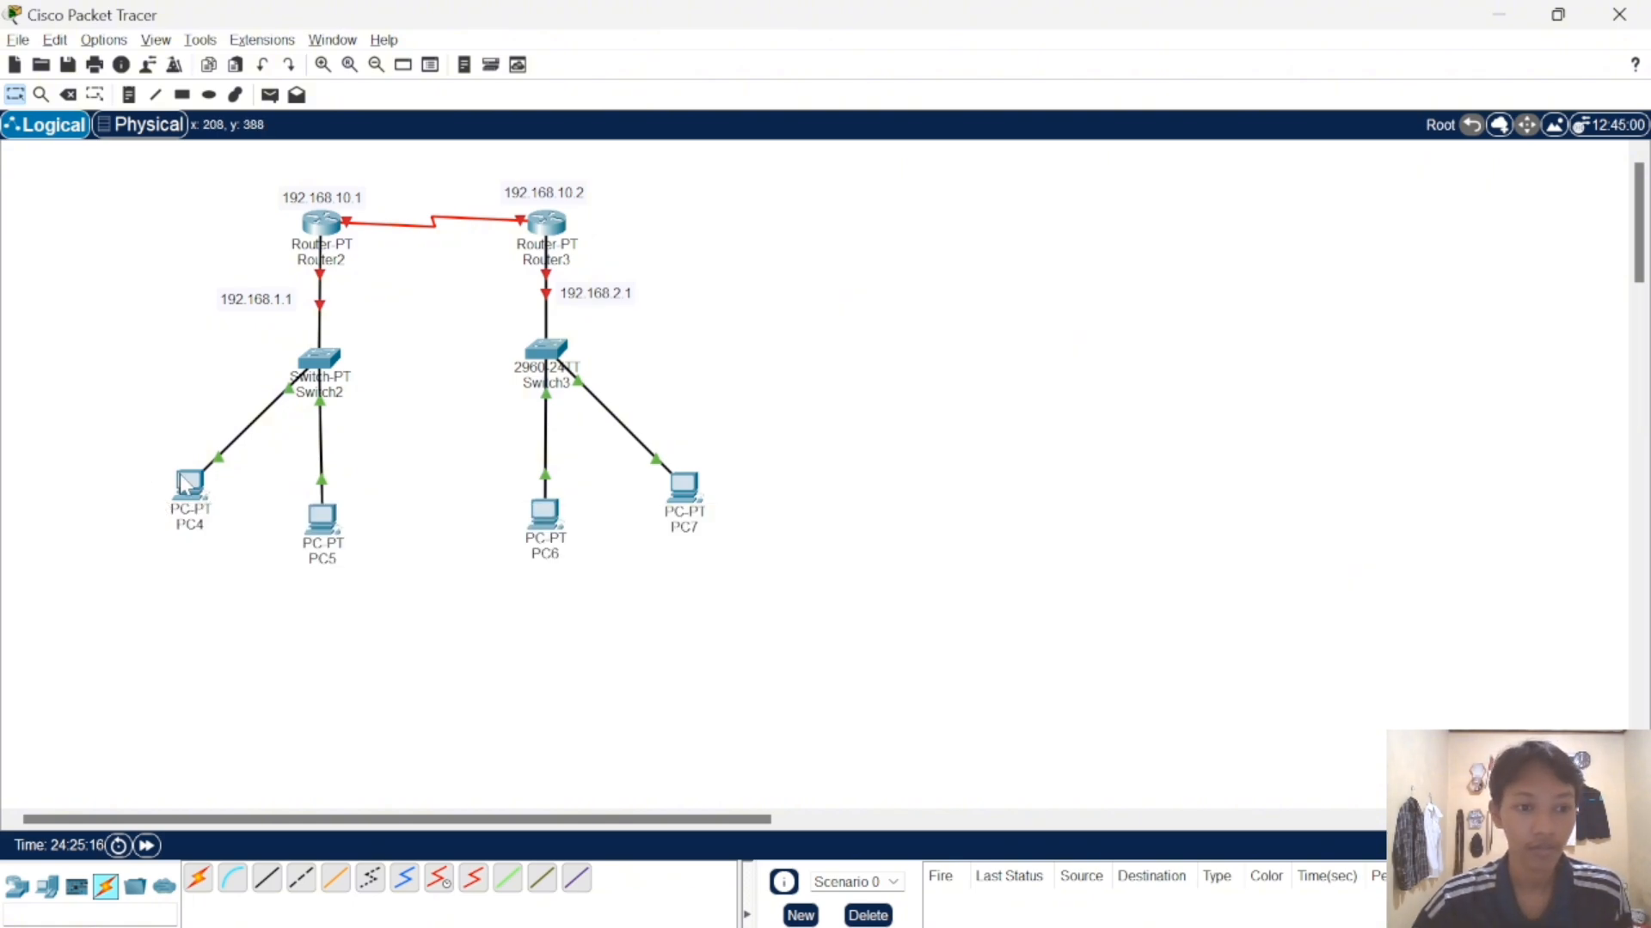
- Configure PC4 with static IPv4 address 192.168.1.2, subnet mask 255.255.255.0 and default gateway 192.168.1.1
{"action": "left_click", "coordinate": [194, 492]}
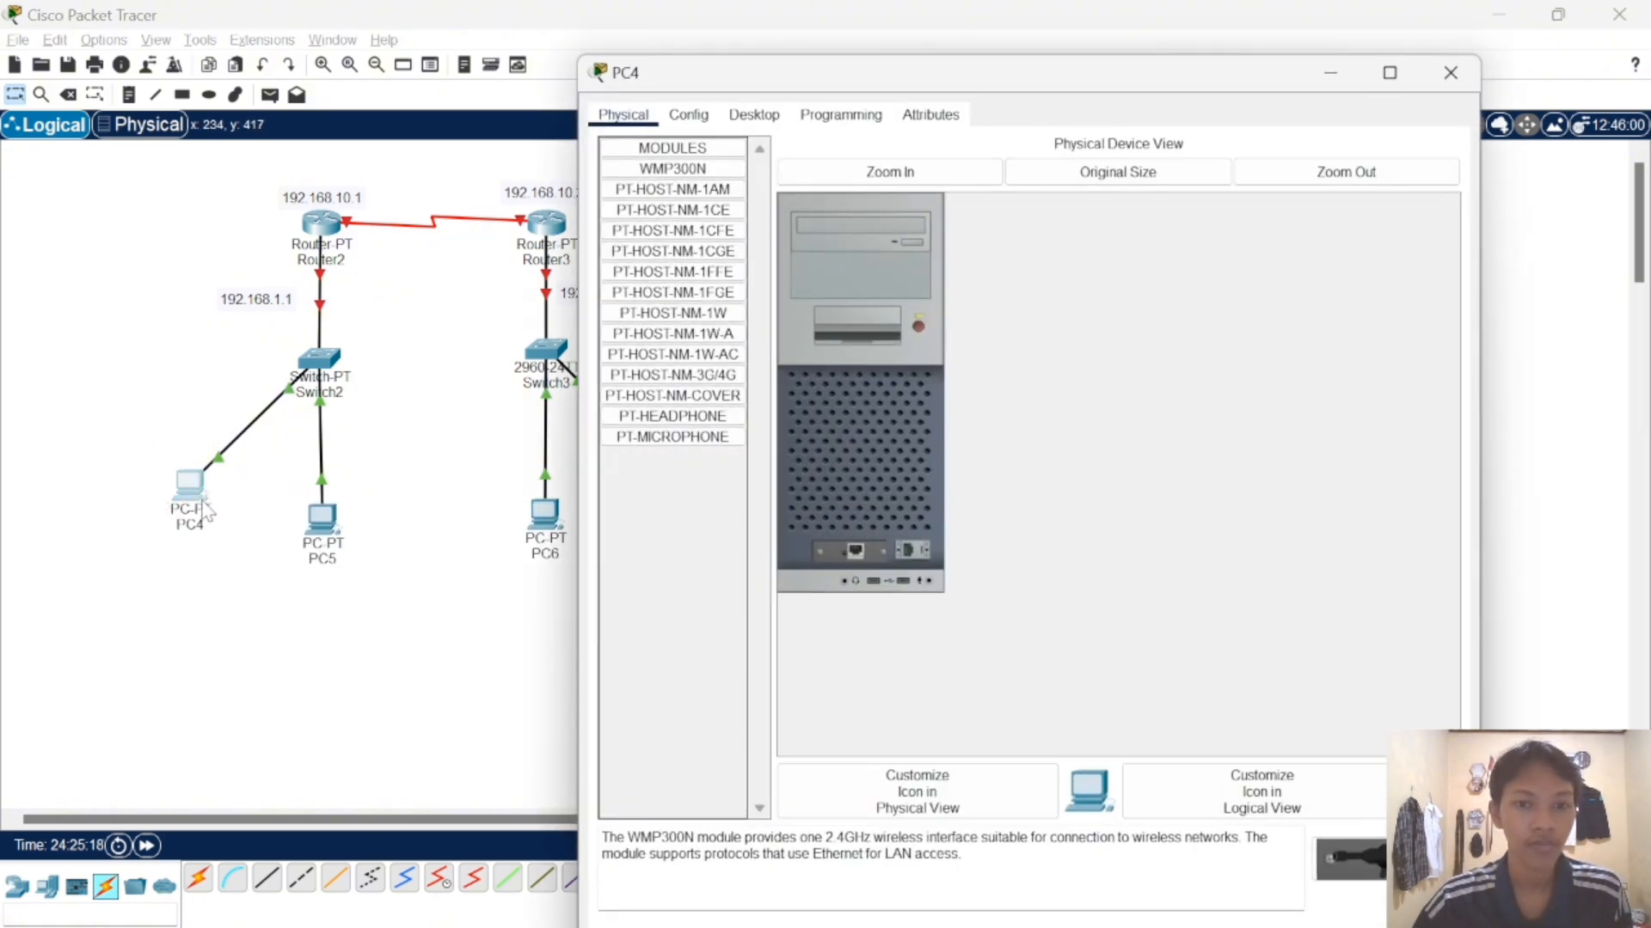
{"action": "left_click", "coordinate": [757, 119]}
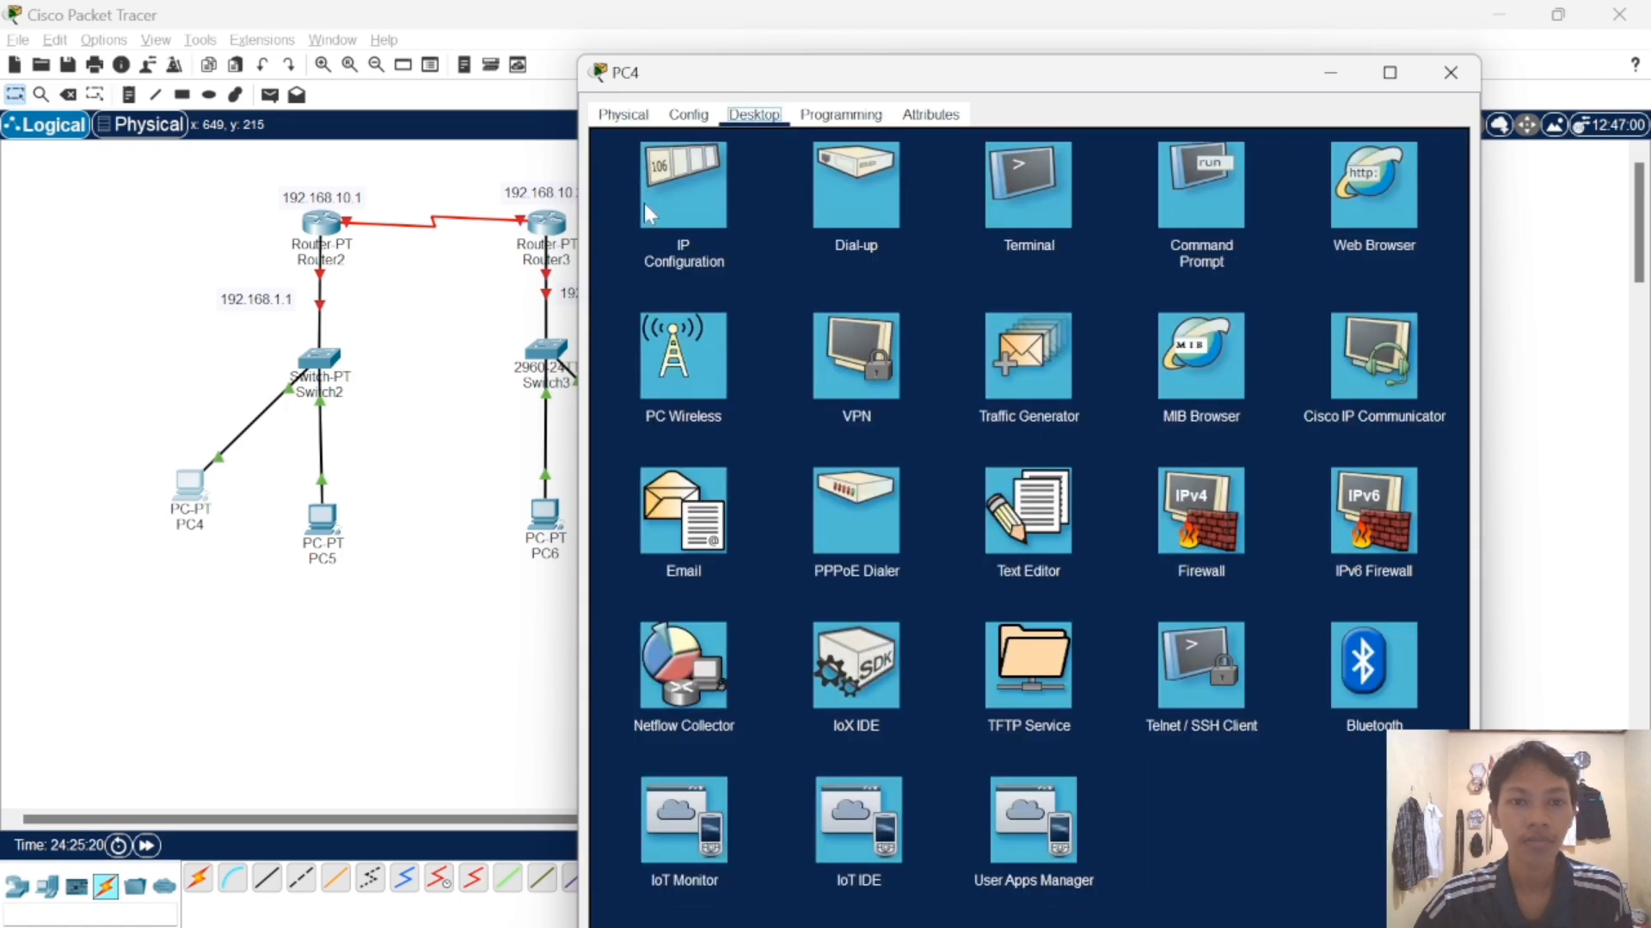
{"action": "left_click", "coordinate": [656, 213]}
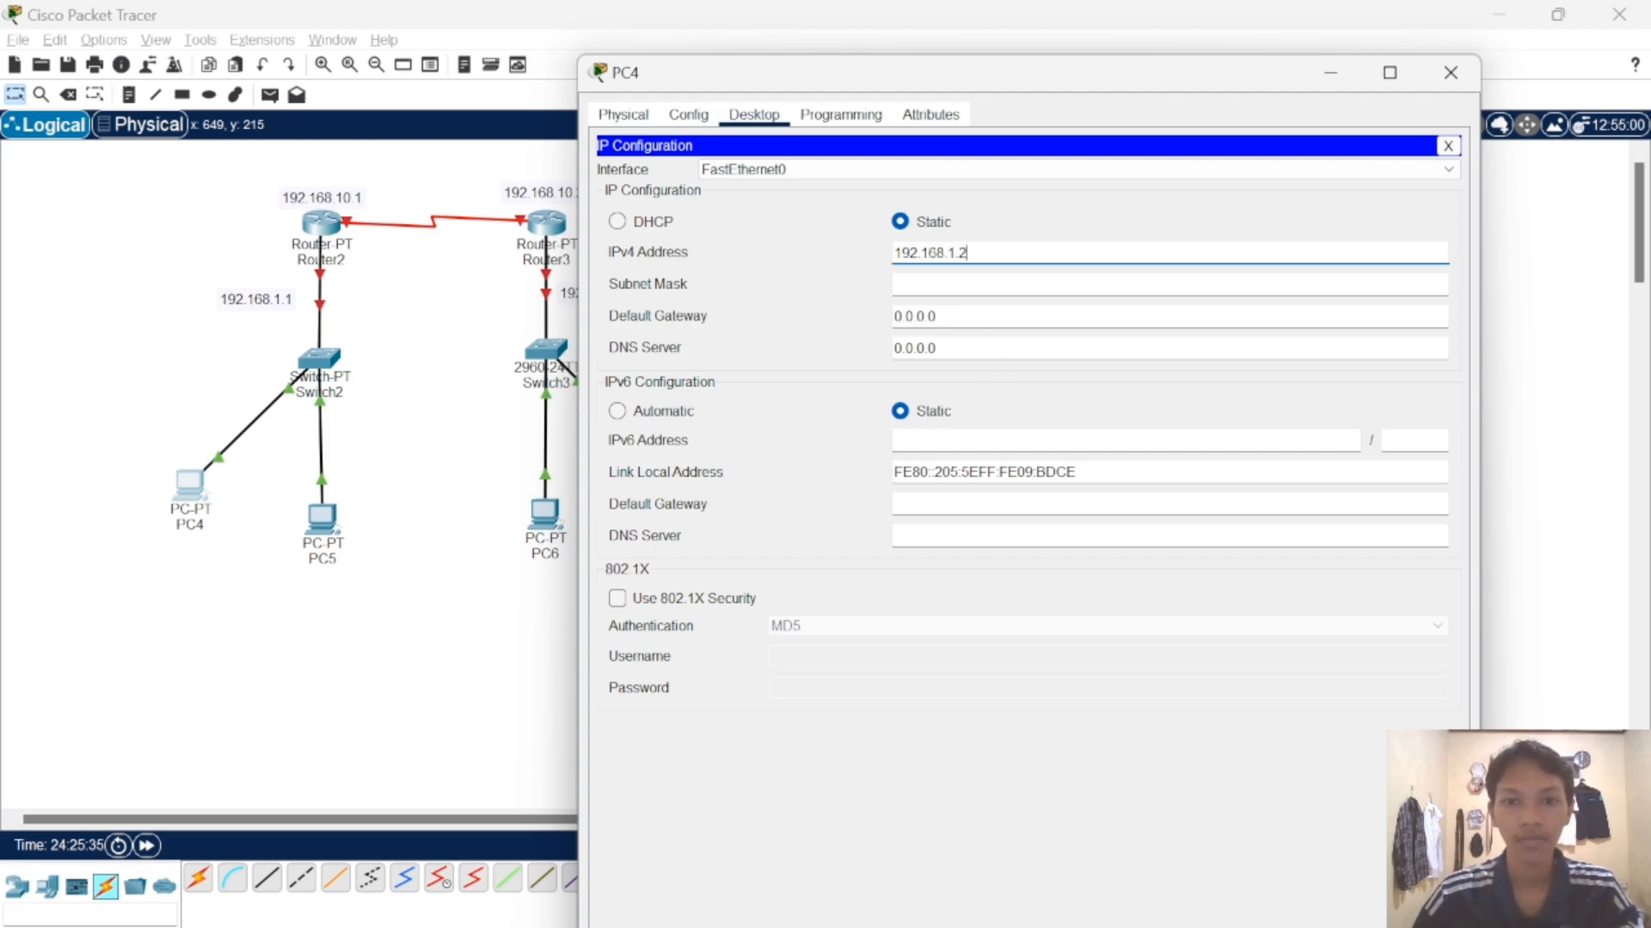
{"action": "key", "text": "Tab"}
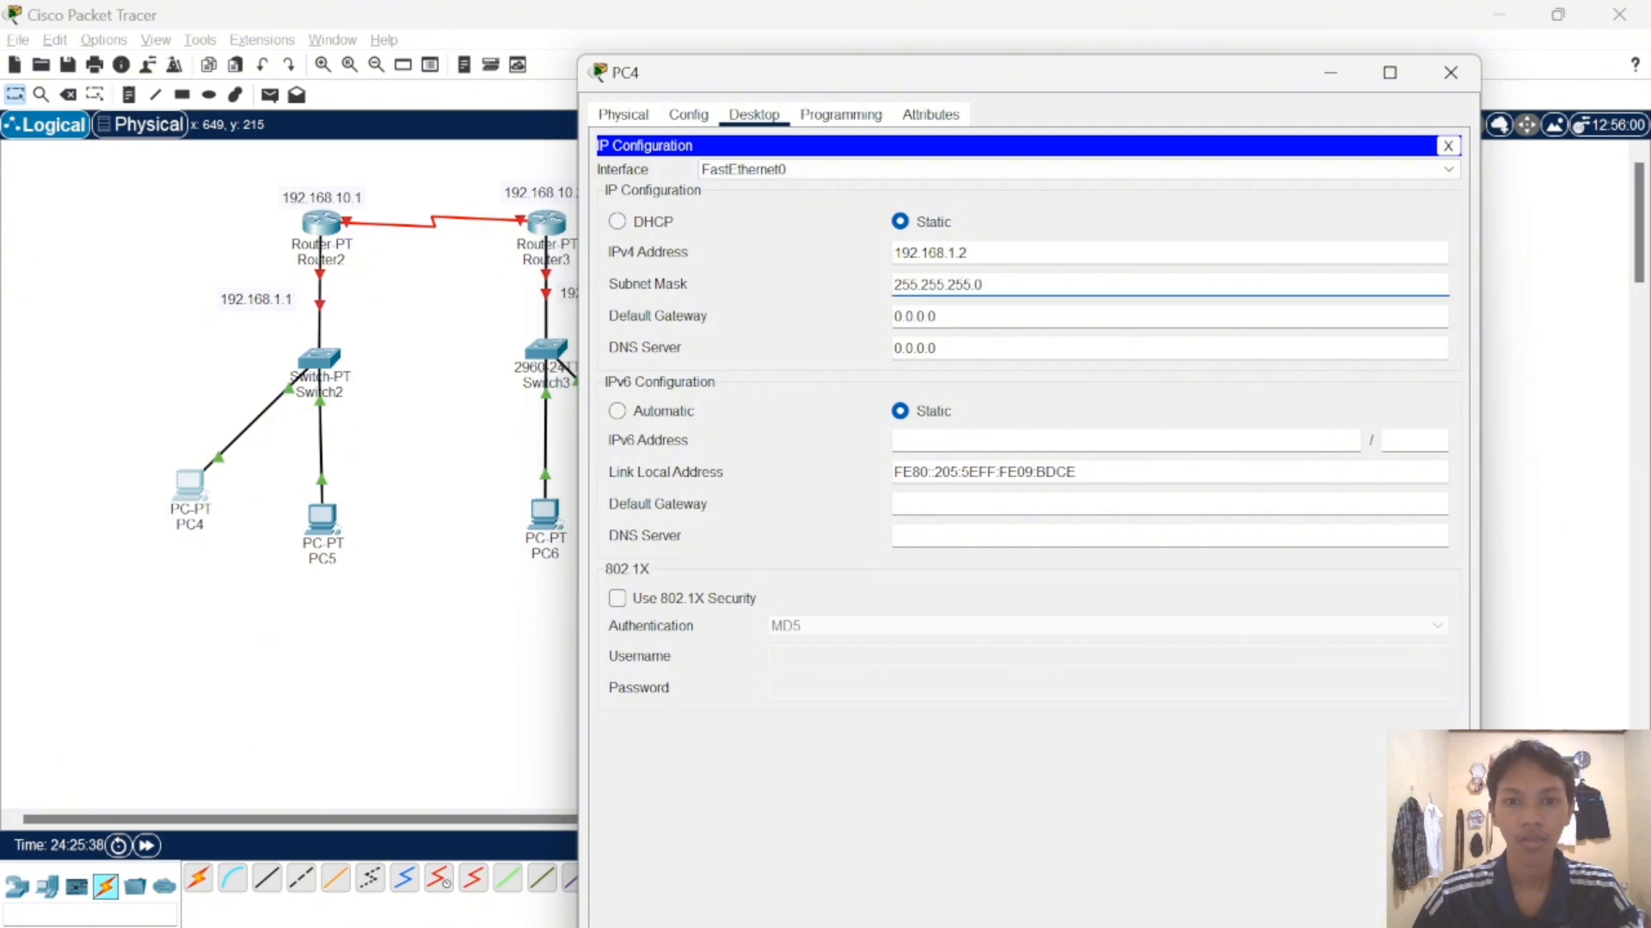
{"action": "key", "text": "Tab"}
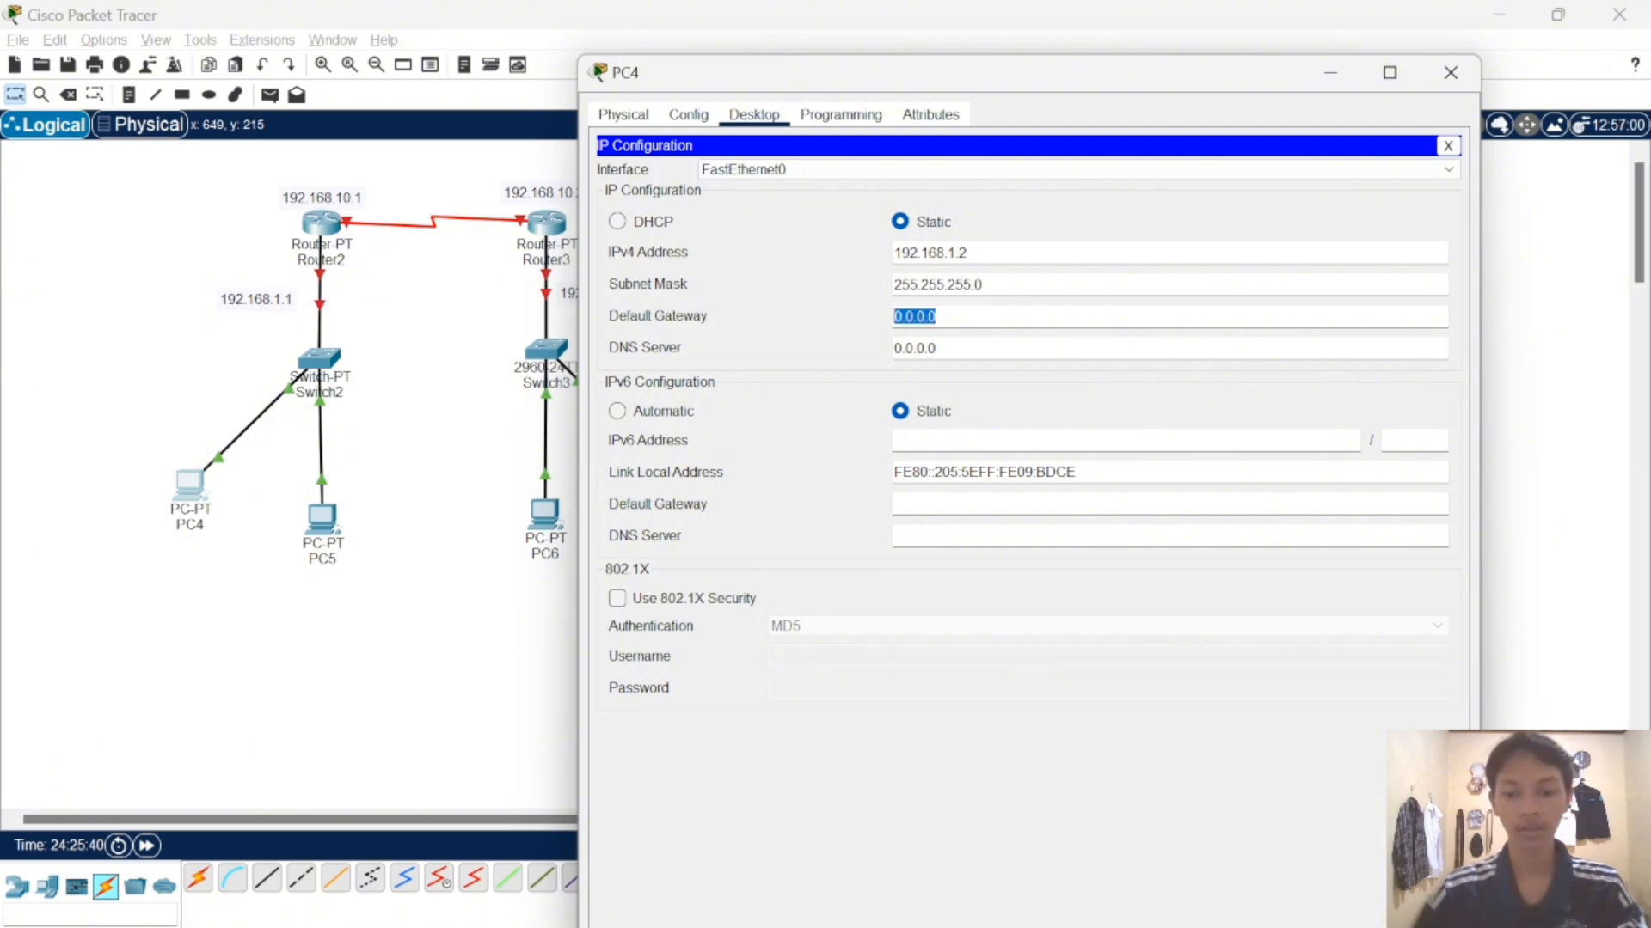
{"action": "type", "text": "192.168.1.1"}
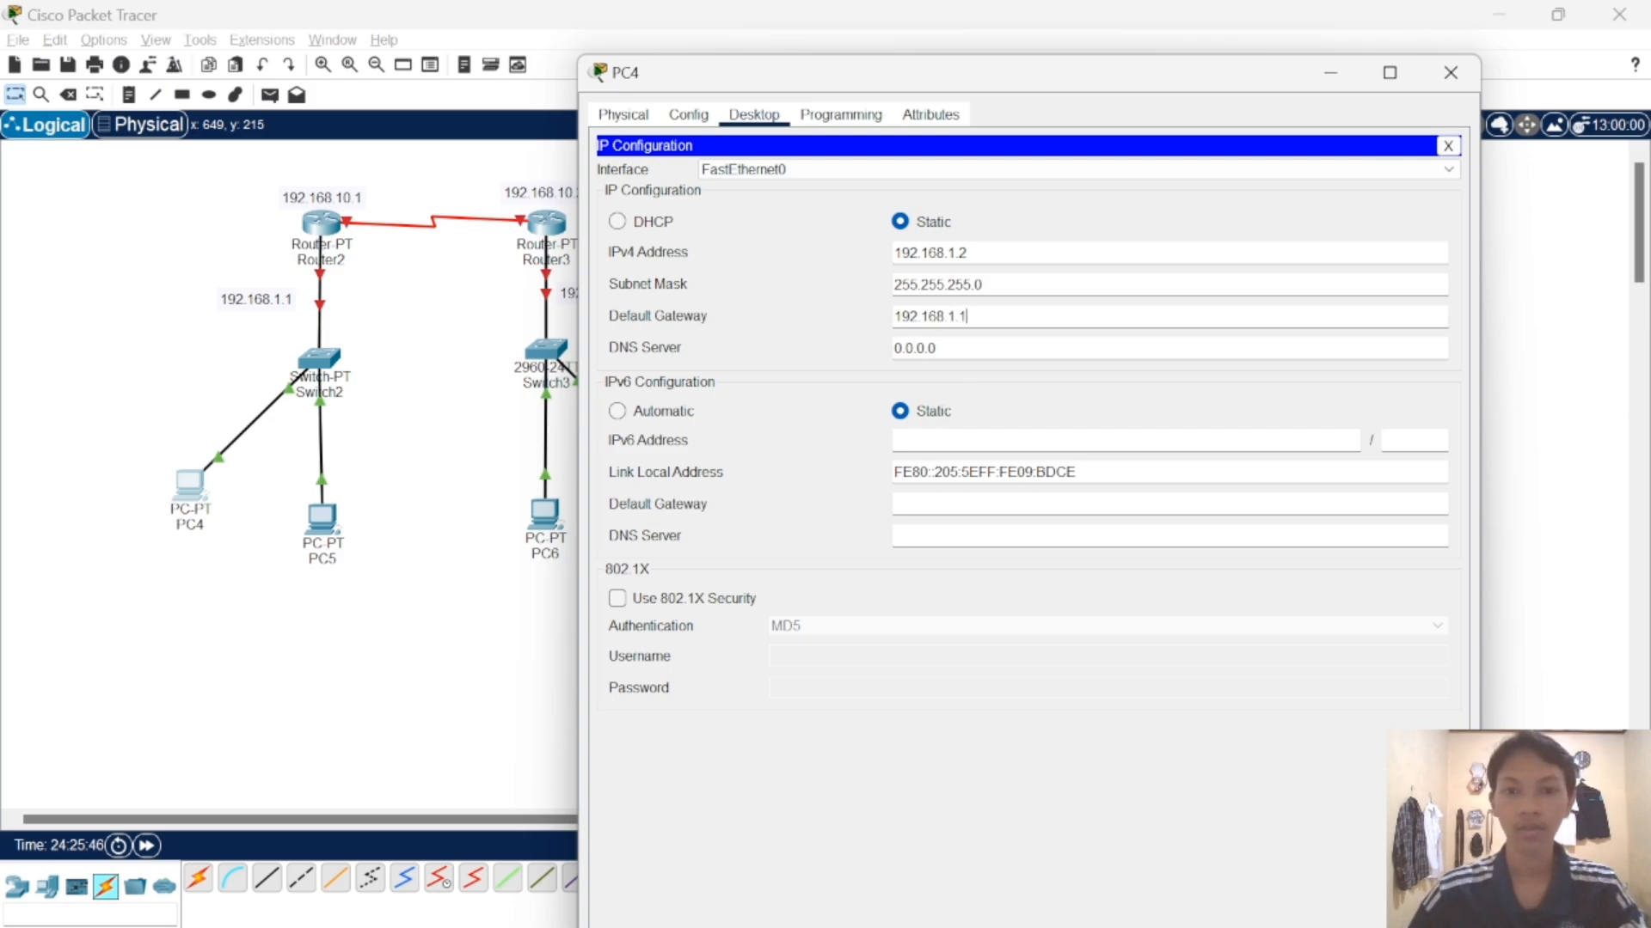
{"action": "left_click", "coordinate": [1451, 72]}
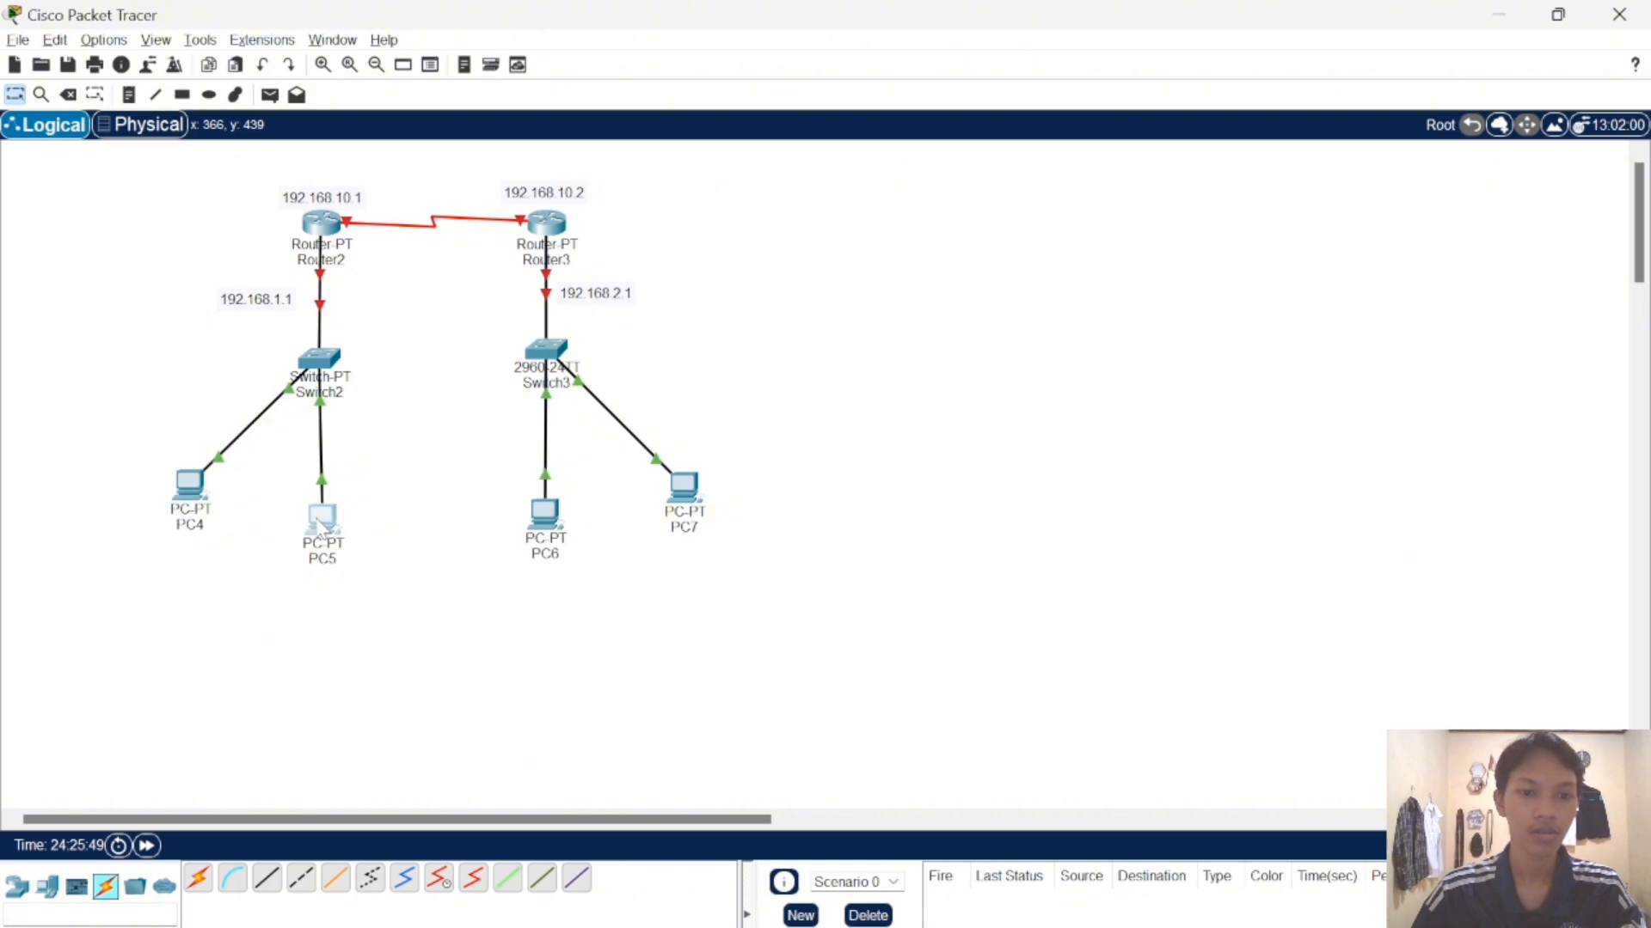
- Configure PC5 with static IPv4 address 192.168.1.3, subnet mask 255.255.255.0 and default gateway 192.168.1.1
{"action": "left_click", "coordinate": [319, 520]}
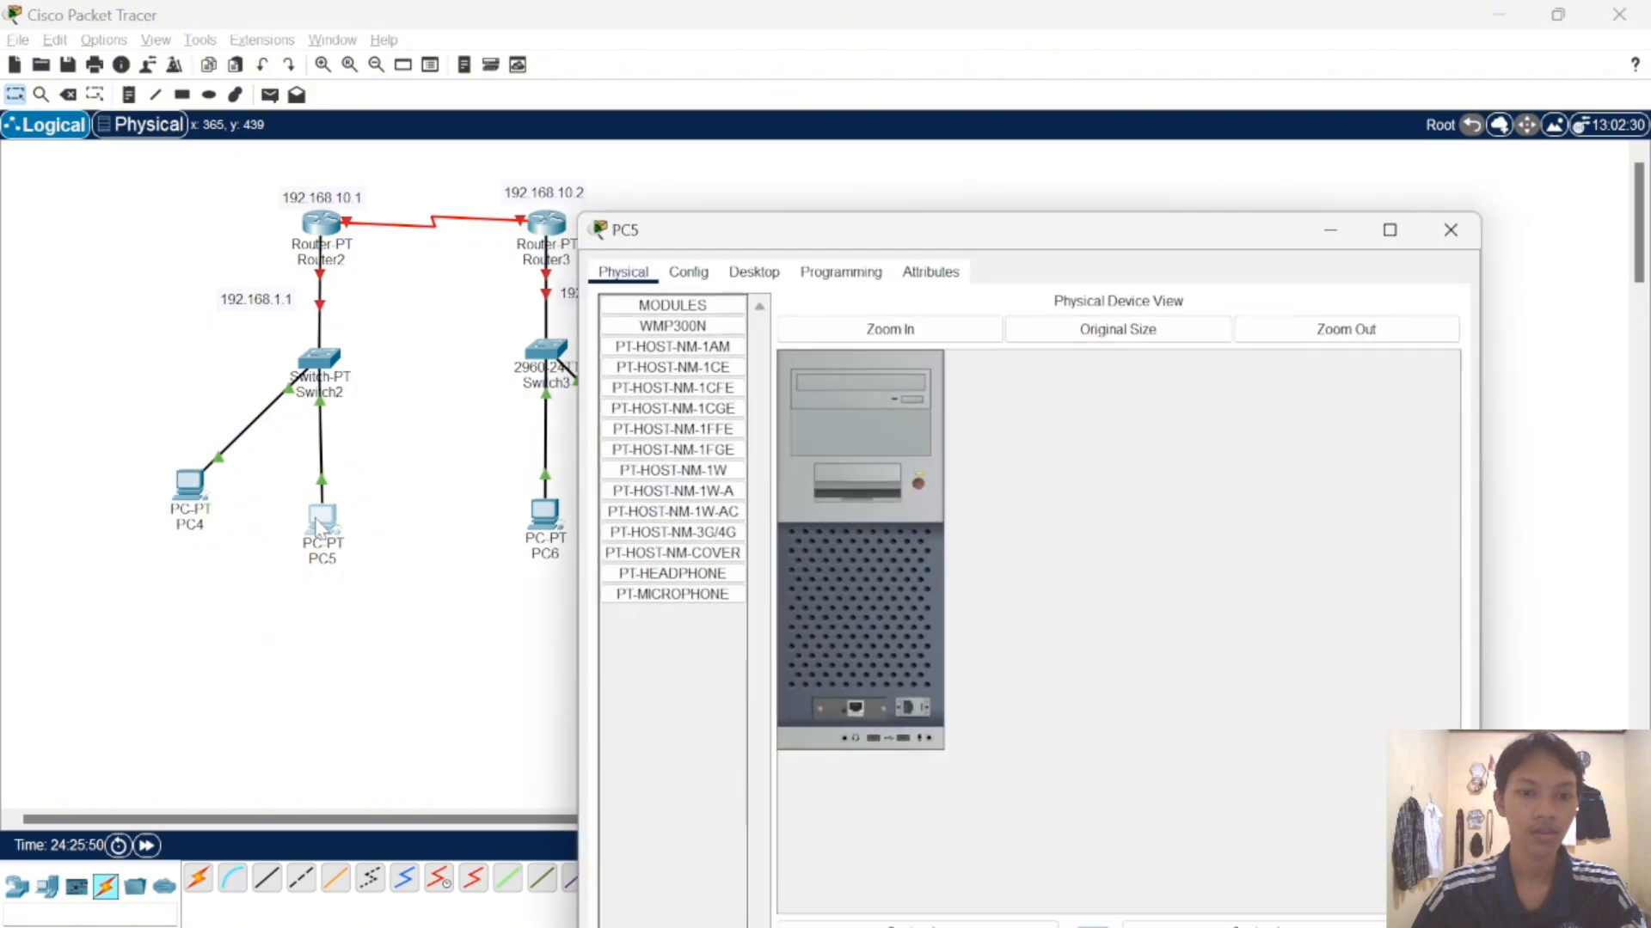
{"action": "left_click", "coordinate": [753, 272]}
{"action": "left_click", "coordinate": [696, 341]}
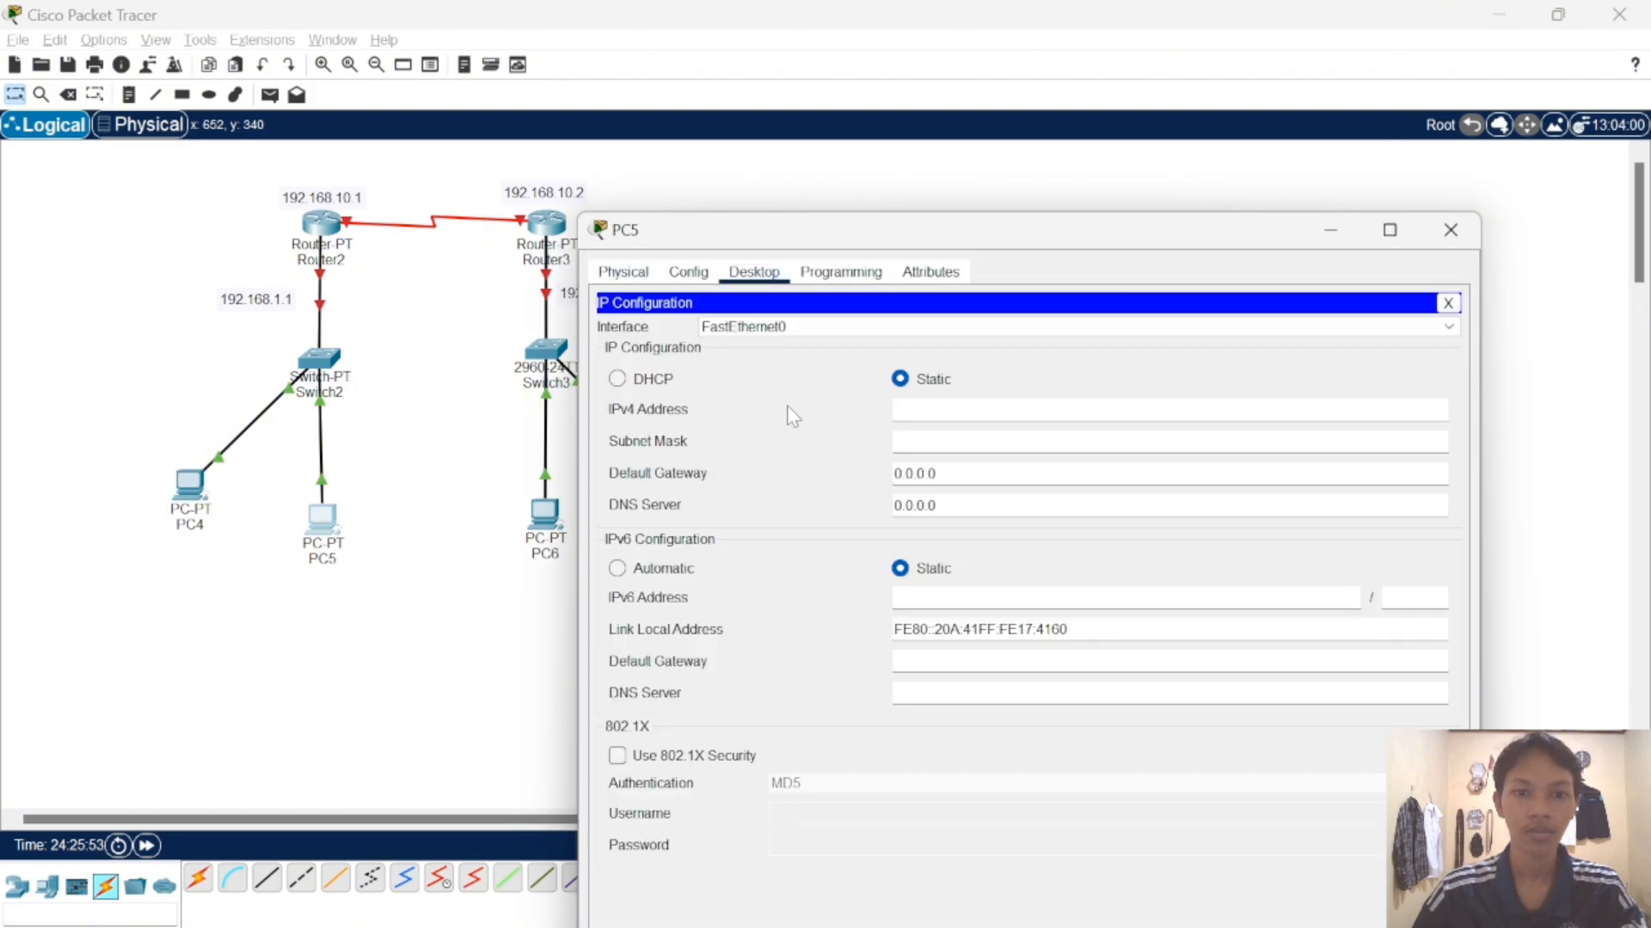
{"action": "type", "text": "192"}
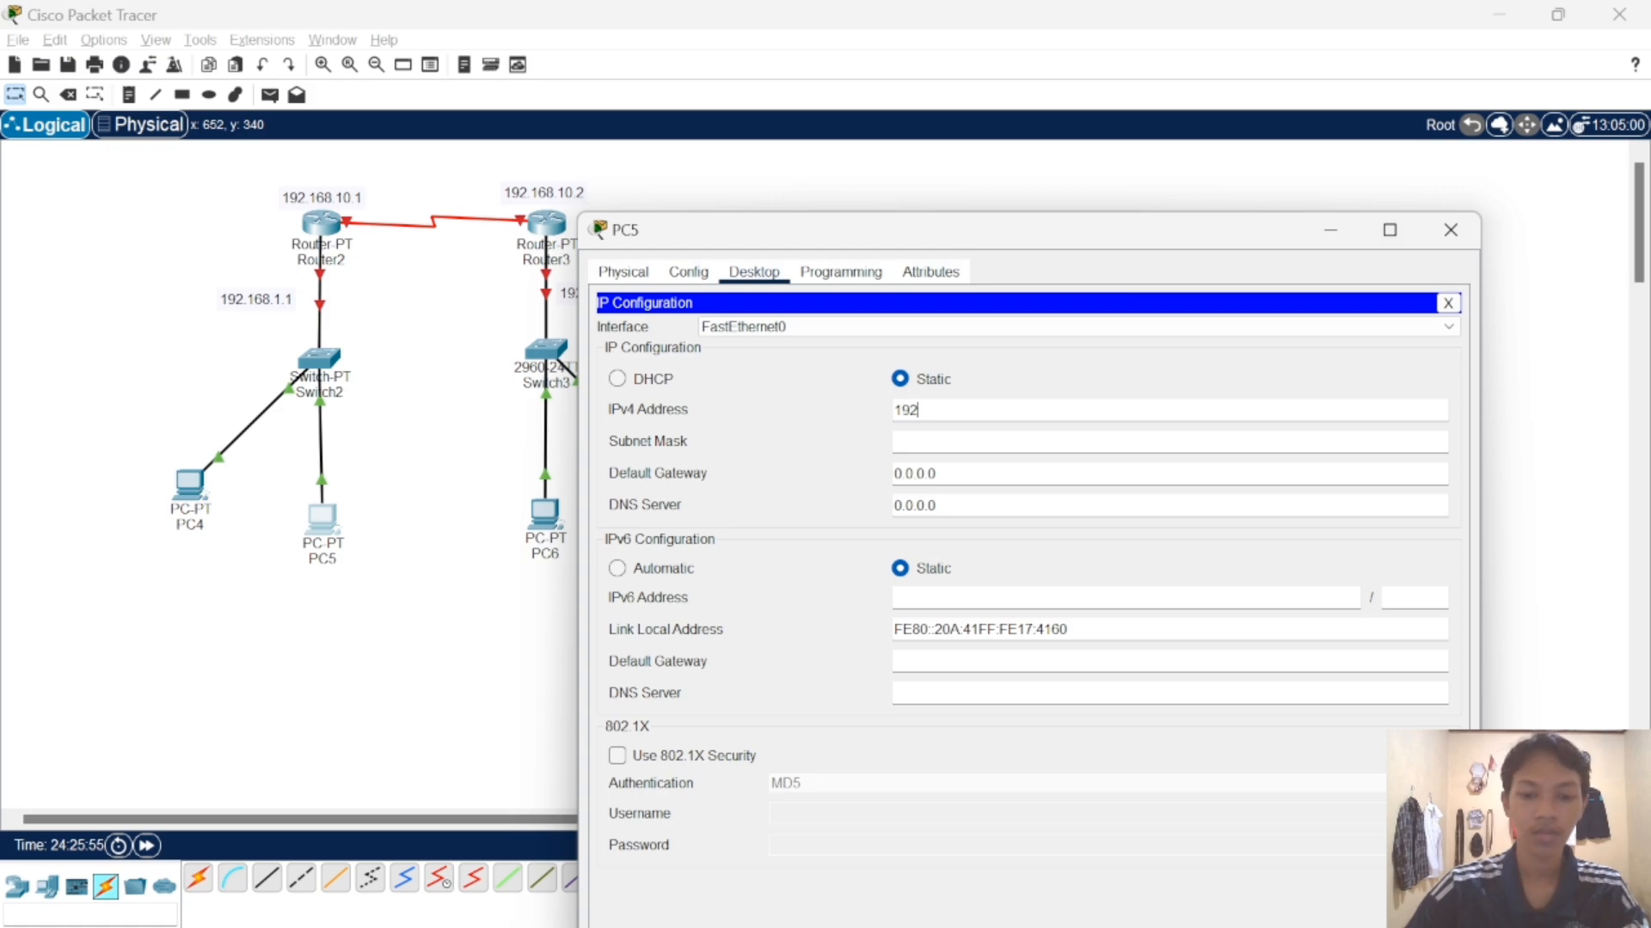
{"action": "type", "text": ".168"}
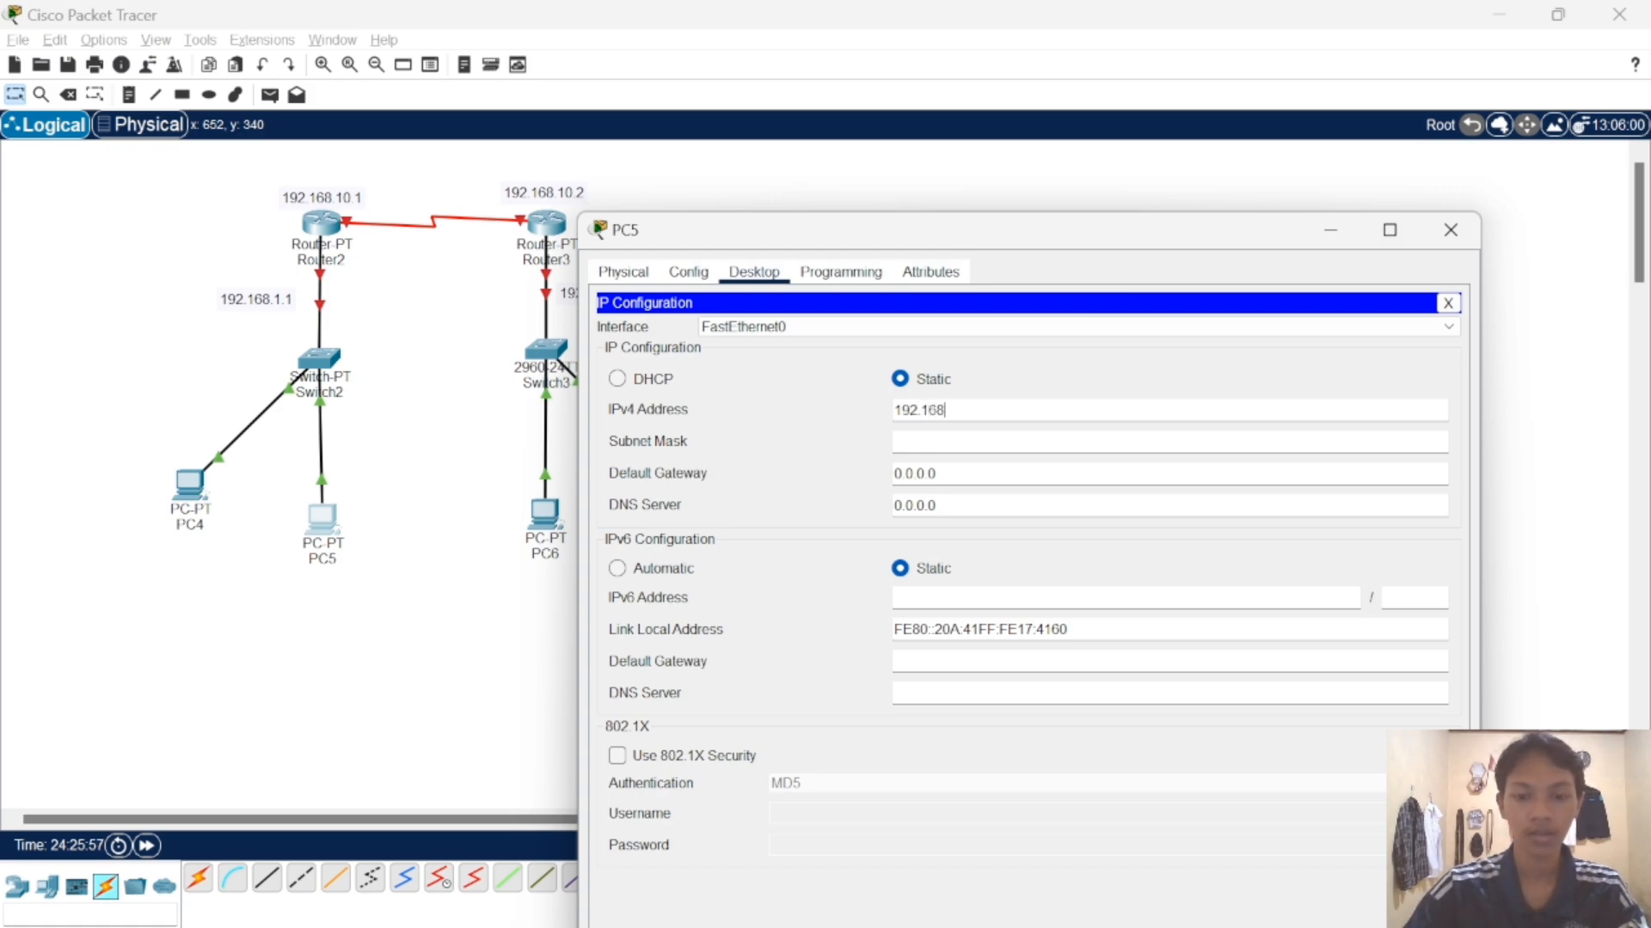
{"action": "type", "text": ".1.3"}
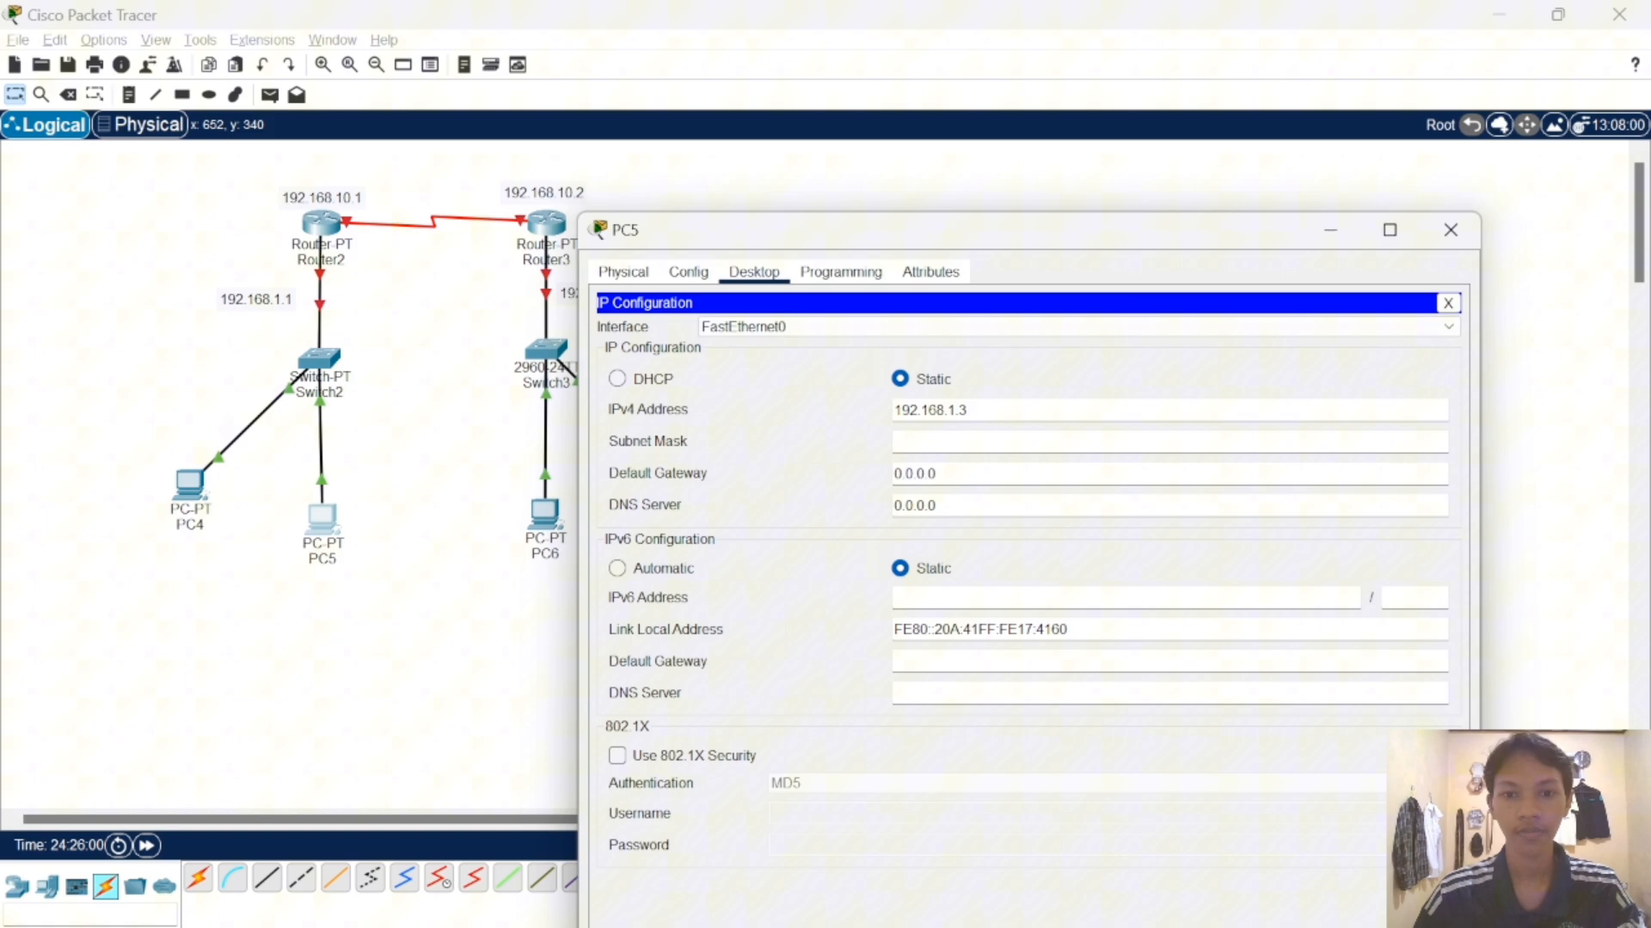
{"action": "left_click", "coordinate": [956, 442]}
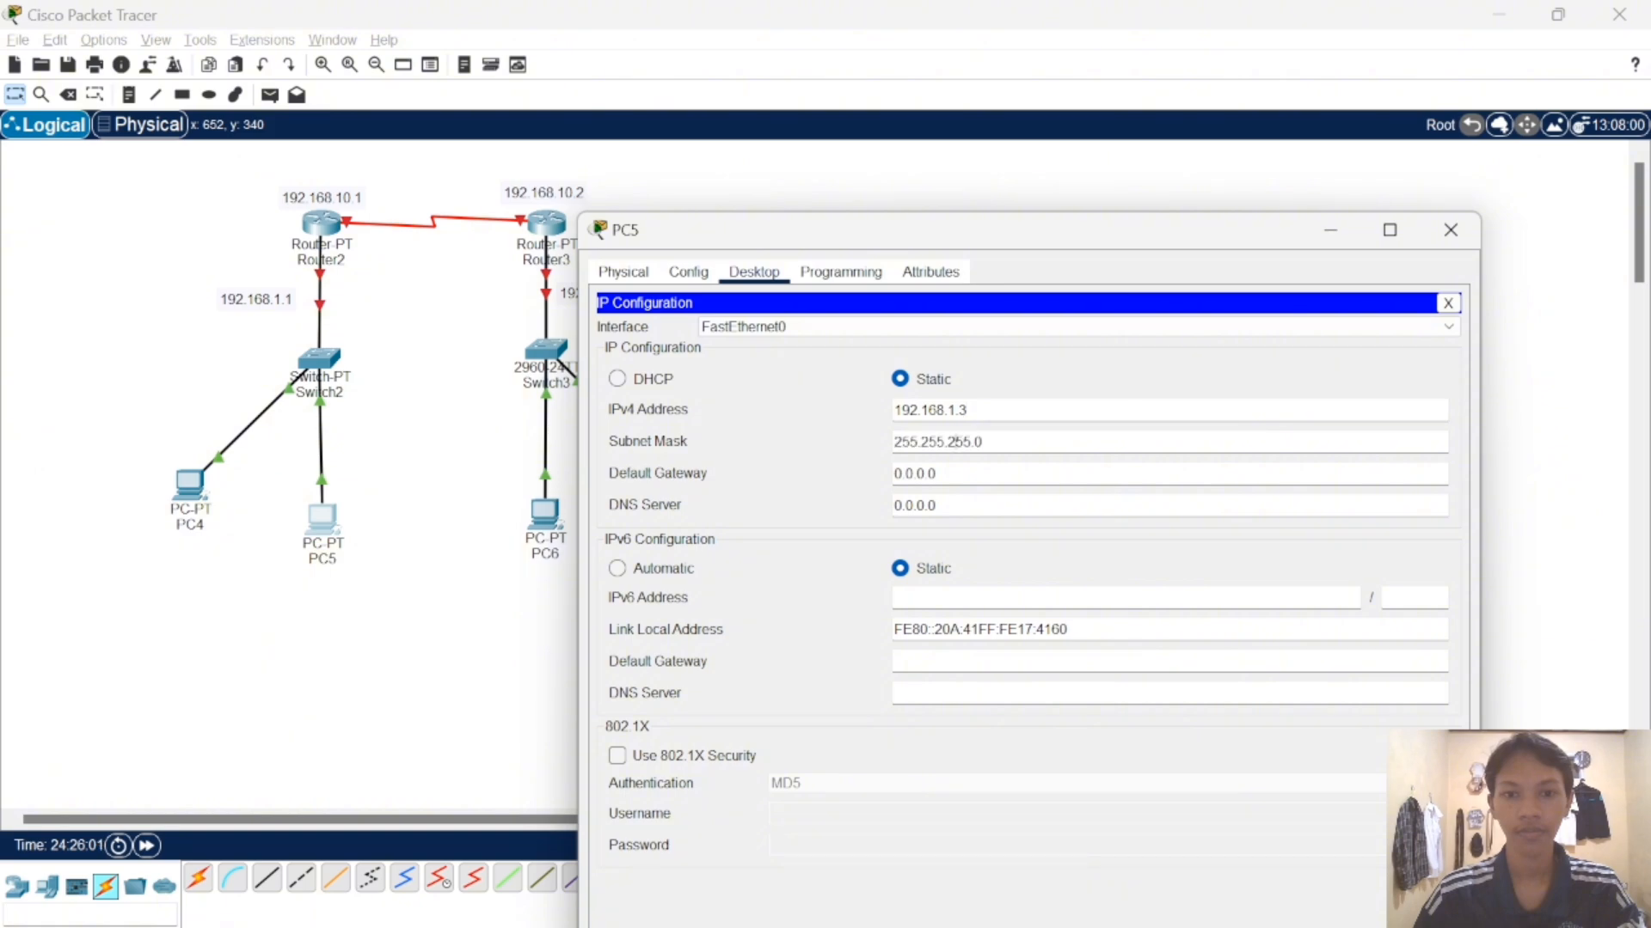
{"action": "key", "text": "Tab"}
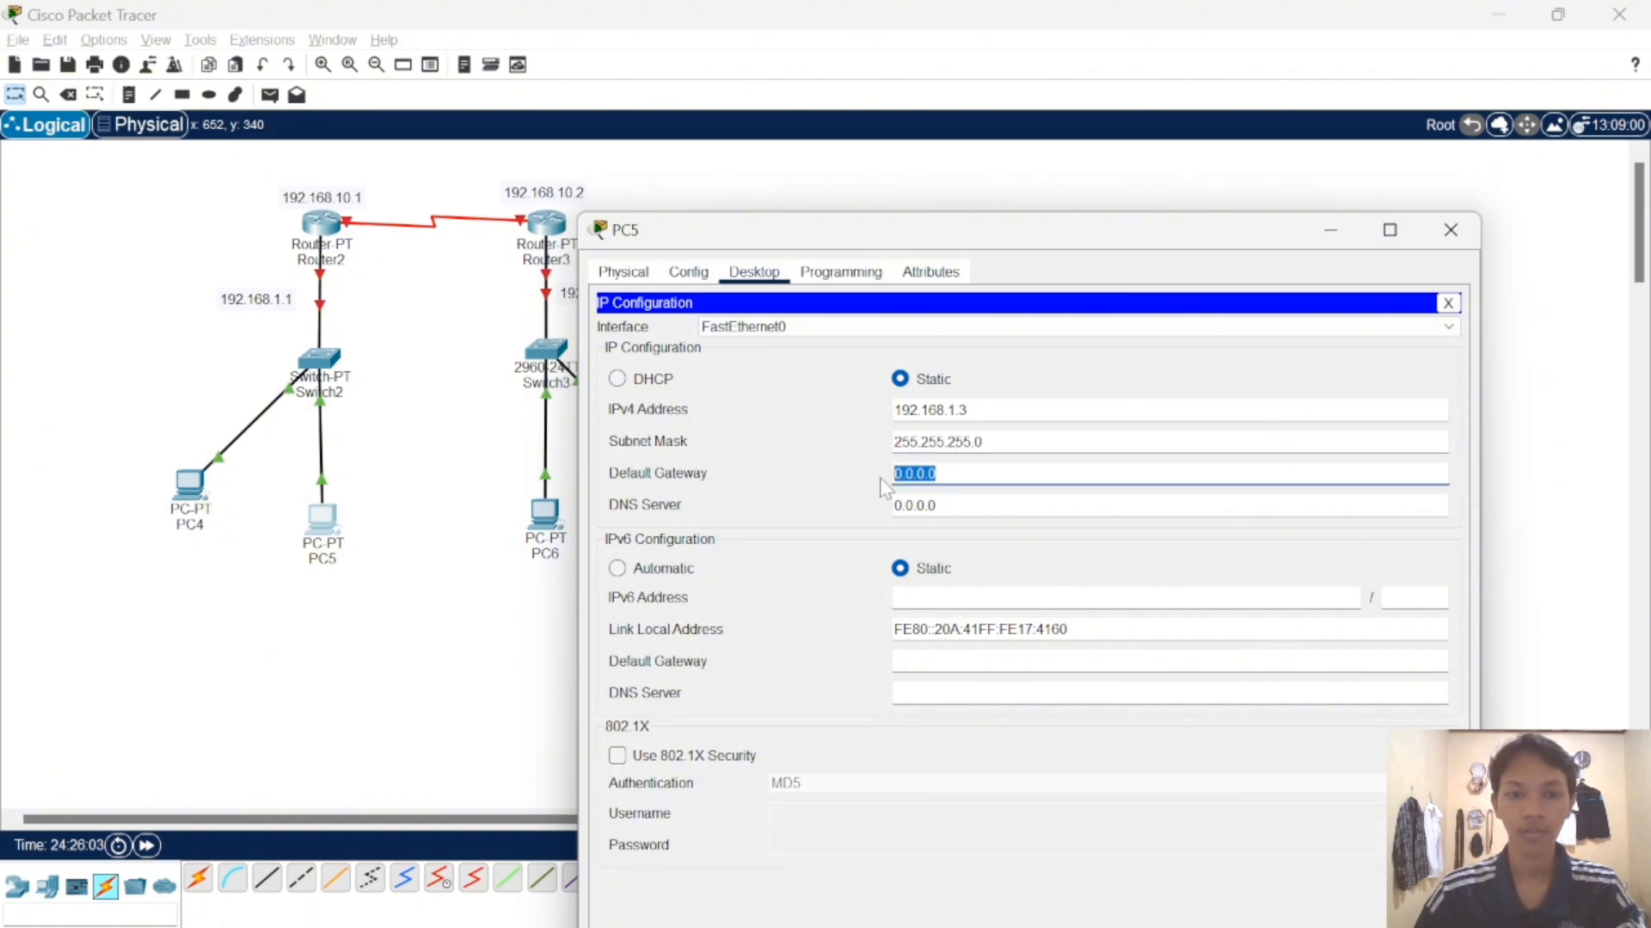
{"action": "type", "text": "192.16"}
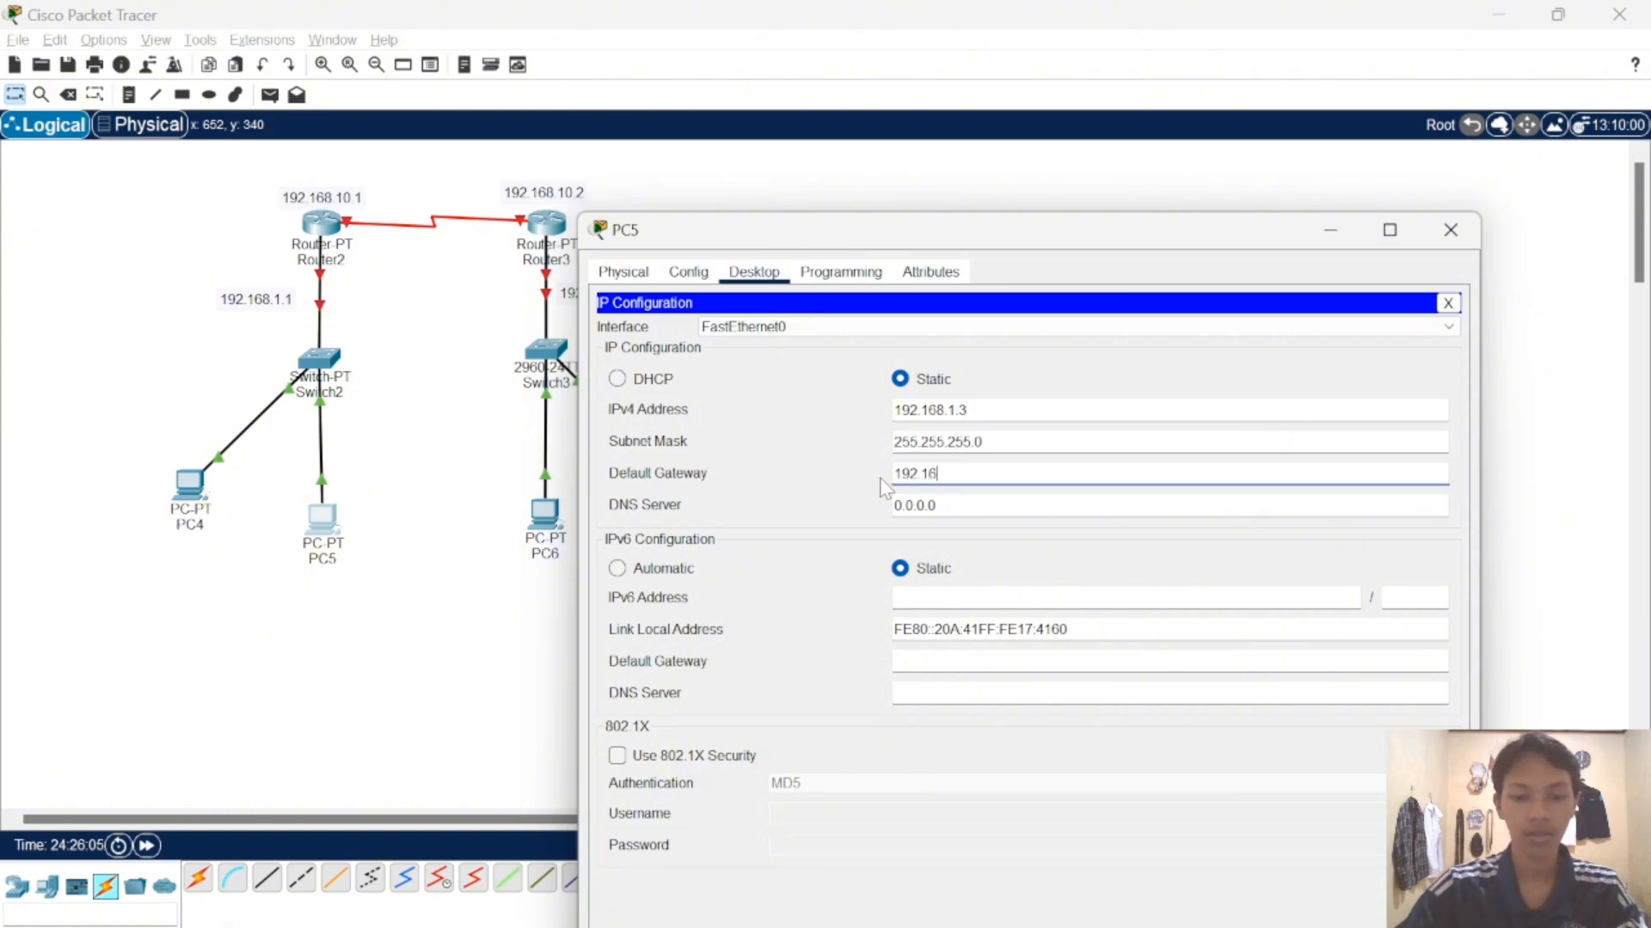
{"action": "type", "text": "8.1"}
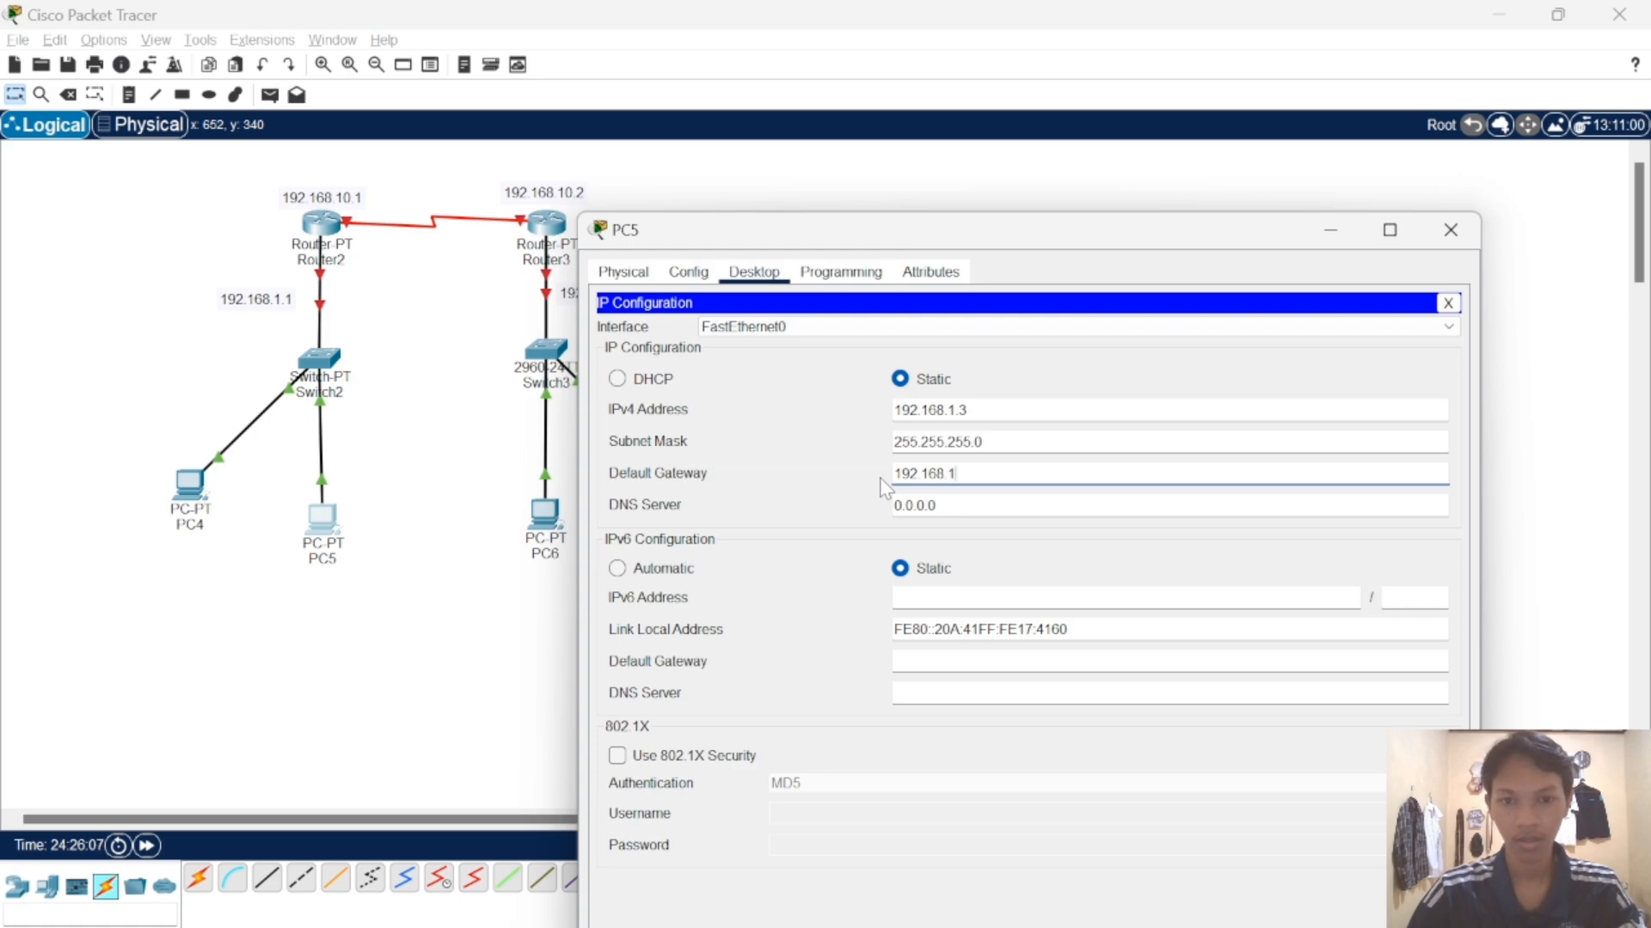
{"action": "type", "text": ".1"}
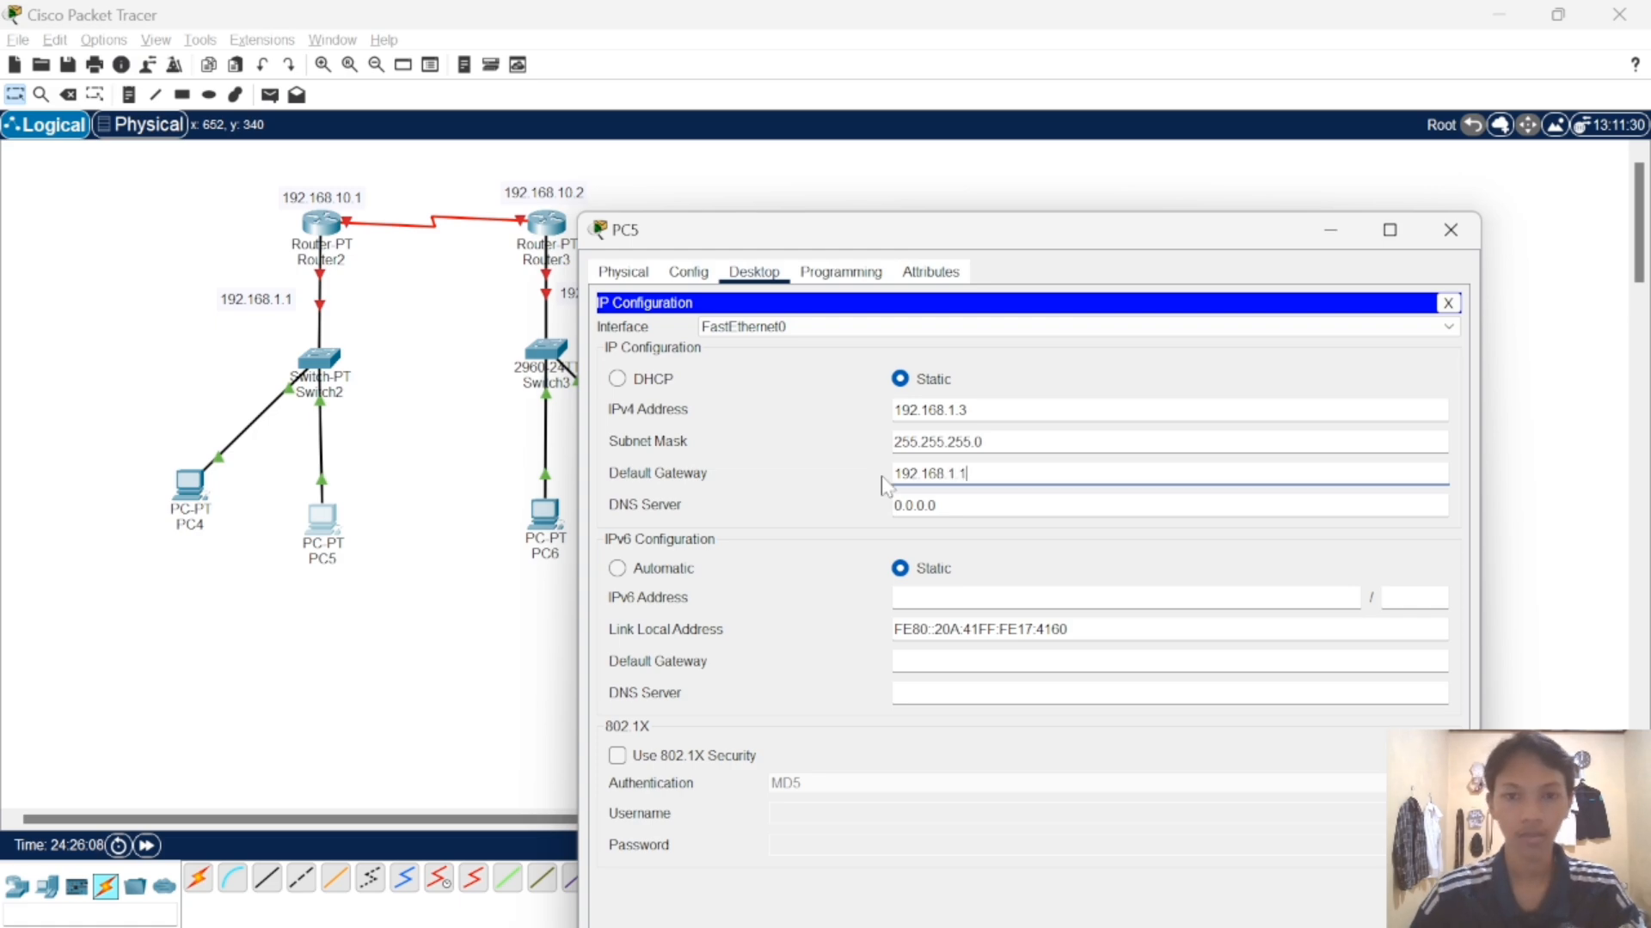
{"action": "left_click", "coordinate": [1449, 229]}
- Configure PC6 with static IPv4 address 192.168.2.2, subnet mask 255.255.255.0 and default gateway 192.168.2.1
{"action": "left_click", "coordinate": [544, 514]}
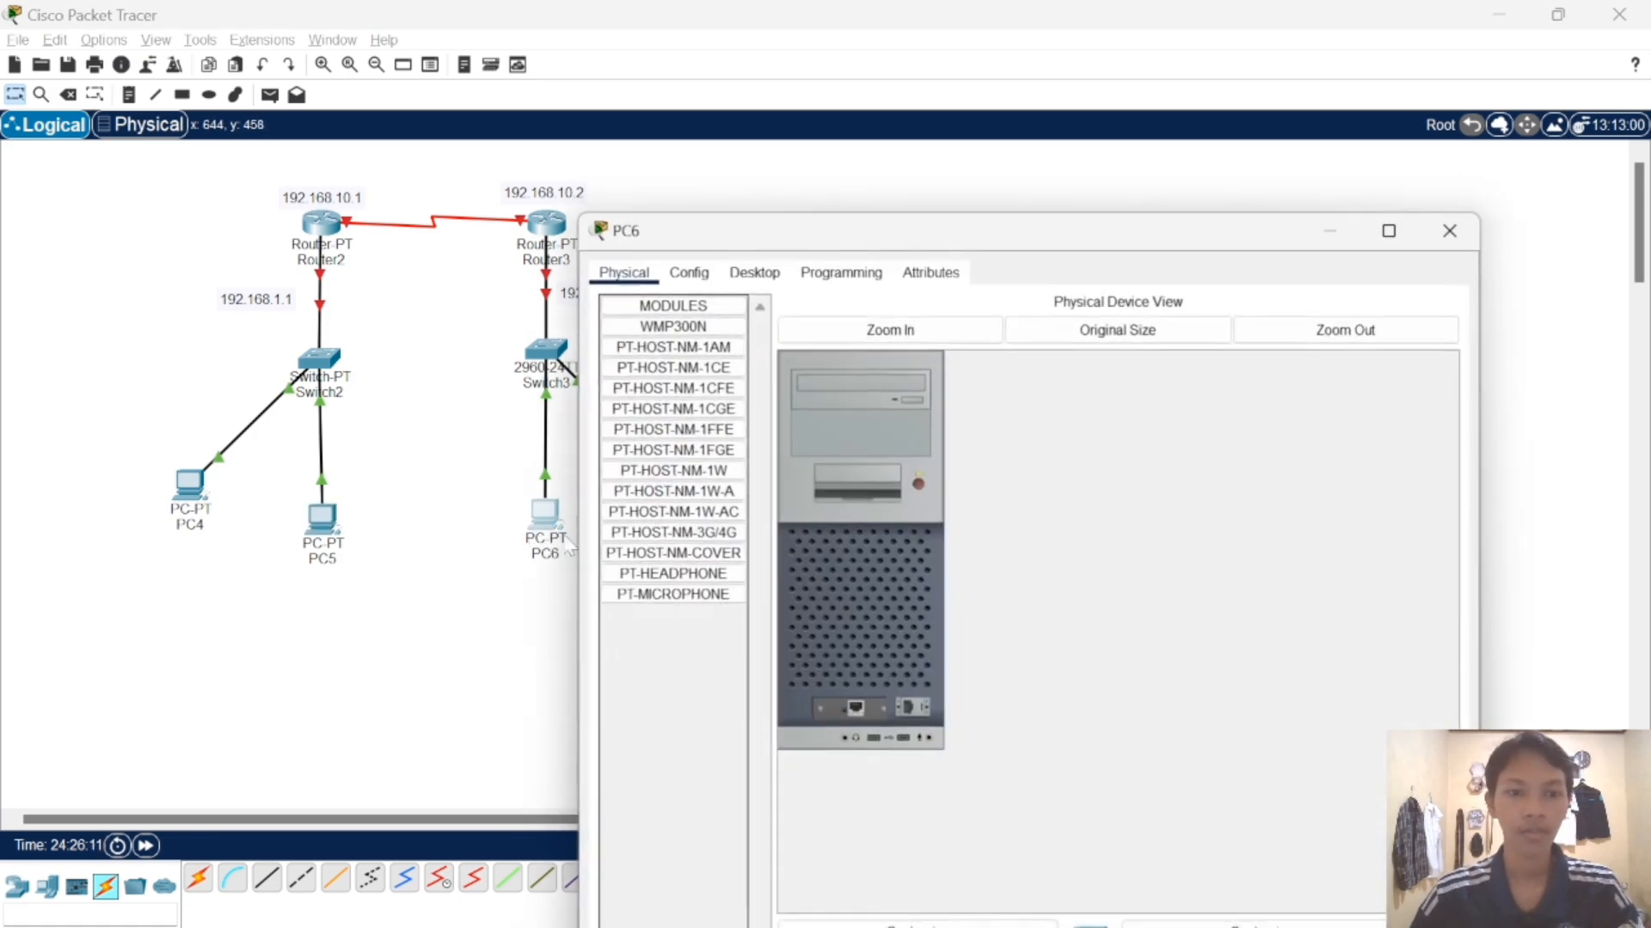
{"action": "left_click", "coordinate": [754, 271]}
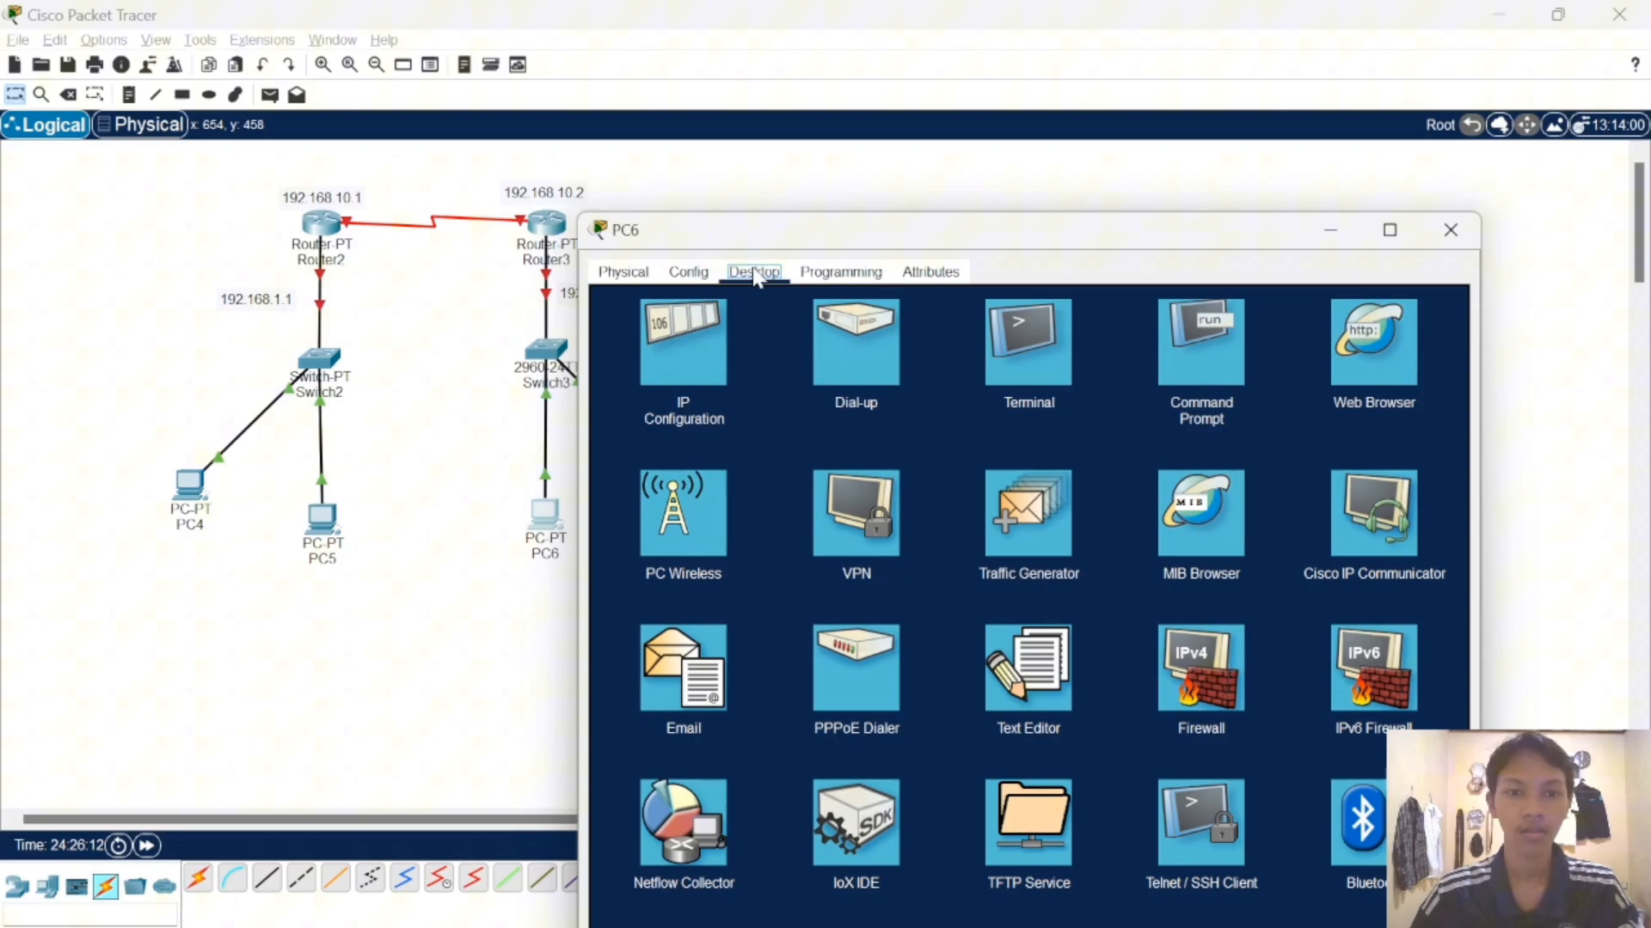
{"action": "left_click", "coordinate": [673, 368]}
{"action": "type", "text": "1"}
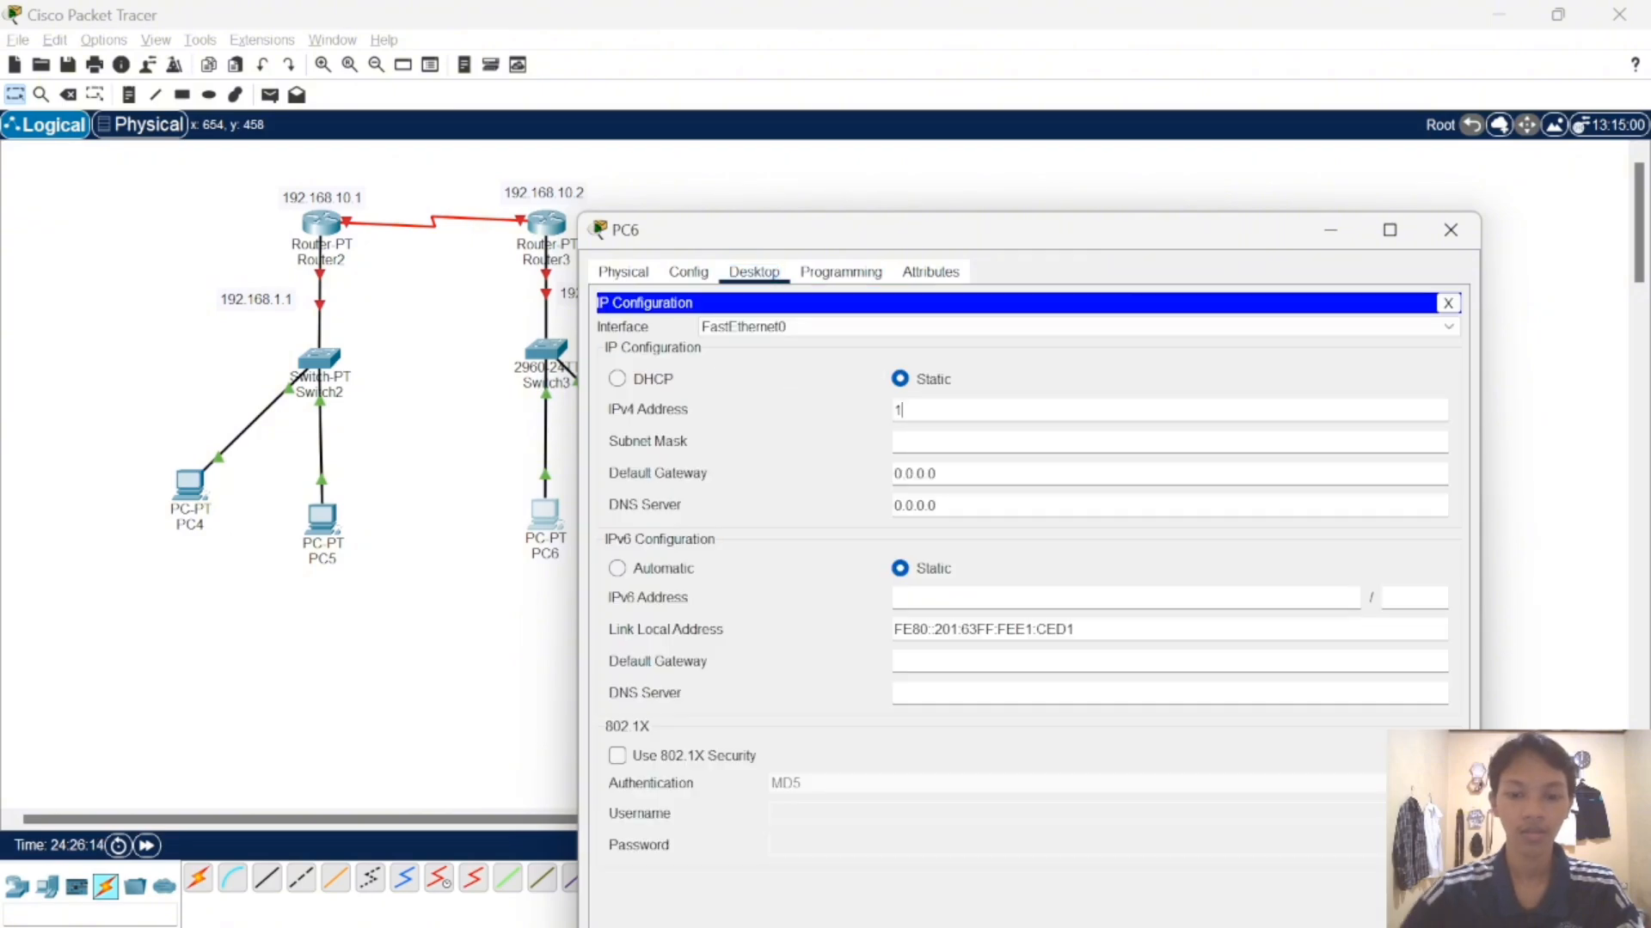
{"action": "type", "text": "92.168"}
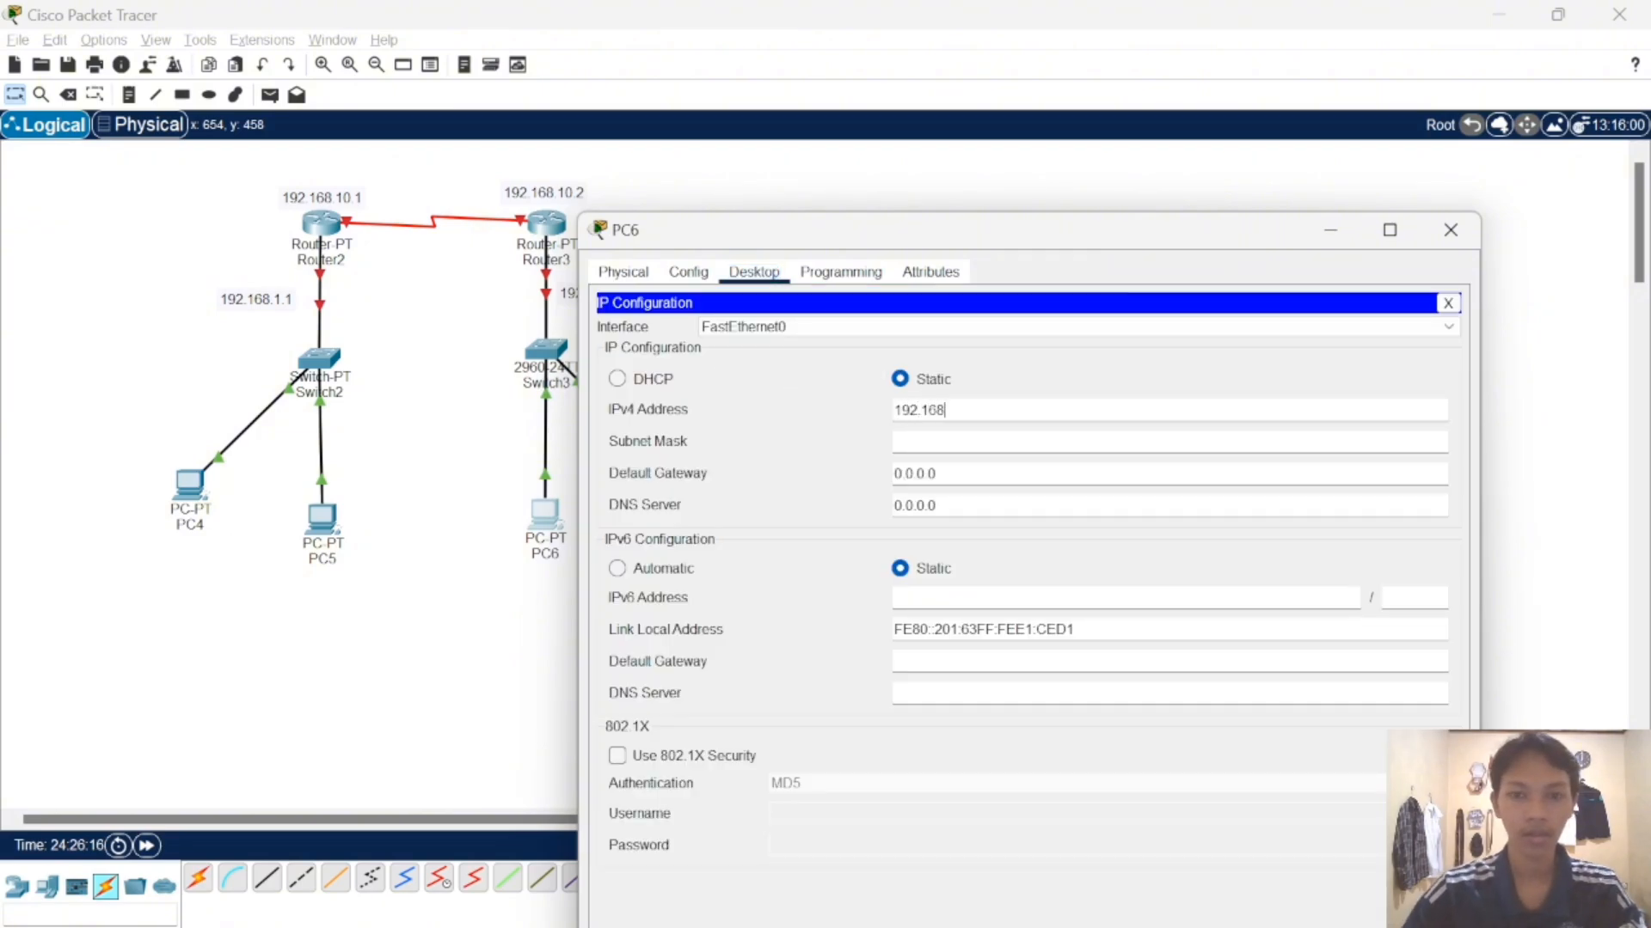
{"action": "type", "text": ".2.2"}
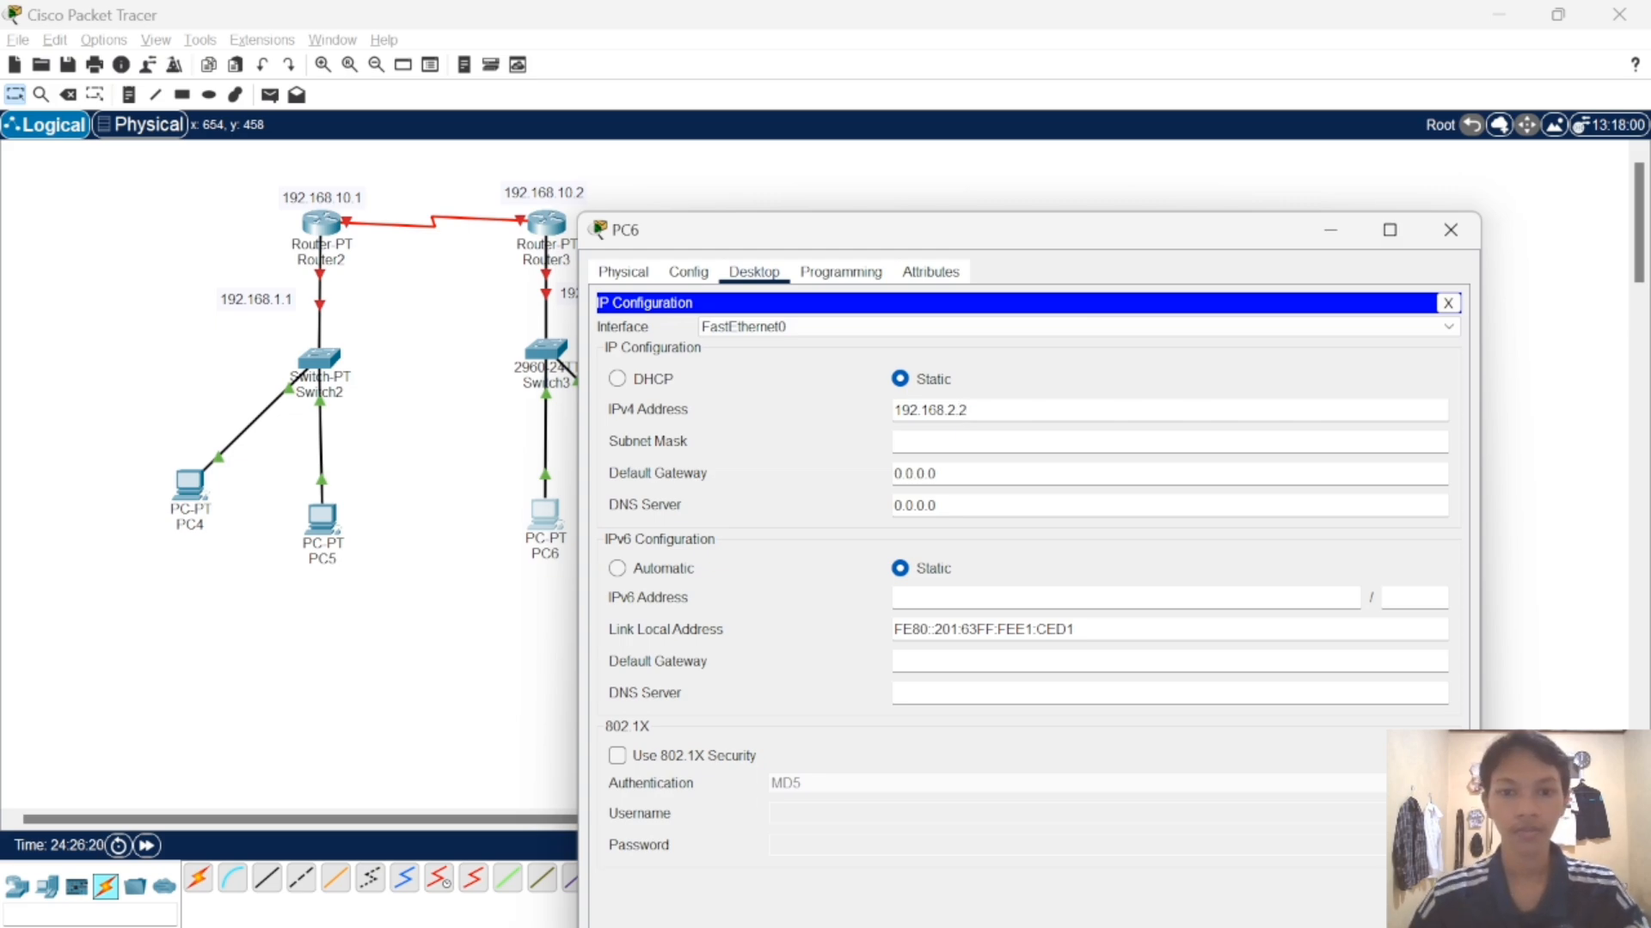
{"action": "key", "text": "Tab"}
{"action": "key", "text": "Tab"}
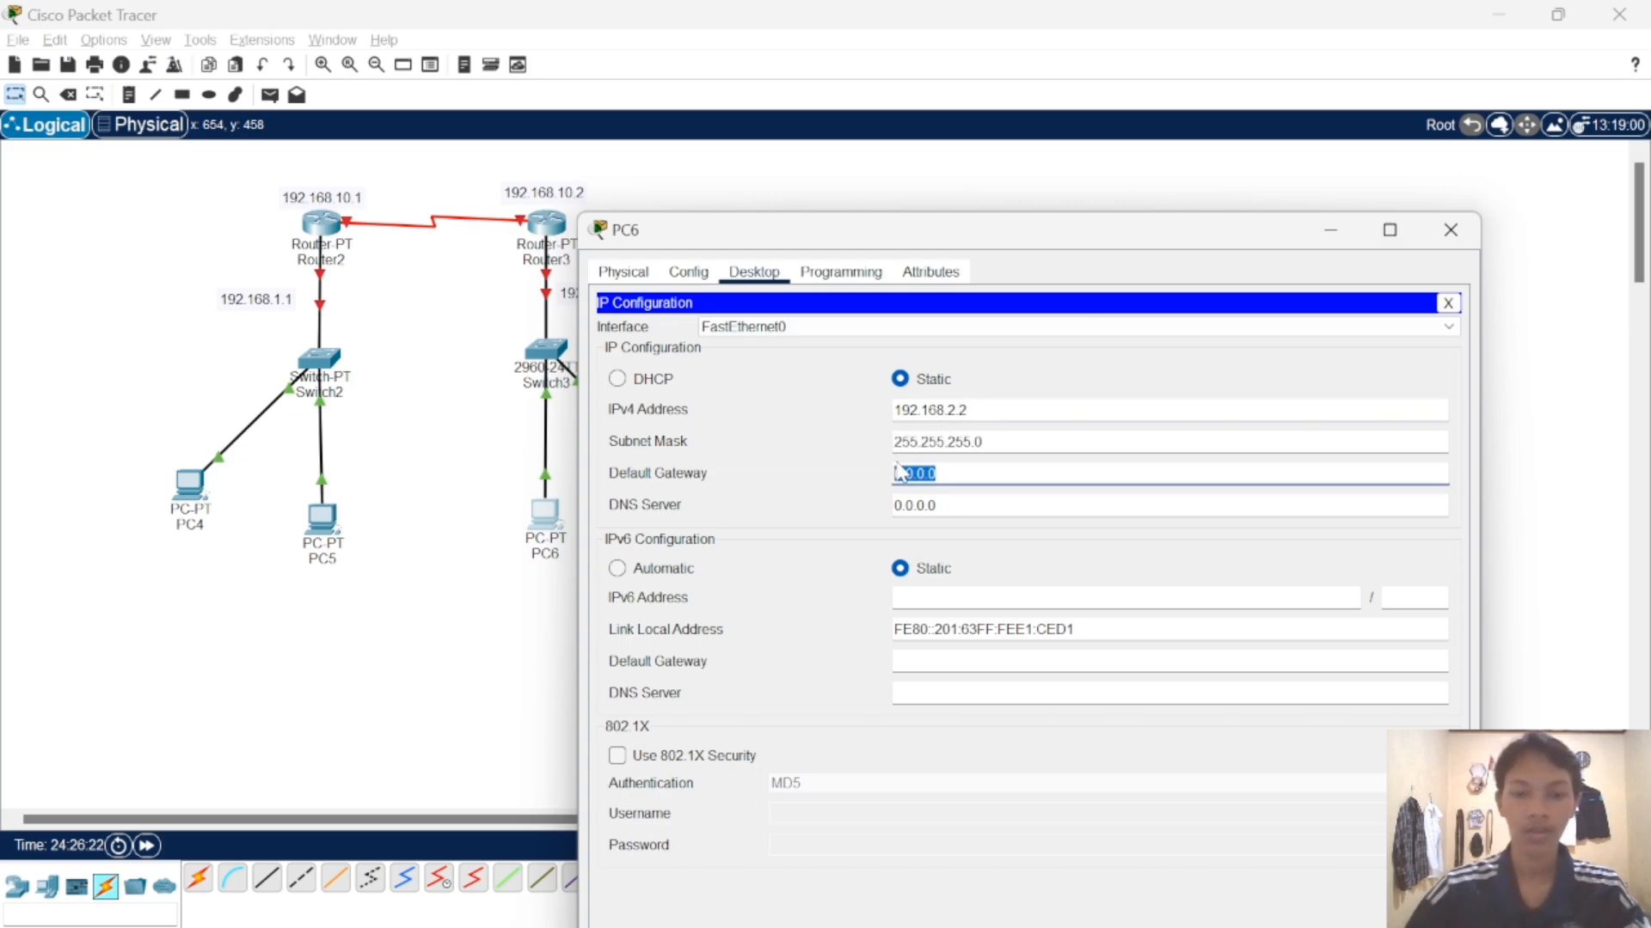
{"action": "type", "text": "192.1"}
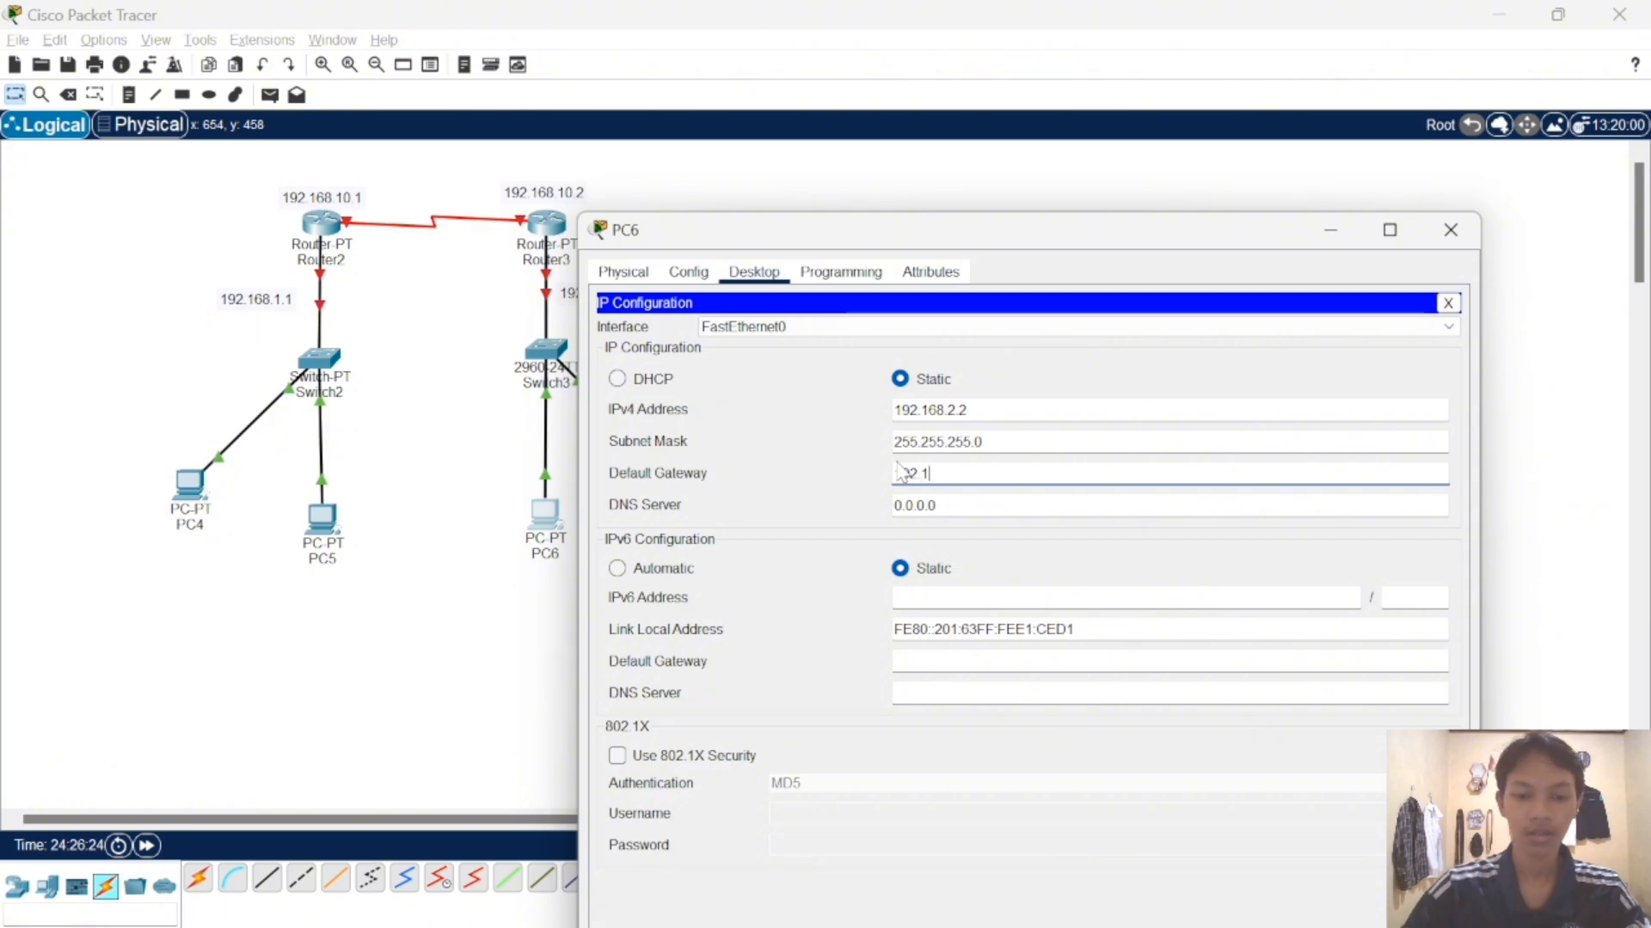
{"action": "type", "text": "68.2.1"}
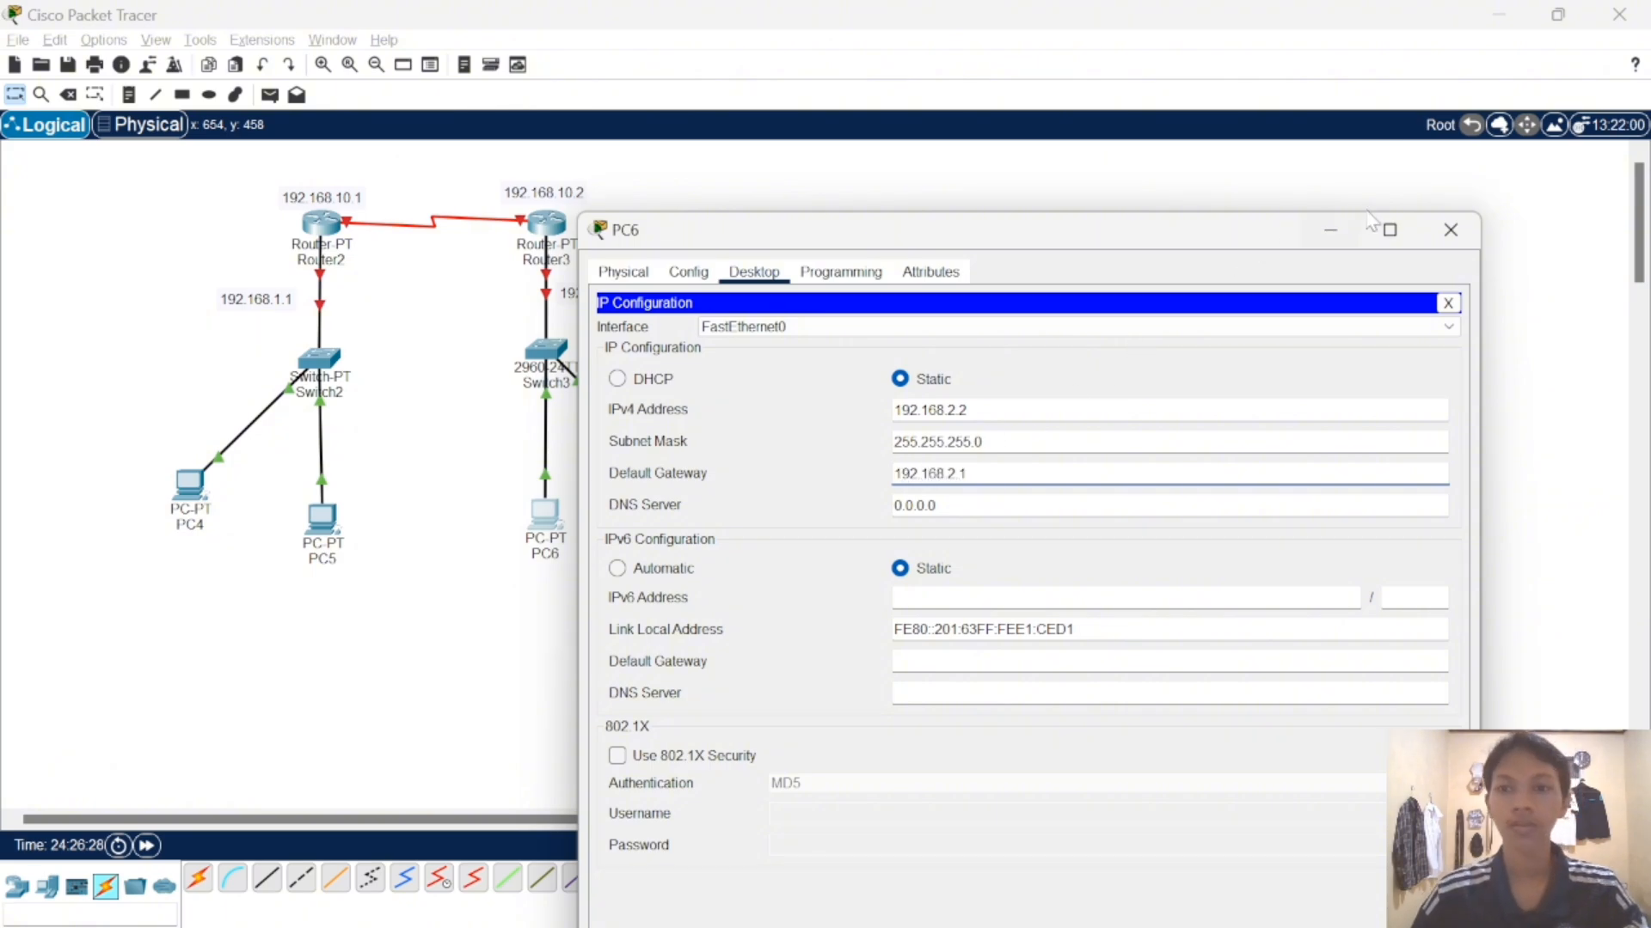
{"action": "left_click", "coordinate": [1450, 230]}
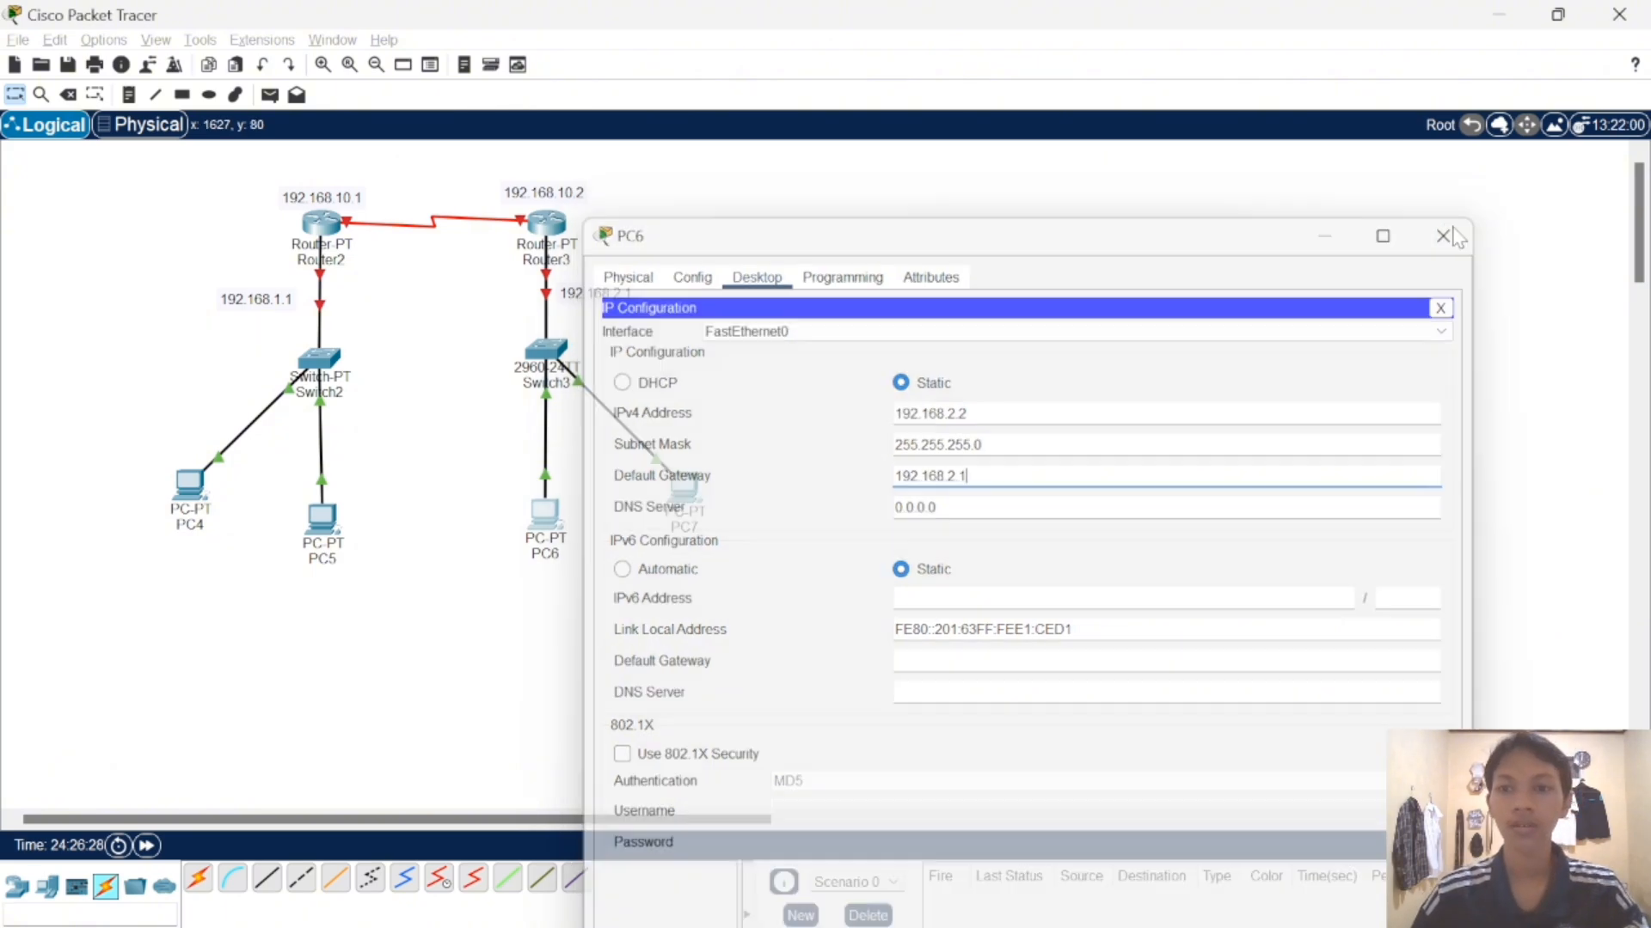
- Configure PC7 with static IPv4 address 192.168.2.3, subnet mask 255.255.255.0 and default gateway 192.168.2.1
{"action": "left_click", "coordinate": [685, 485]}
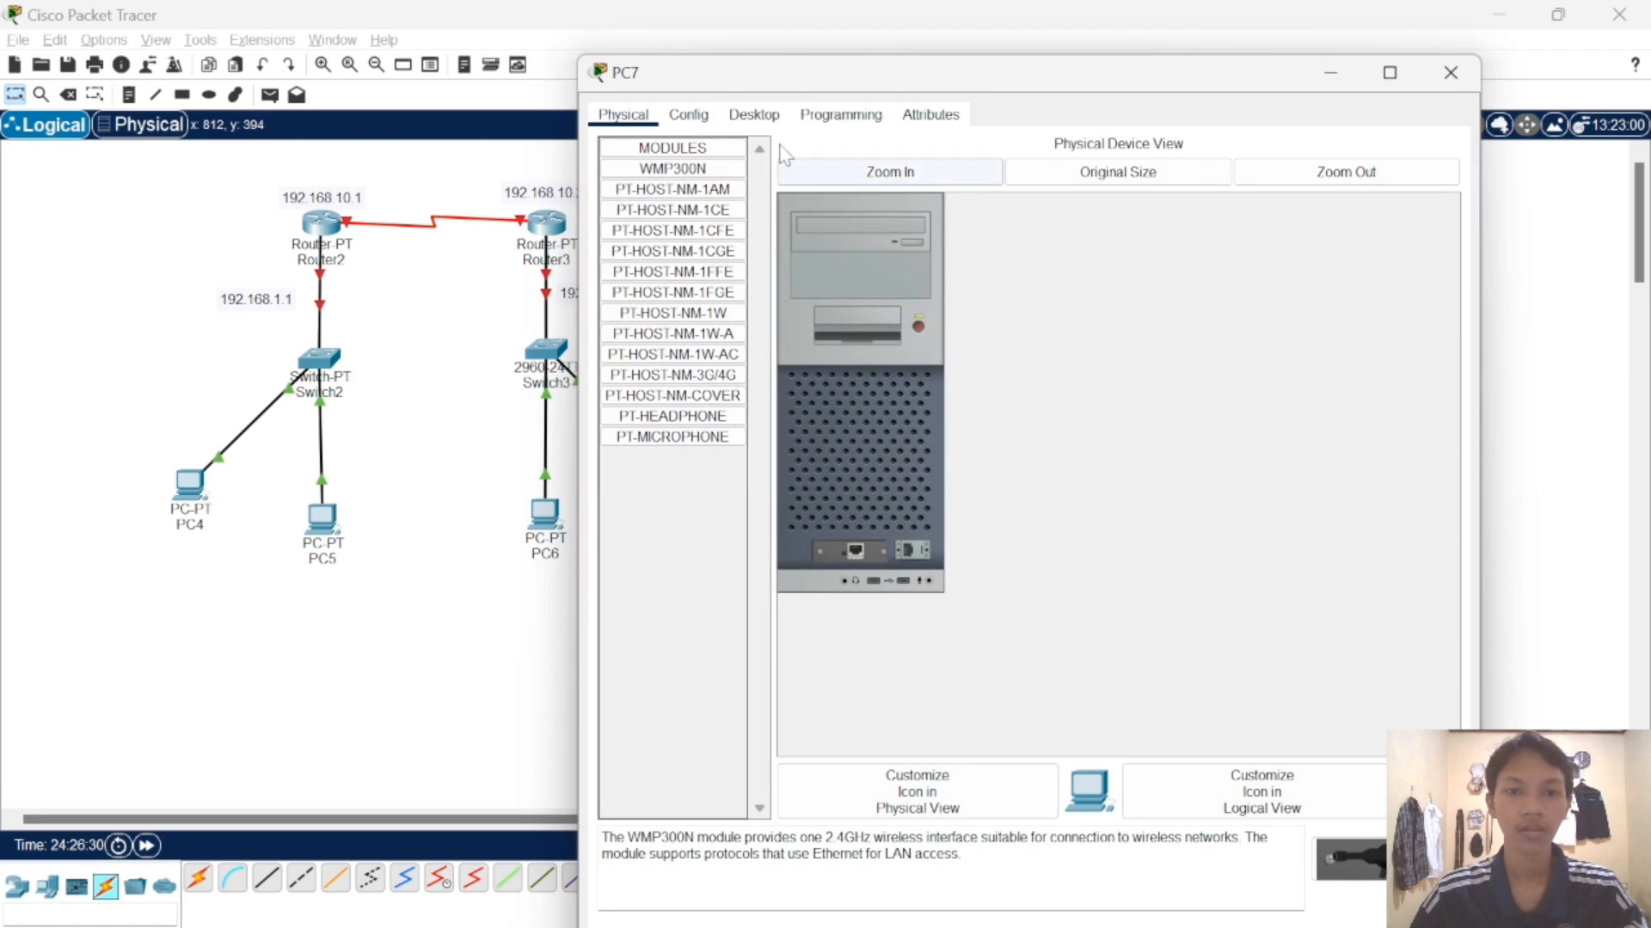
{"action": "left_click", "coordinate": [753, 114]}
{"action": "left_click", "coordinate": [688, 206]}
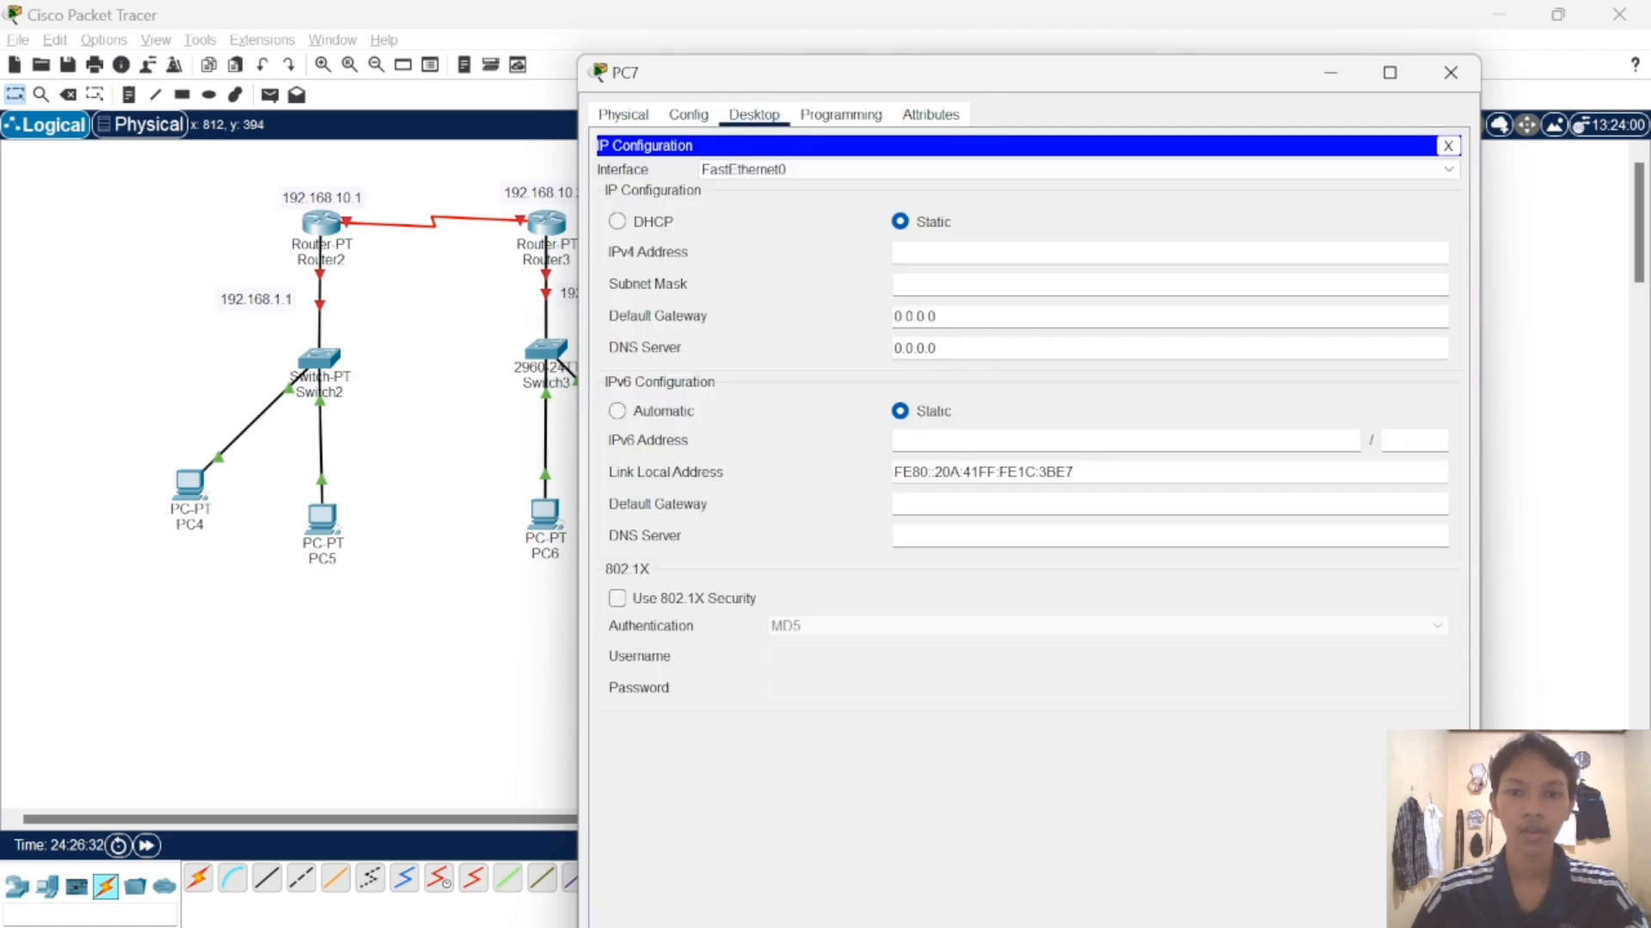
{"action": "type", "text": "192"}
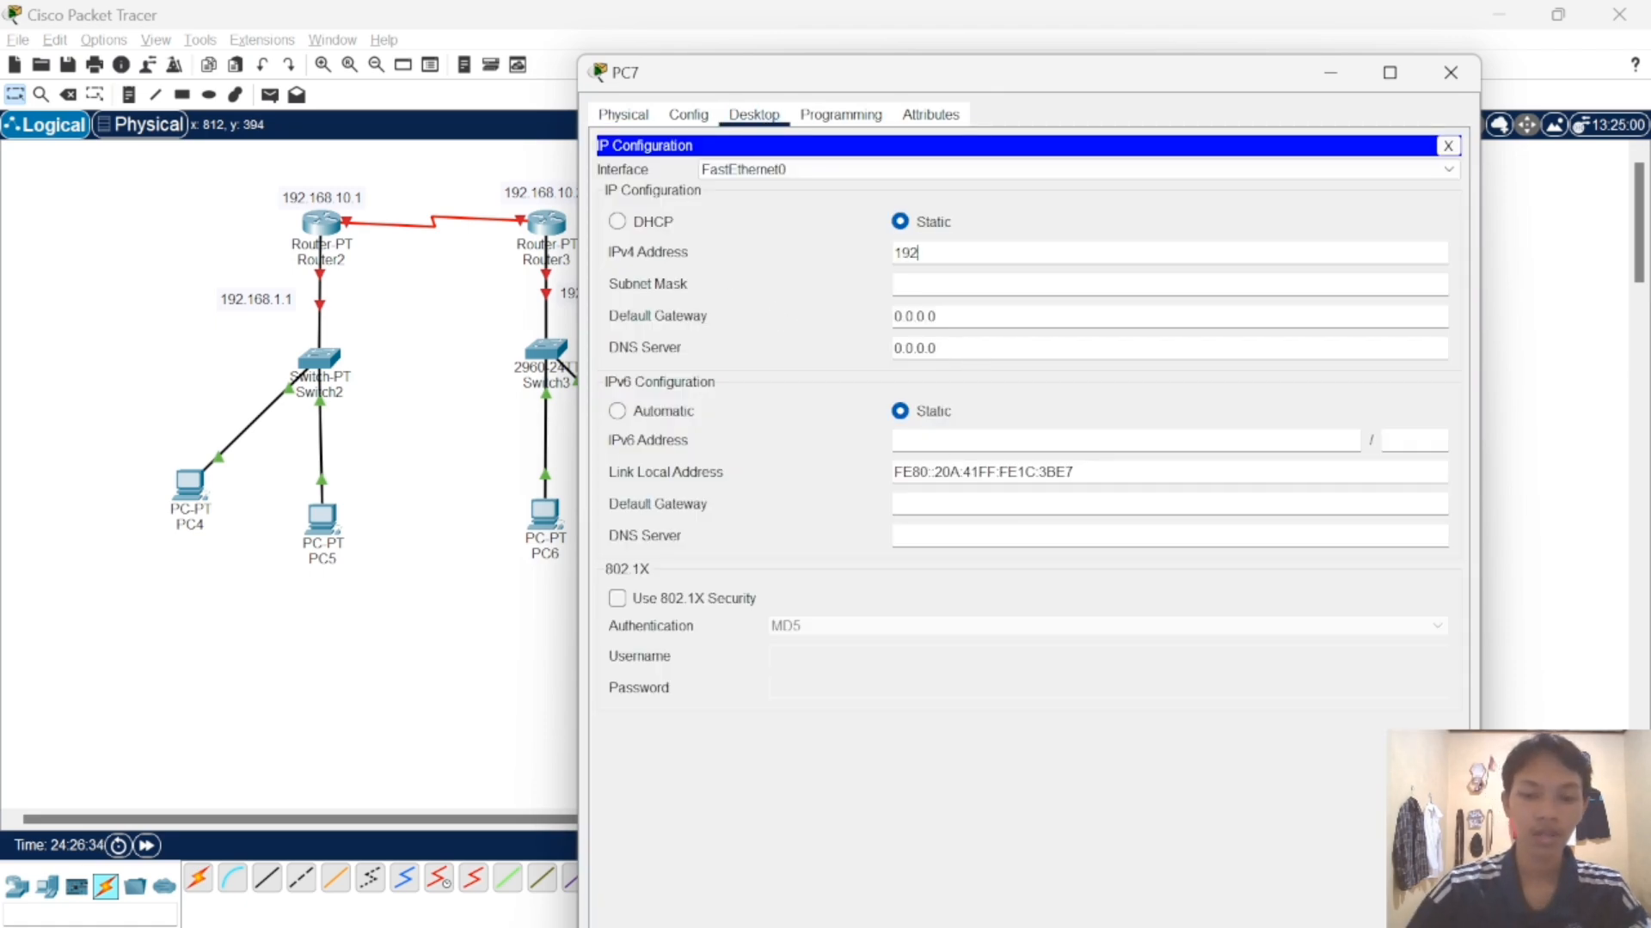
{"action": "type", "text": ".168"}
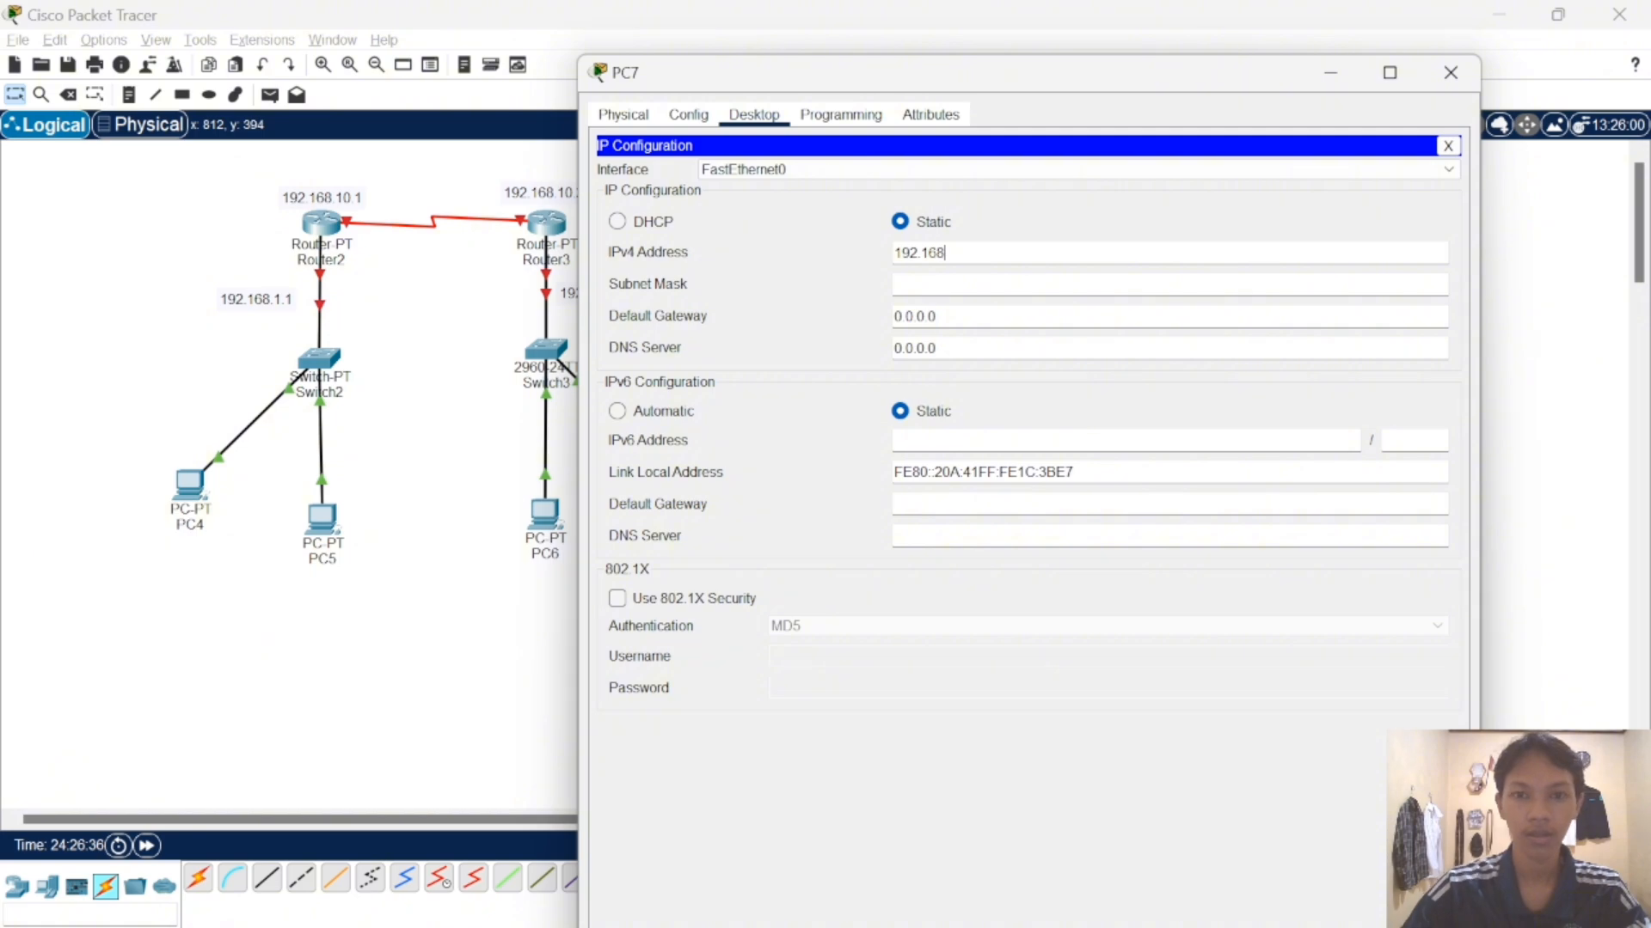
{"action": "type", "text": "."}
{"action": "type", "text": "2.3"}
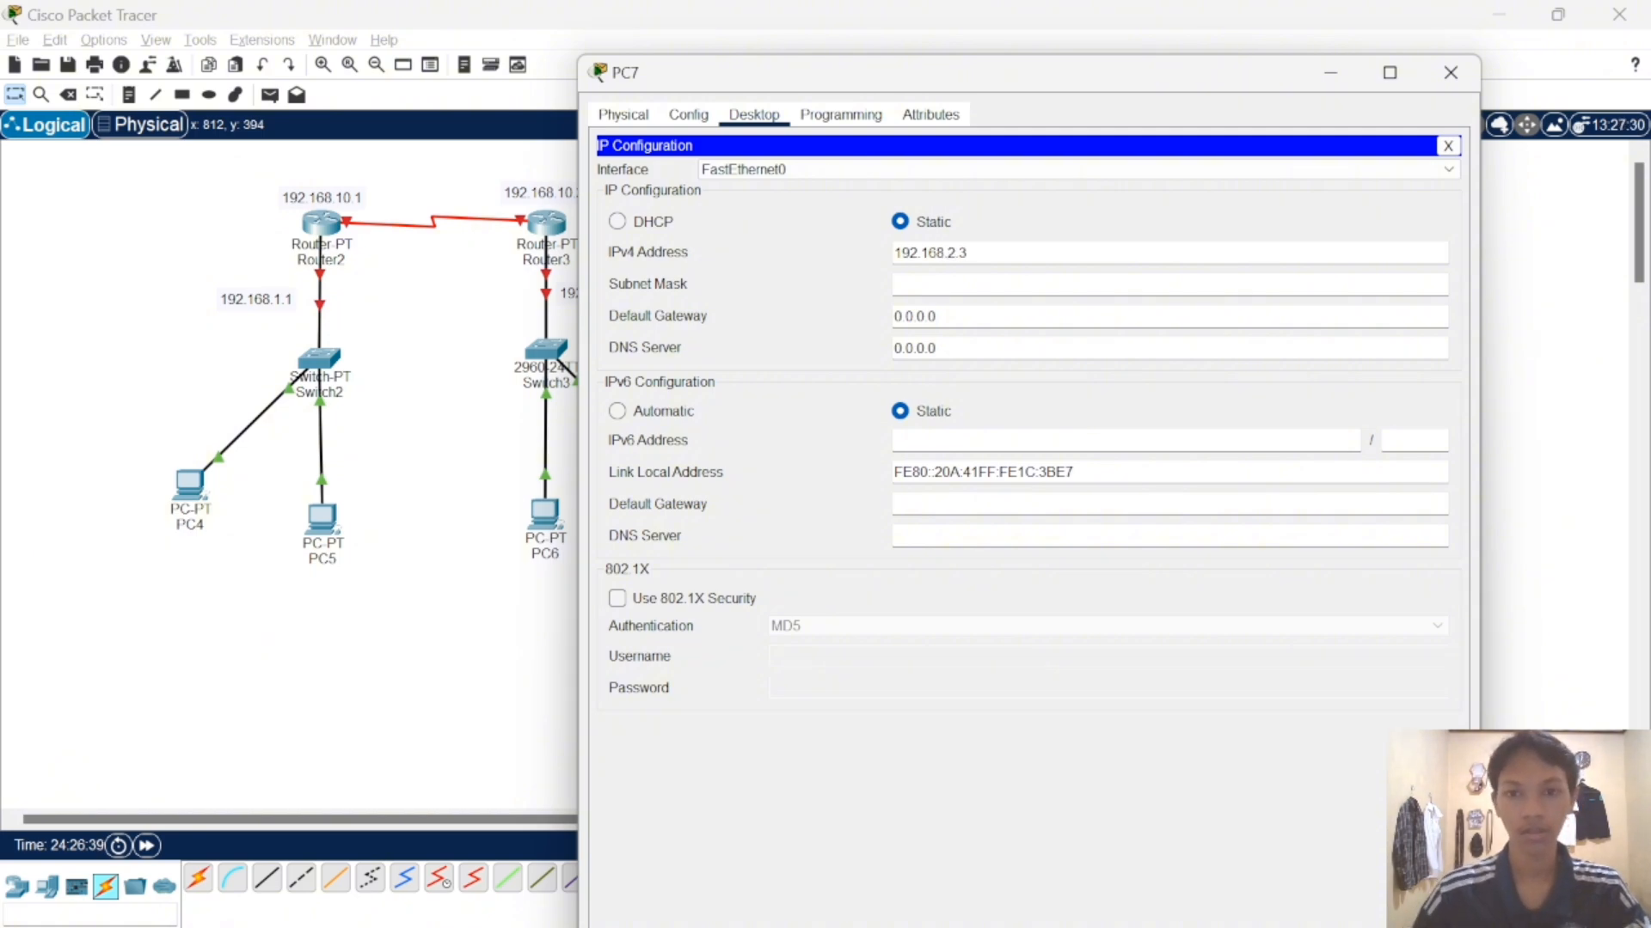
{"action": "key", "text": "Tab"}
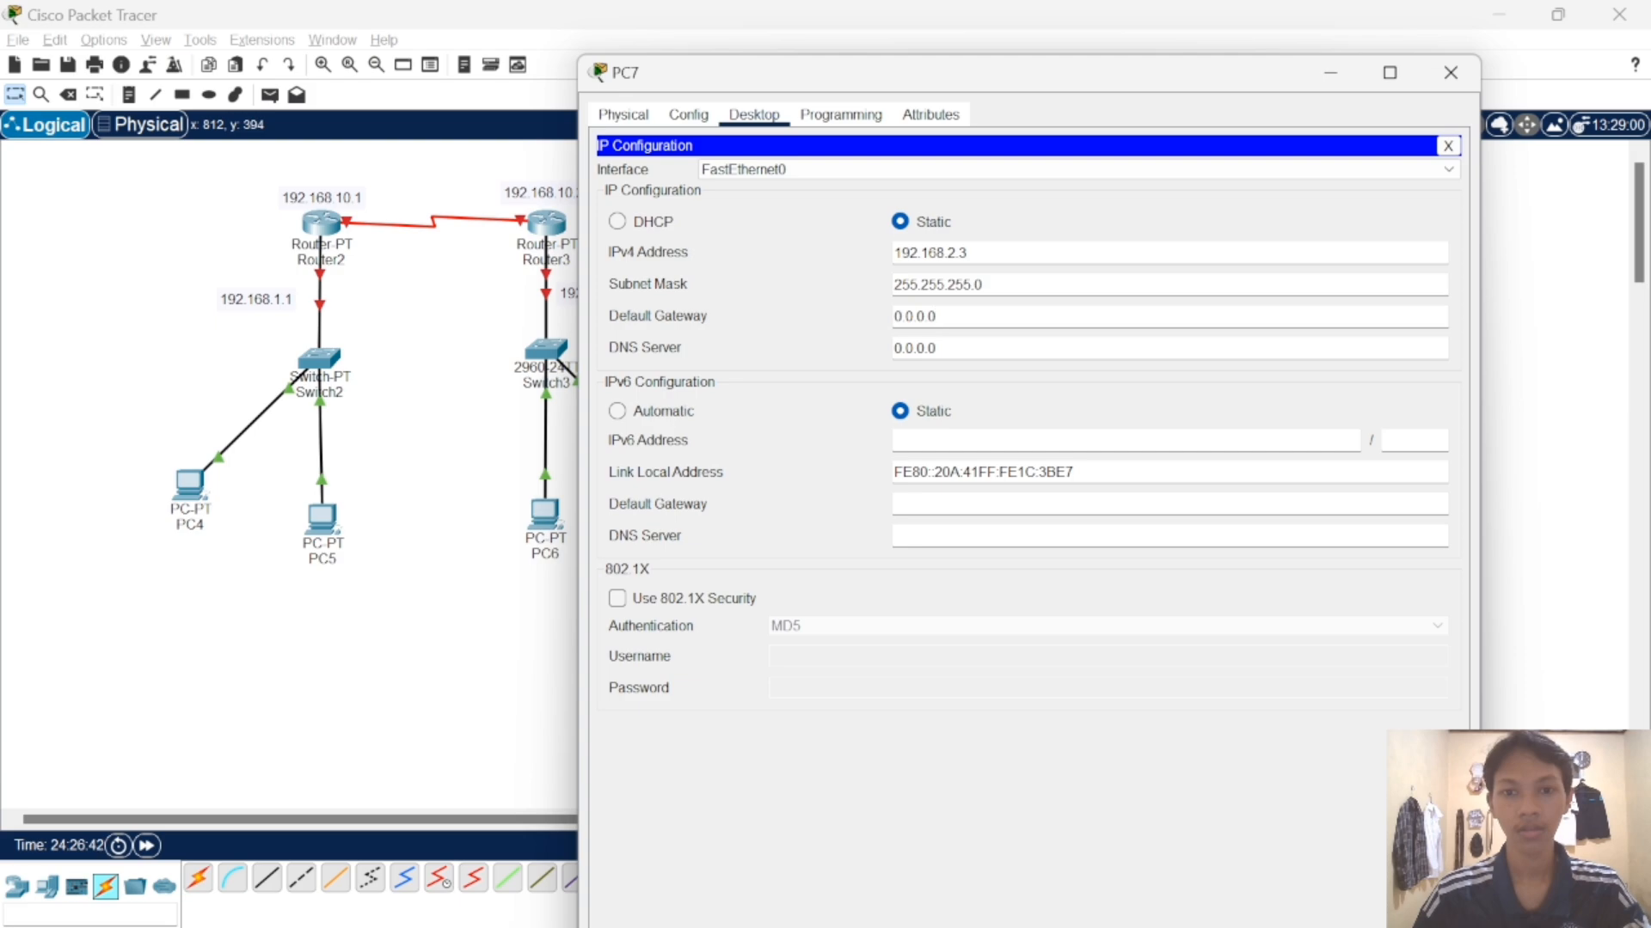
{"action": "left_click_drag", "start_coordinate": [935, 316], "coordinate": [894, 316]}
{"action": "type", "text": "192"}
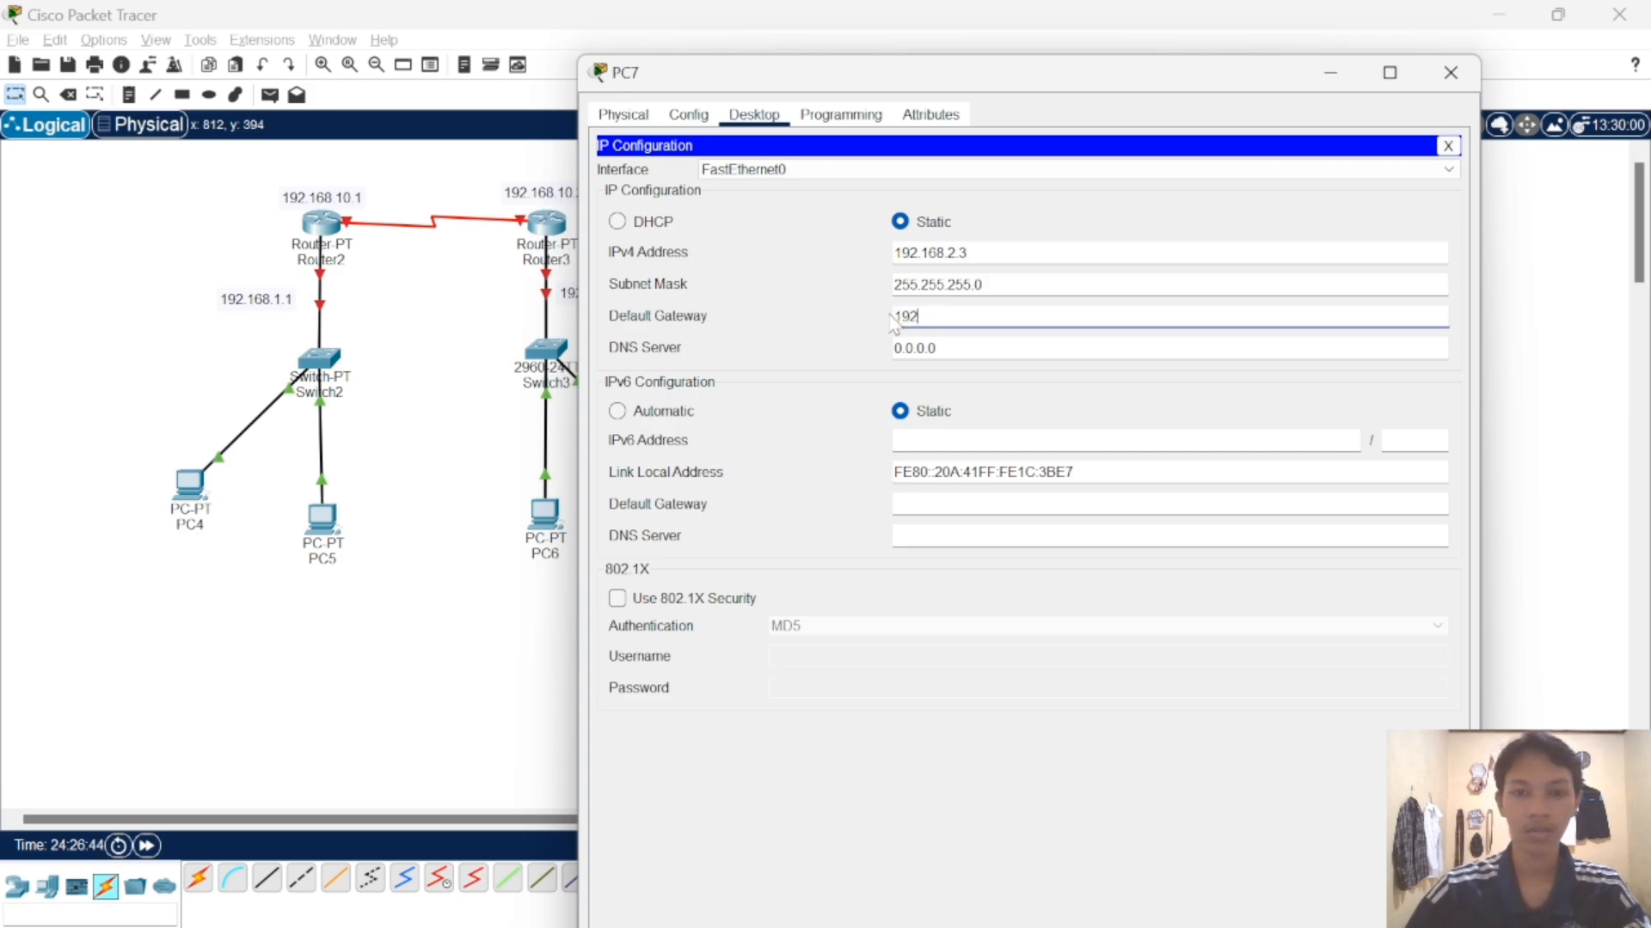
{"action": "type", "text": ".168"}
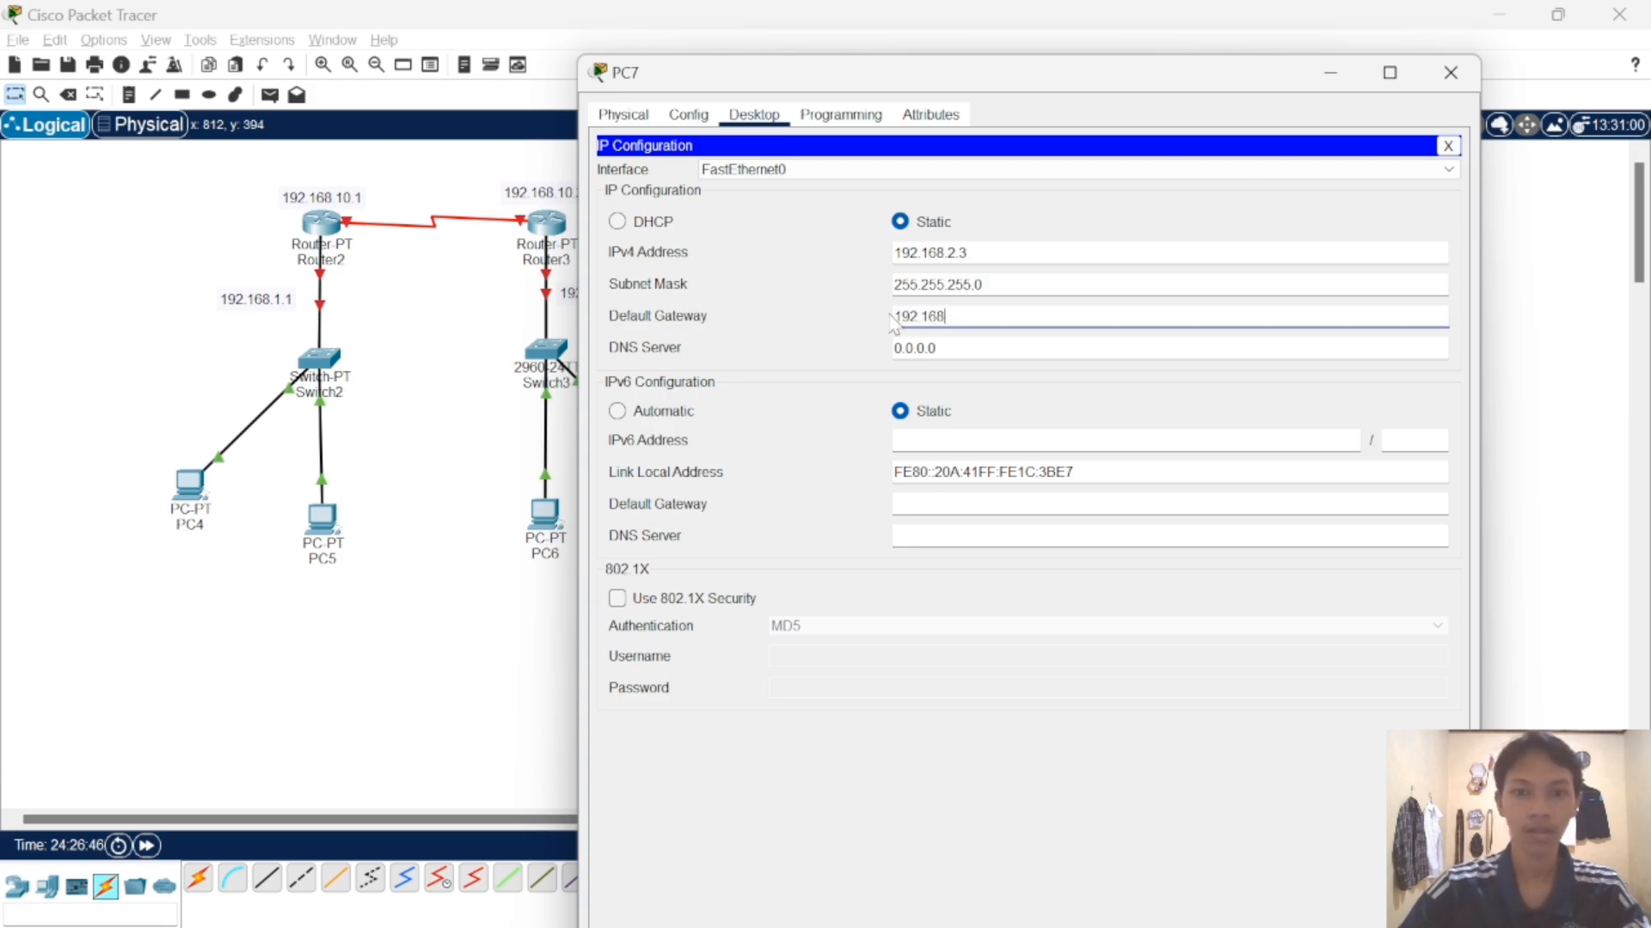
{"action": "type", "text": ".2.1"}
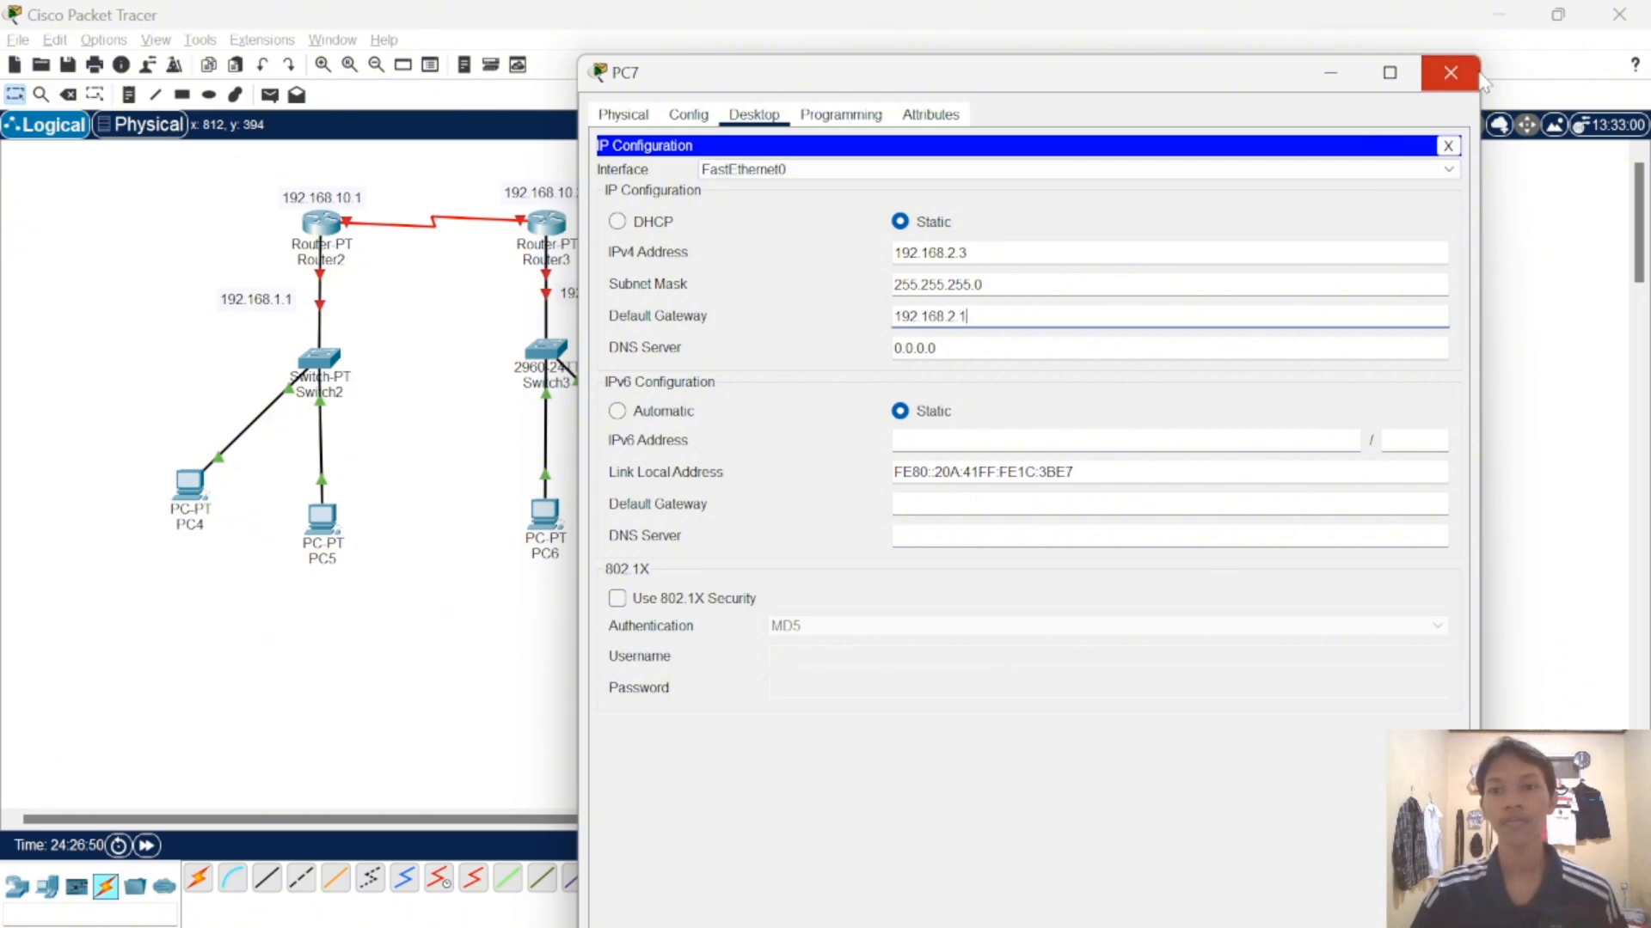
{"action": "left_click", "coordinate": [1453, 73]}
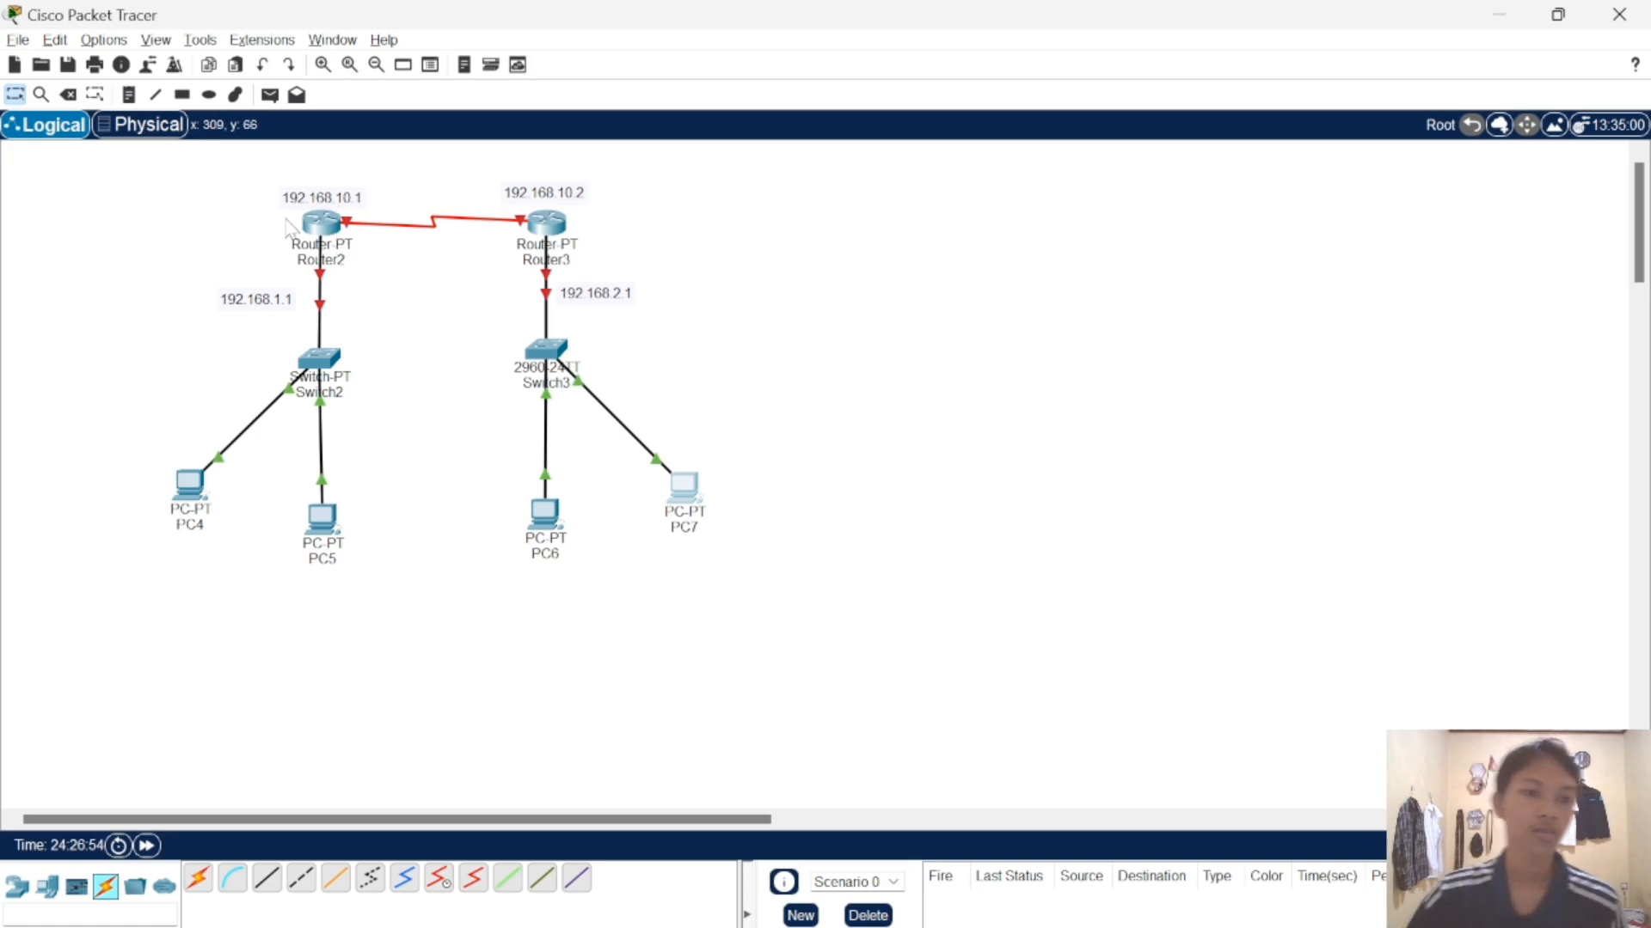
- On Router2's command line, decline the initial configuration dialog and enter global configuration mode with en and conf t
{"action": "left_click", "coordinate": [332, 225]}
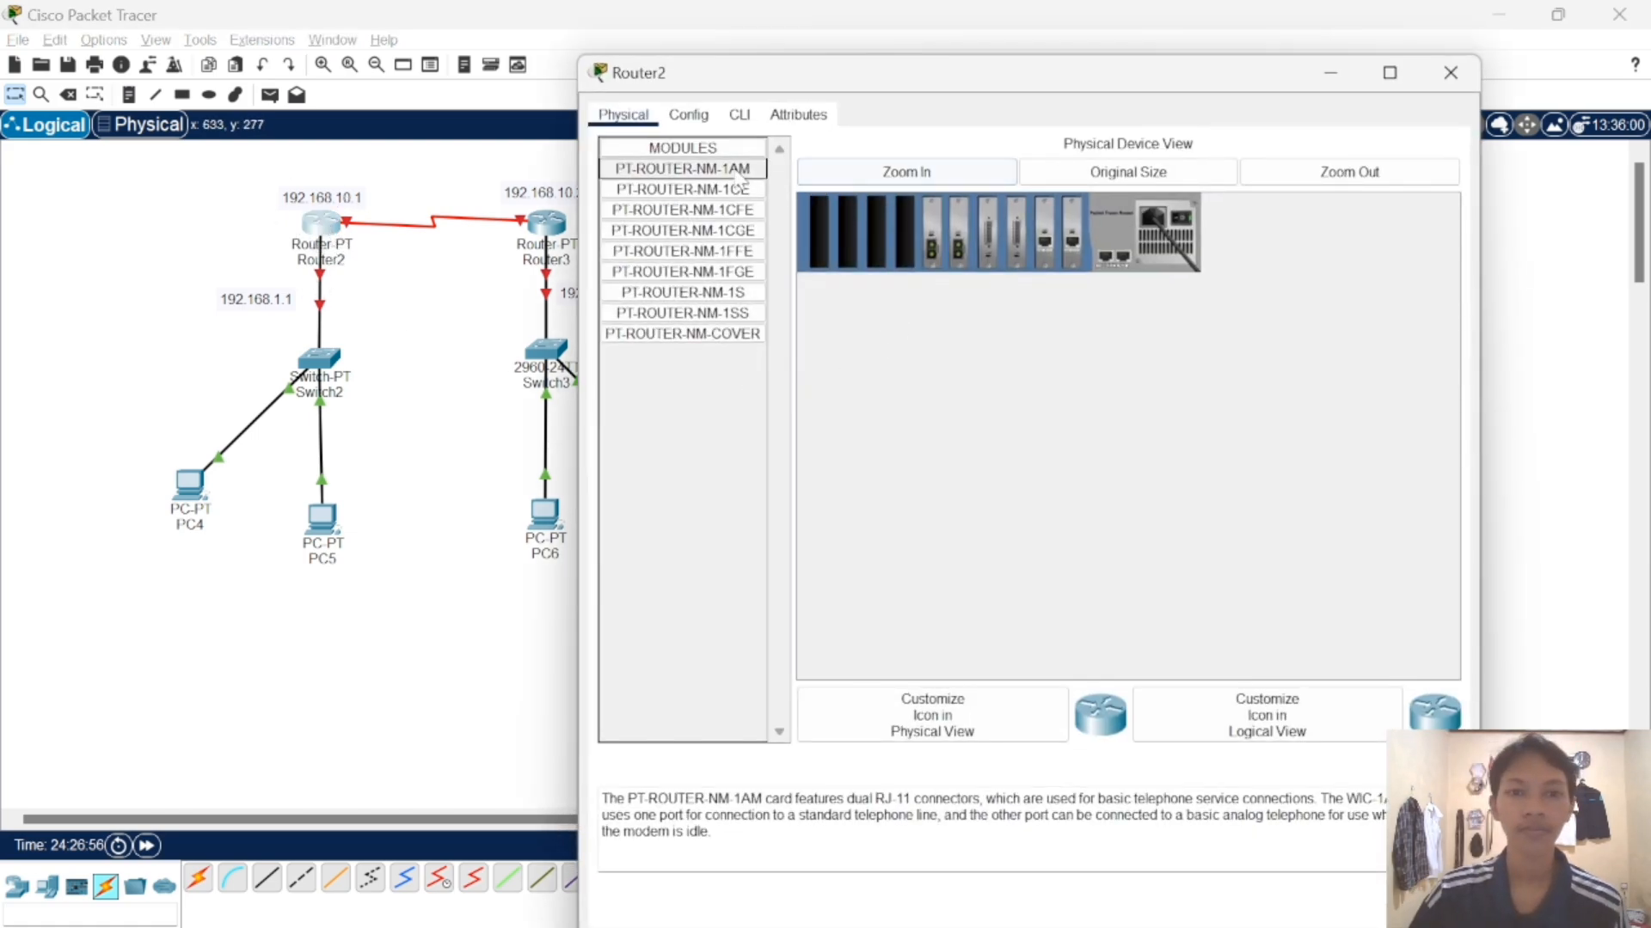
{"action": "left_click", "coordinate": [739, 115]}
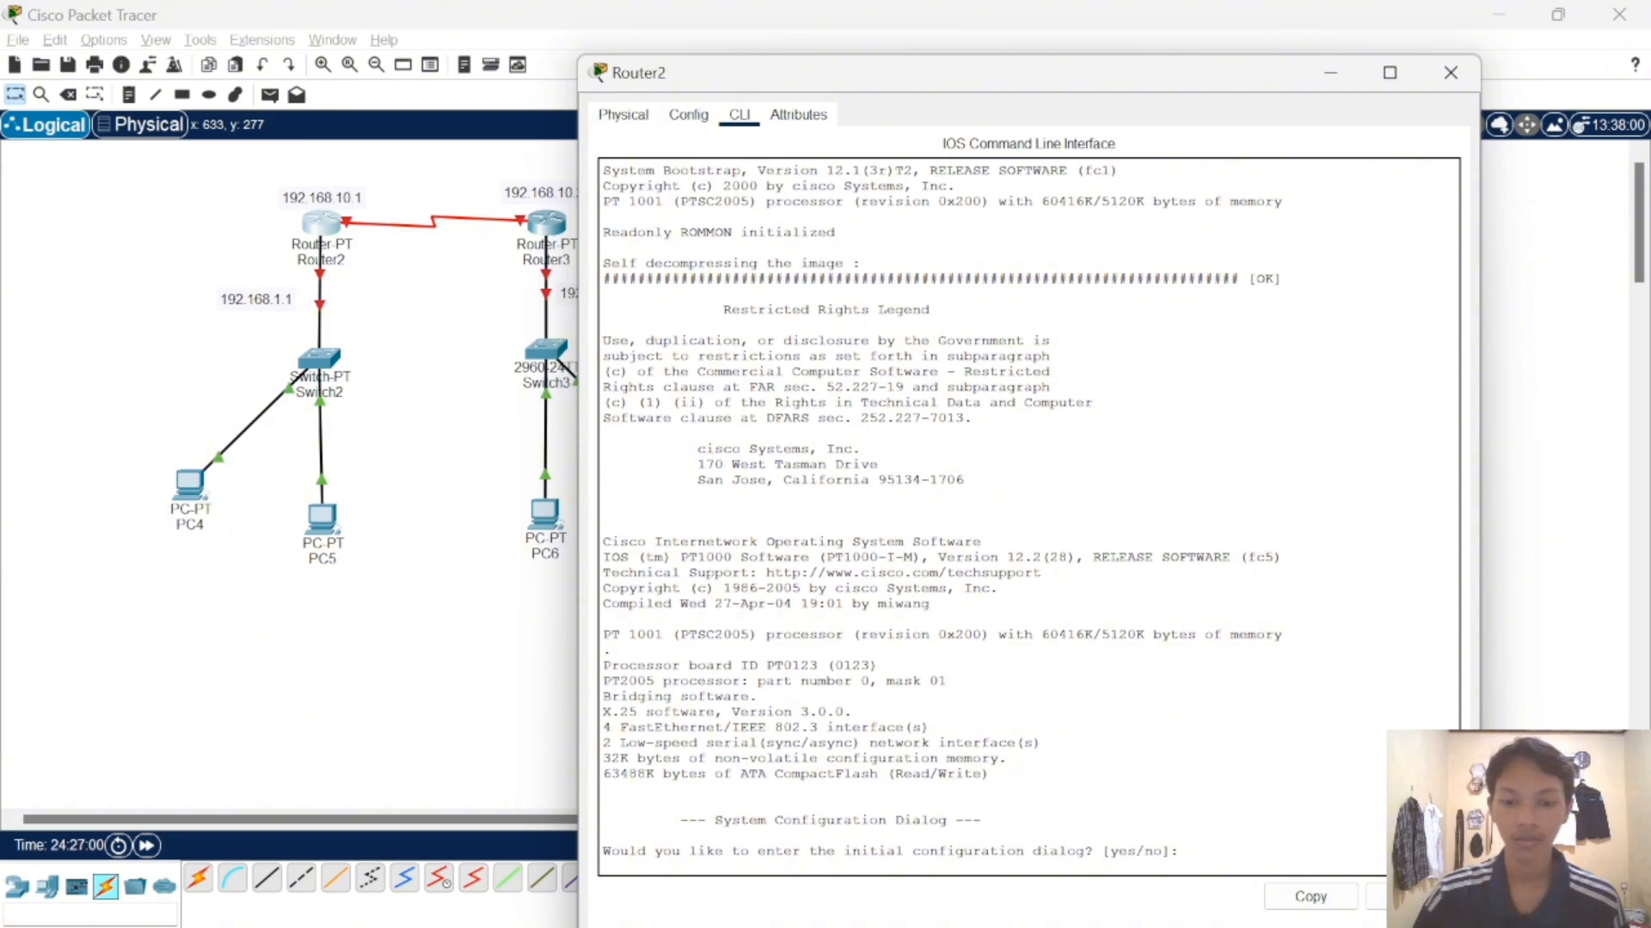
{"action": "type", "text": "n"}
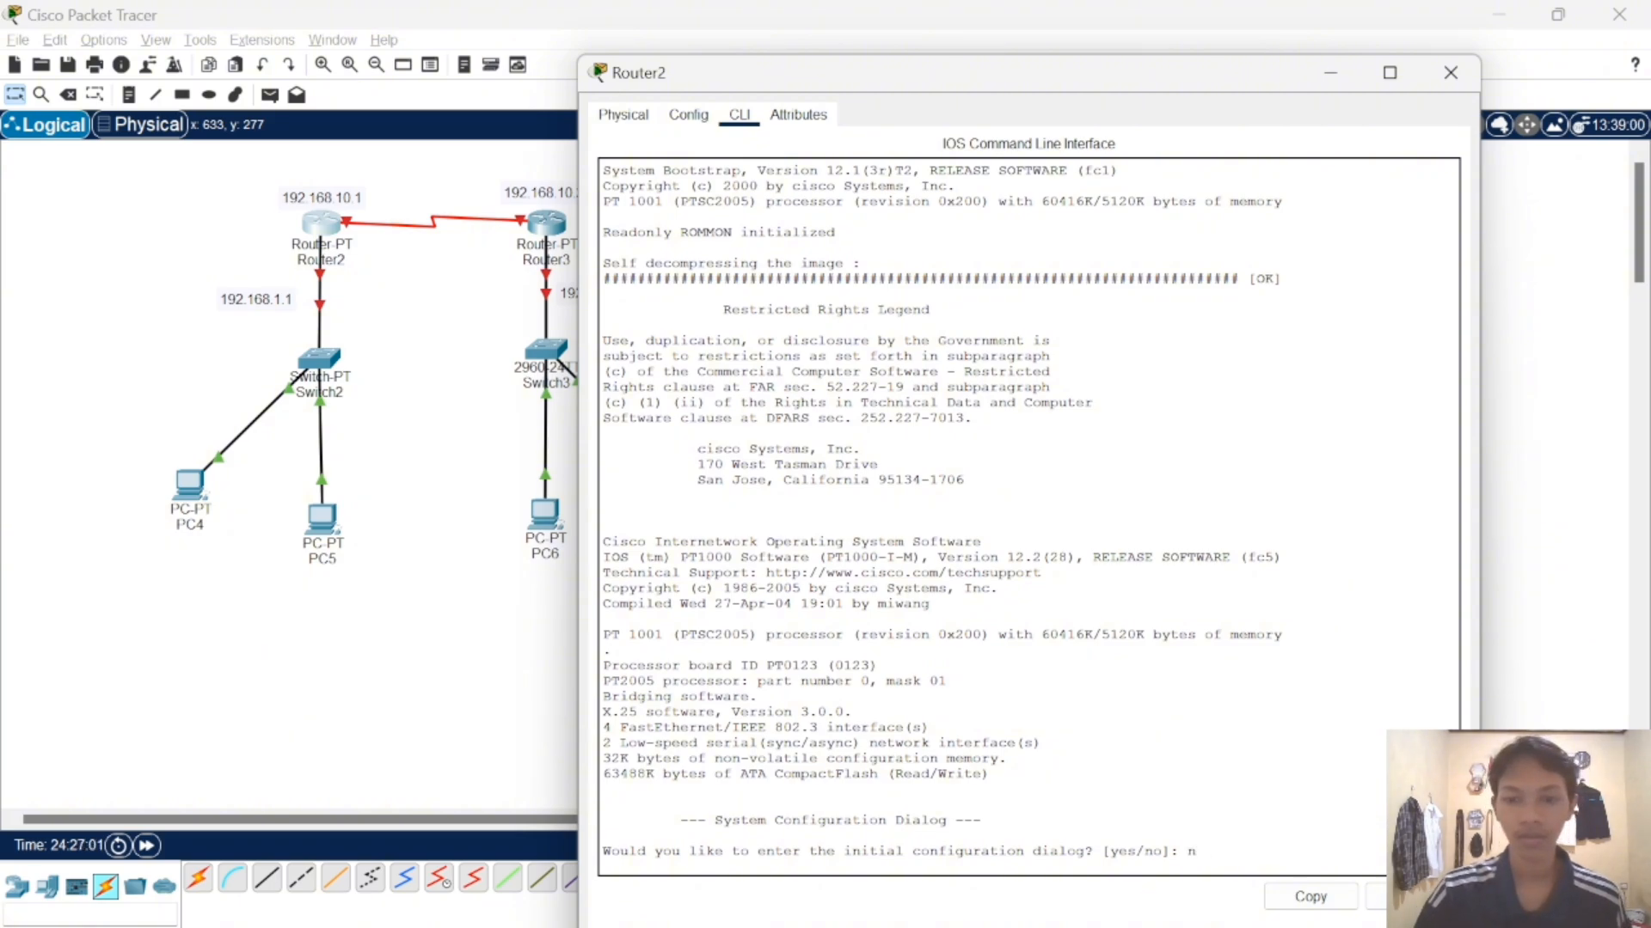
{"action": "type", "text": "noo"}
{"action": "key", "text": "Return"}
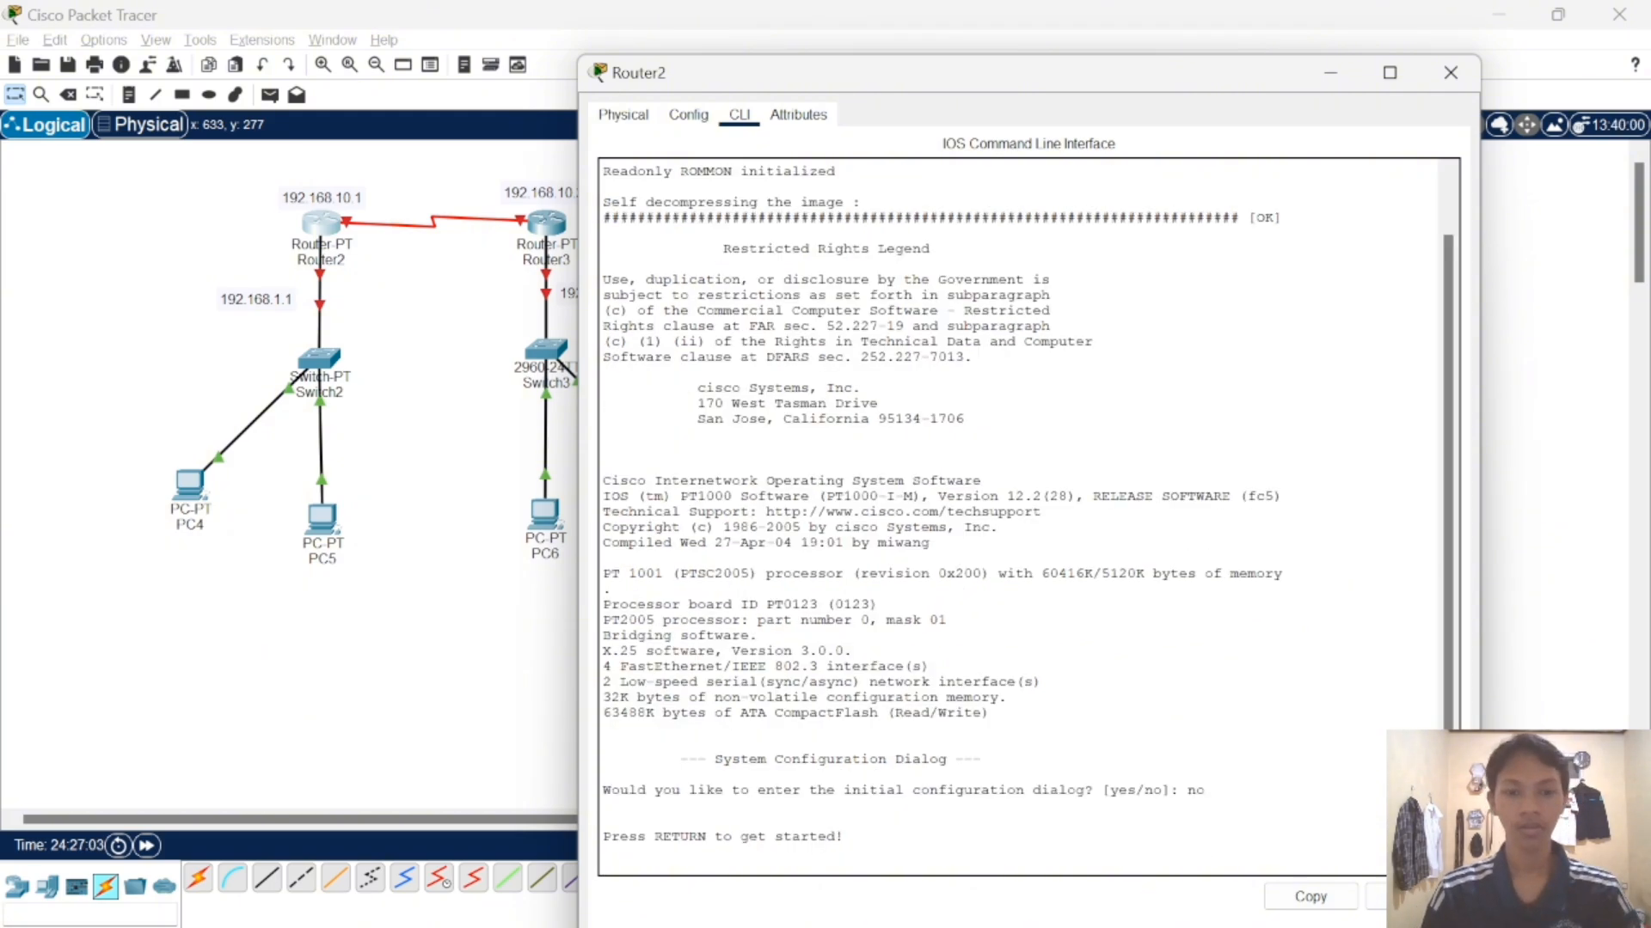
{"action": "key", "text": "Return"}
{"action": "type", "text": "en c"}
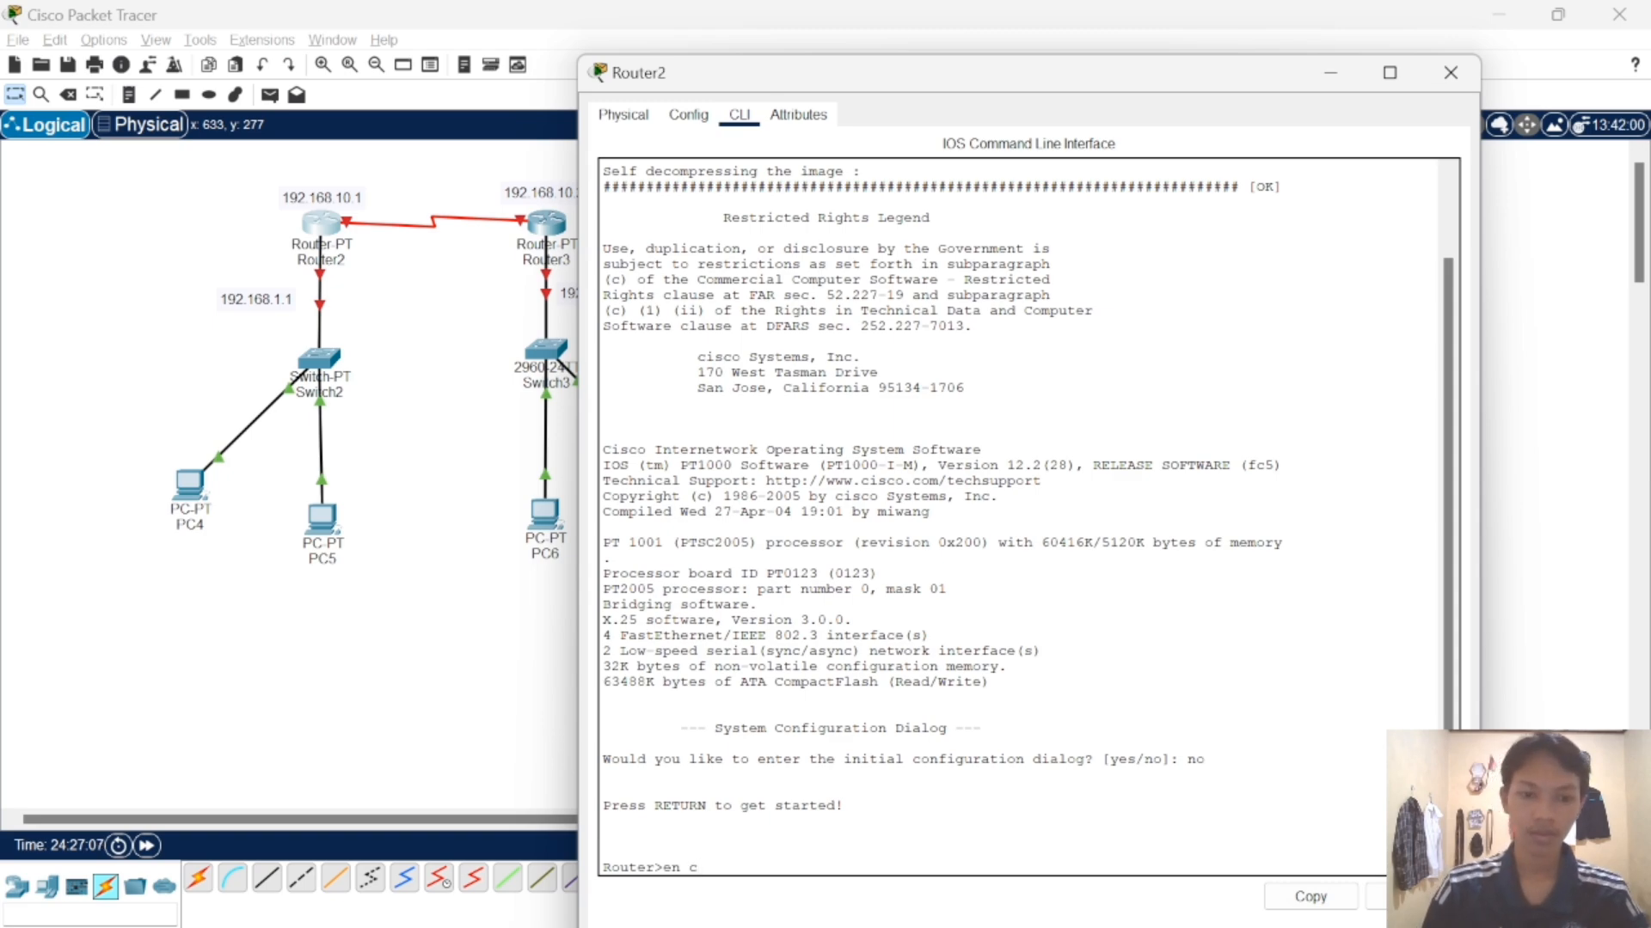
{"action": "key", "text": "Return"}
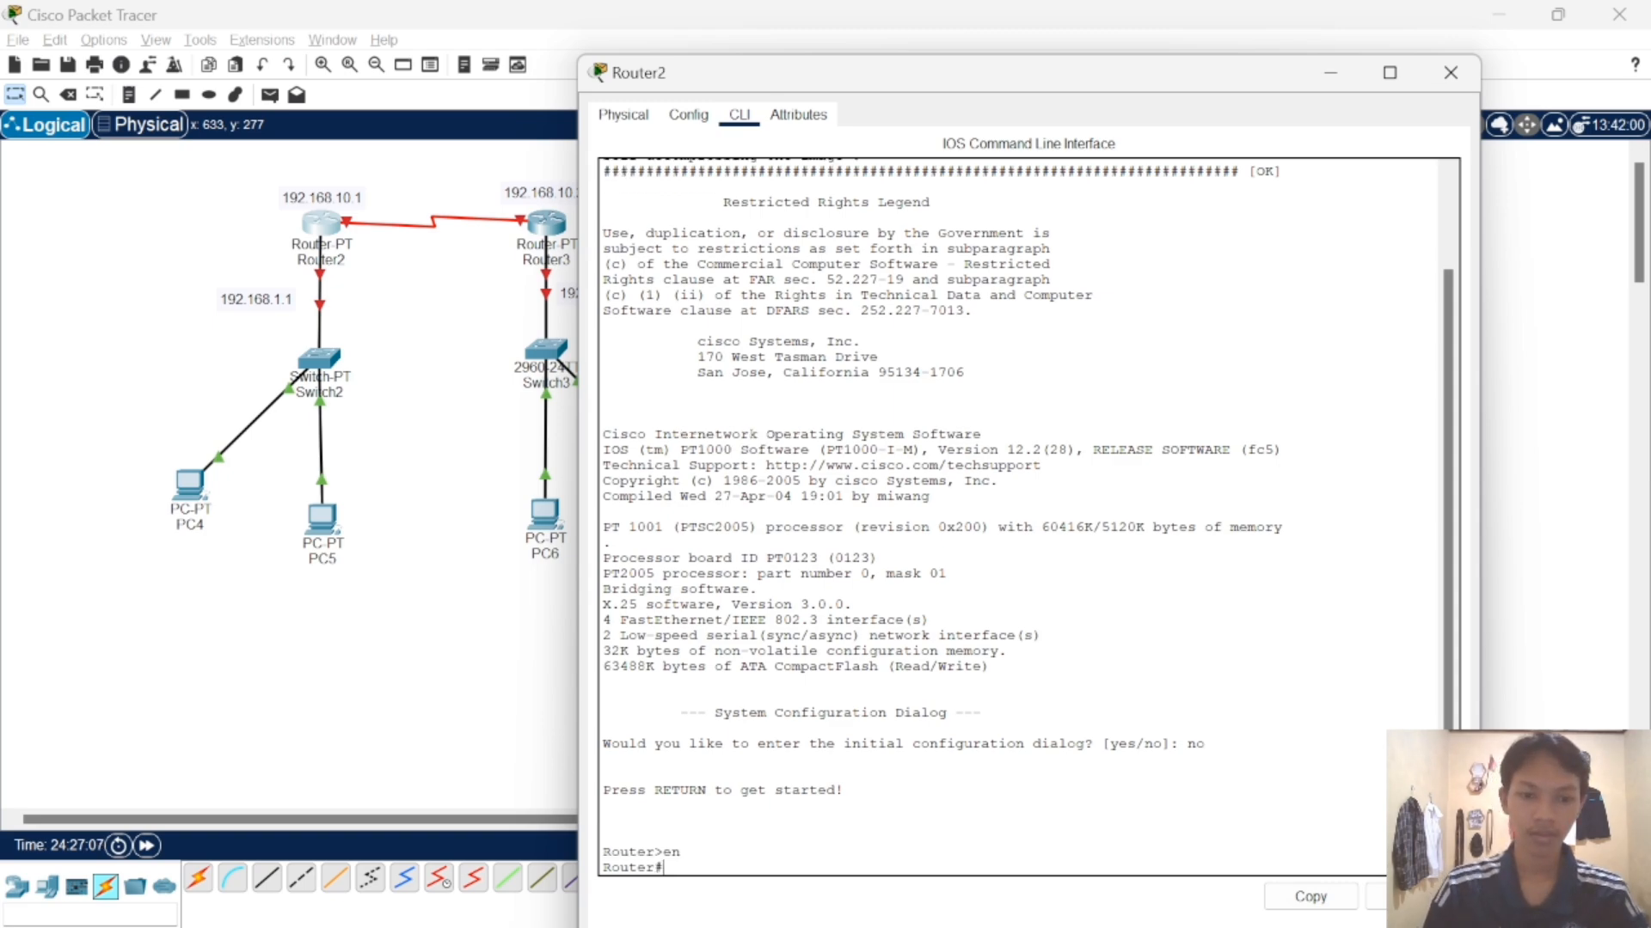
{"action": "type", "text": "conf t"}
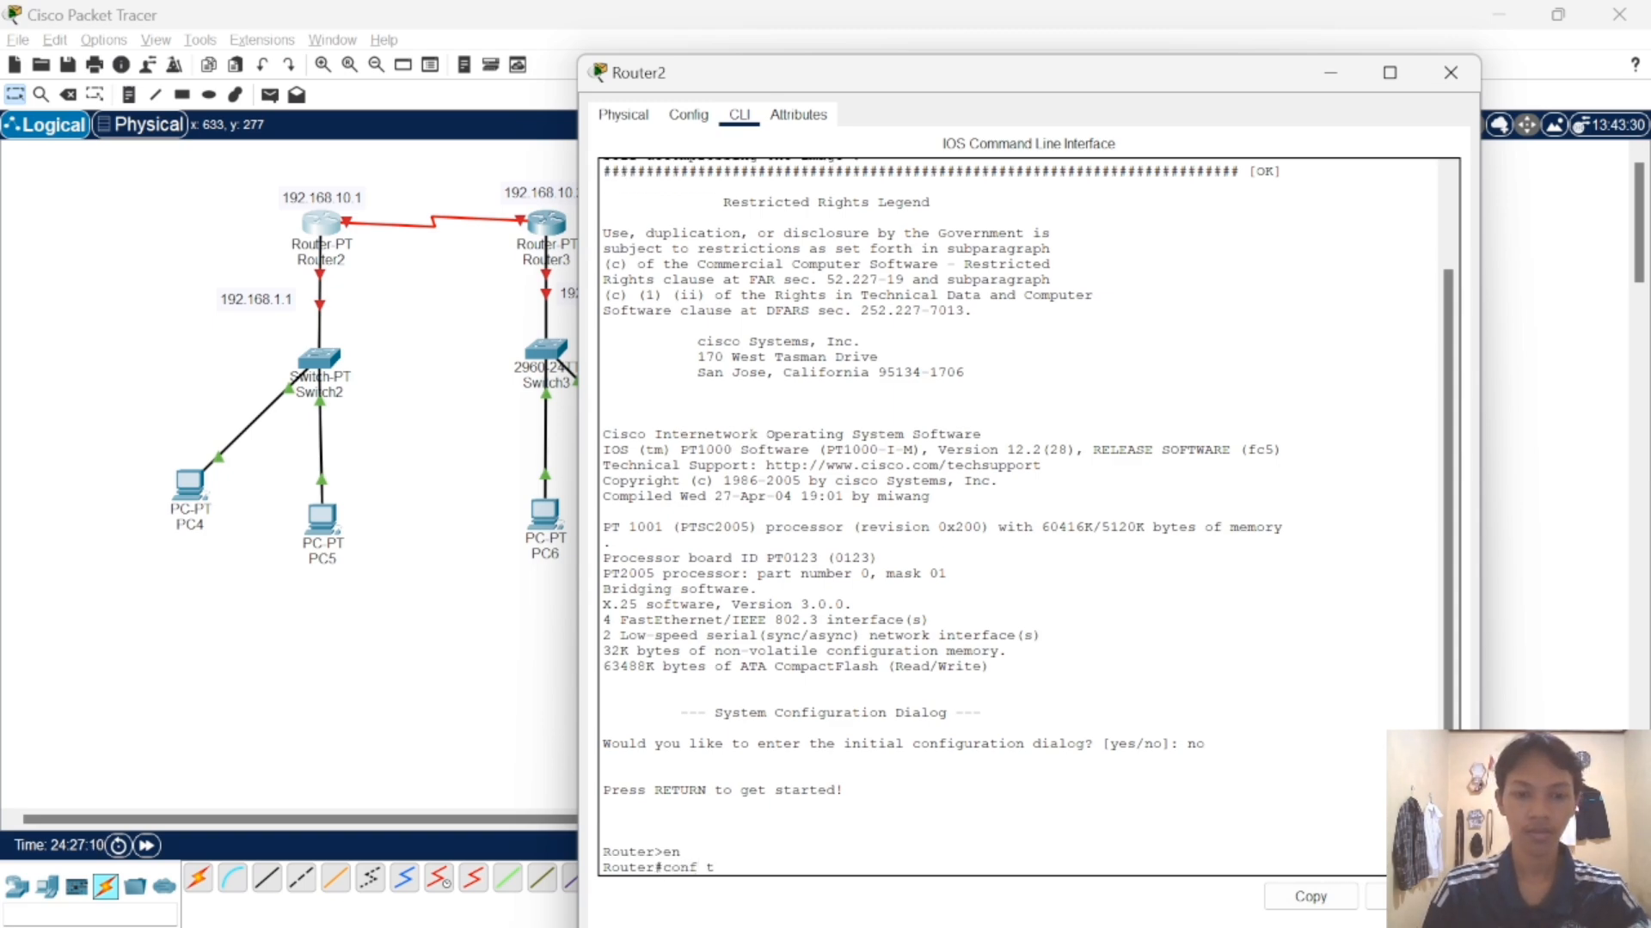
{"action": "key", "text": "Return"}
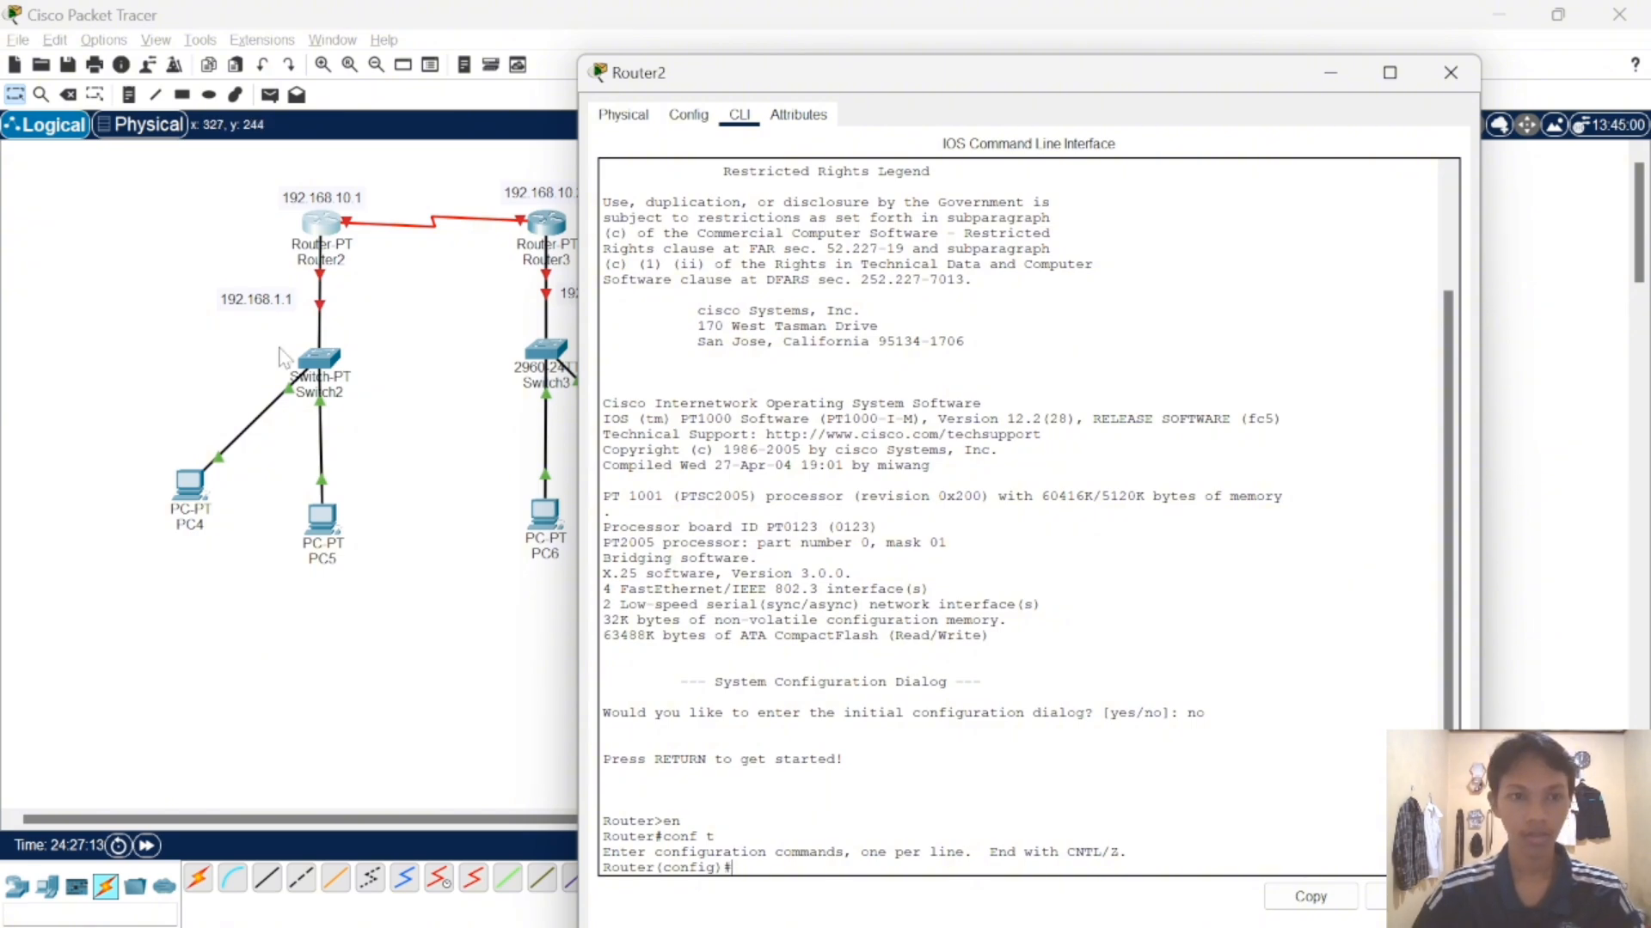
- Check the port names on Router2's links and enter configuration of its serial interface with int se2/0
{"action": "left_click", "coordinate": [445, 359]}
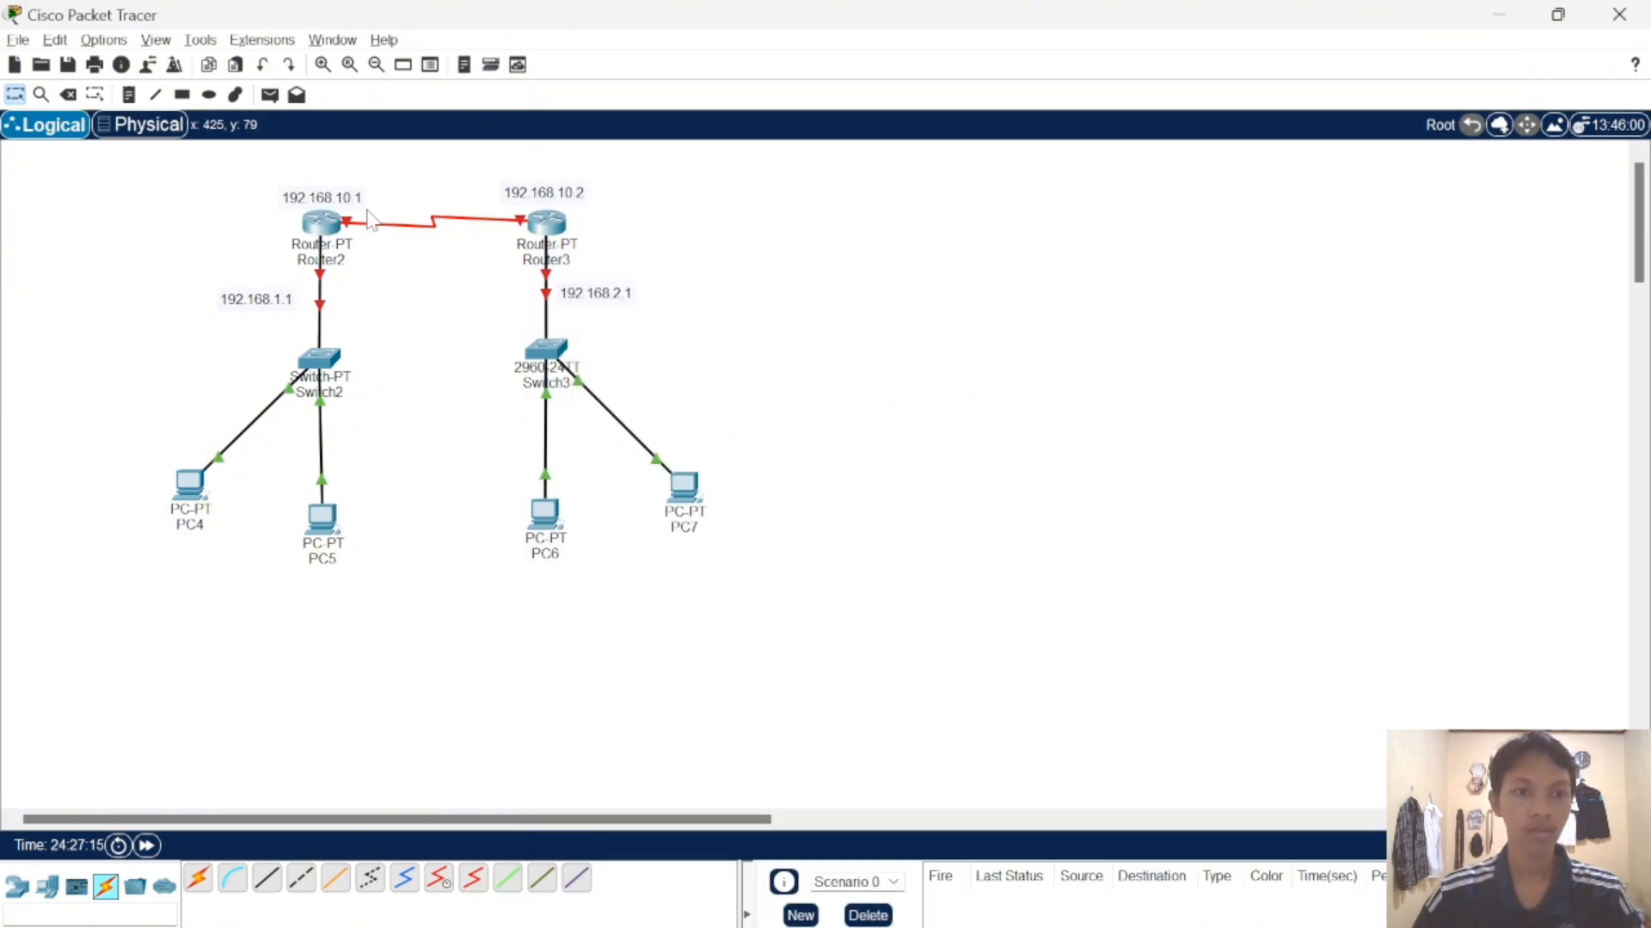
{"action": "mouse_move", "coordinate": [367, 225]}
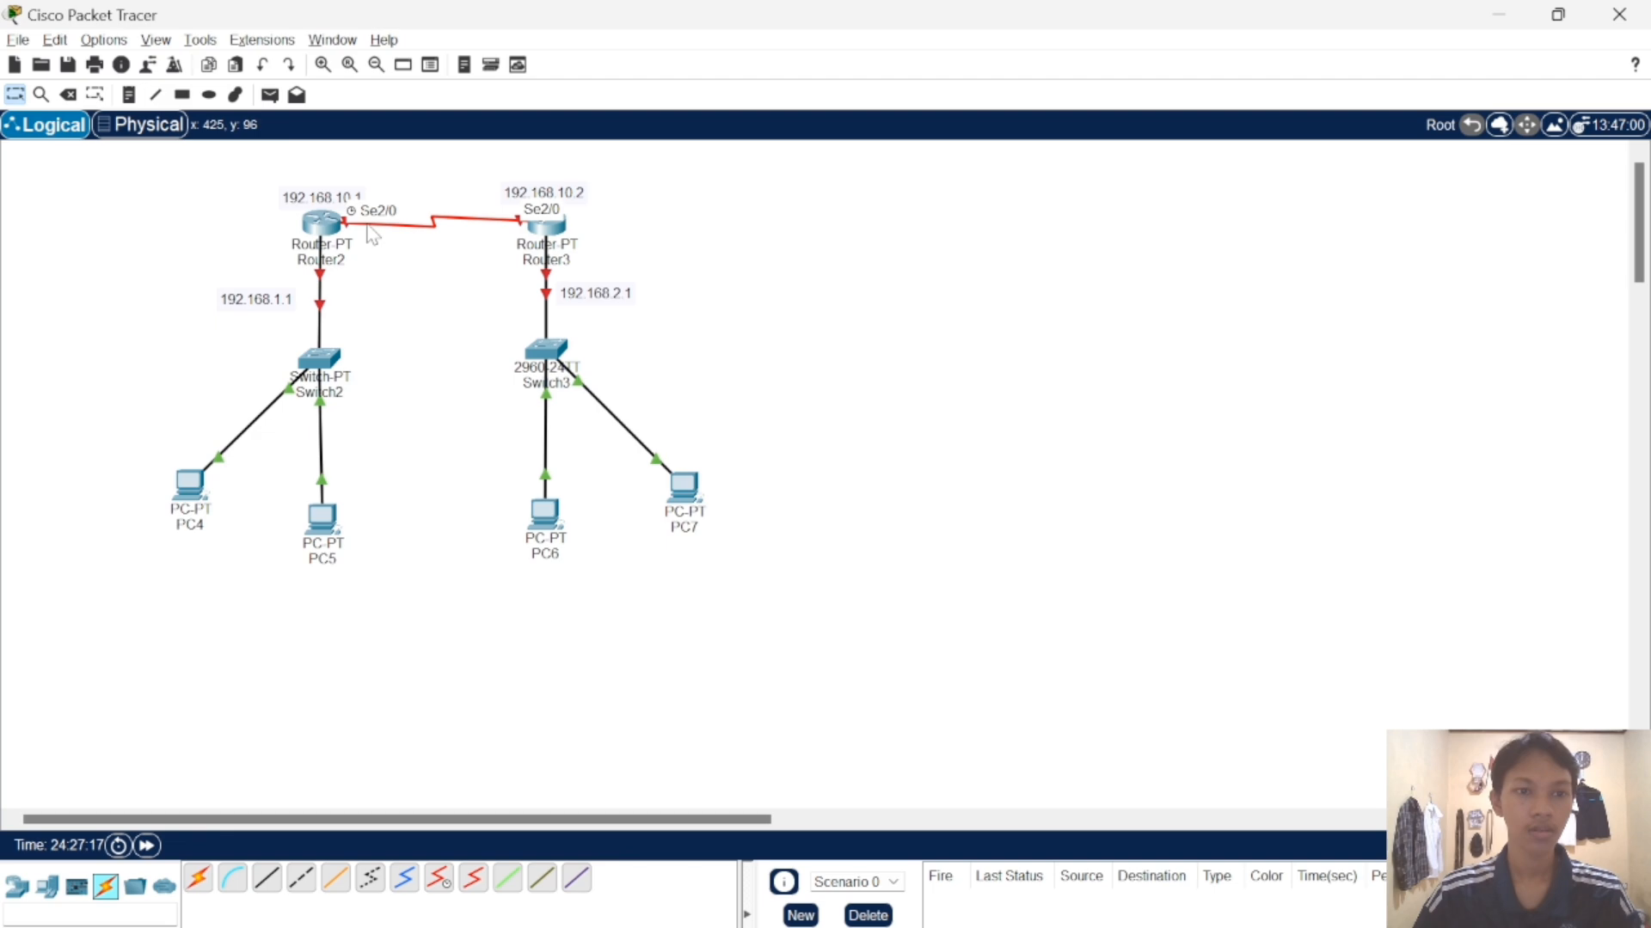
{"action": "mouse_move", "coordinate": [321, 294]}
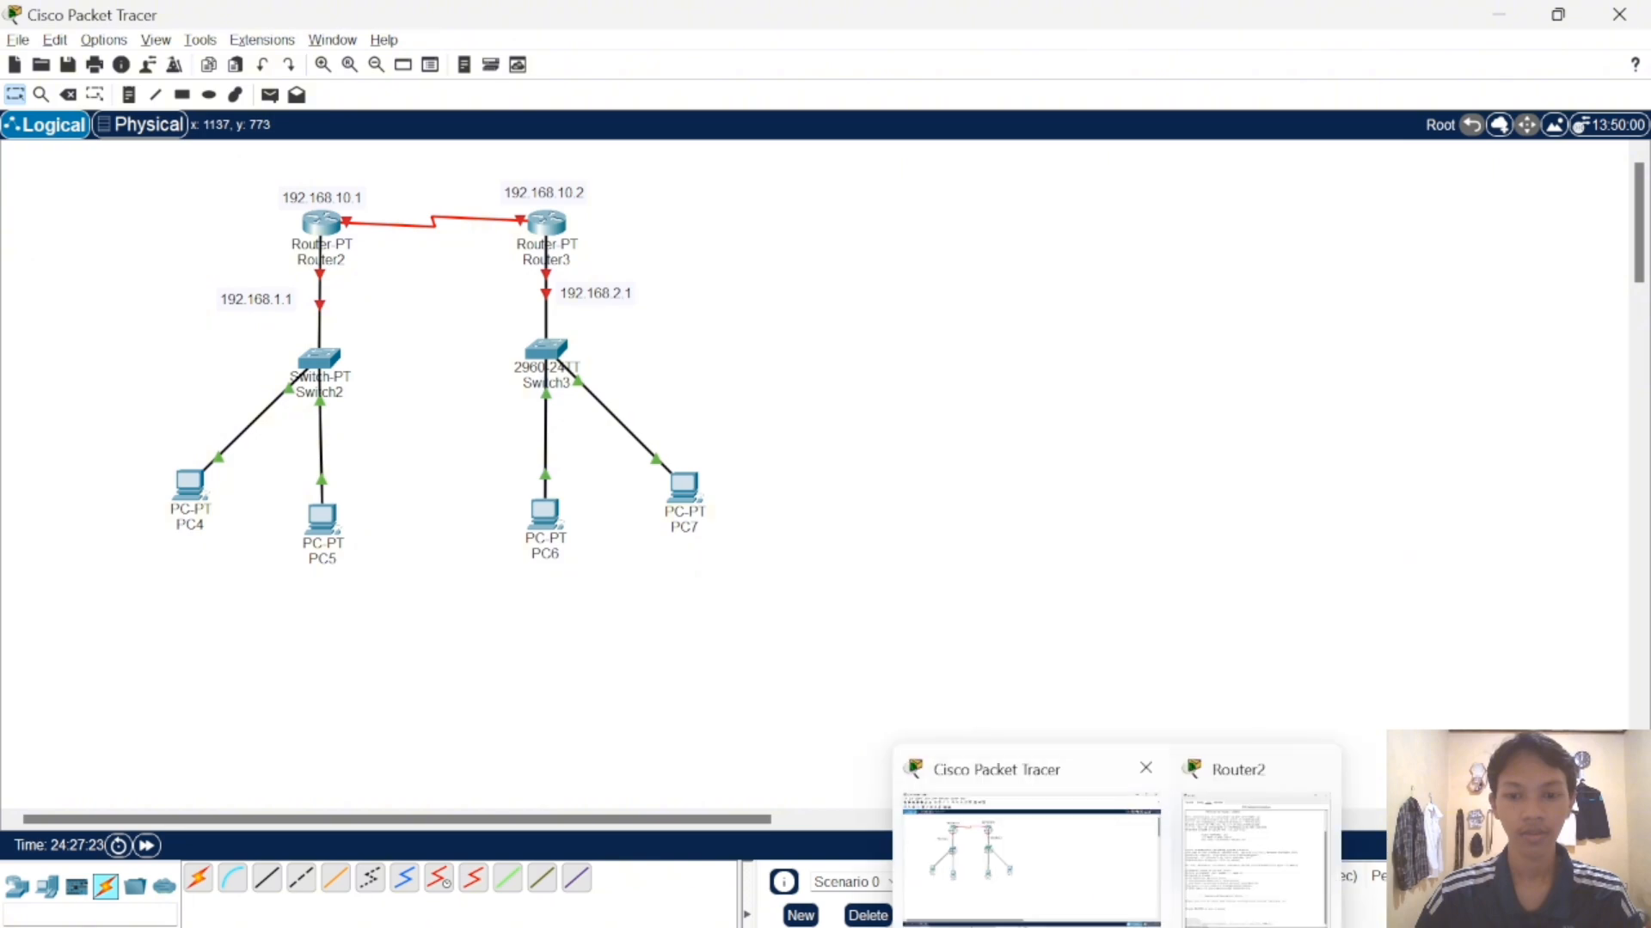
{"action": "left_click", "coordinate": [1255, 826]}
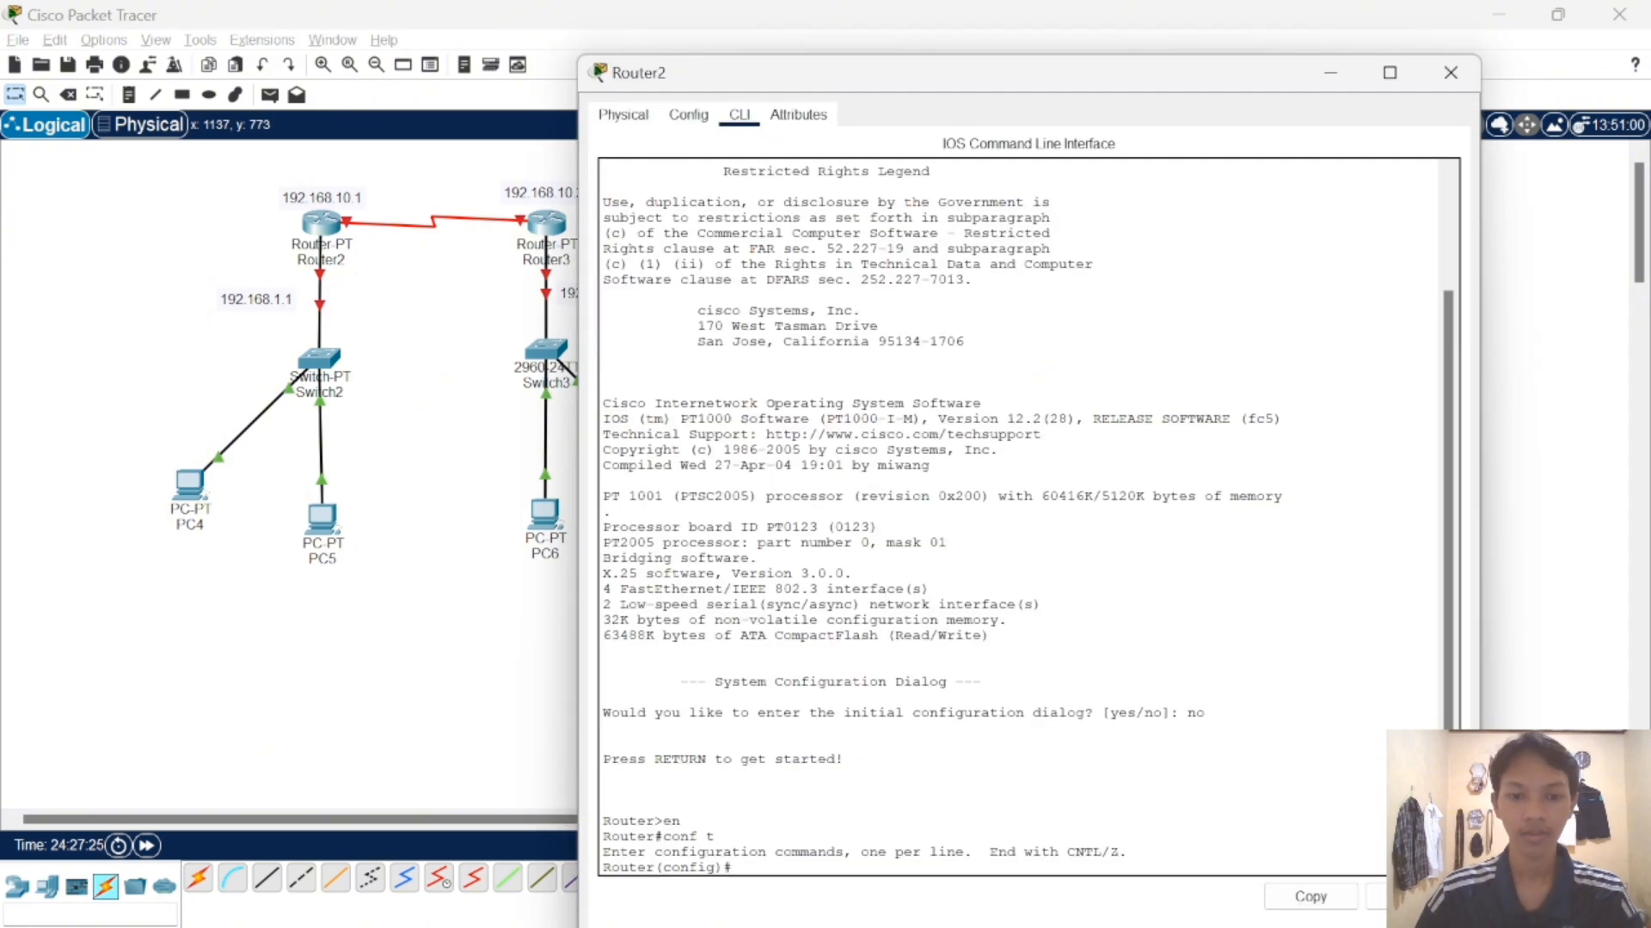
{"action": "type", "text": "int"}
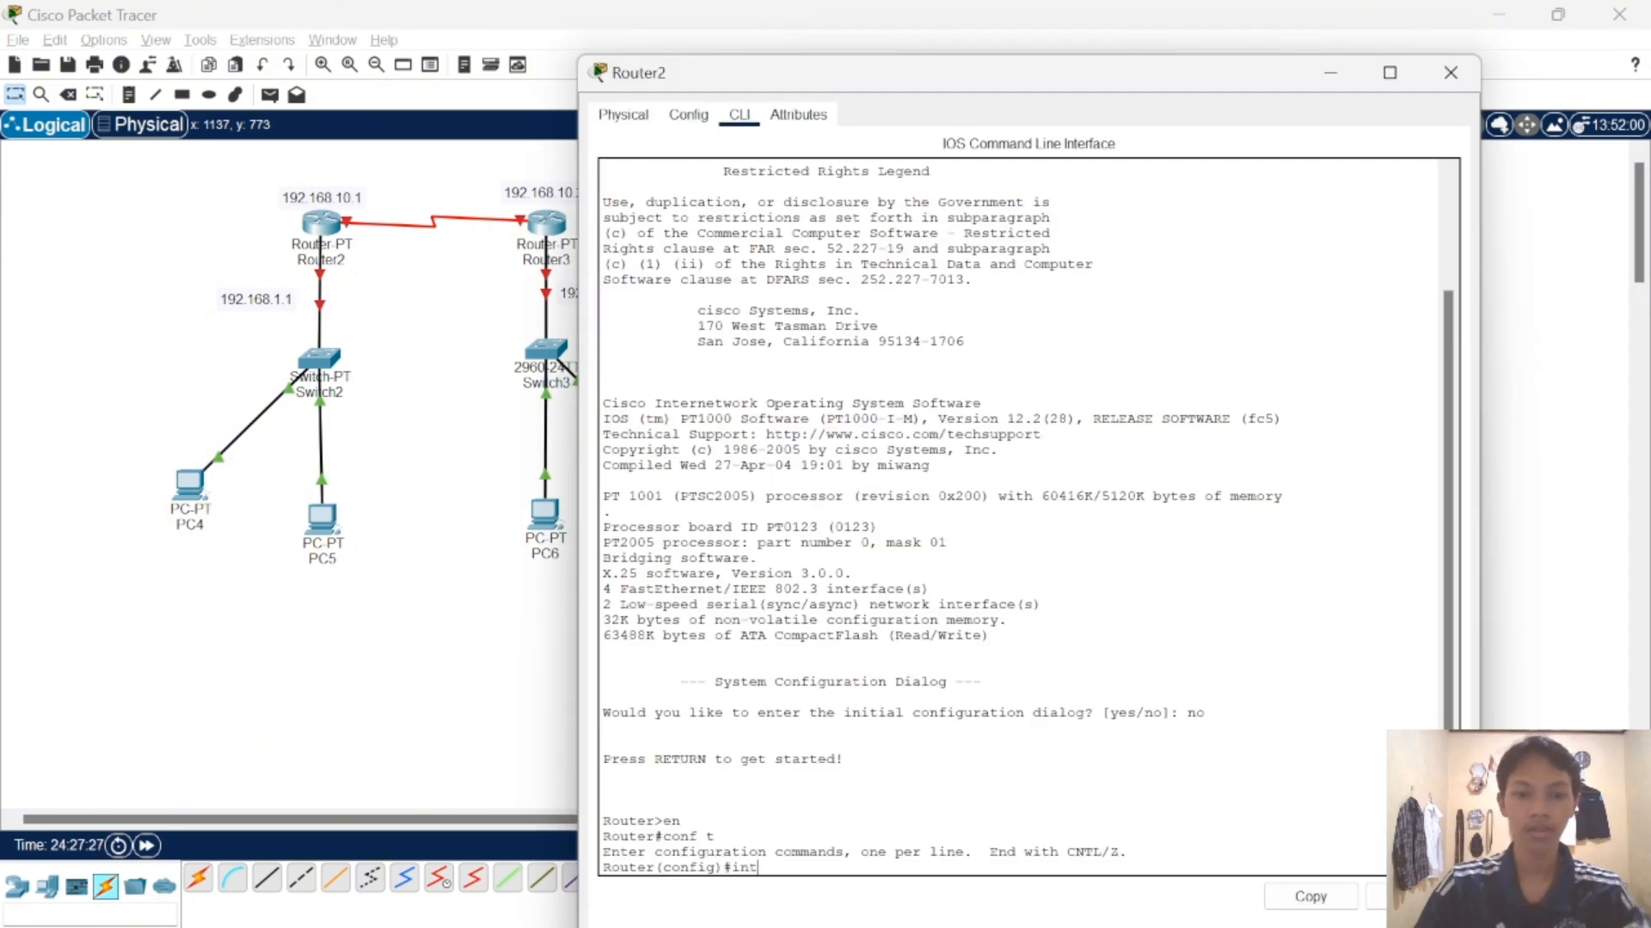
{"action": "type", "text": " se2"}
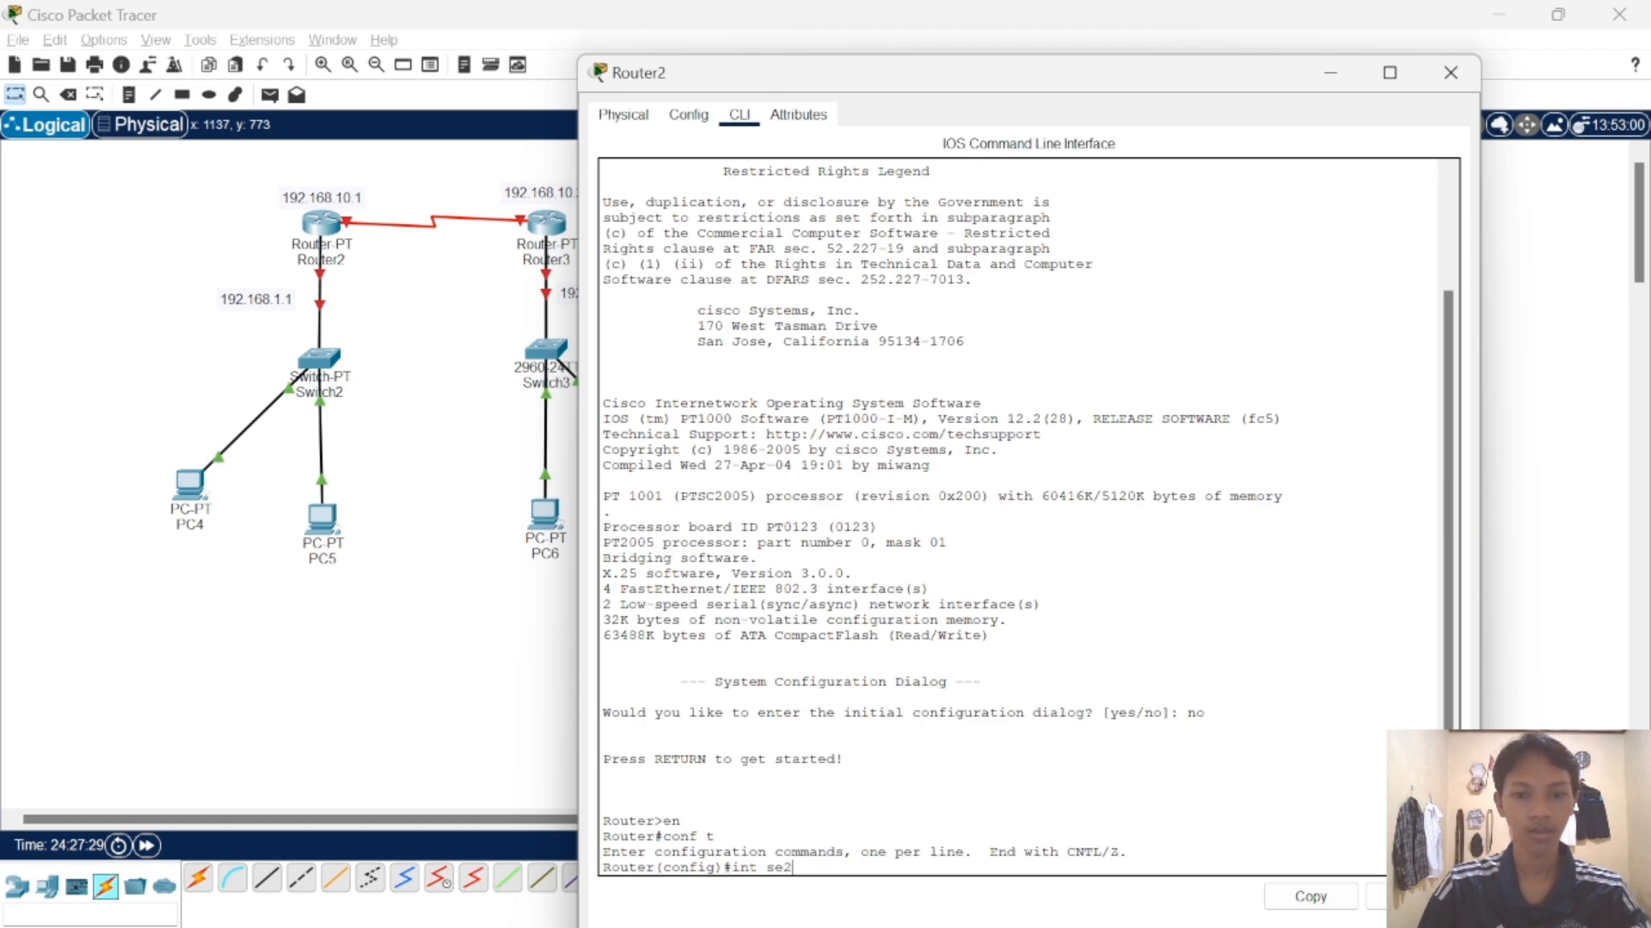
{"action": "type", "text": "/0"}
{"action": "key", "text": "Return"}
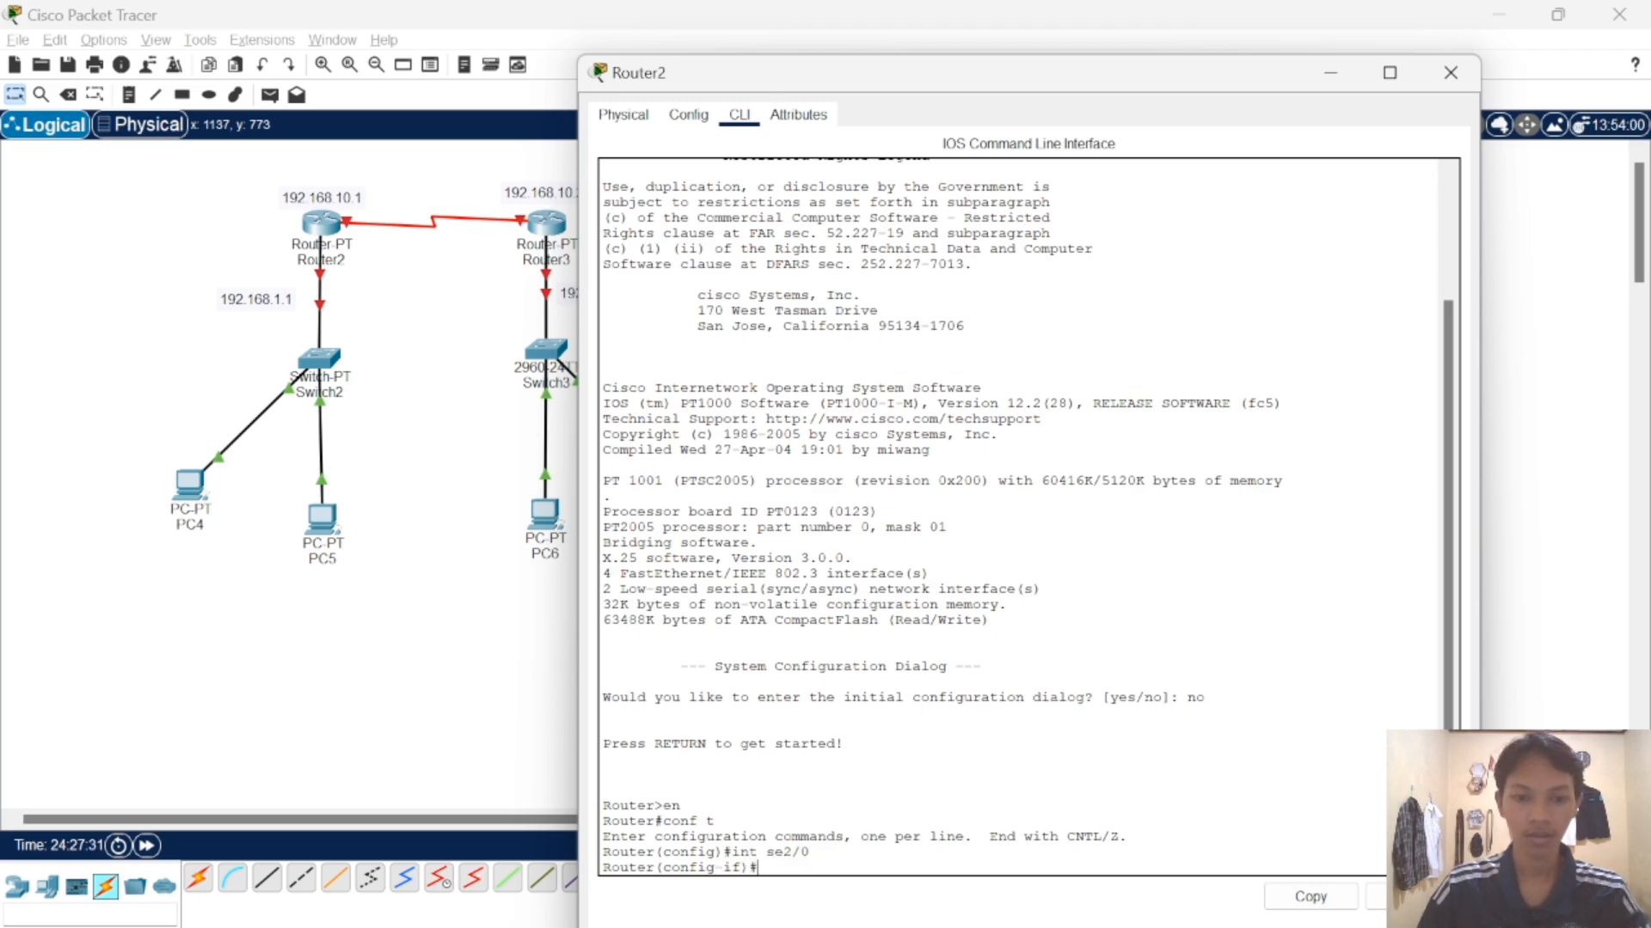
- Assign IP address 192.168.10.1 with subnet mask 255.255.255.0 to Router2's serial interface se2/0
{"action": "type", "text": "ip"}
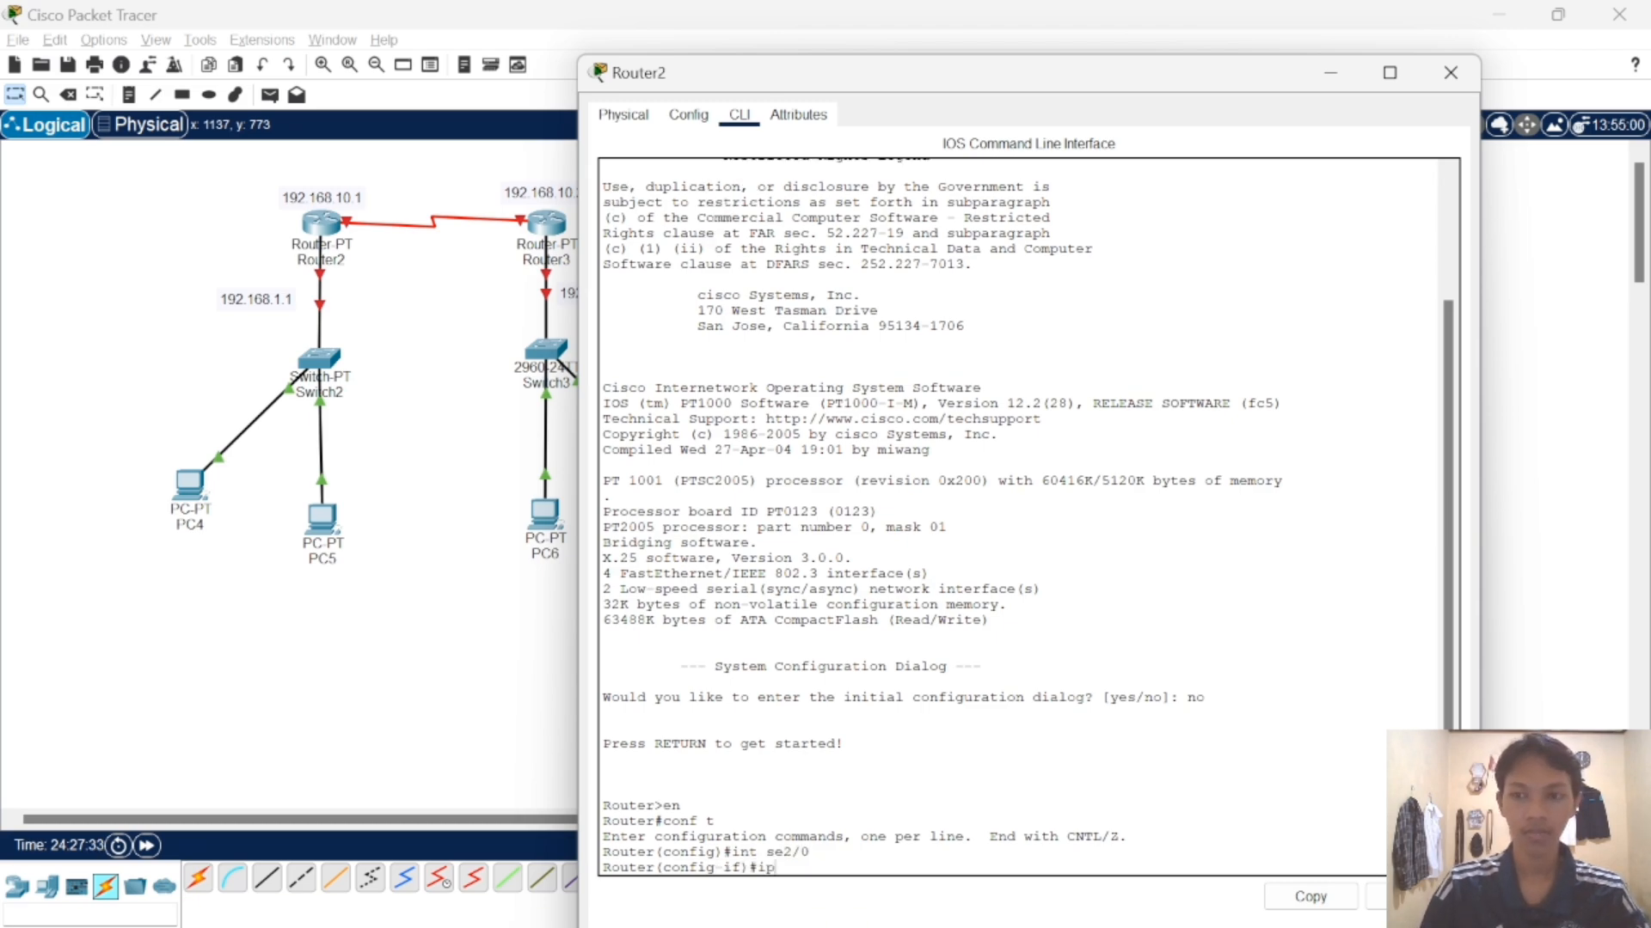
{"action": "type", "text": " add "}
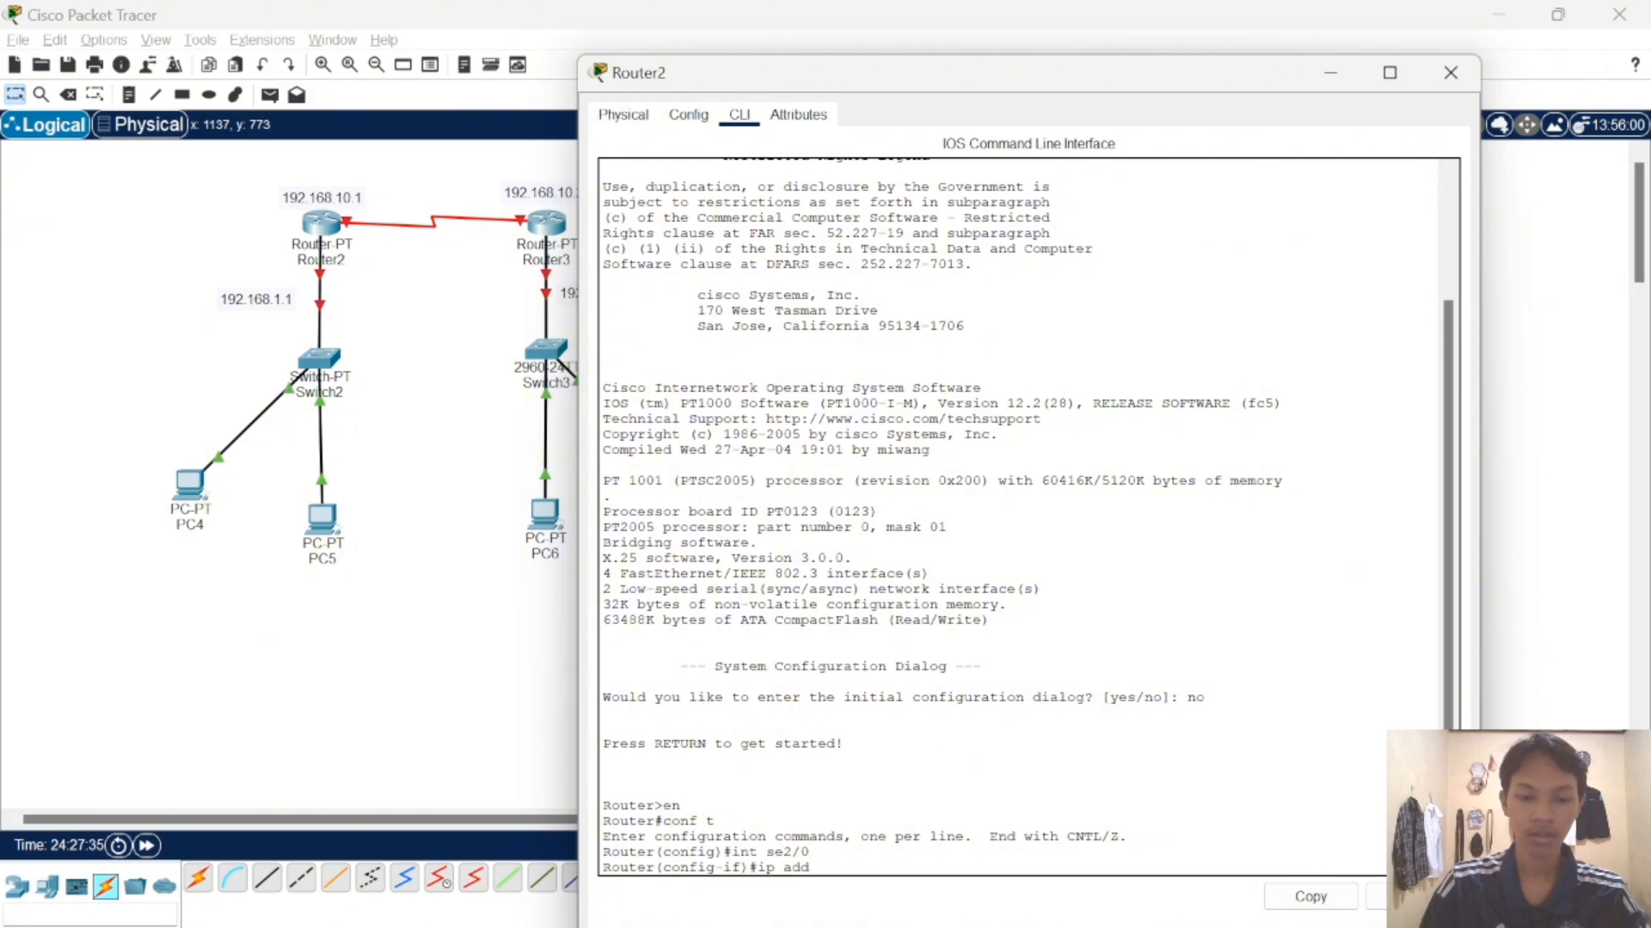
{"action": "type", "text": "192"}
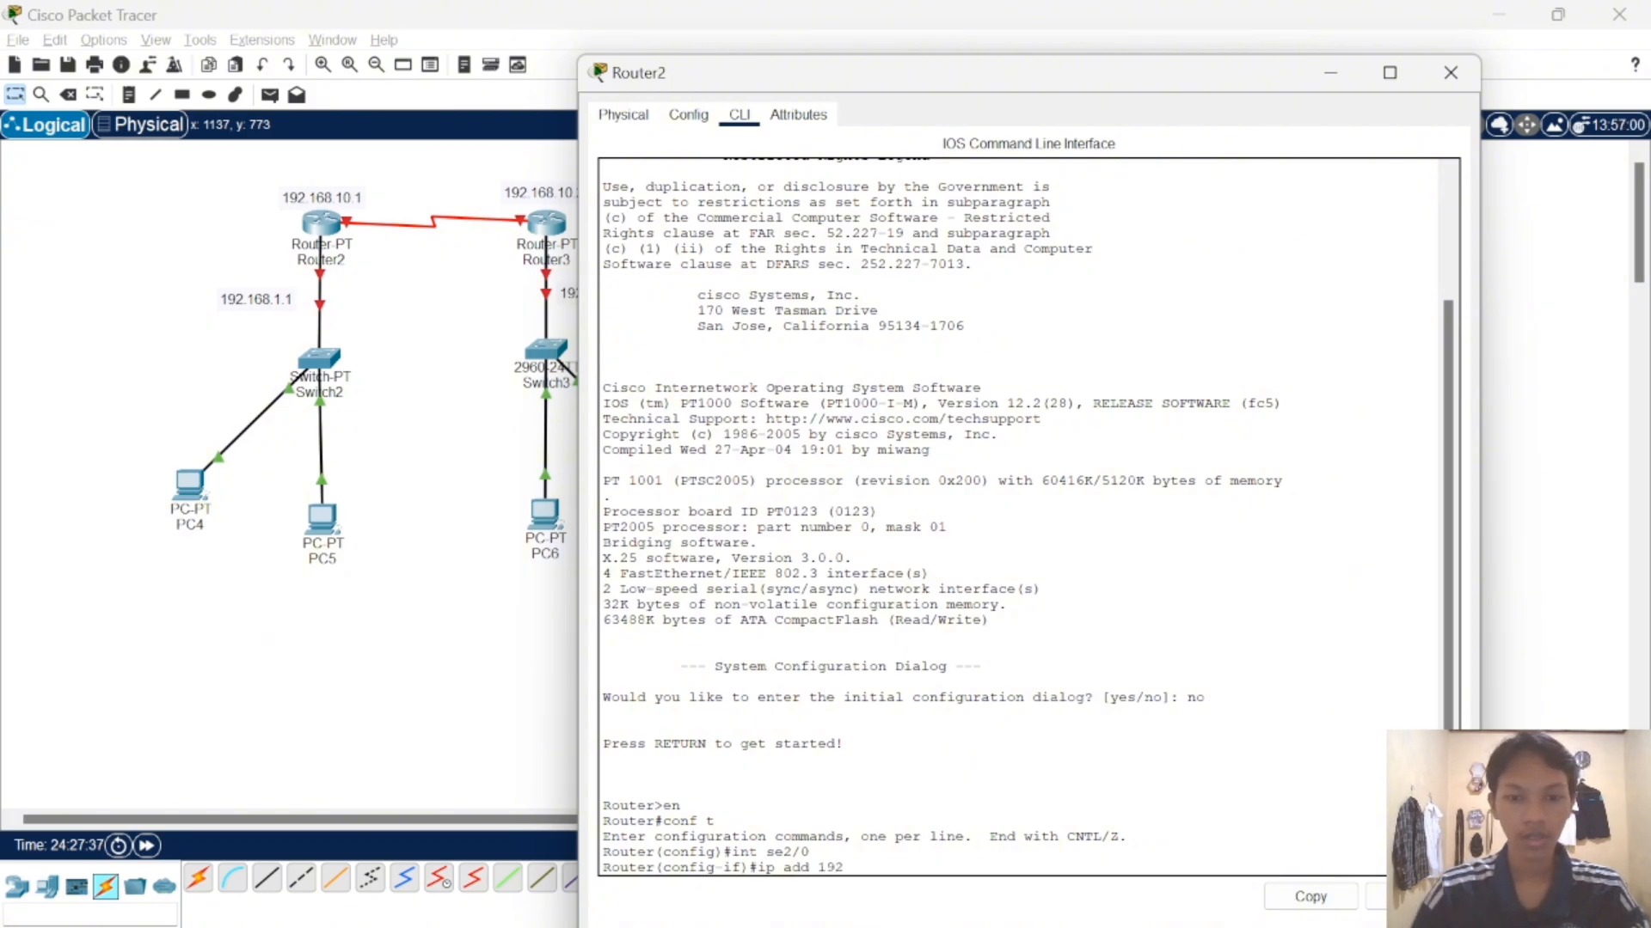
{"action": "type", "text": ".168"}
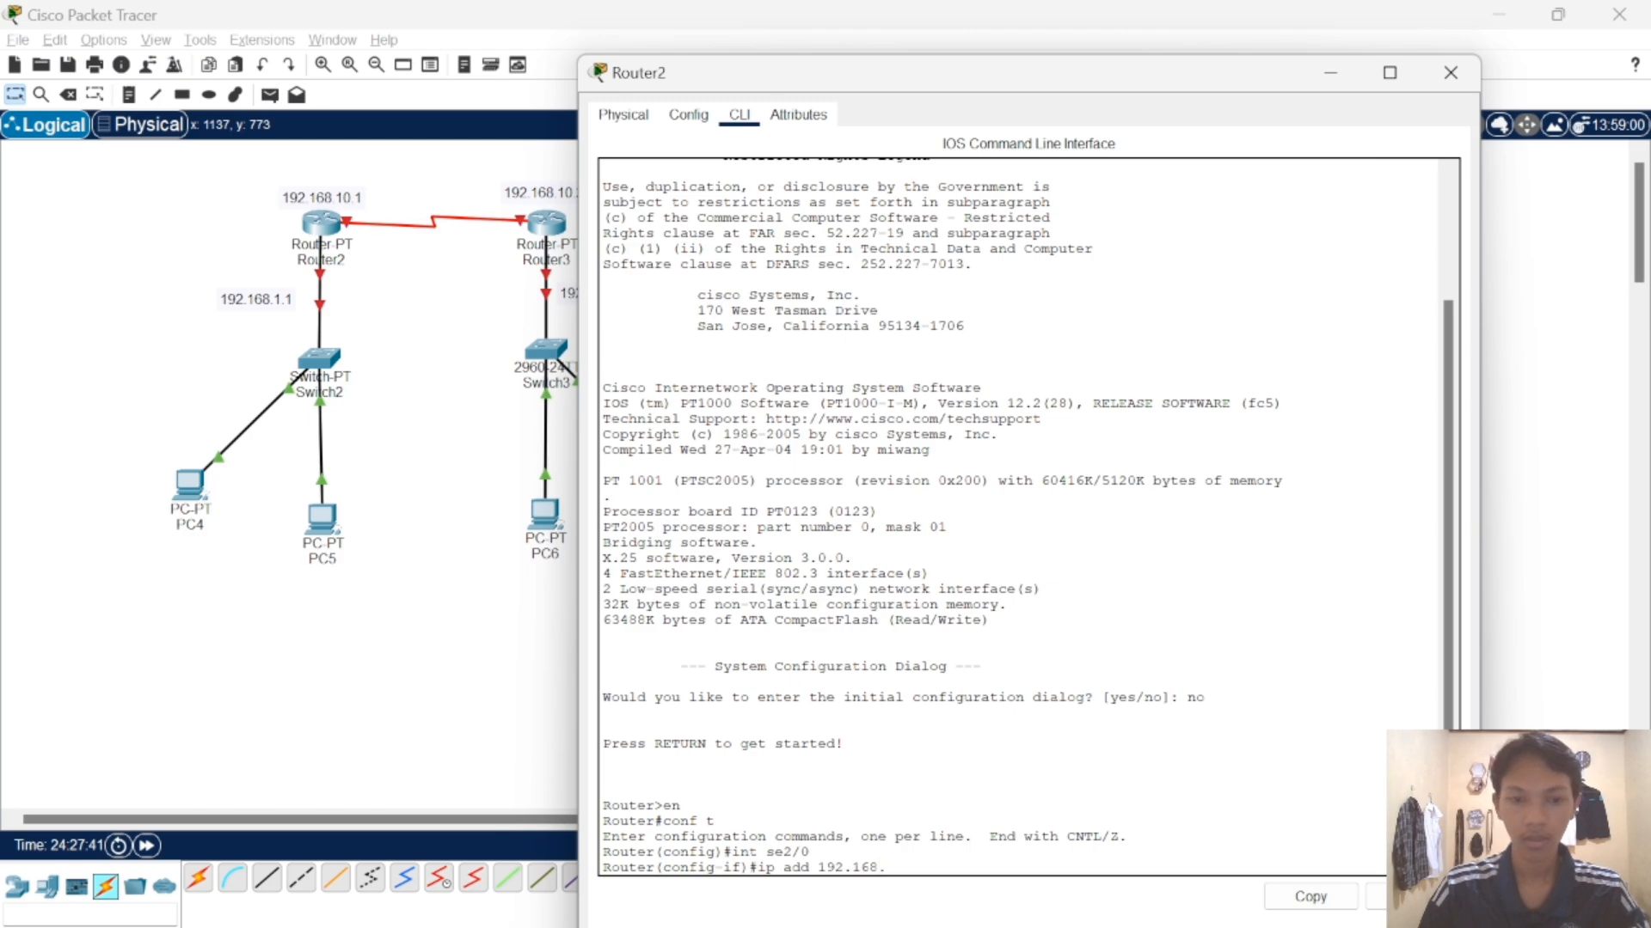
{"action": "type", "text": ".10.1"}
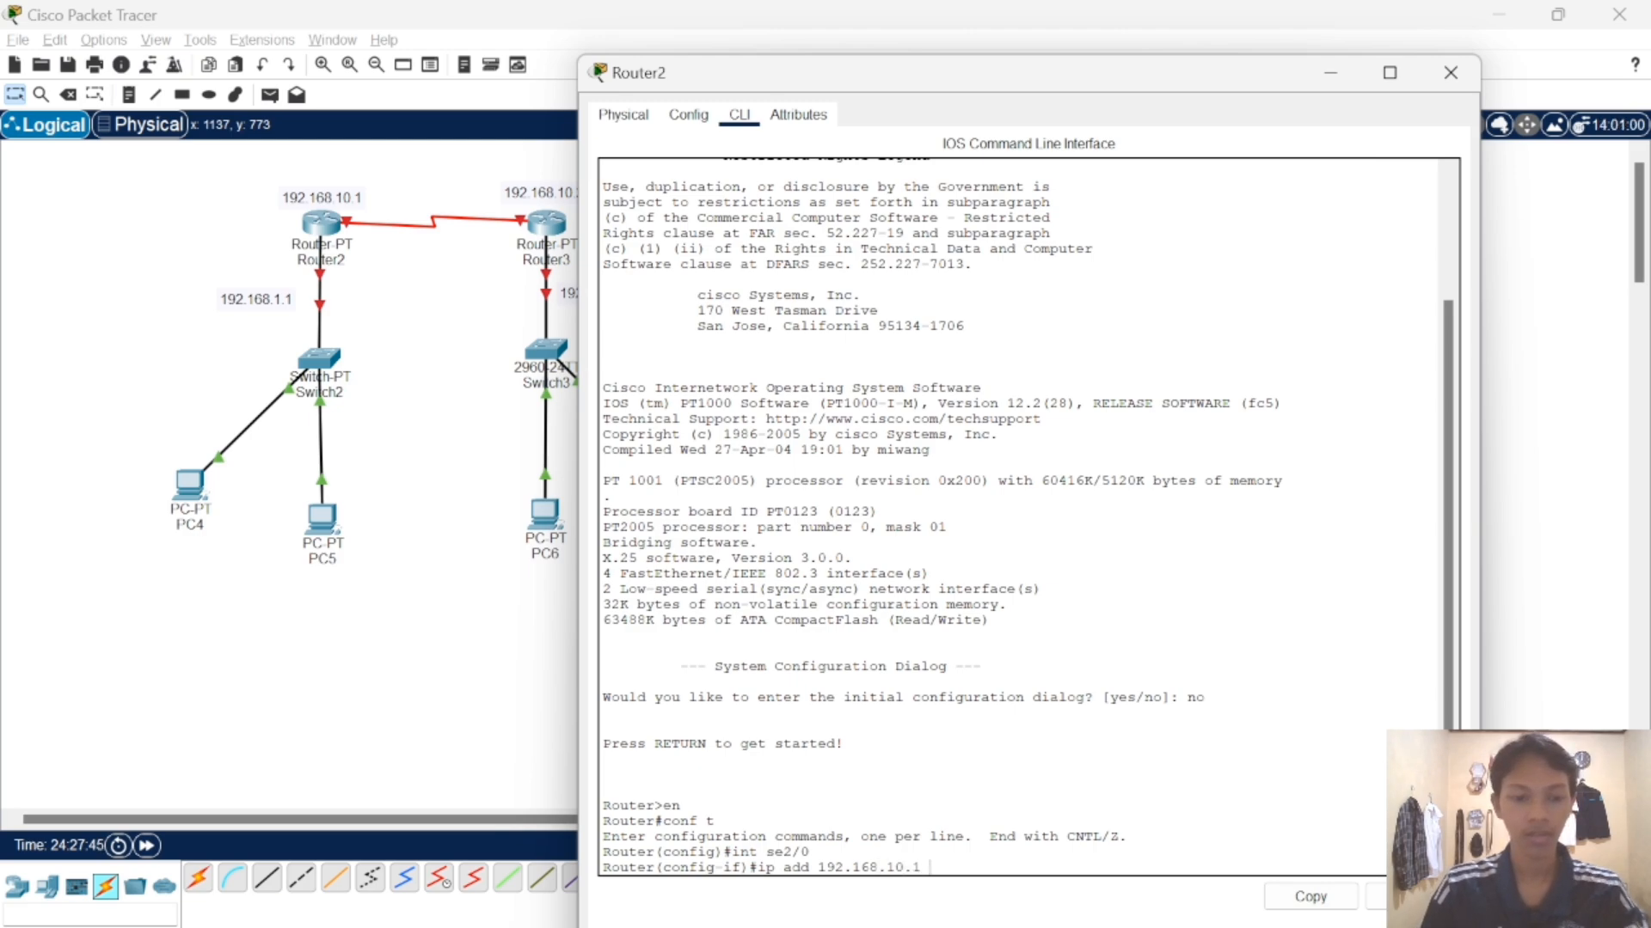
{"action": "type", "text": " 255.2"}
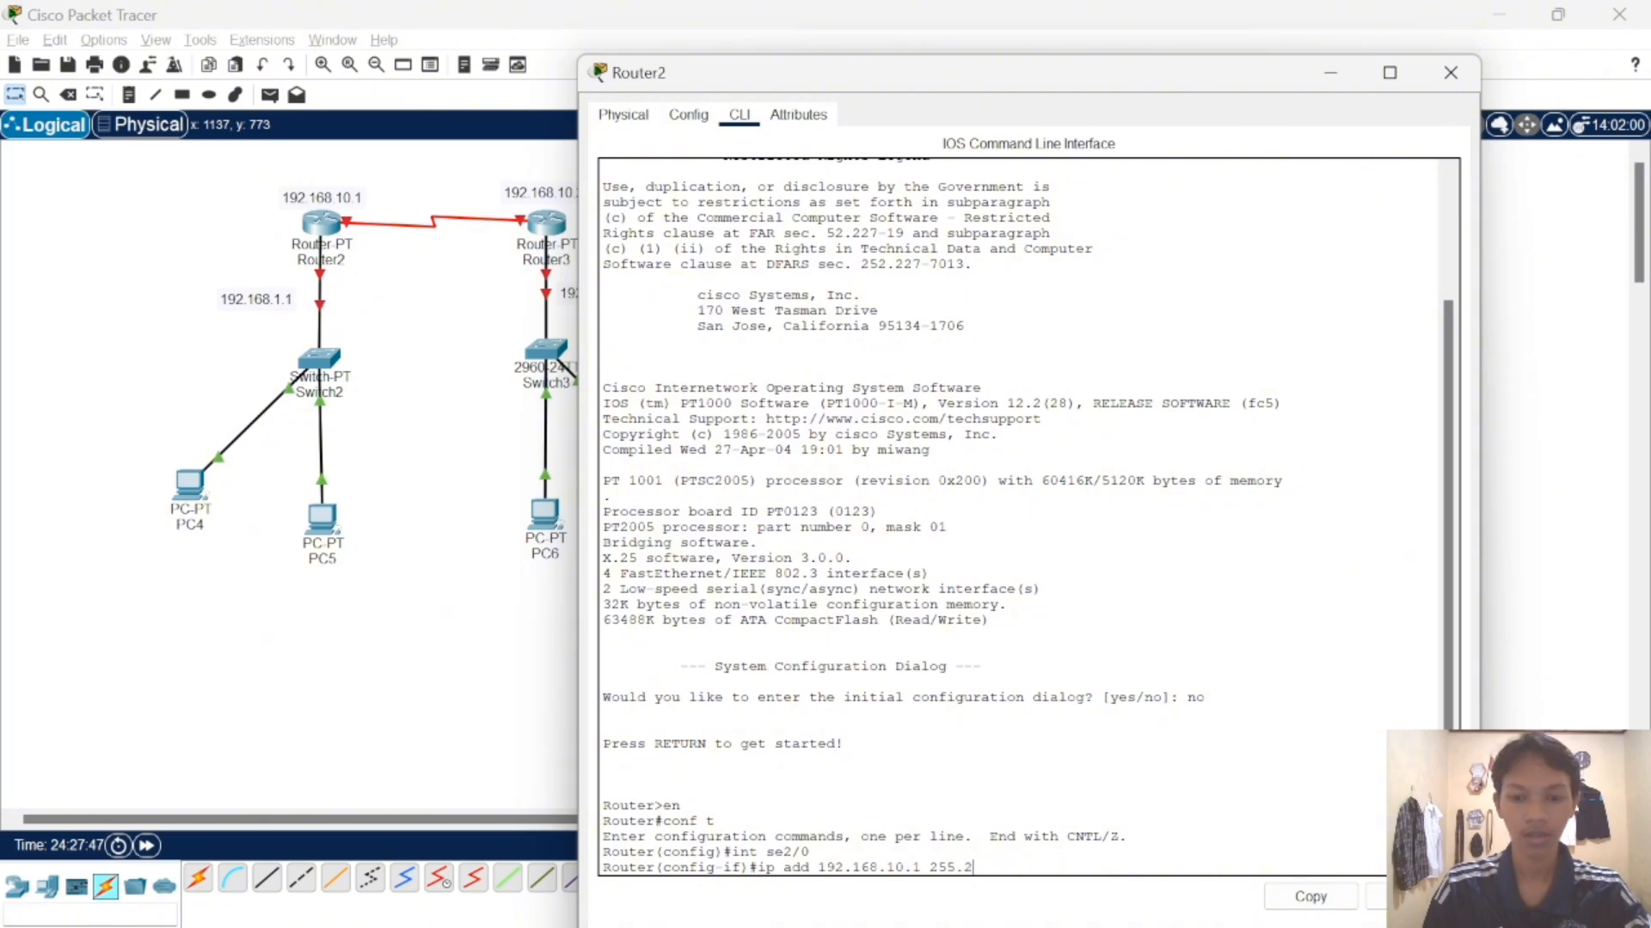
{"action": "type", "text": "55.255."}
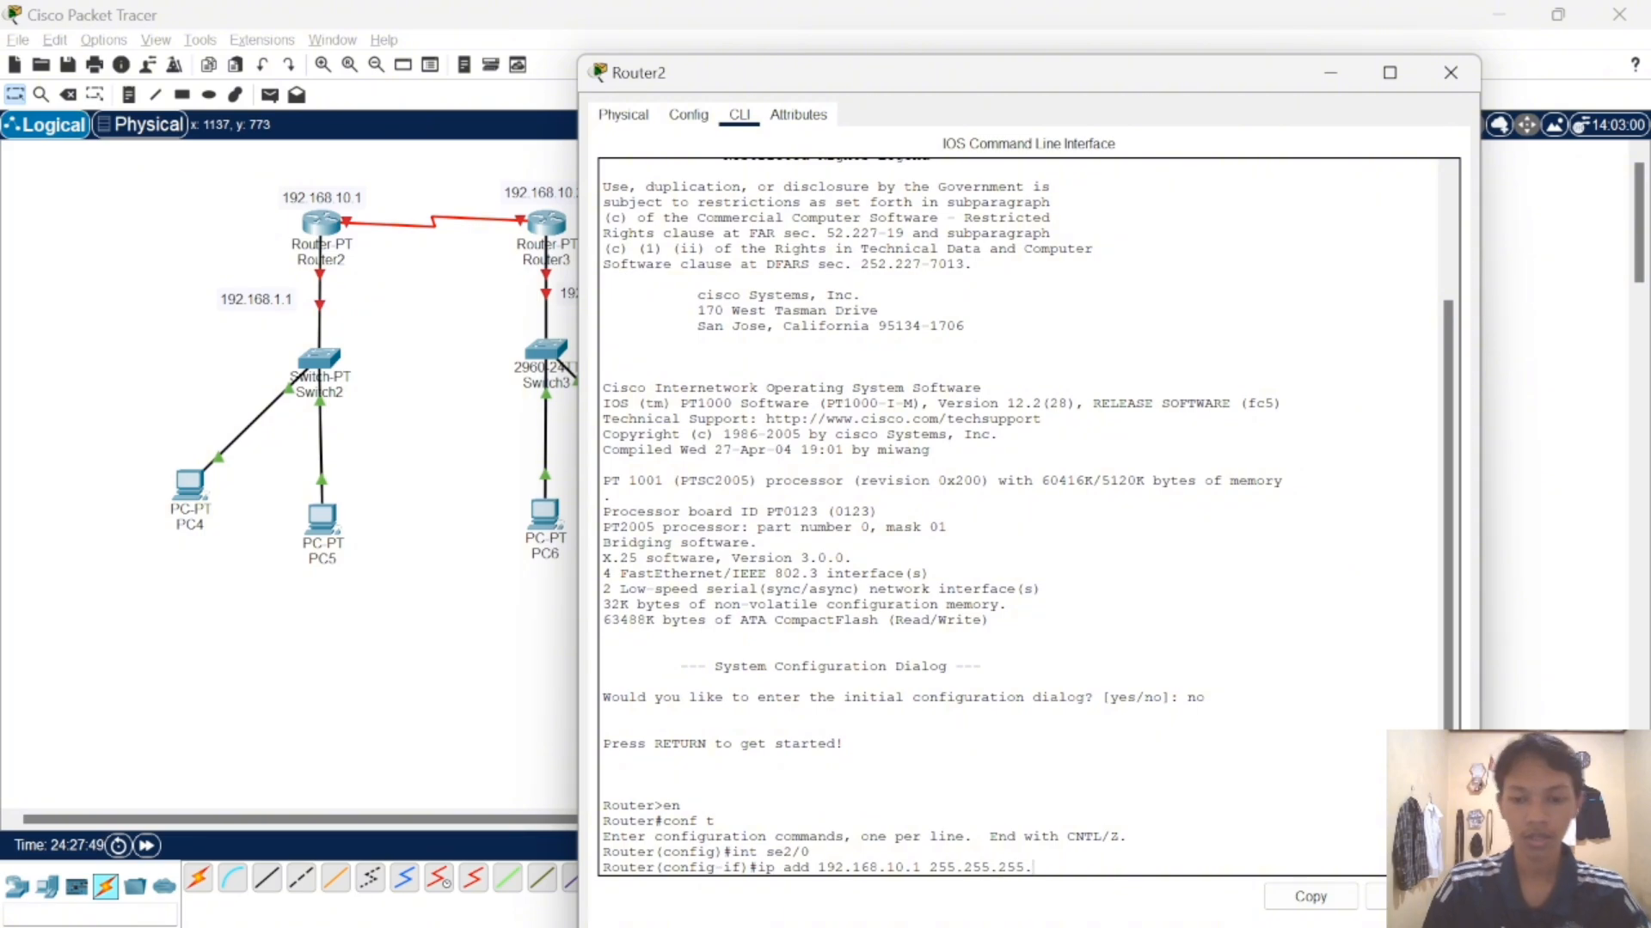
{"action": "type", "text": "0"}
{"action": "key", "text": "Return"}
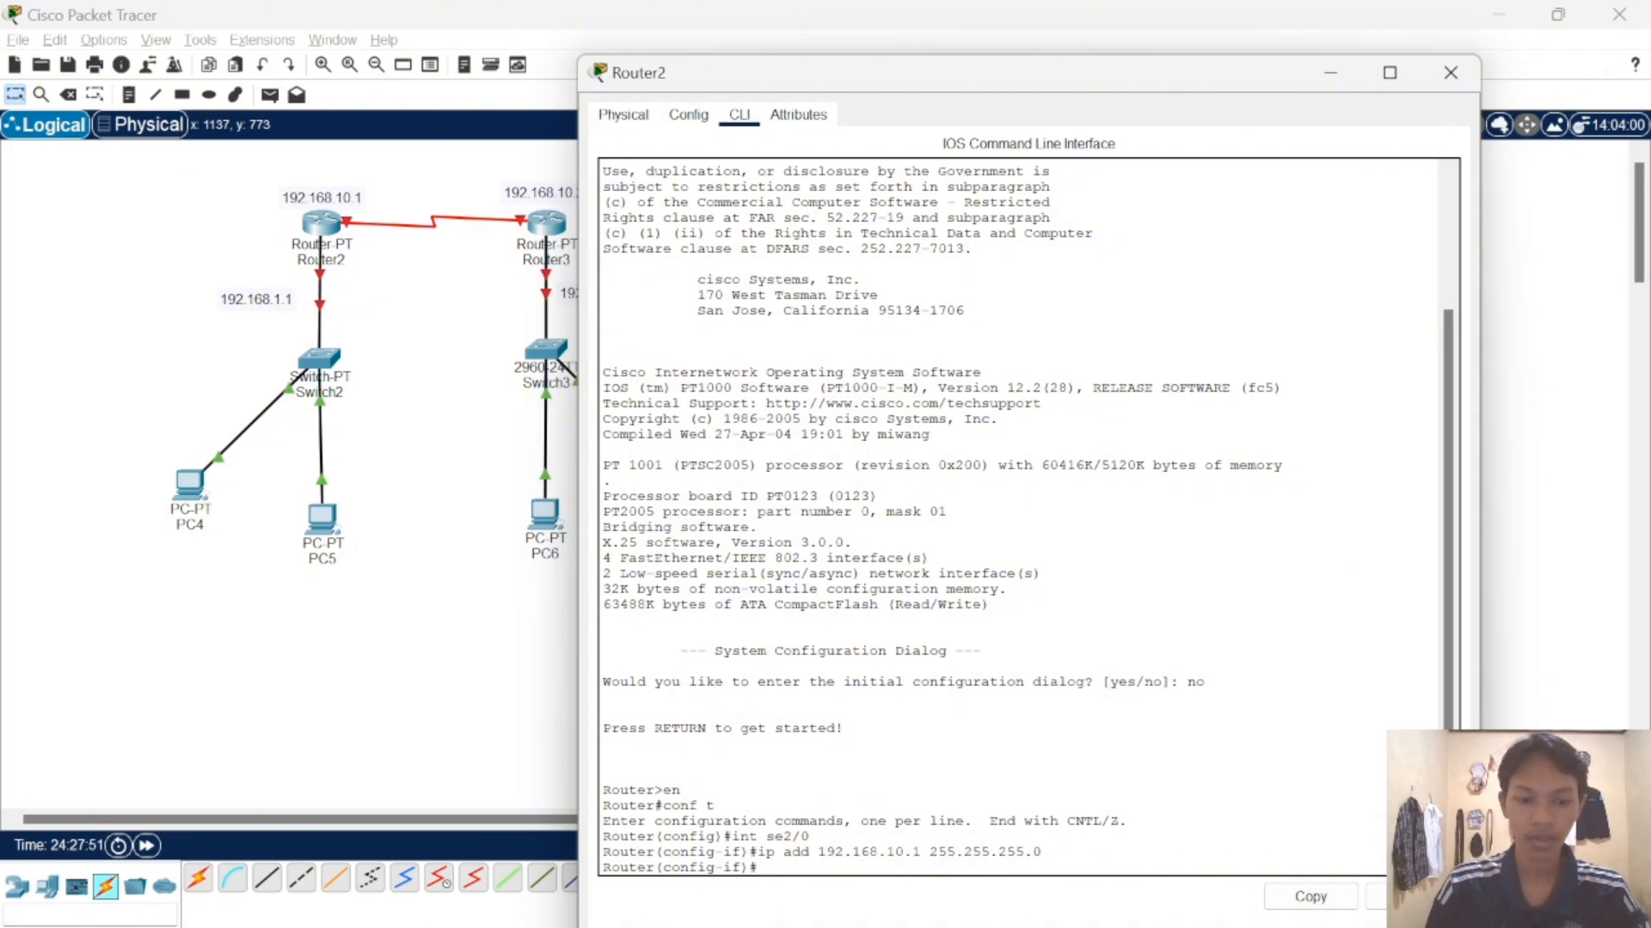
- Enable interface se2/0 with no sh and return to global configuration mode with ex
{"action": "type", "text": "no sh"}
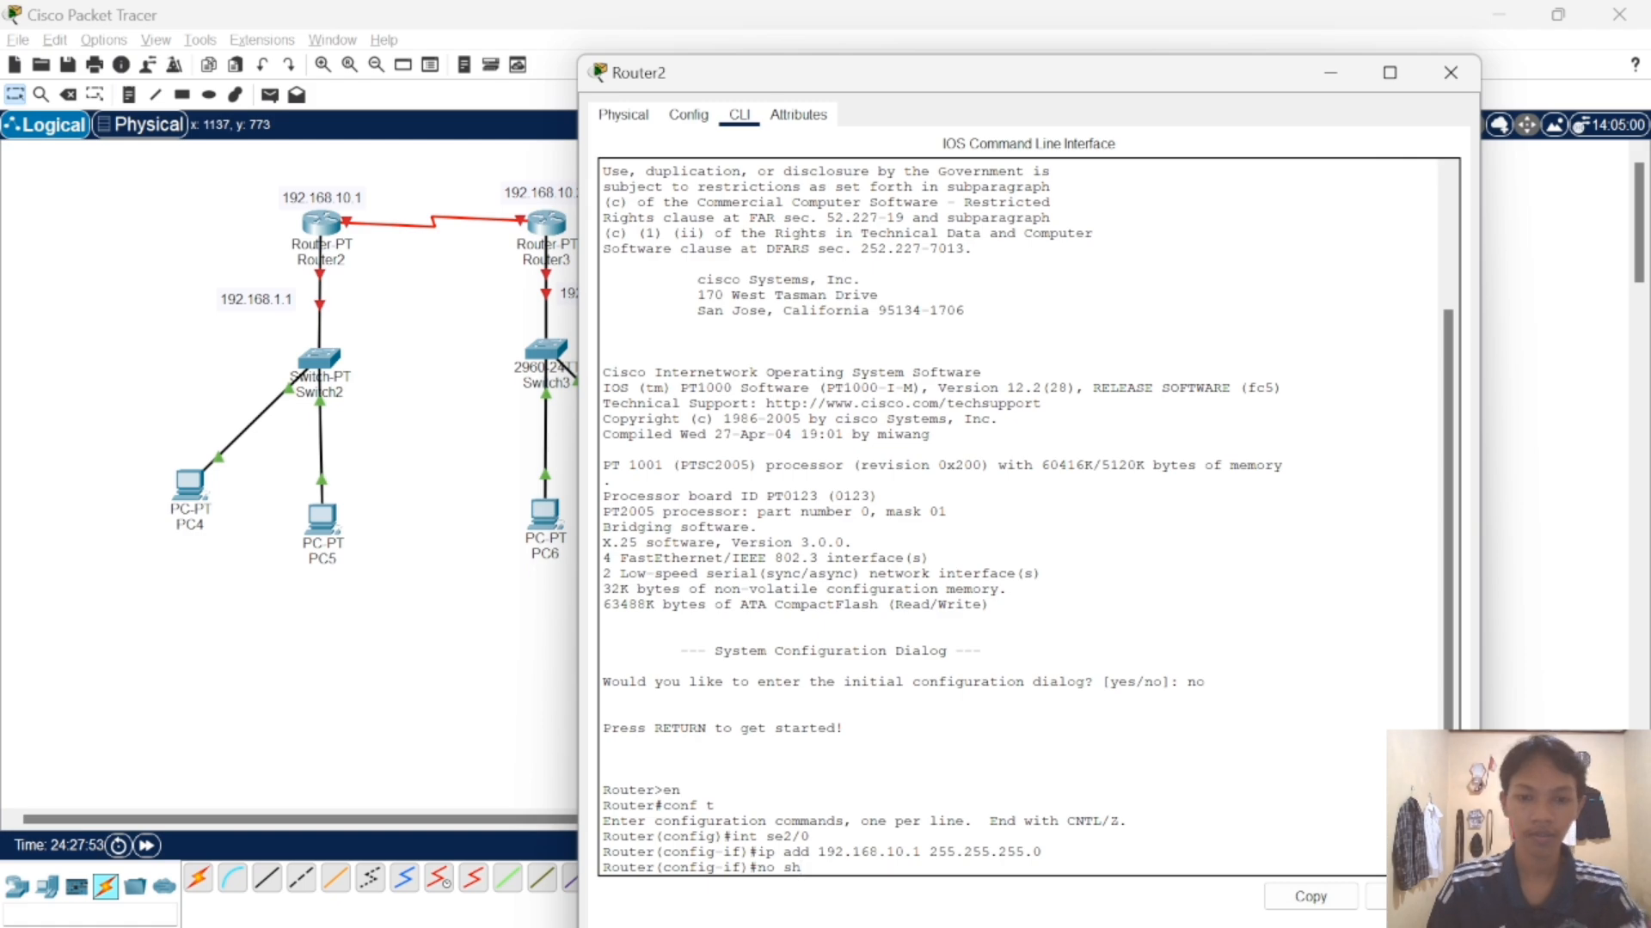
{"action": "key", "text": "Return"}
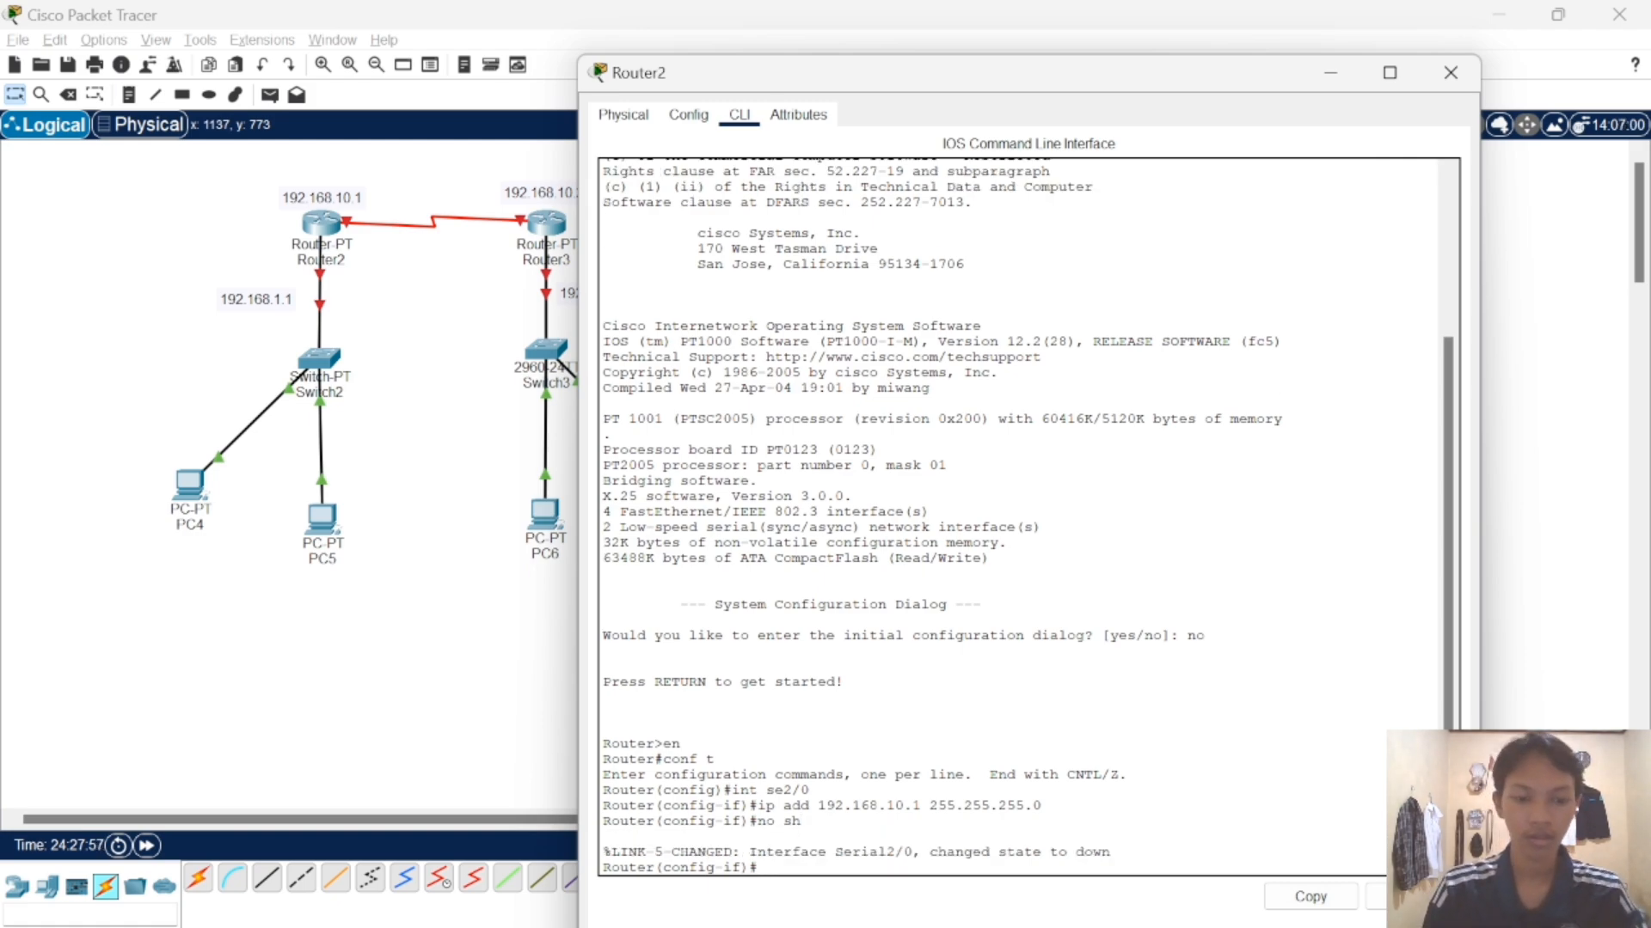
{"action": "type", "text": "ex"}
{"action": "key", "text": "Return"}
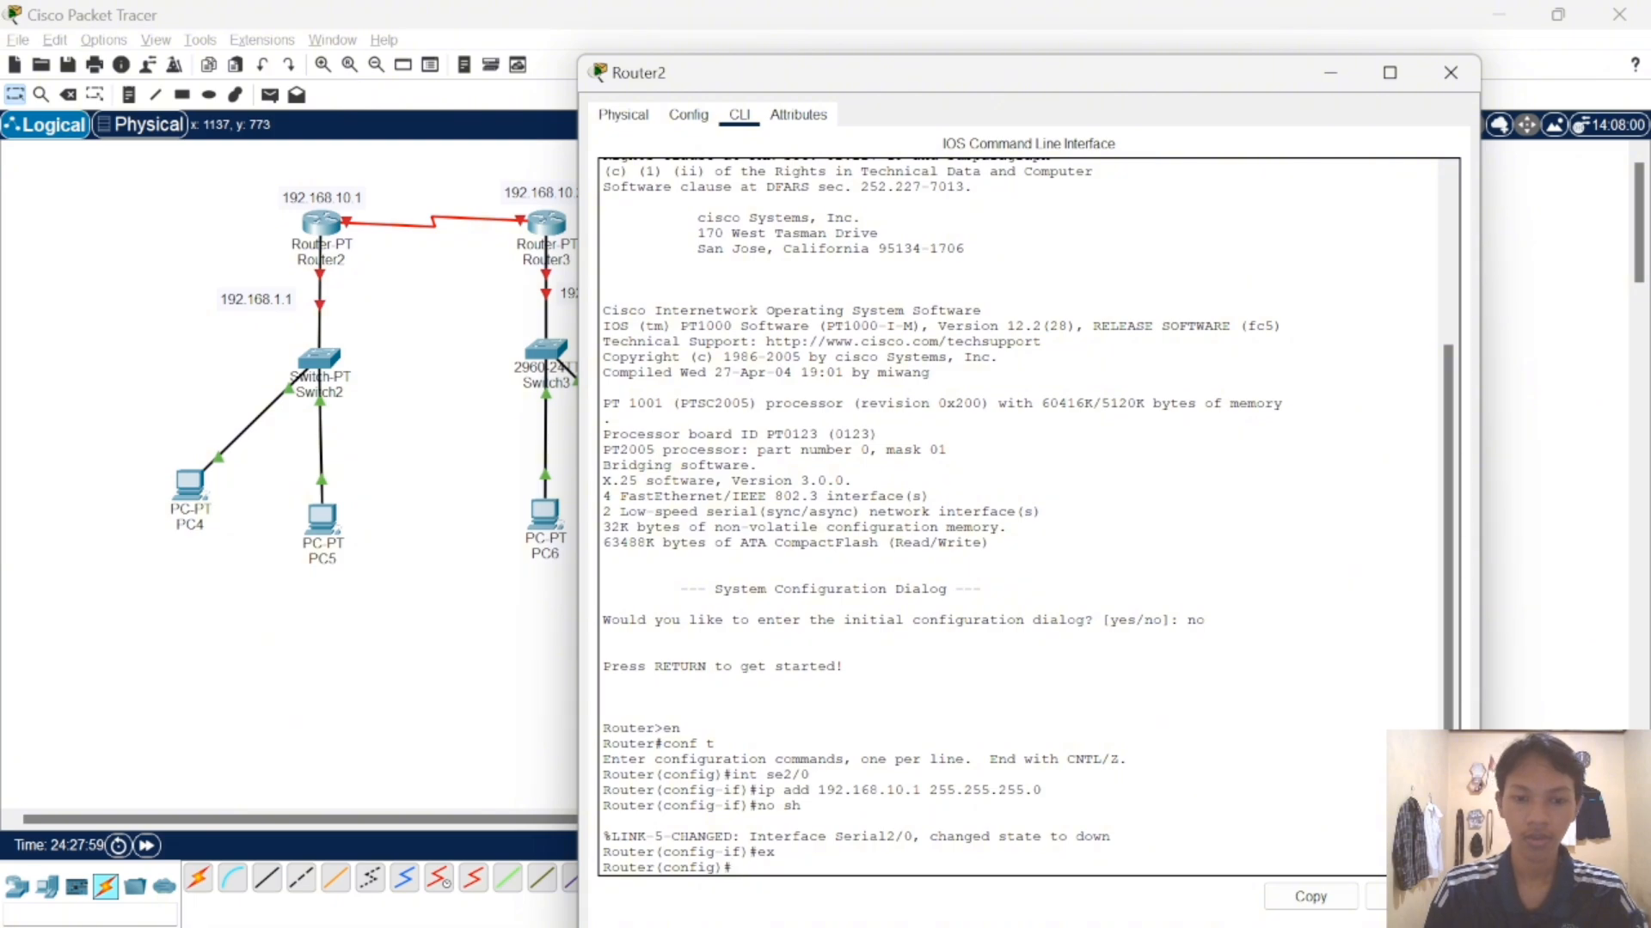
- Enter Router2's interface fa0/0 and assign it IP address 192.168.1.1 with subnet mask 255.255.255.0
{"action": "type", "text": "int f"}
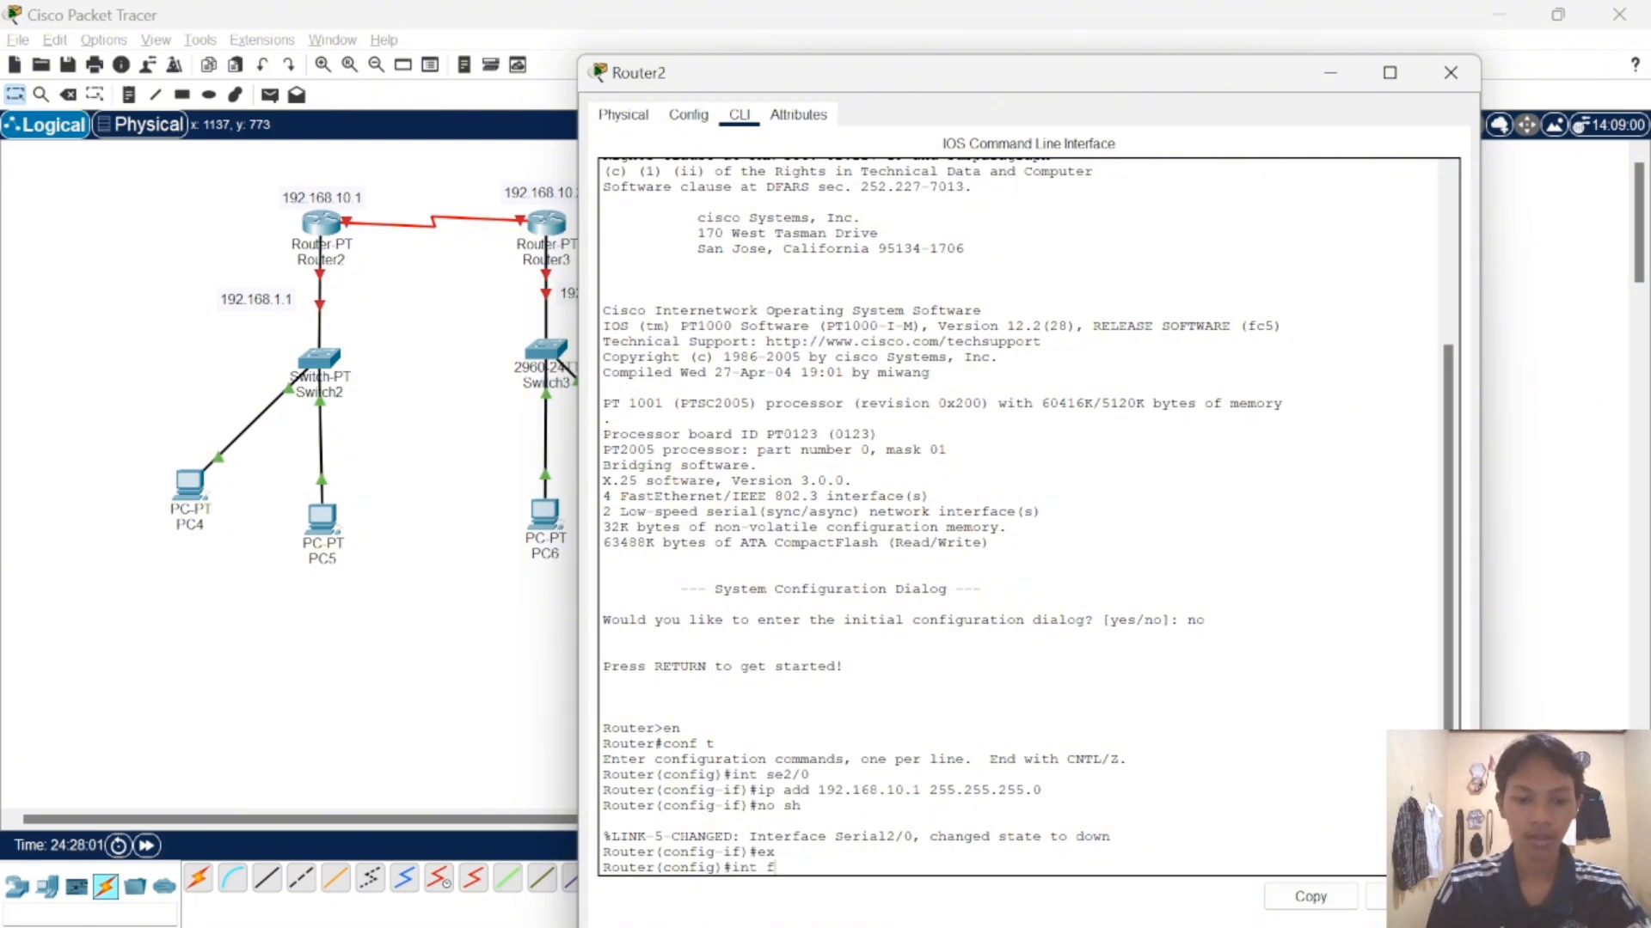
{"action": "type", "text": "a0/0"}
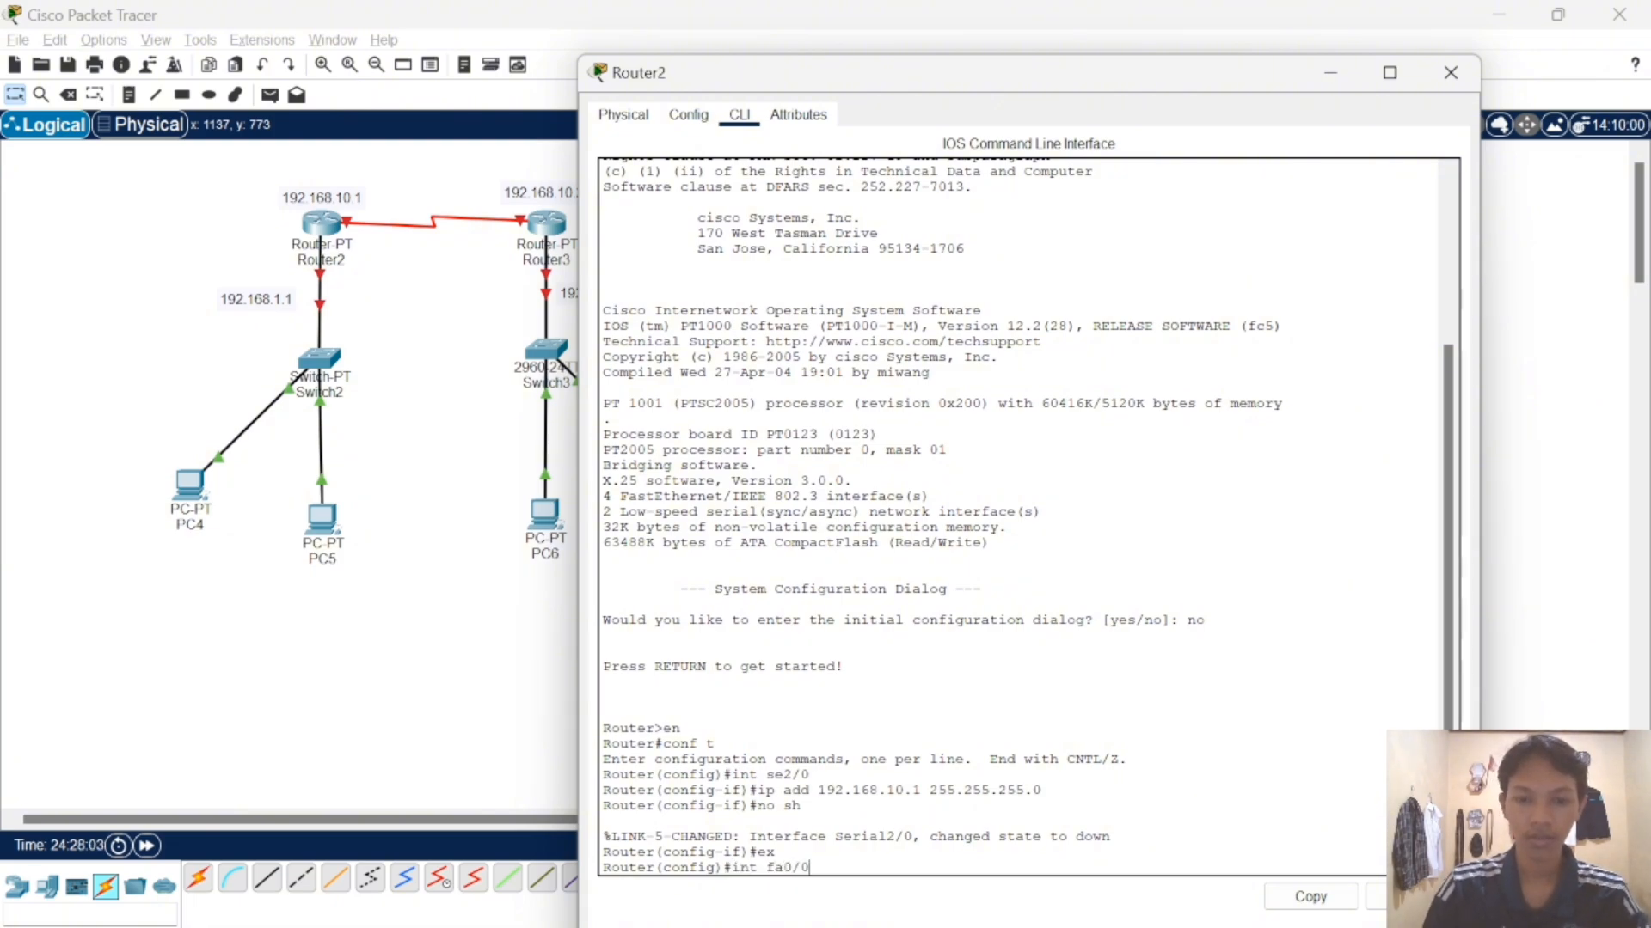
{"action": "key", "text": "Return"}
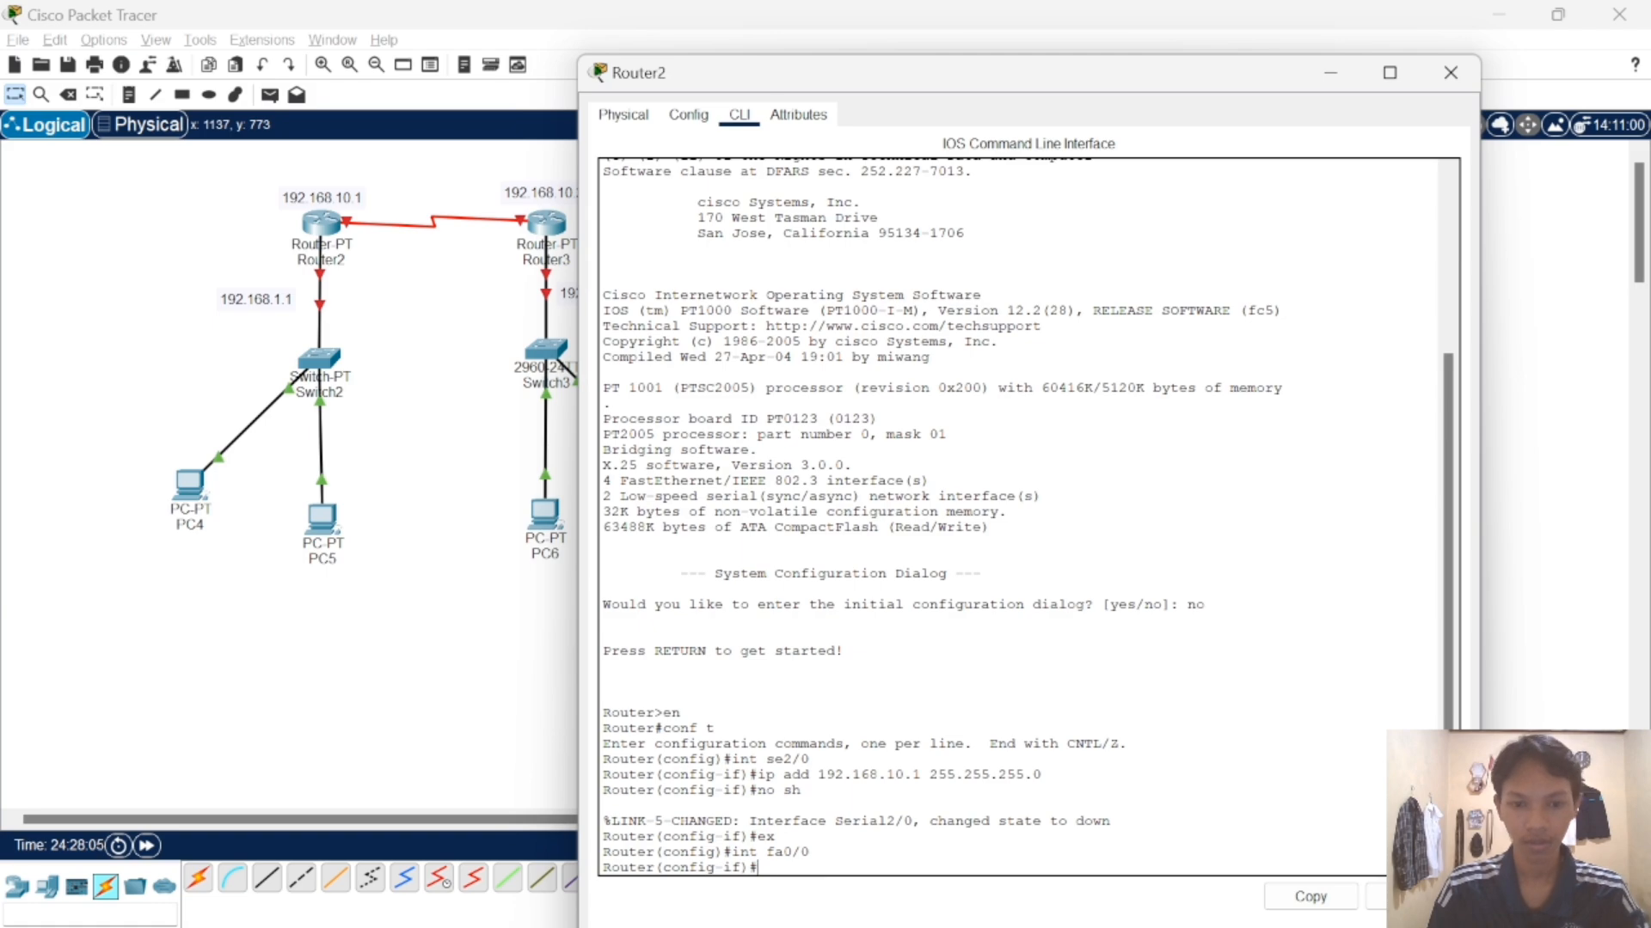
{"action": "type", "text": "ip a"}
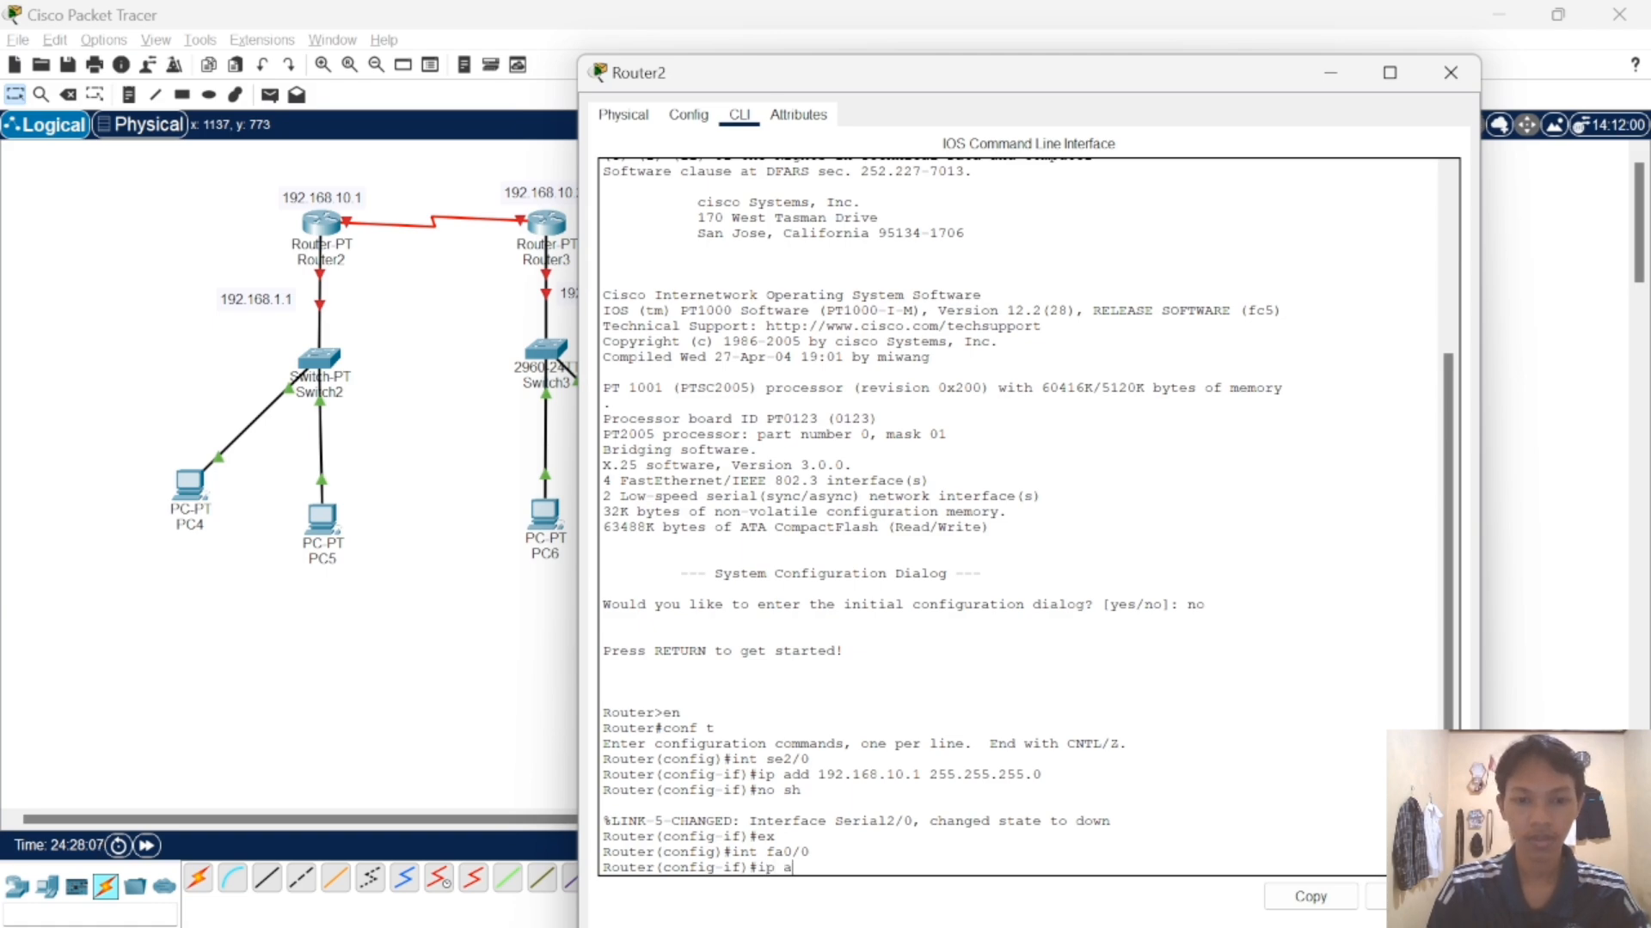
{"action": "type", "text": "dd 192"}
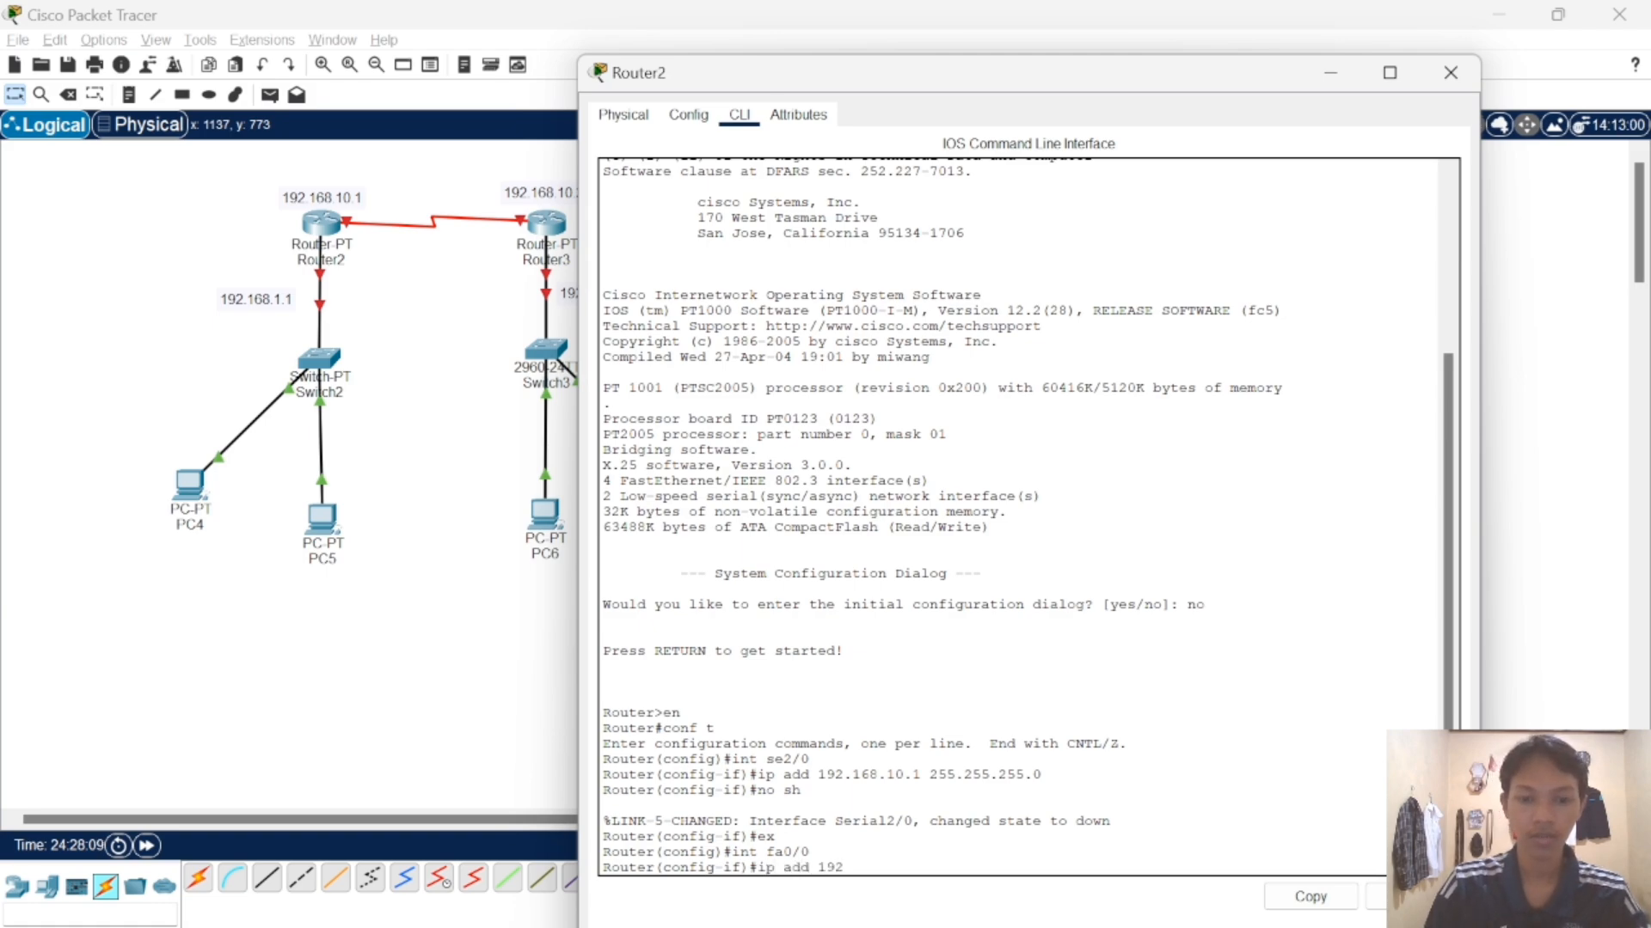
{"action": "type", "text": ".168"}
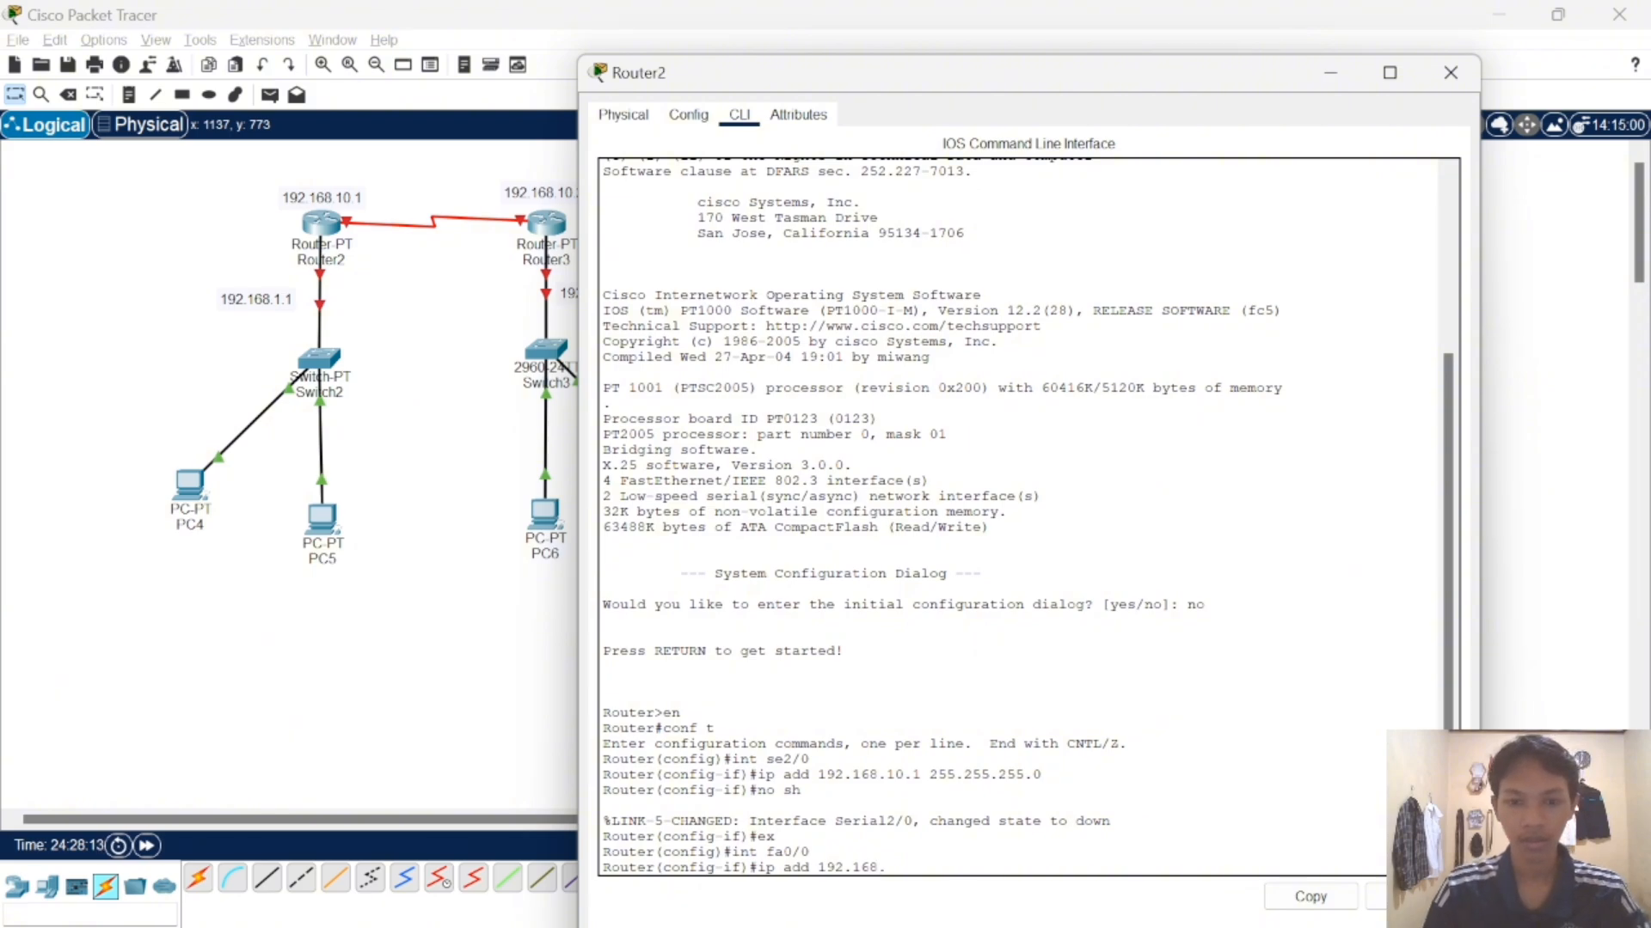
{"action": "type", "text": ".1"}
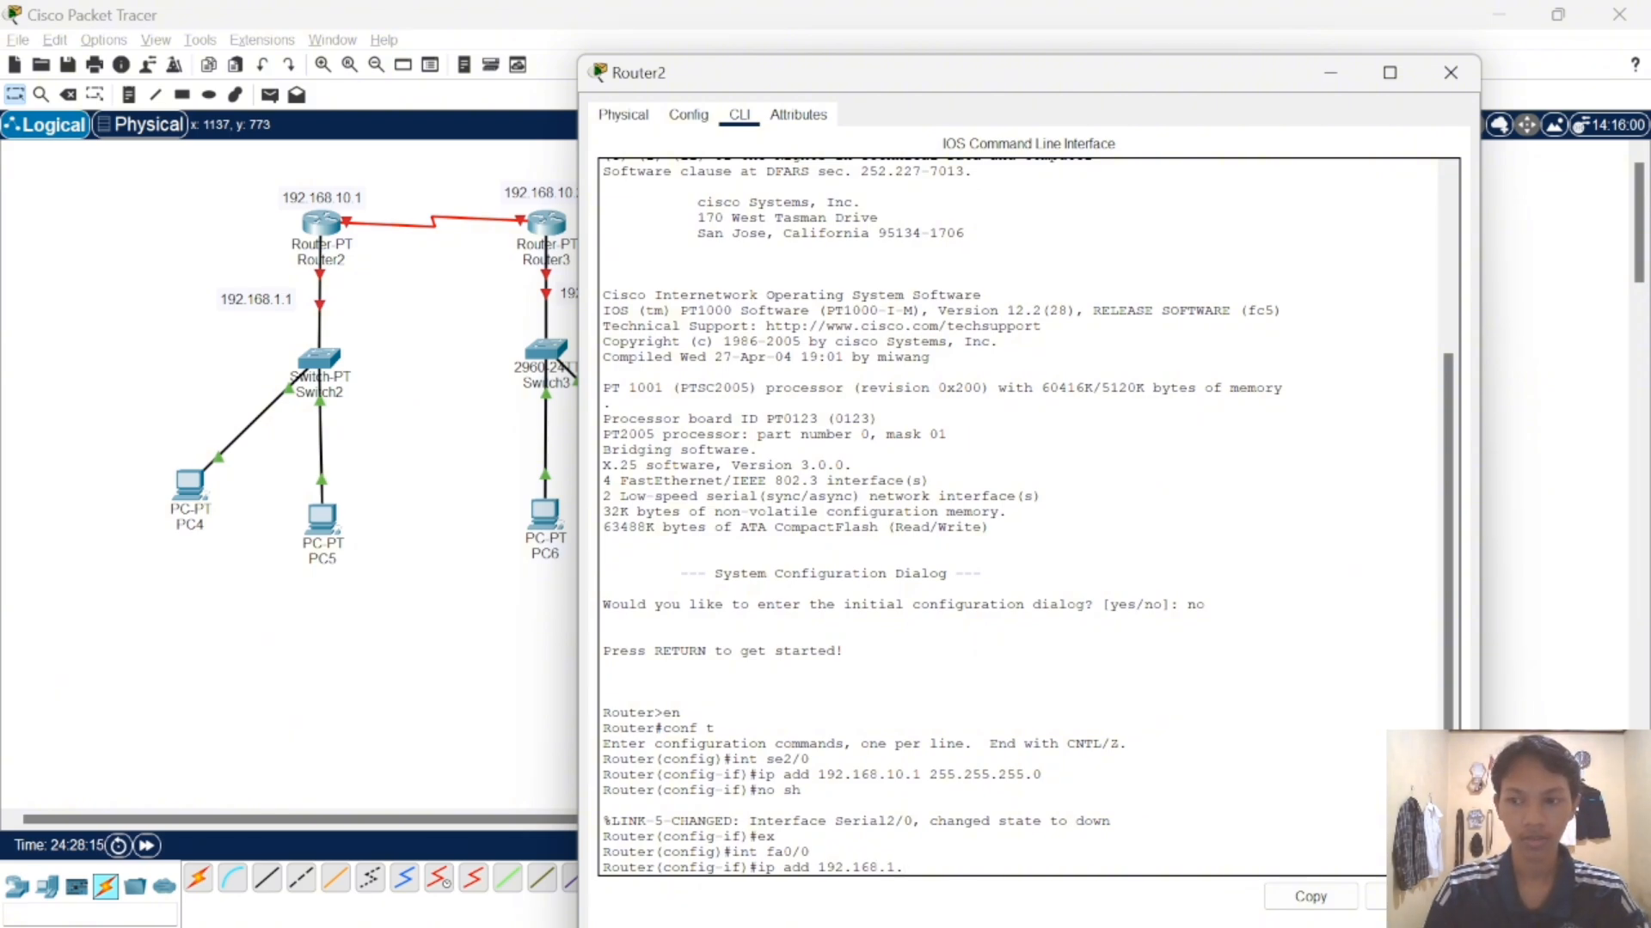
{"action": "type", "text": ".1 "}
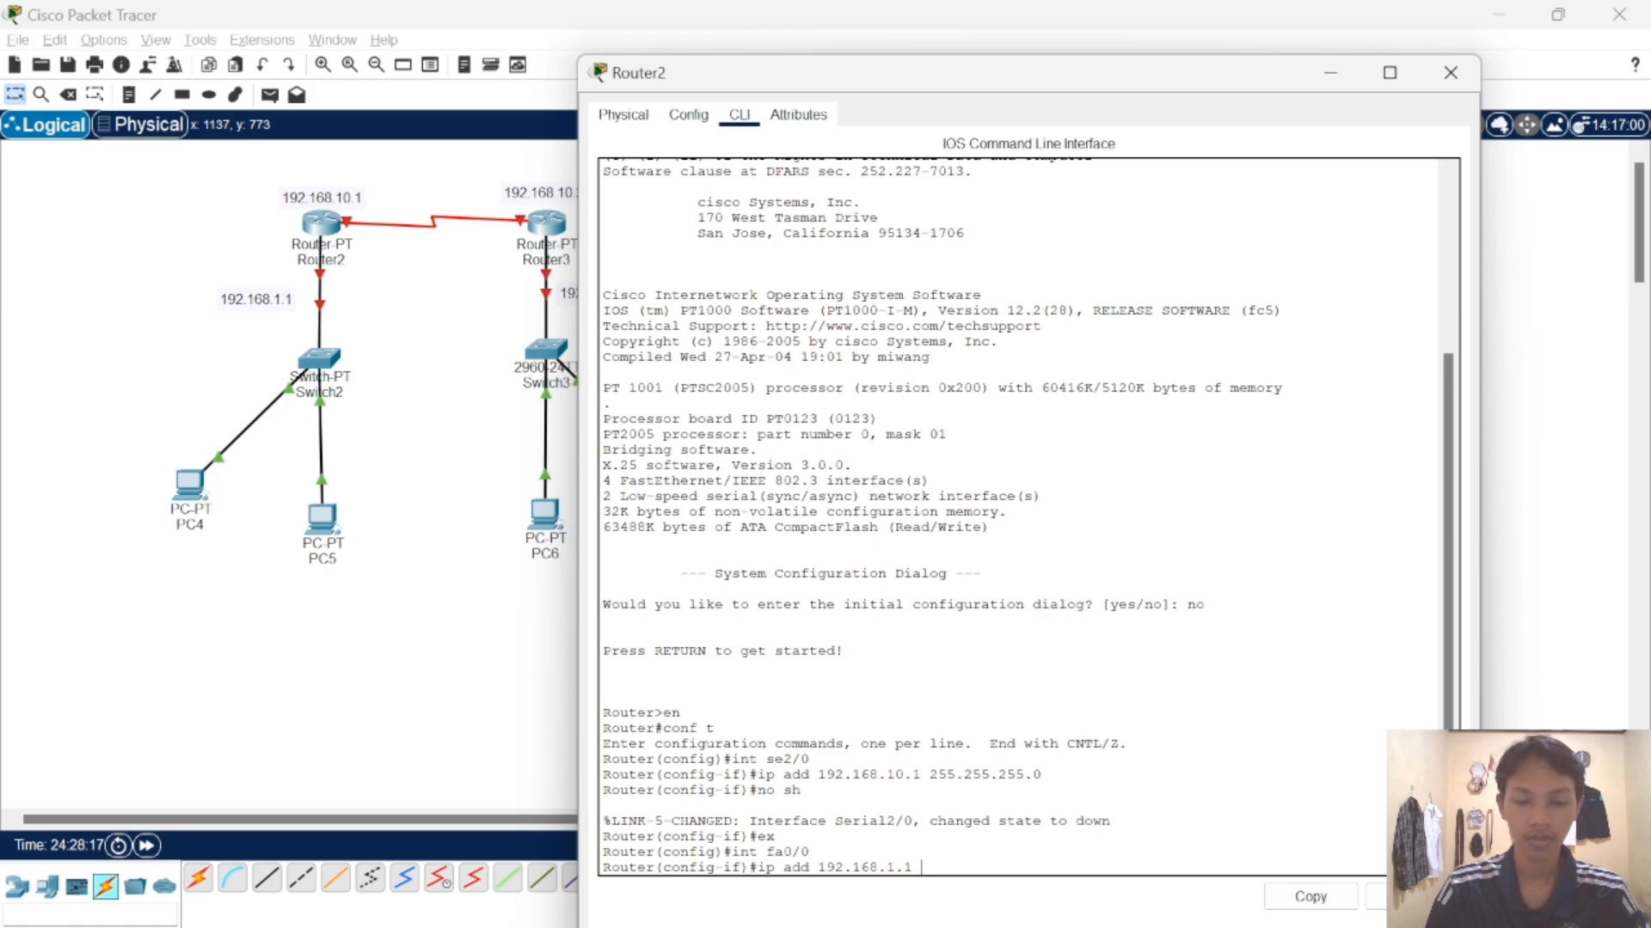
{"action": "type", "text": "2"}
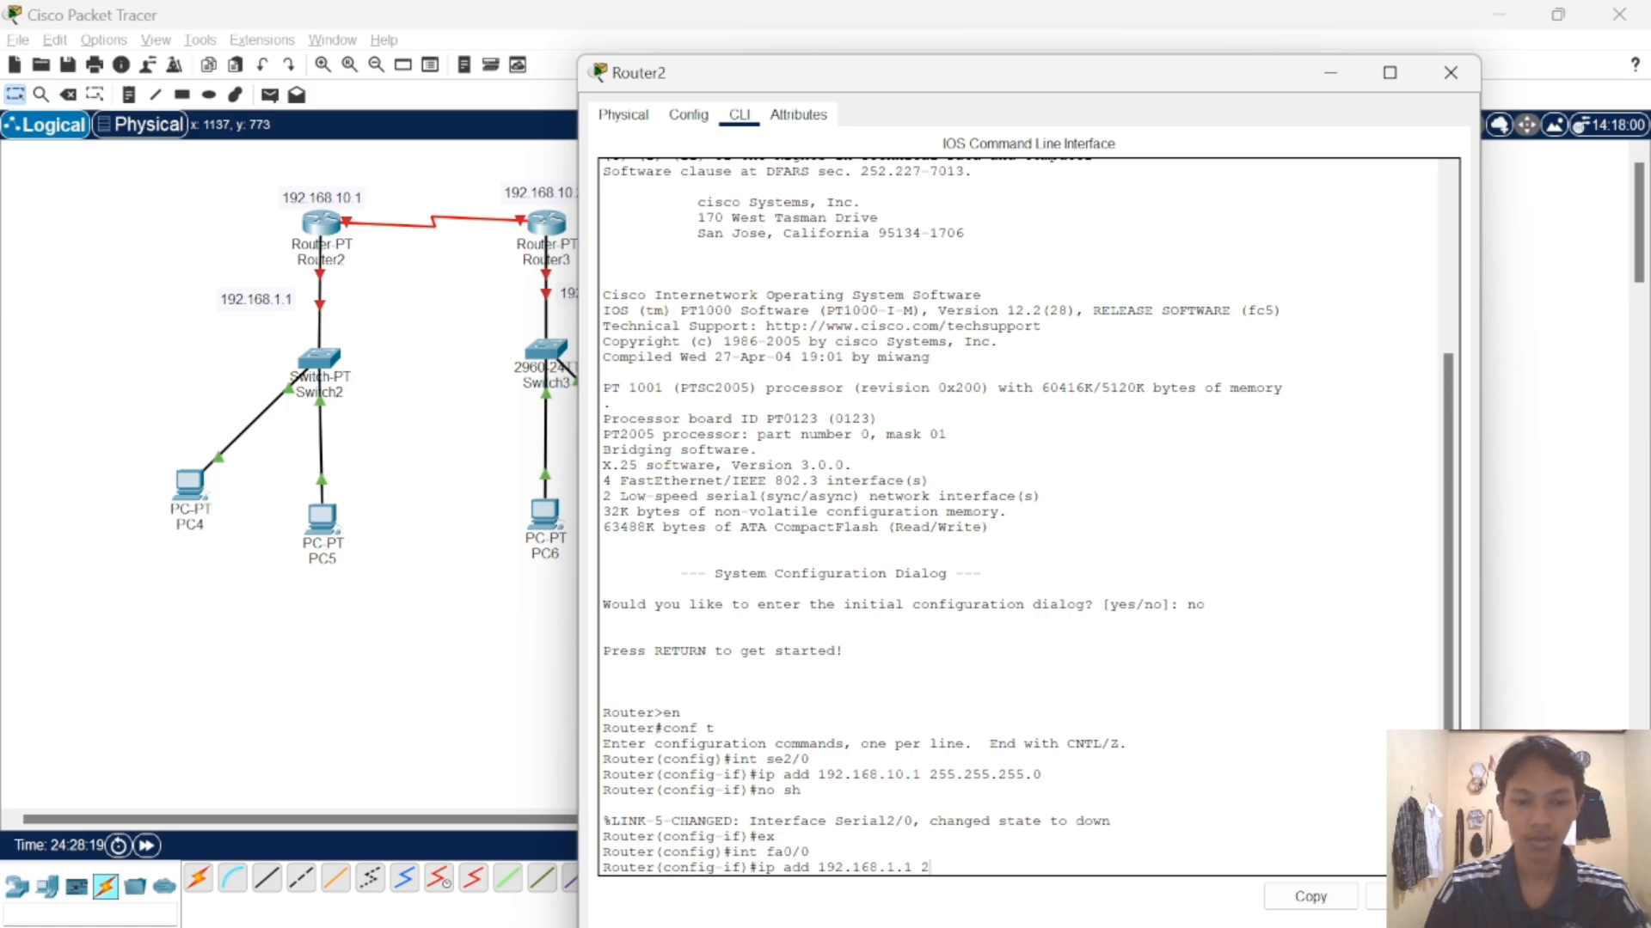
{"action": "type", "text": "55.255.255.0"}
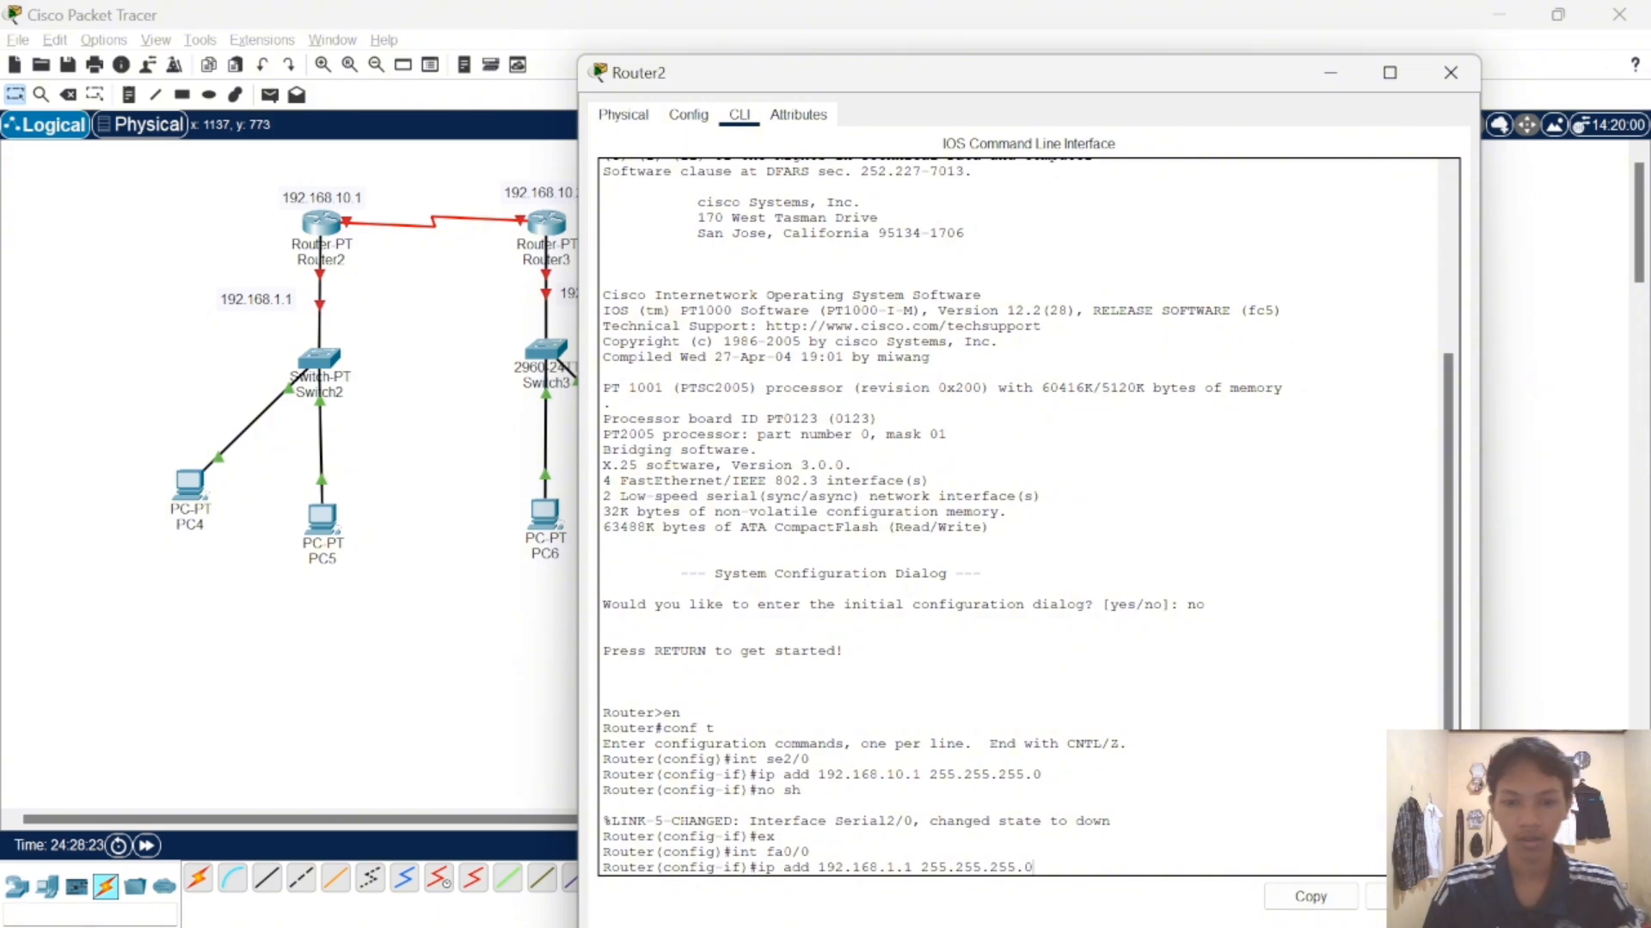
{"action": "key", "text": "Return"}
- Enable Router2's interface fa0/0 with no sh
{"action": "type", "text": "no s"}
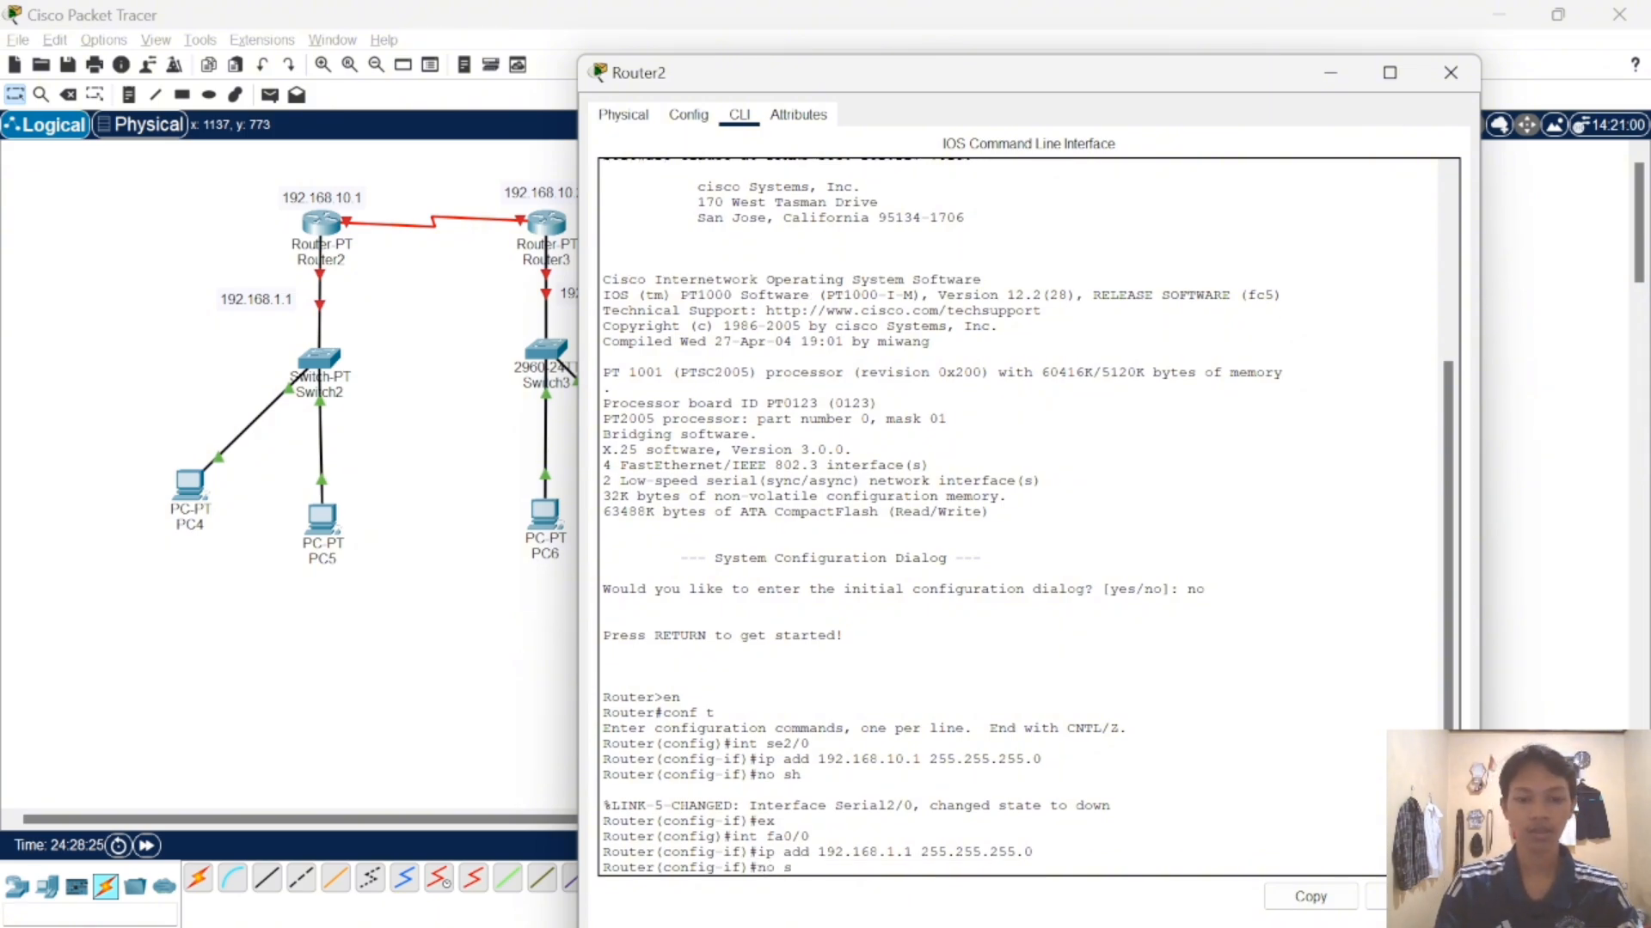
{"action": "type", "text": "h"}
{"action": "key", "text": "Return"}
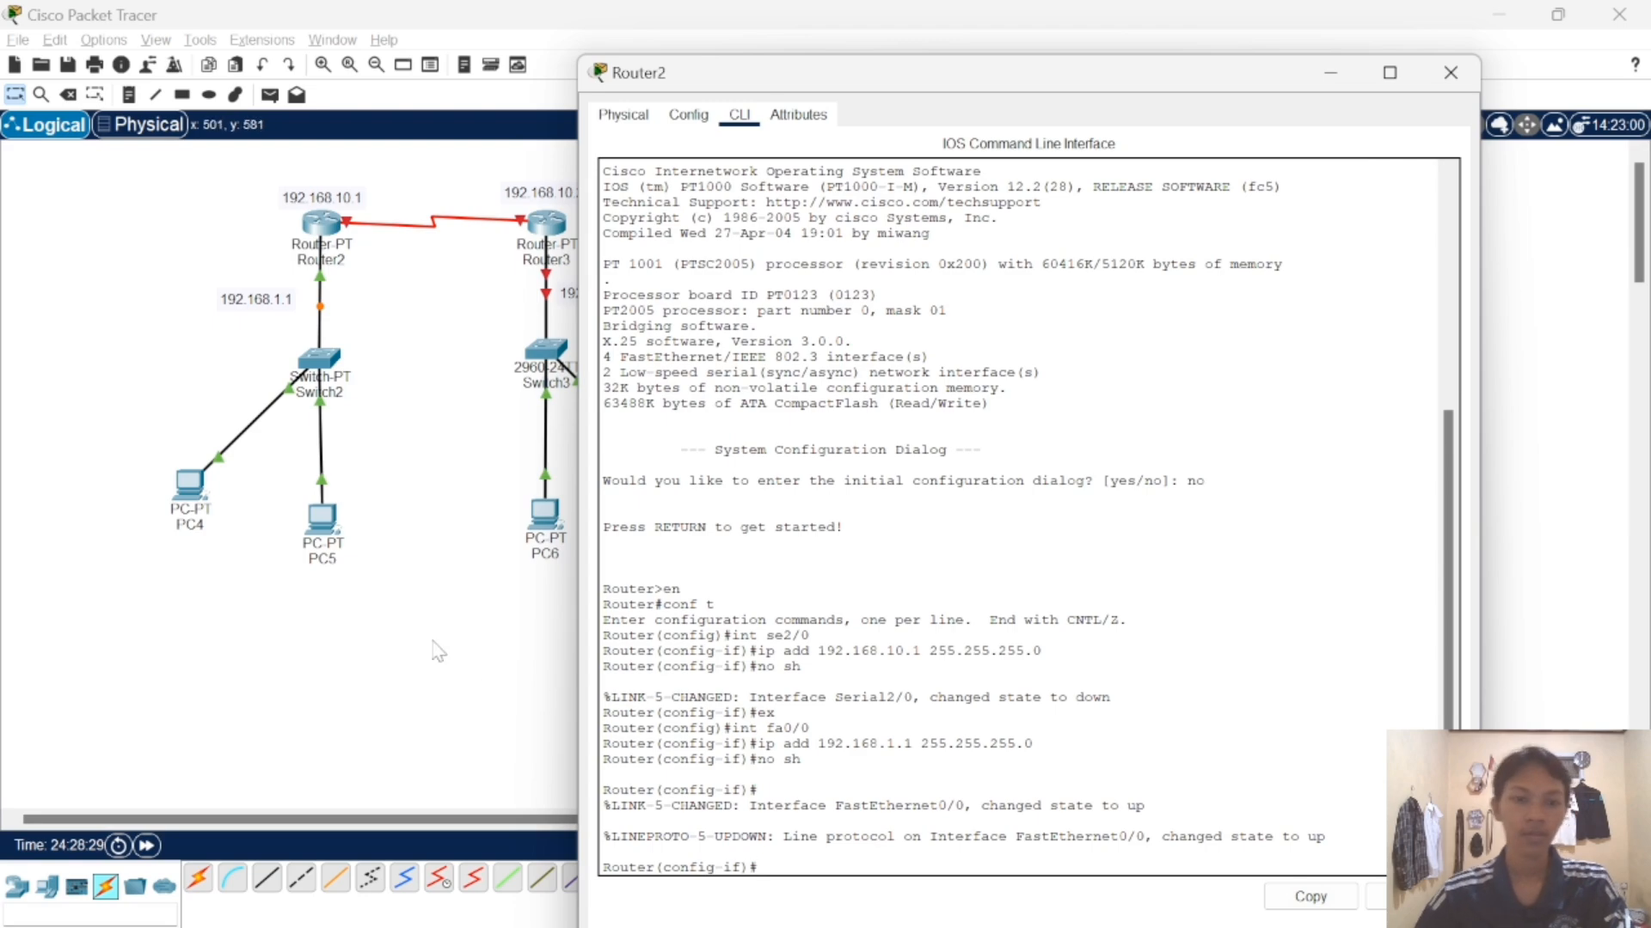
- Open Router3's command line interface, answer no to the initial configuration dialog and start the session
{"action": "left_click", "coordinate": [461, 318]}
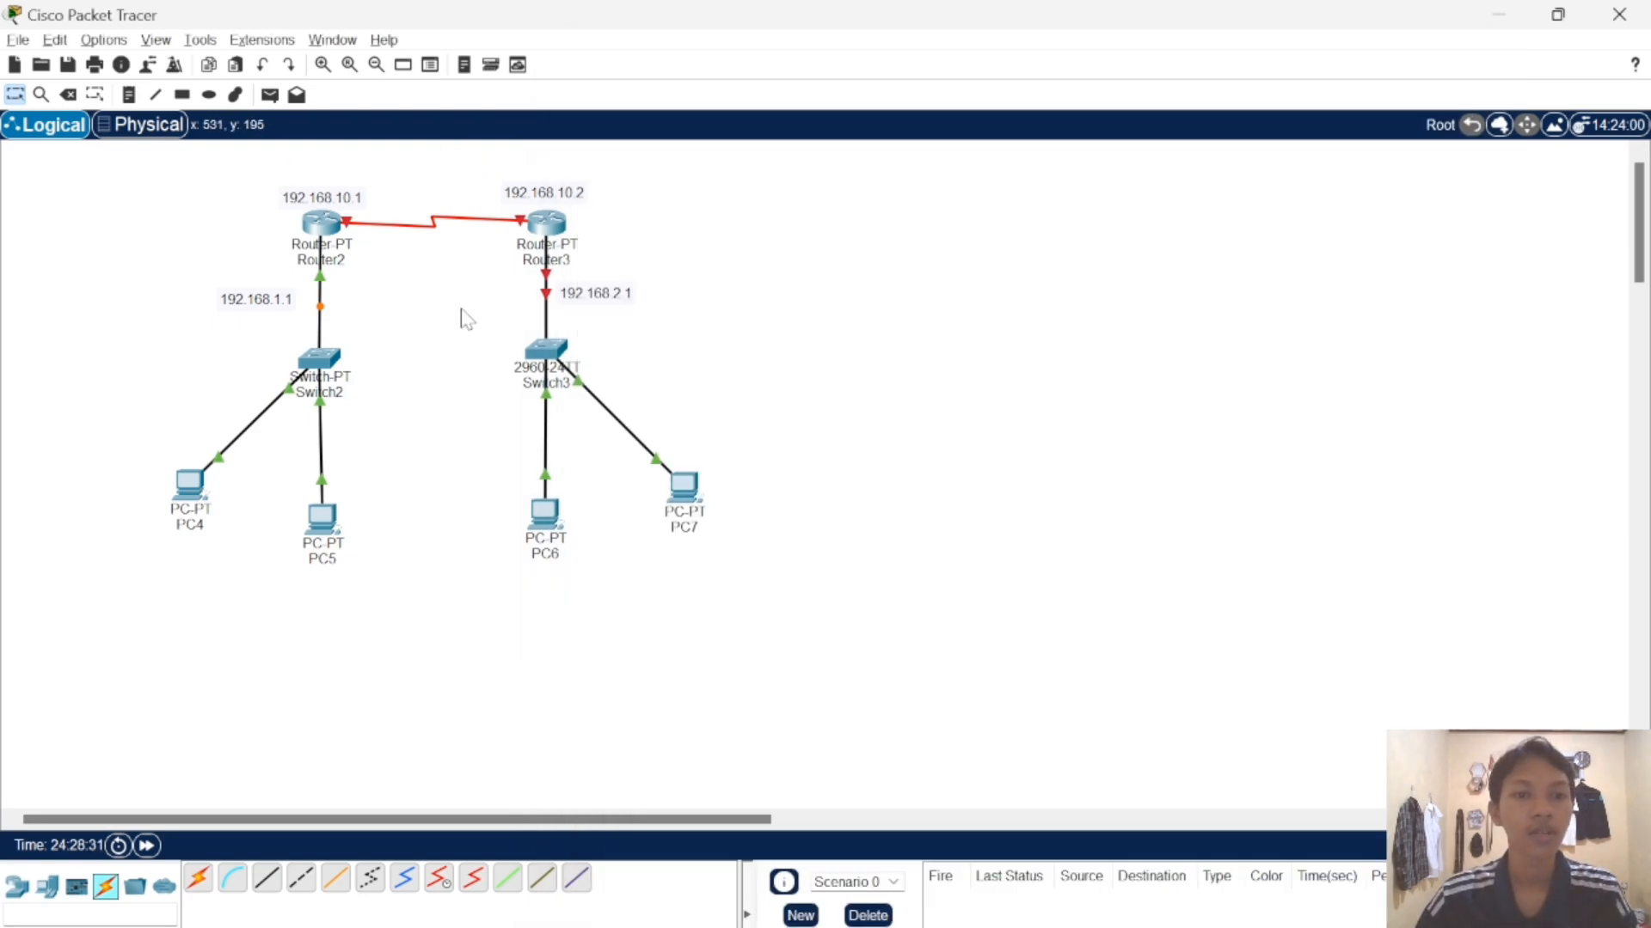
{"action": "left_click", "coordinate": [550, 228]}
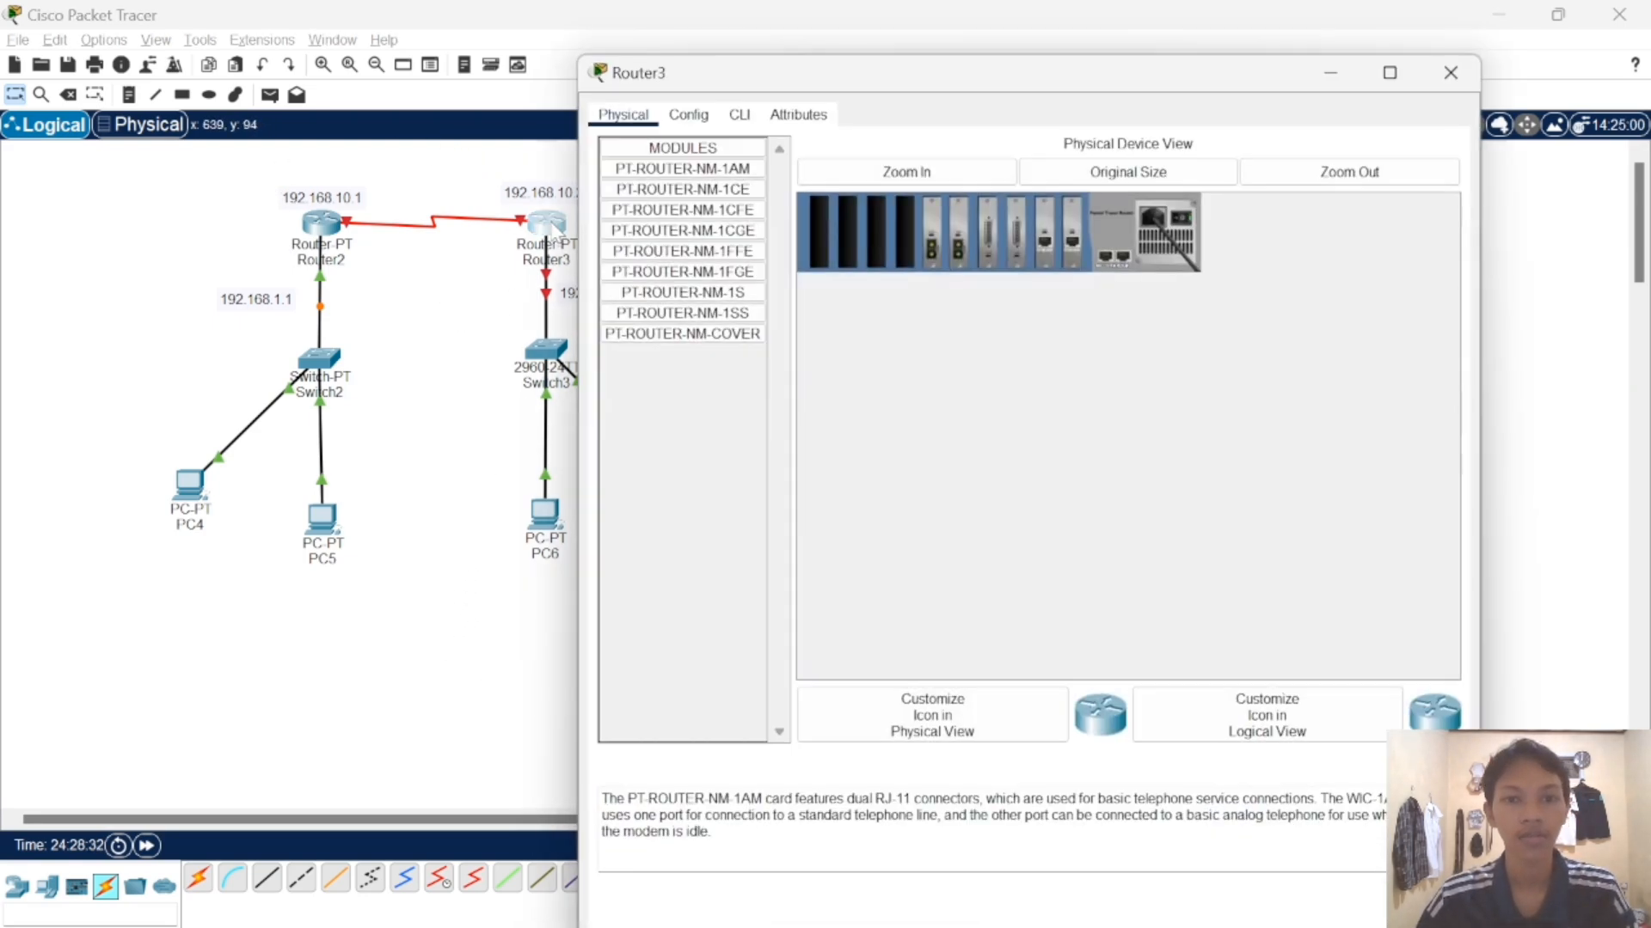
{"action": "left_click", "coordinate": [741, 115]}
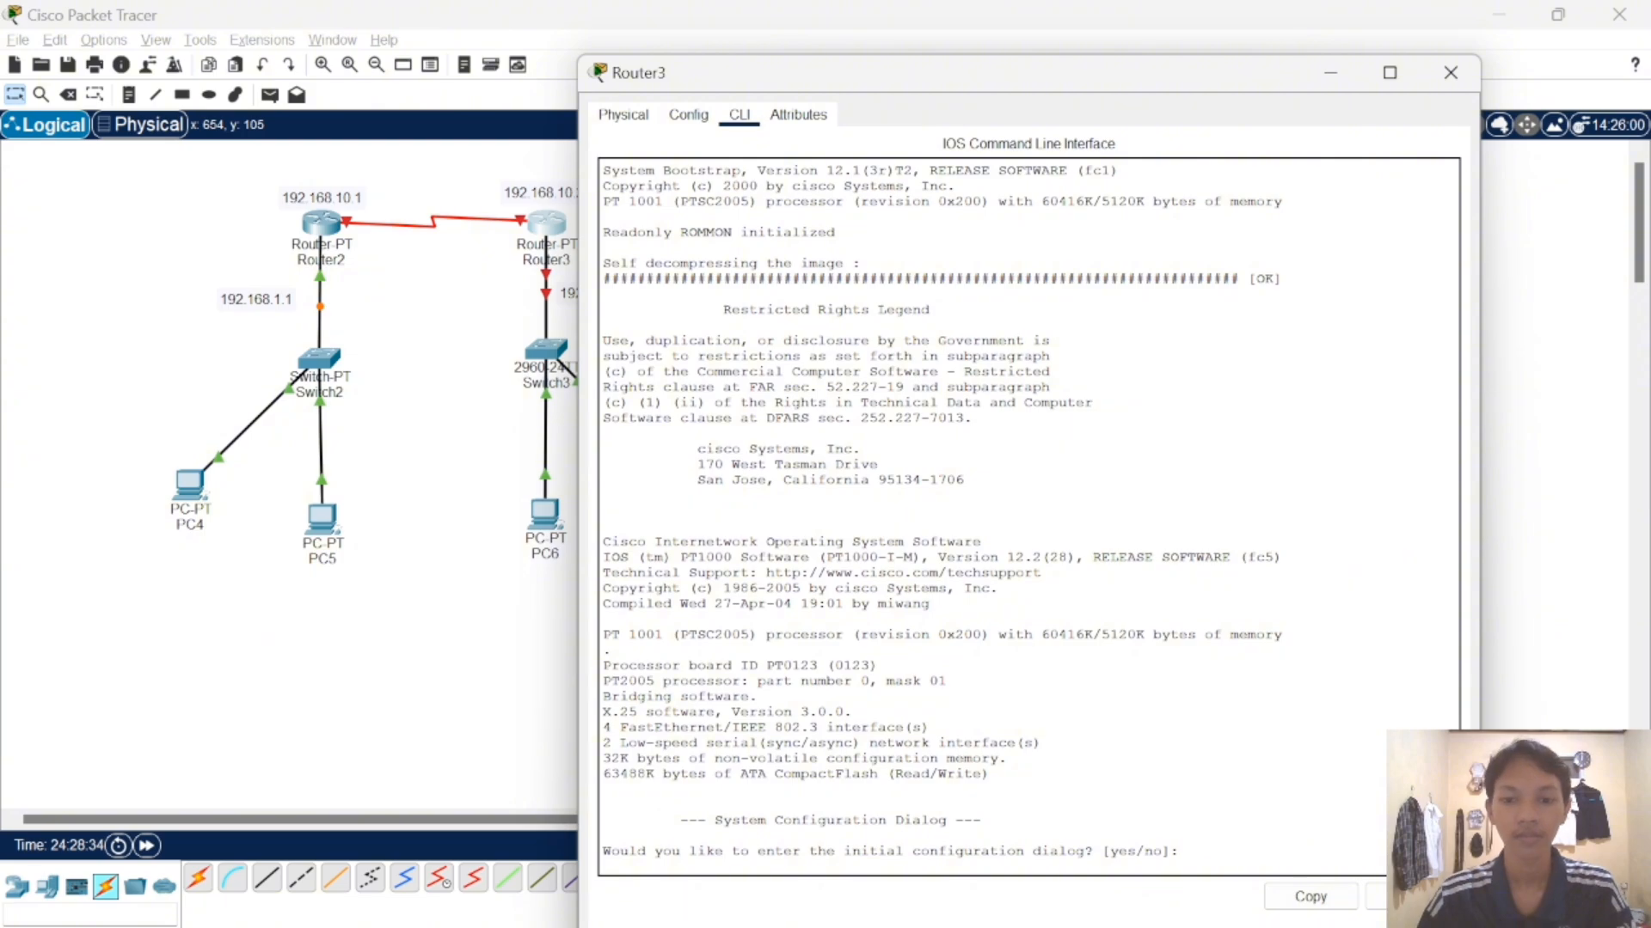
{"action": "type", "text": "no"}
{"action": "key", "text": "Return"}
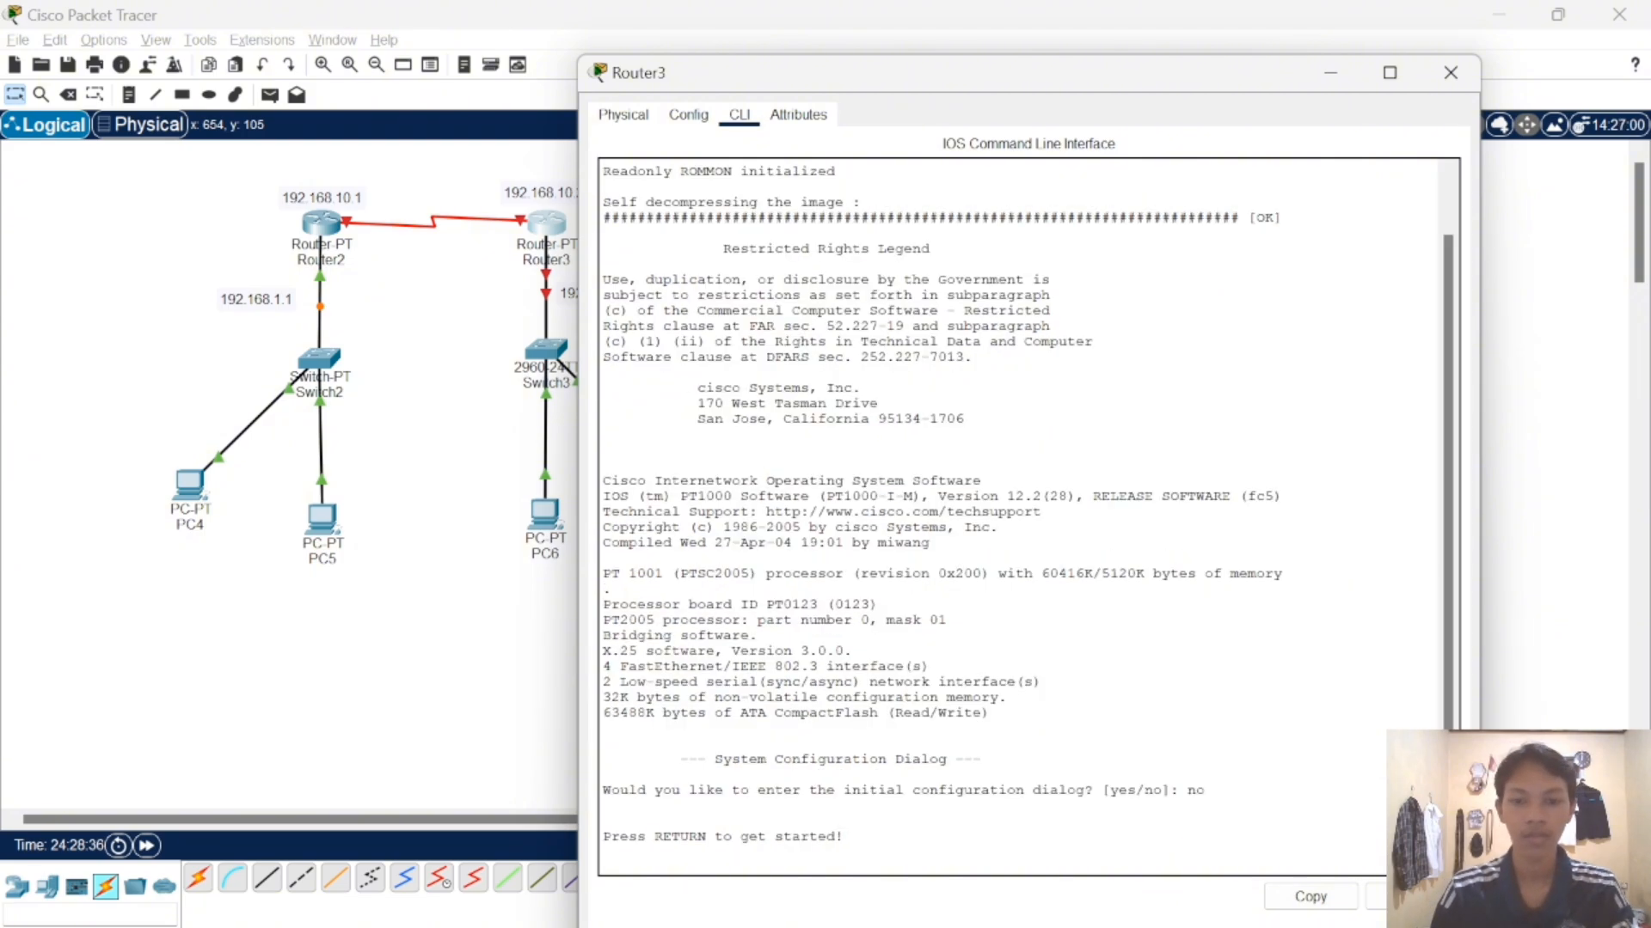
{"action": "key", "text": "Return"}
- Enter privileged mode on Router3 with en and global configuration mode with conf t
{"action": "type", "text": "en"}
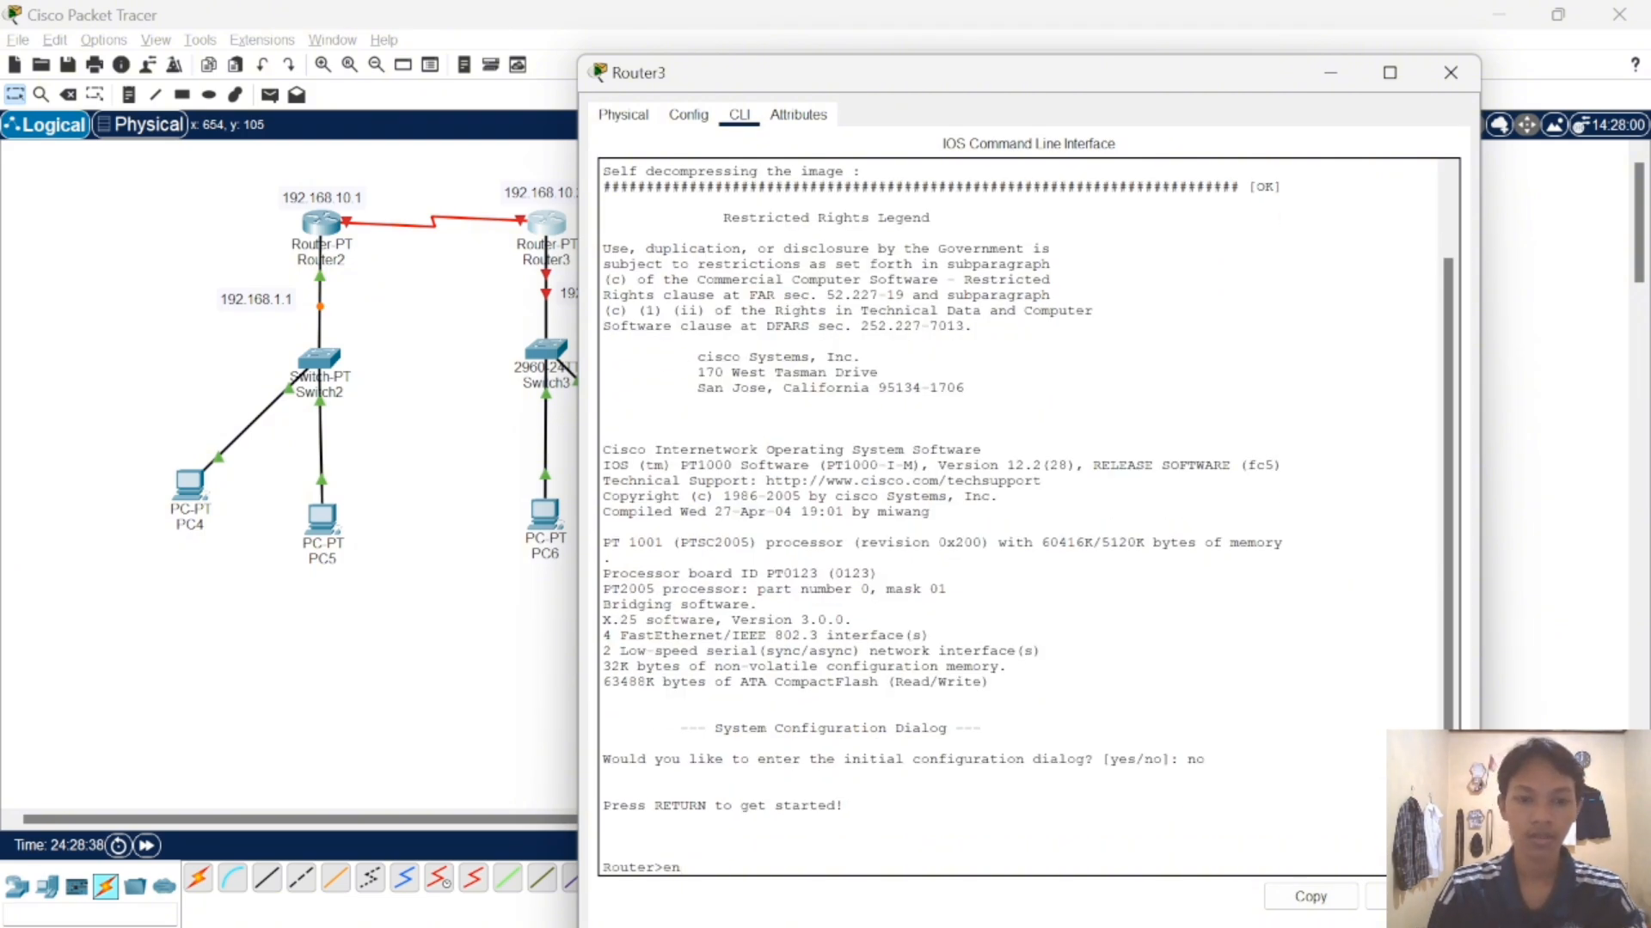
{"action": "key", "text": "Return"}
{"action": "type", "text": "con"}
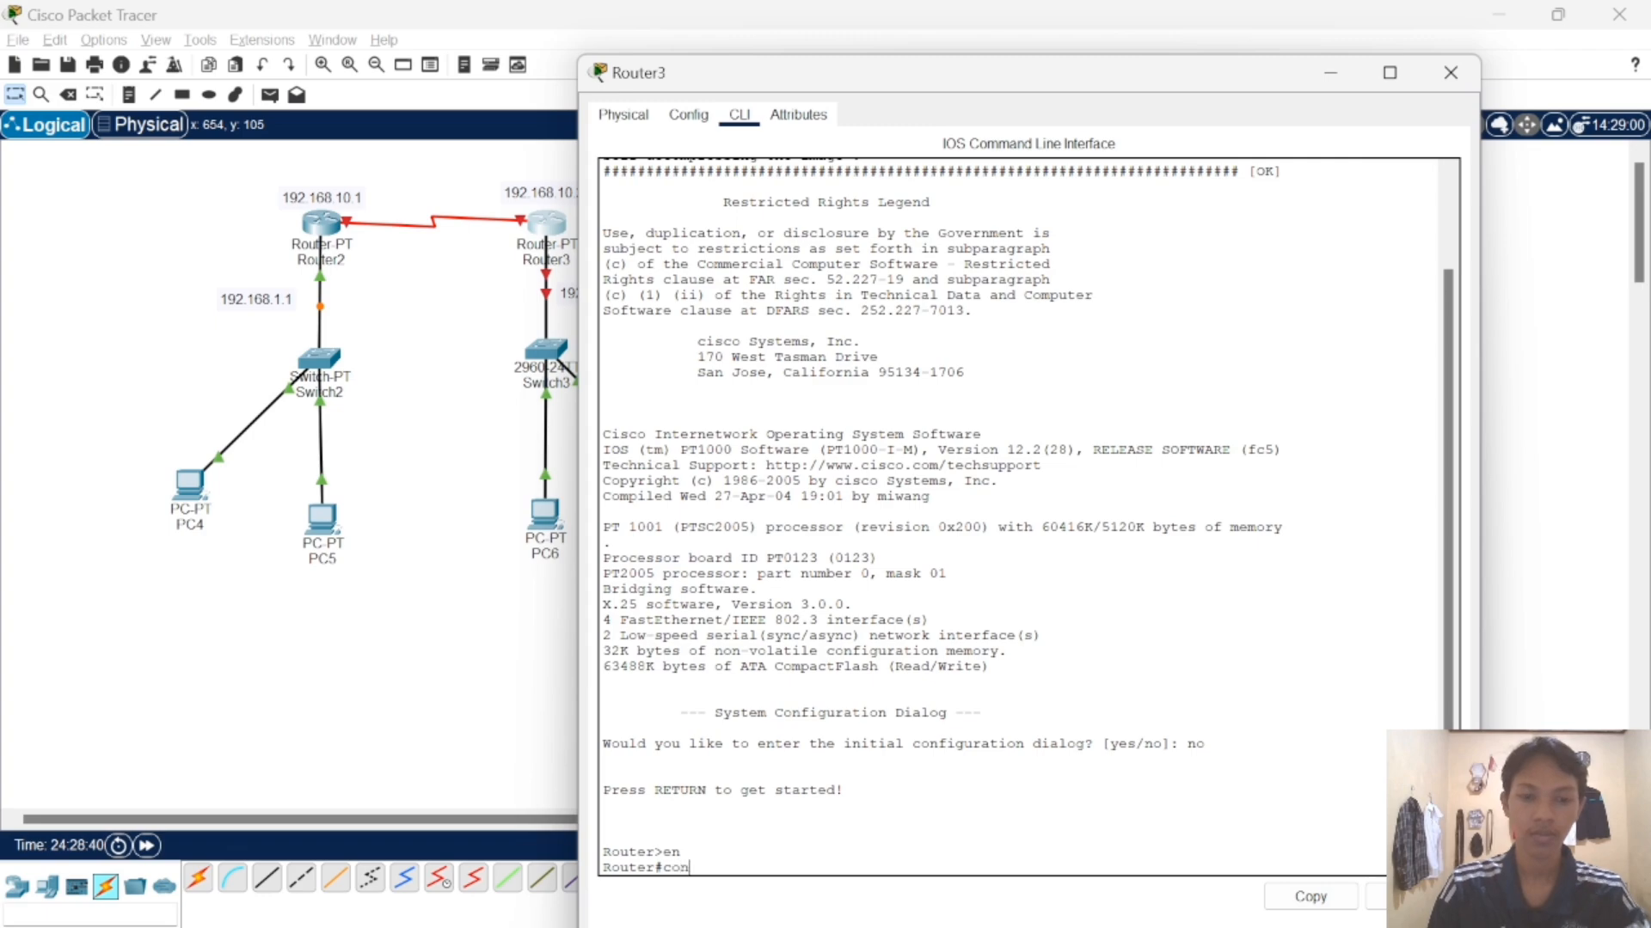
{"action": "type", "text": "f t"}
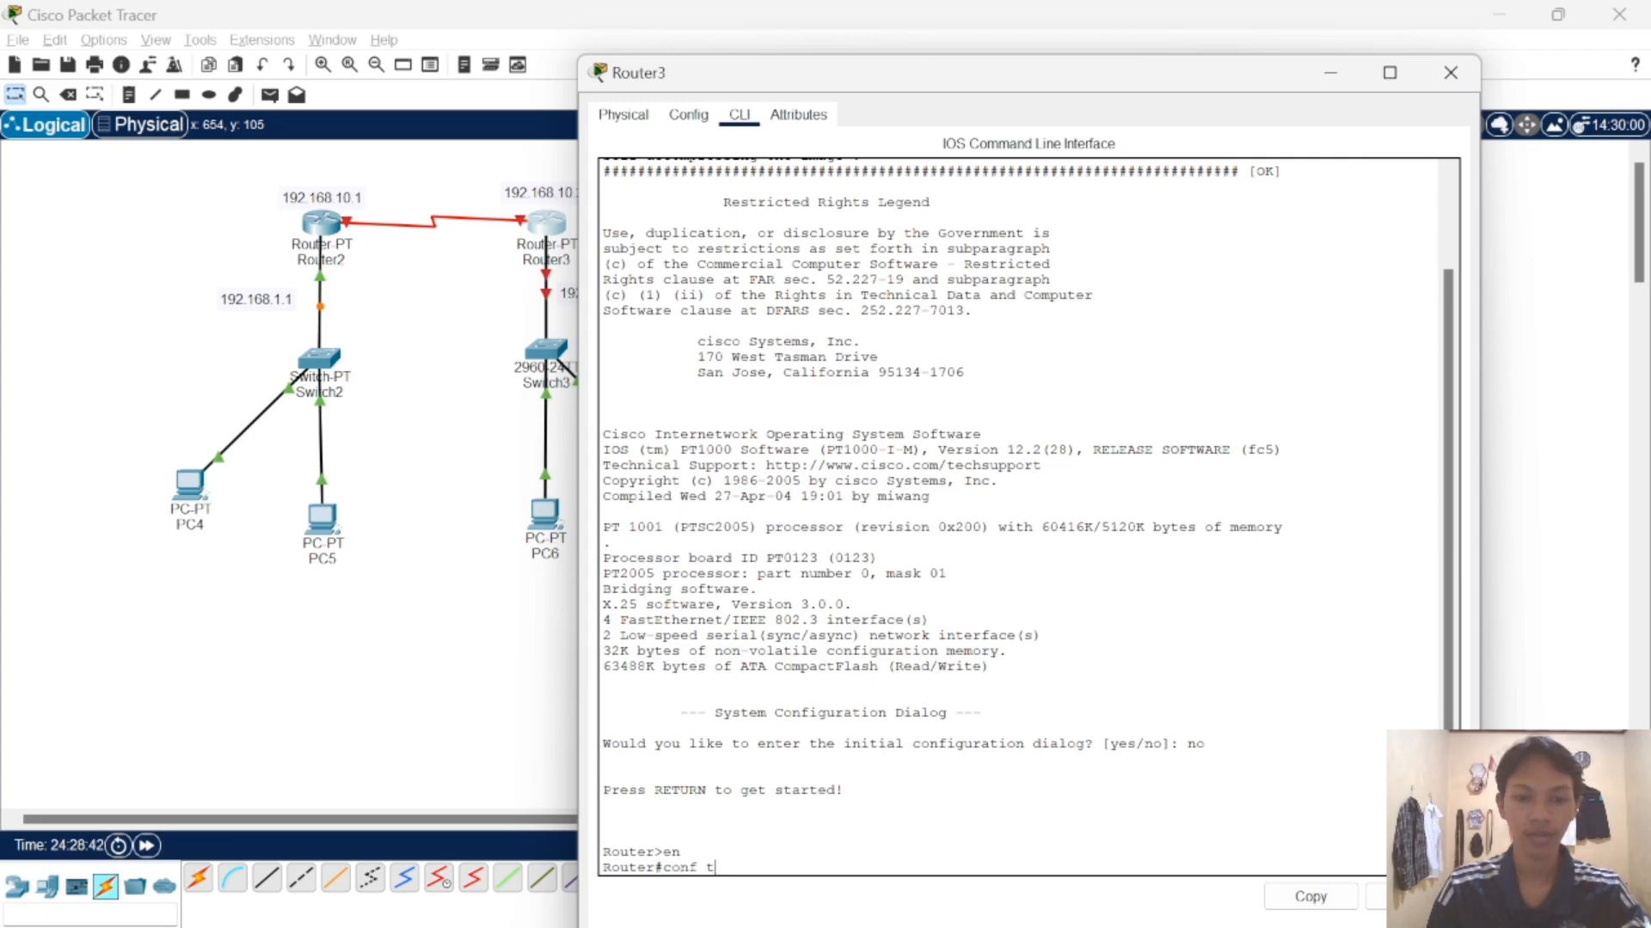
{"action": "key", "text": "Return"}
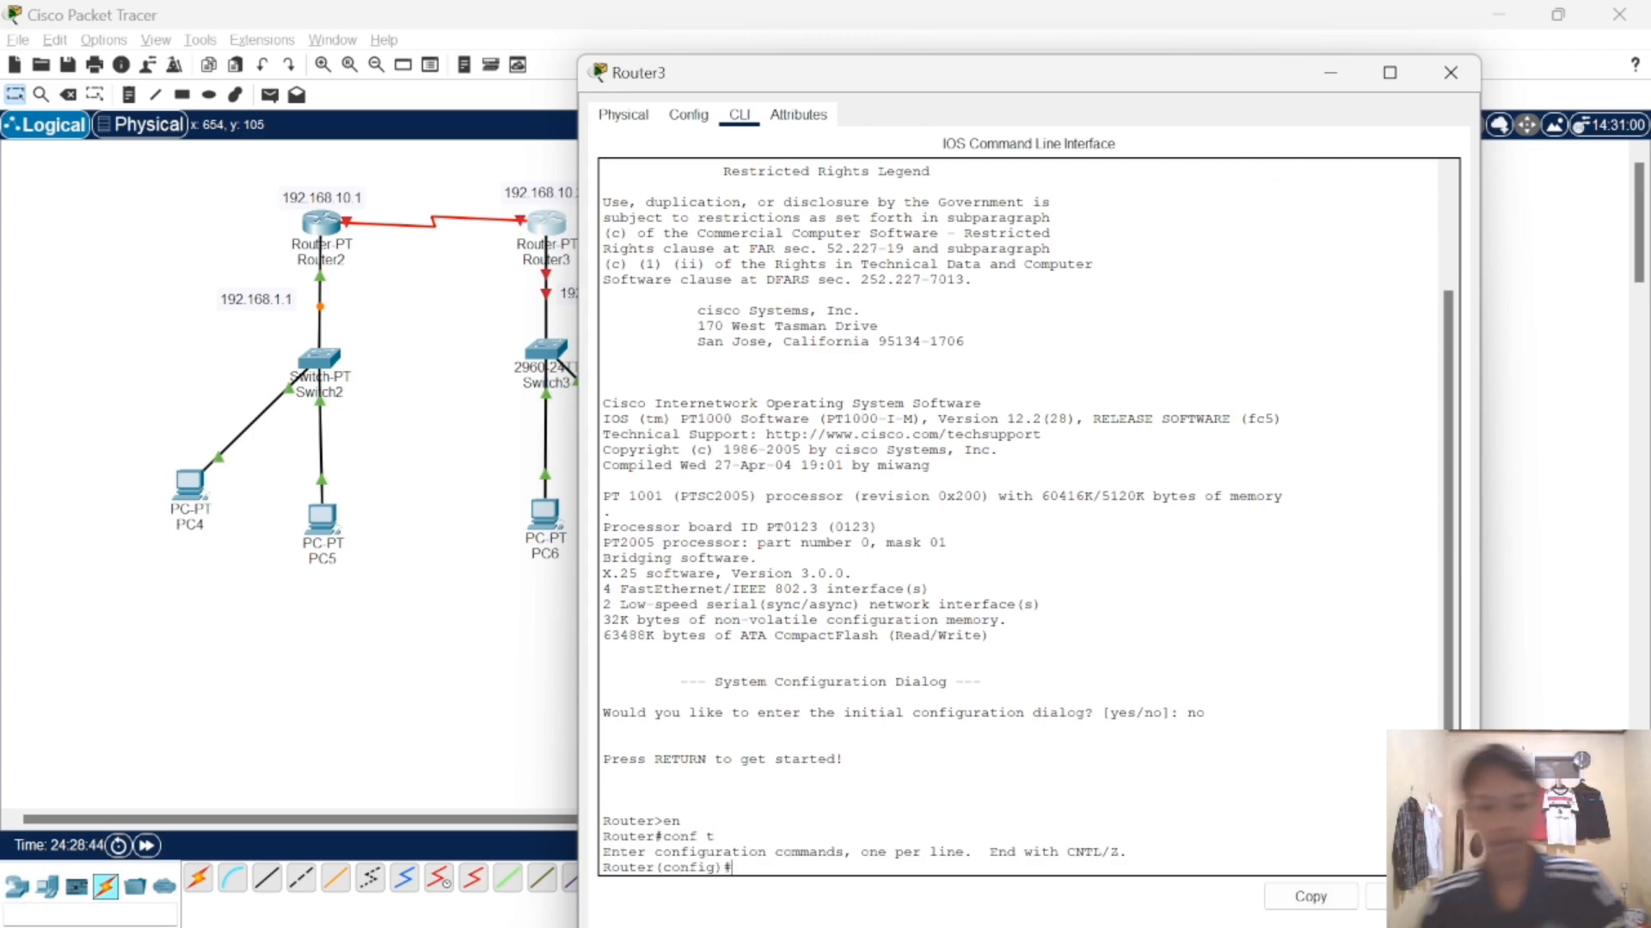
- Enter Router3's serial interface se2/0 and assign it IP address 192.168.10.2 with subnet mask 255.255.255.0
{"action": "type", "text": "int"}
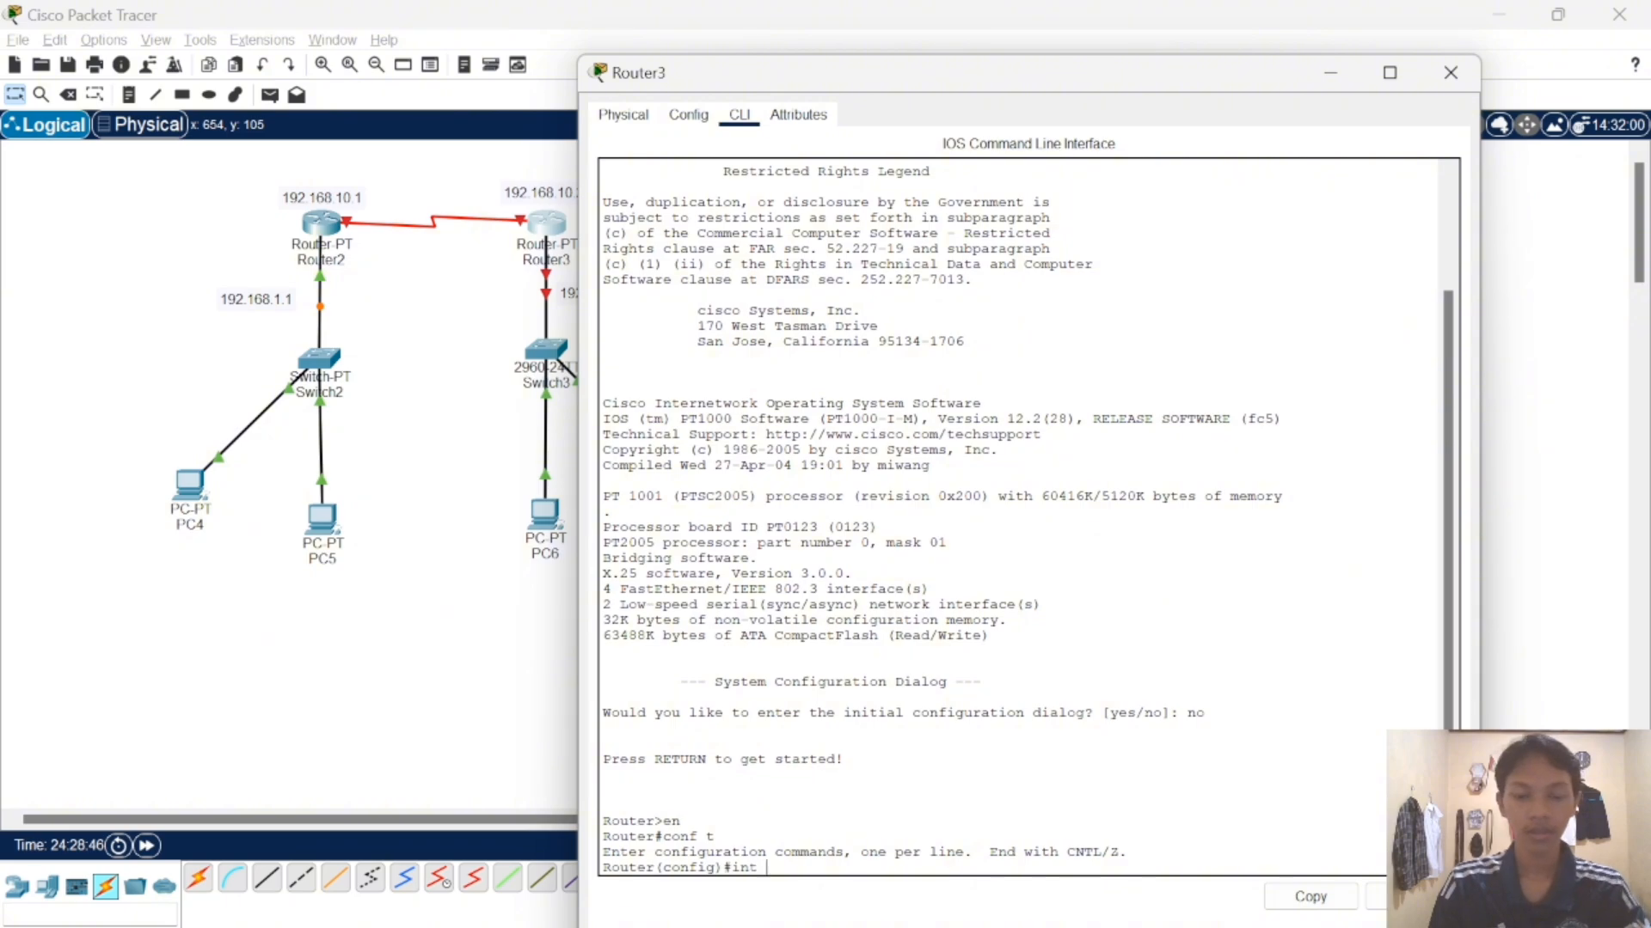
{"action": "type", "text": " se2"}
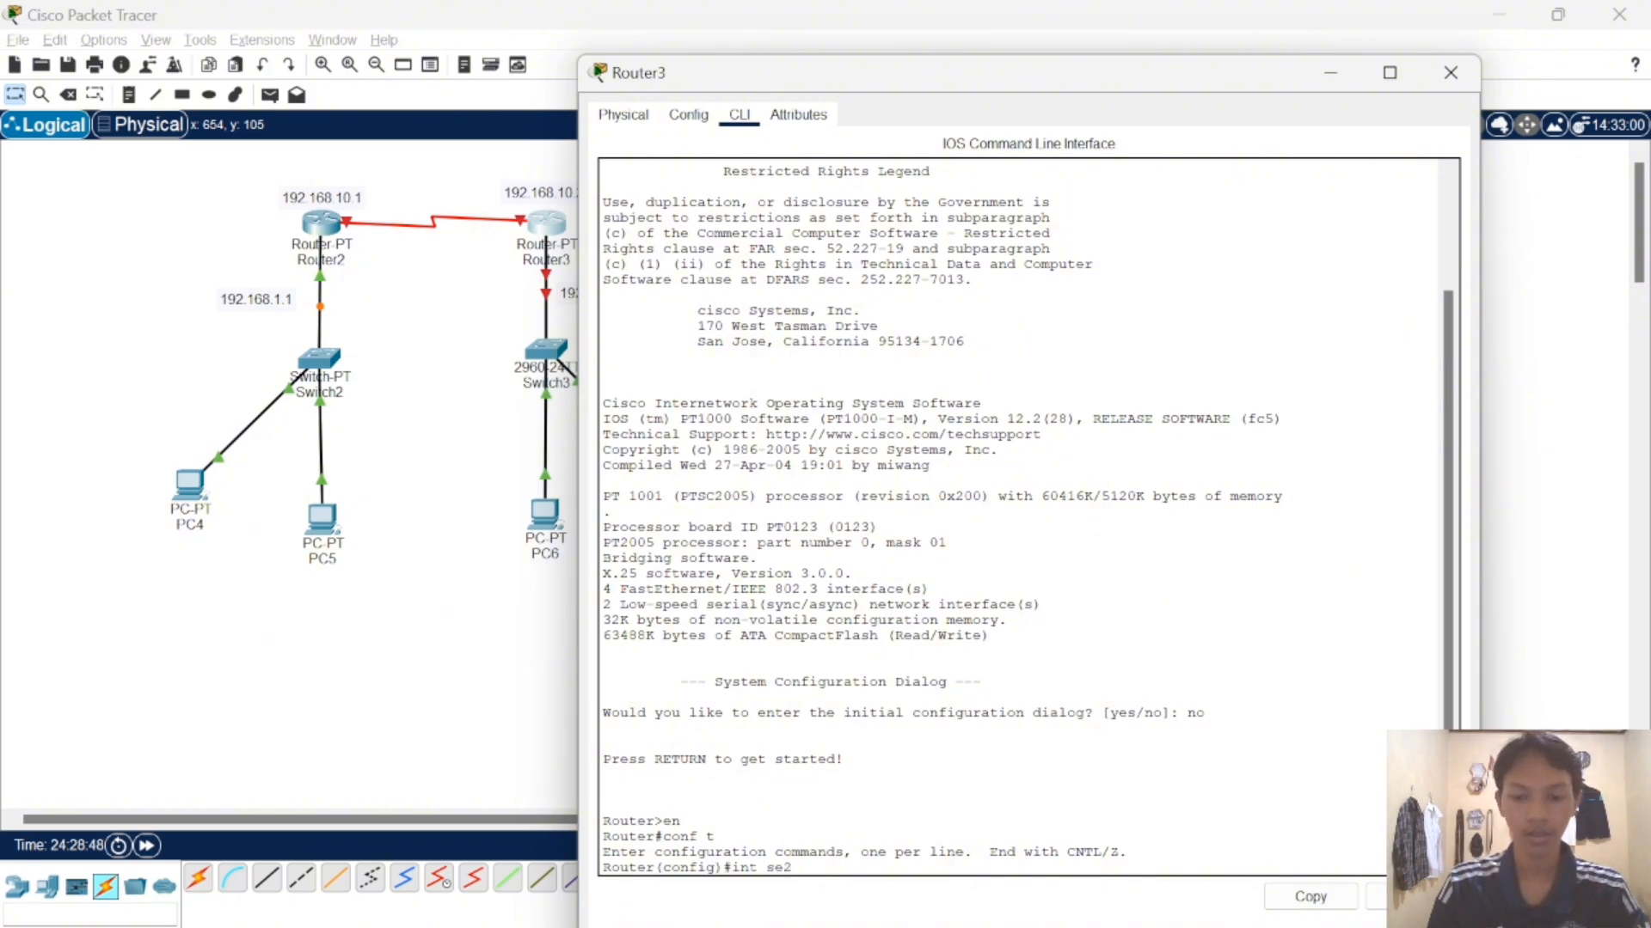
{"action": "type", "text": "/0"}
{"action": "key", "text": "Return"}
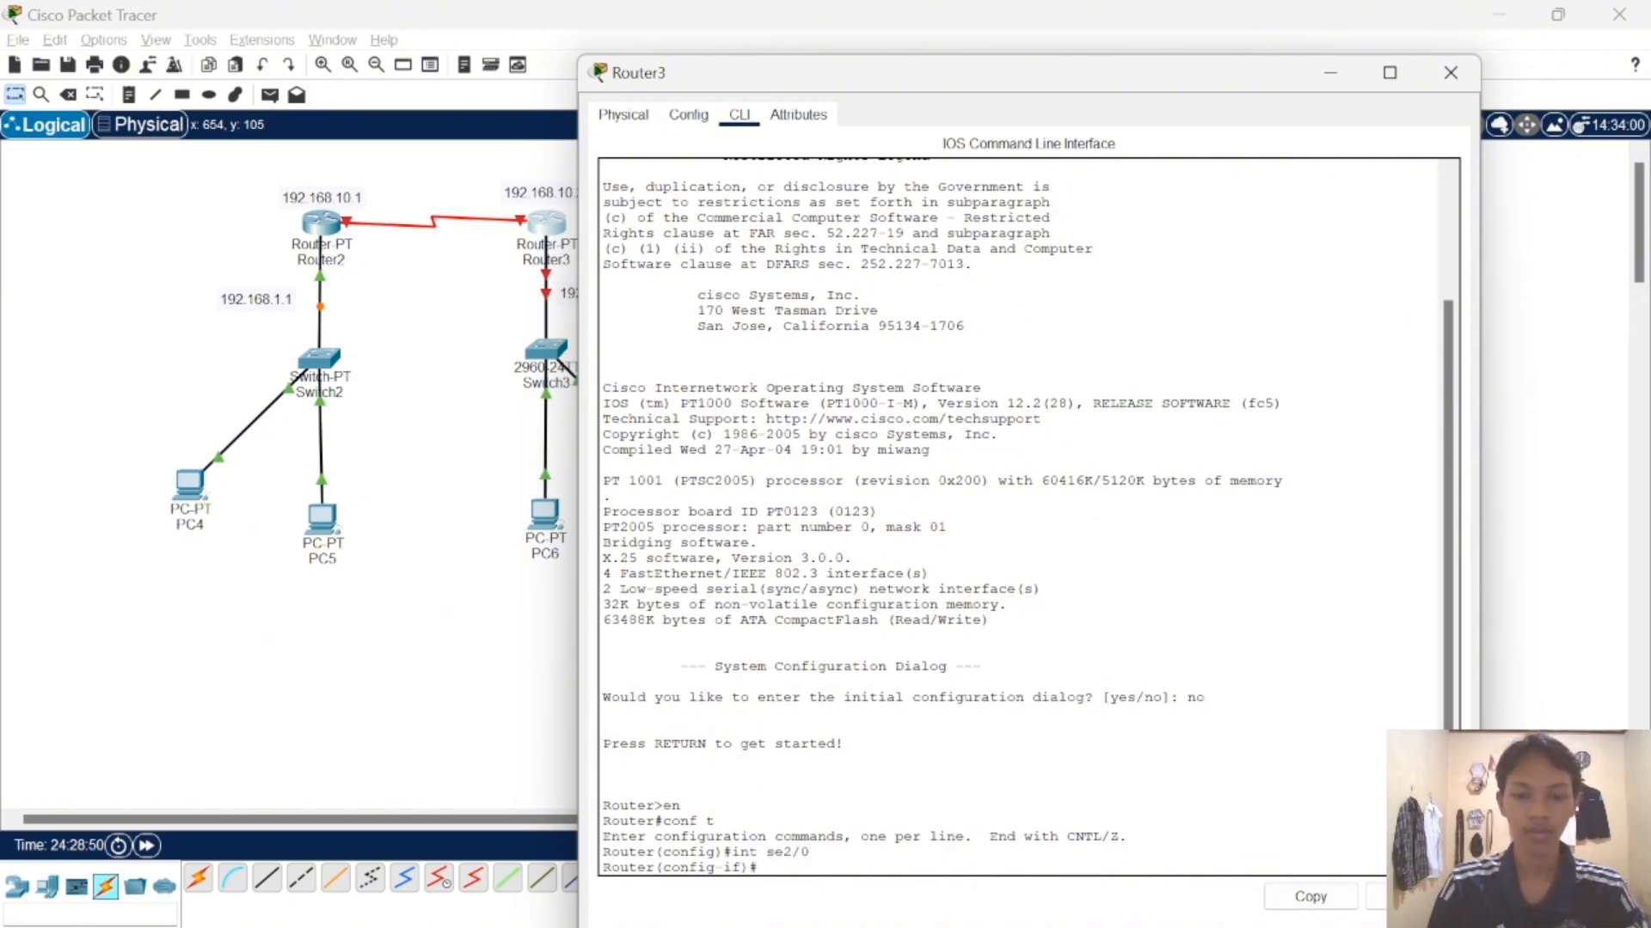
{"action": "type", "text": "ip add"}
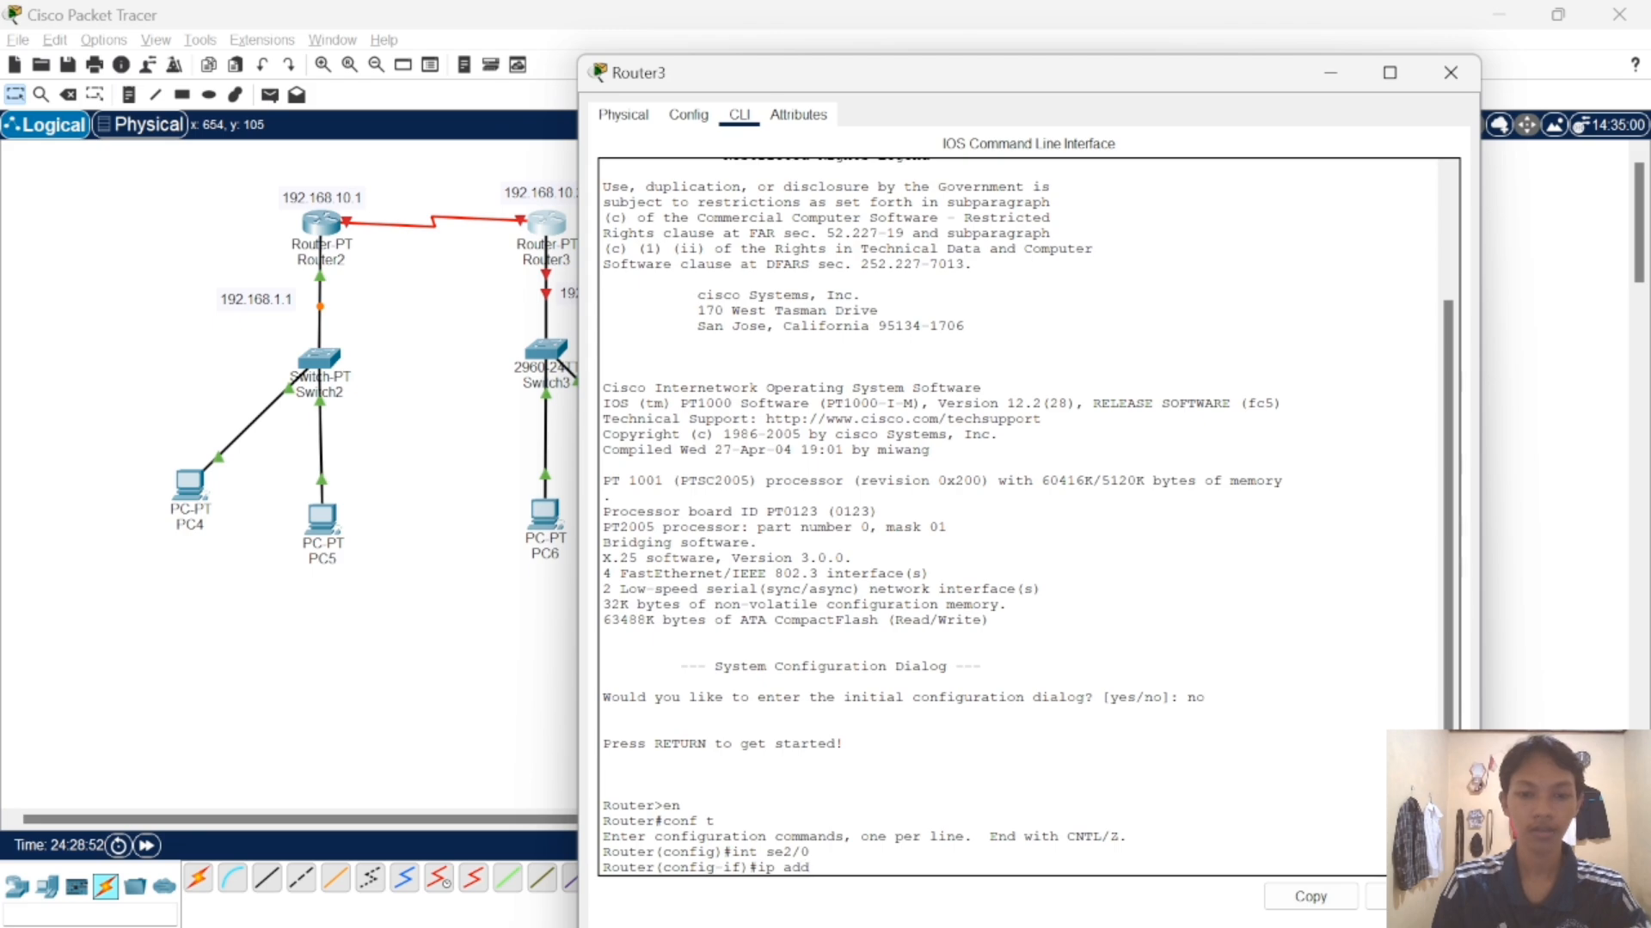
{"action": "type", "text": " 192"}
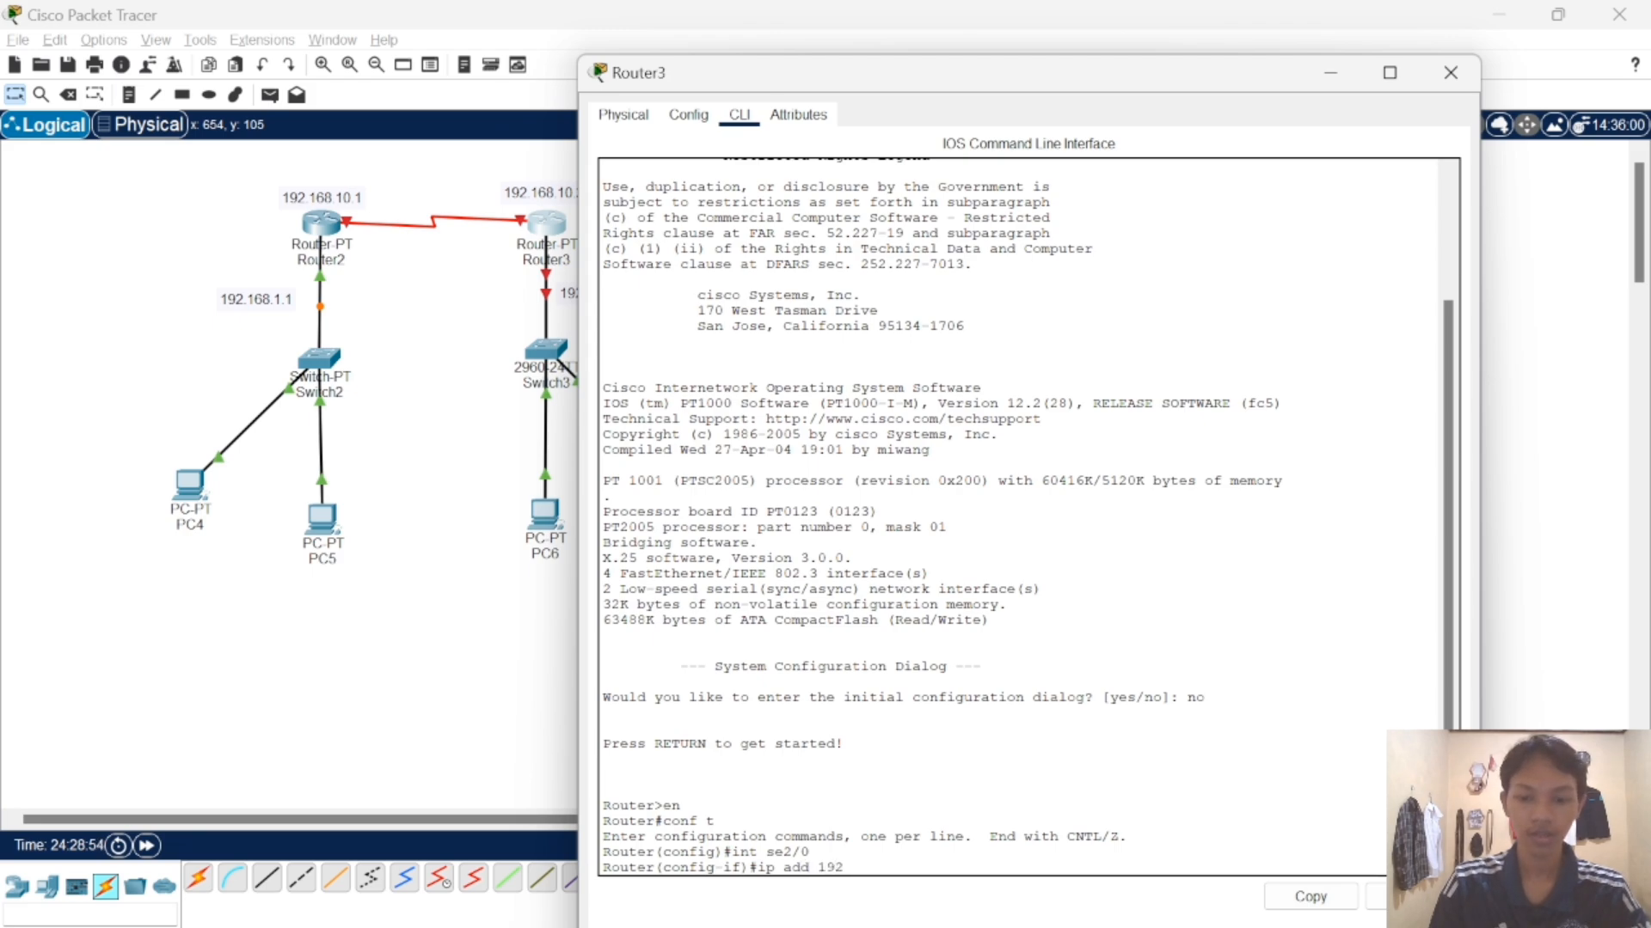
{"action": "type", "text": ".168."}
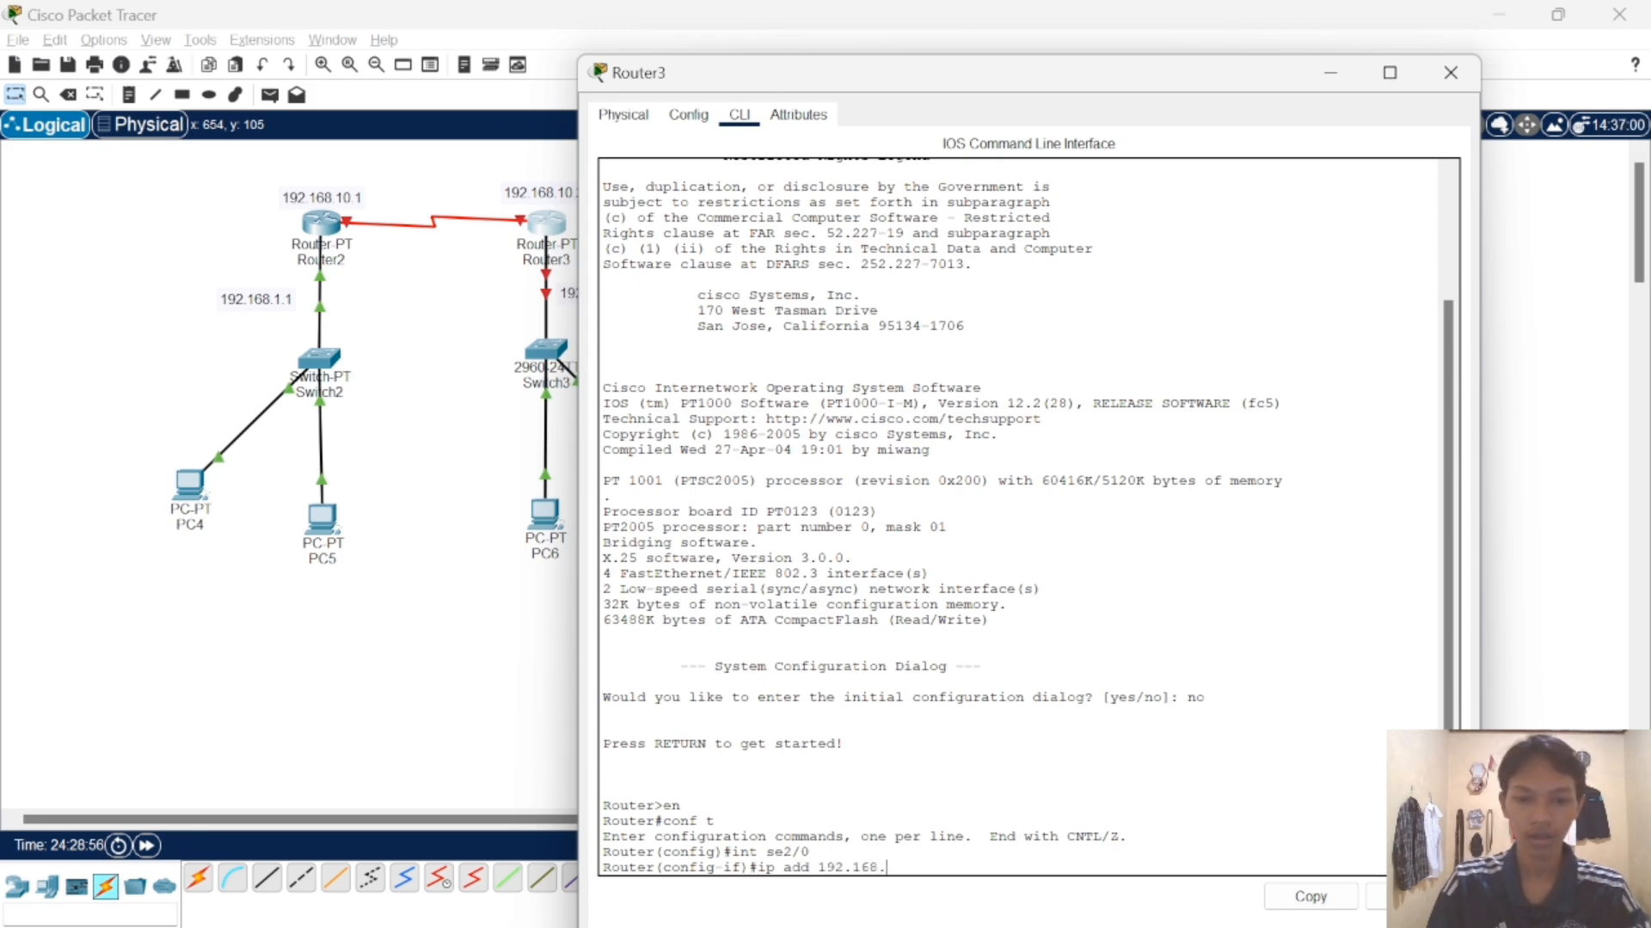
{"action": "type", "text": "1"}
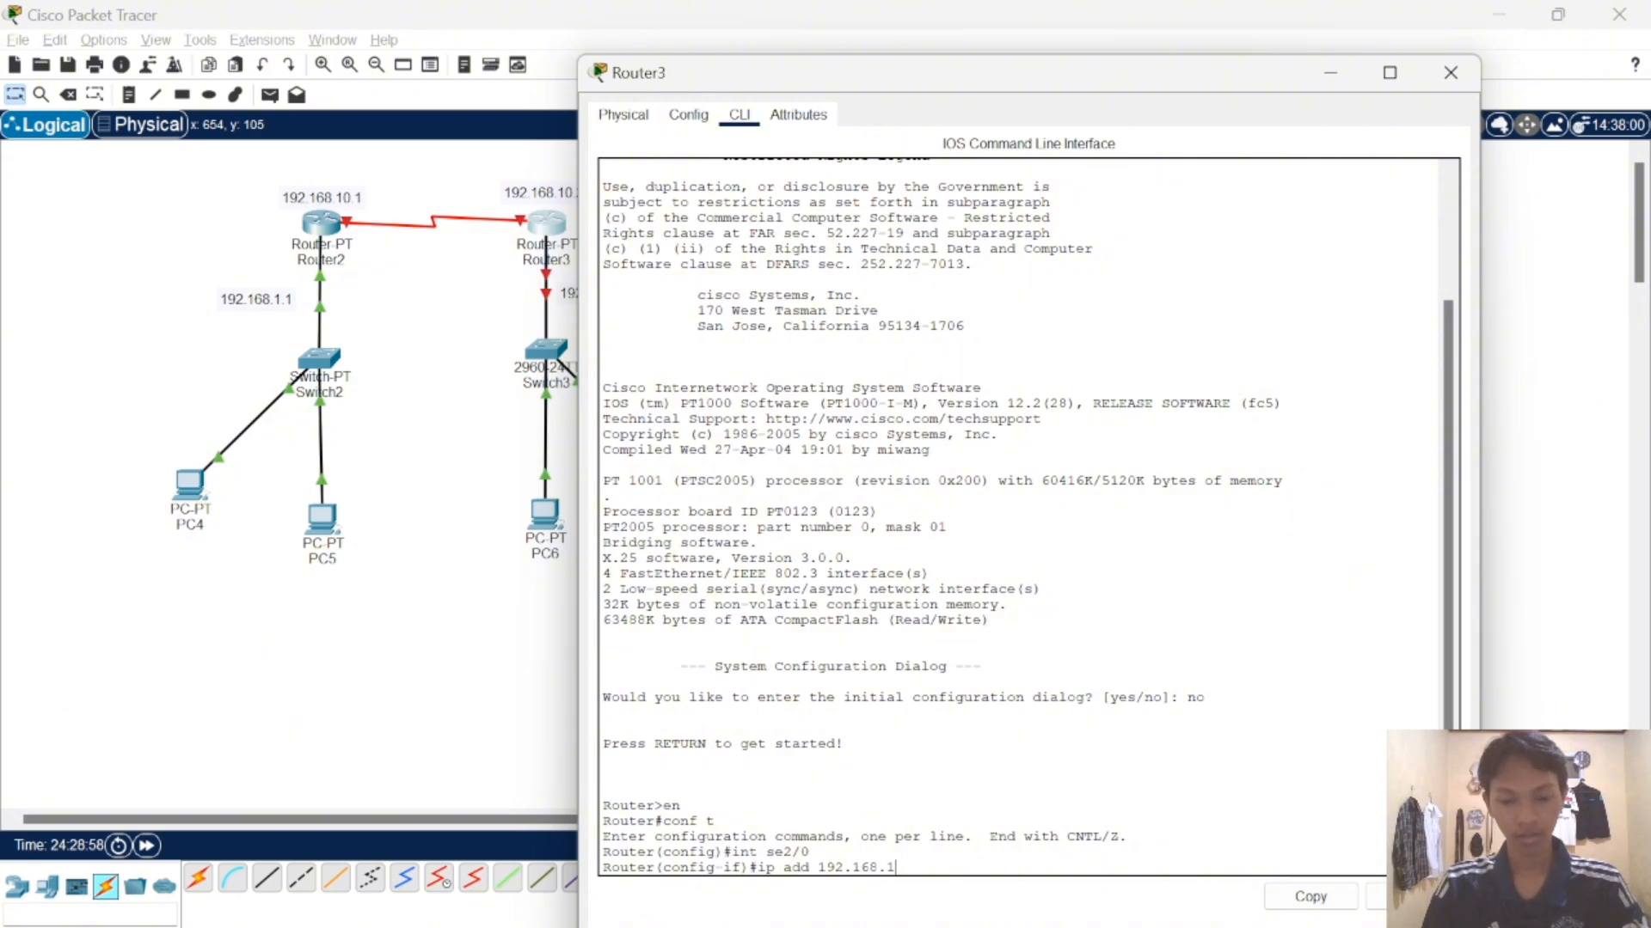
{"action": "type", "text": "0.2"}
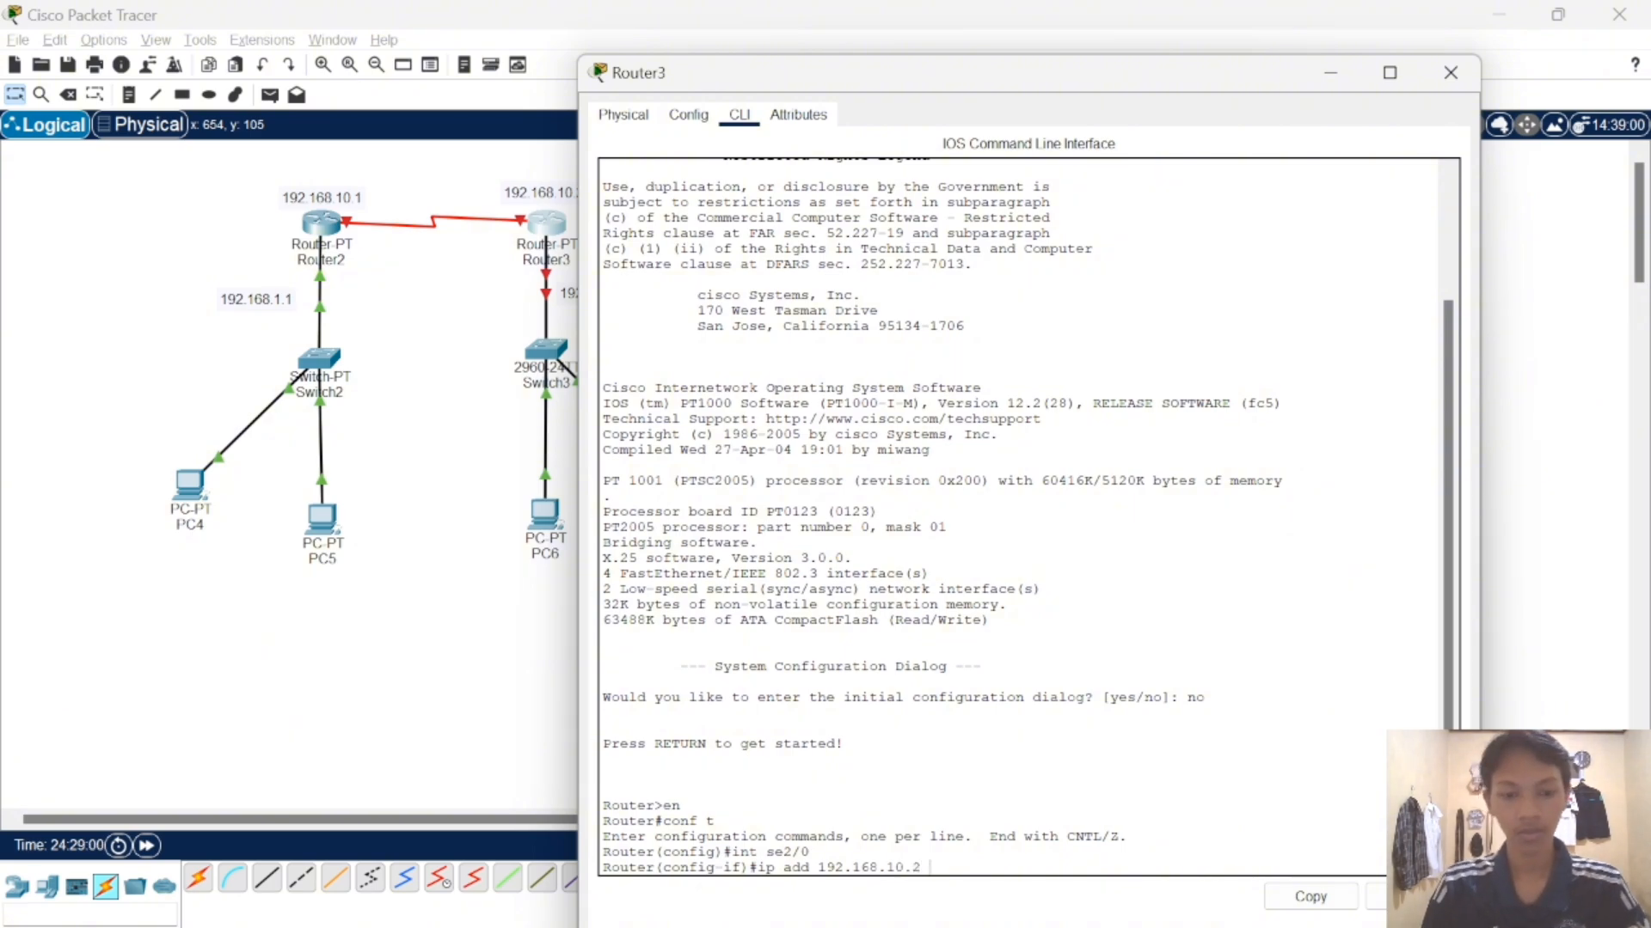
{"action": "type", "text": " 255"}
{"action": "type", "text": ".255.255."}
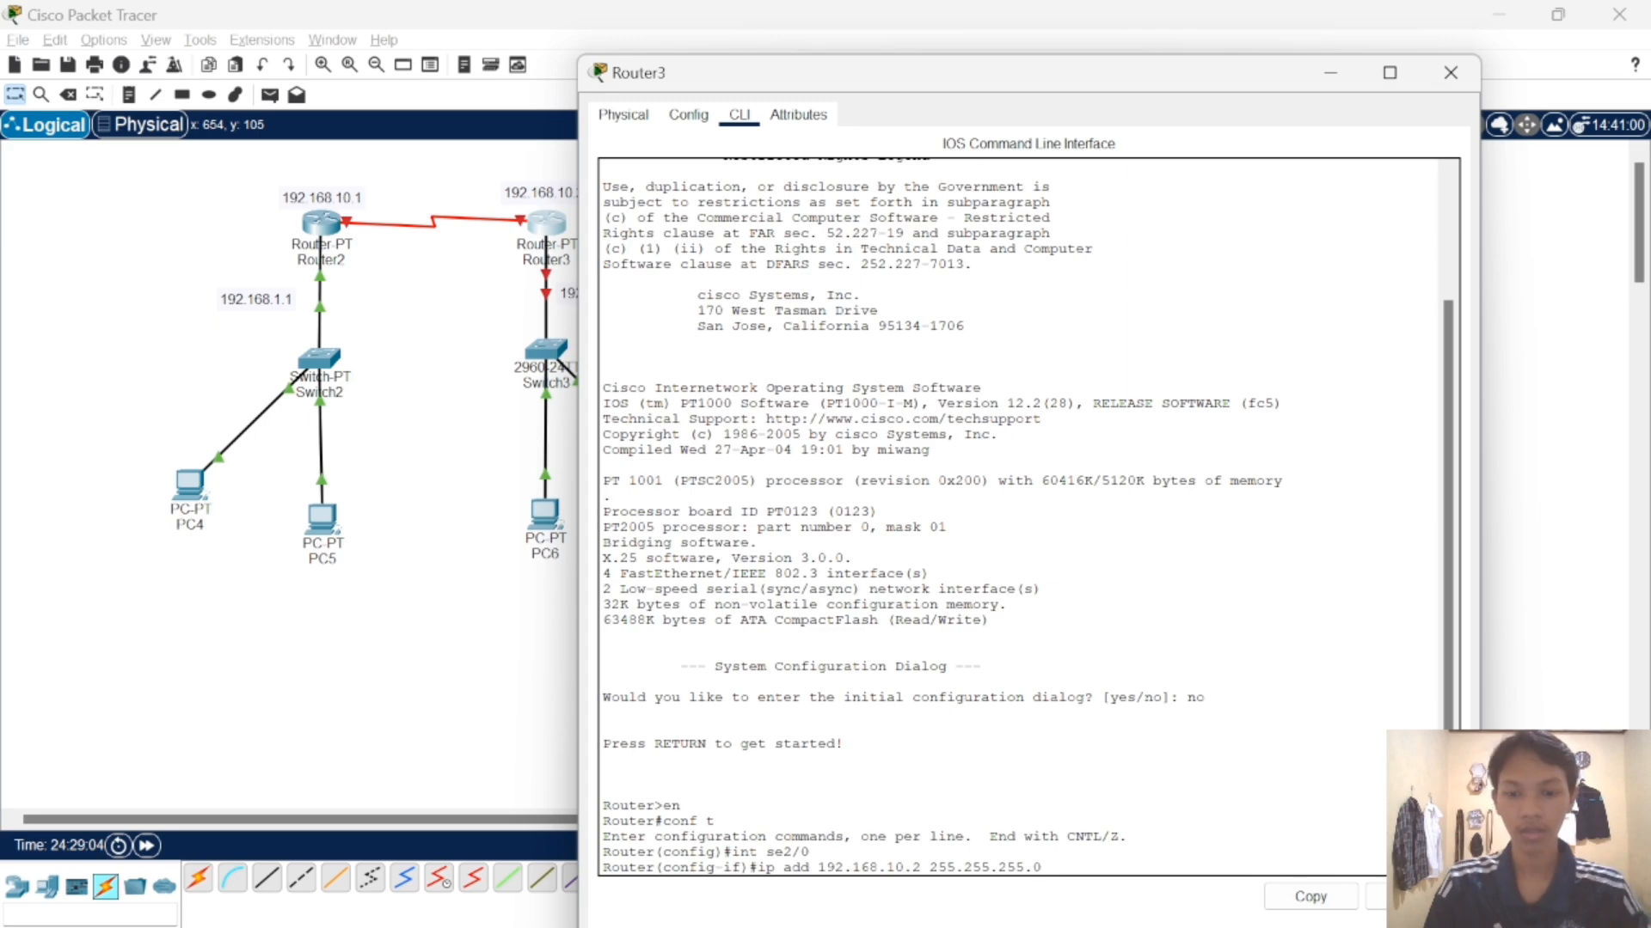
{"action": "type", "text": "0"}
{"action": "key", "text": "Return"}
- Enable Router3's interface se2/0 with no sh and return to global configuration mode with ex
{"action": "type", "text": "no"}
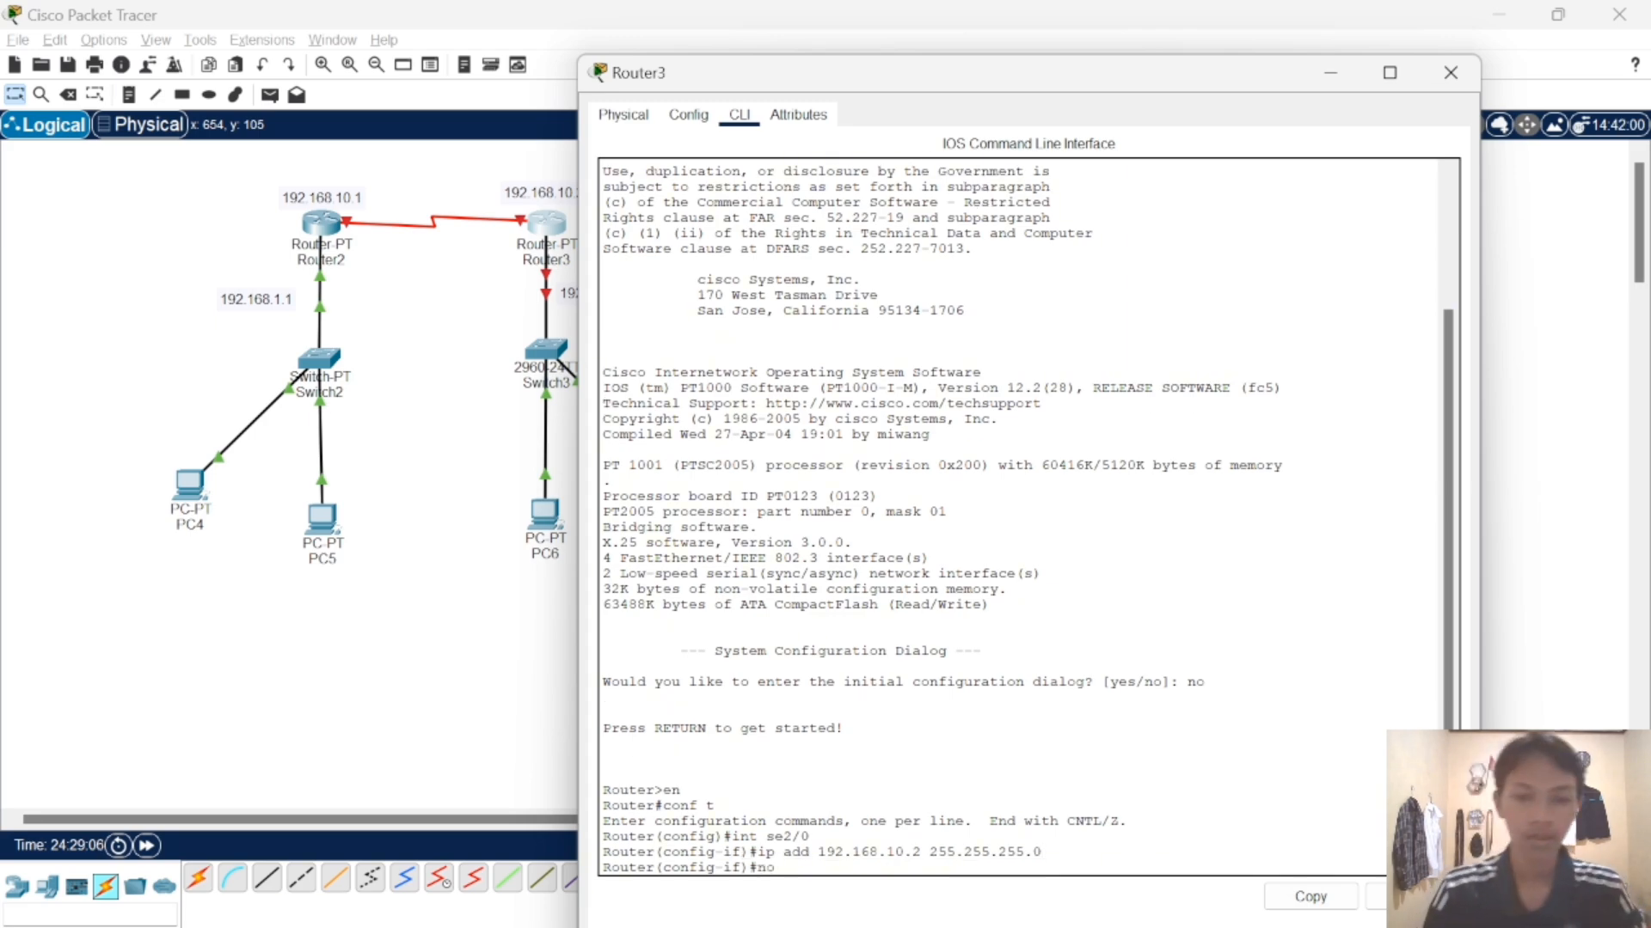
{"action": "type", "text": " sh"}
{"action": "key", "text": "Return"}
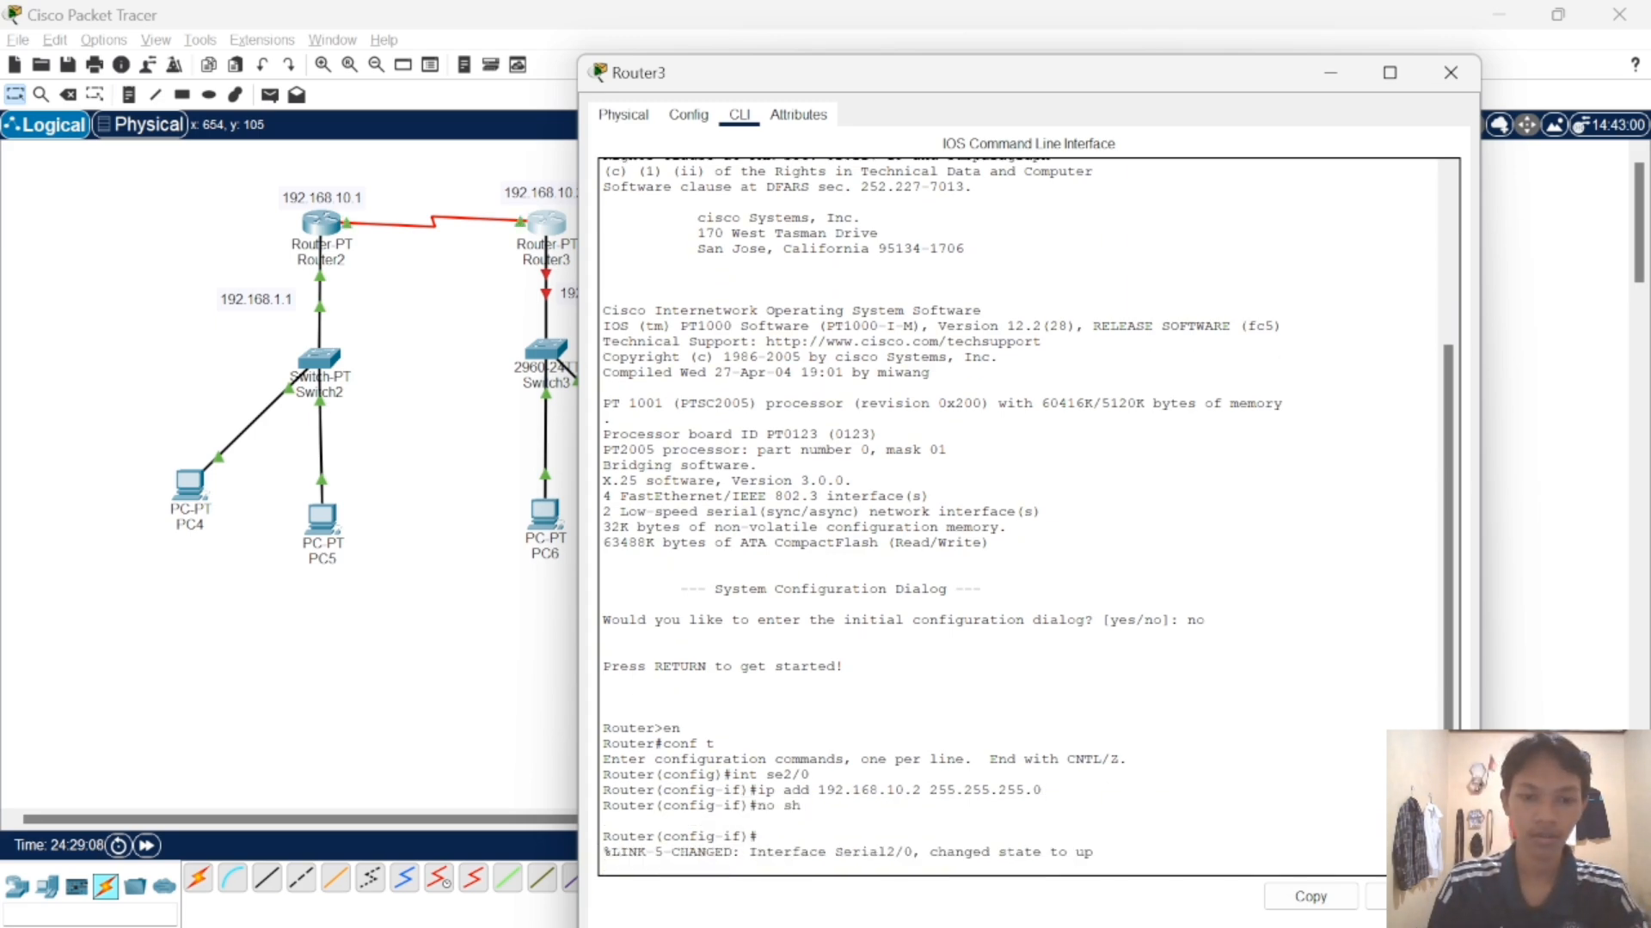
{"action": "key", "text": "Return"}
{"action": "type", "text": "ex"}
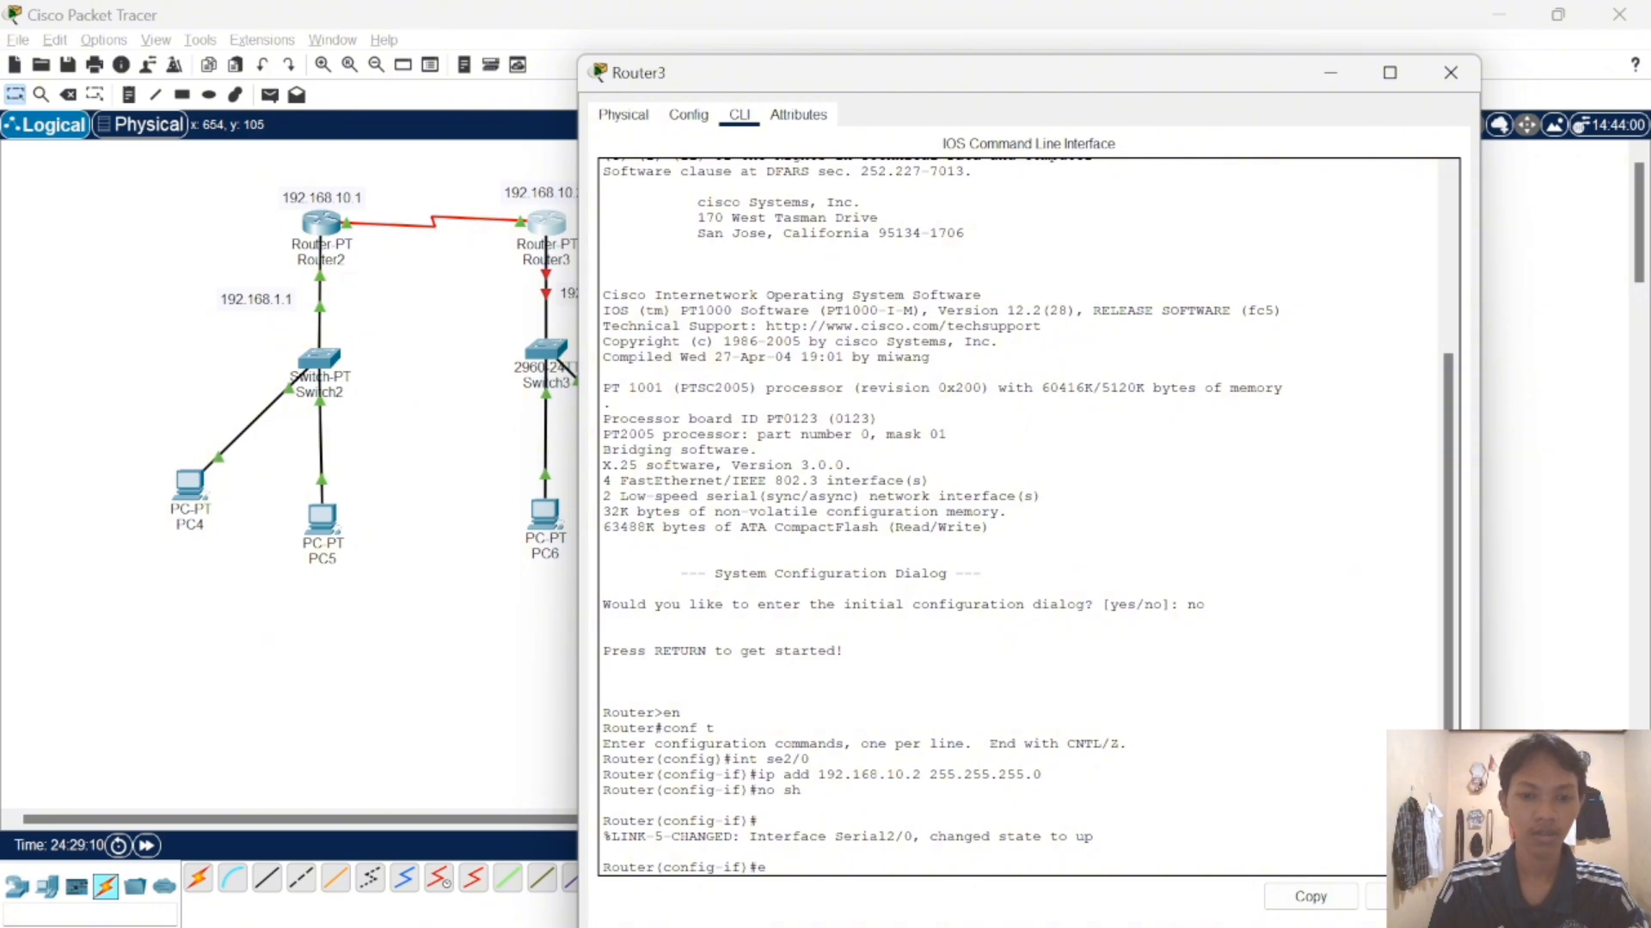
{"action": "key", "text": "Return"}
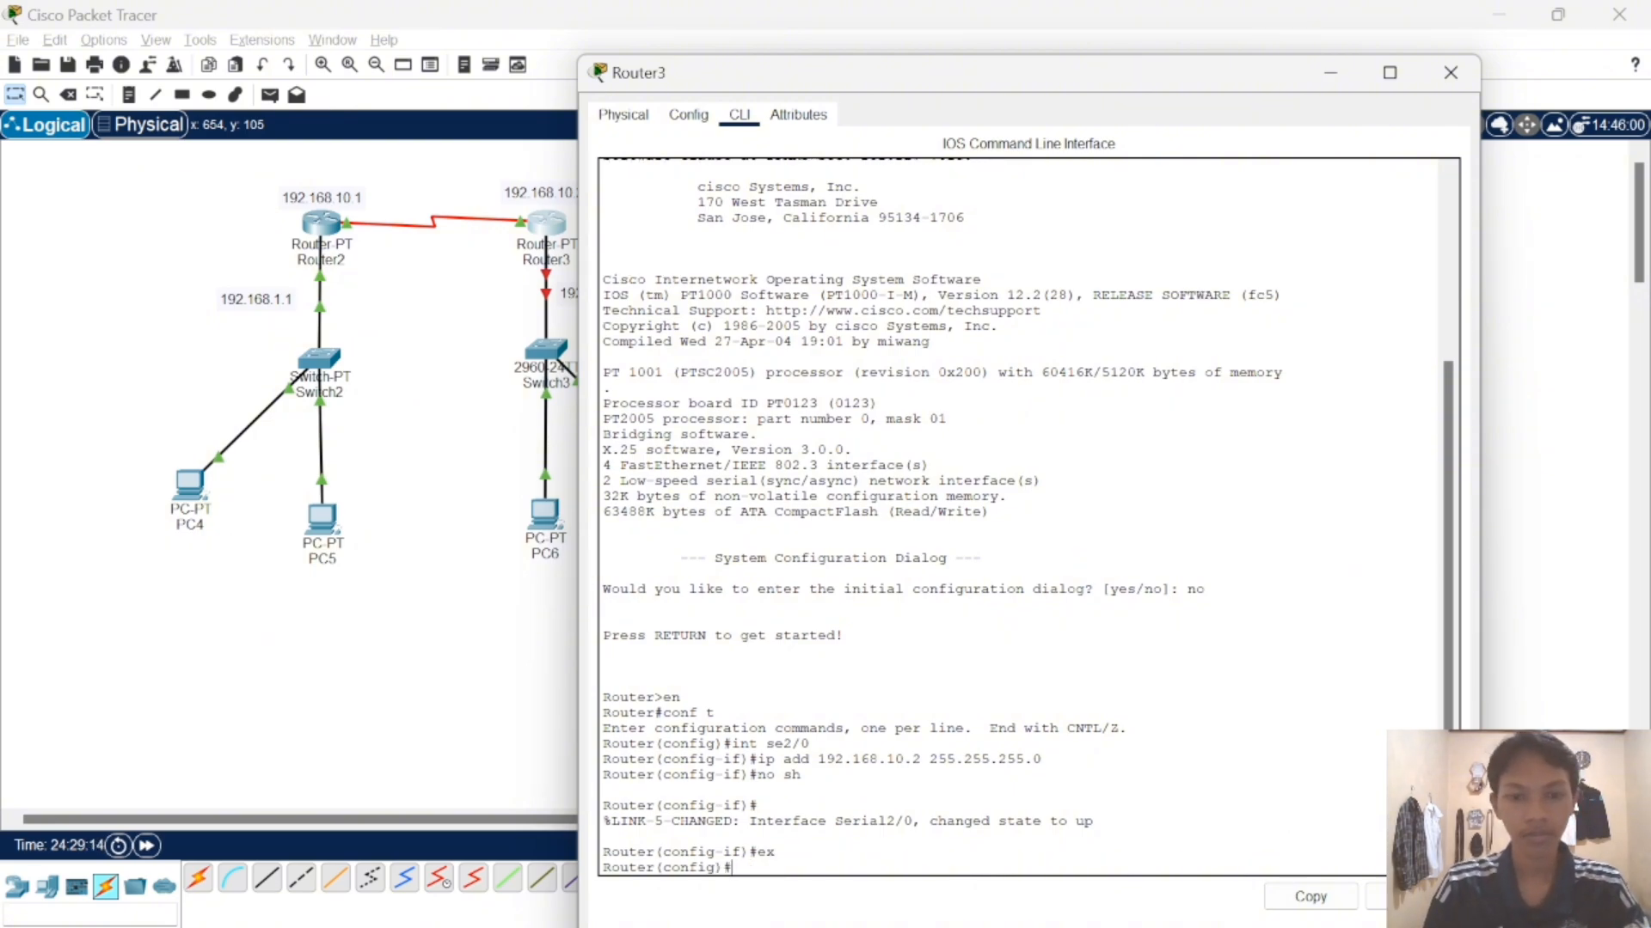
{"action": "type", "text": "int"}
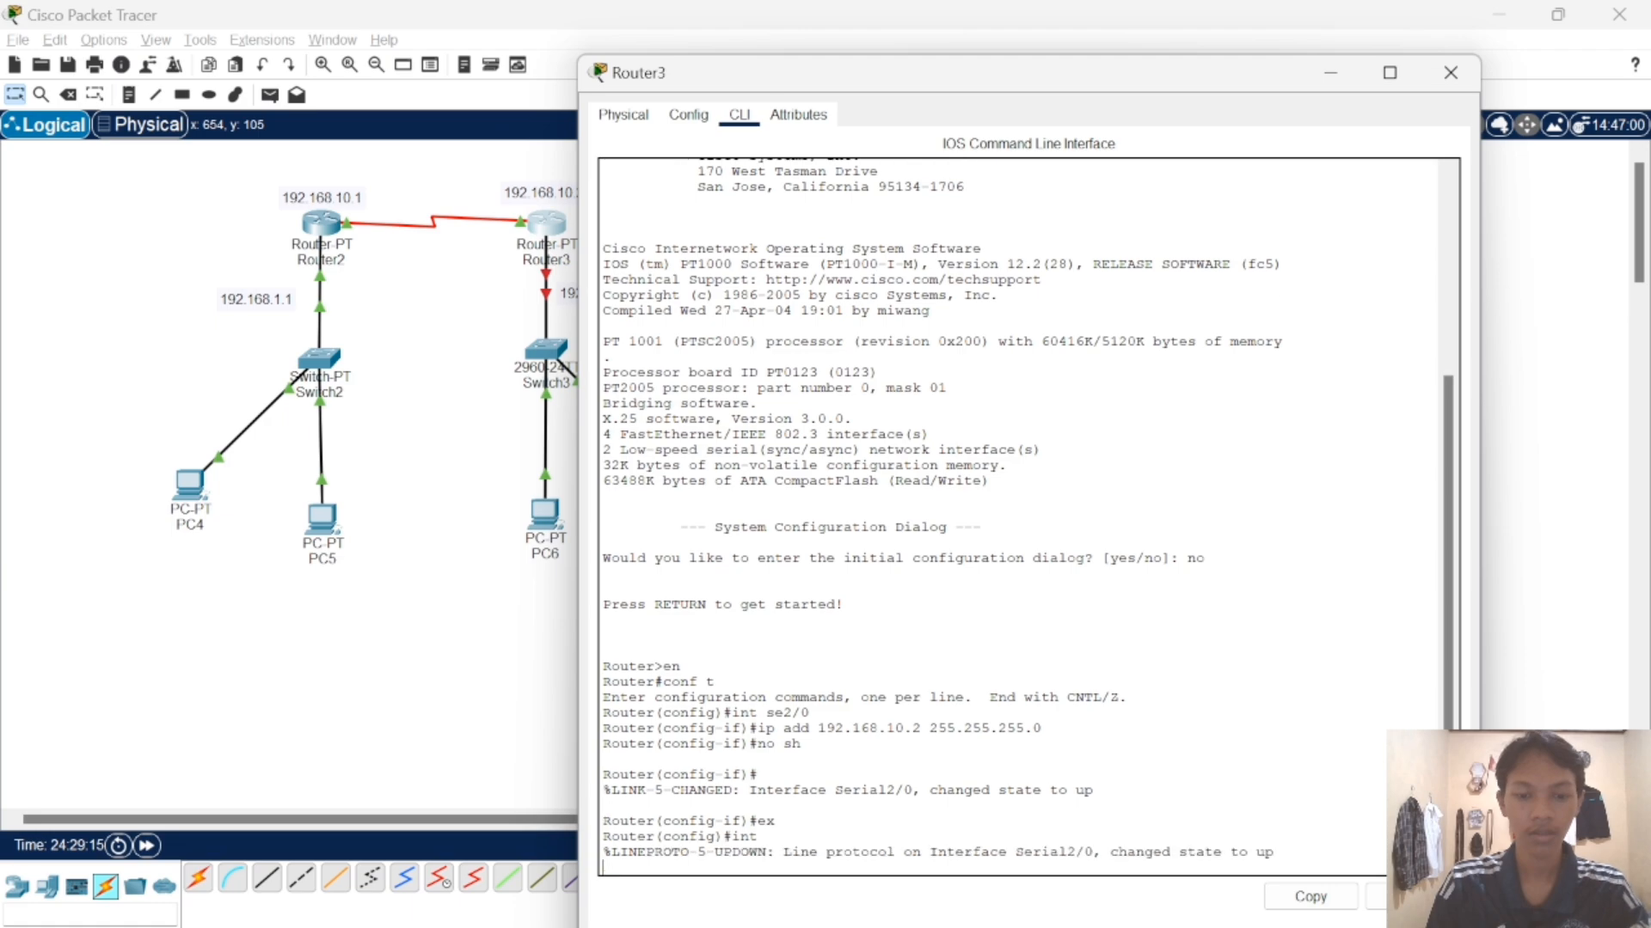
{"action": "type", "text": " fa0"}
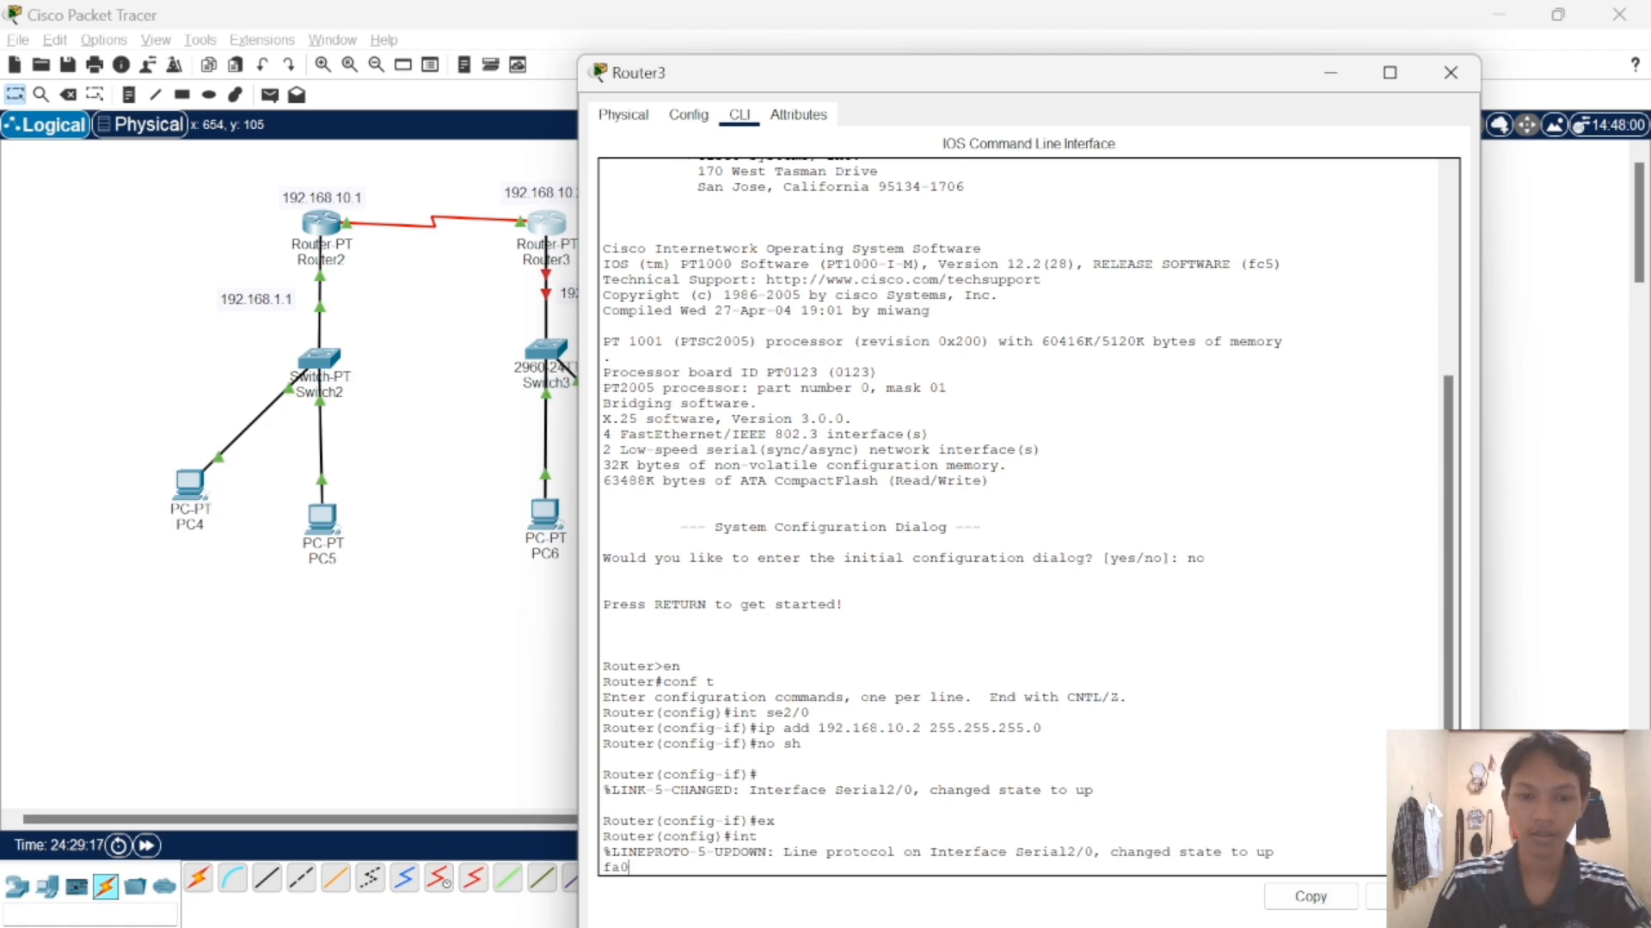
{"action": "key", "text": "BackSpace"}
{"action": "key", "text": "BackSpace"}
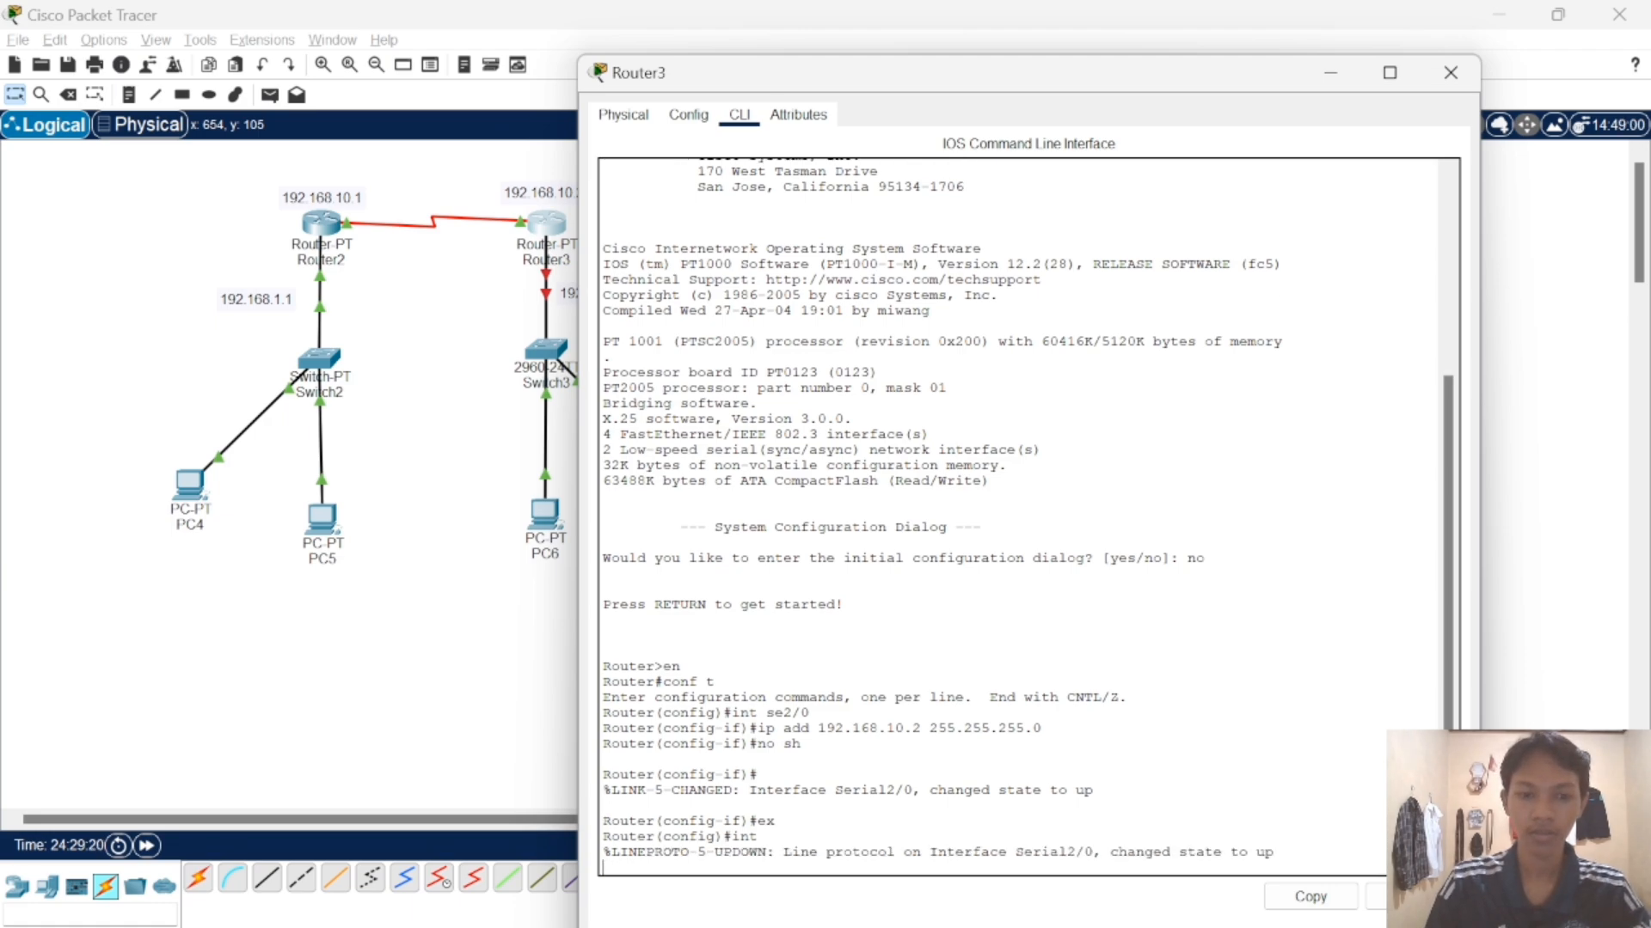
{"action": "key", "text": "Return"}
- Enter Router3's interface fa0/0 and assign it IP address 192.168.2.1 with subnet mask 255.255.255.0
{"action": "type", "text": "int"}
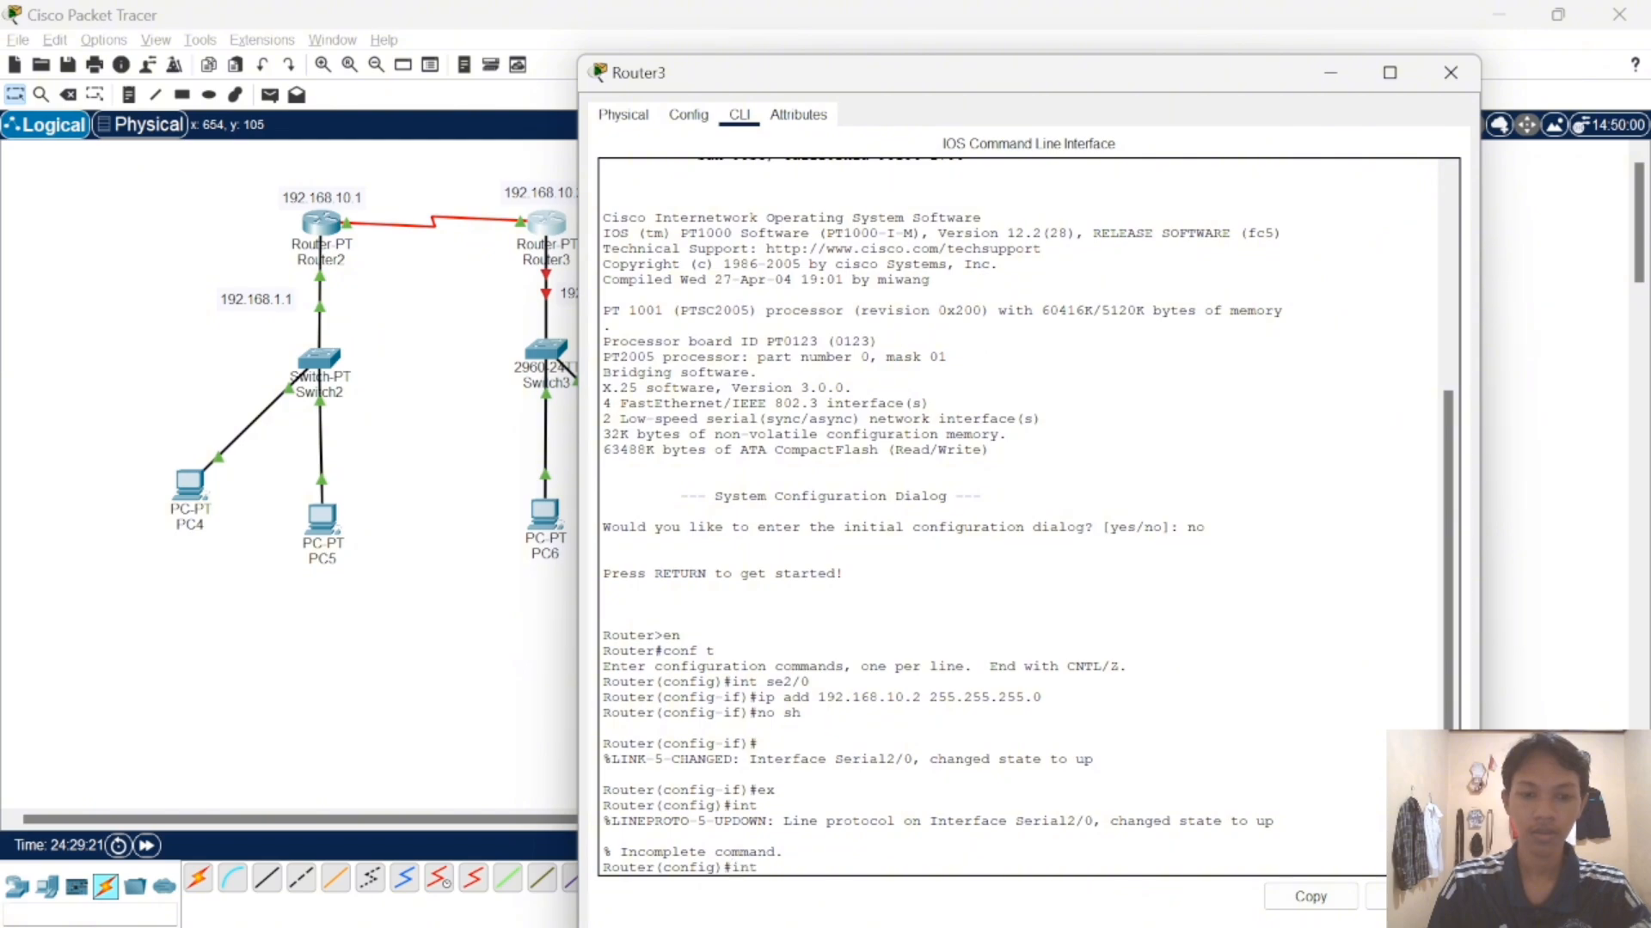
{"action": "type", "text": " fa"}
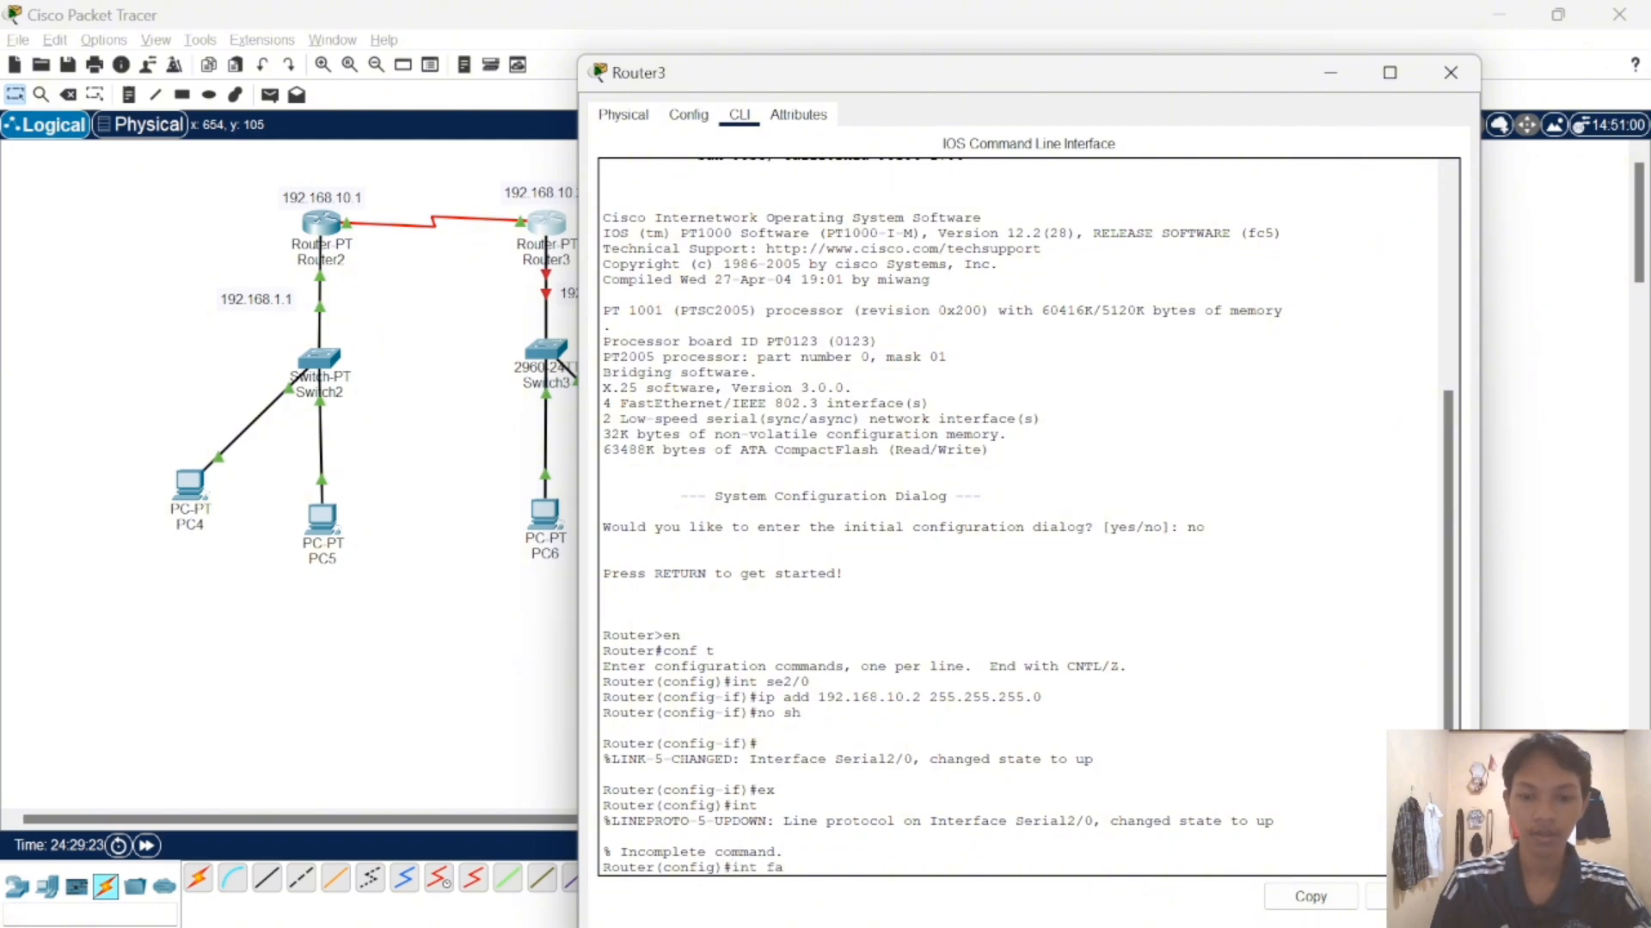
{"action": "type", "text": "0/0"}
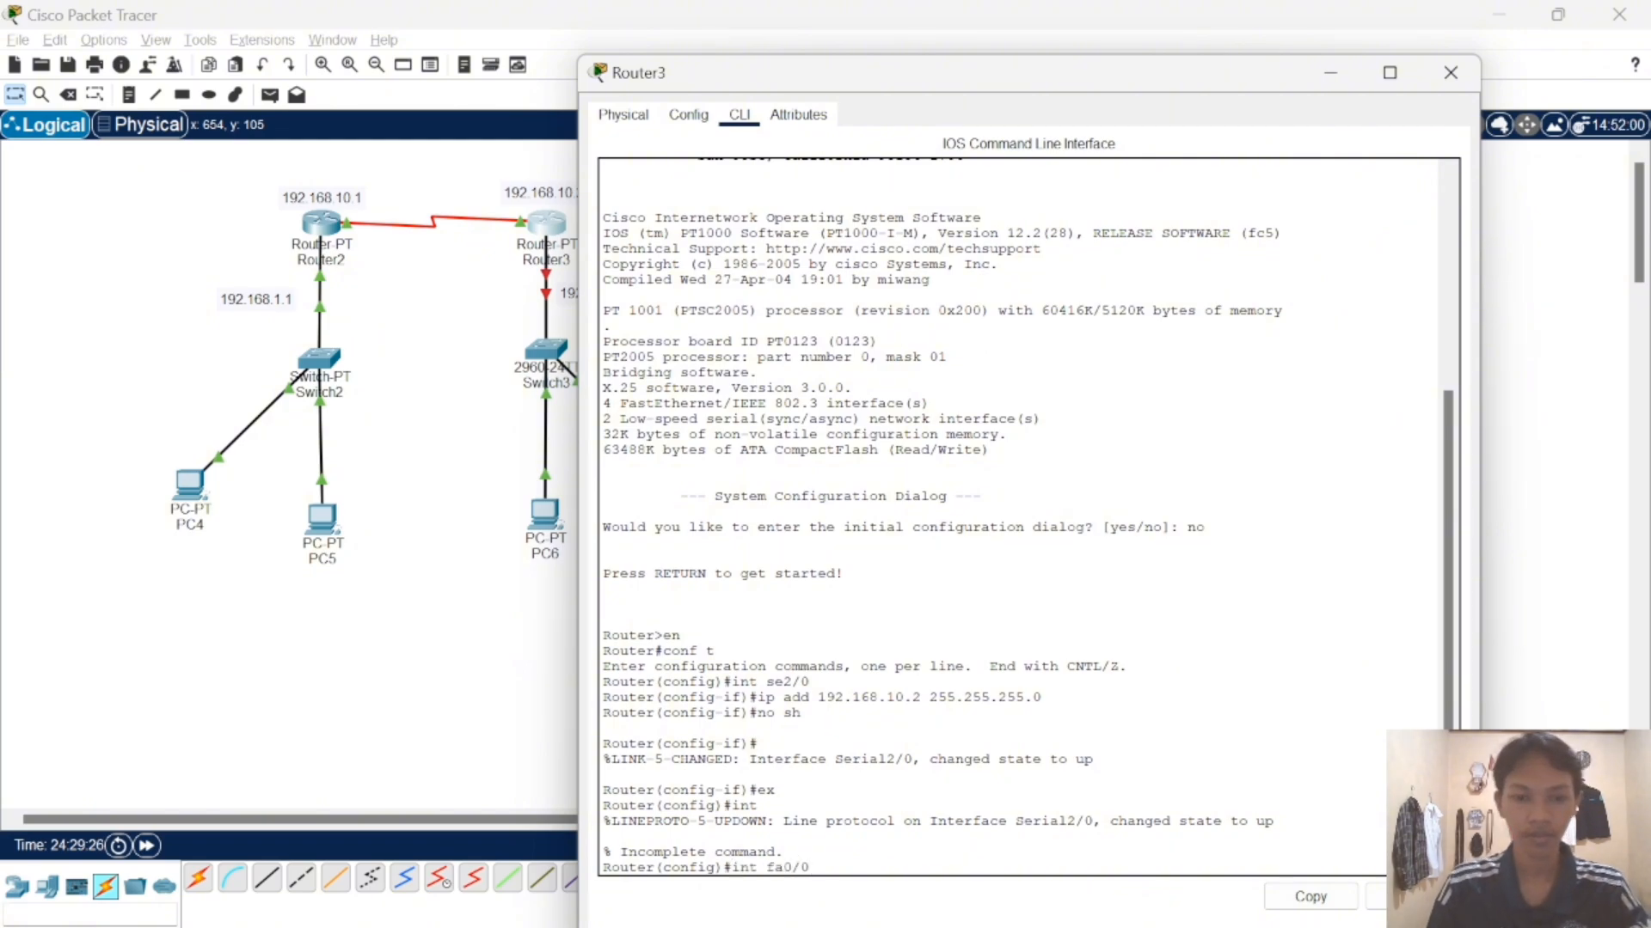
{"action": "key", "text": "Return"}
{"action": "type", "text": "i"}
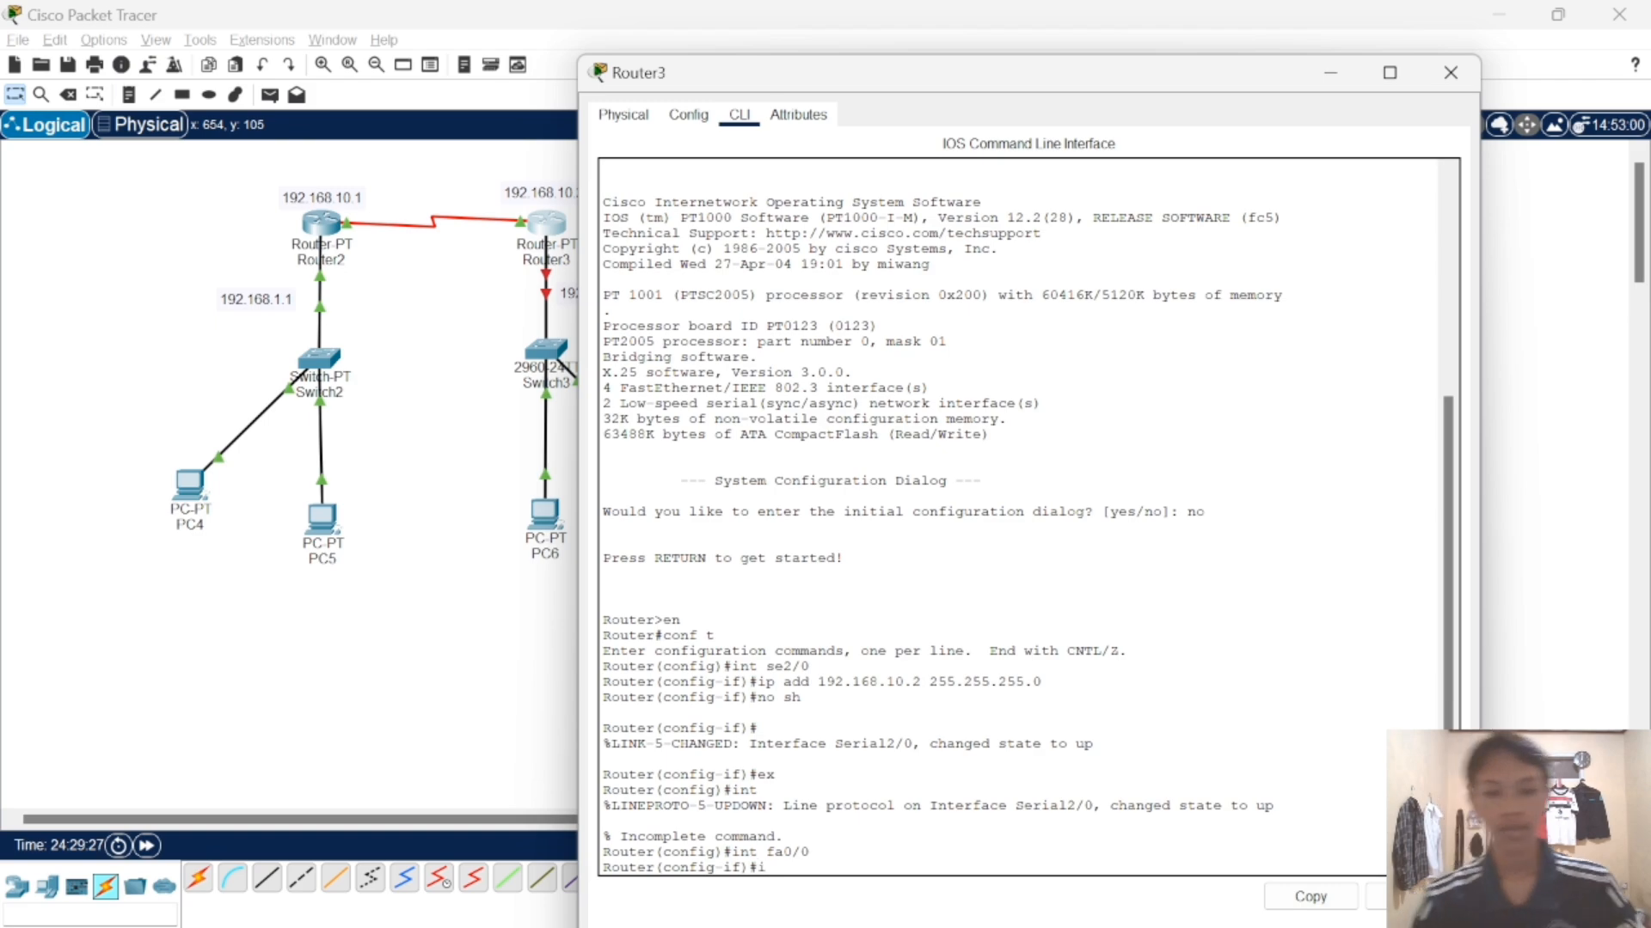
{"action": "type", "text": "p add 1"}
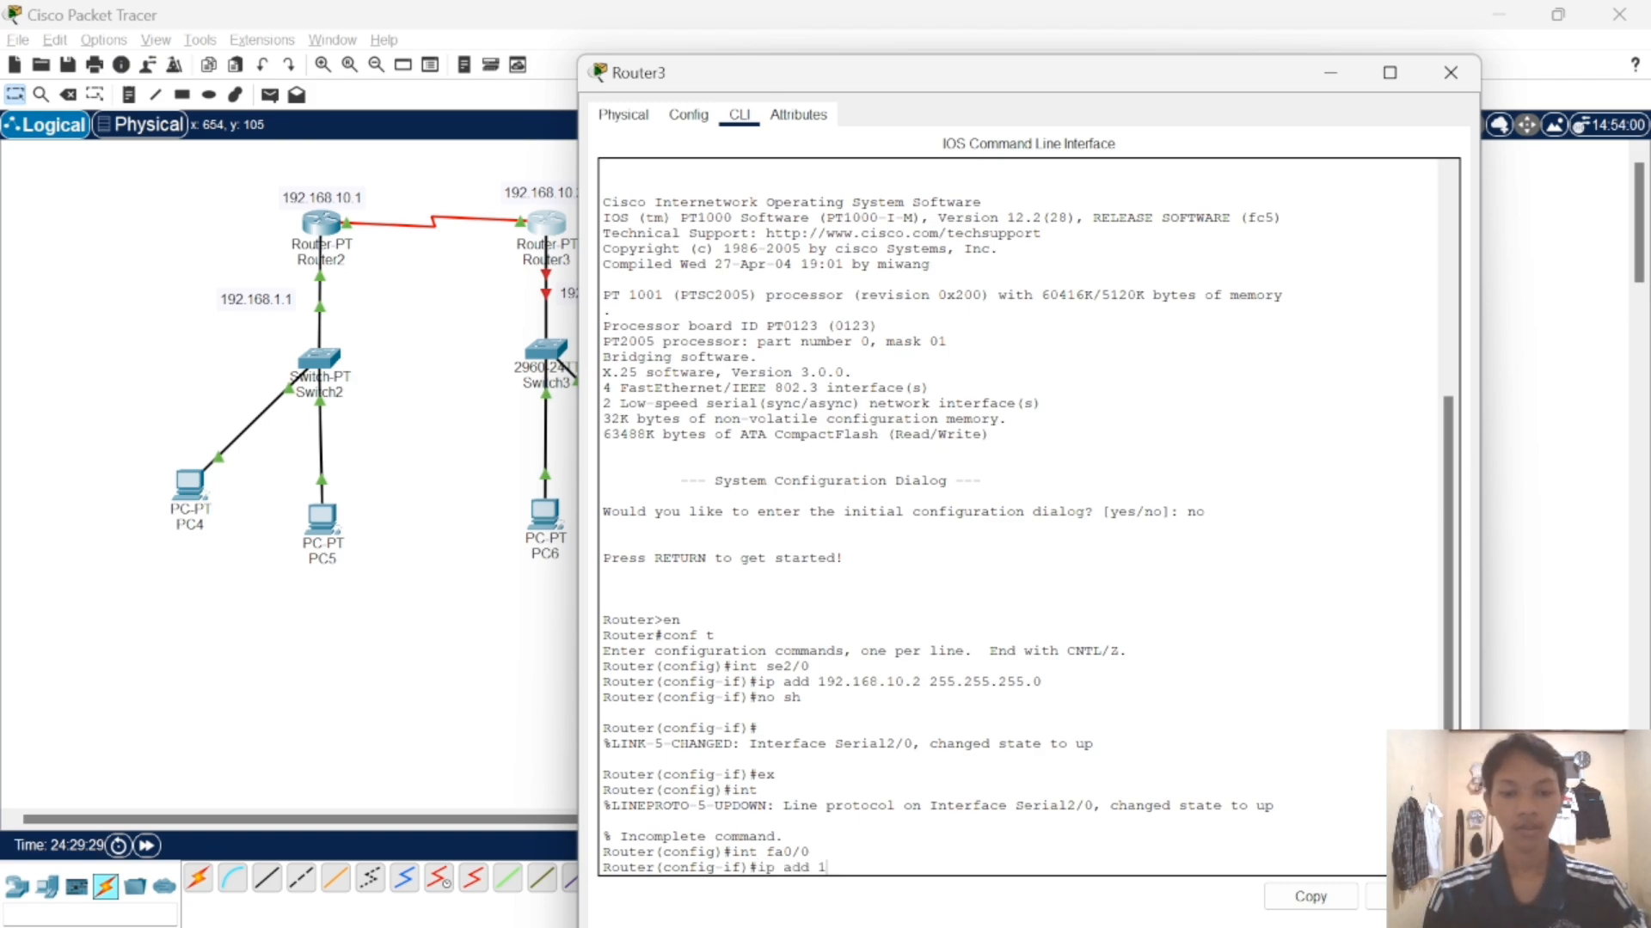
{"action": "type", "text": "92.168."}
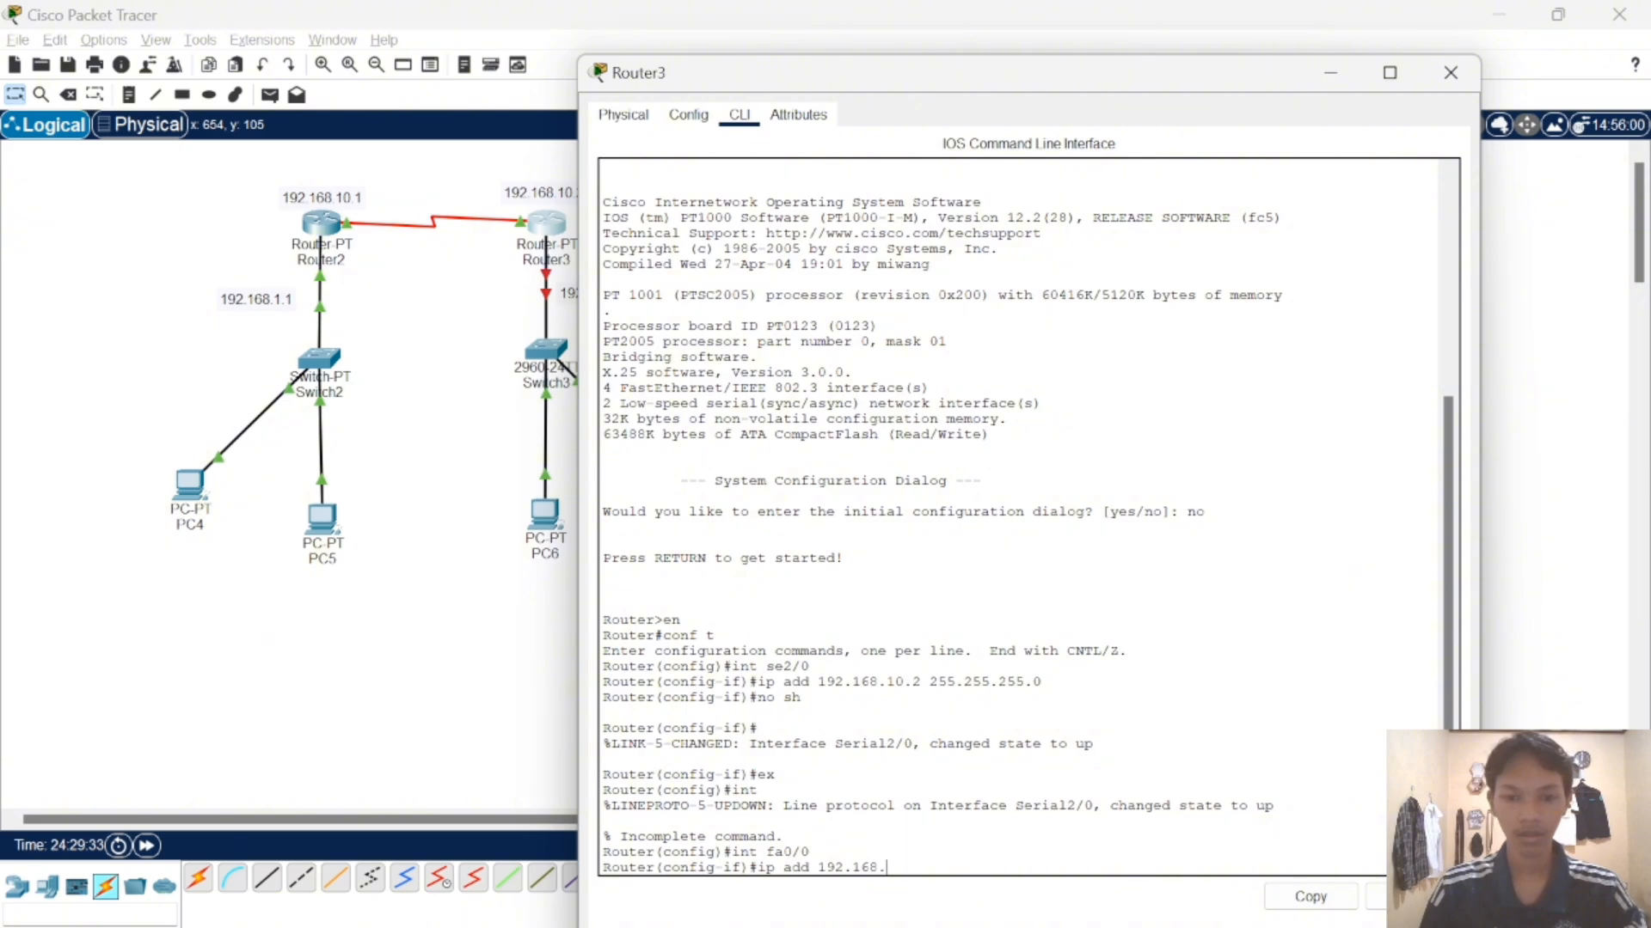
{"action": "type", "text": "2.1 "}
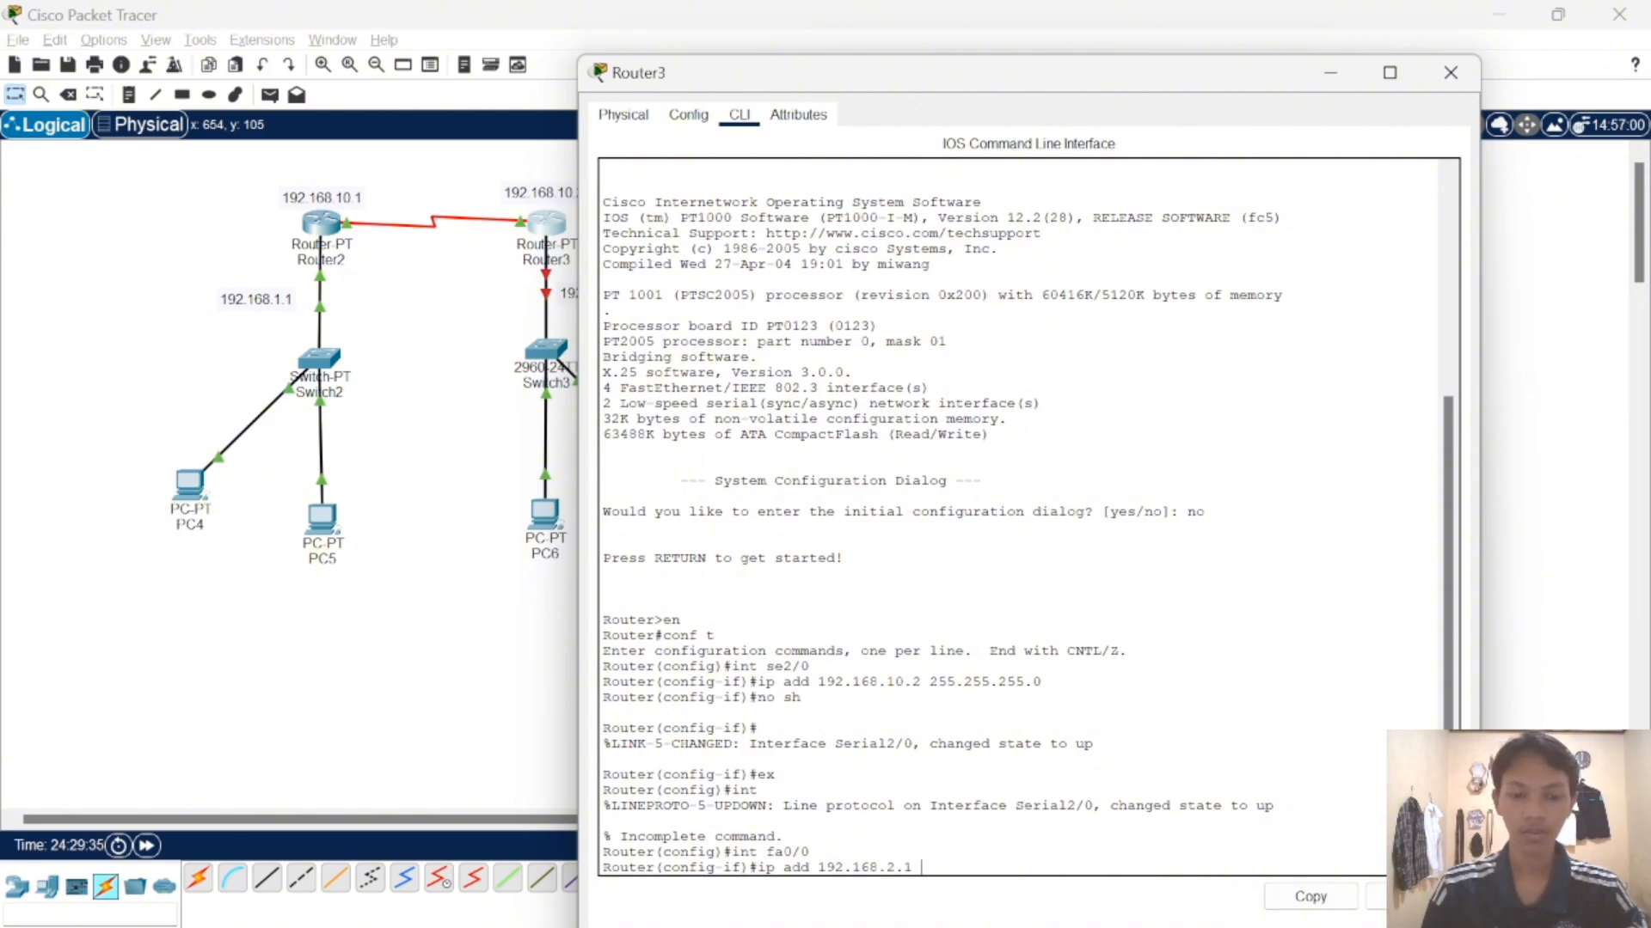
{"action": "type", "text": "255.2"}
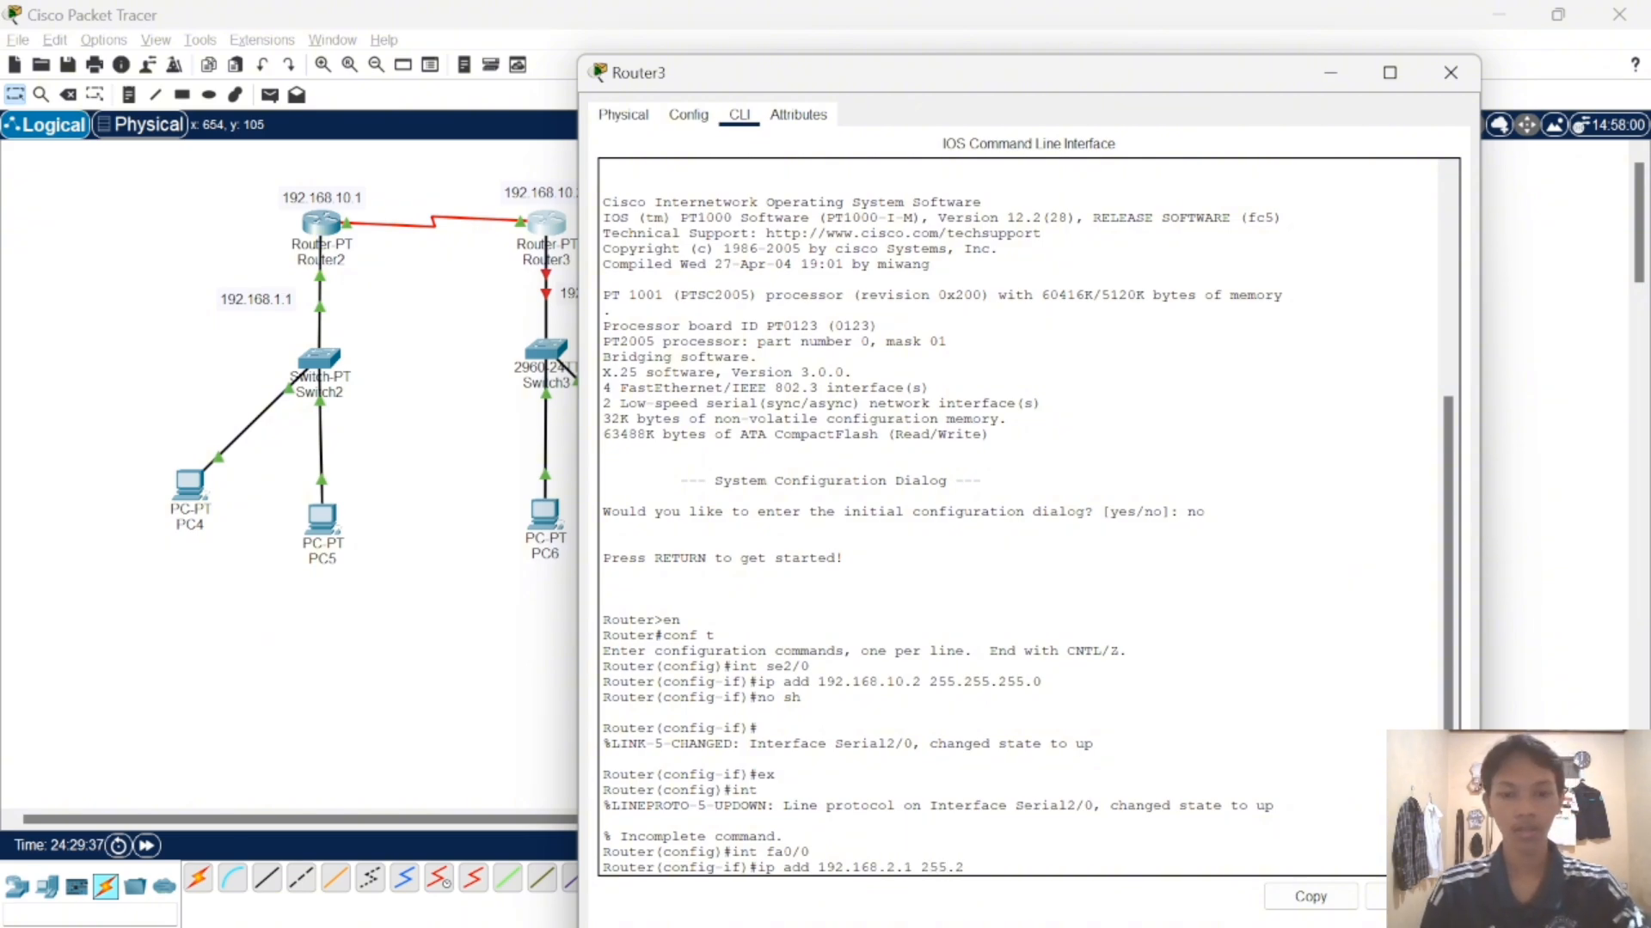
{"action": "type", "text": "55.255"}
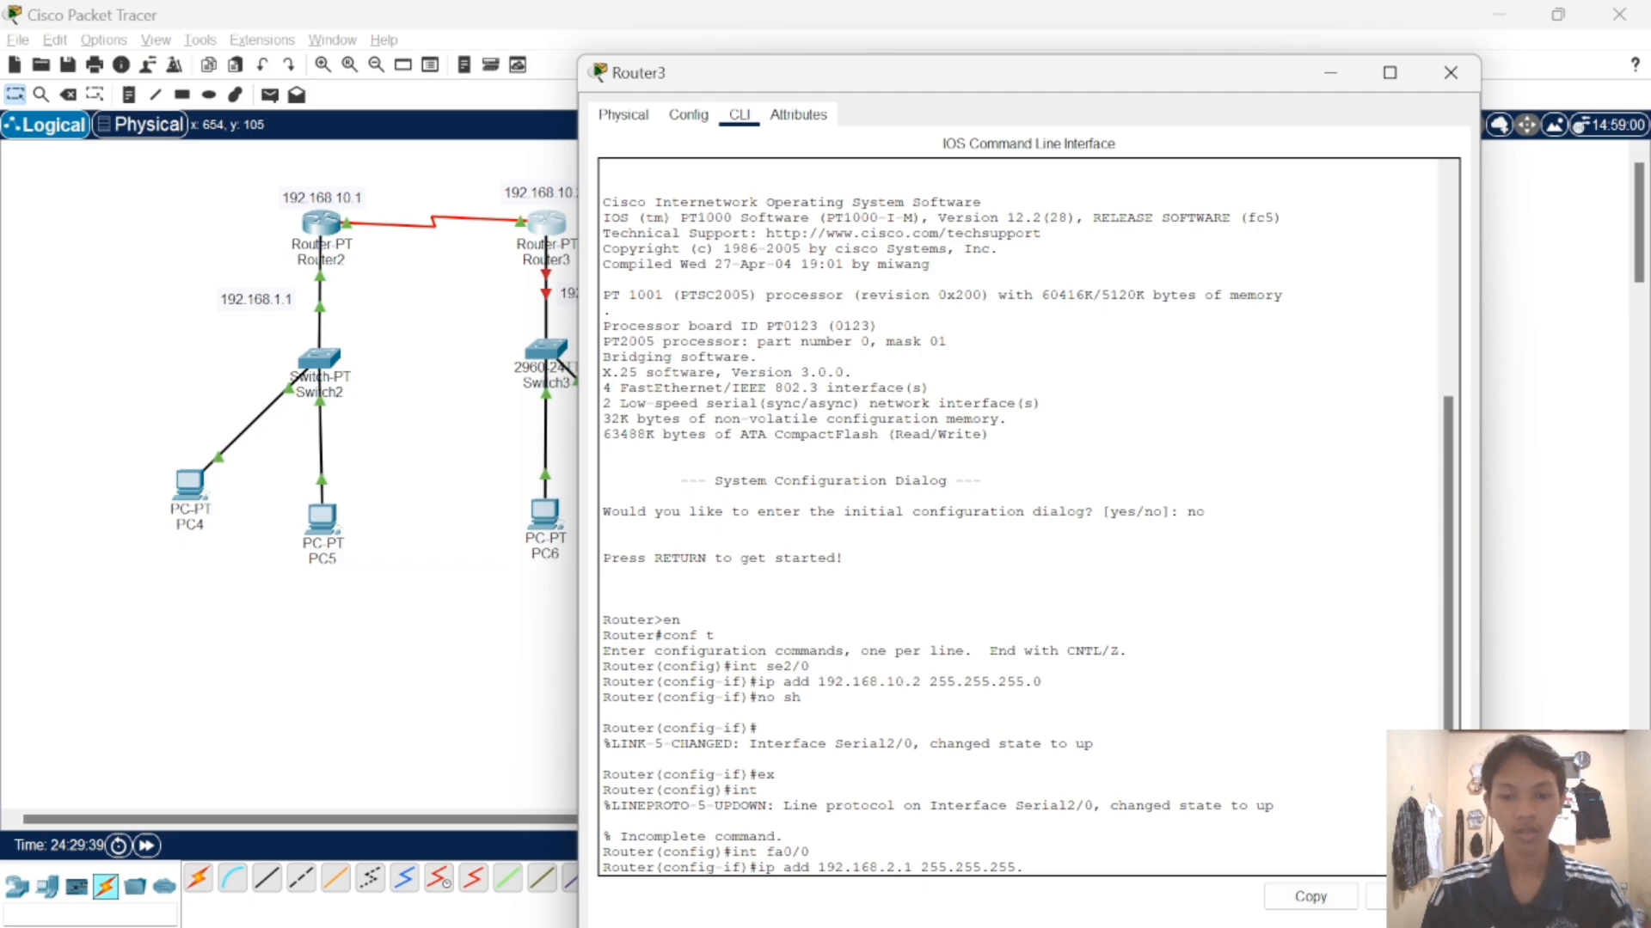
{"action": "type", "text": ".0"}
{"action": "key", "text": "Return"}
- Enable Router3's interface fa0/0 with no sh
{"action": "type", "text": "nfig-if)#n"}
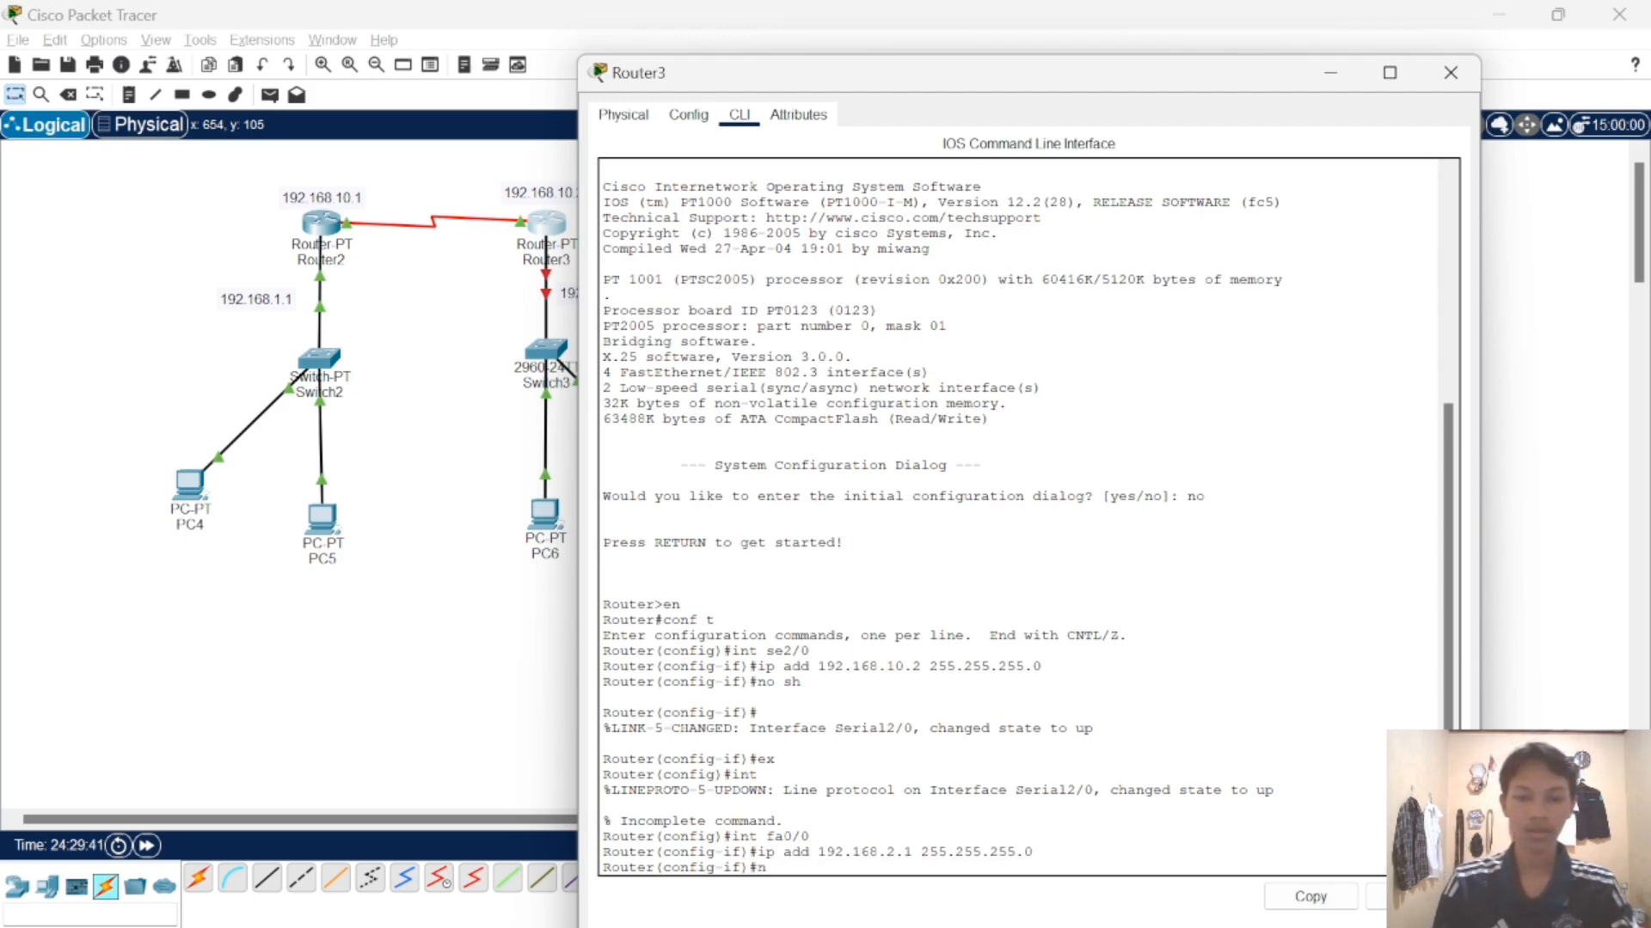
{"action": "type", "text": "o sh"}
{"action": "key", "text": "Return"}
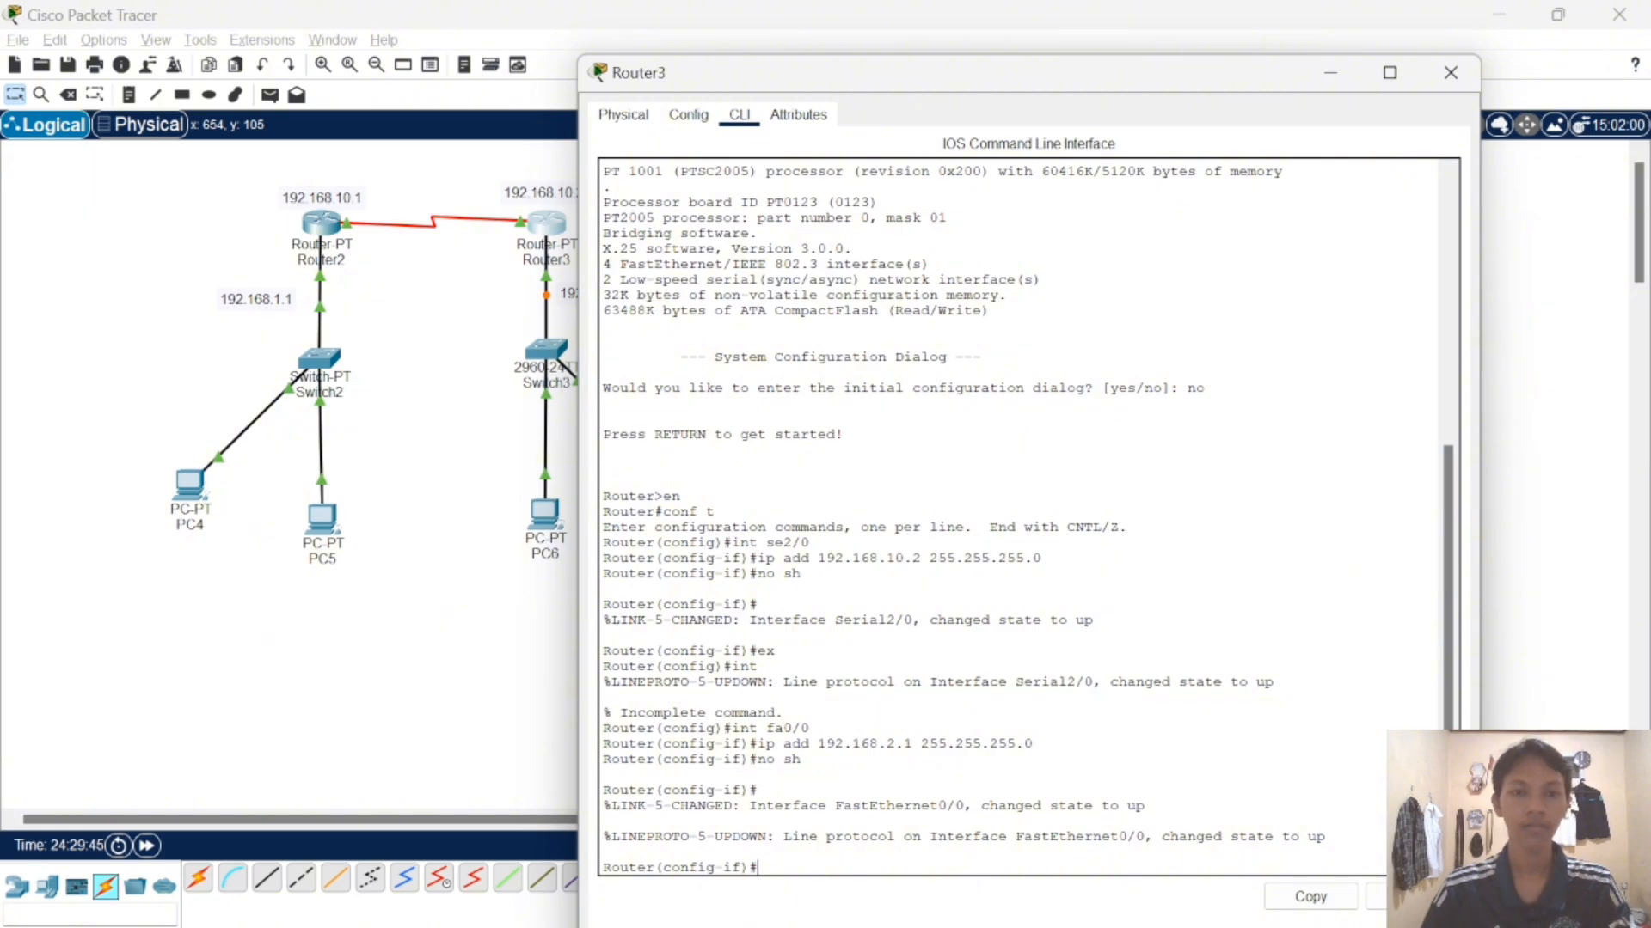
- Open Router2's CLI and return to global configuration mode with ex
{"action": "left_click", "coordinate": [421, 357]}
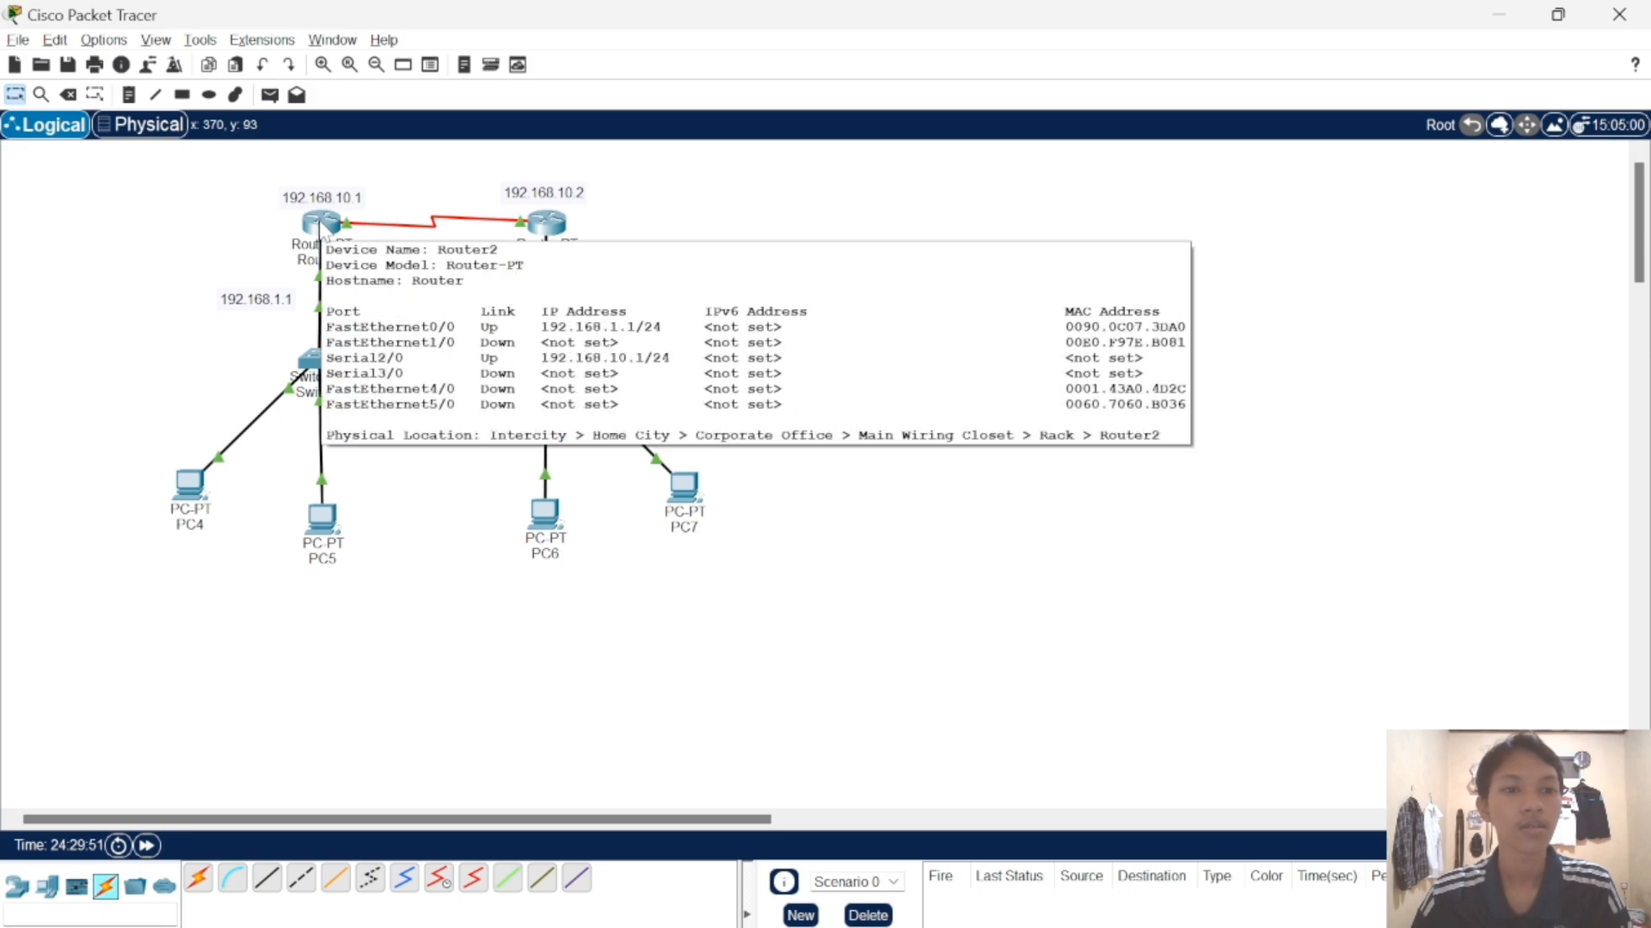
{"action": "left_click", "coordinate": [320, 225]}
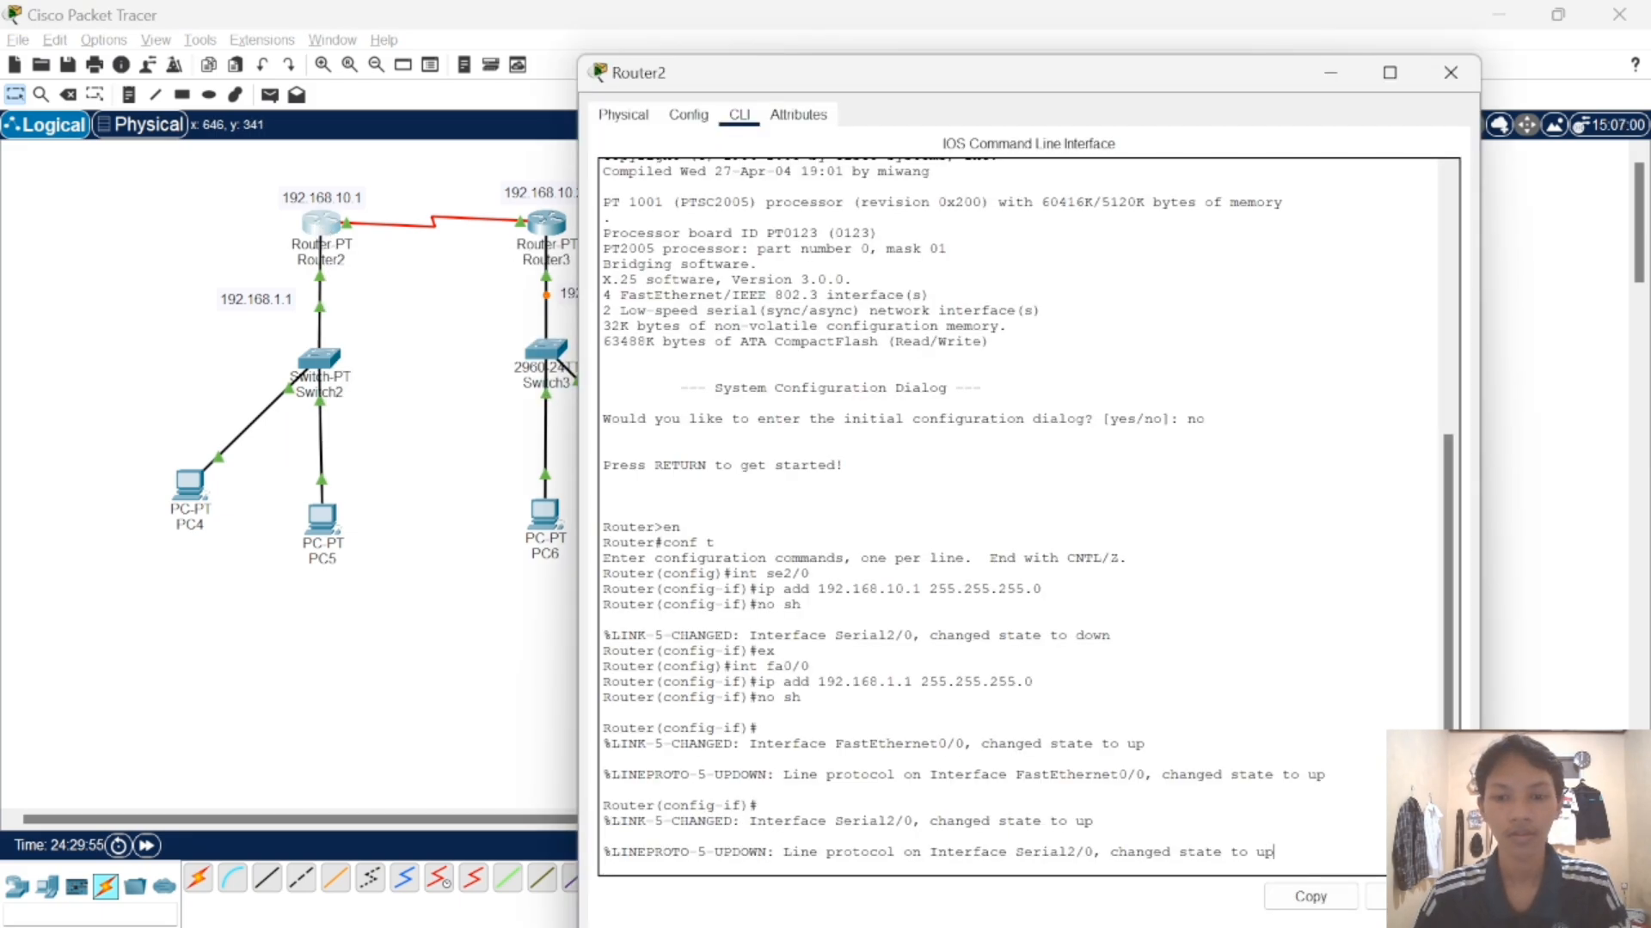
{"action": "key", "text": "Return"}
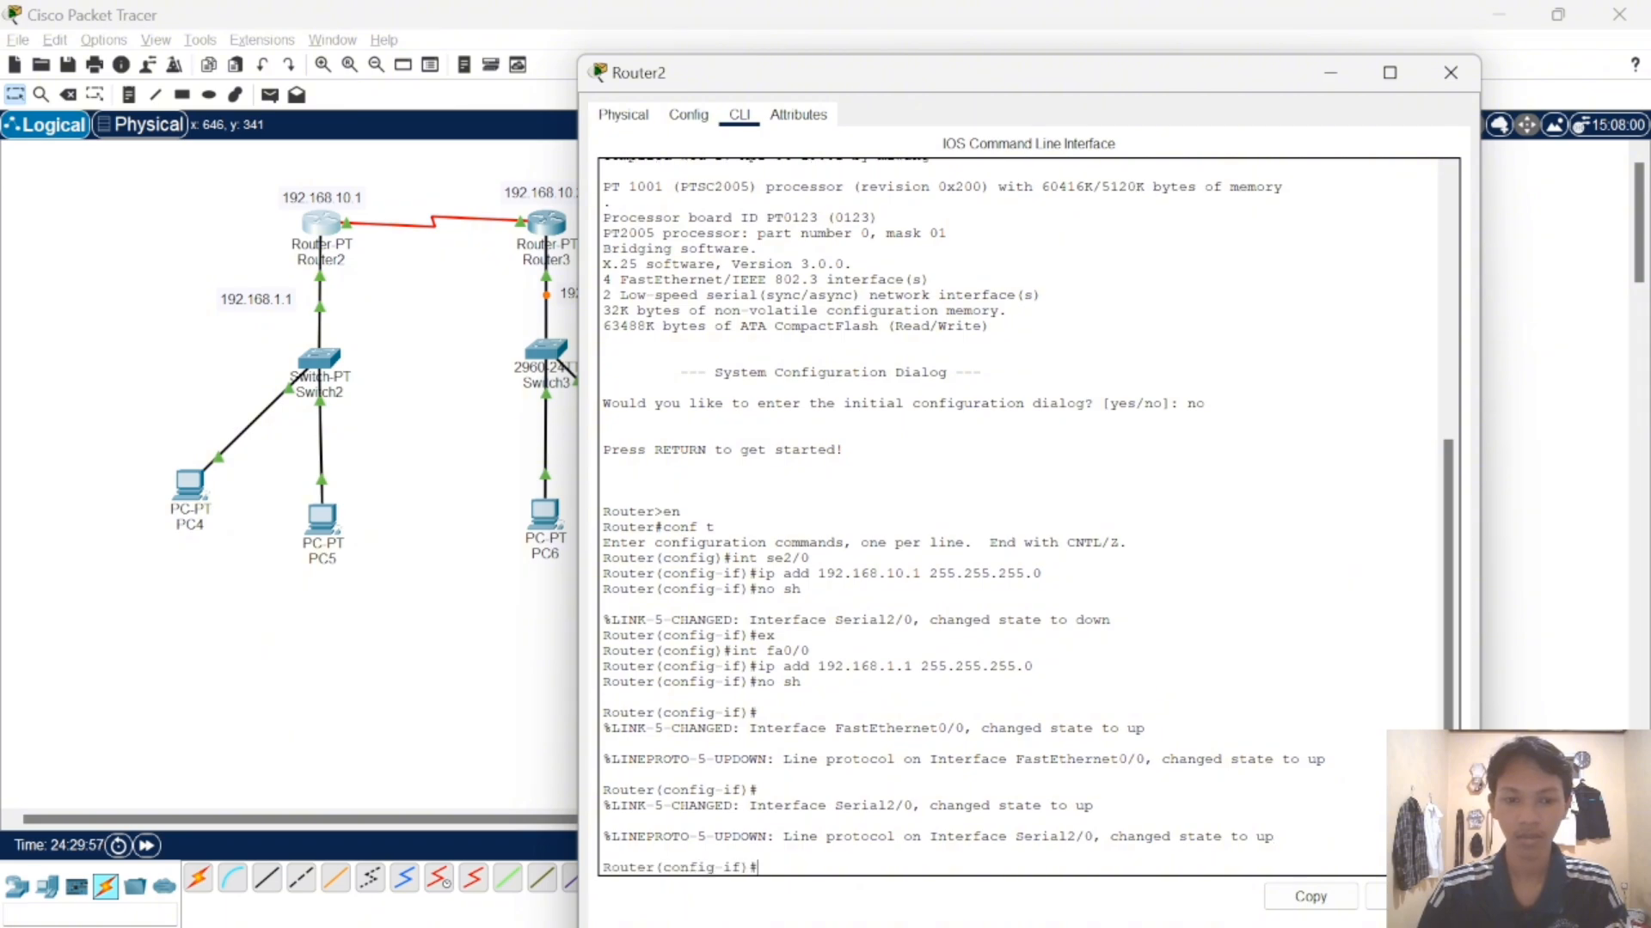
{"action": "type", "text": "ex"}
{"action": "key", "text": "Return"}
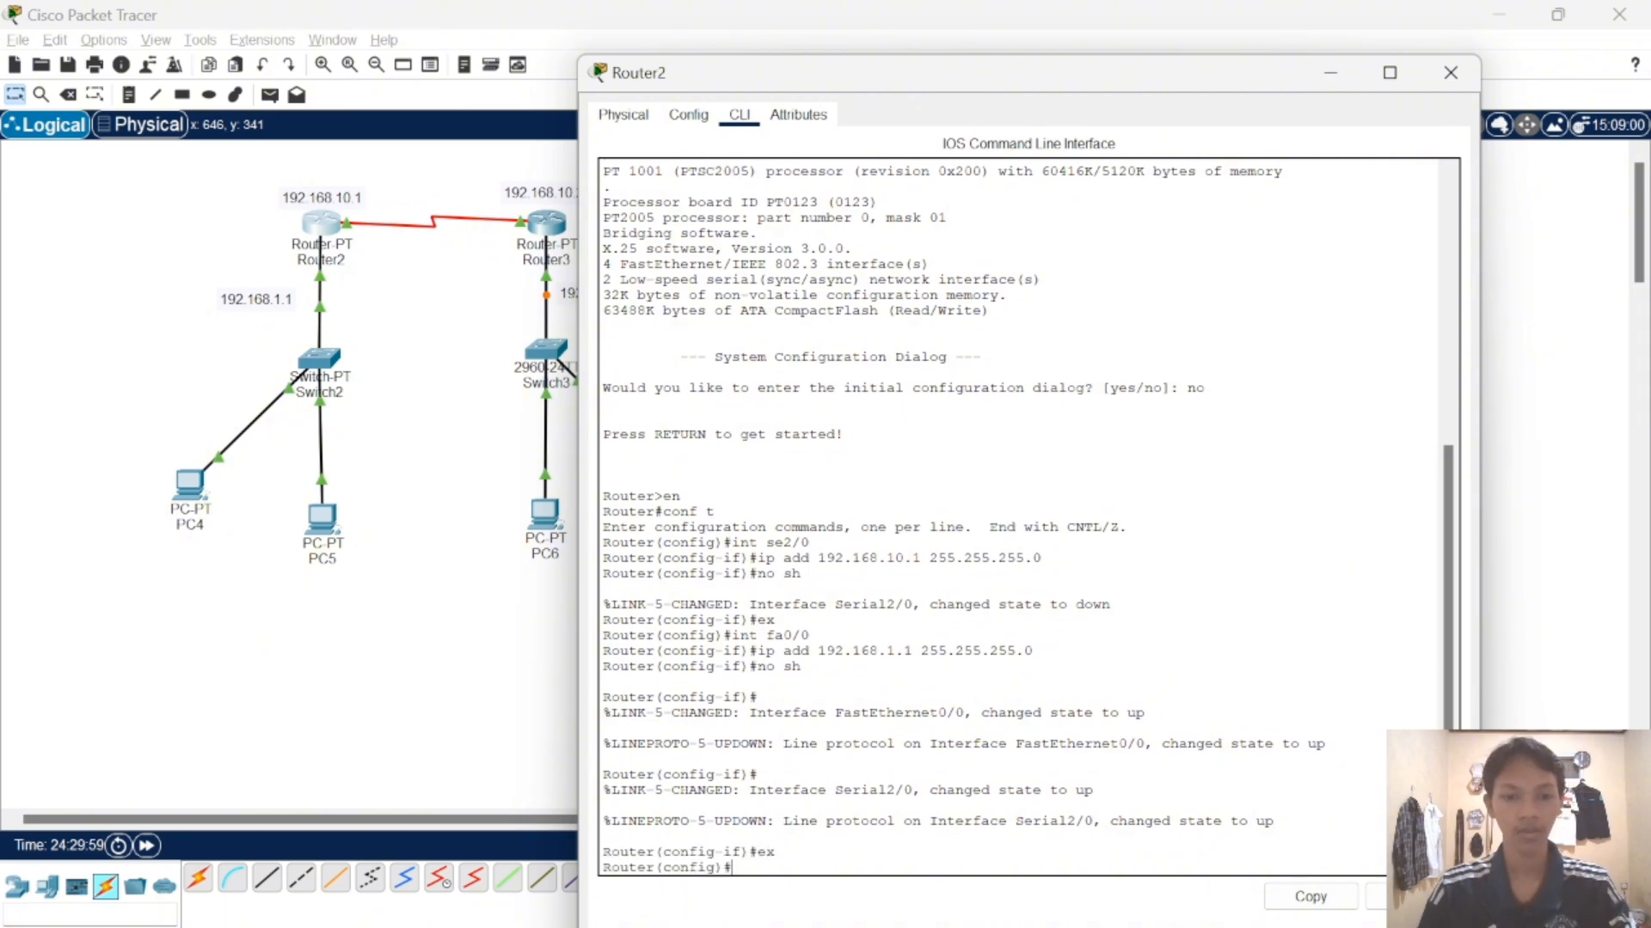
- Add a static route on Router2 to network 192.168.2.0 with mask 255.255.255.0 via next hop 192.168.10.2
{"action": "type", "text": "ip route"}
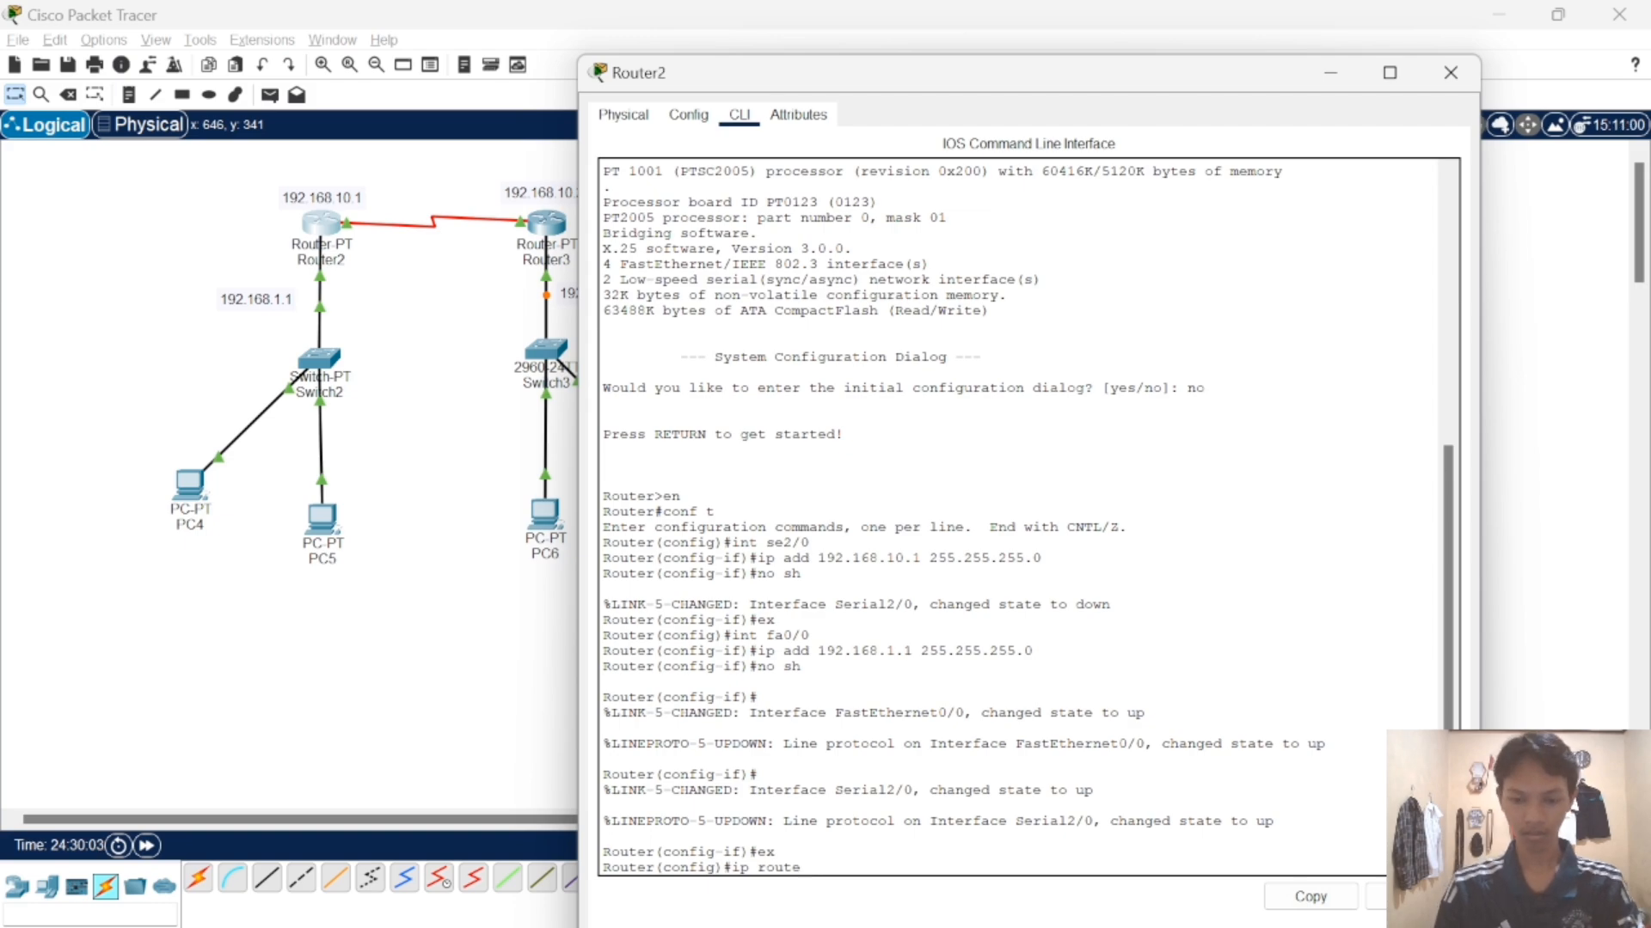
{"action": "type", "text": " 192"}
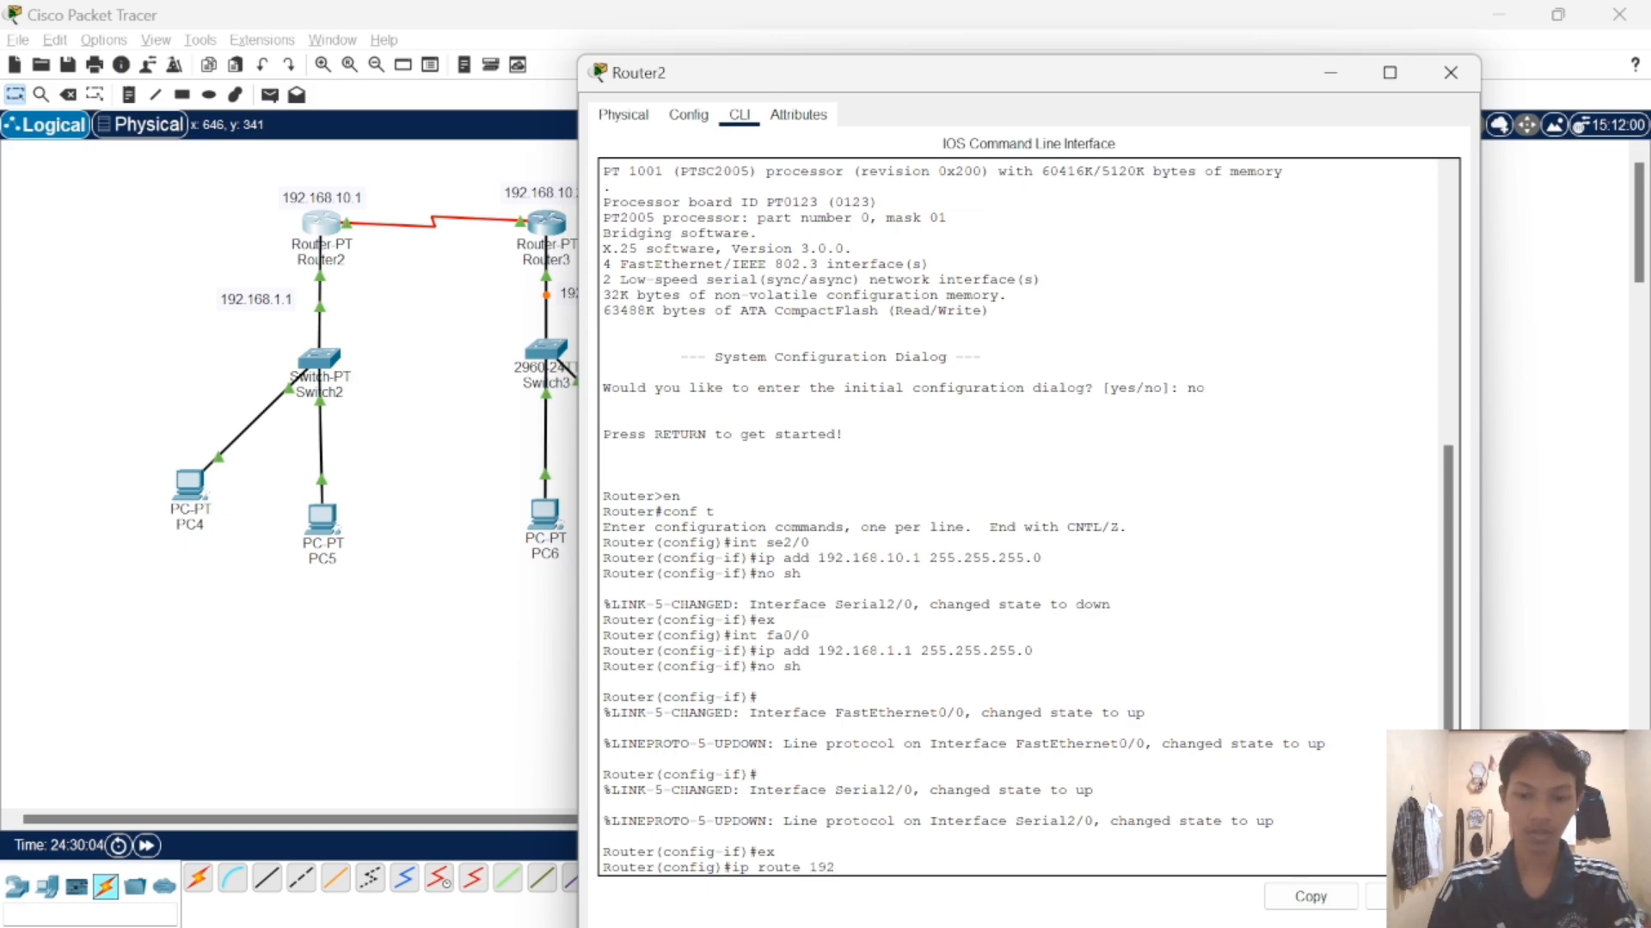
{"action": "type", "text": ".168."}
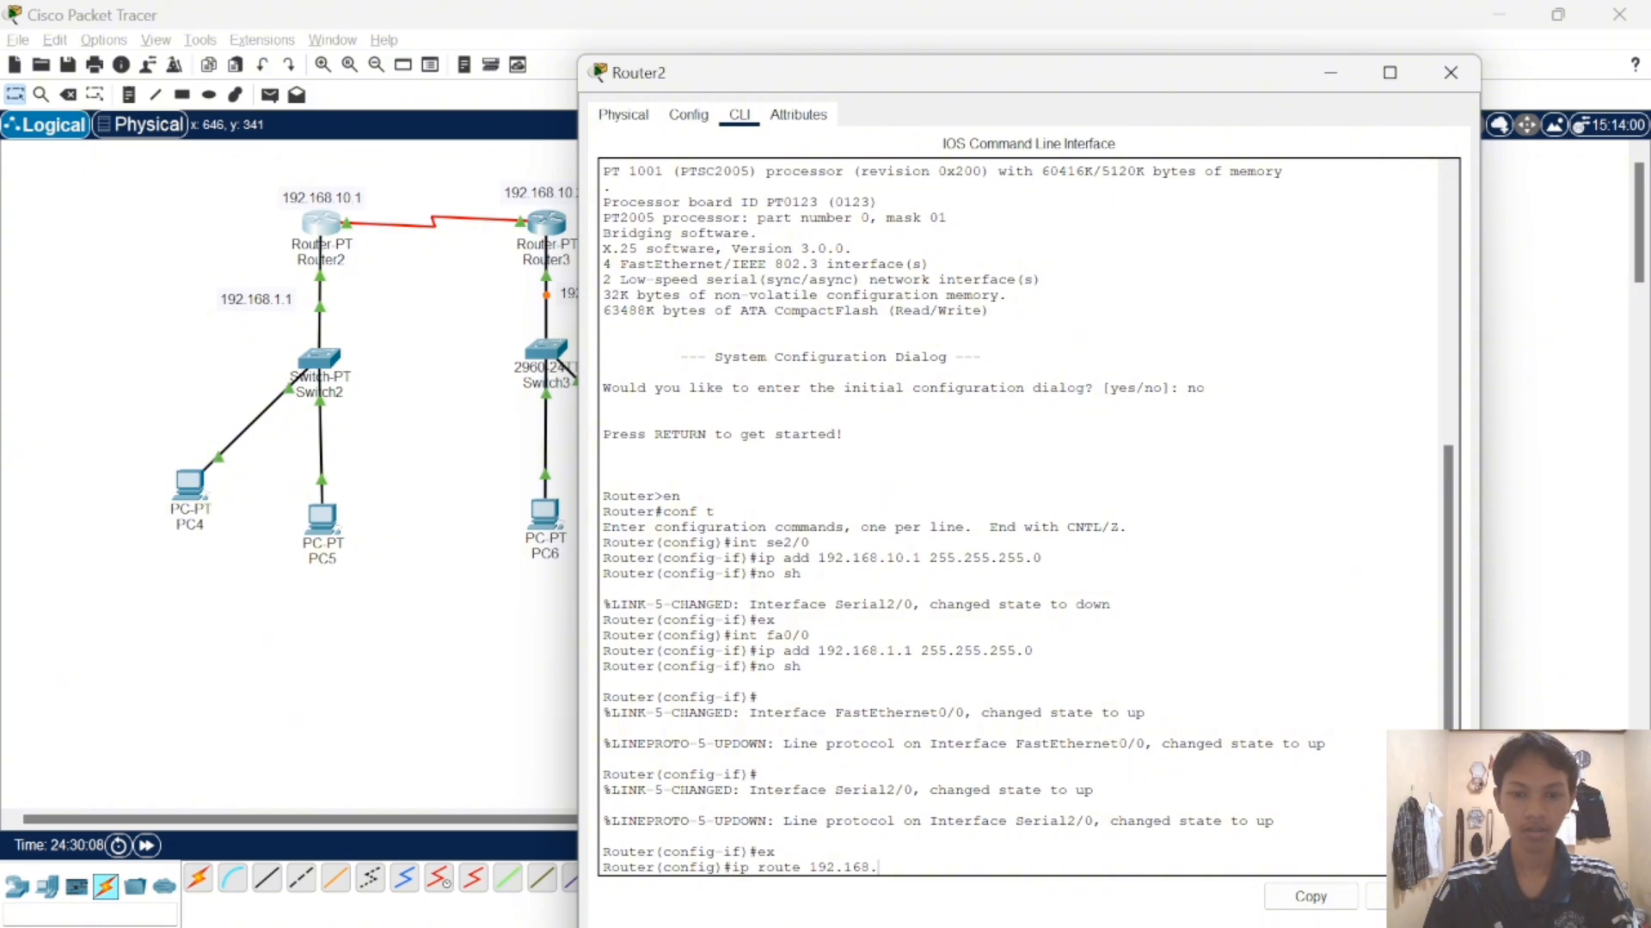
{"action": "type", "text": "2."}
{"action": "type", "text": "0"}
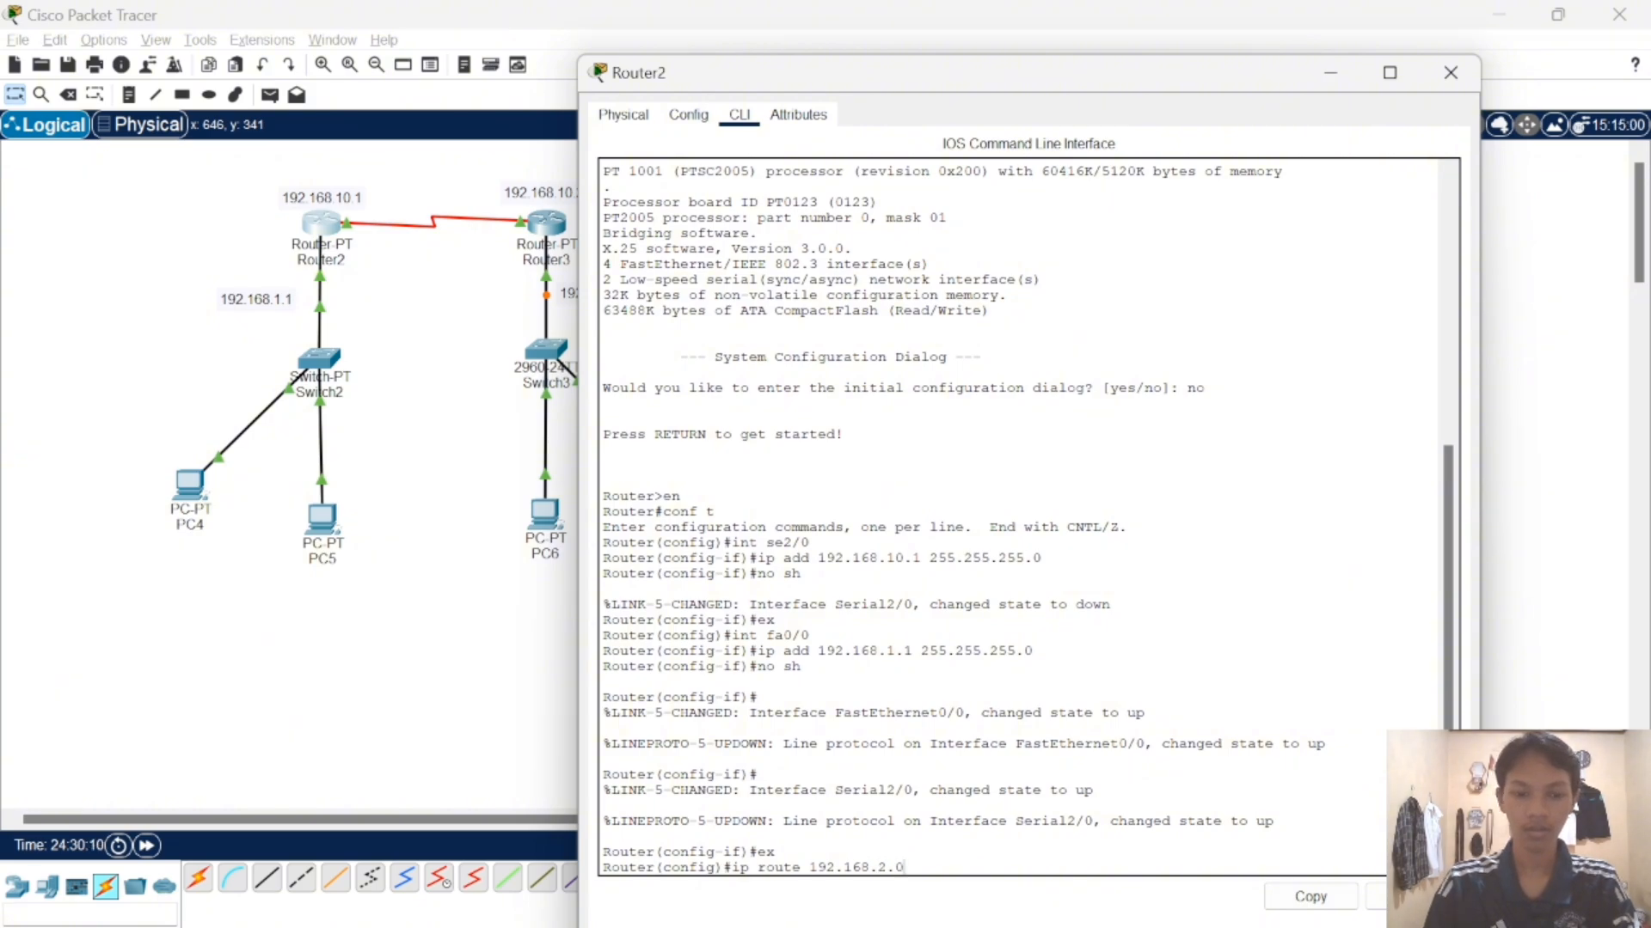
{"action": "type", "text": " 255."}
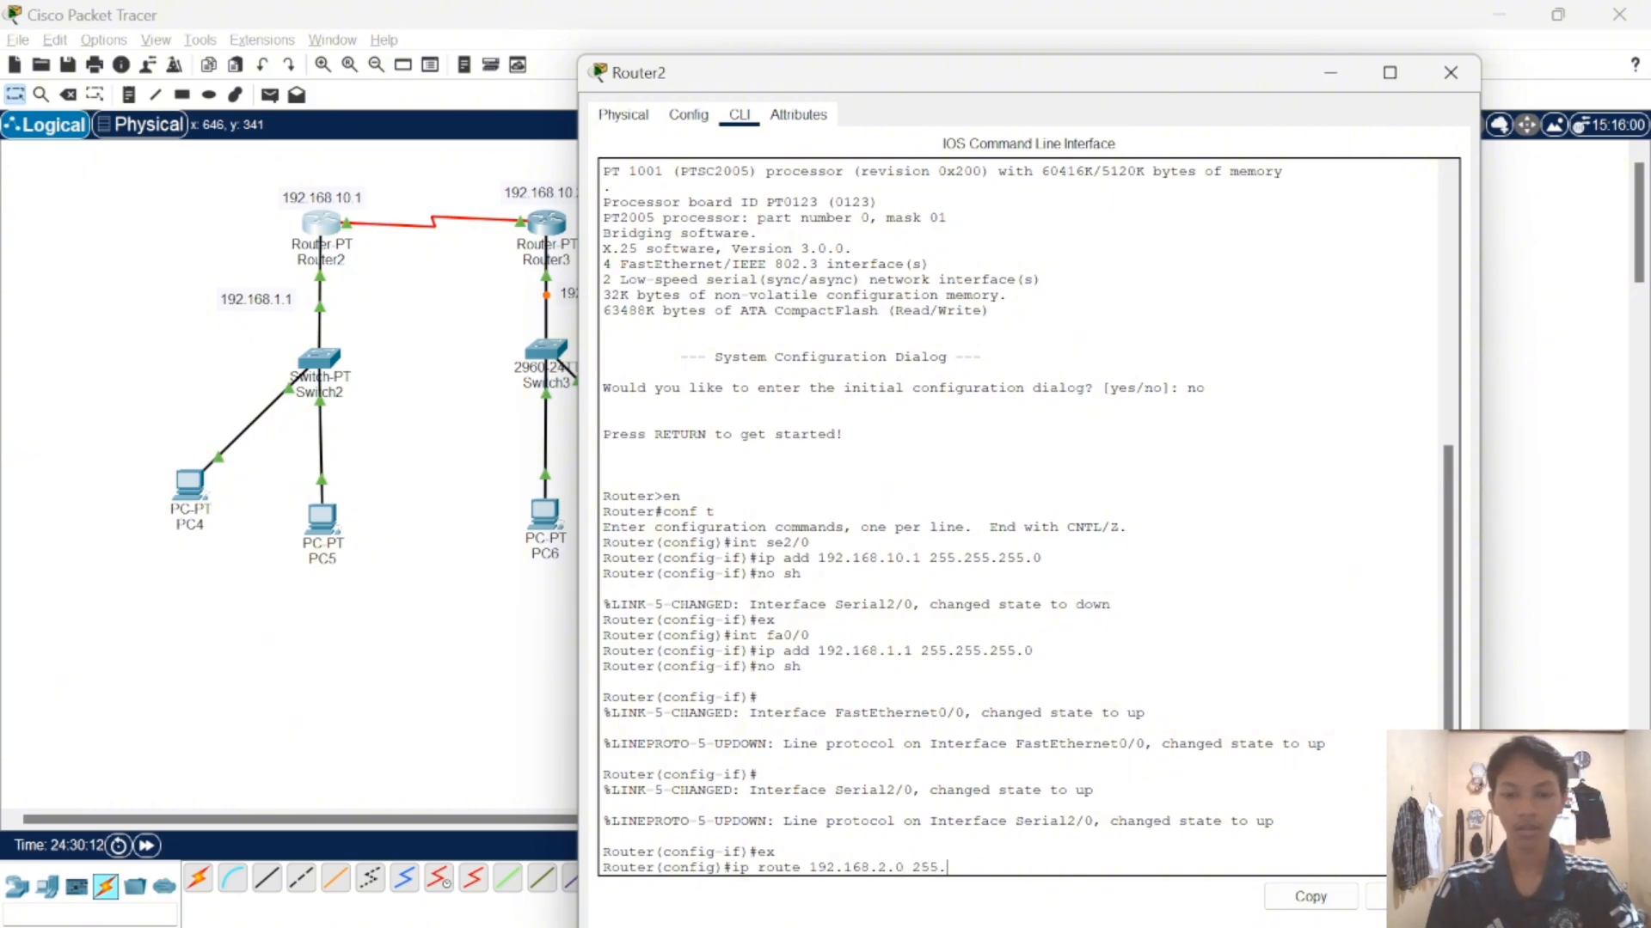
{"action": "type", "text": "255.255.255"}
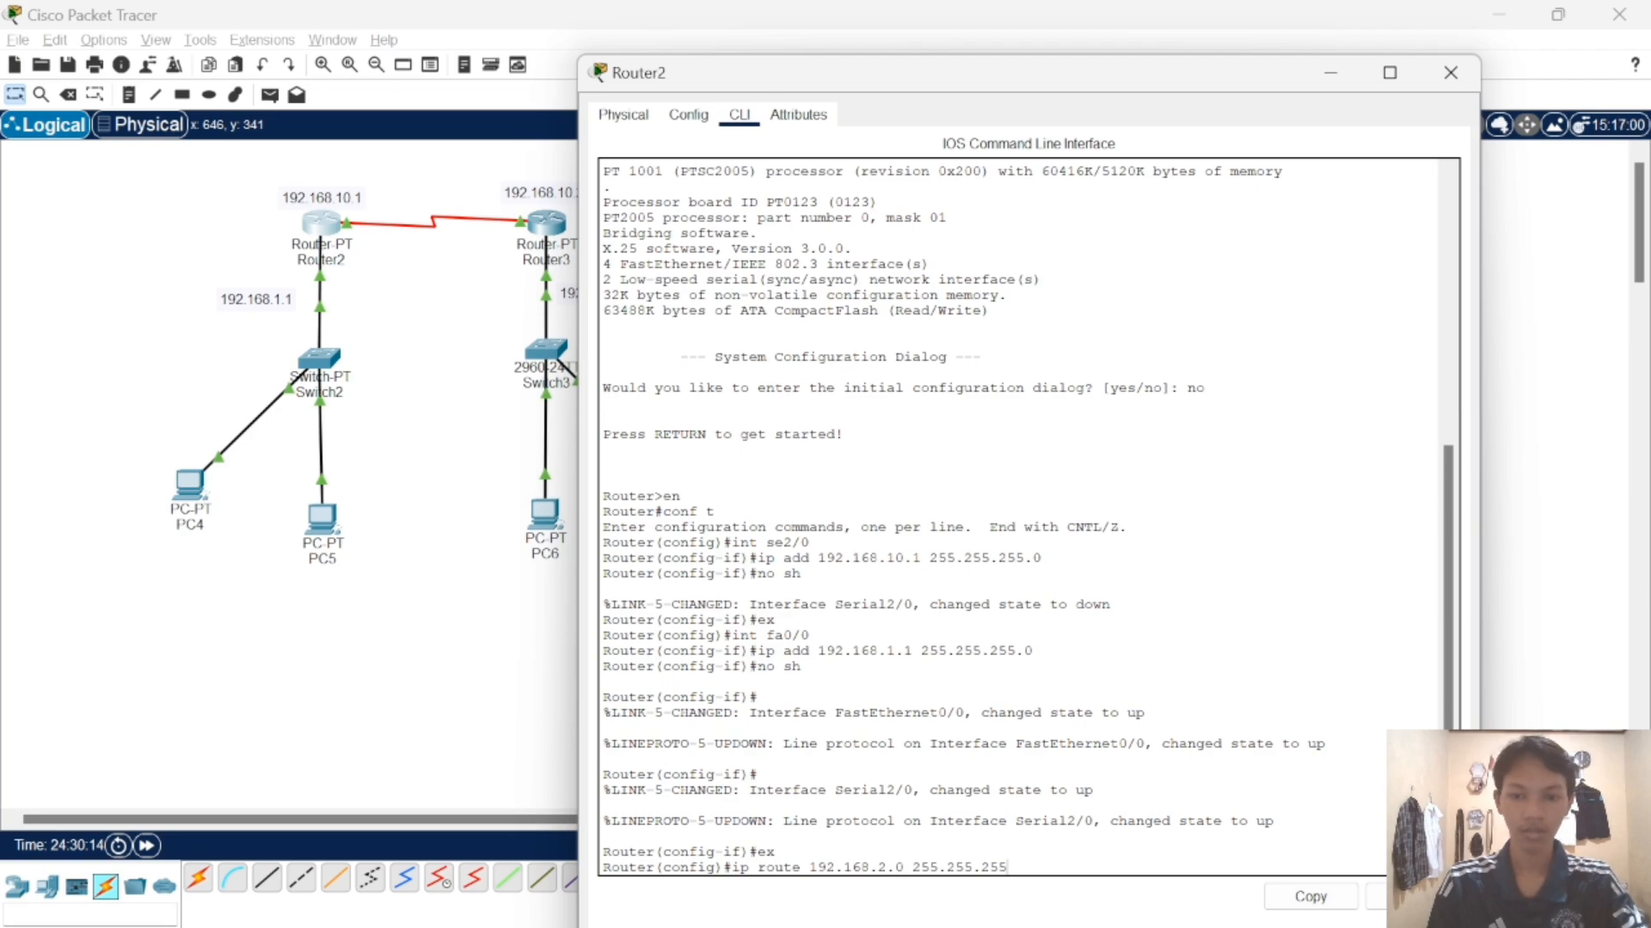
{"action": "type", "text": ".0 192."}
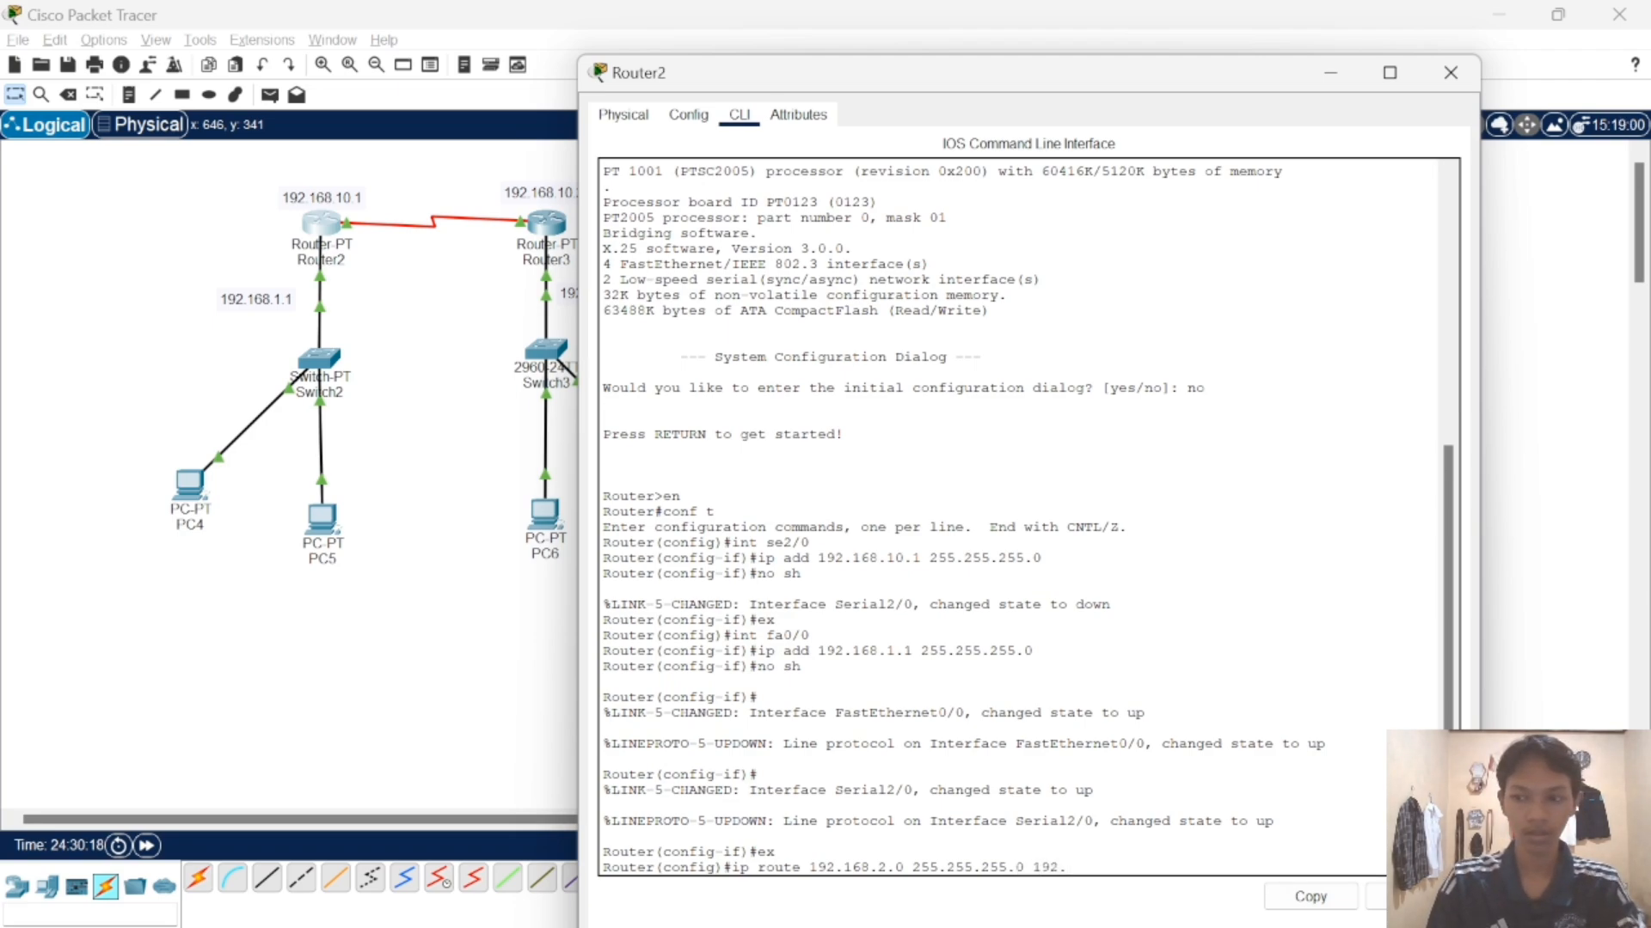
{"action": "type", "text": "168"}
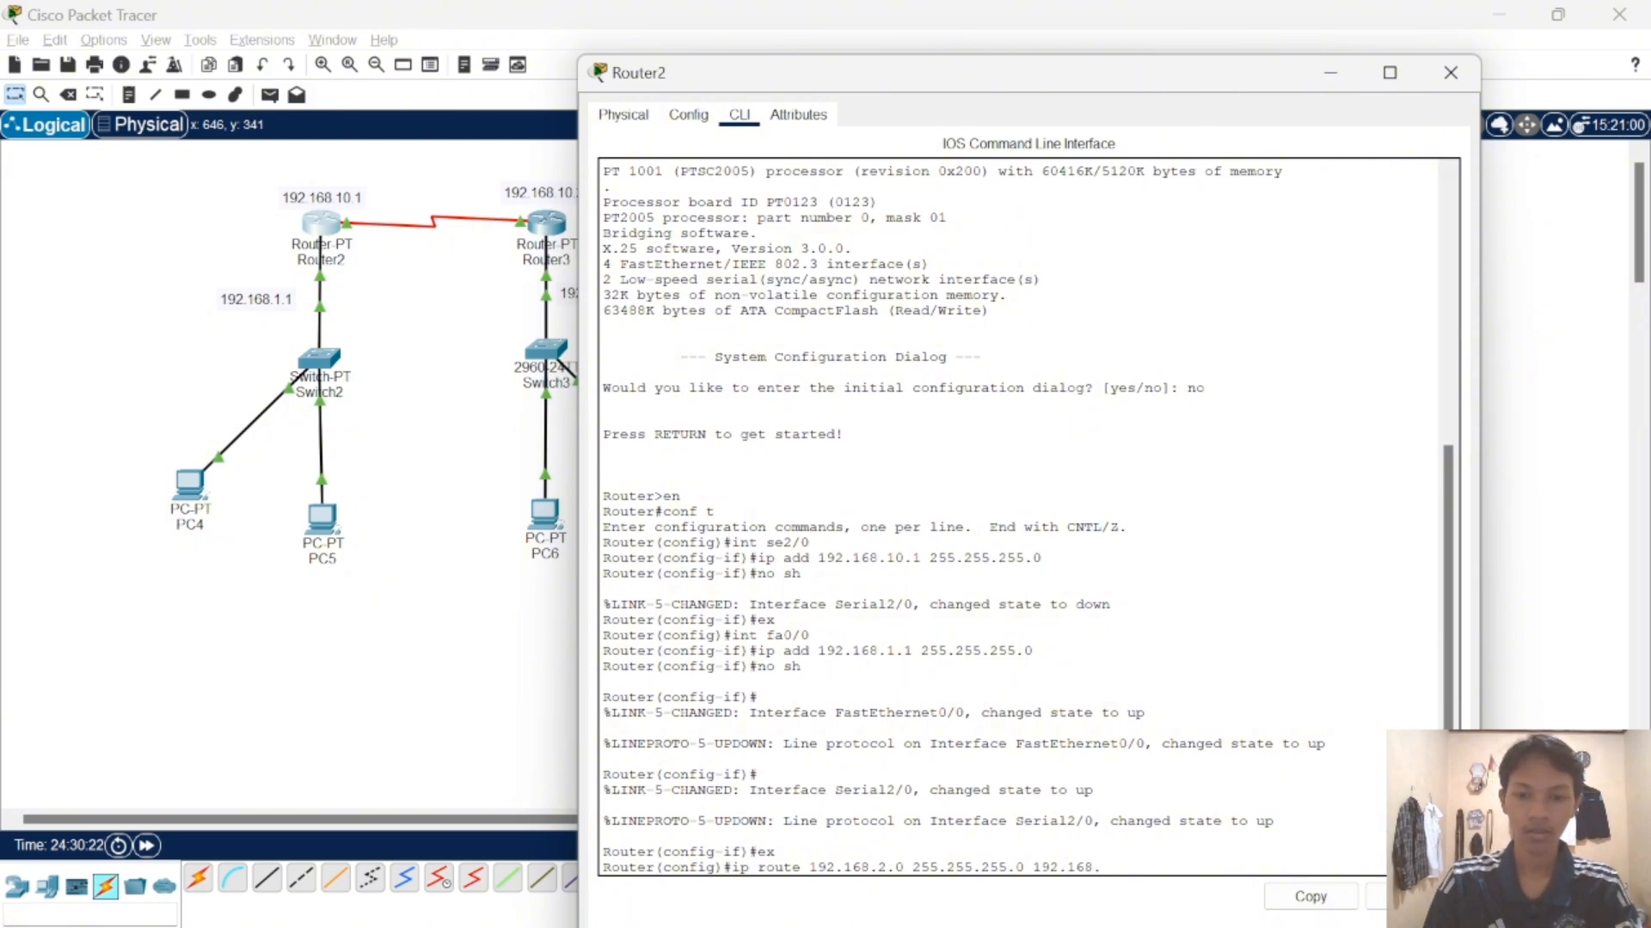
{"action": "type", "text": ".10.2"}
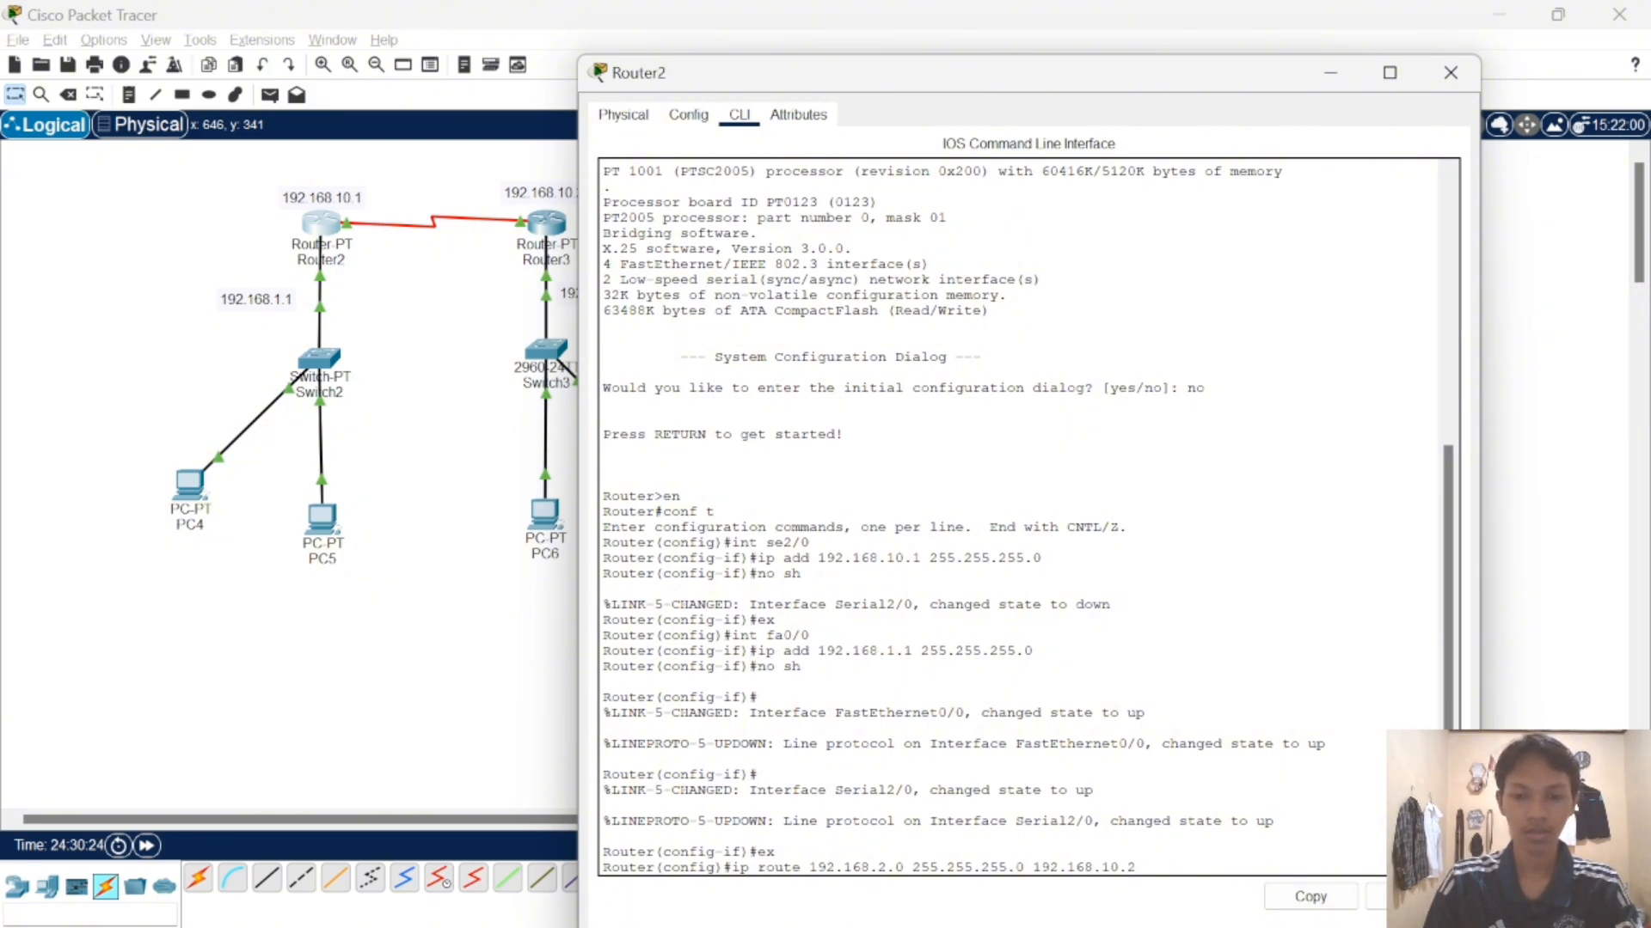
{"action": "key", "text": "Return"}
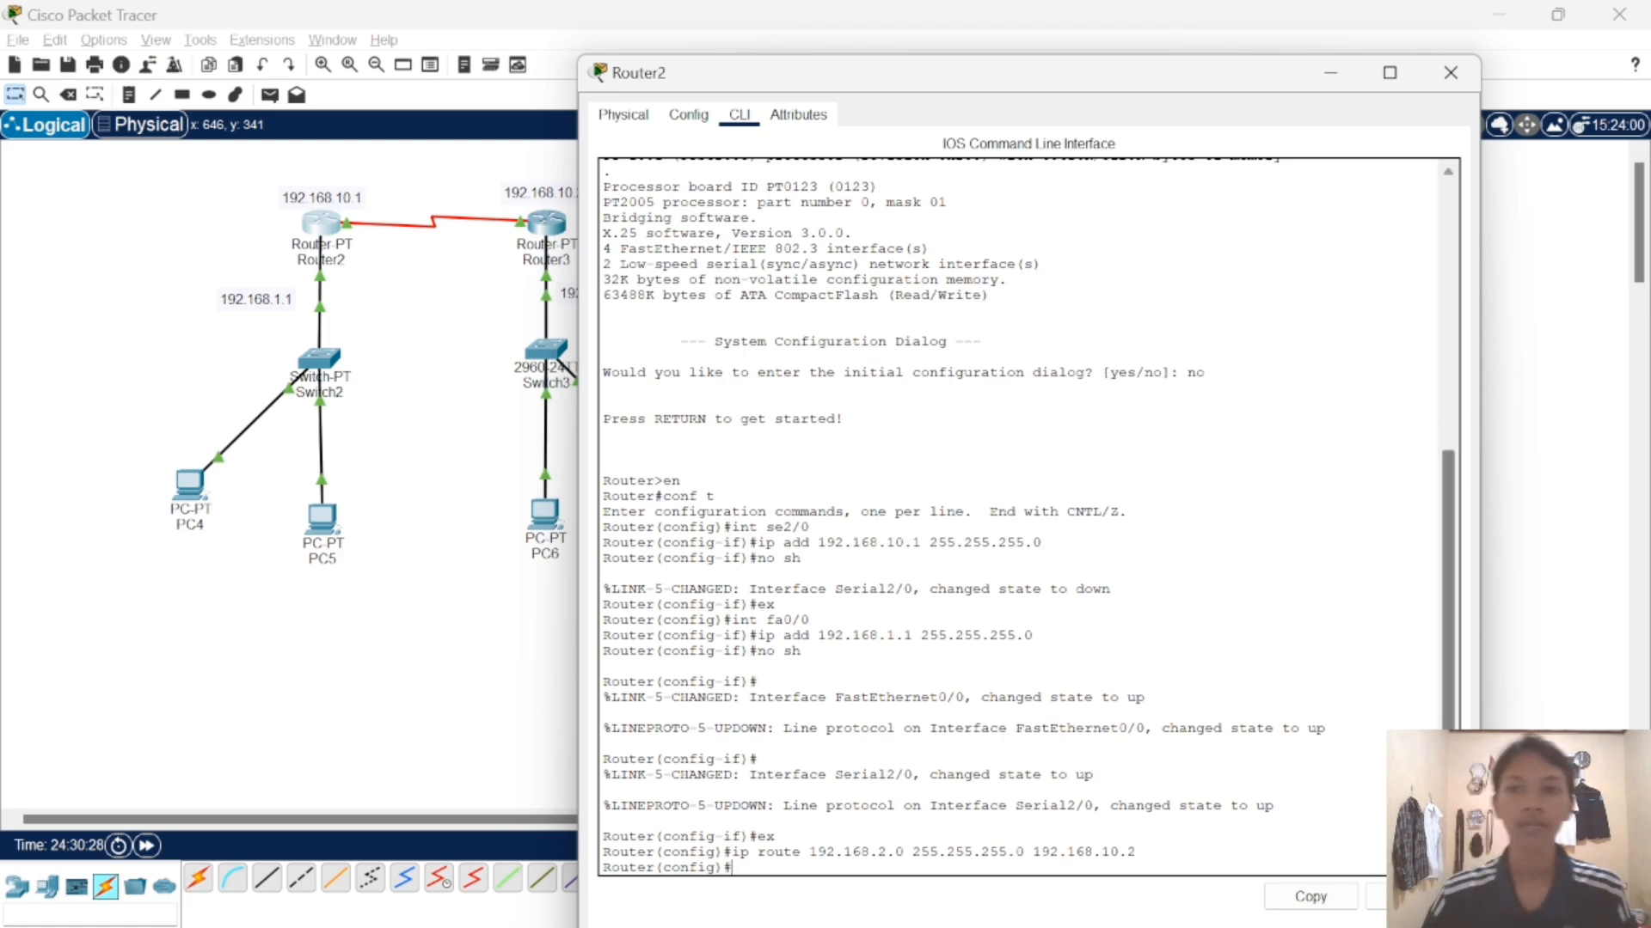
- Switch to Router3's CLI and return to global configuration mode with ex
{"action": "left_click", "coordinate": [396, 405]}
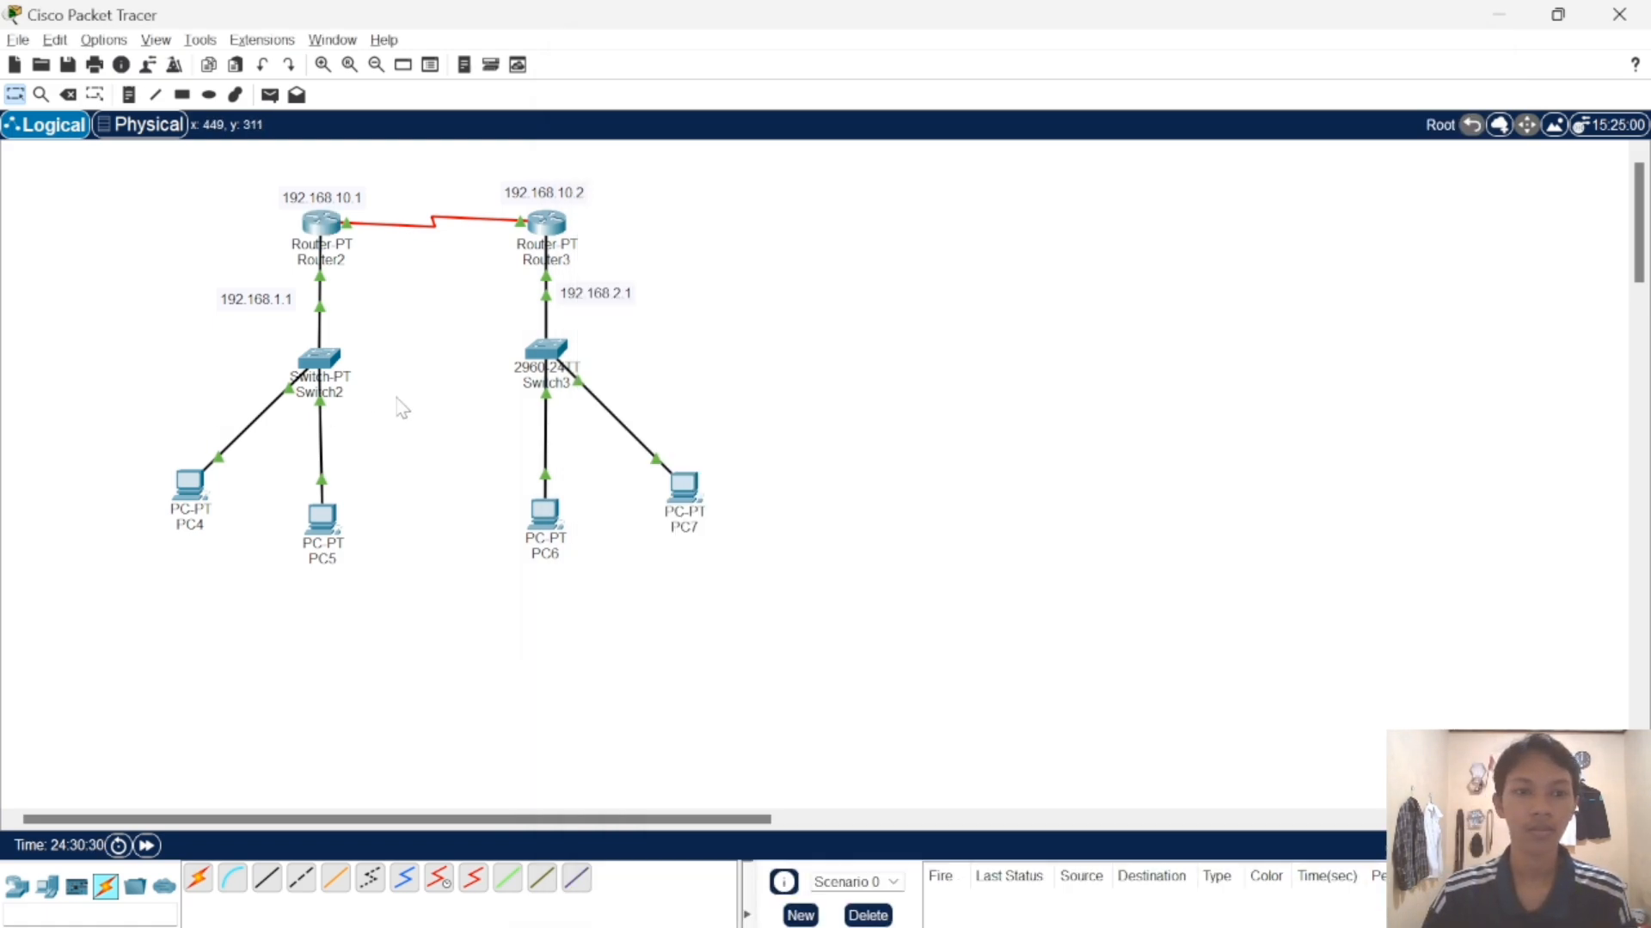
{"action": "left_click", "coordinate": [574, 232]}
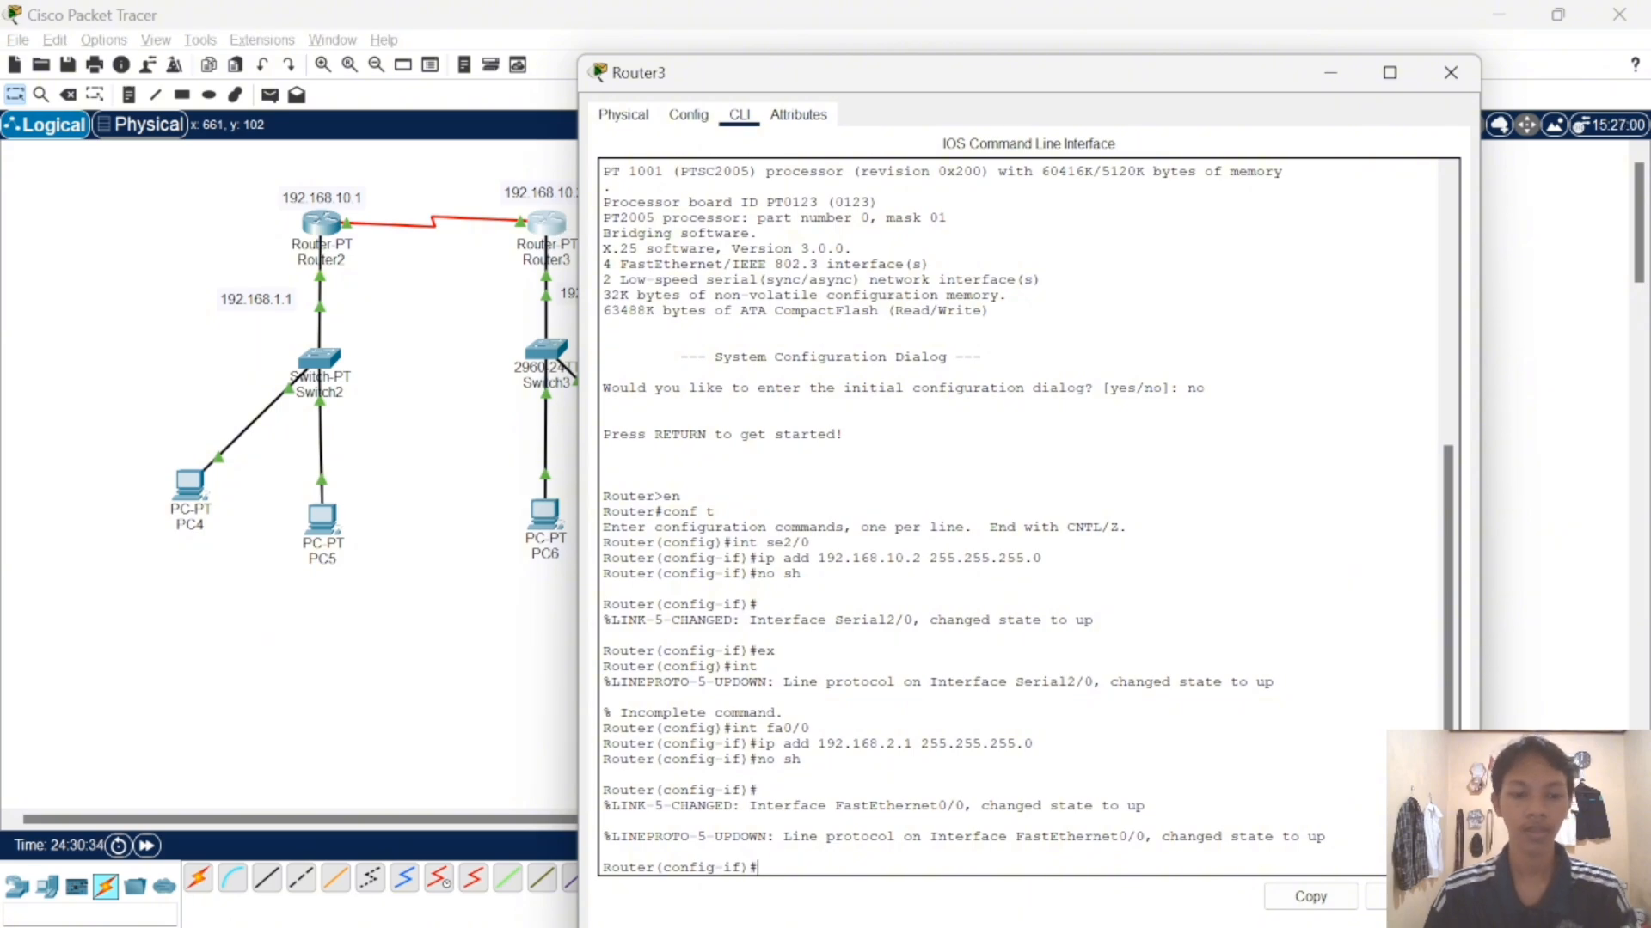
{"action": "type", "text": "ex"}
{"action": "key", "text": "Return"}
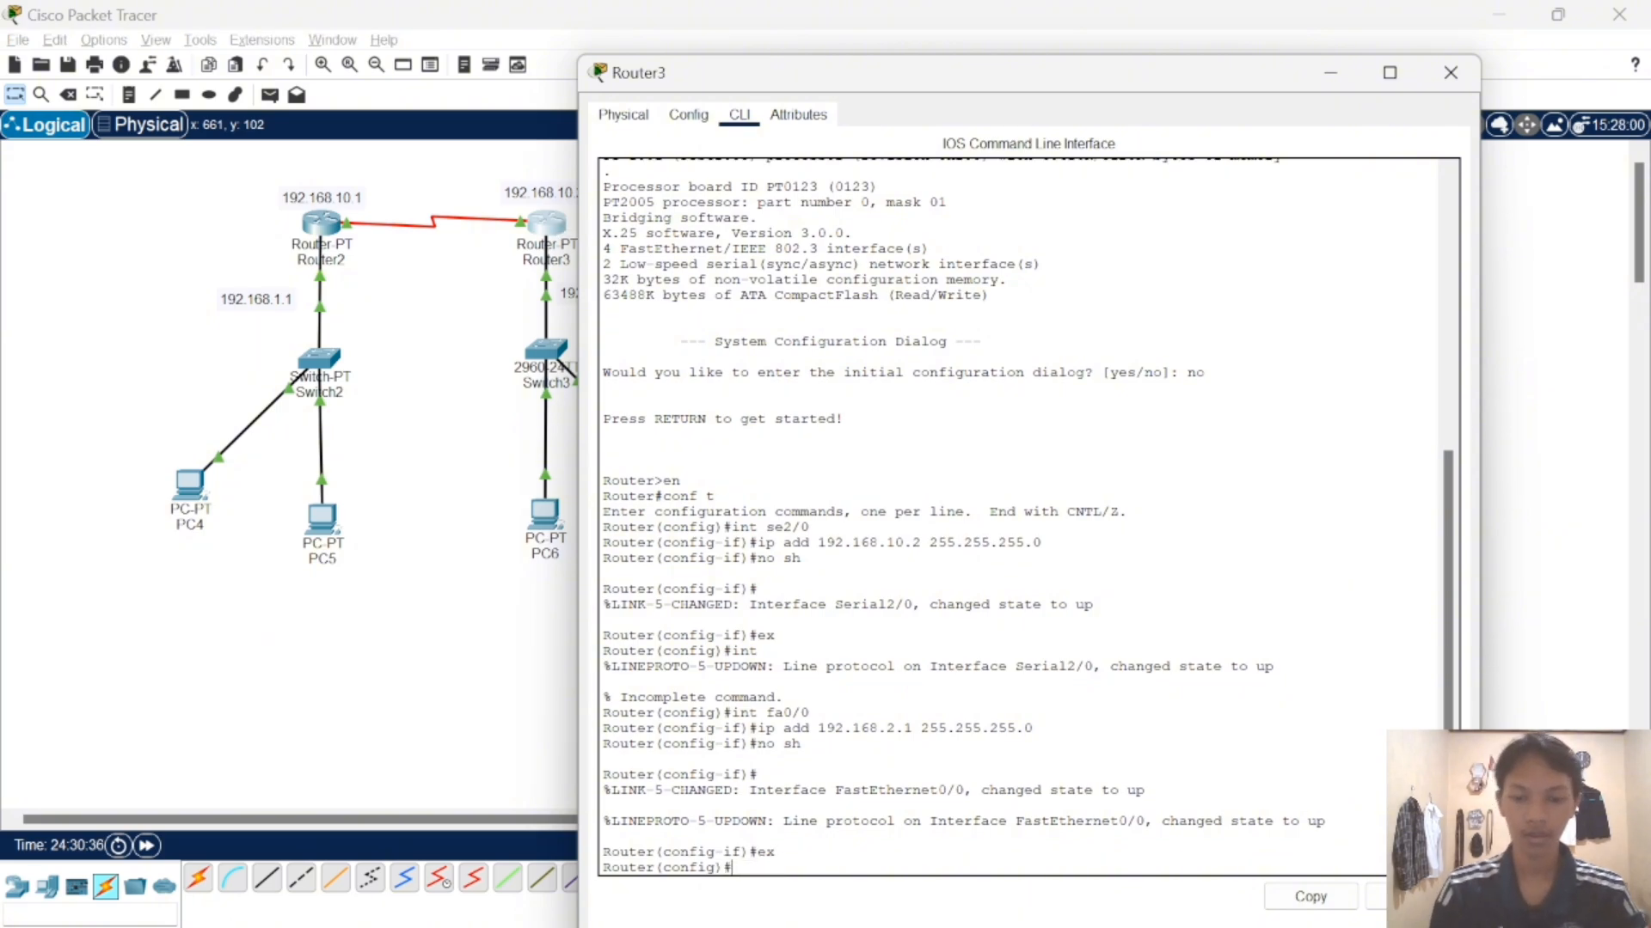
- Add a static route on Router3 to network 192.168.1.0 with mask 255.255.255.0 via next hop 192.168.10.1
{"action": "type", "text": "ip route"}
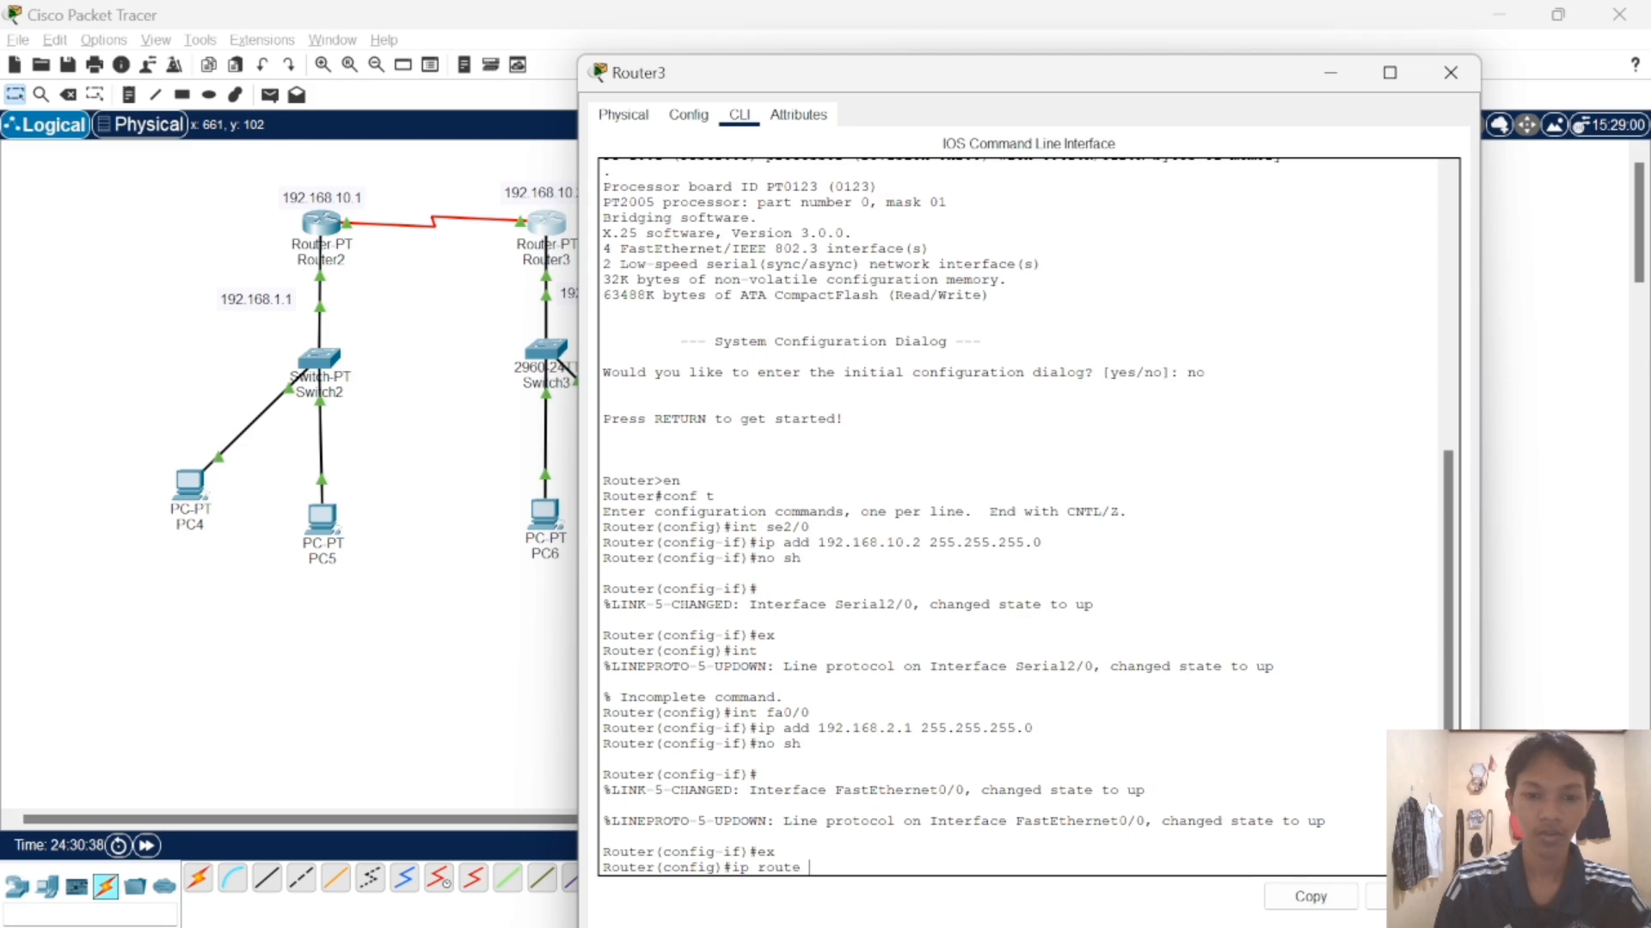
{"action": "type", "text": " 192.168"}
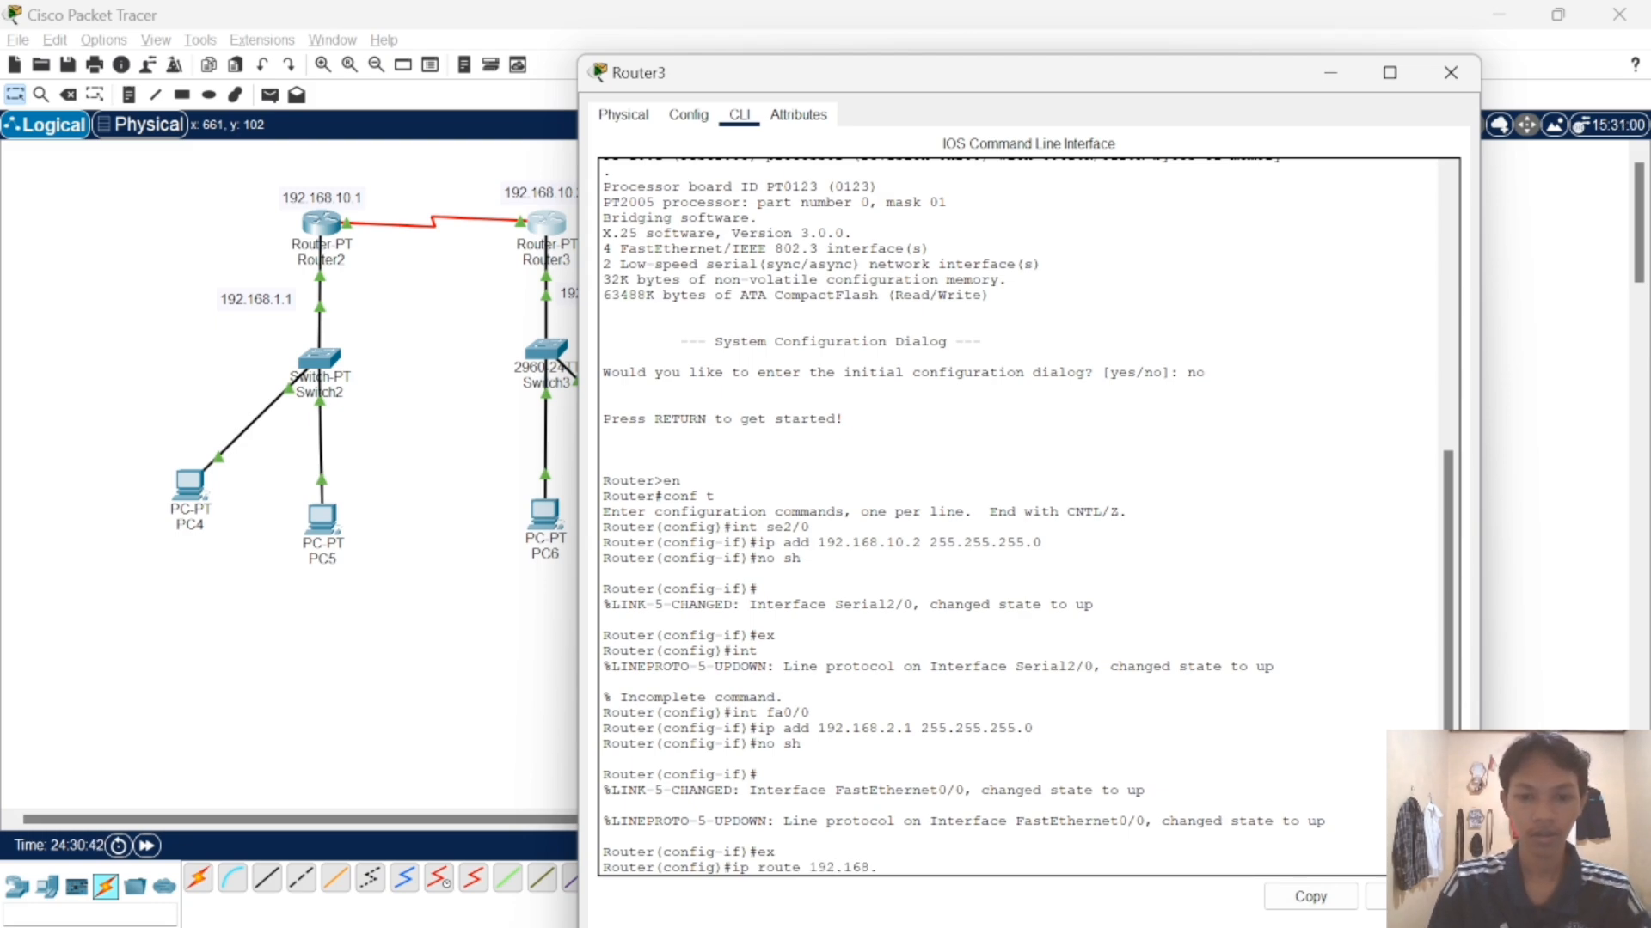
{"action": "type", "text": ".1.0"}
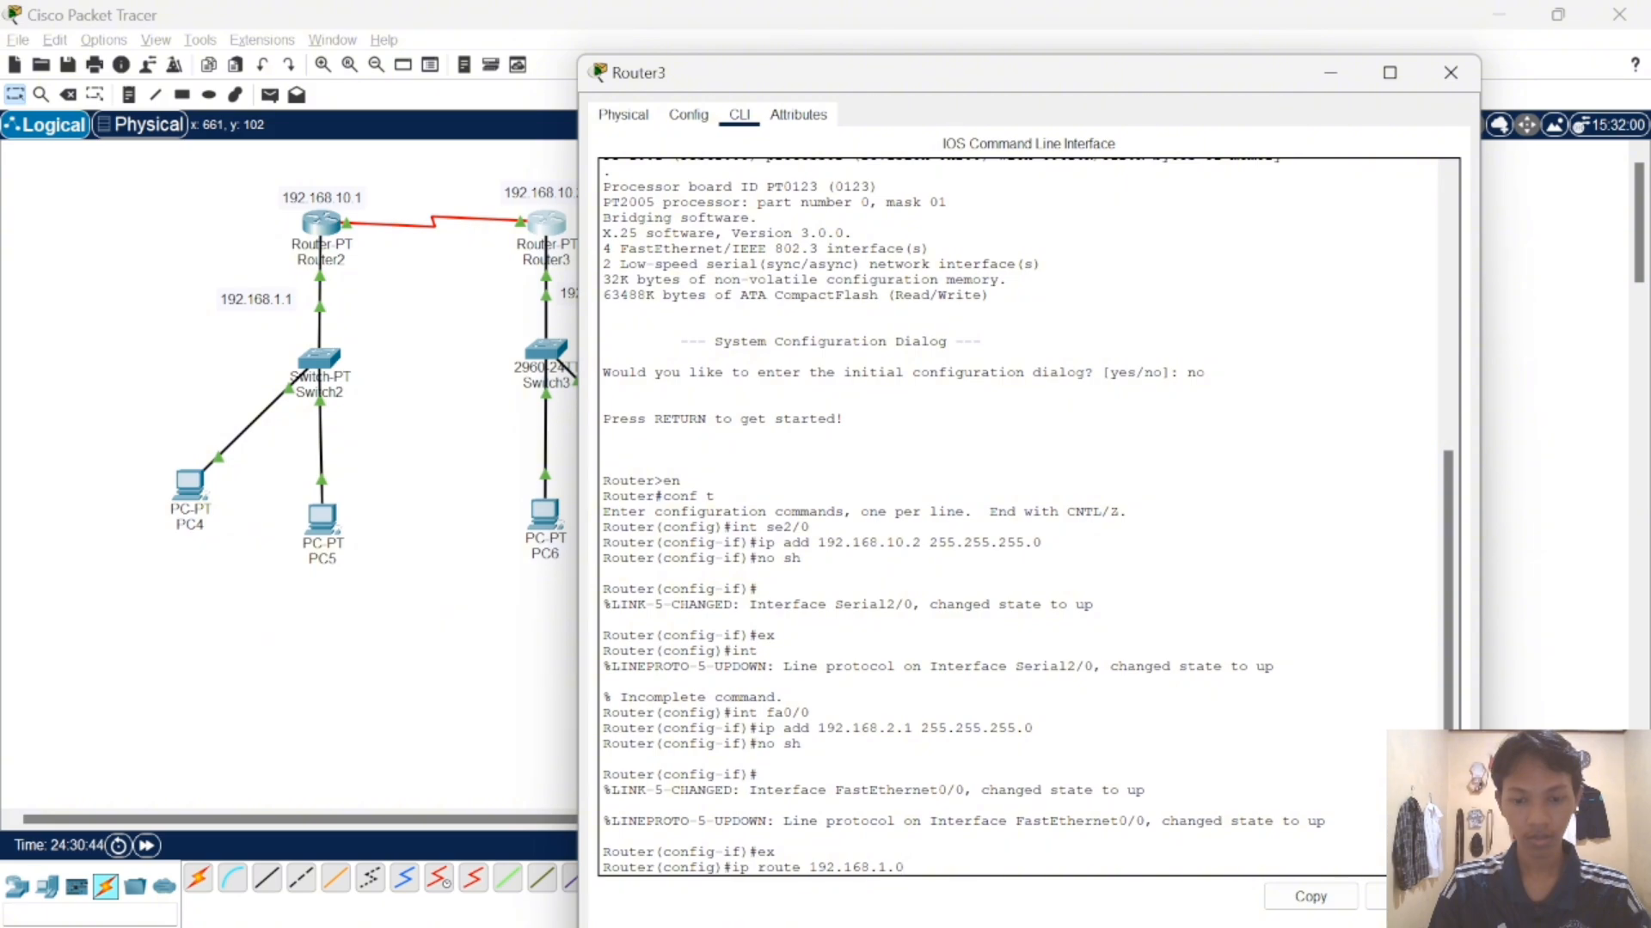
{"action": "type", "text": " 255.255"}
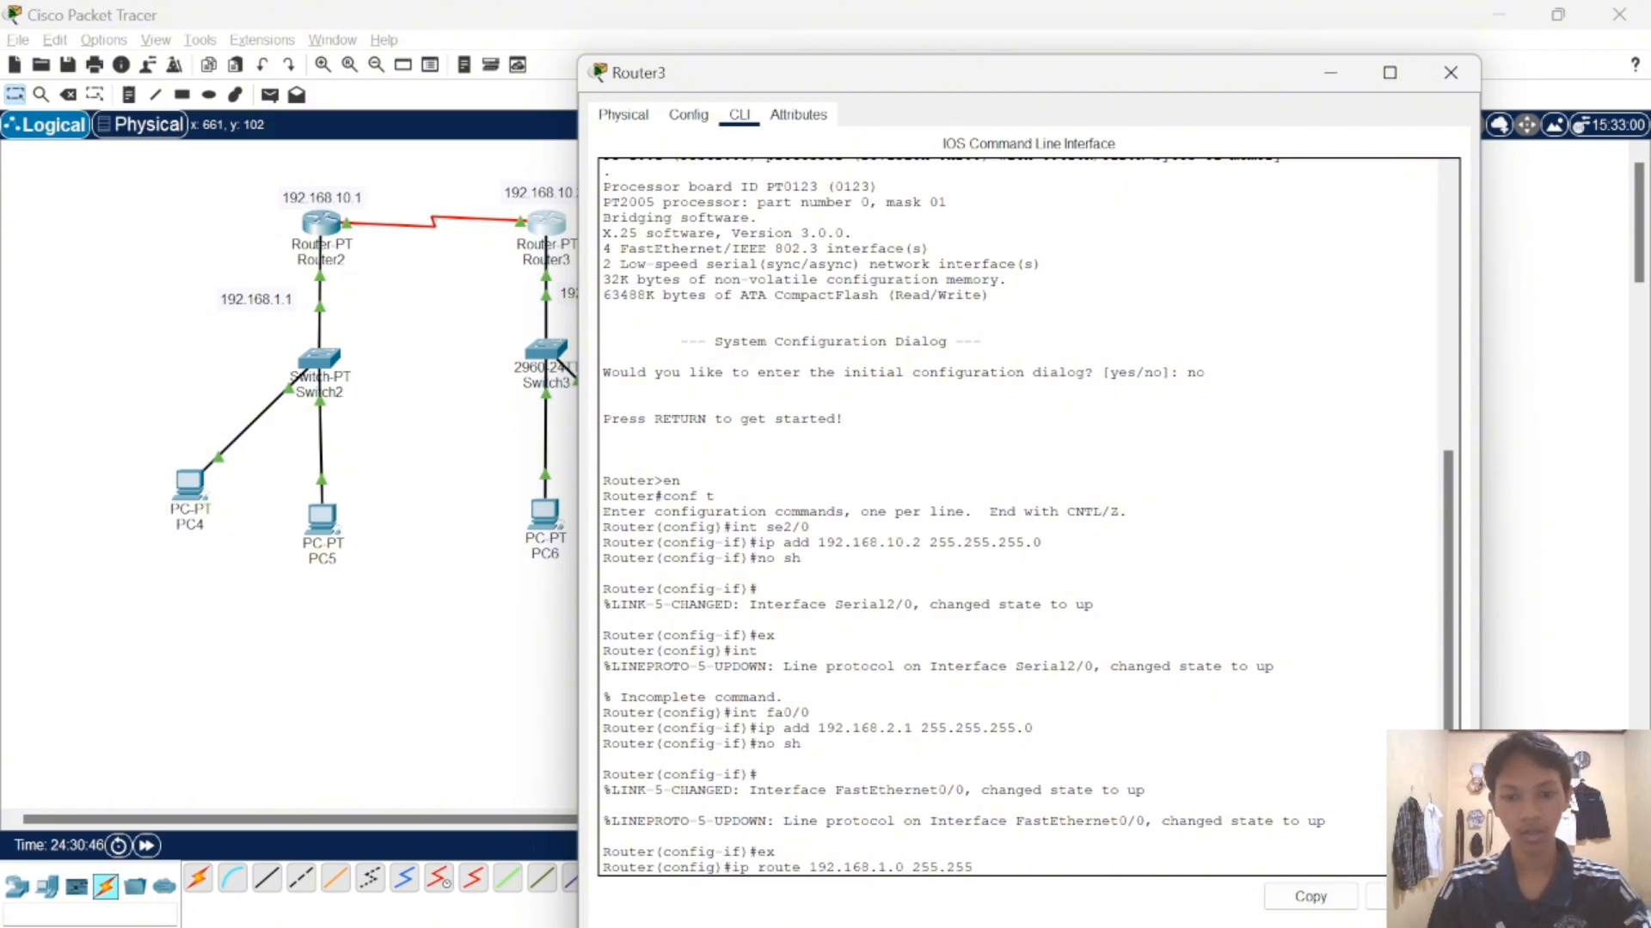
{"action": "type", "text": ".255.0 "}
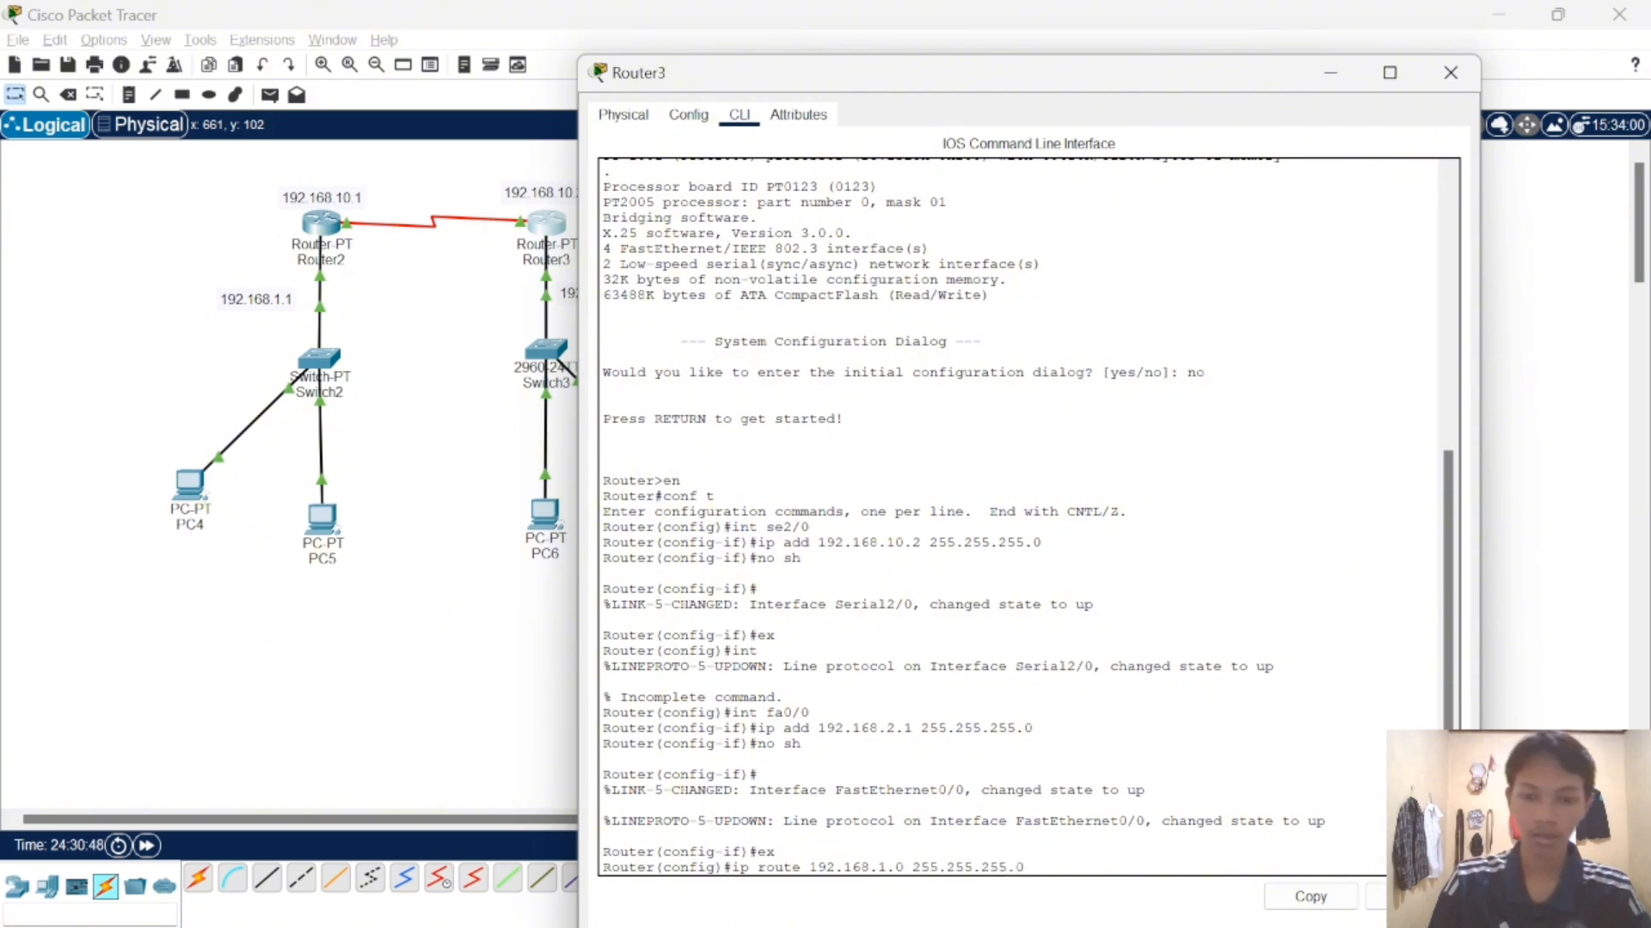
{"action": "type", "text": "192."}
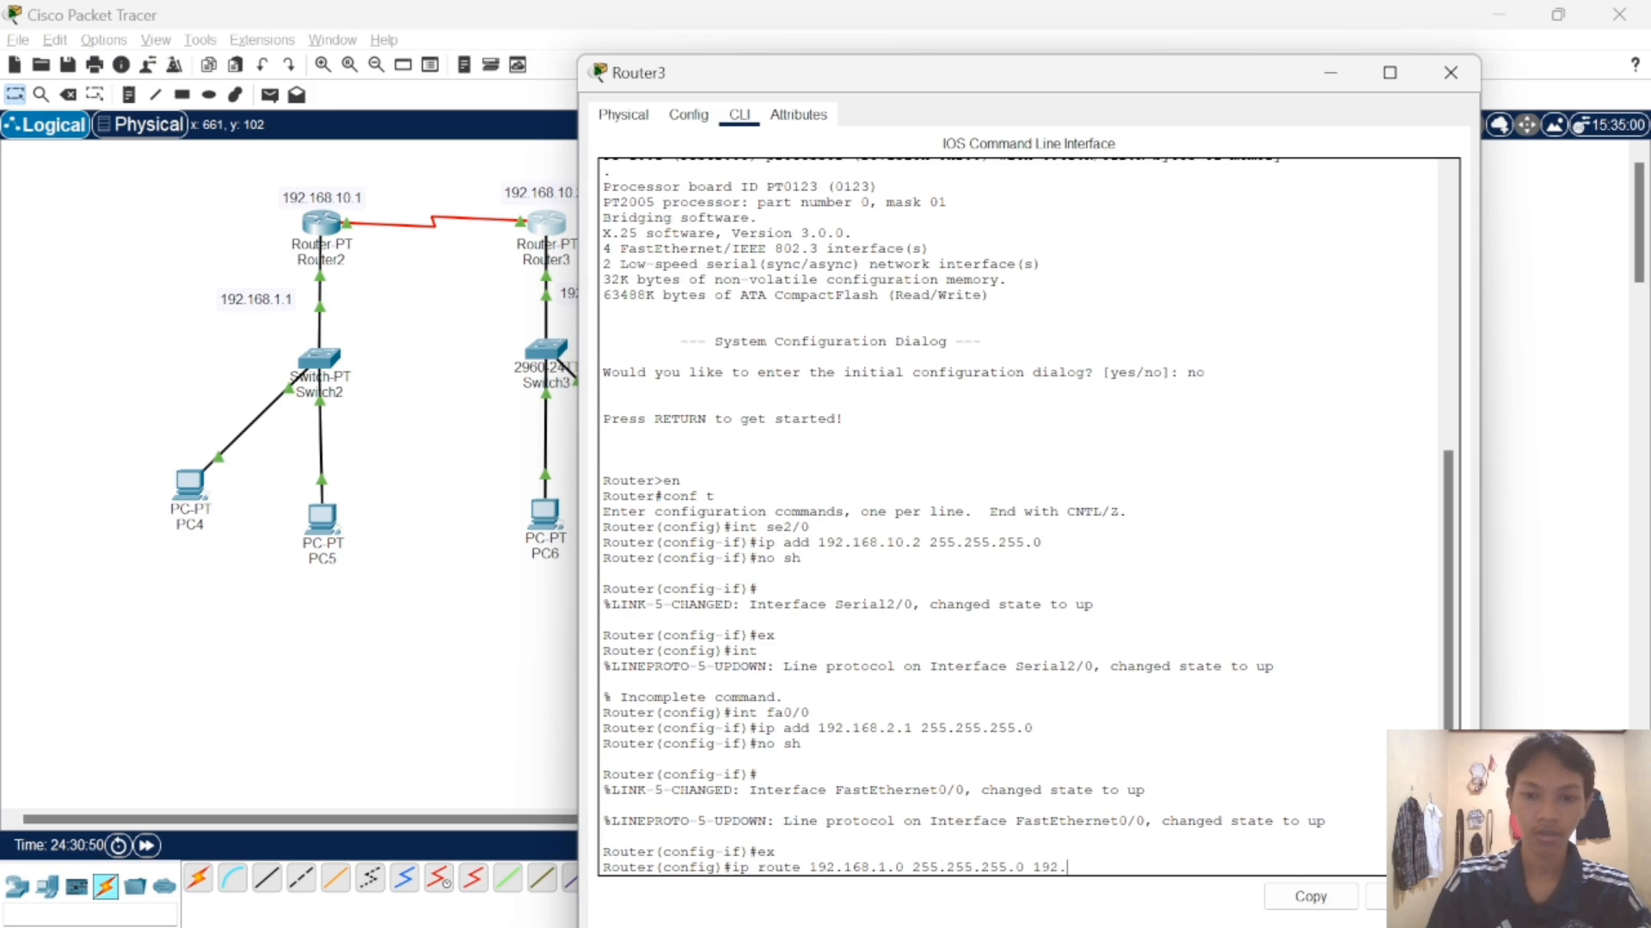
{"action": "type", "text": "168"}
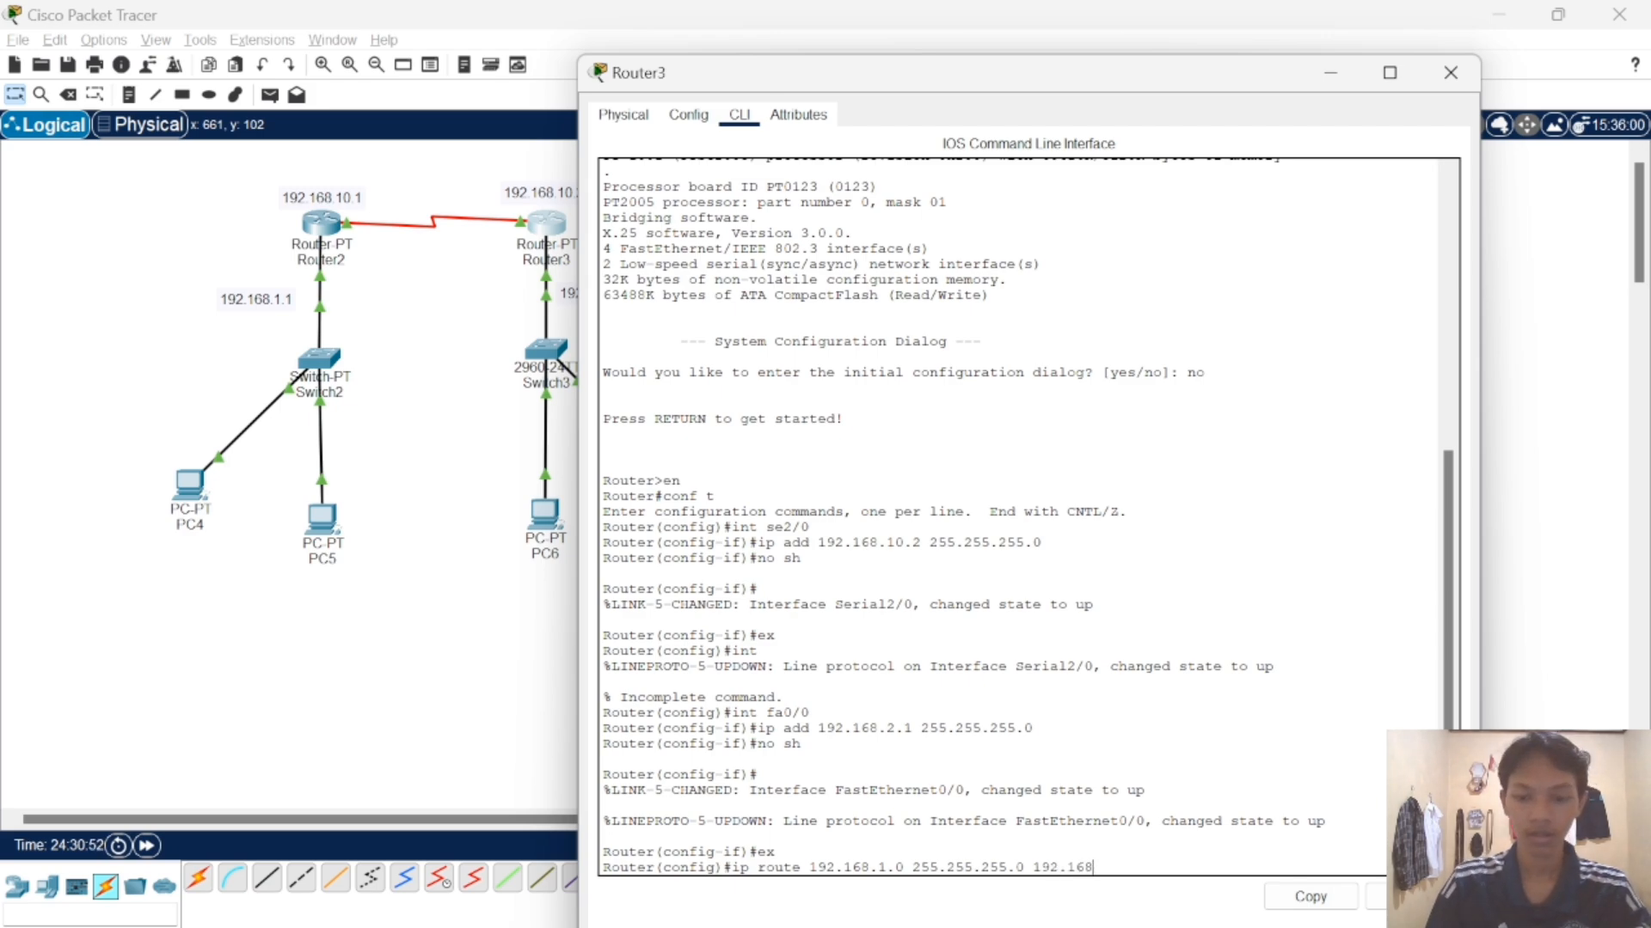
{"action": "type", "text": ".10."}
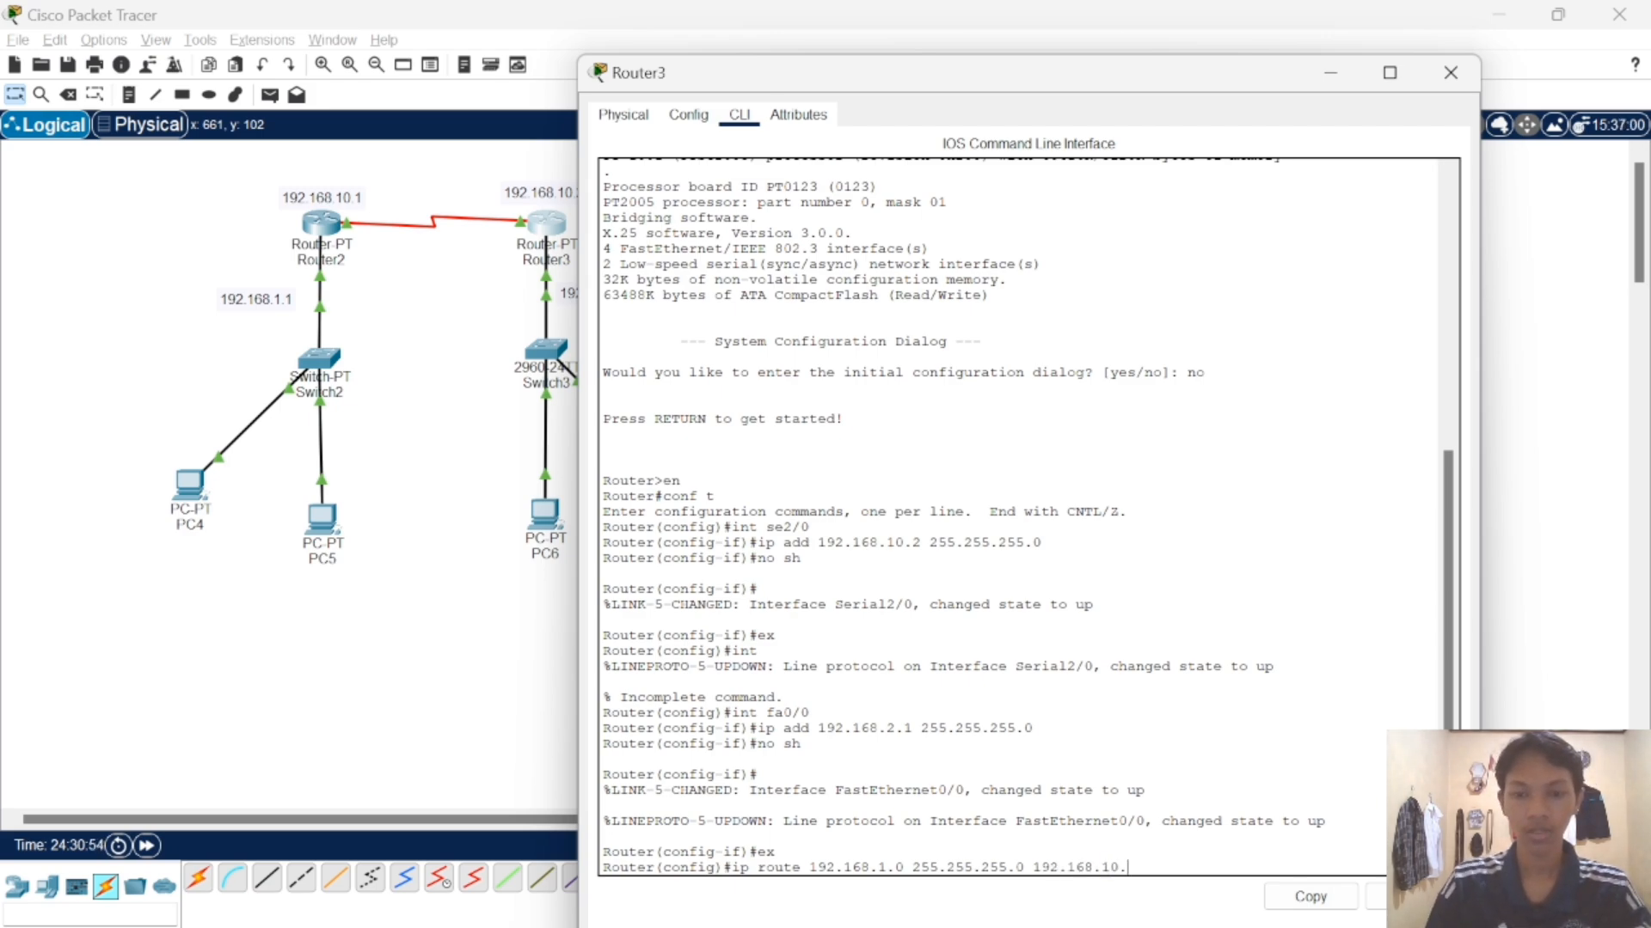
{"action": "type", "text": "1"}
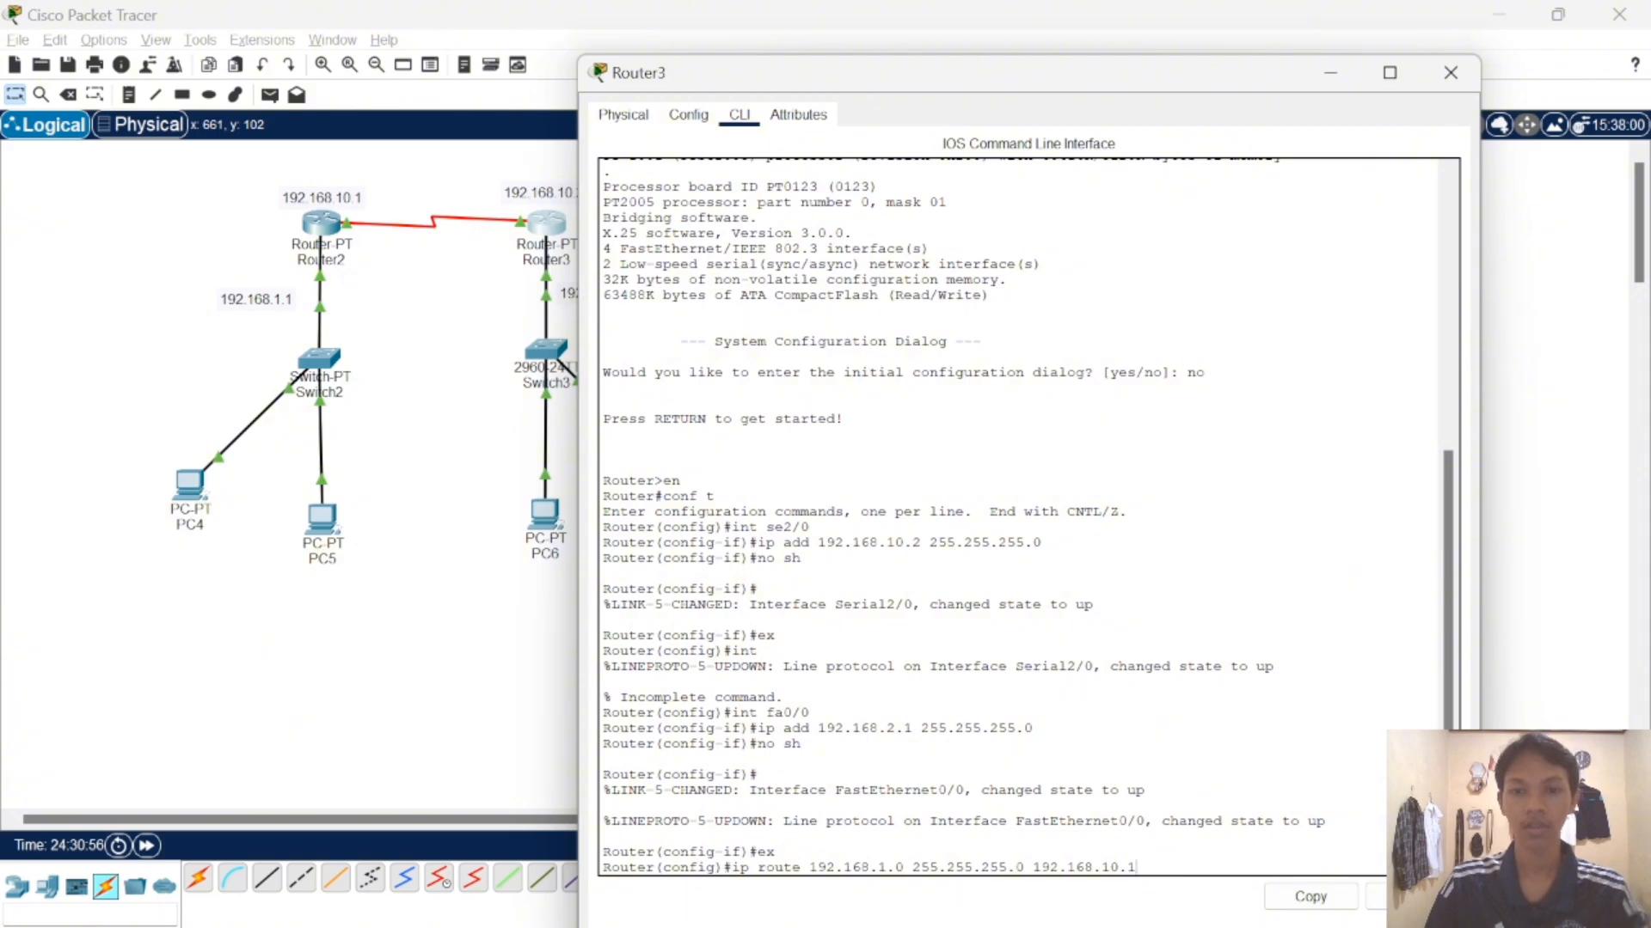
{"action": "key", "text": "Return"}
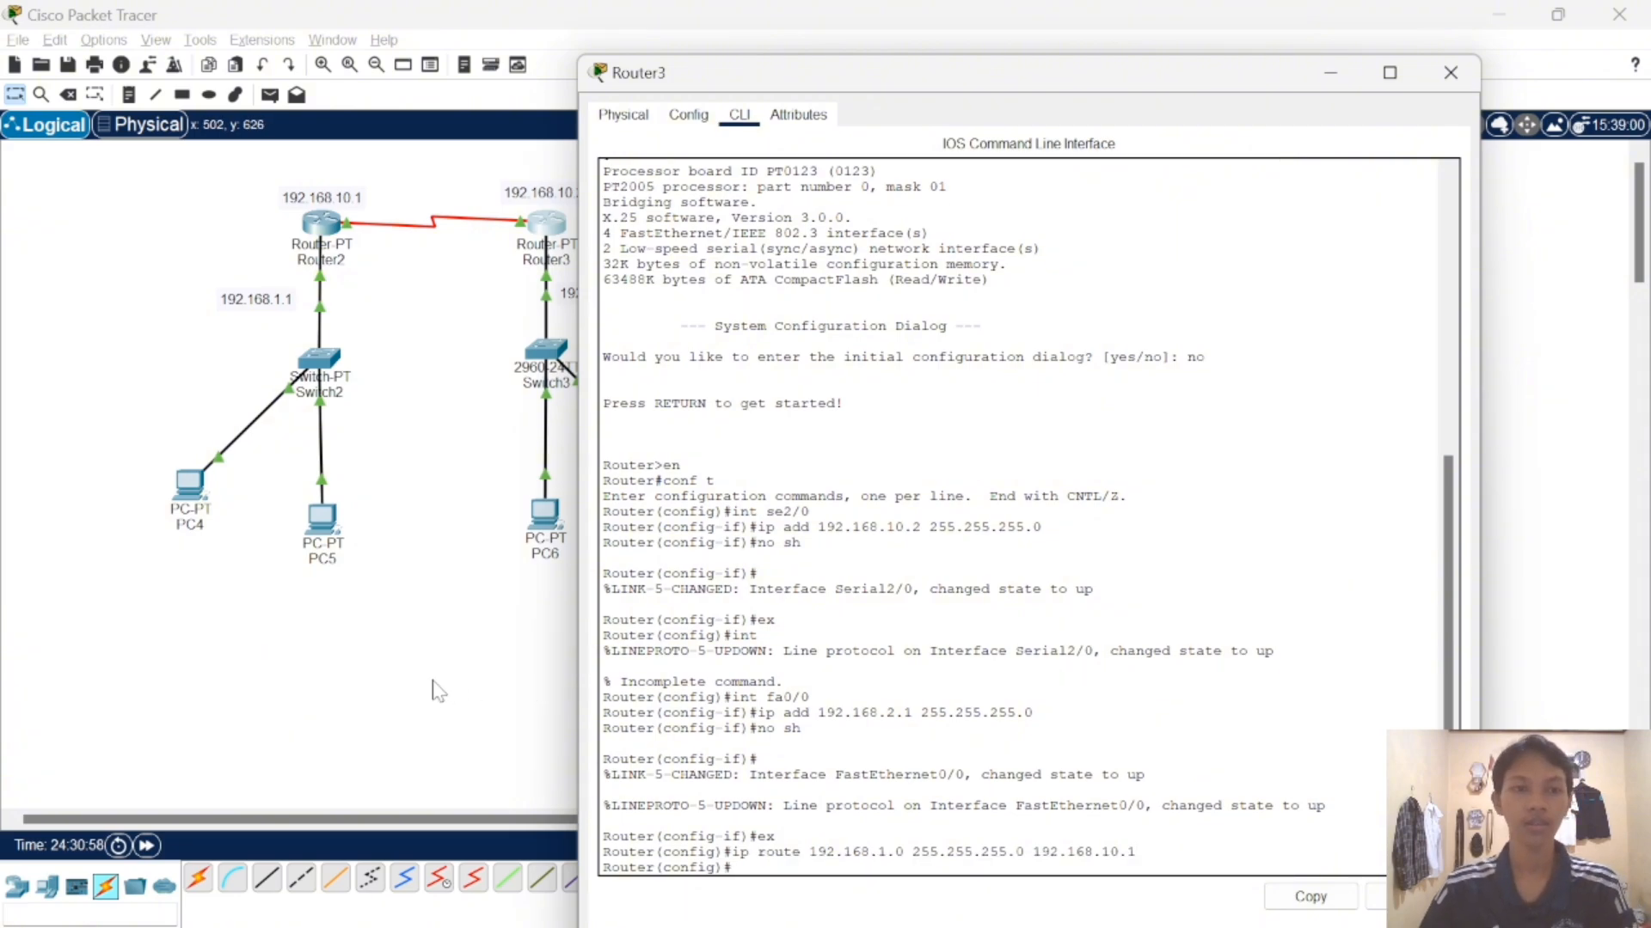
- Return to the topology and send a simple PDU from PC4 to PC5 to test their connectivity
{"action": "left_click", "coordinate": [435, 688]}
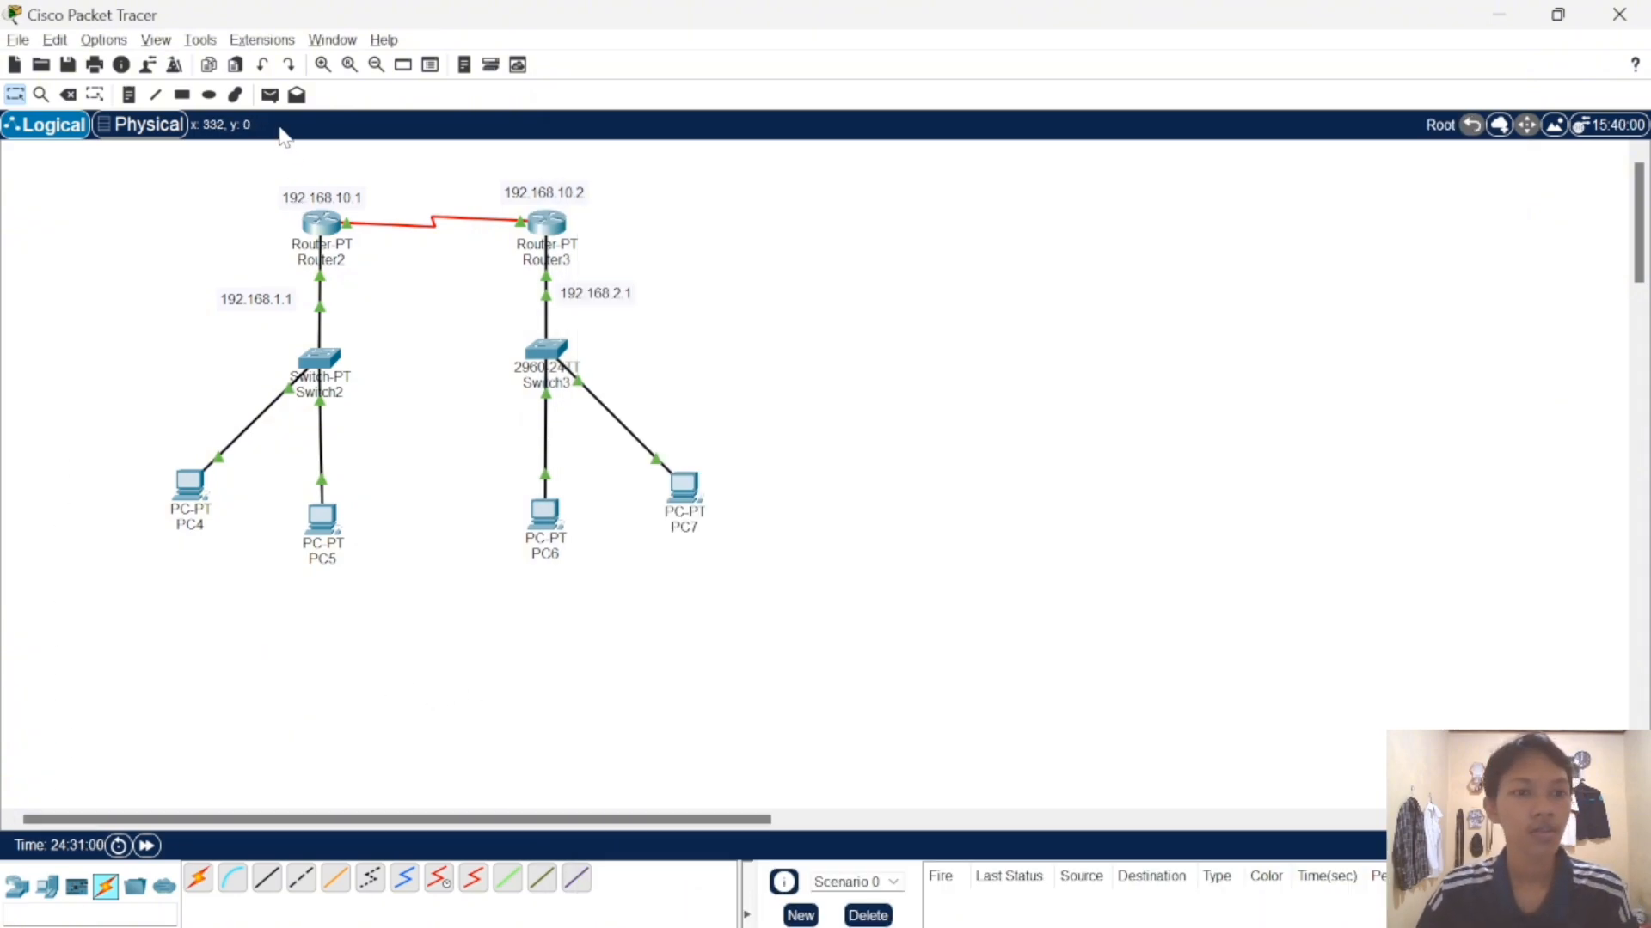
{"action": "left_click", "coordinate": [269, 95]}
{"action": "left_click", "coordinate": [191, 486]}
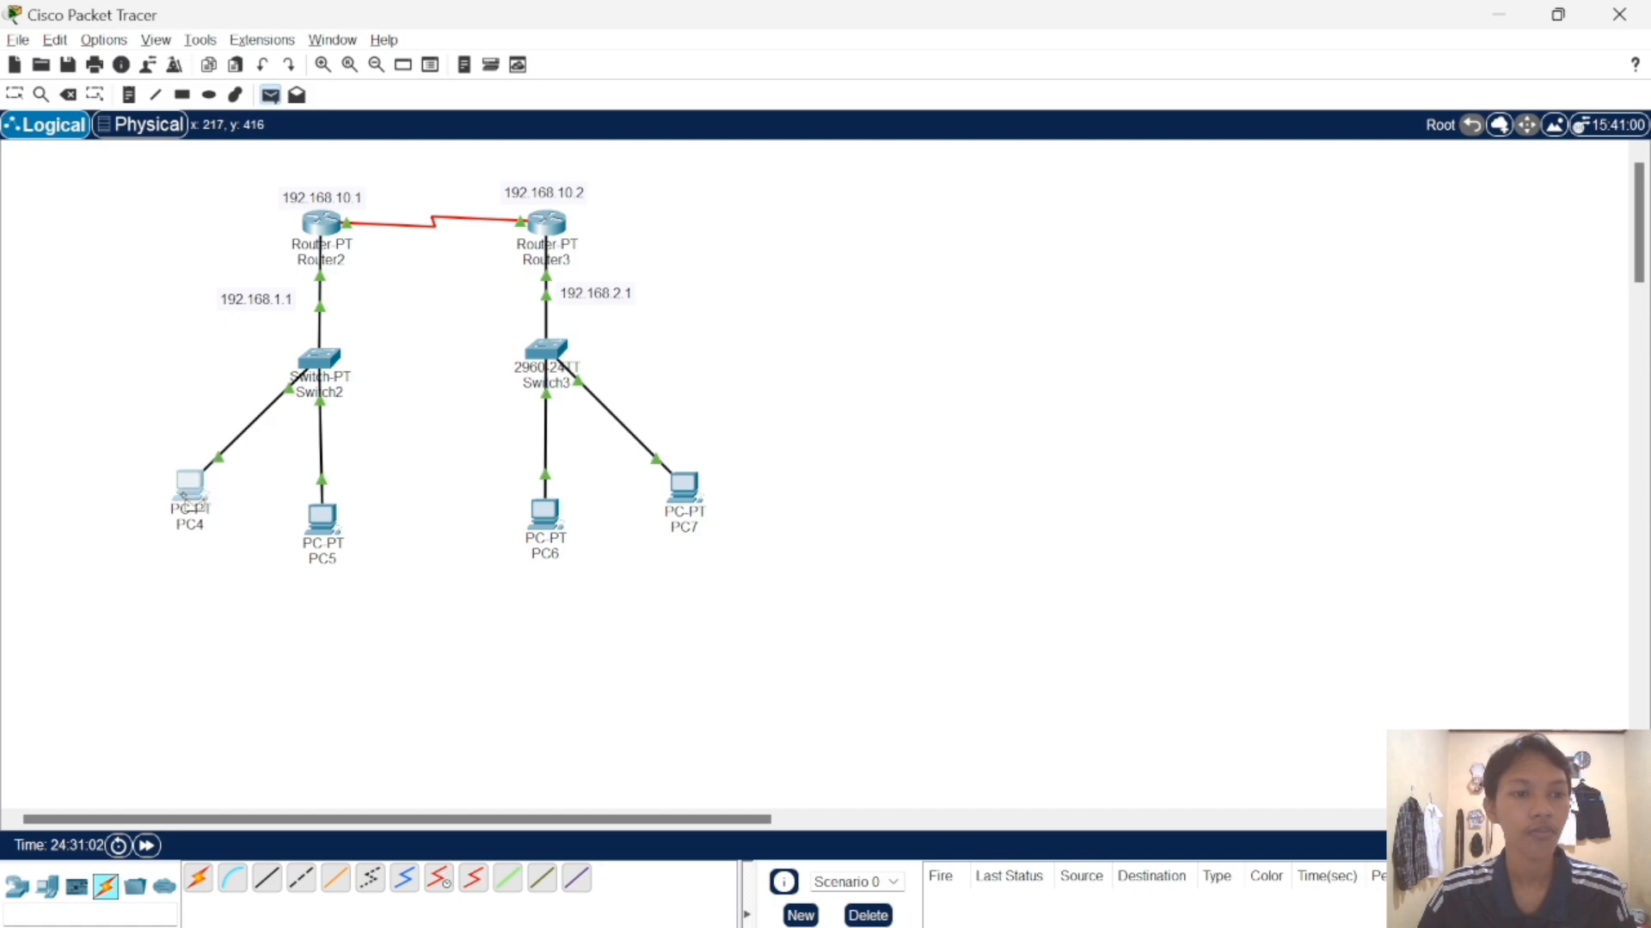
{"action": "left_click", "coordinate": [327, 526]}
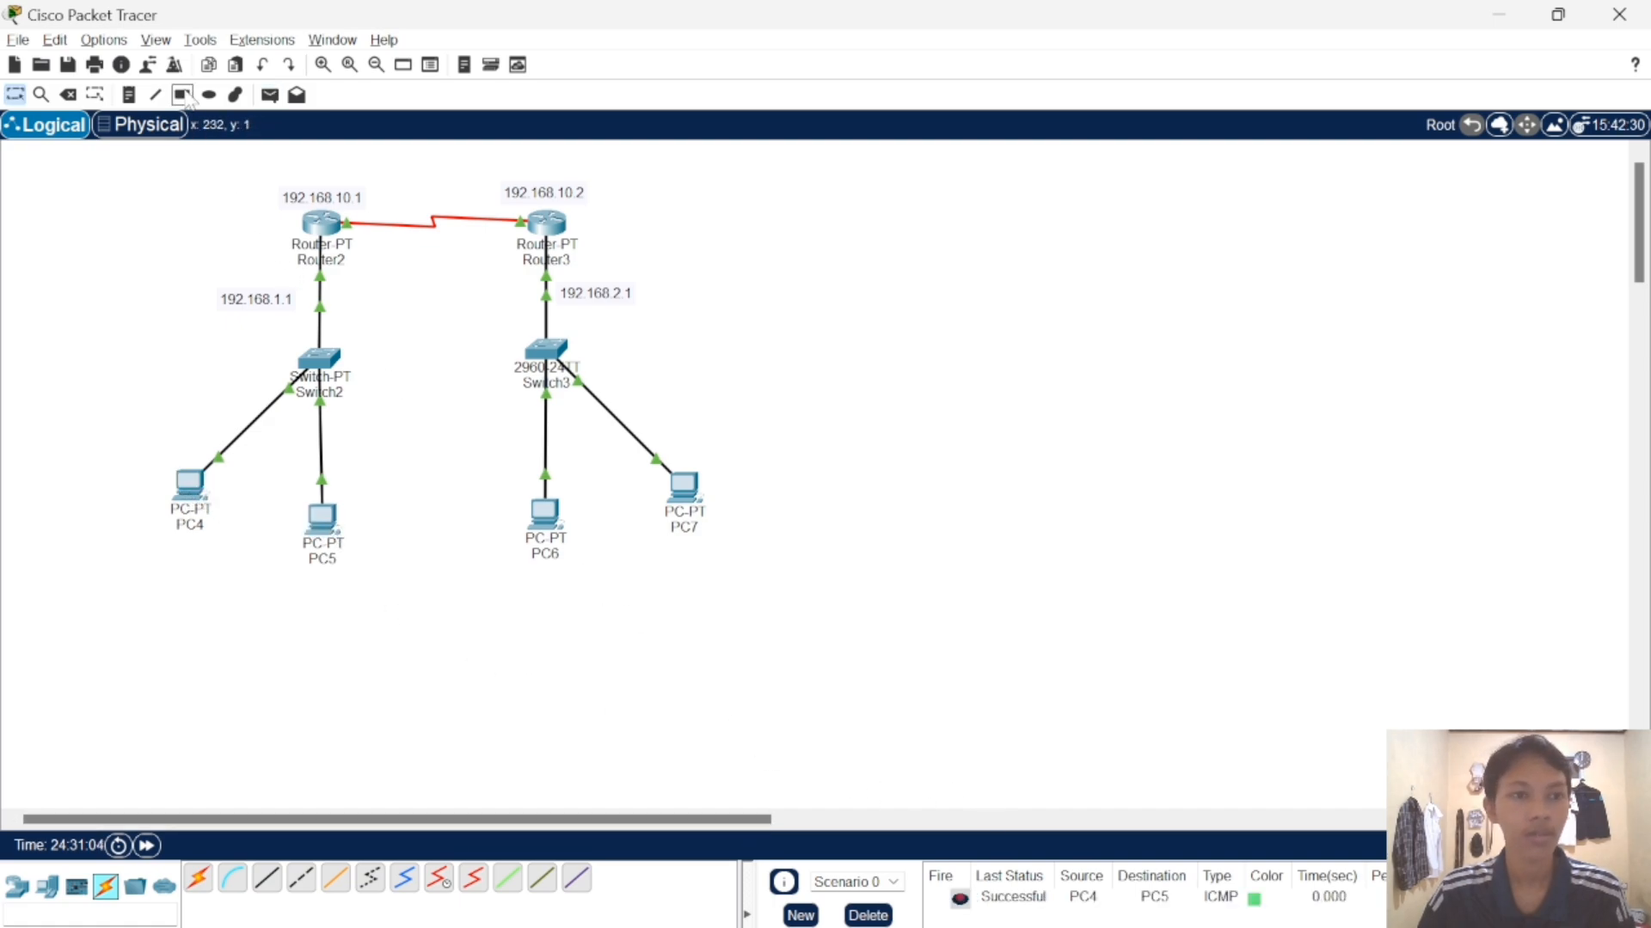
- Send a simple PDU from PC6 to PC7 to test their connectivity
{"action": "left_click", "coordinate": [269, 95]}
{"action": "left_click", "coordinate": [547, 520]}
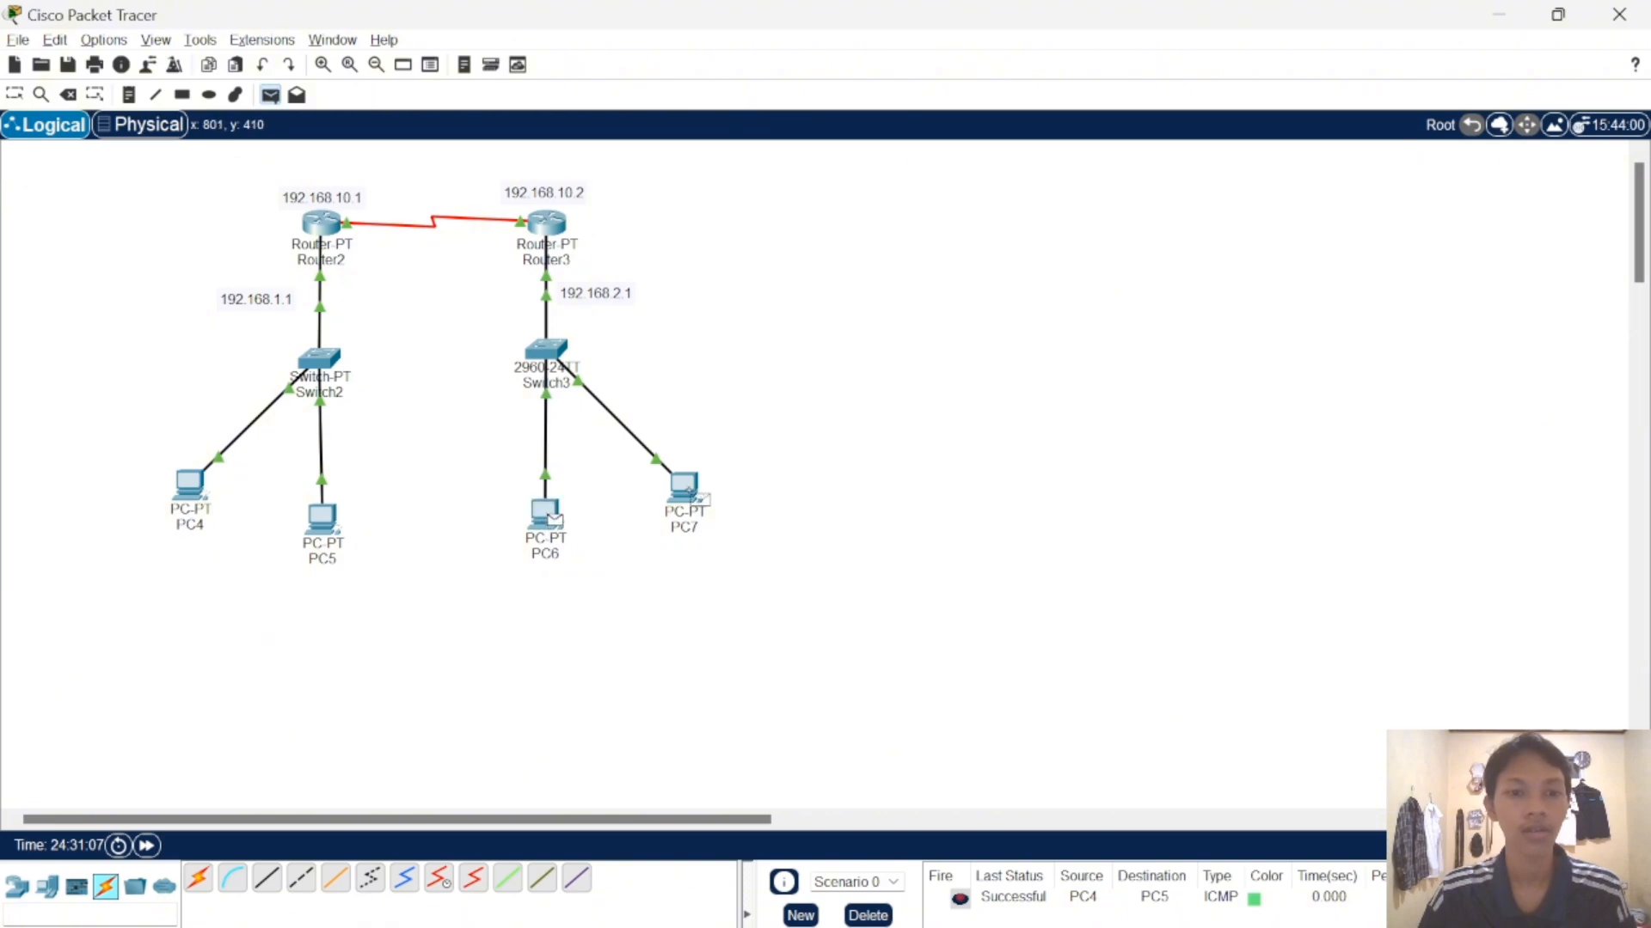
{"action": "left_click", "coordinate": [696, 490]}
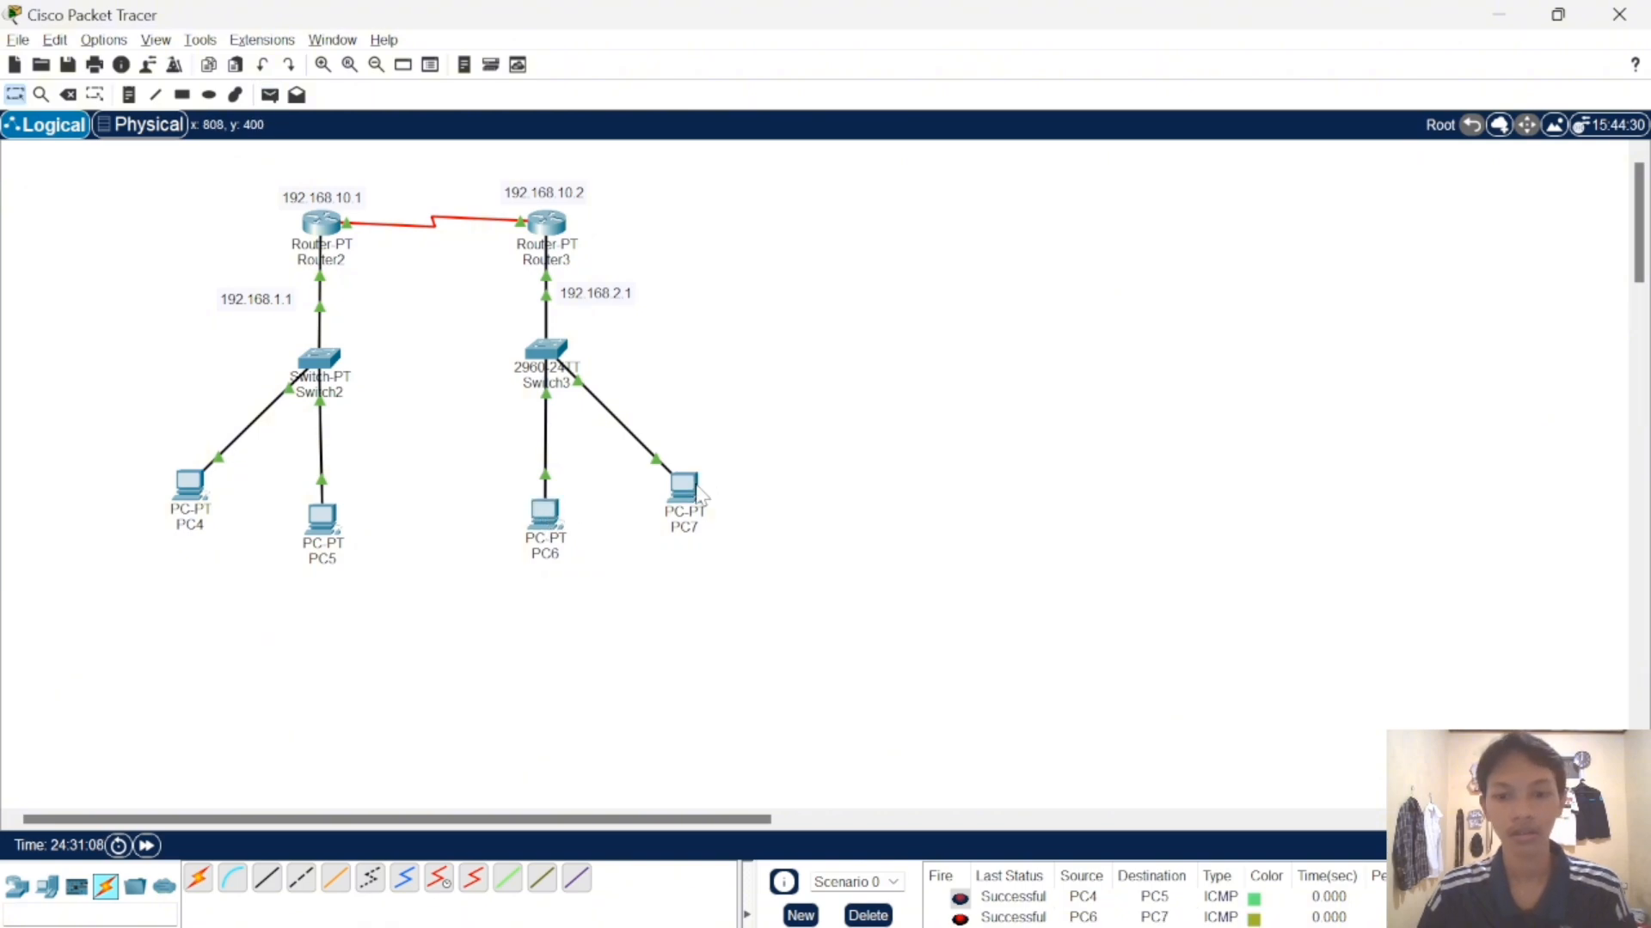
- Delete the current PDU scenario and send a simple PDU from Router2 to Router3 to test the serial link
{"action": "left_click", "coordinate": [867, 916]}
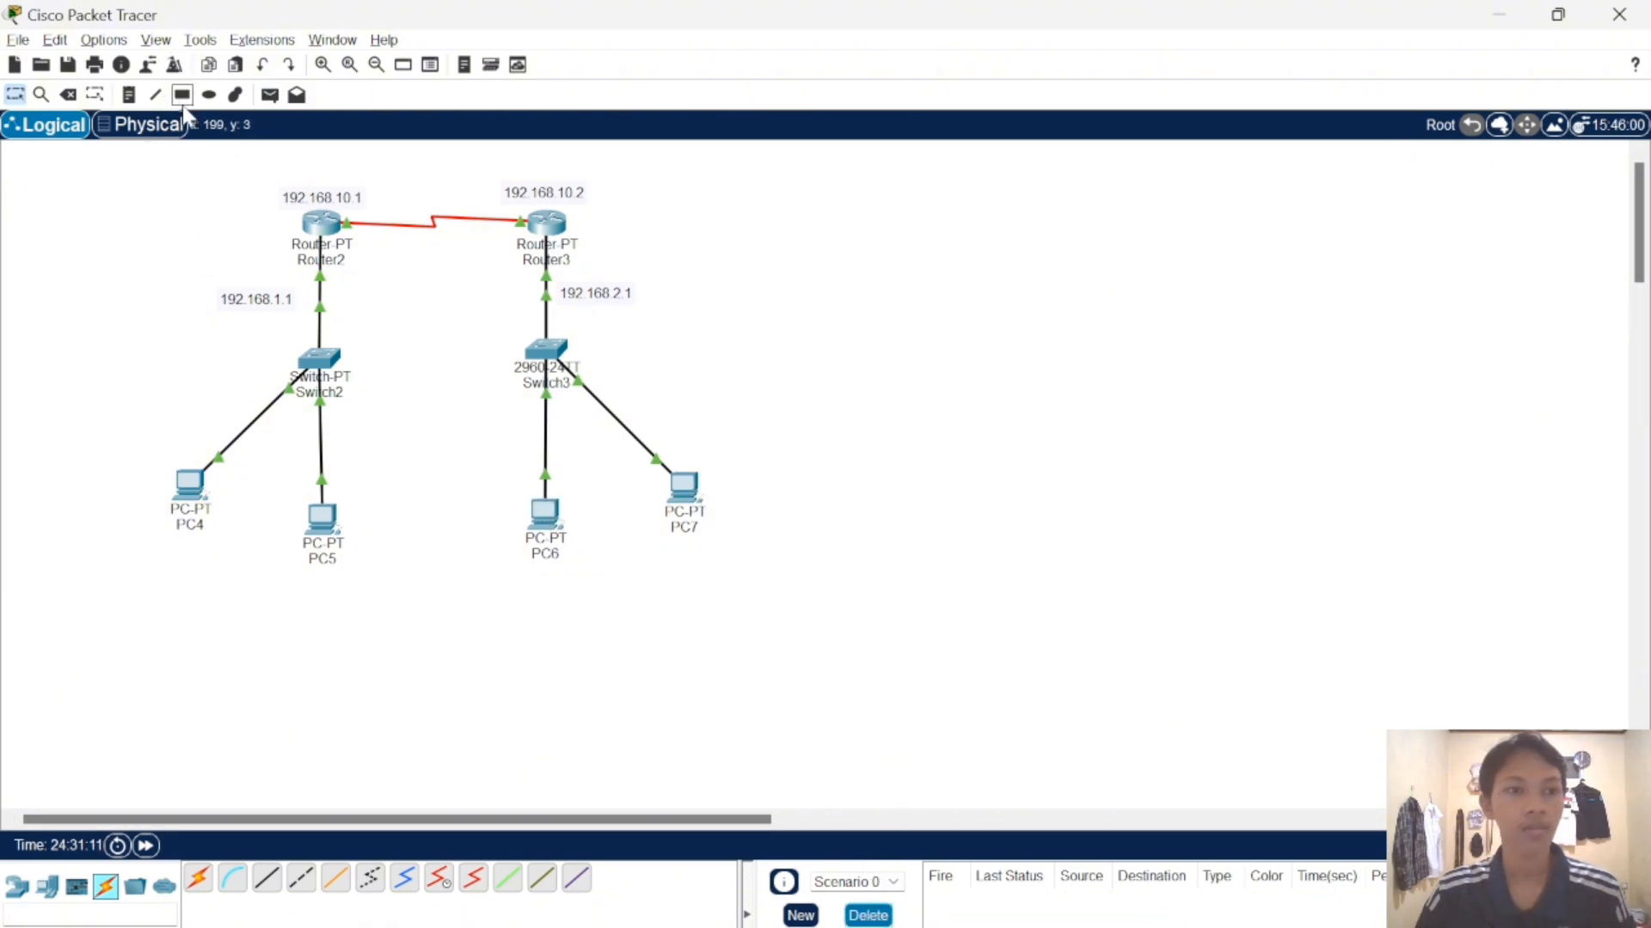
{"action": "left_click", "coordinate": [269, 94]}
{"action": "left_click", "coordinate": [321, 224]}
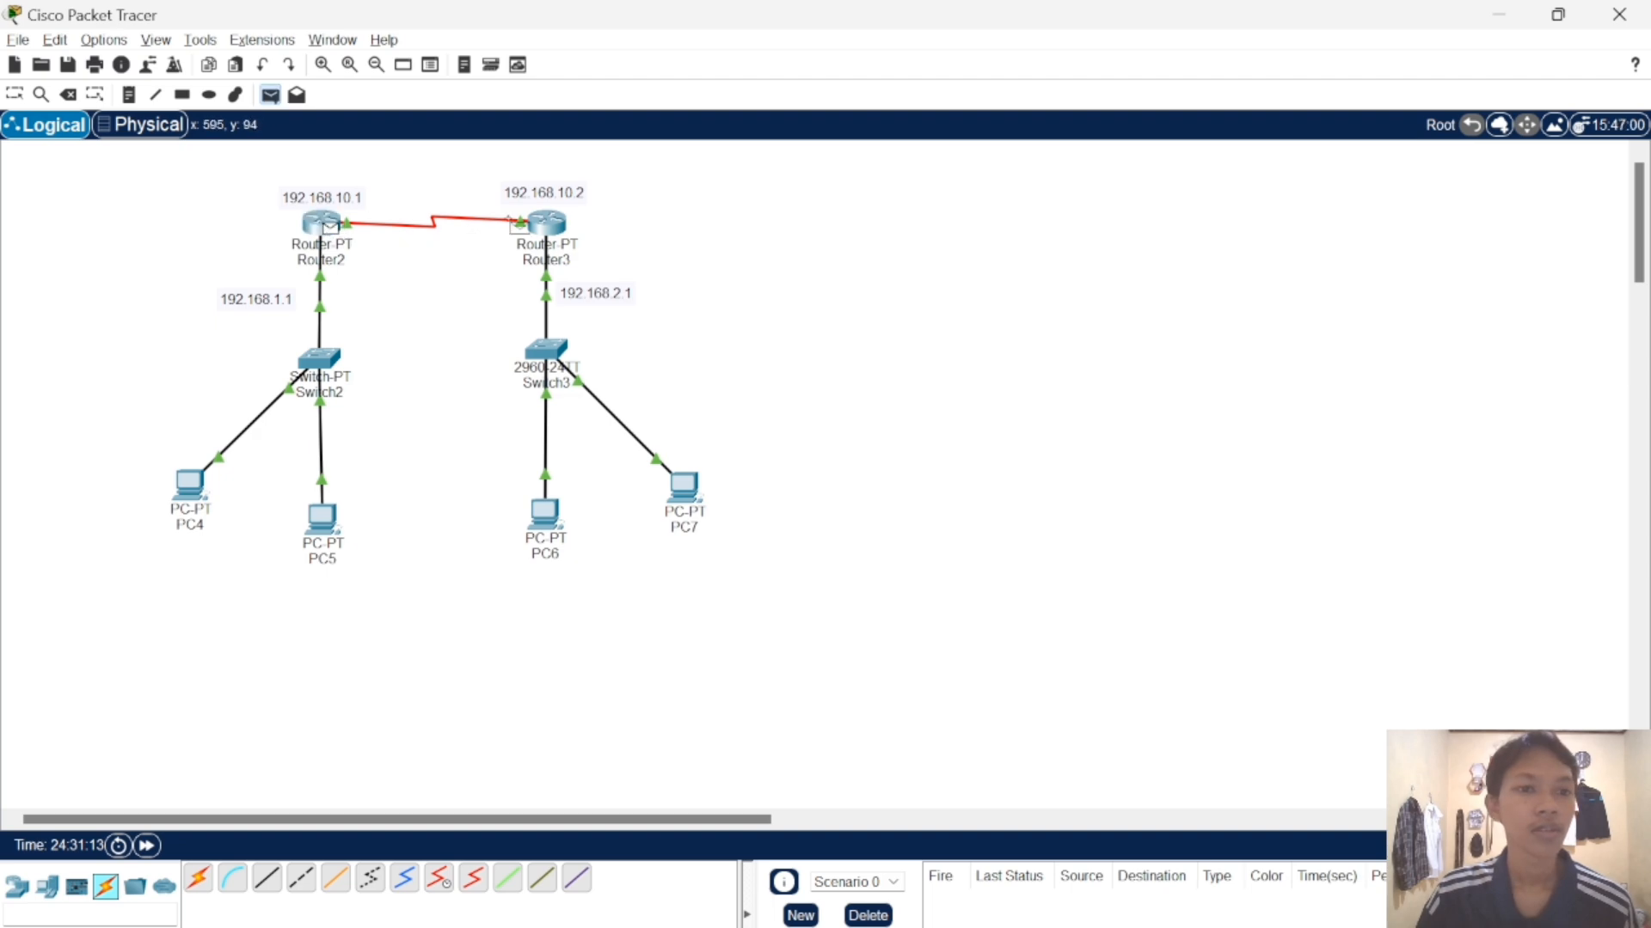
{"action": "left_click", "coordinate": [557, 258]}
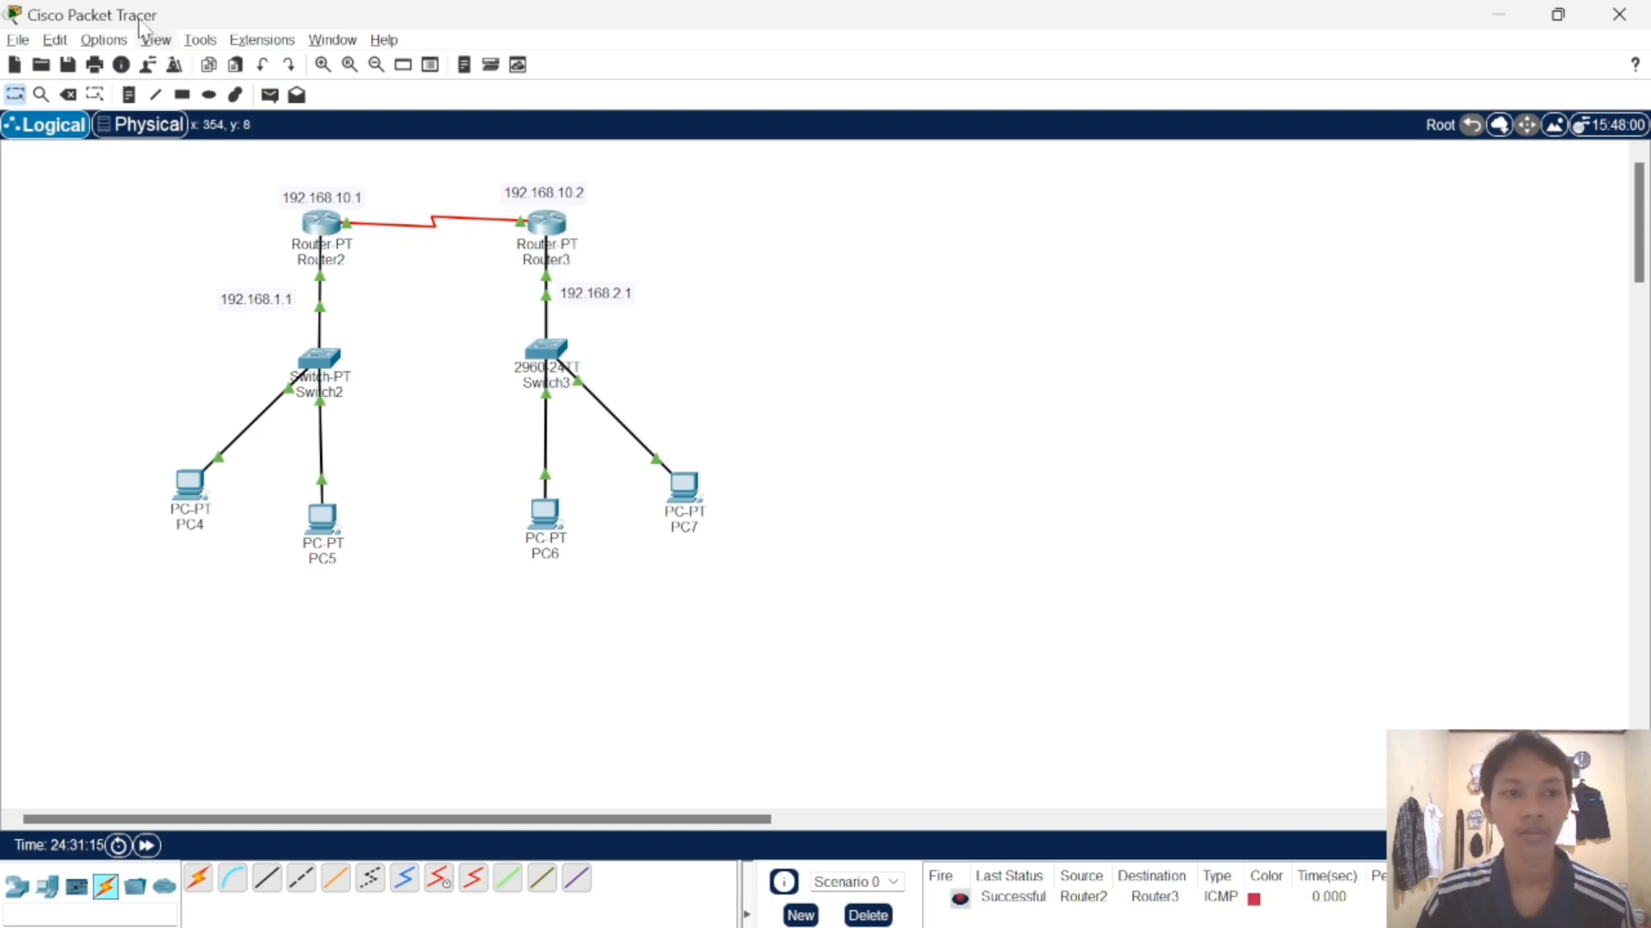
- Send a simple PDU from PC4 to PC7 to test connectivity between the two networks, and delete the PDU scenario
{"action": "left_click", "coordinate": [269, 95]}
{"action": "left_click", "coordinate": [194, 486]}
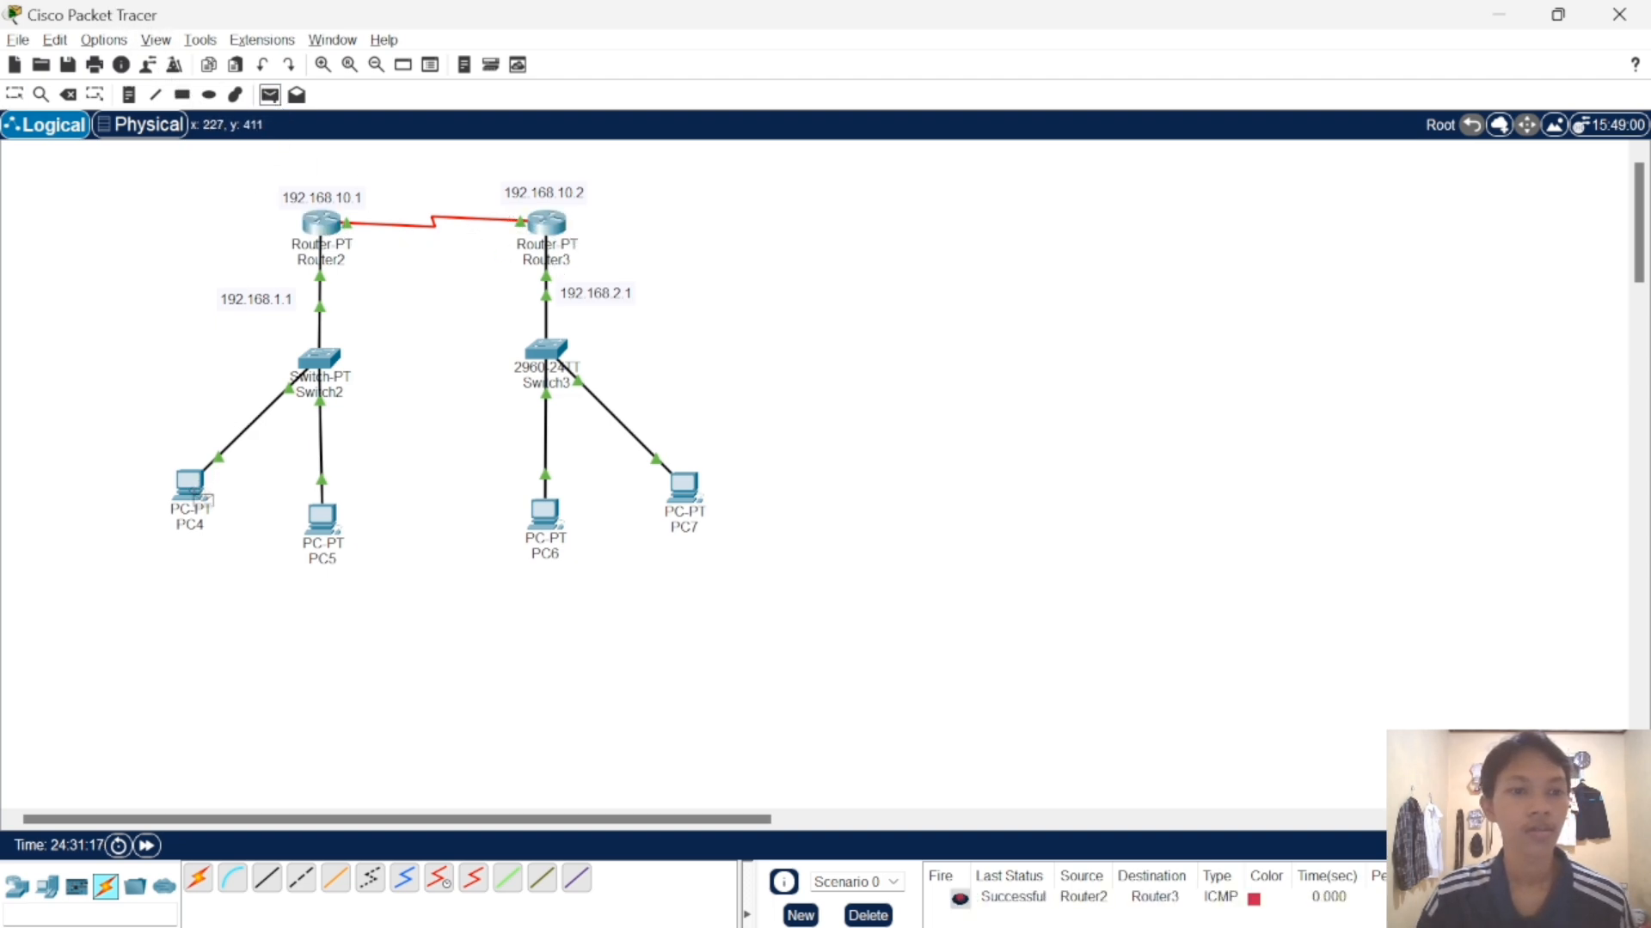
{"action": "left_click", "coordinate": [682, 487]}
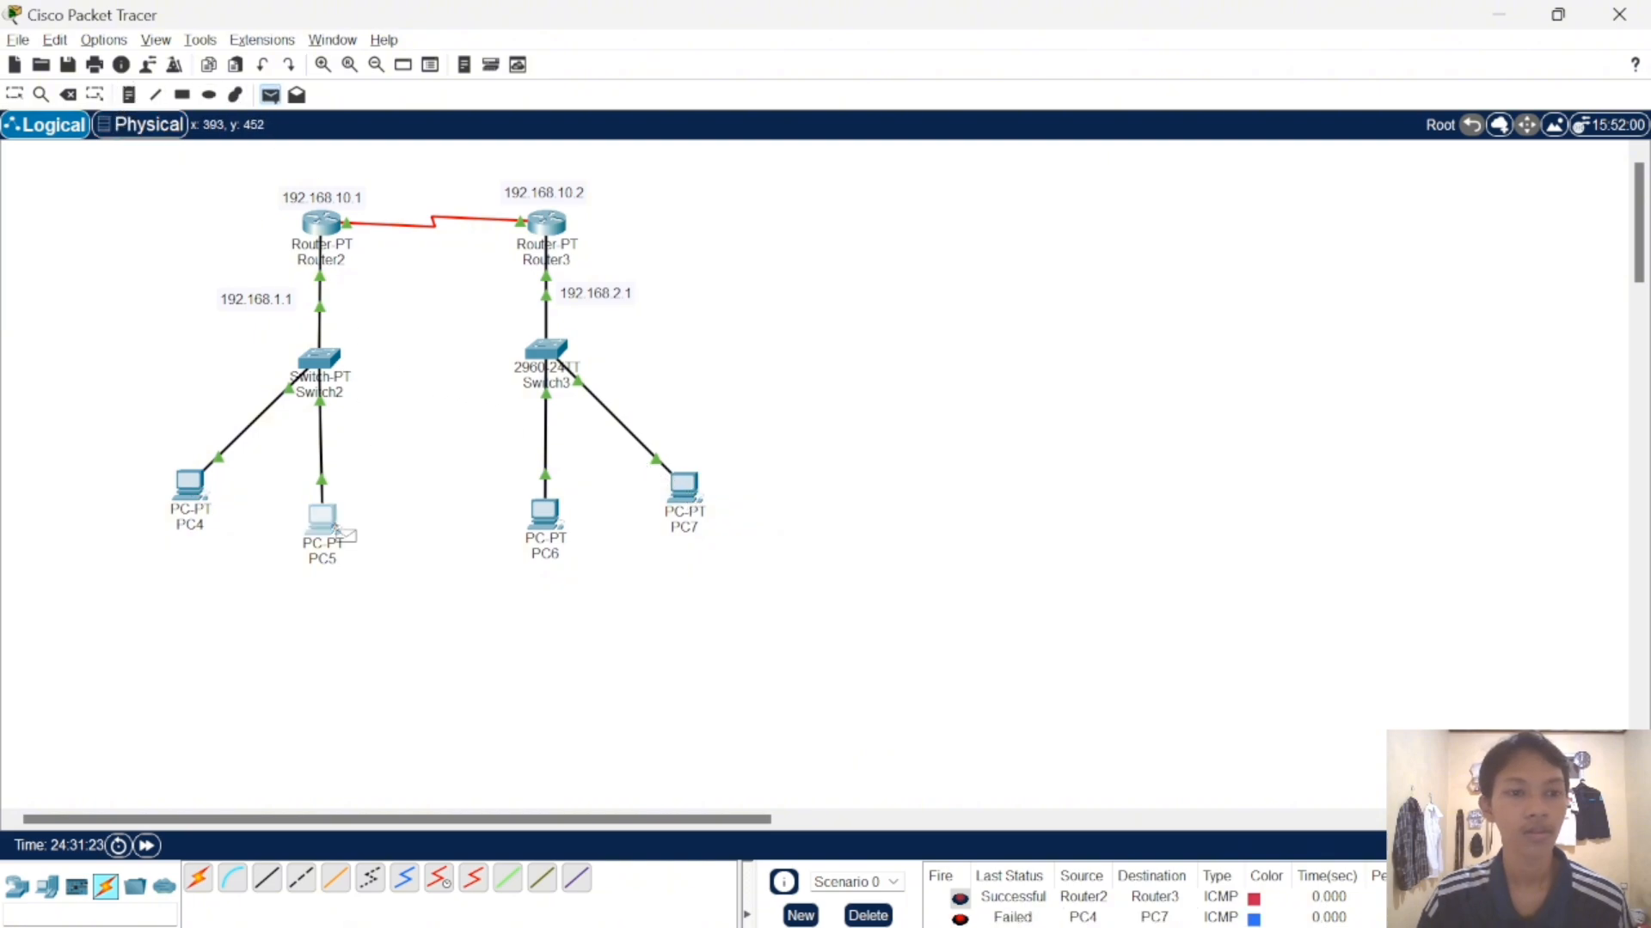
{"action": "left_click", "coordinate": [269, 95]}
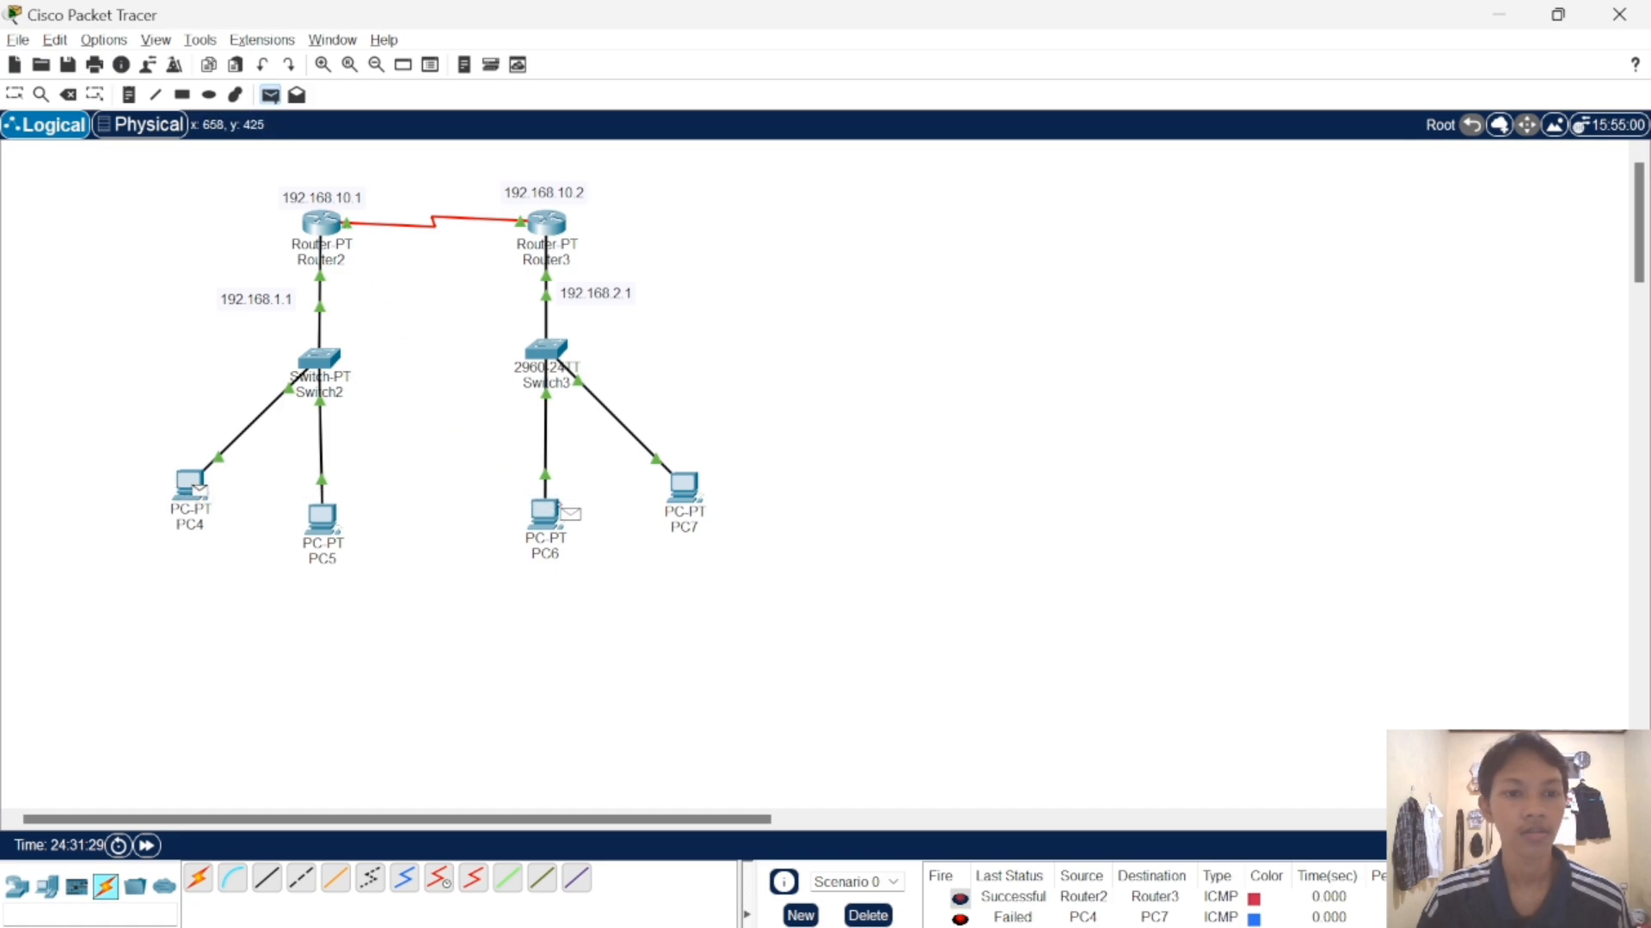
{"action": "key", "text": "Escape"}
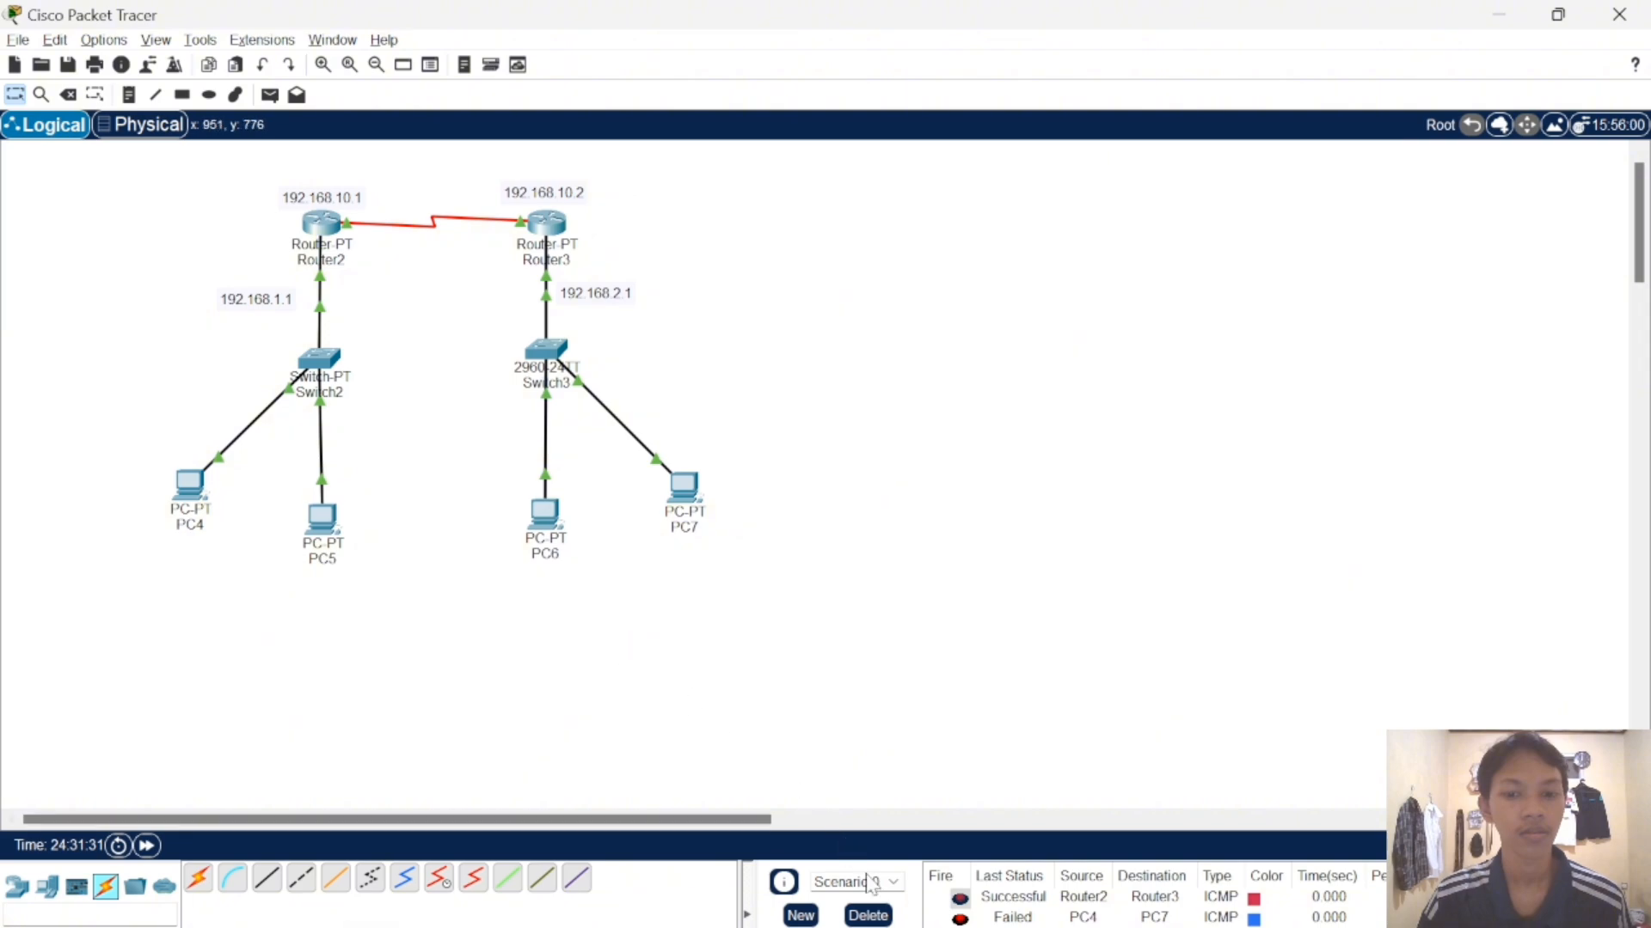
{"action": "left_click", "coordinate": [867, 915]}
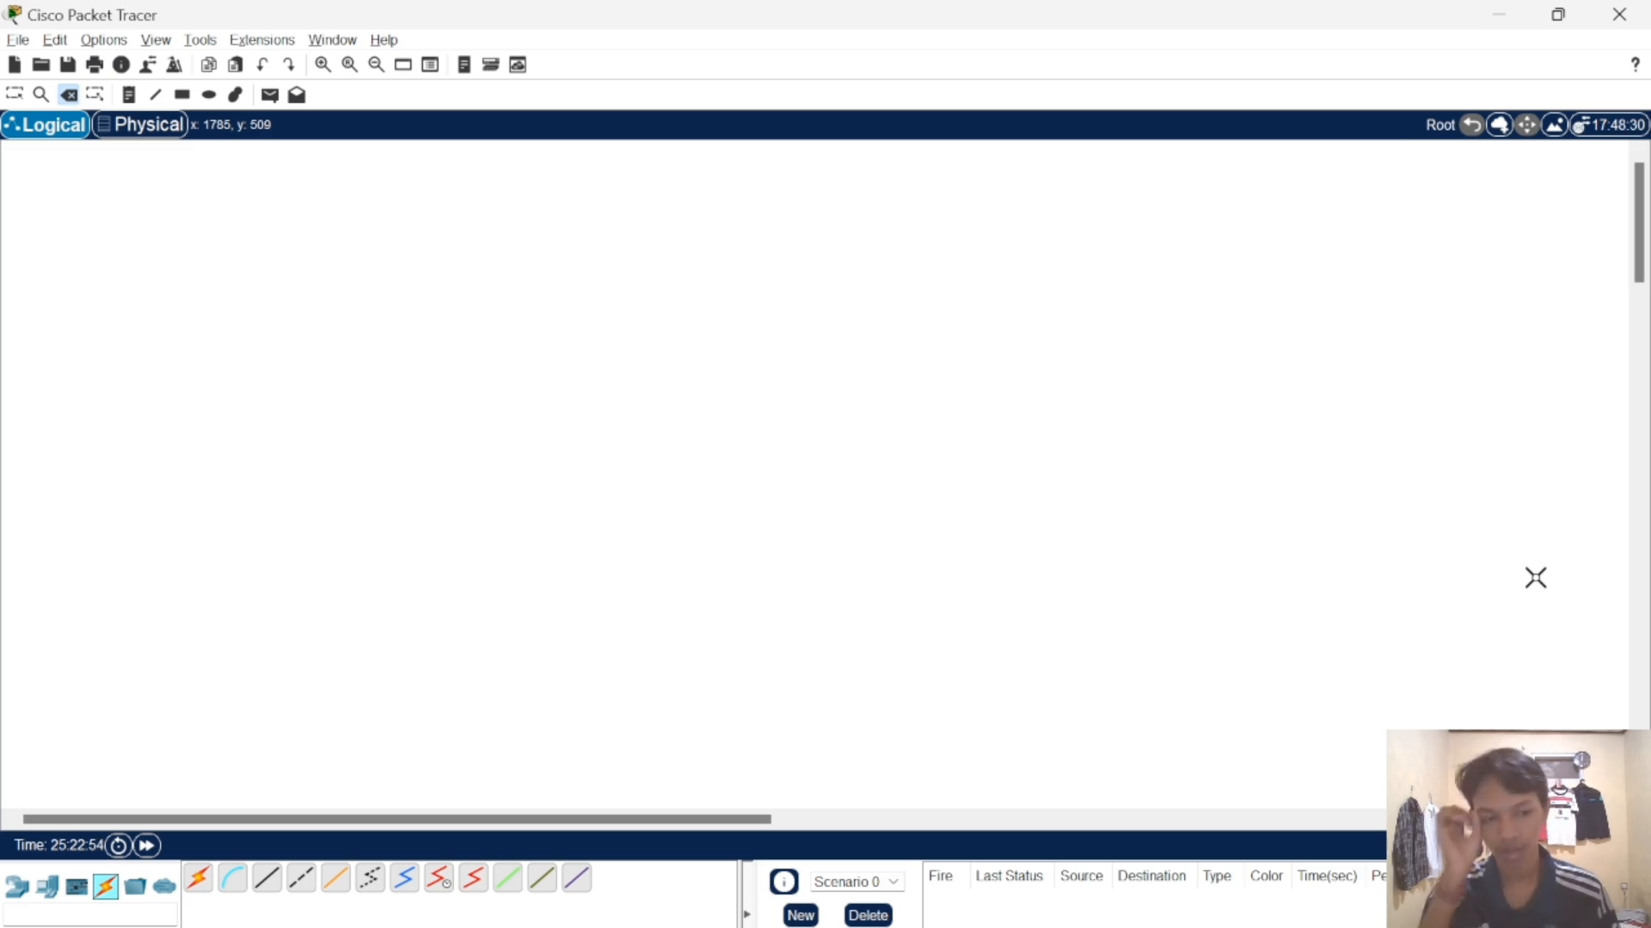
- Place two generic PT routers side by side in the empty workspace and align them horizontally
{"action": "left_click", "coordinate": [15, 894]}
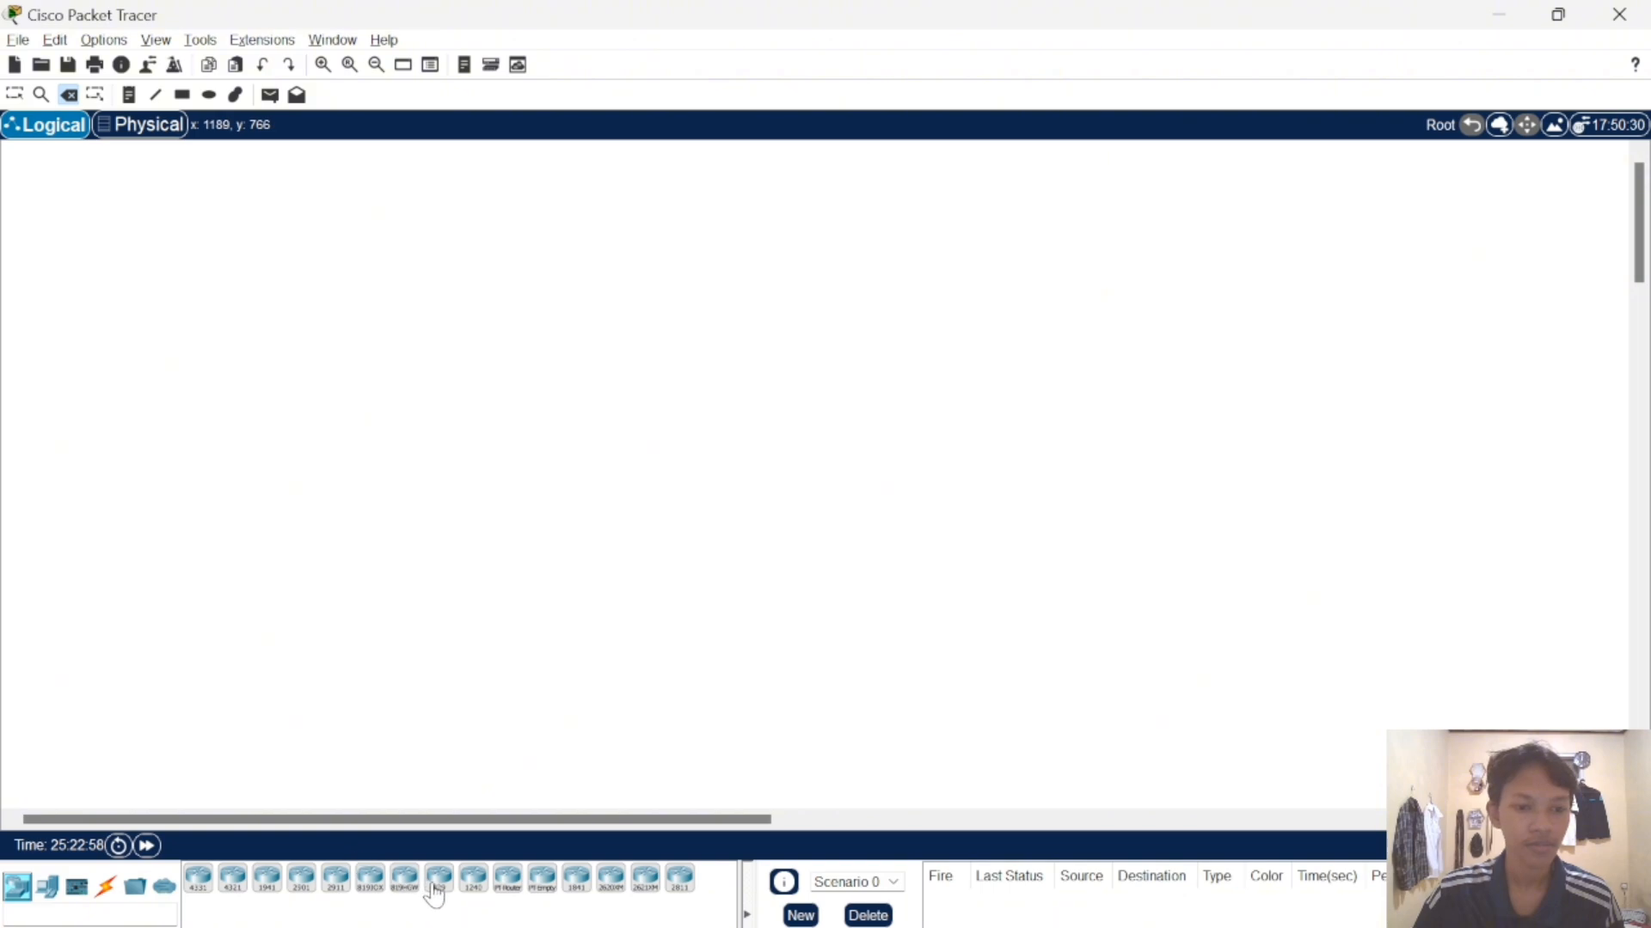
{"action": "left_click", "coordinate": [505, 890]}
{"action": "left_click", "coordinate": [356, 329]}
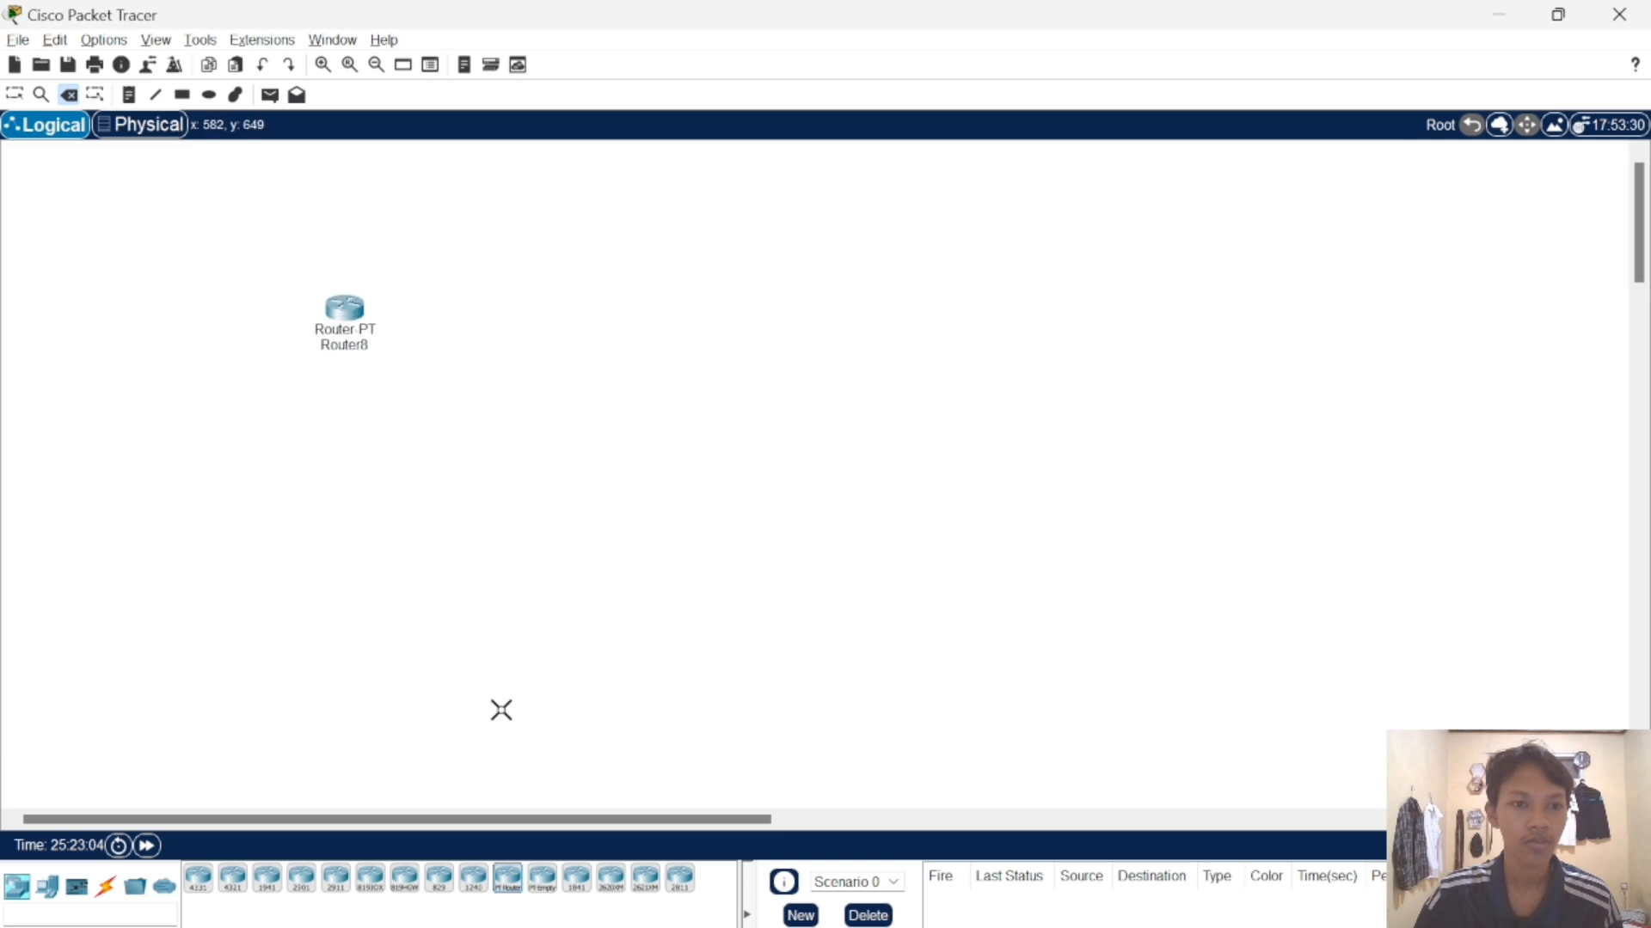
{"action": "left_click_drag", "start_coordinate": [509, 880], "coordinate": [607, 340]}
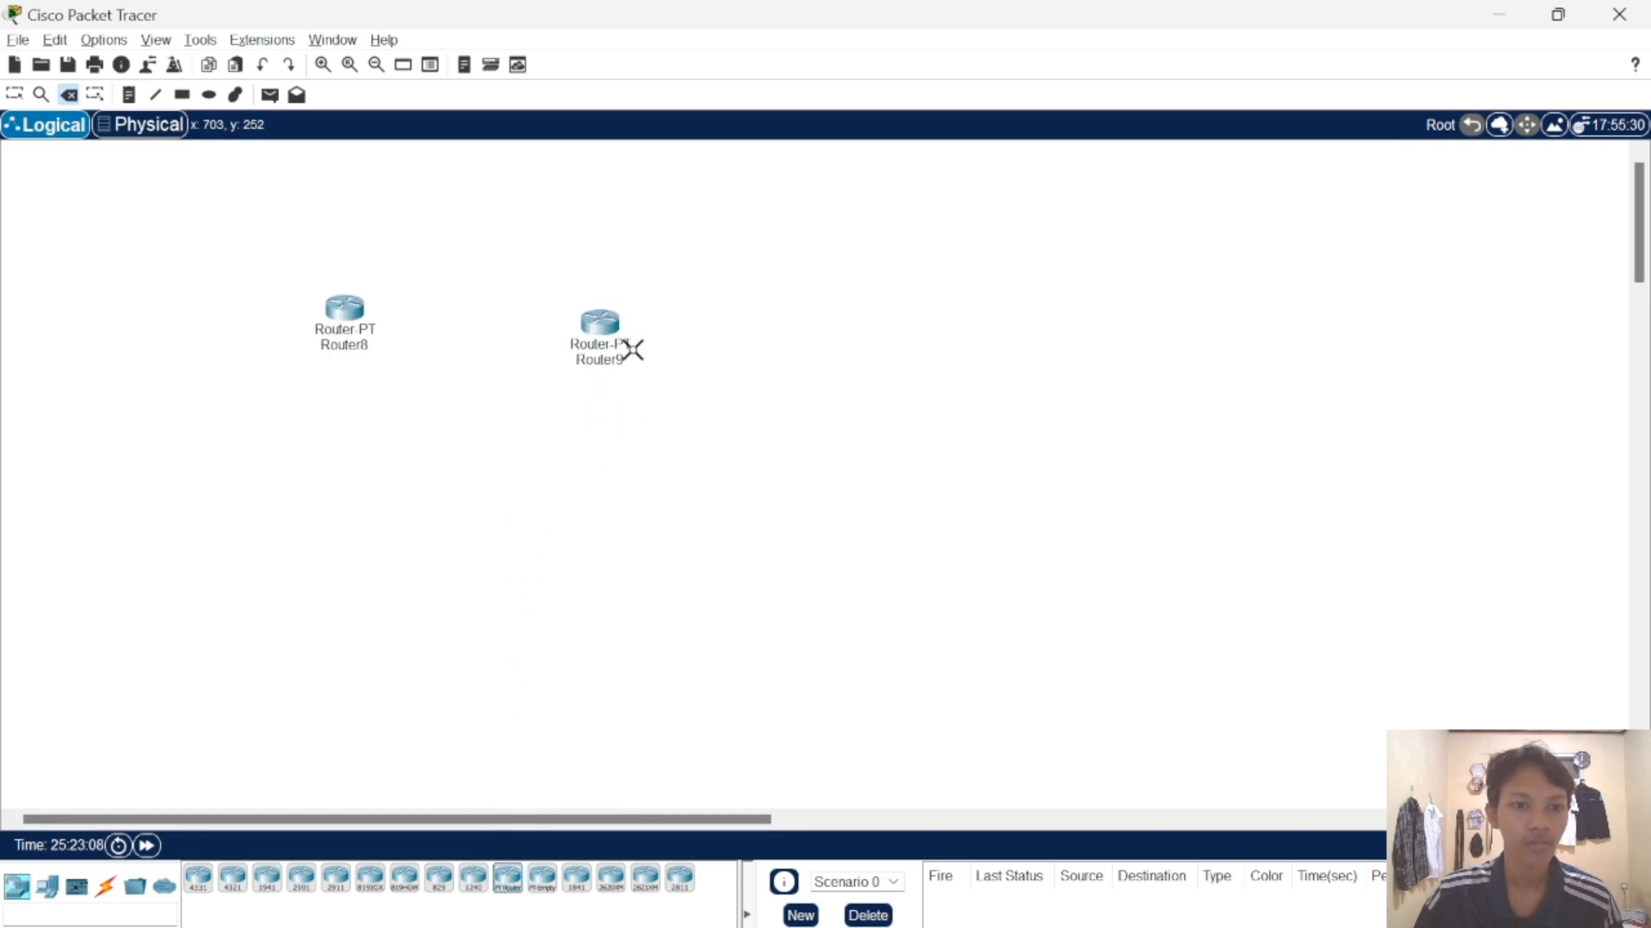
{"action": "left_click", "coordinate": [616, 330]}
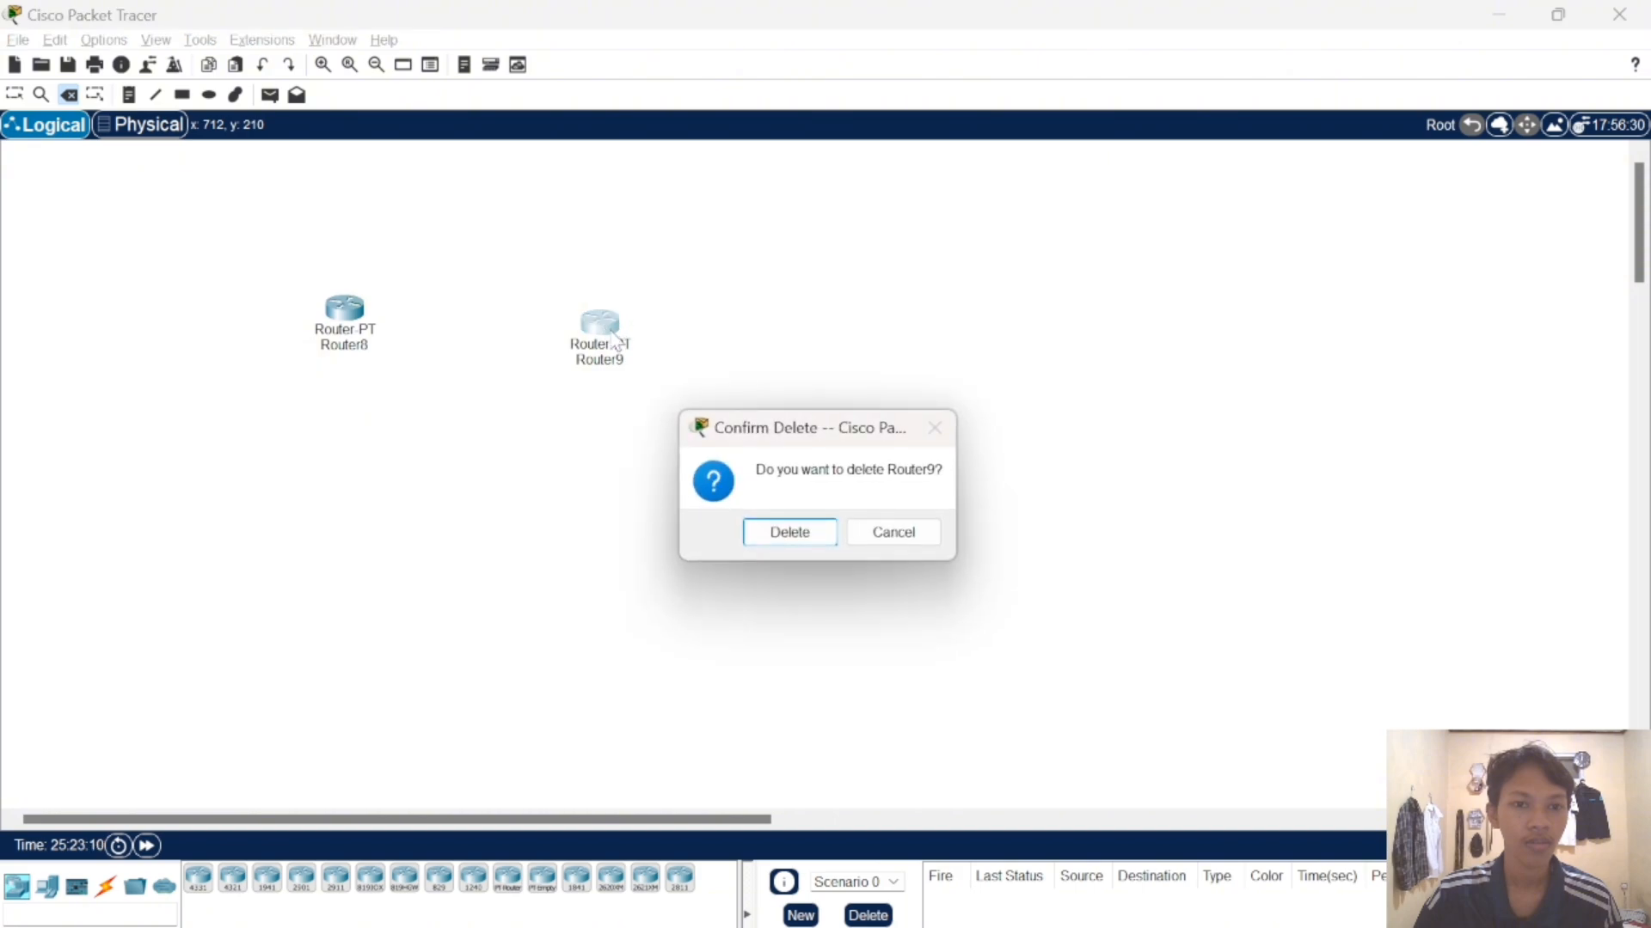
{"action": "left_click", "coordinate": [887, 530]}
{"action": "left_click_drag", "start_coordinate": [619, 342], "coordinate": [612, 326]}
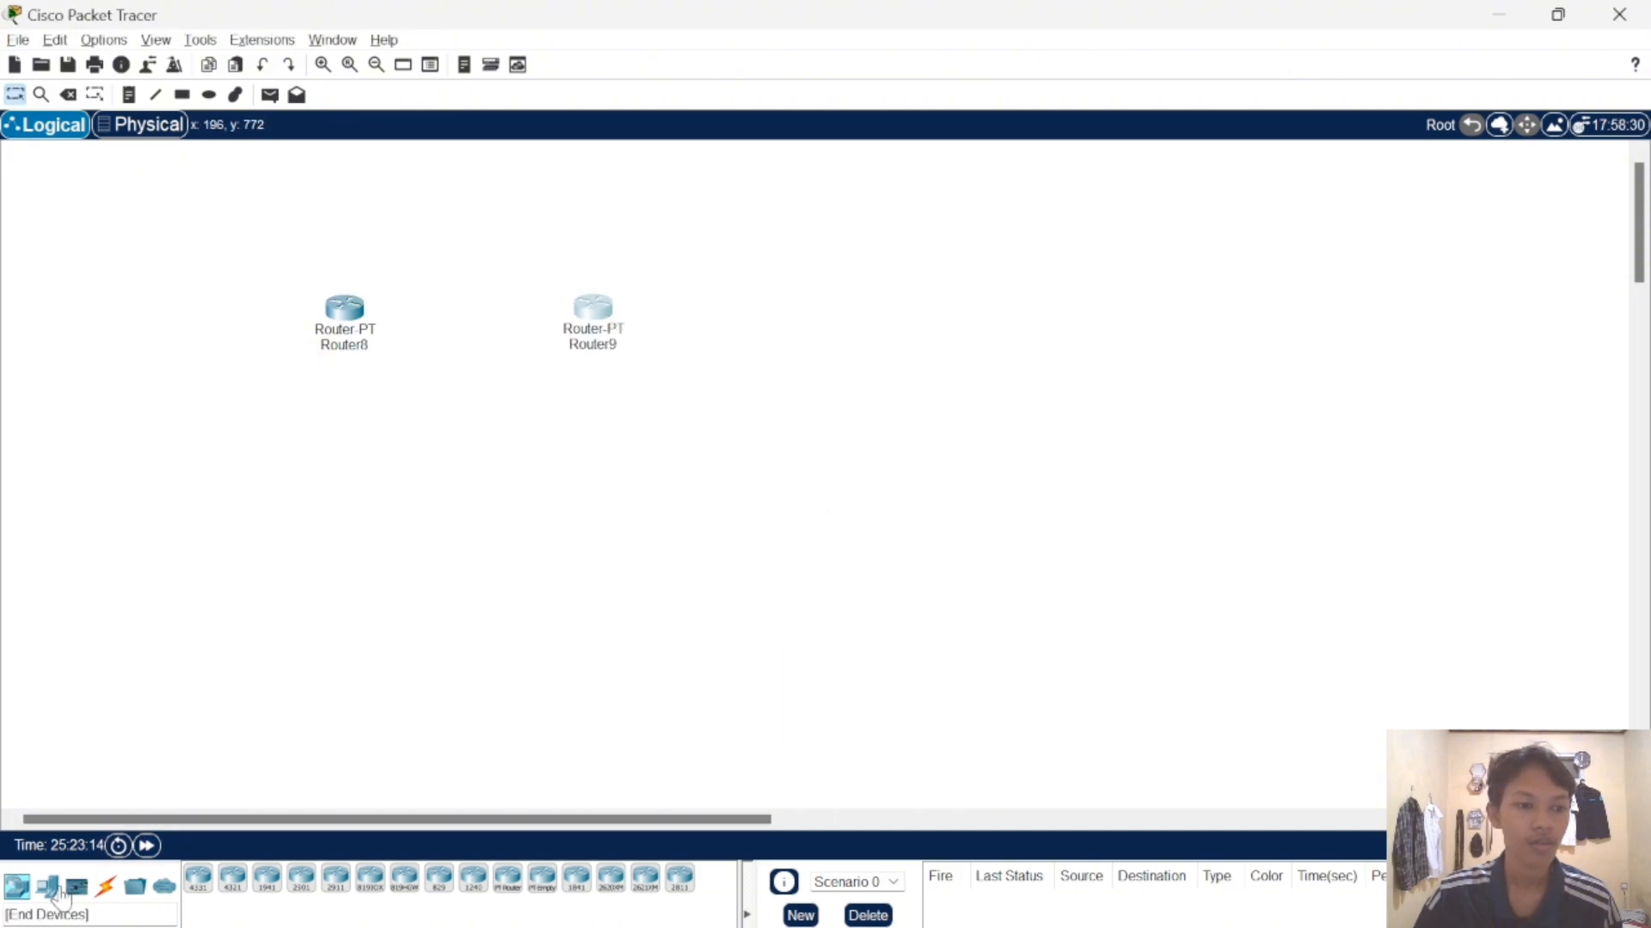
- Place two PCs in the workspace, one below each router
{"action": "left_click", "coordinate": [47, 886]}
{"action": "left_click_drag", "start_coordinate": [198, 877], "coordinate": [342, 507]}
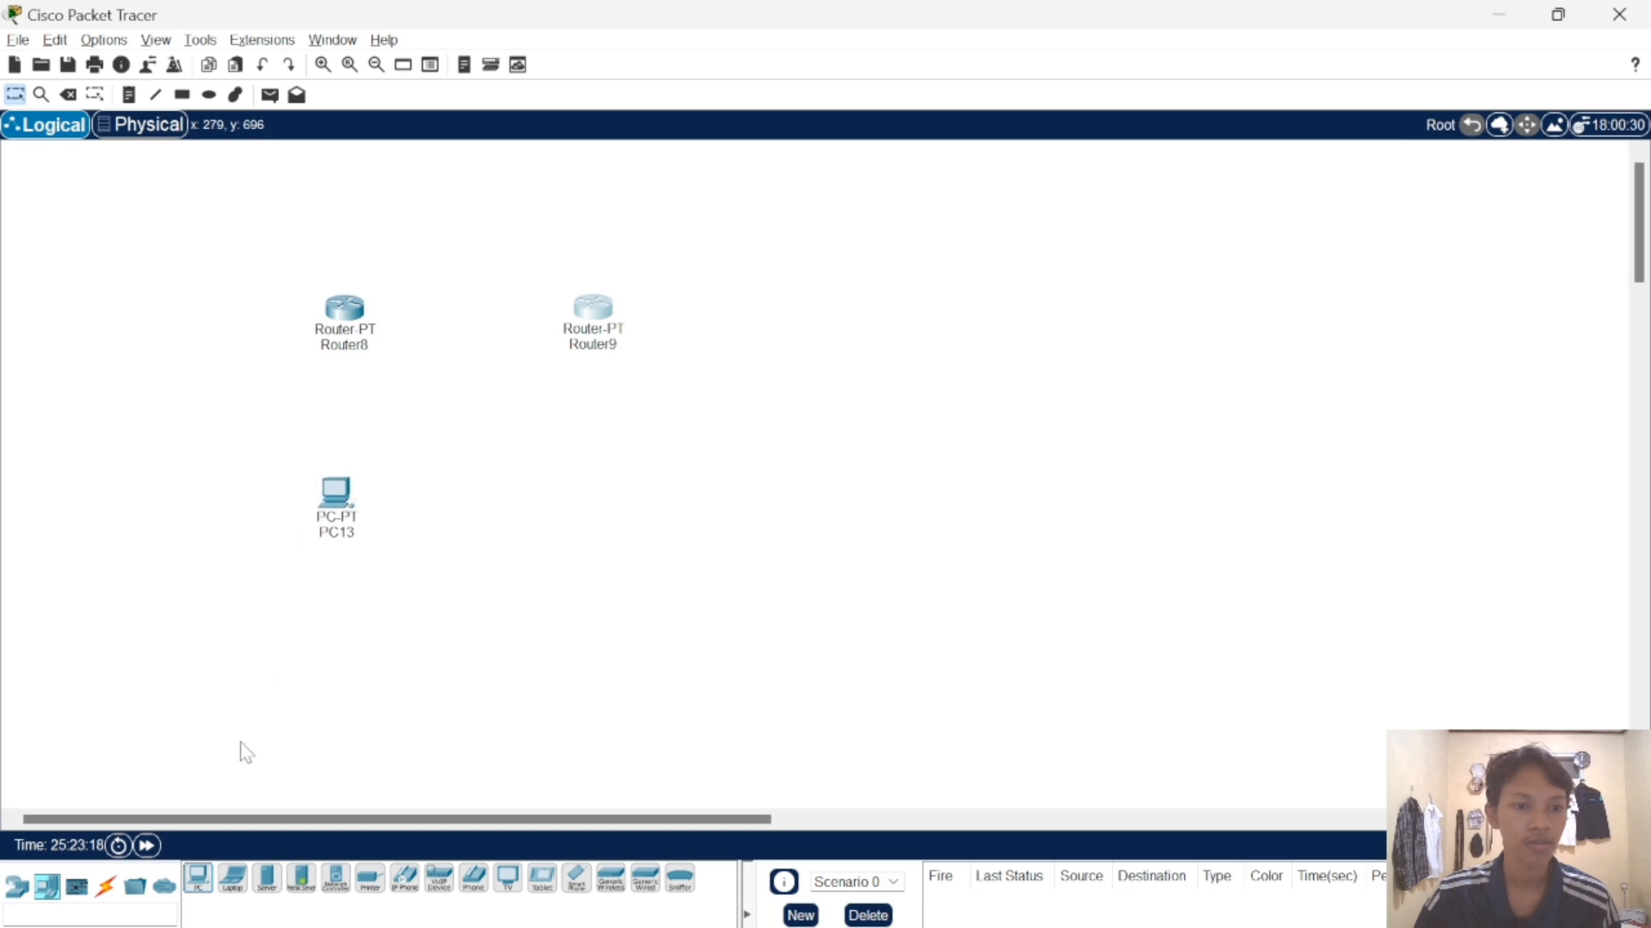
{"action": "left_click_drag", "start_coordinate": [196, 884], "coordinate": [615, 500]}
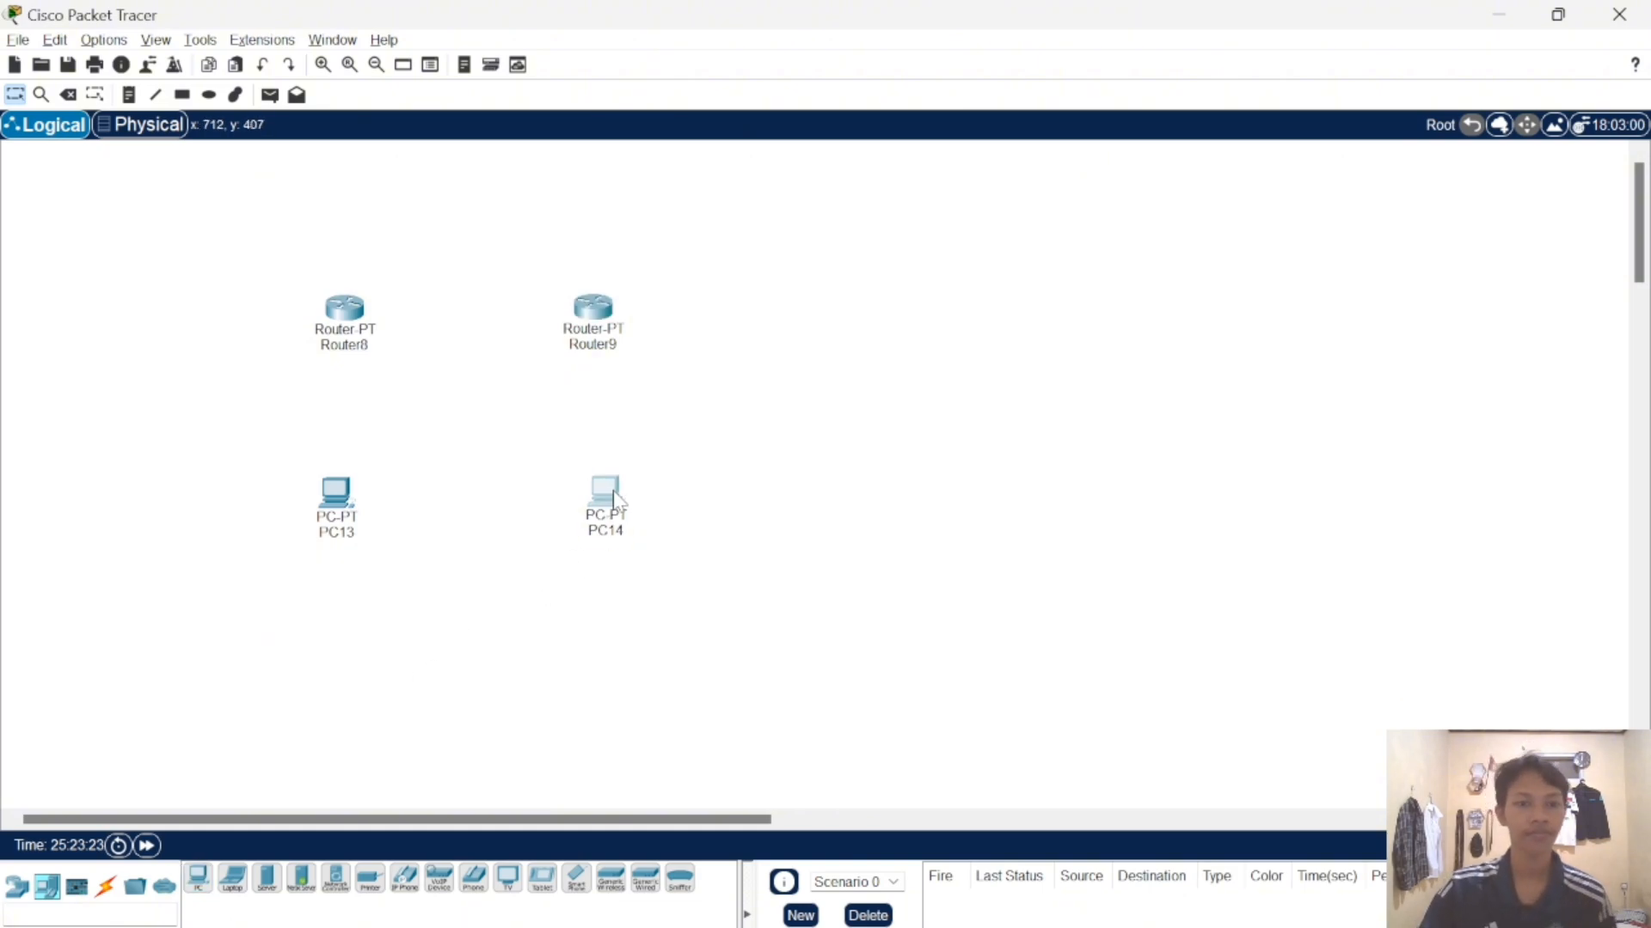
- Connect PC13's FastEthernet0 port to a FastEthernet port on Router8 with a copper cross-over cable
{"action": "left_click", "coordinate": [105, 885]}
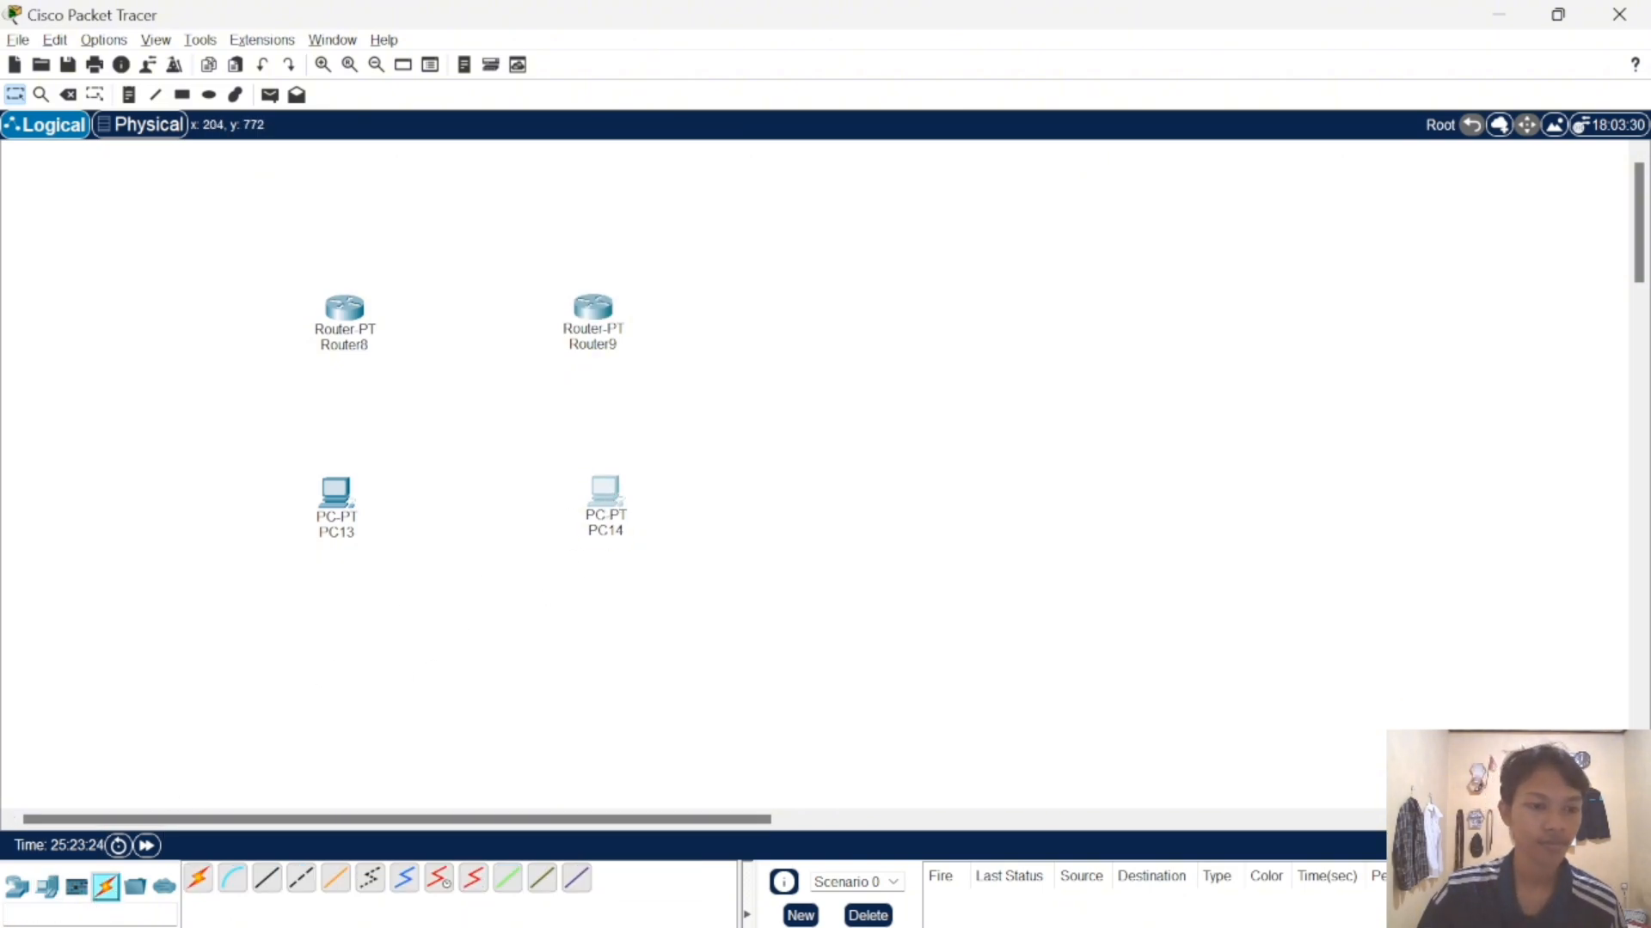
{"action": "left_click", "coordinate": [300, 891]}
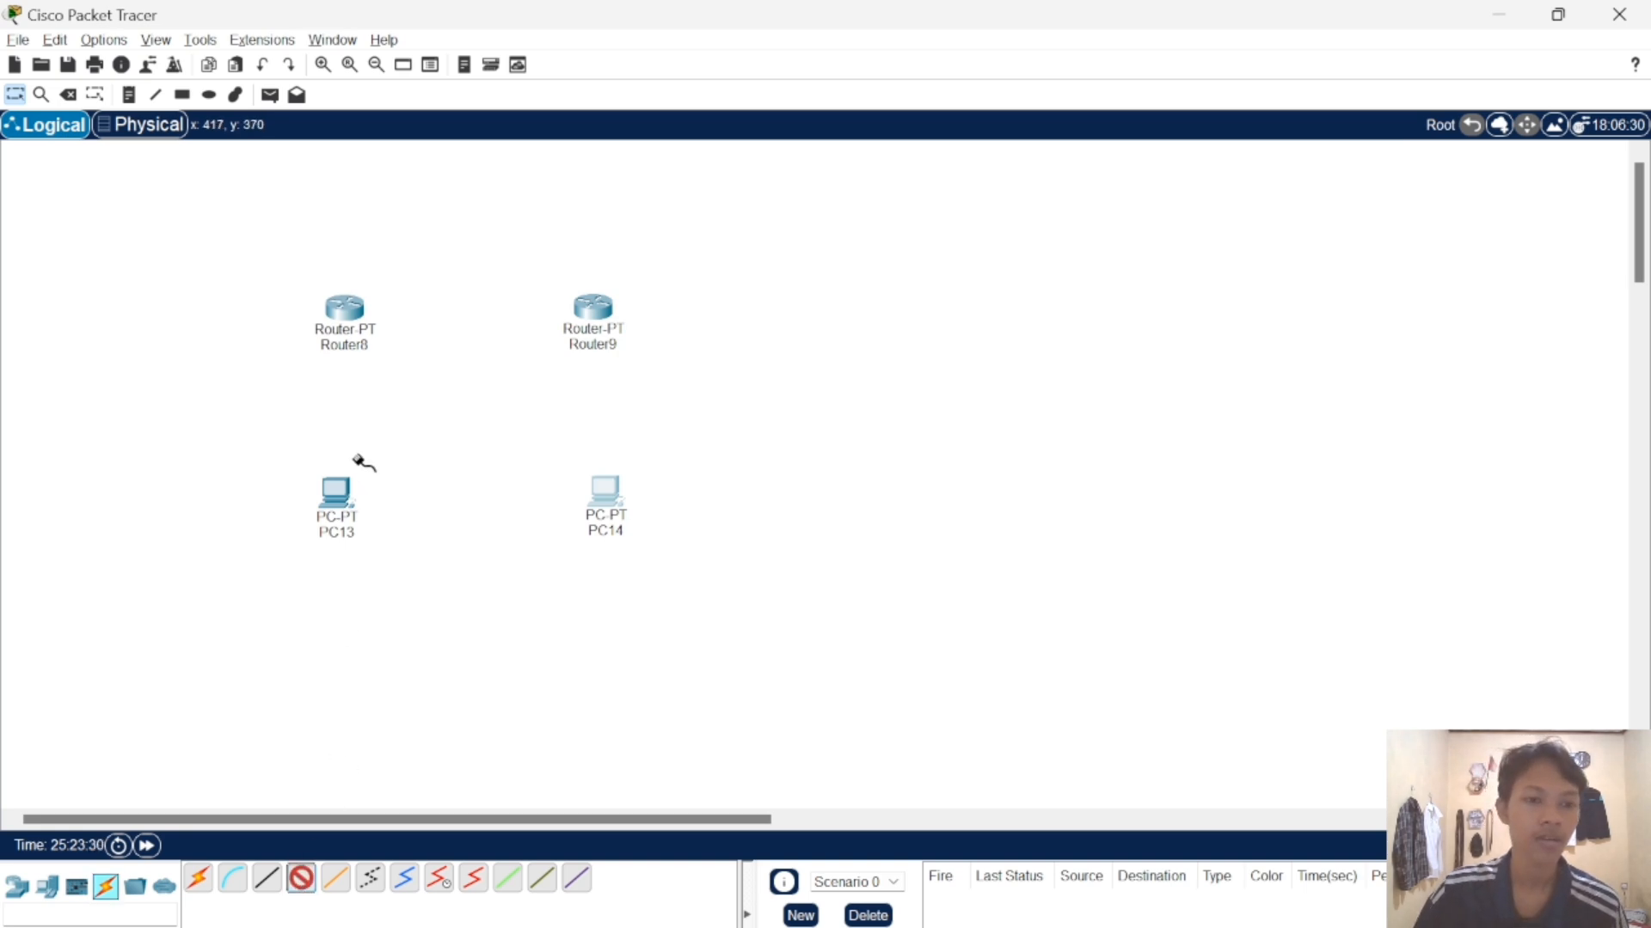
{"action": "left_click", "coordinate": [342, 492]}
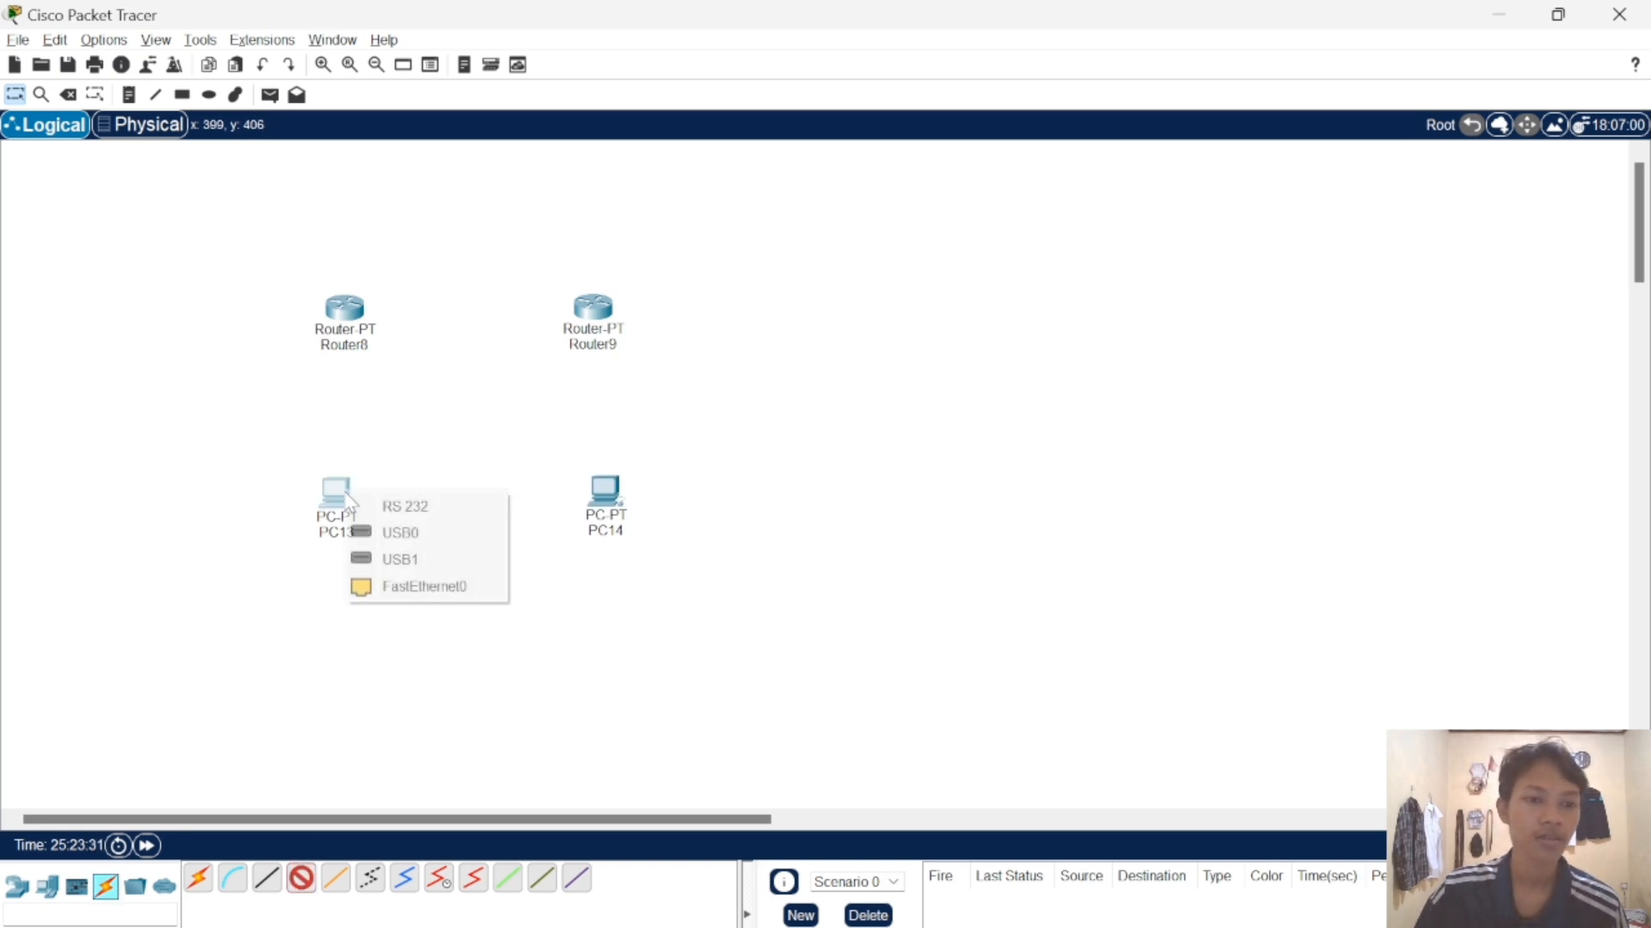
{"action": "left_click", "coordinate": [392, 579]}
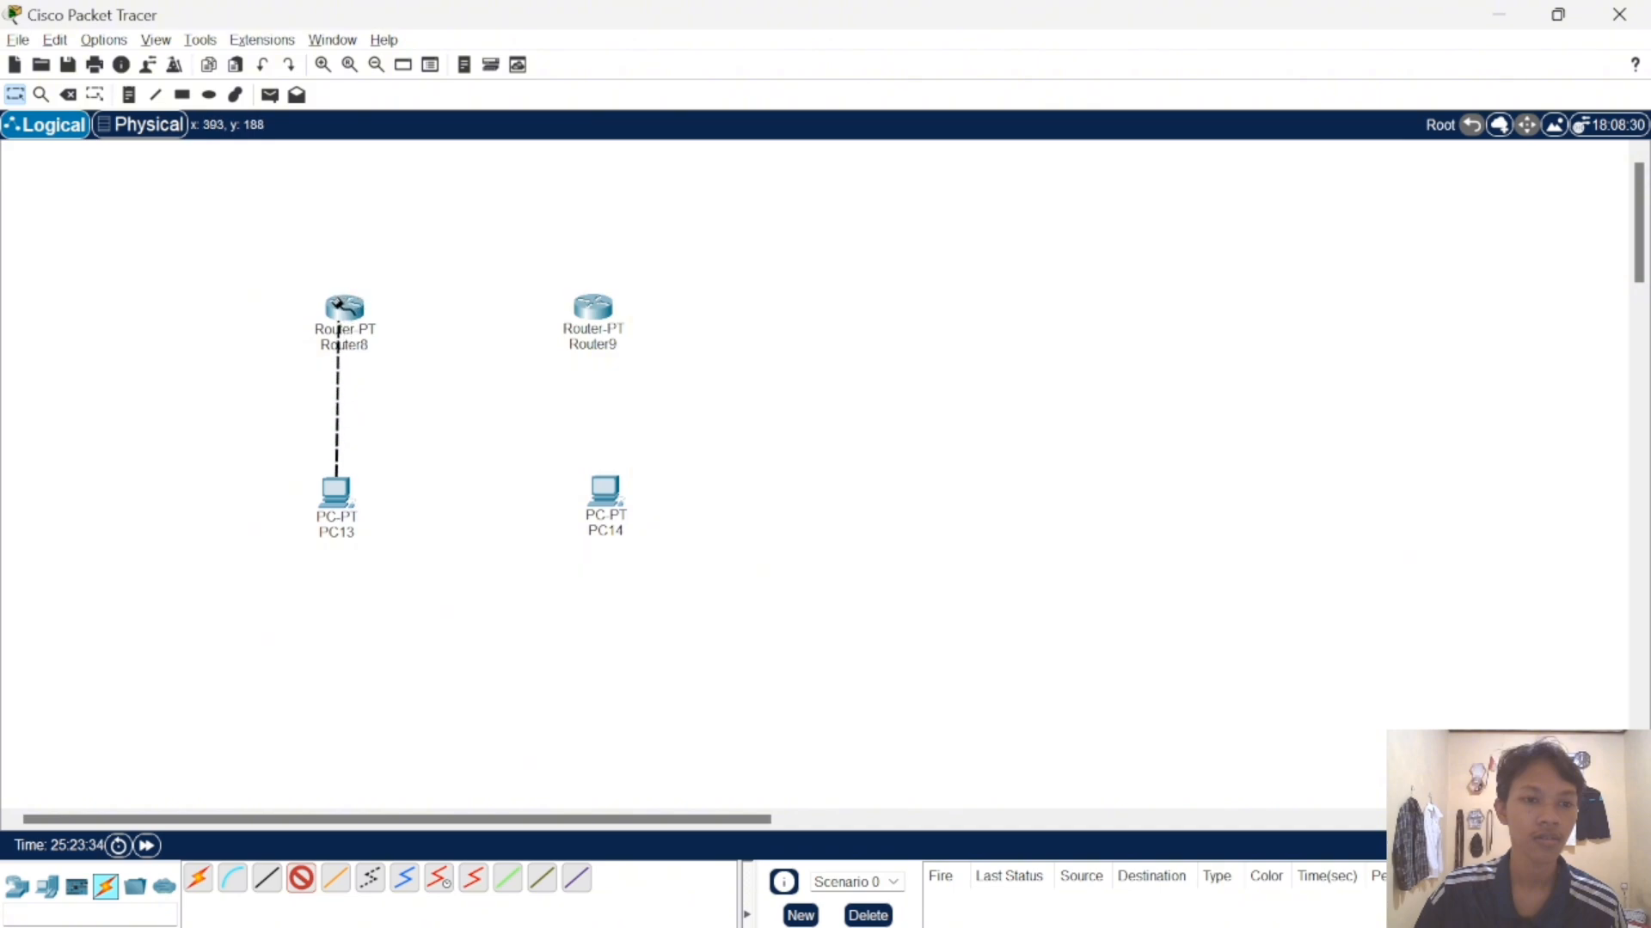
{"action": "left_click", "coordinate": [344, 310]}
{"action": "left_click", "coordinate": [371, 376]}
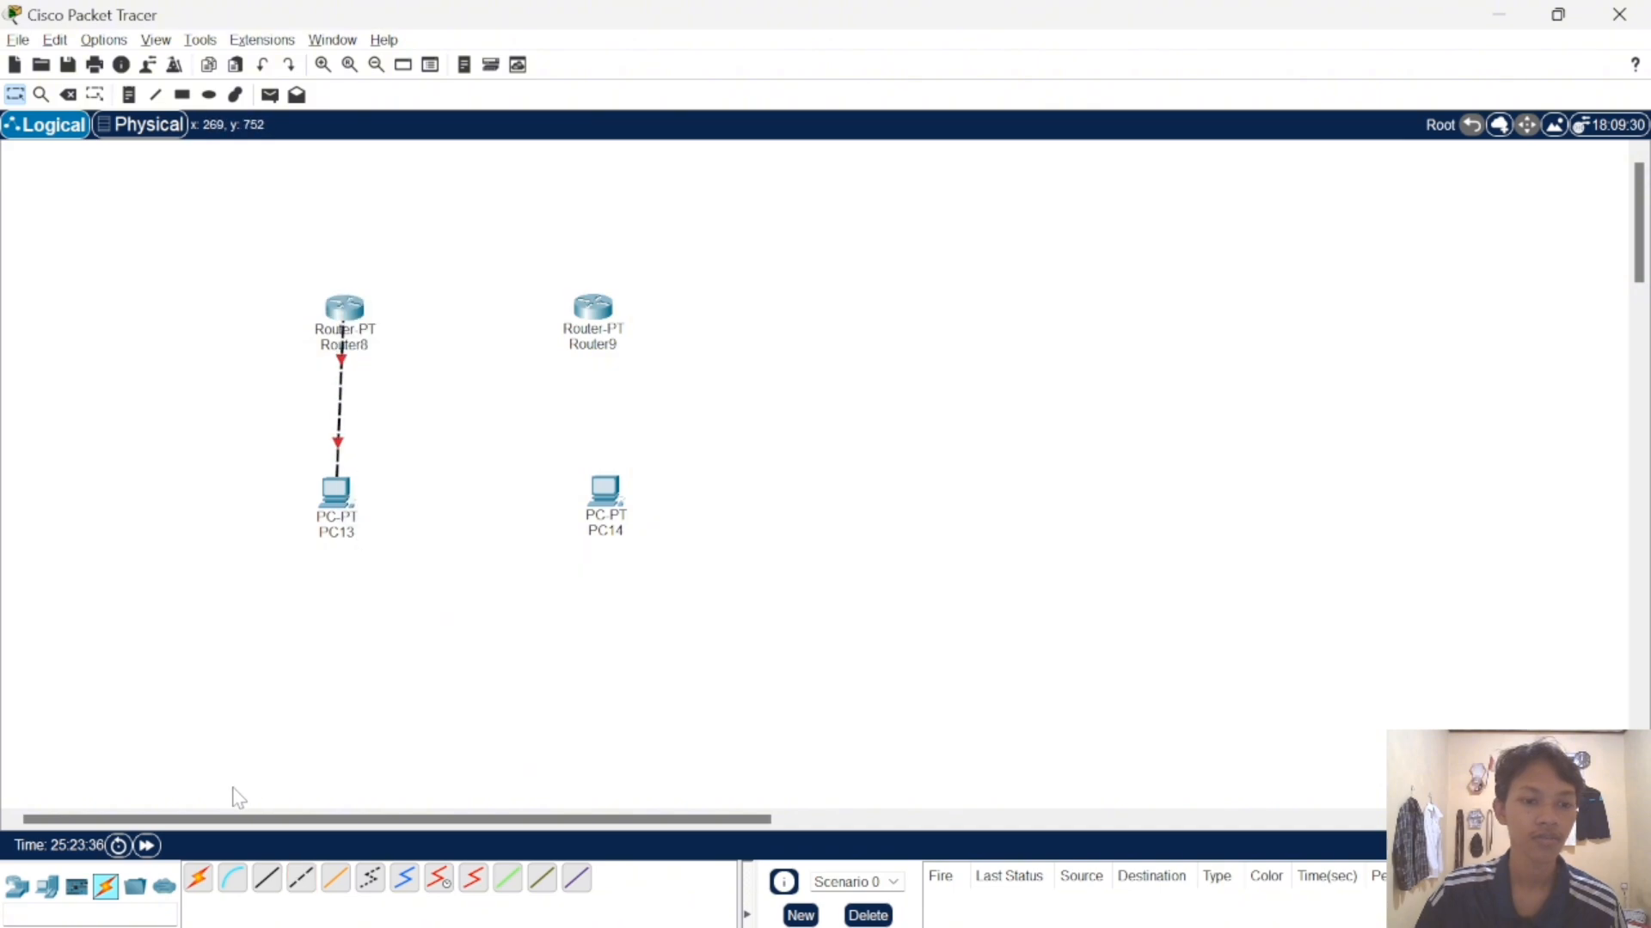
- Connect PC14's FastEthernet0 port to a FastEthernet port on Router9 with a copper cross-over cable
{"action": "left_click", "coordinate": [301, 877]}
{"action": "left_click", "coordinate": [605, 492]}
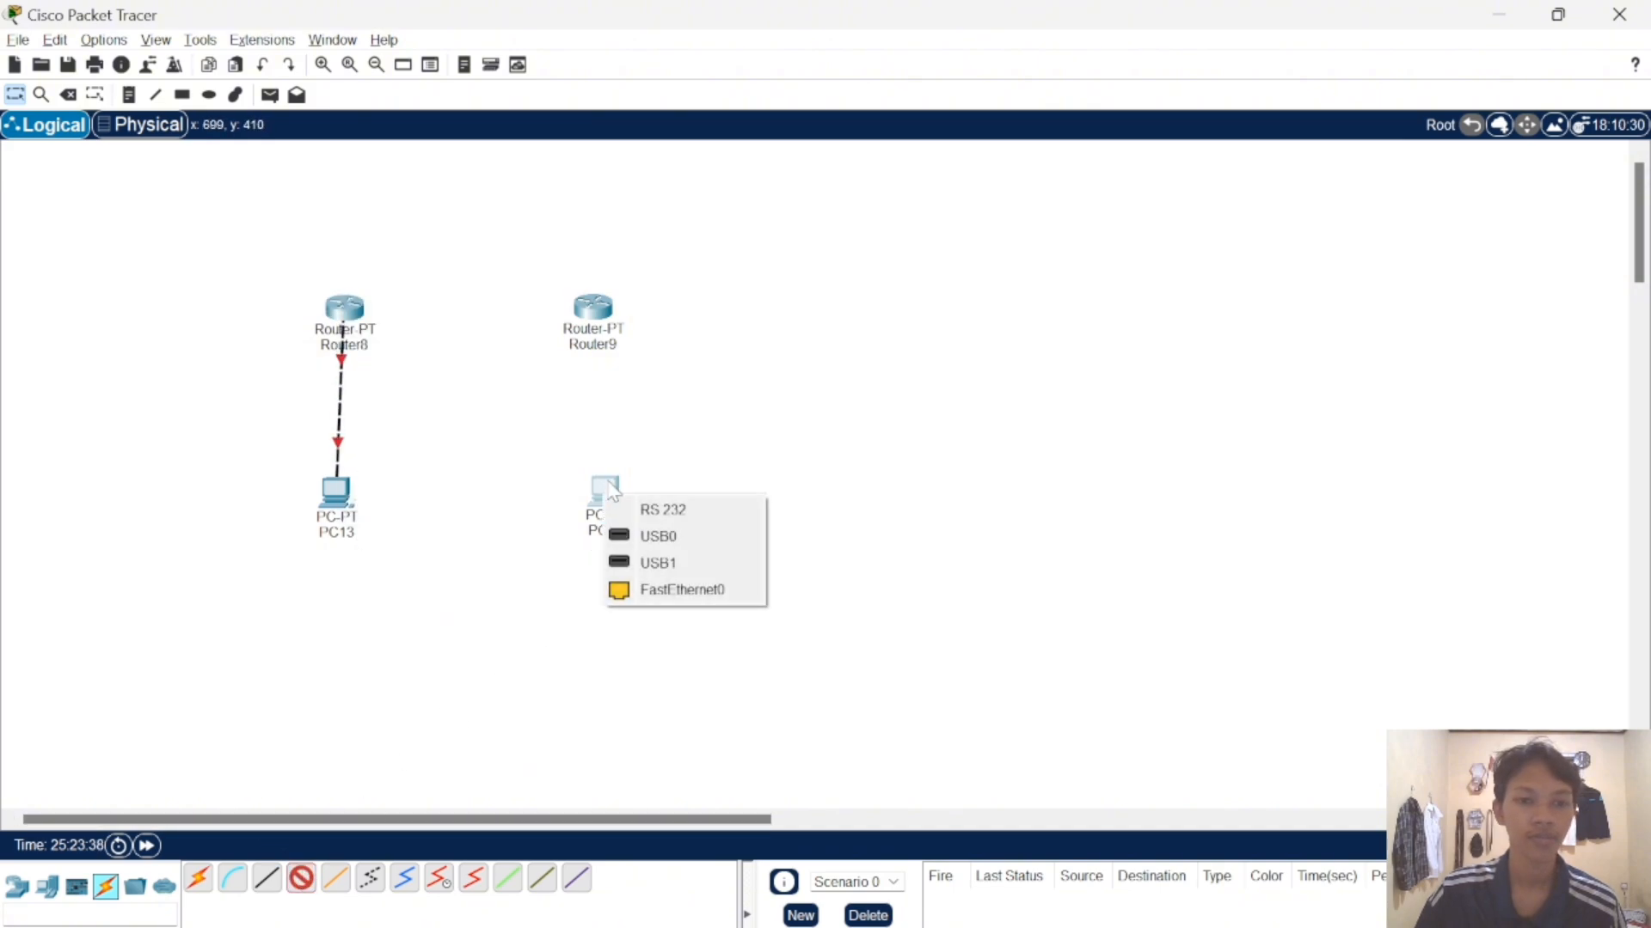
{"action": "left_click", "coordinate": [632, 592]}
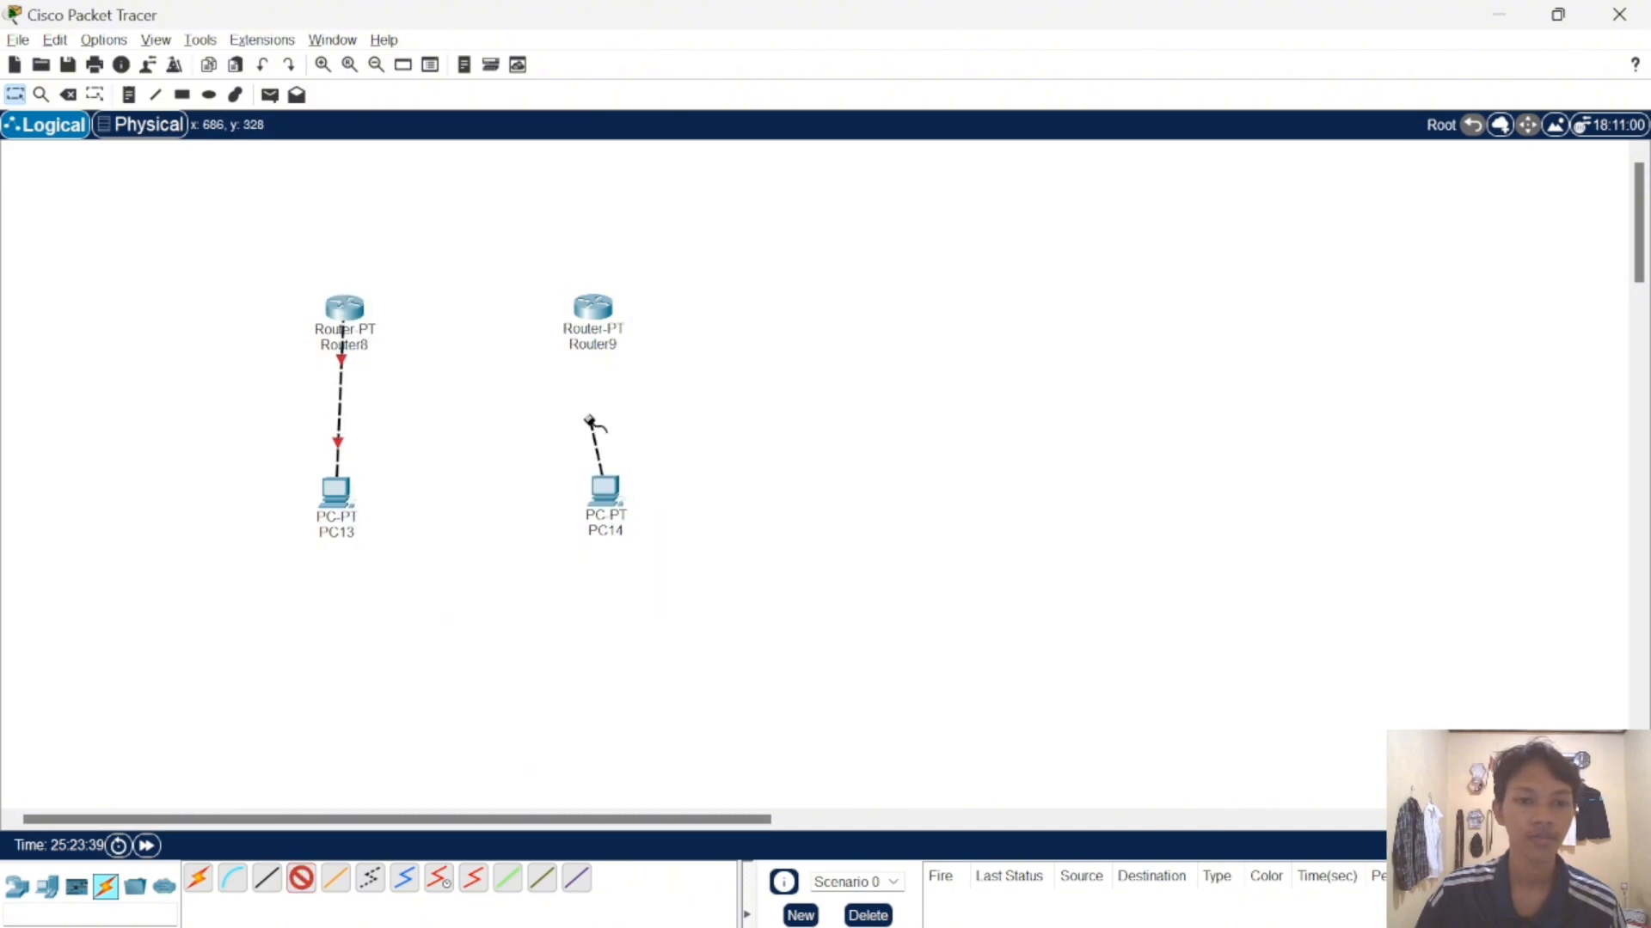
{"action": "left_click", "coordinate": [595, 311]}
{"action": "left_click", "coordinate": [626, 386]}
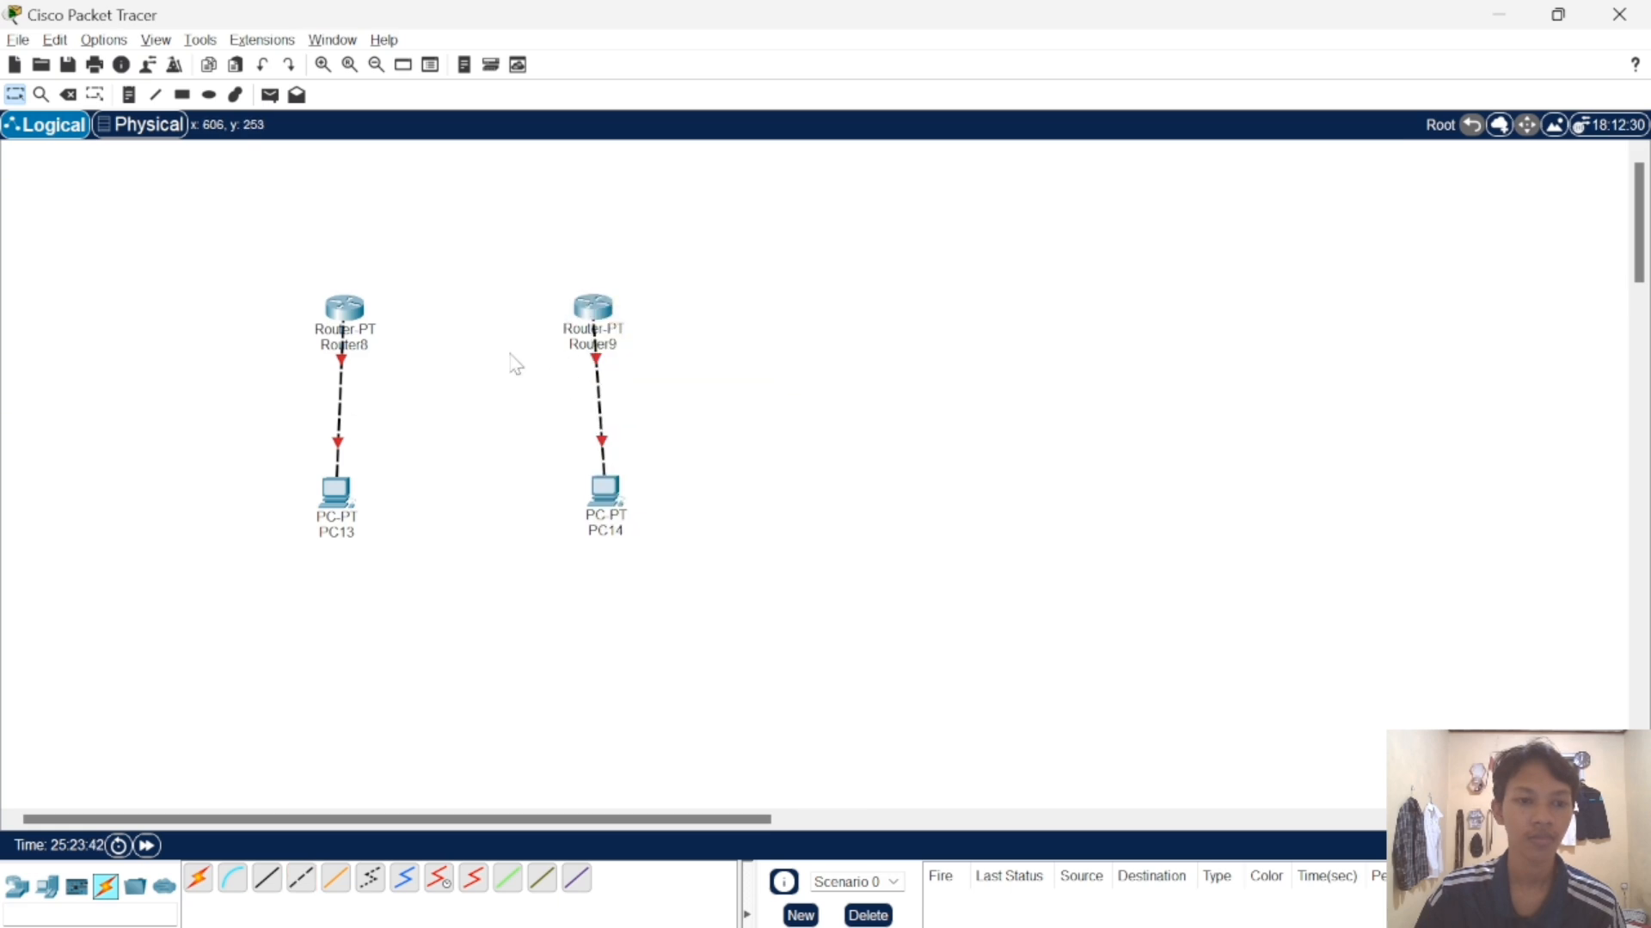
- Link Router8's Serial2/0 port to a serial port on Router9 with a serial DCE cable
{"action": "left_click", "coordinate": [439, 878]}
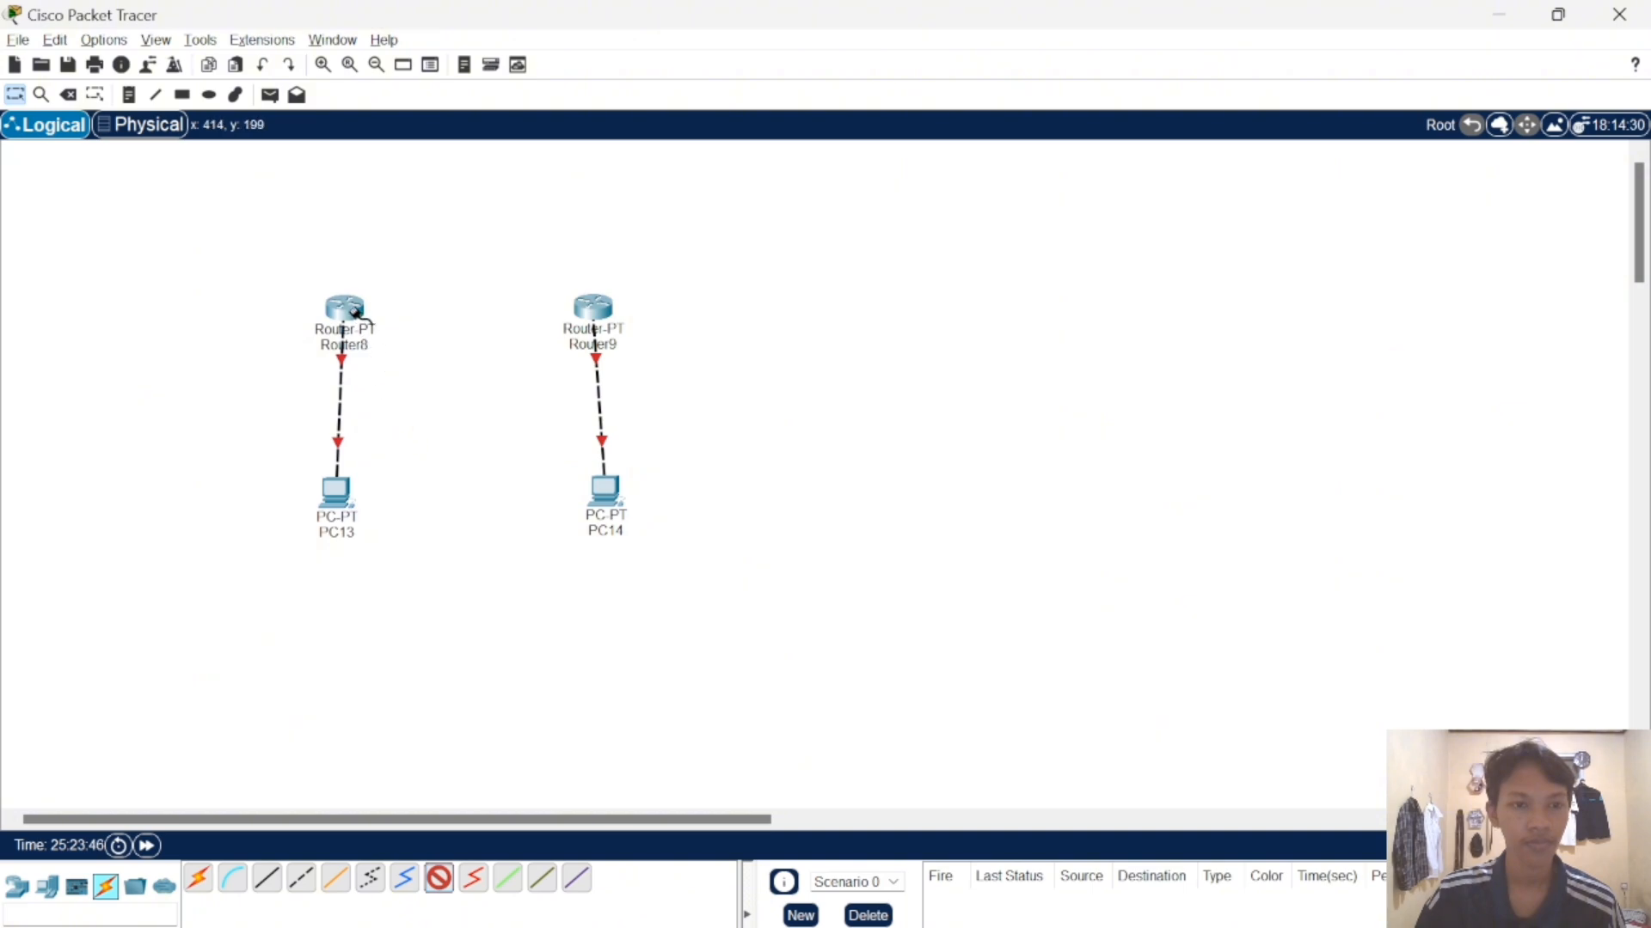
{"action": "left_click", "coordinate": [352, 311]}
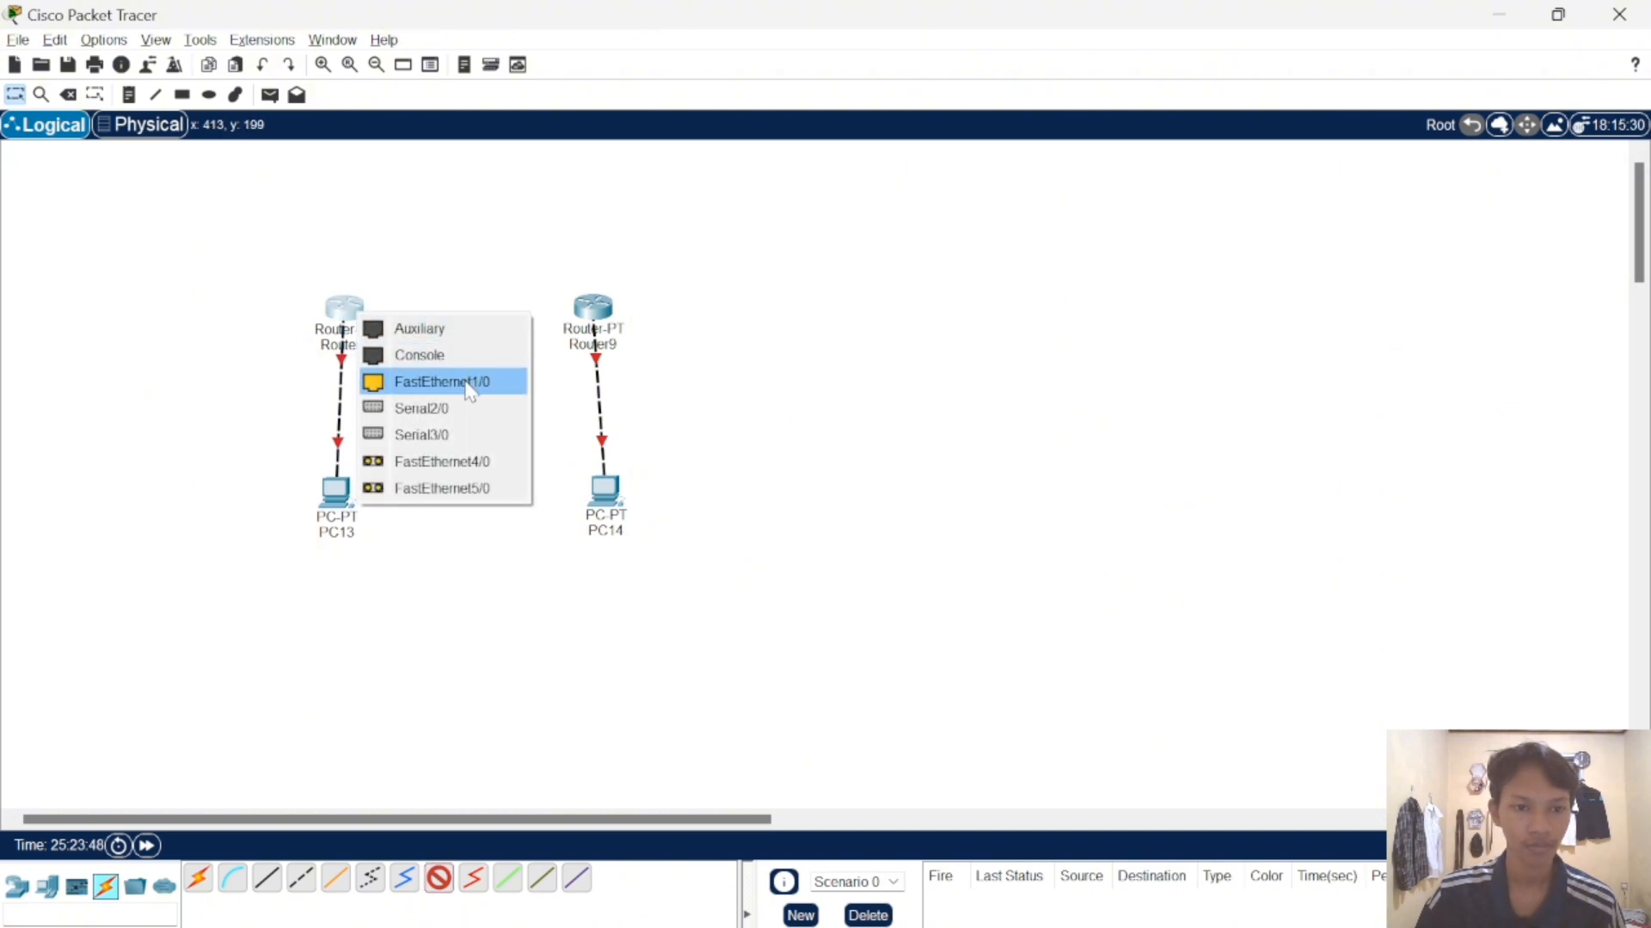
{"action": "left_click", "coordinate": [470, 418]}
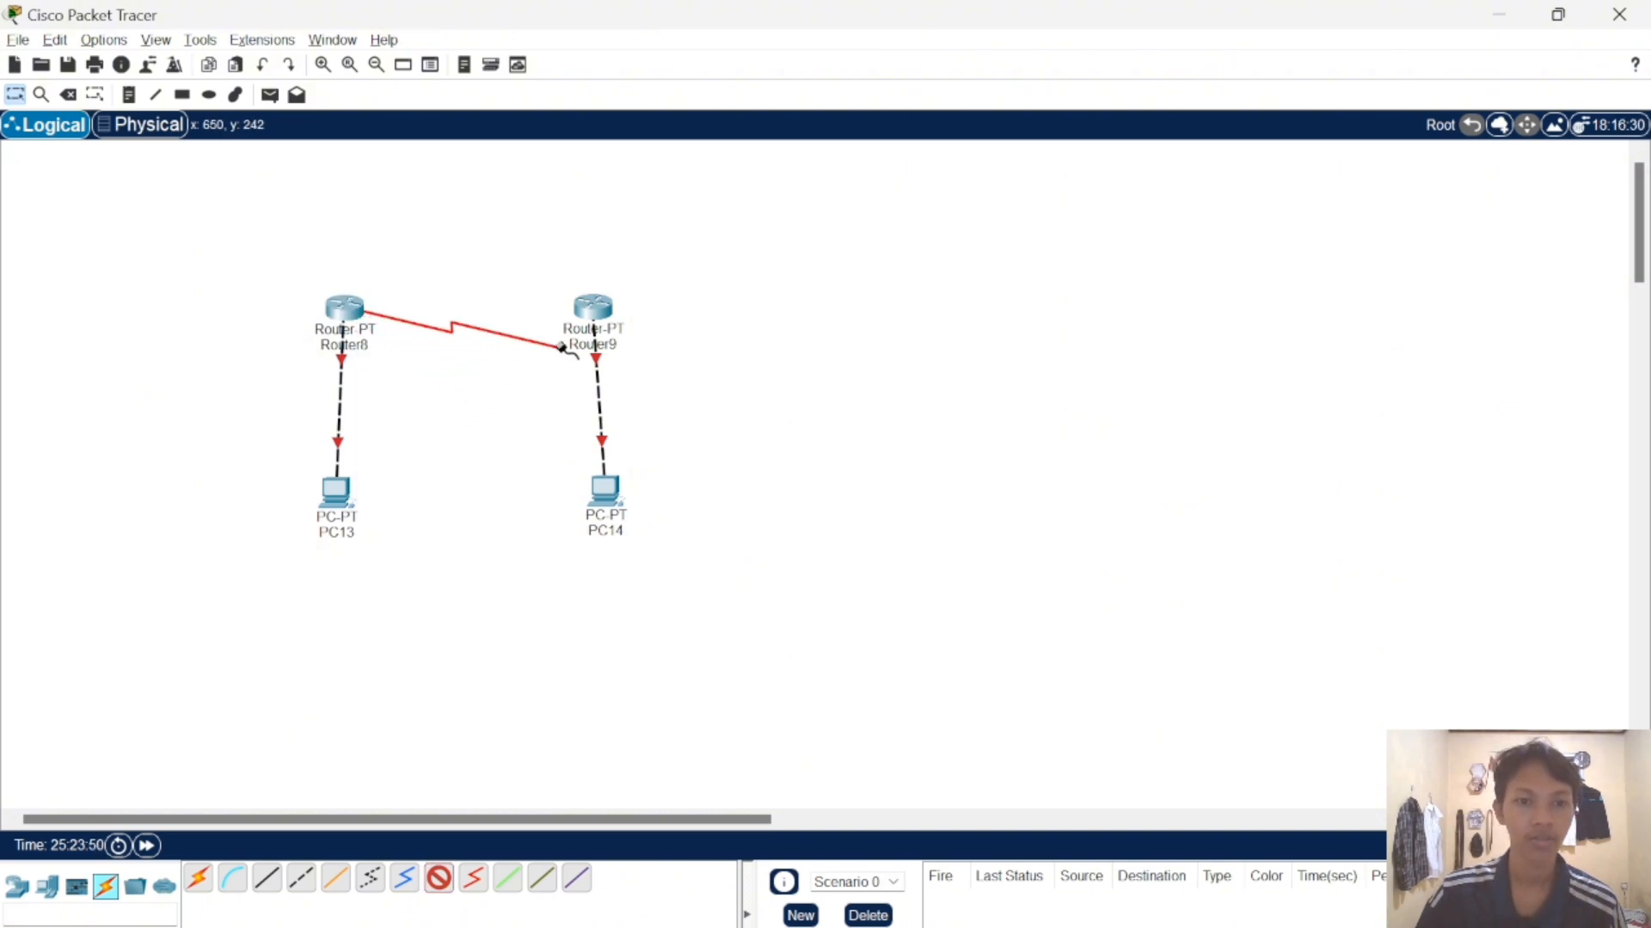
{"action": "left_click", "coordinate": [590, 302]}
{"action": "left_click", "coordinate": [637, 397]}
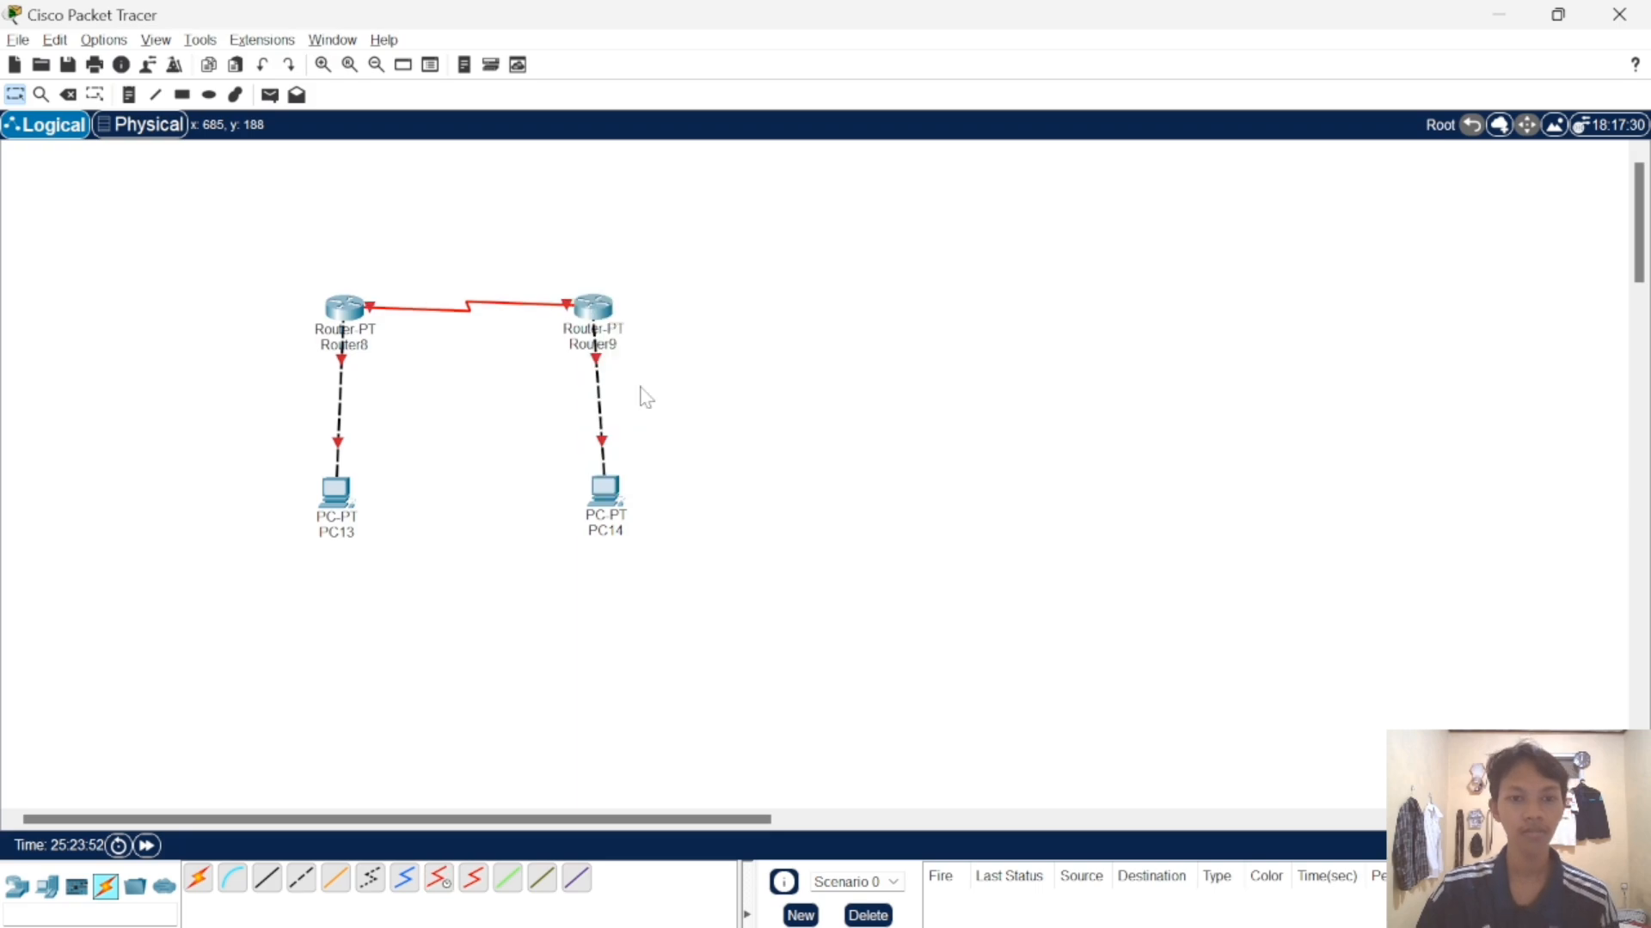
- Move PC14 and PC13 so that each sits directly below its router
{"action": "left_click_drag", "start_coordinate": [603, 496], "coordinate": [599, 495]}
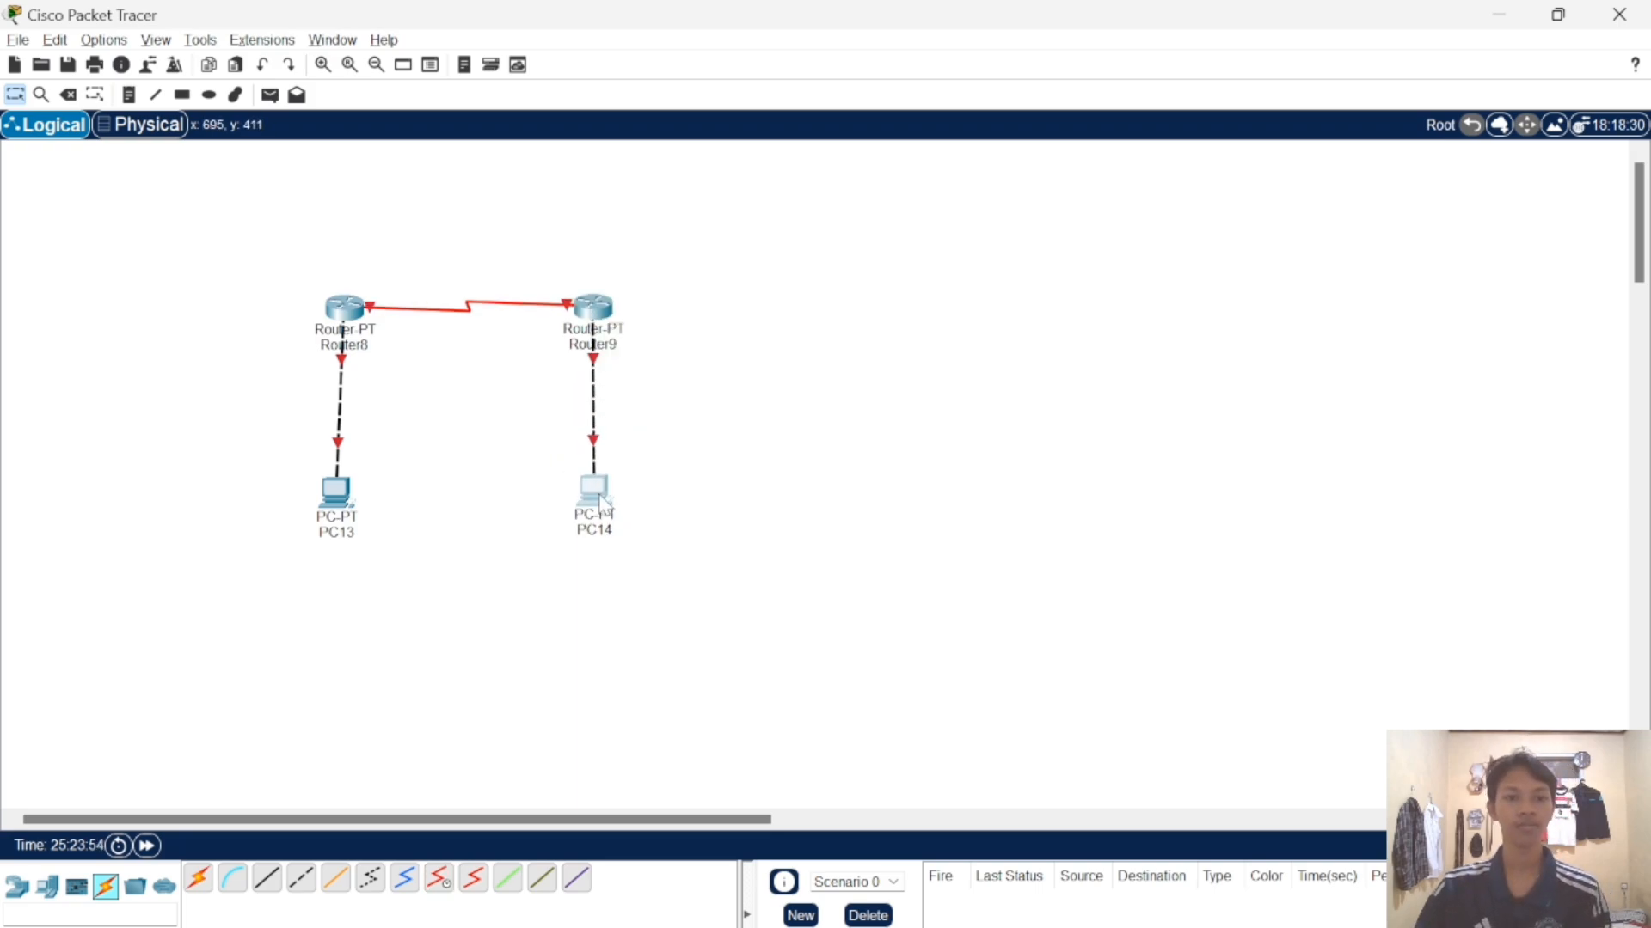
{"action": "left_click", "coordinate": [337, 508]}
{"action": "left_click_drag", "start_coordinate": [337, 515], "coordinate": [344, 516]}
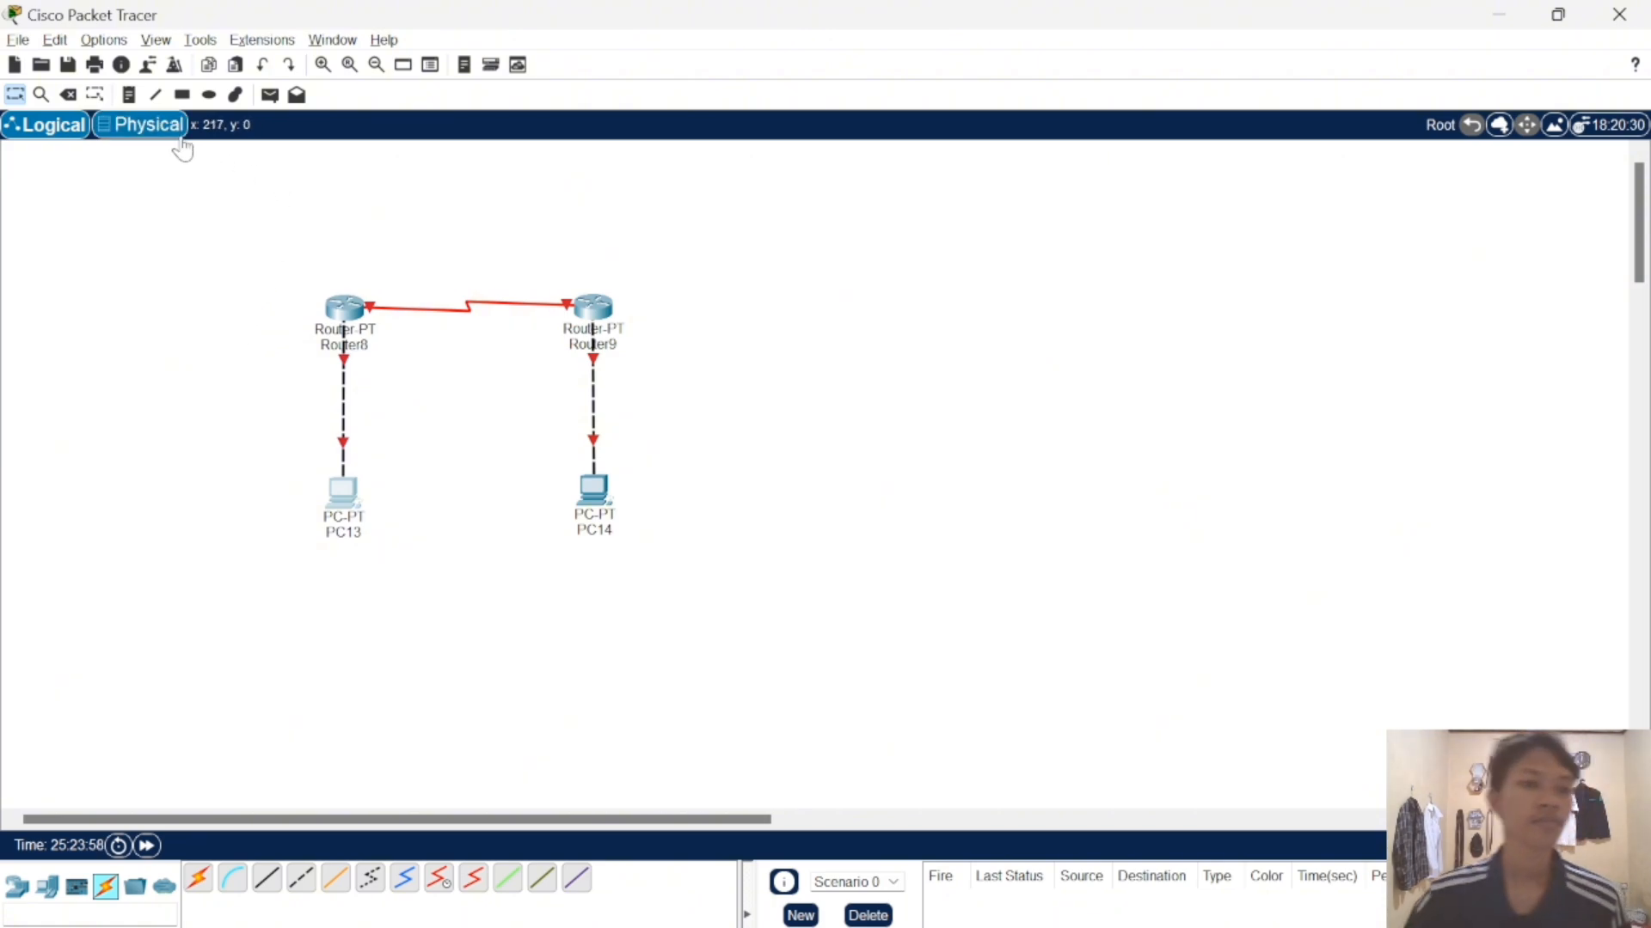
- Add address notes above the routers: 10.10.10.1/8 at Router8 and 10.10.10.2 at Router9
{"action": "left_click", "coordinate": [131, 96]}
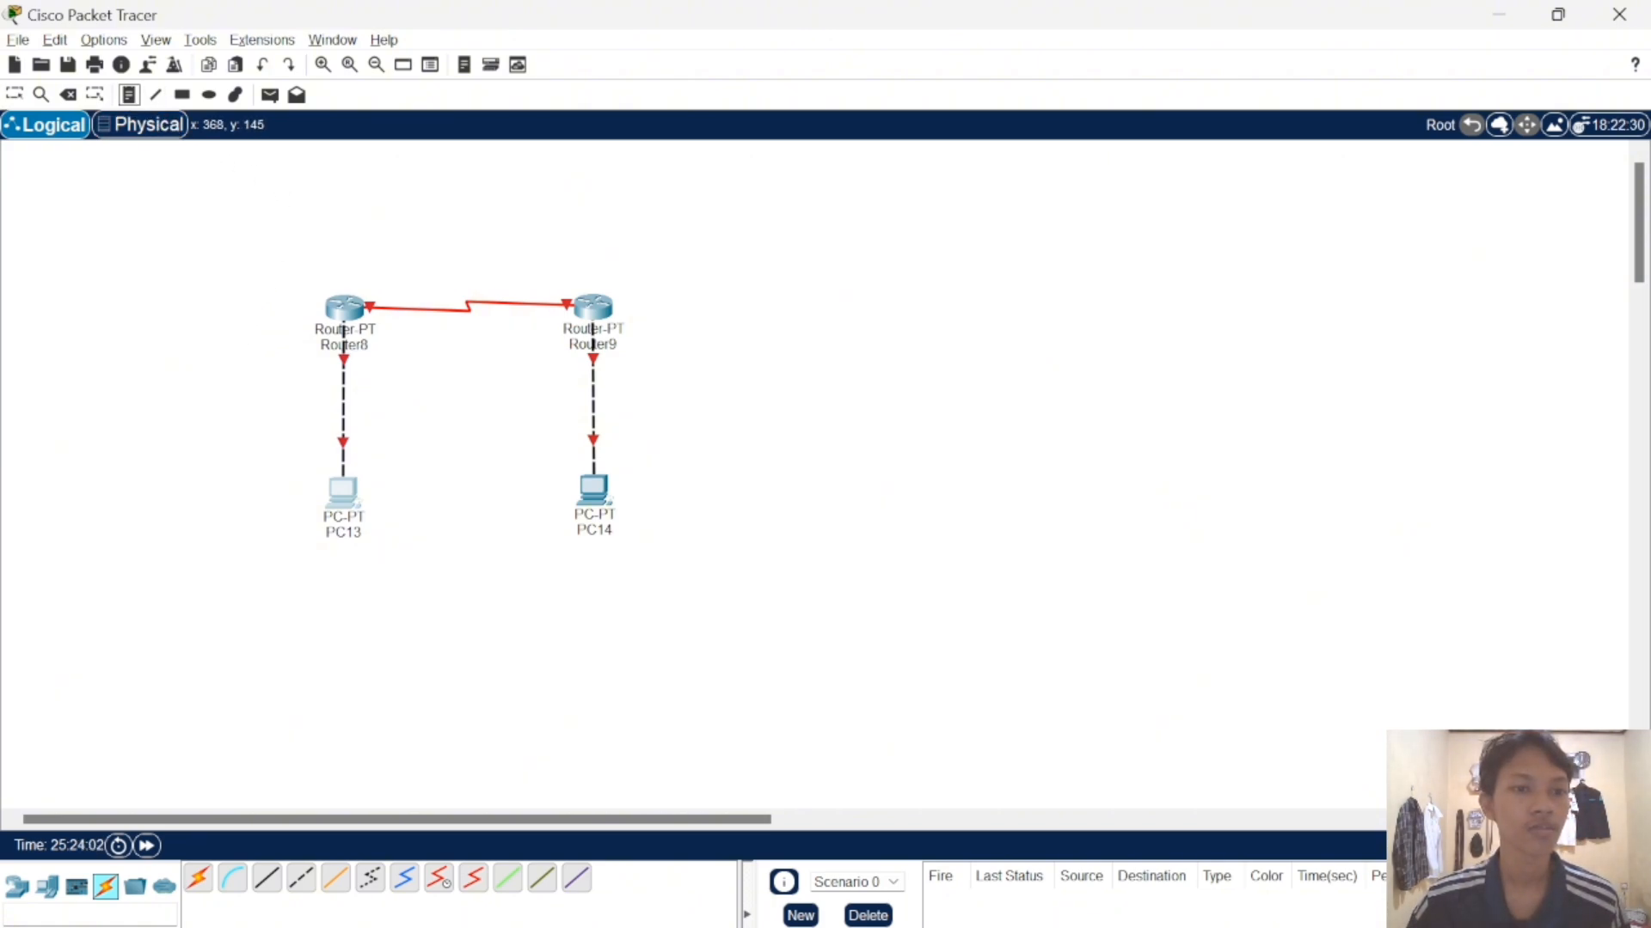
{"action": "left_click", "coordinate": [314, 270]}
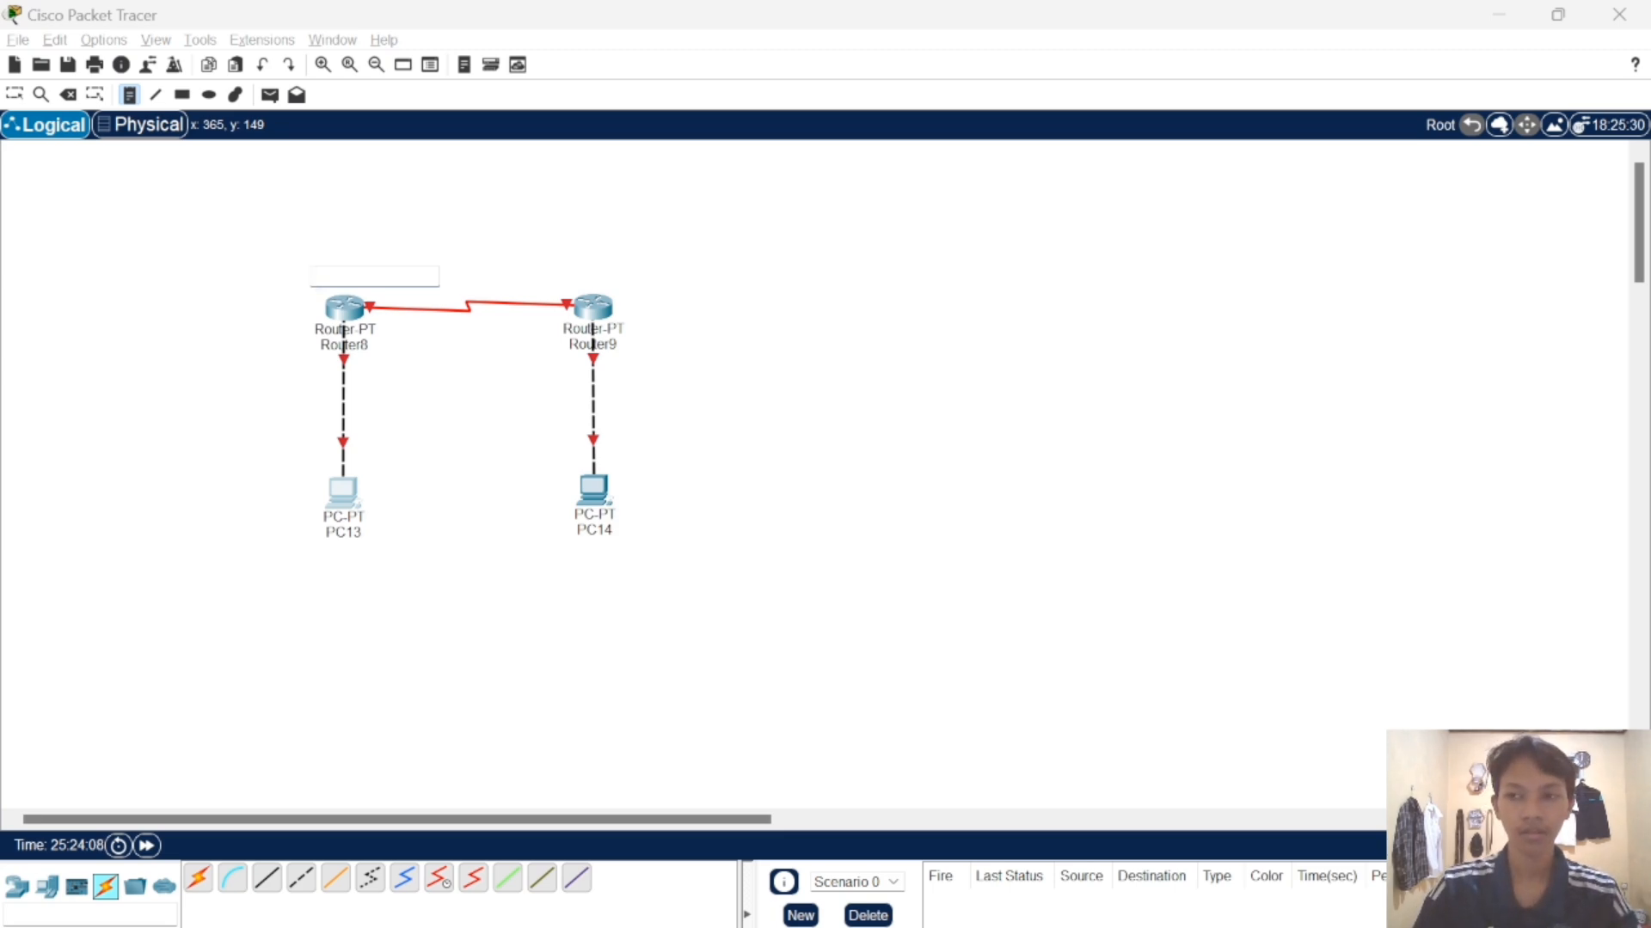
{"action": "type", "text": "10"}
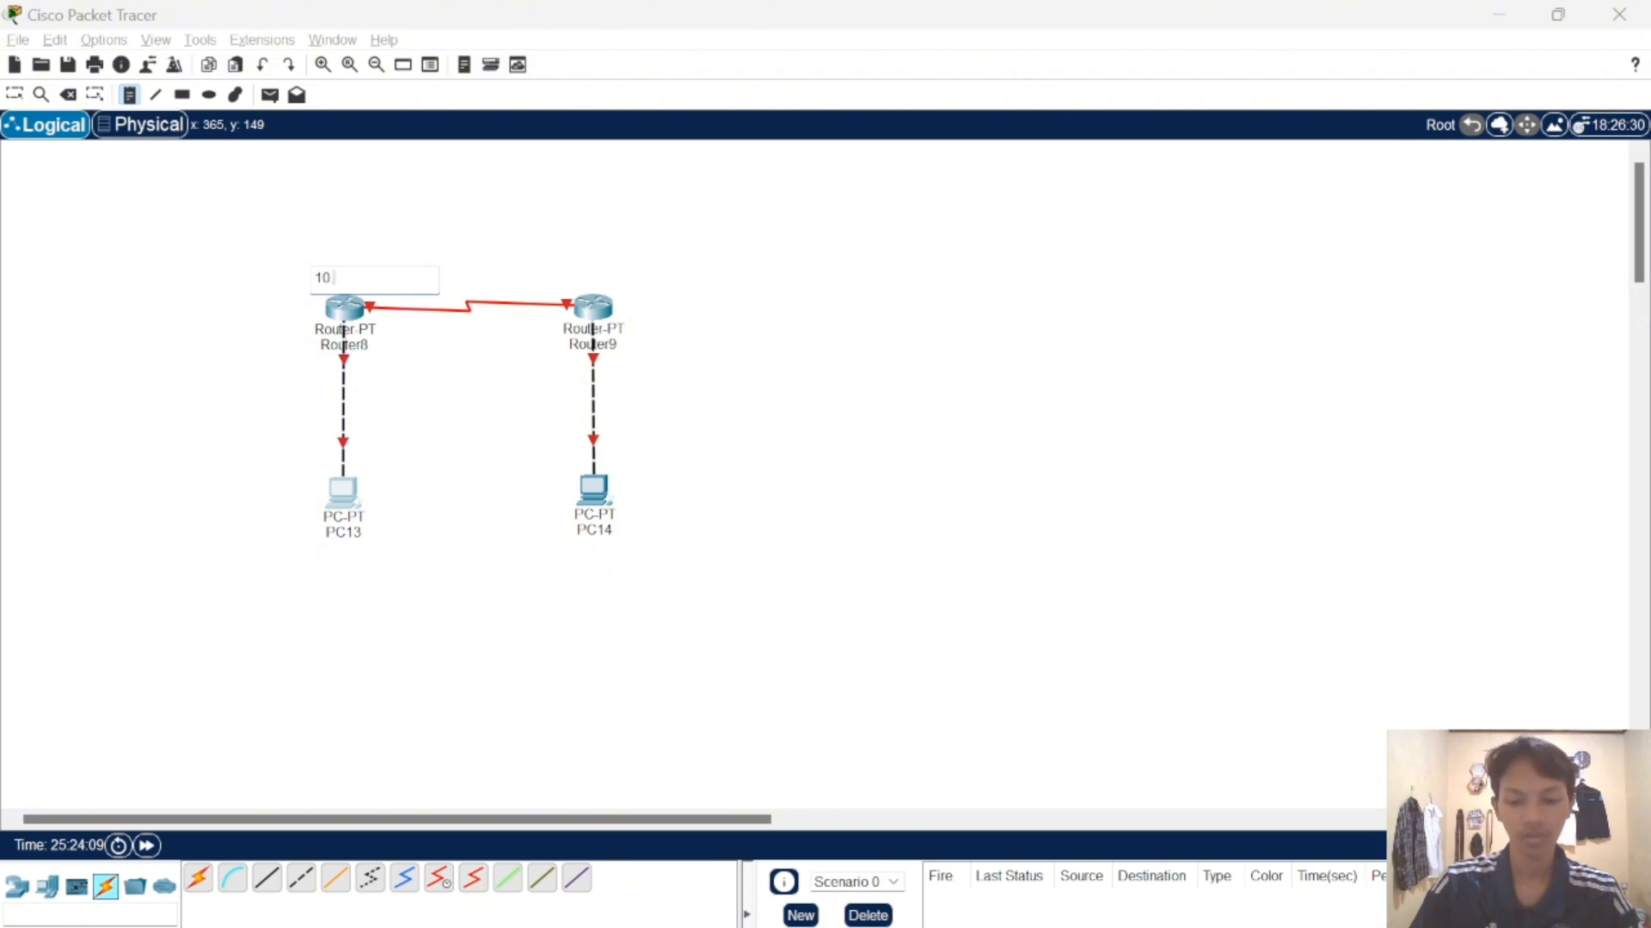
{"action": "type", "text": ".10.1"}
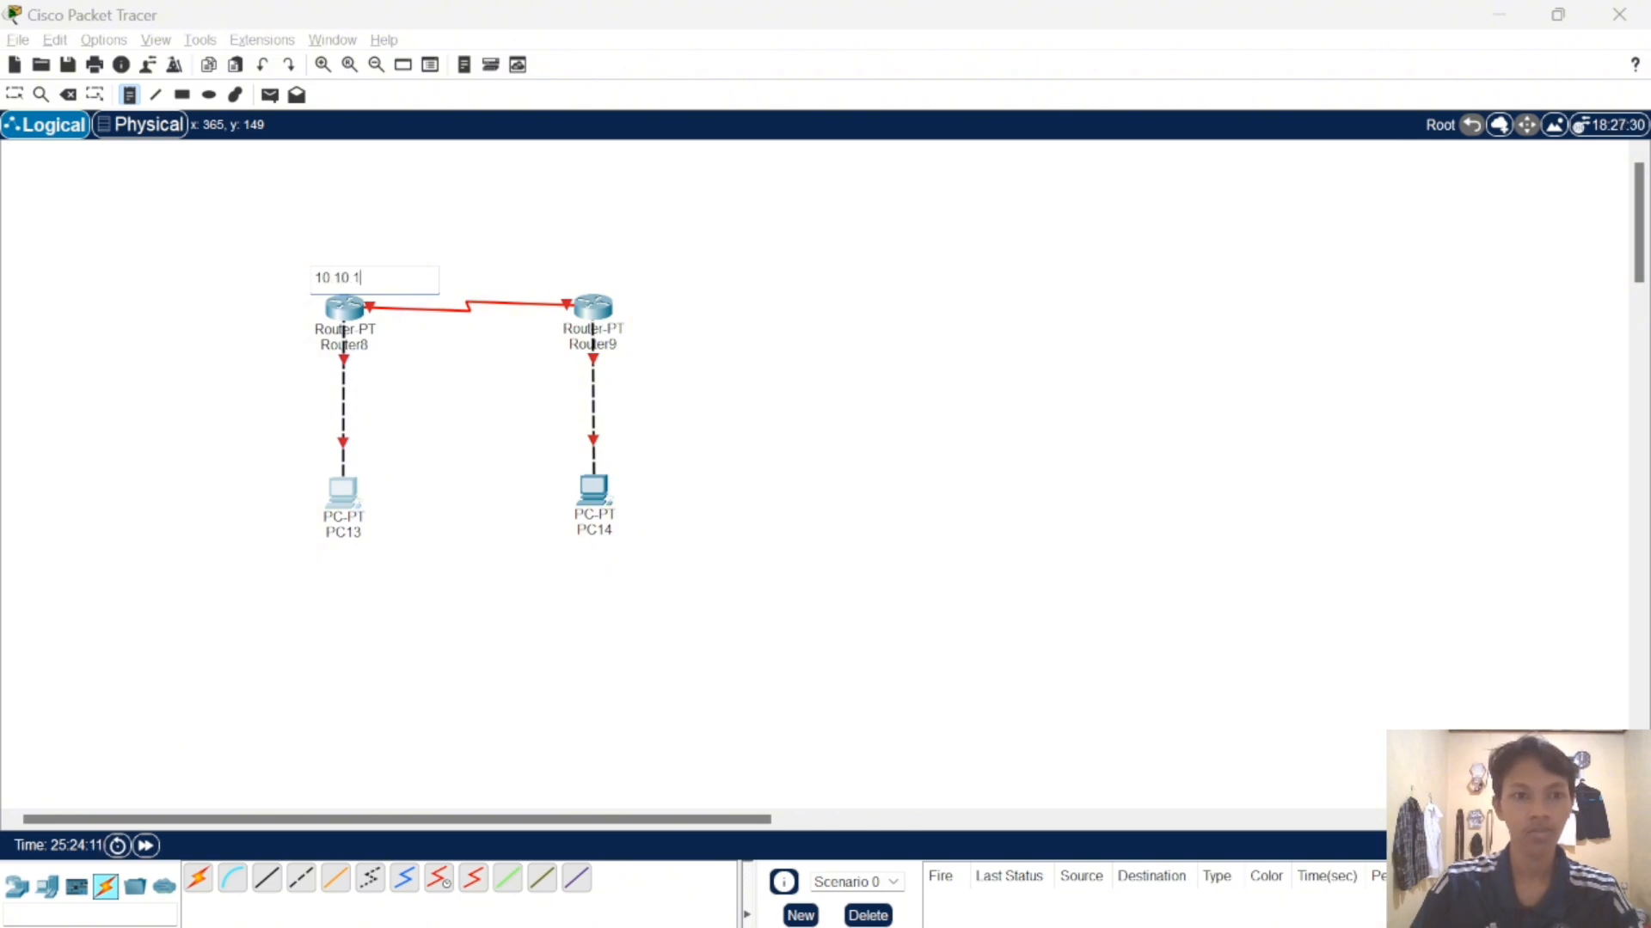
{"action": "type", "text": "0.1/8"}
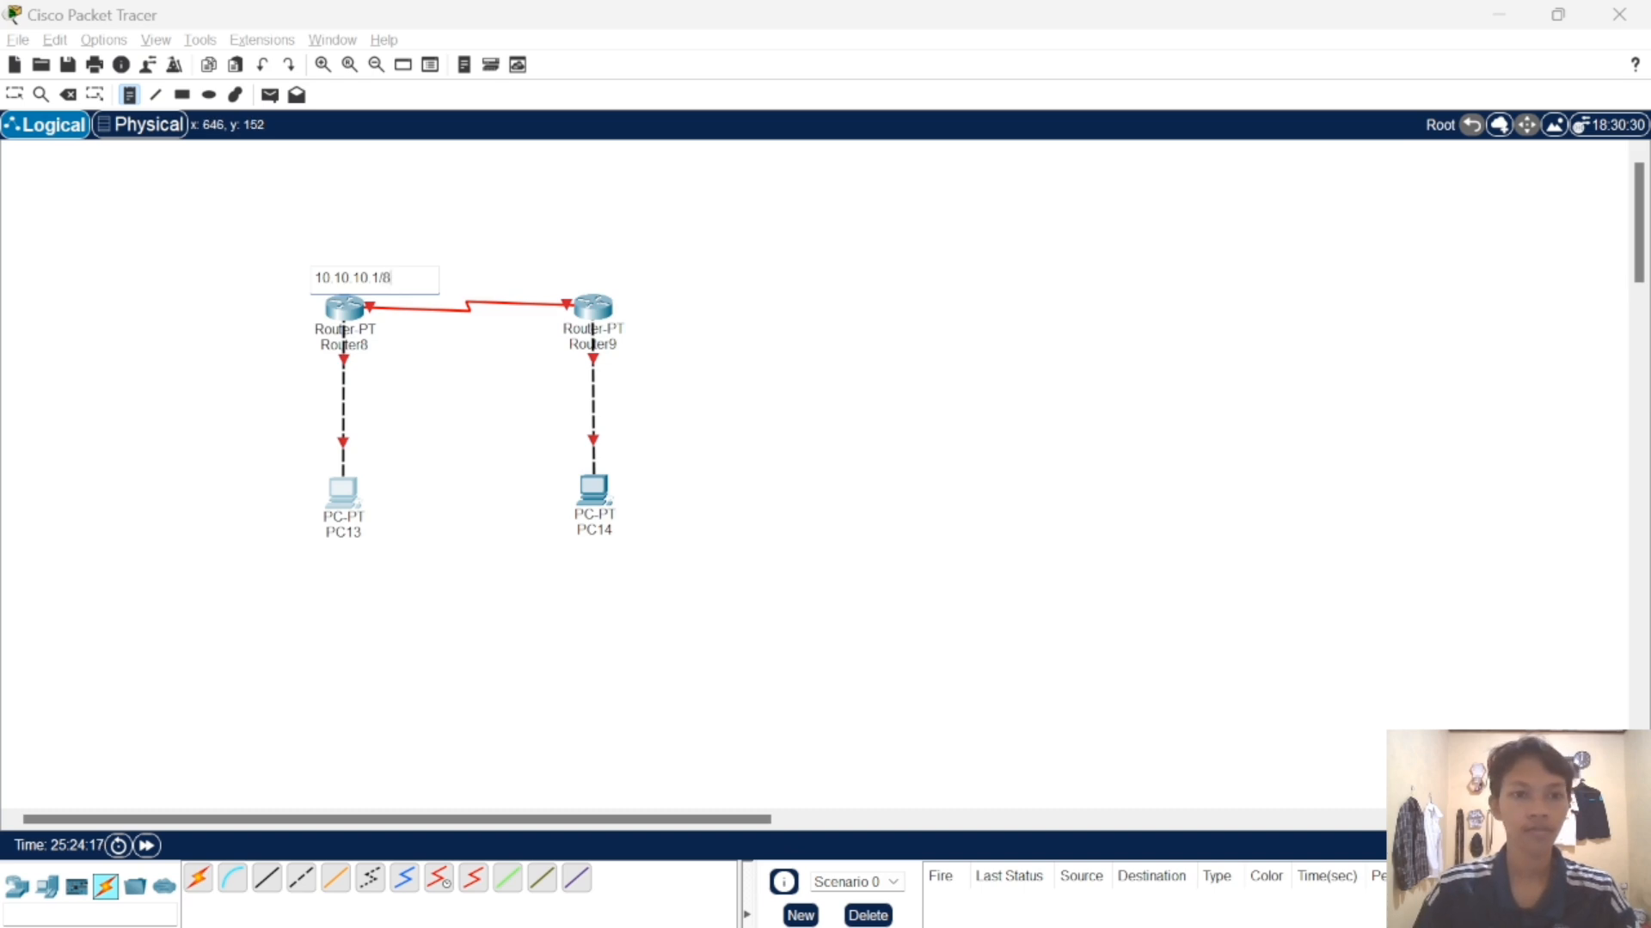
{"action": "left_click", "coordinate": [573, 274]}
{"action": "type", "text": "10"}
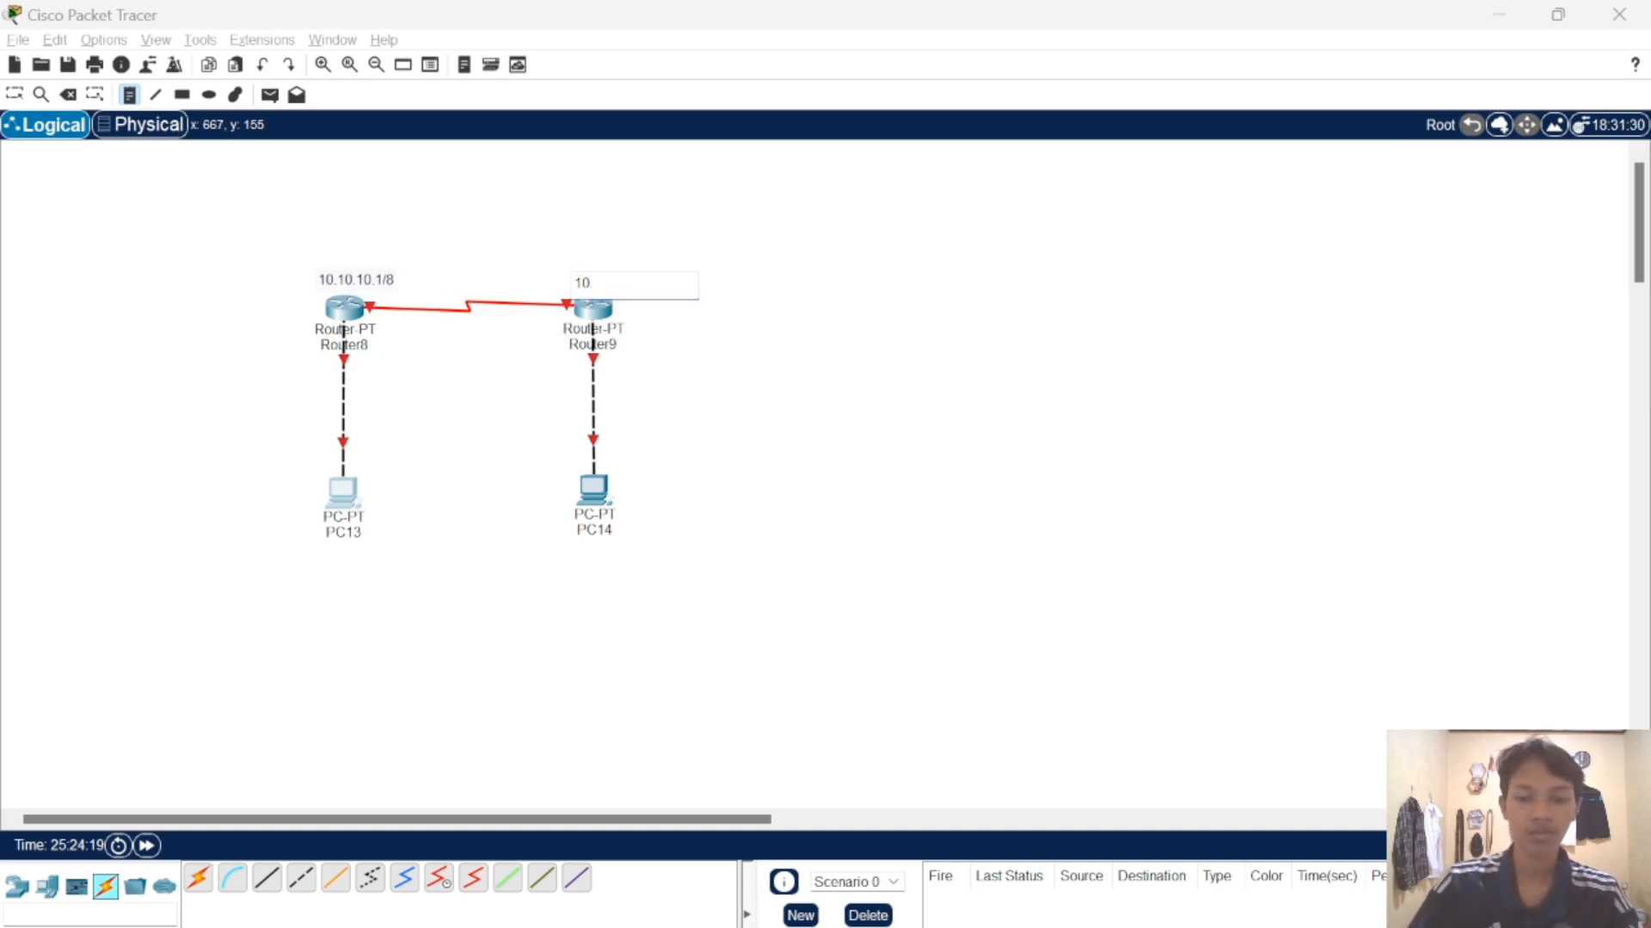
{"action": "type", "text": ".10.10.2"}
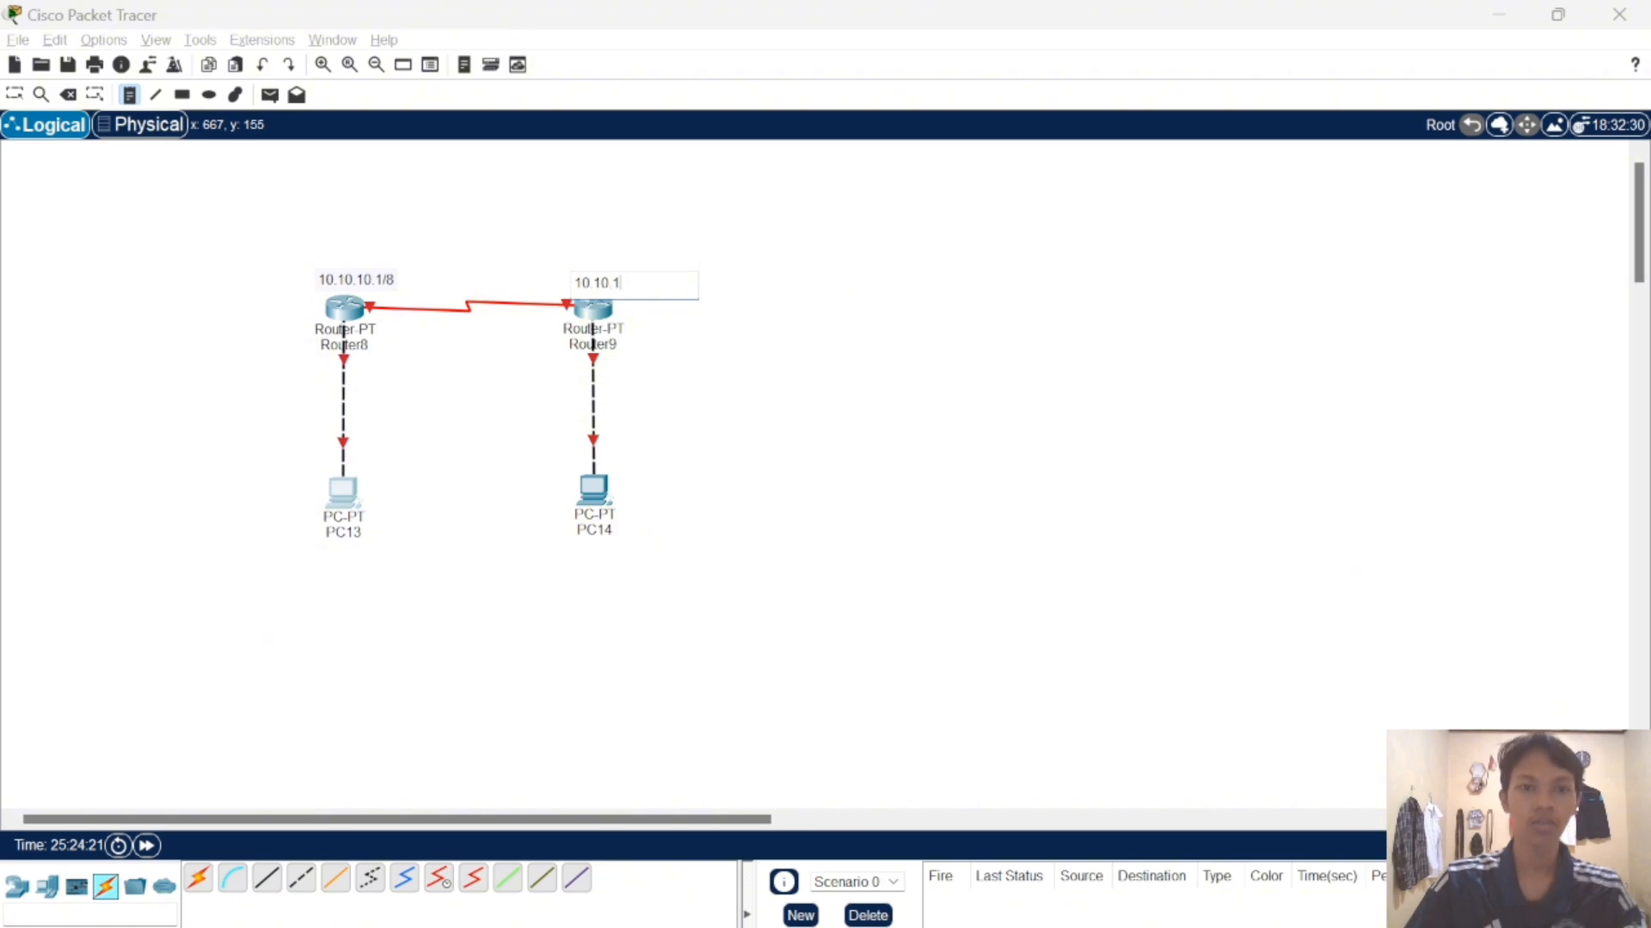
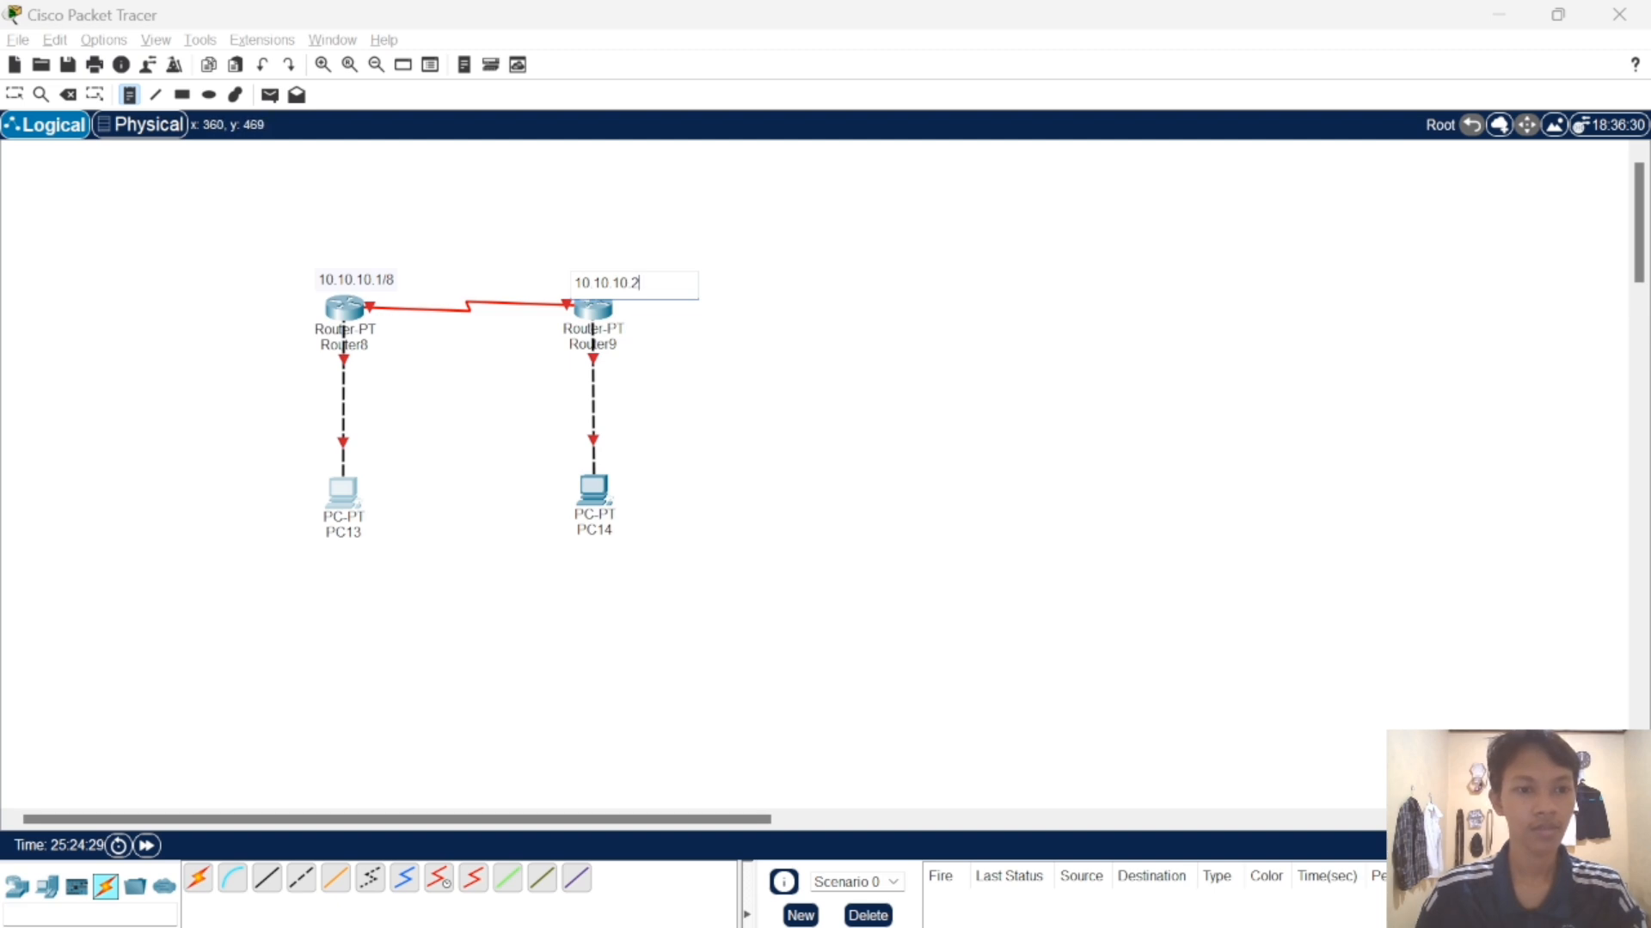
- Add an address note reading 192.168.10.1/24 below PC13
{"action": "left_click", "coordinate": [315, 559]}
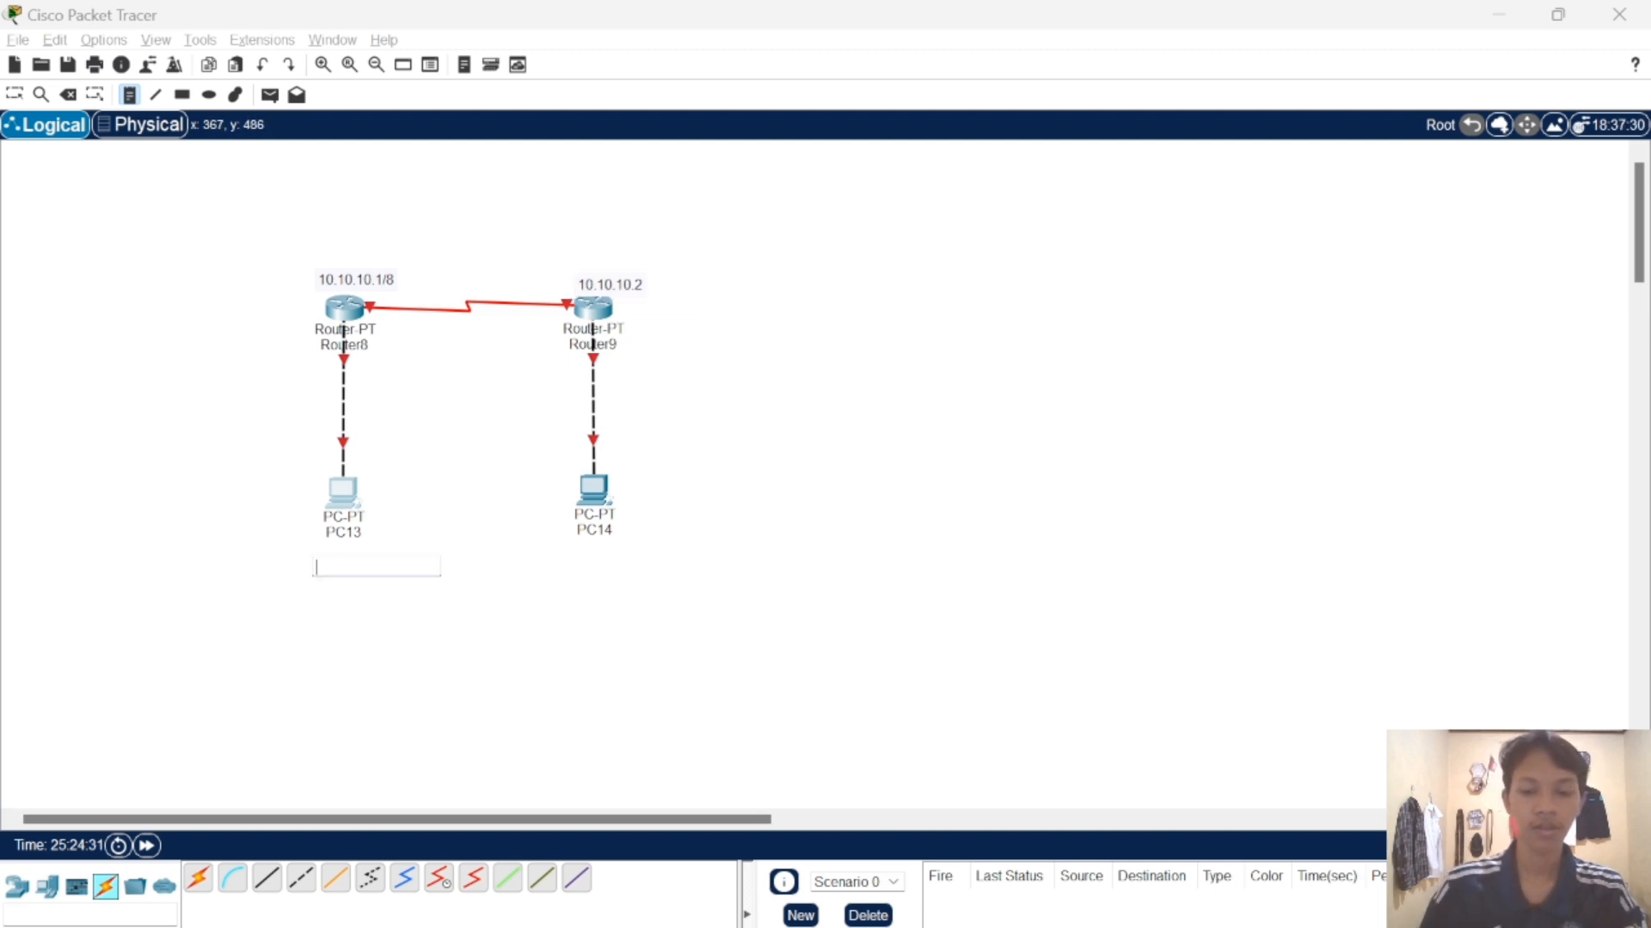
{"action": "type", "text": "192"}
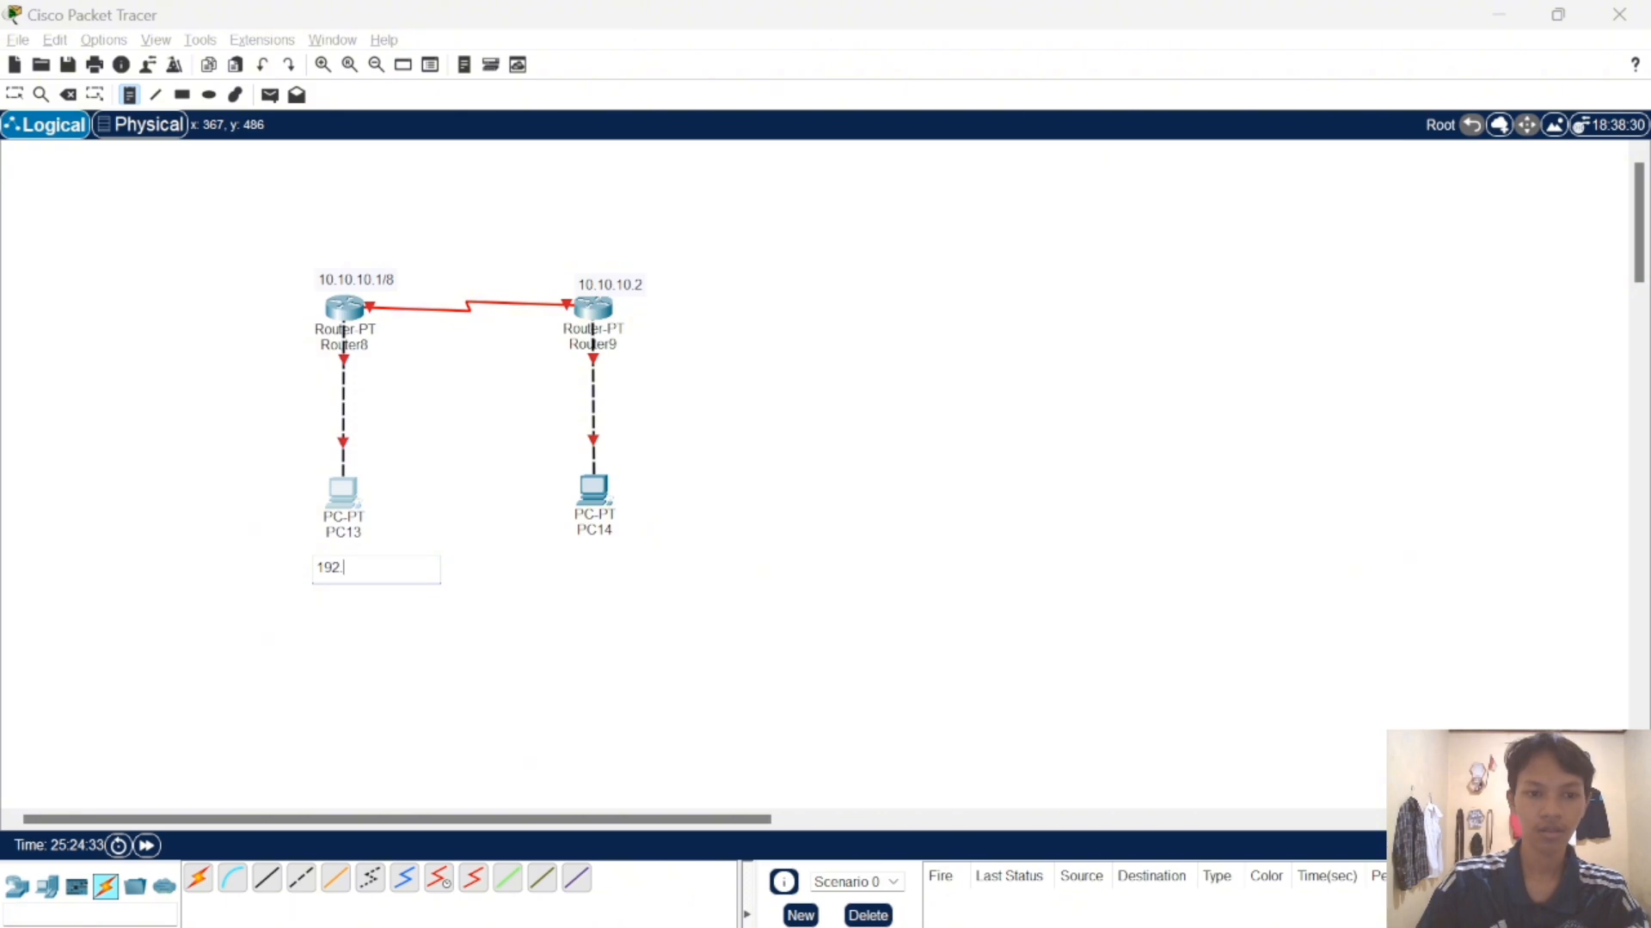
{"action": "type", "text": ".168"}
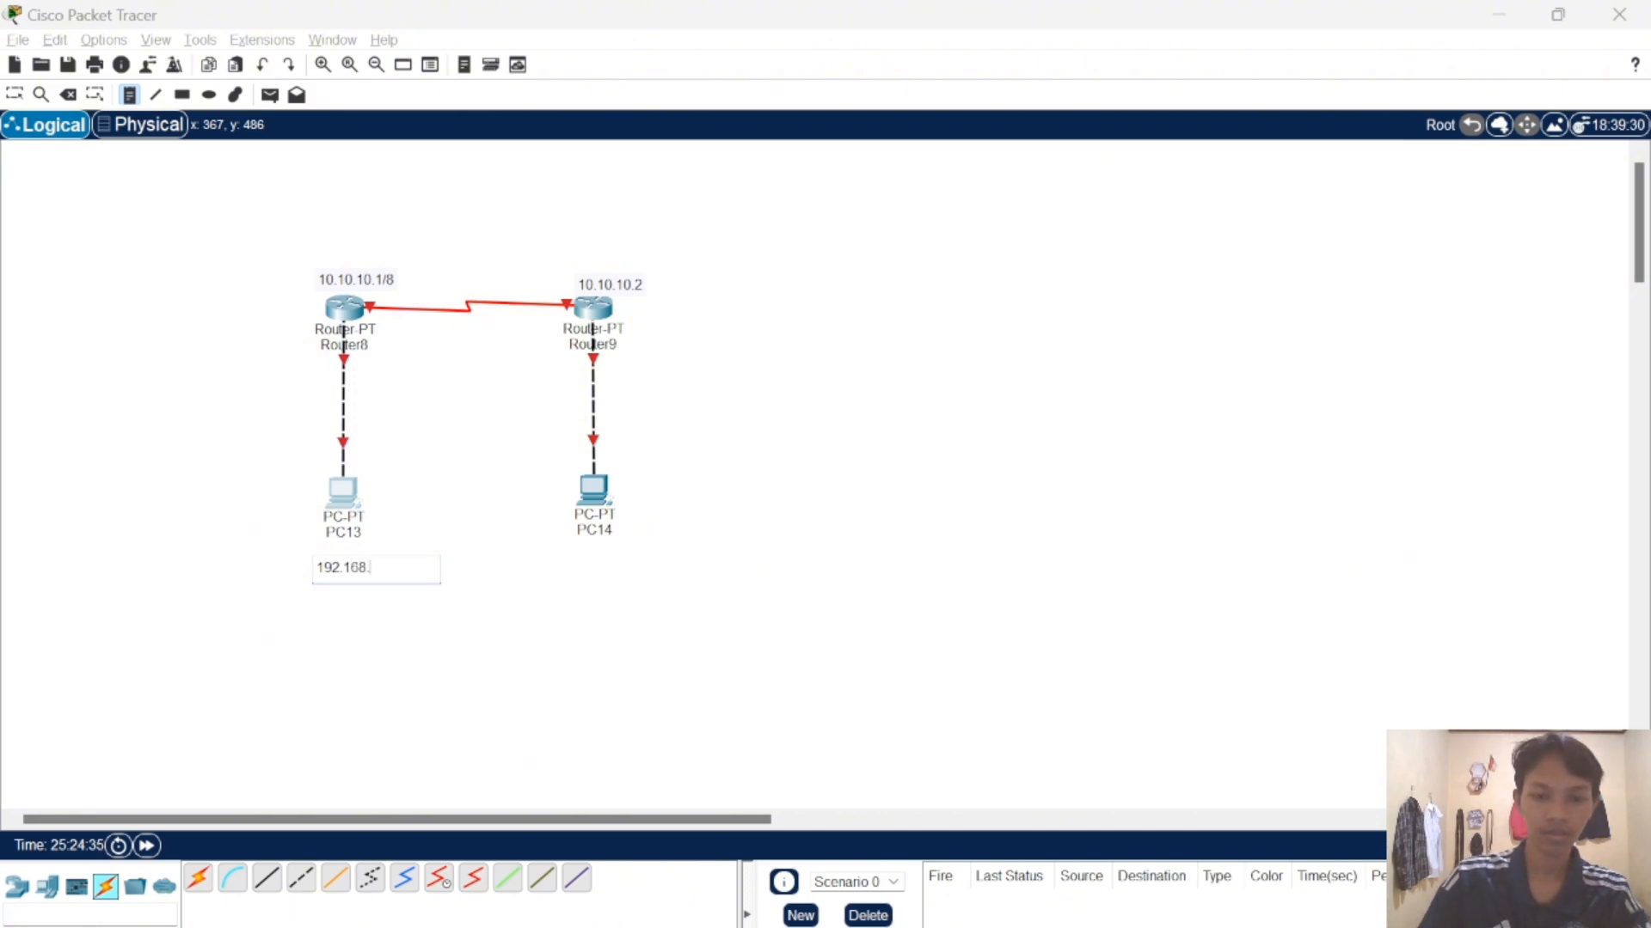
{"action": "type", "text": ".10"}
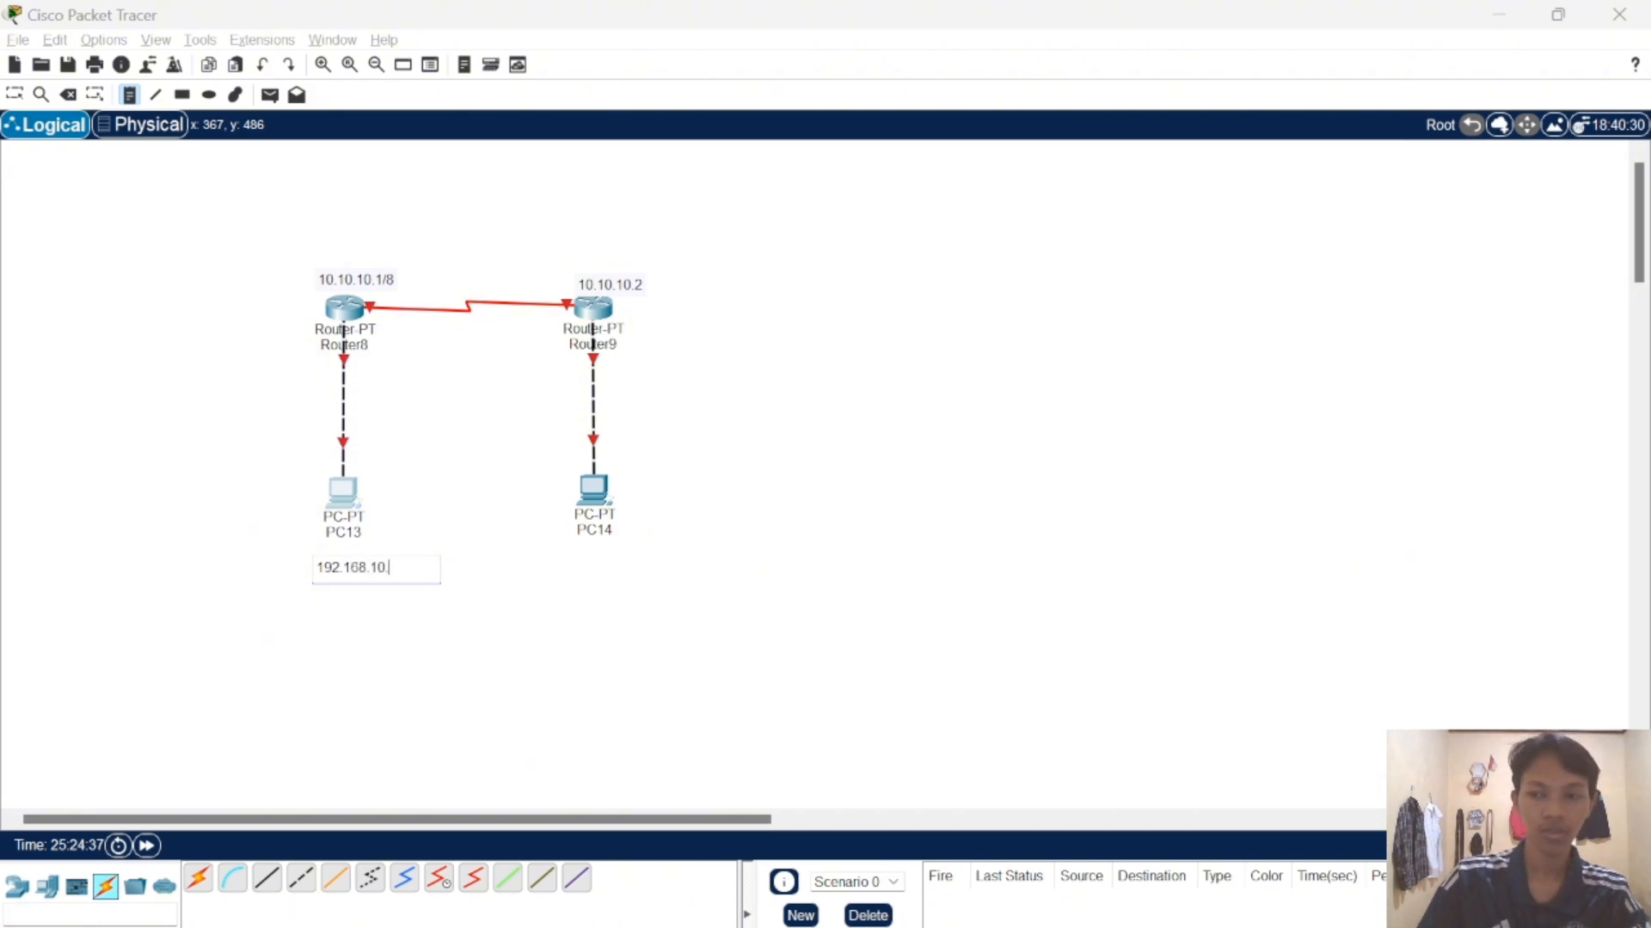
{"action": "type", "text": ".1"}
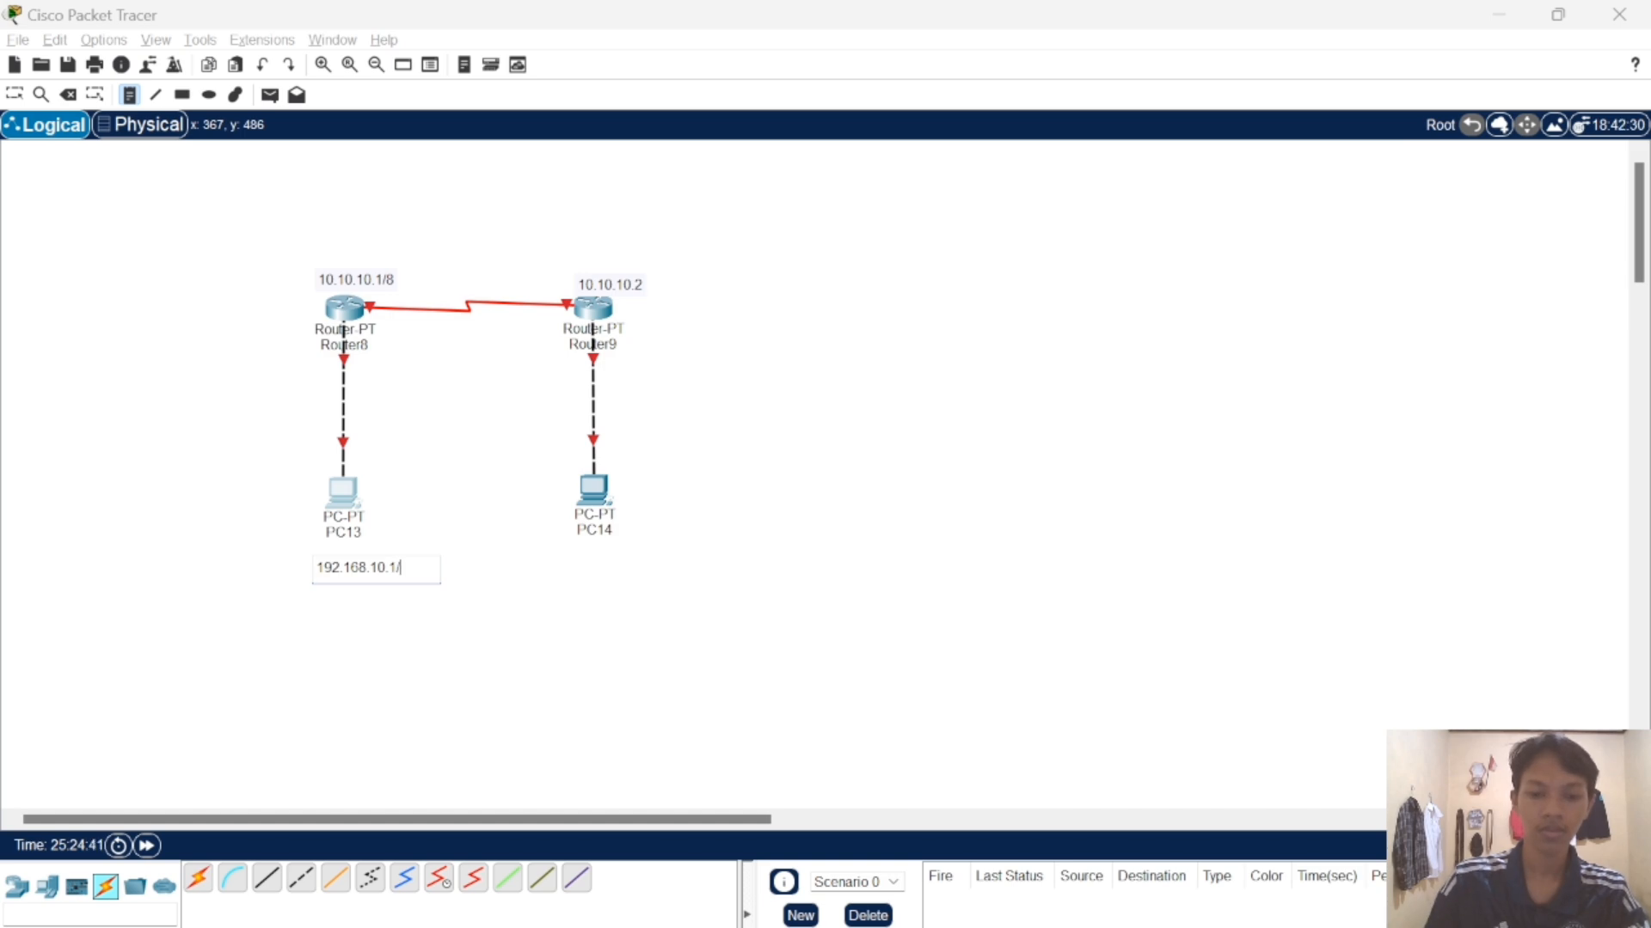
{"action": "type", "text": "/2"}
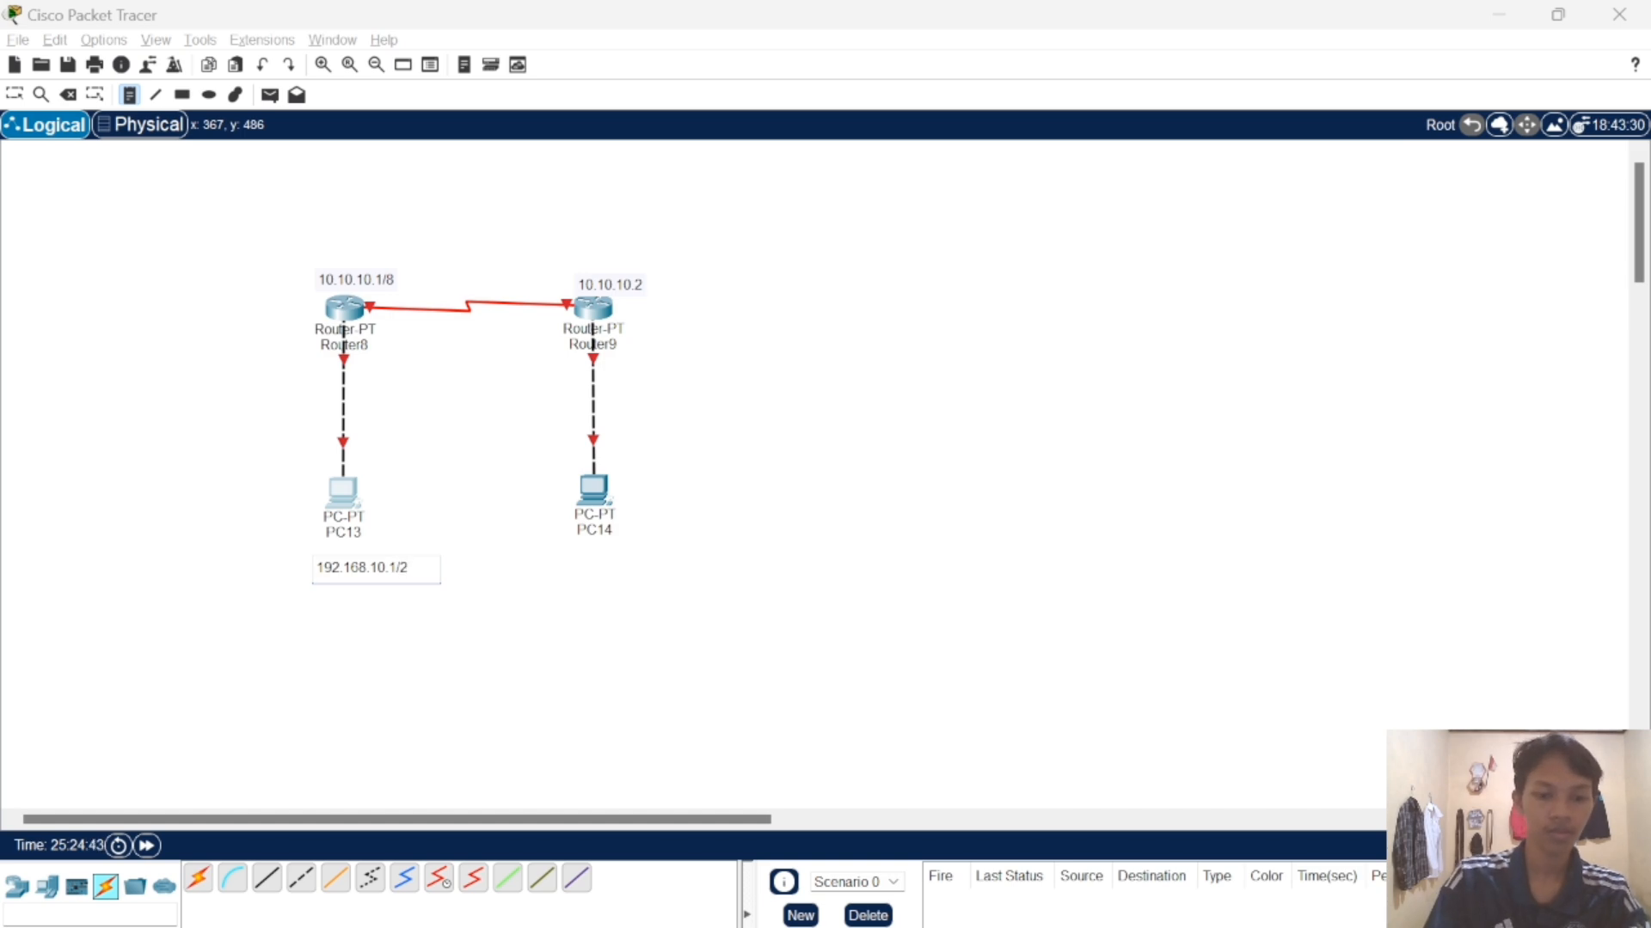
{"action": "type", "text": "4"}
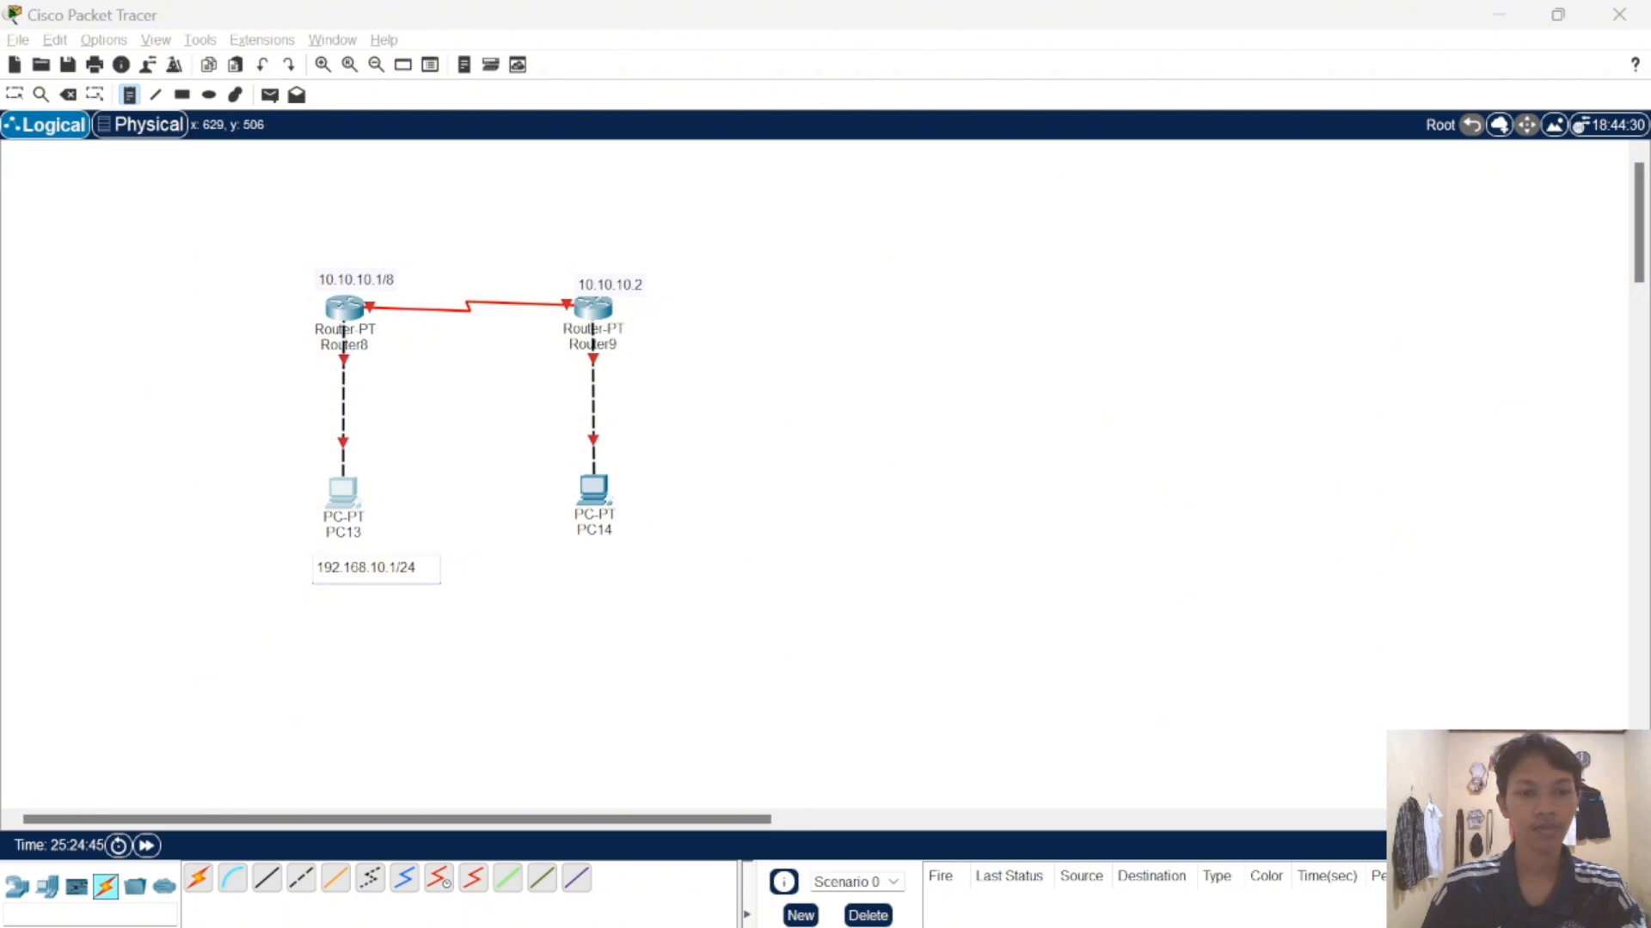
- Add an address note reading 172.16.10.1/16 below PC14
{"action": "left_click", "coordinate": [576, 563]}
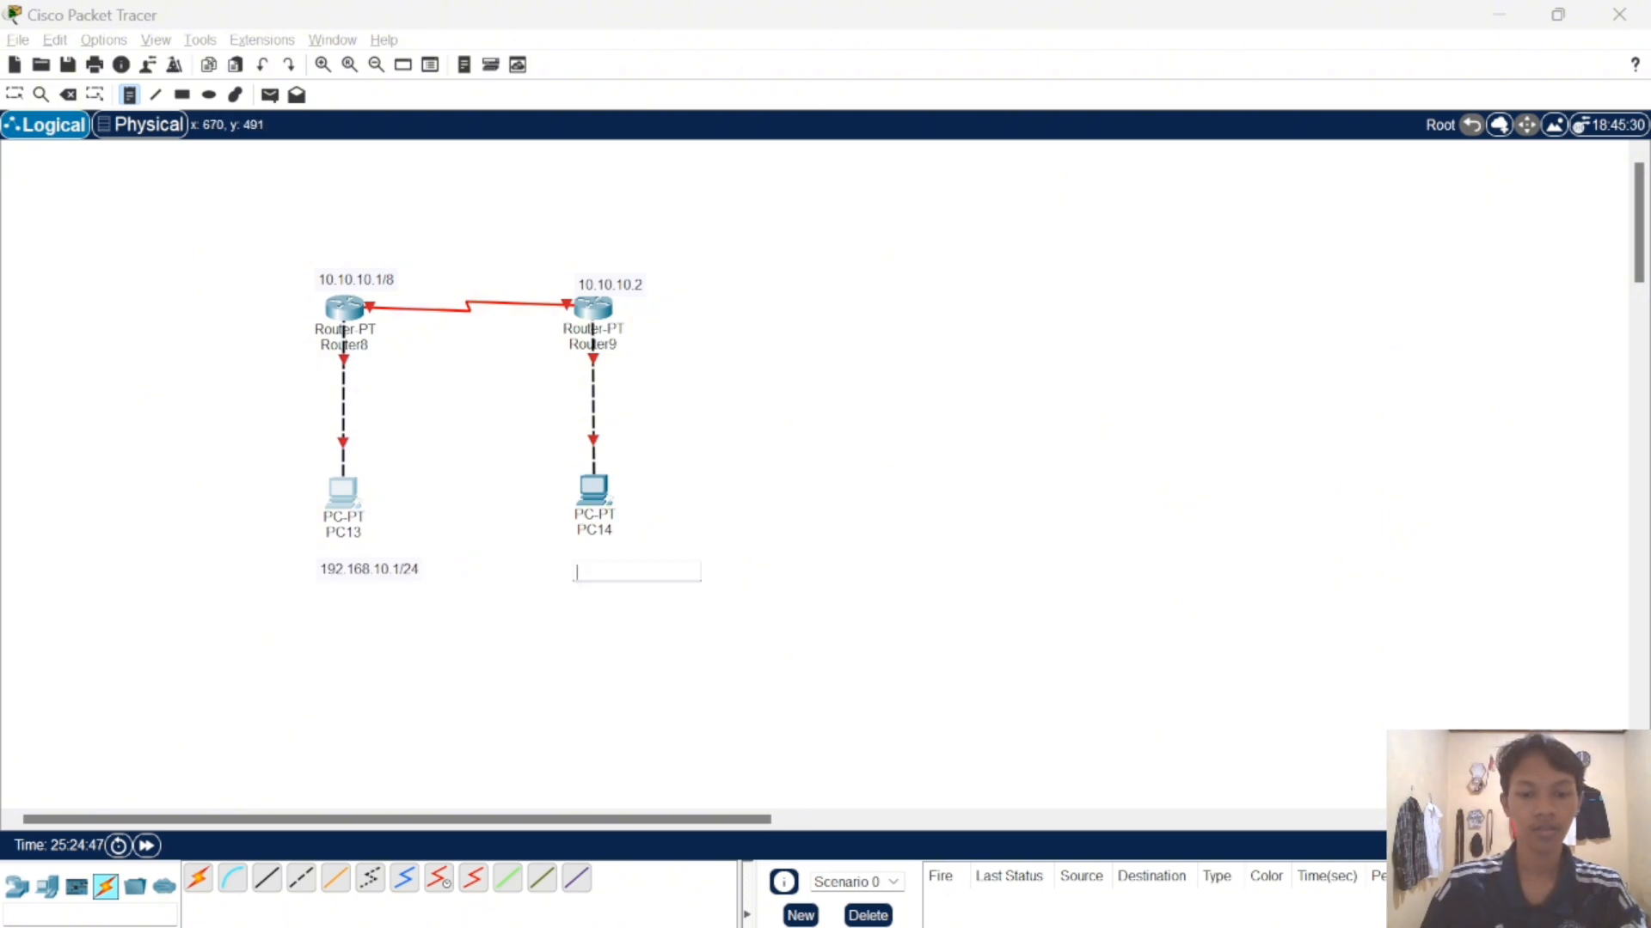
{"action": "type", "text": "17"}
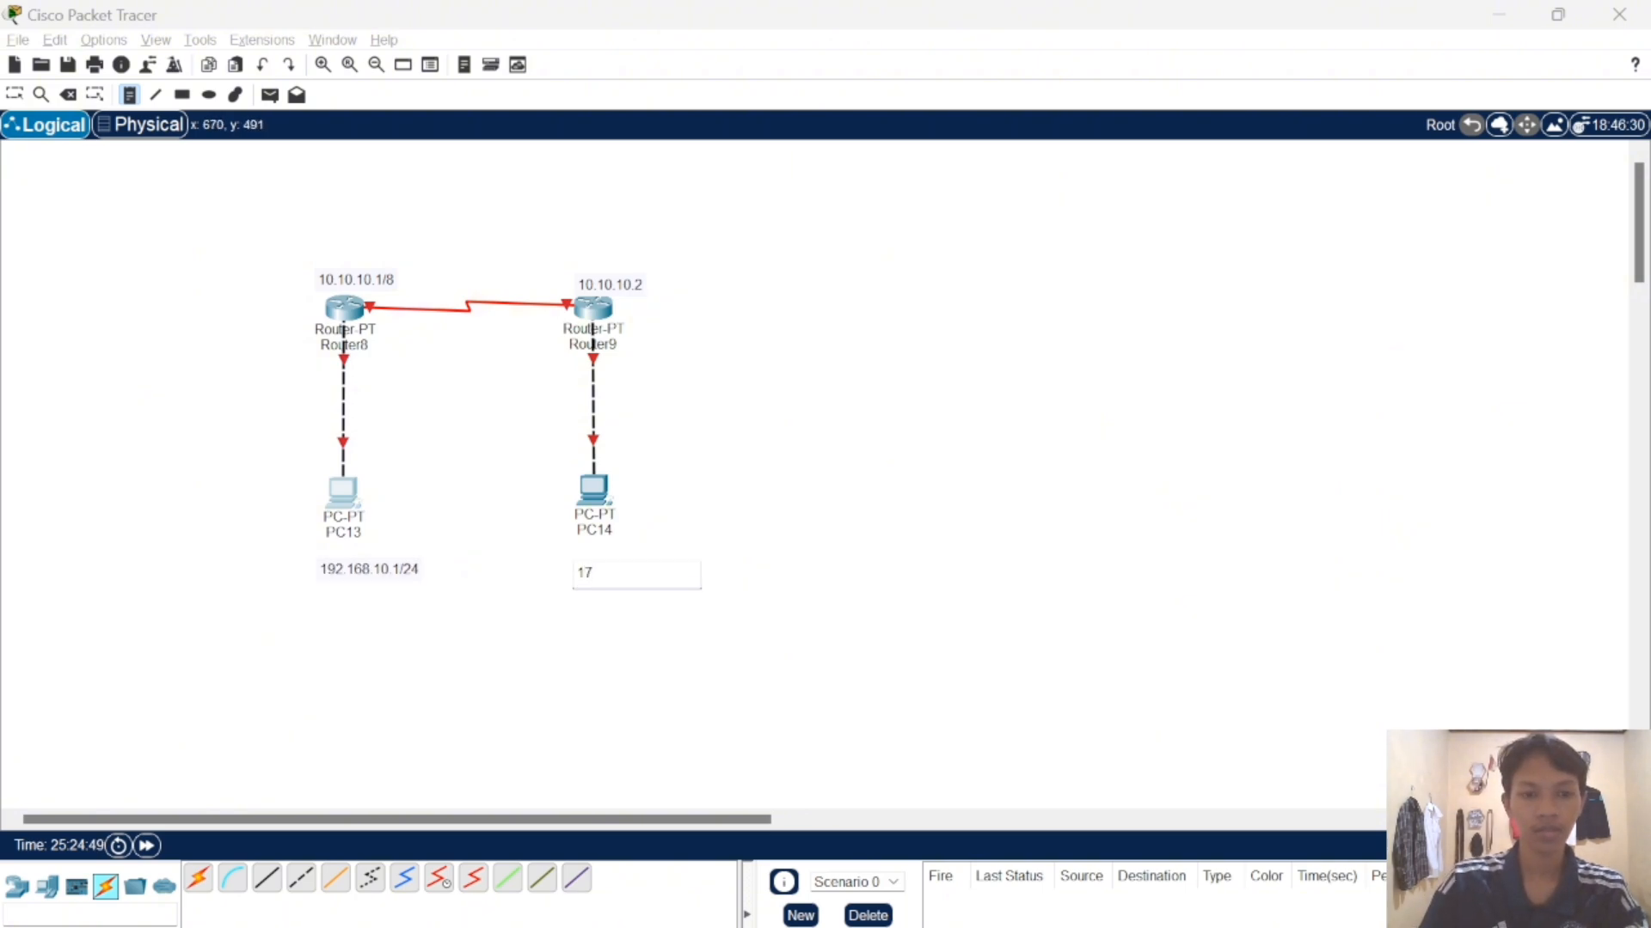
{"action": "type", "text": "2.1"}
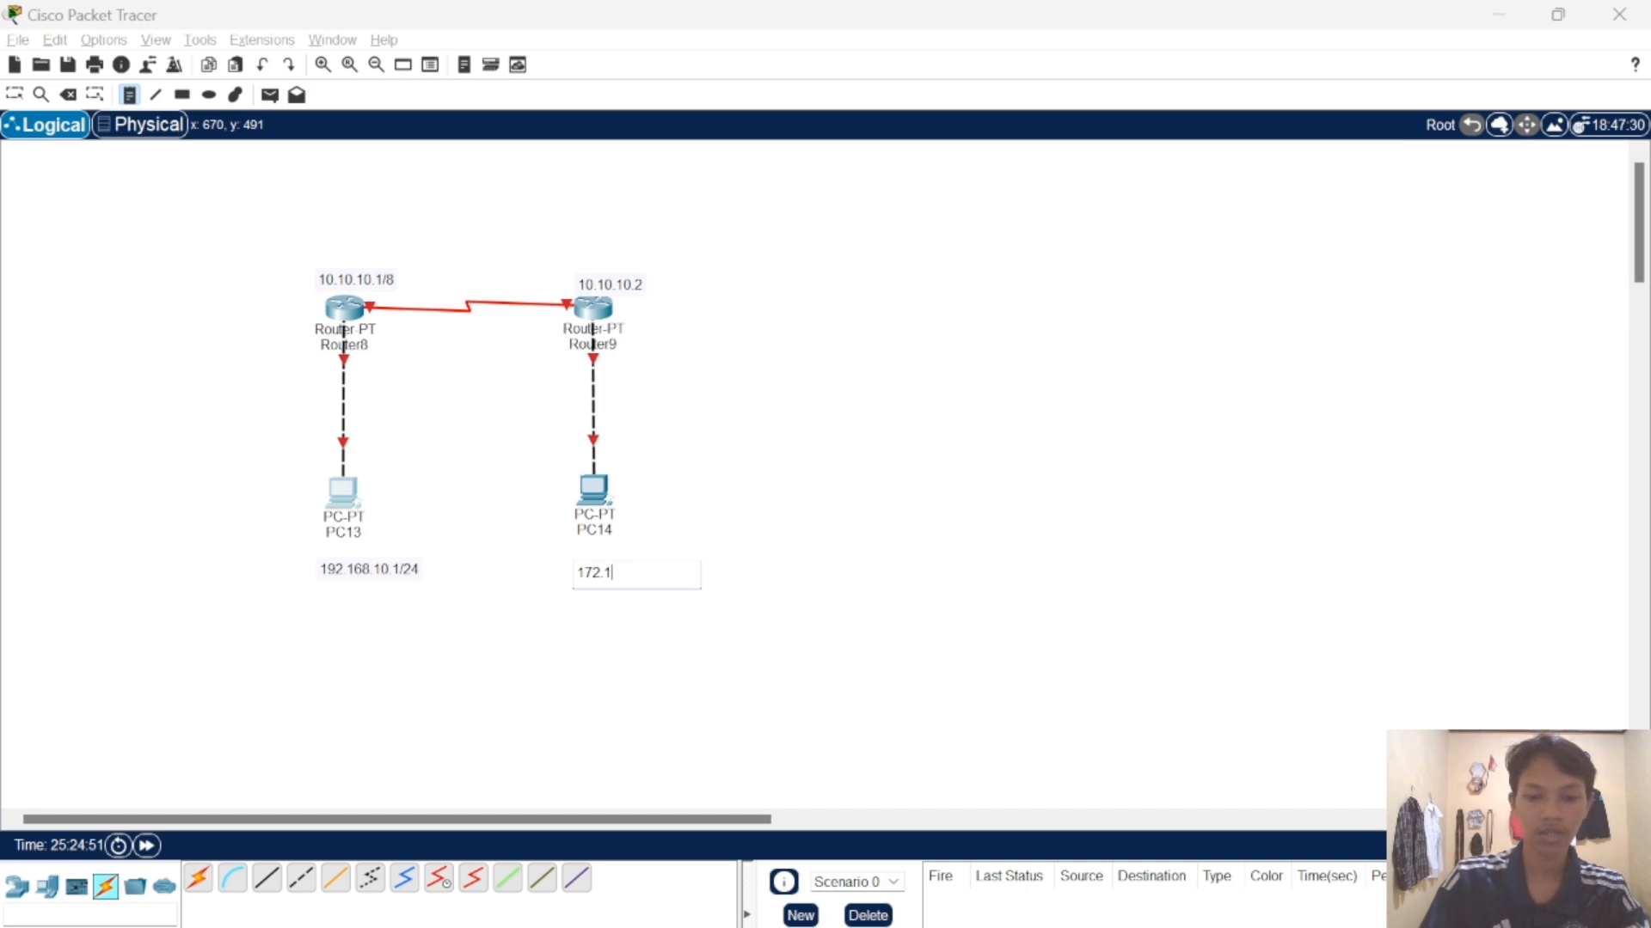
{"action": "type", "text": "6.10."}
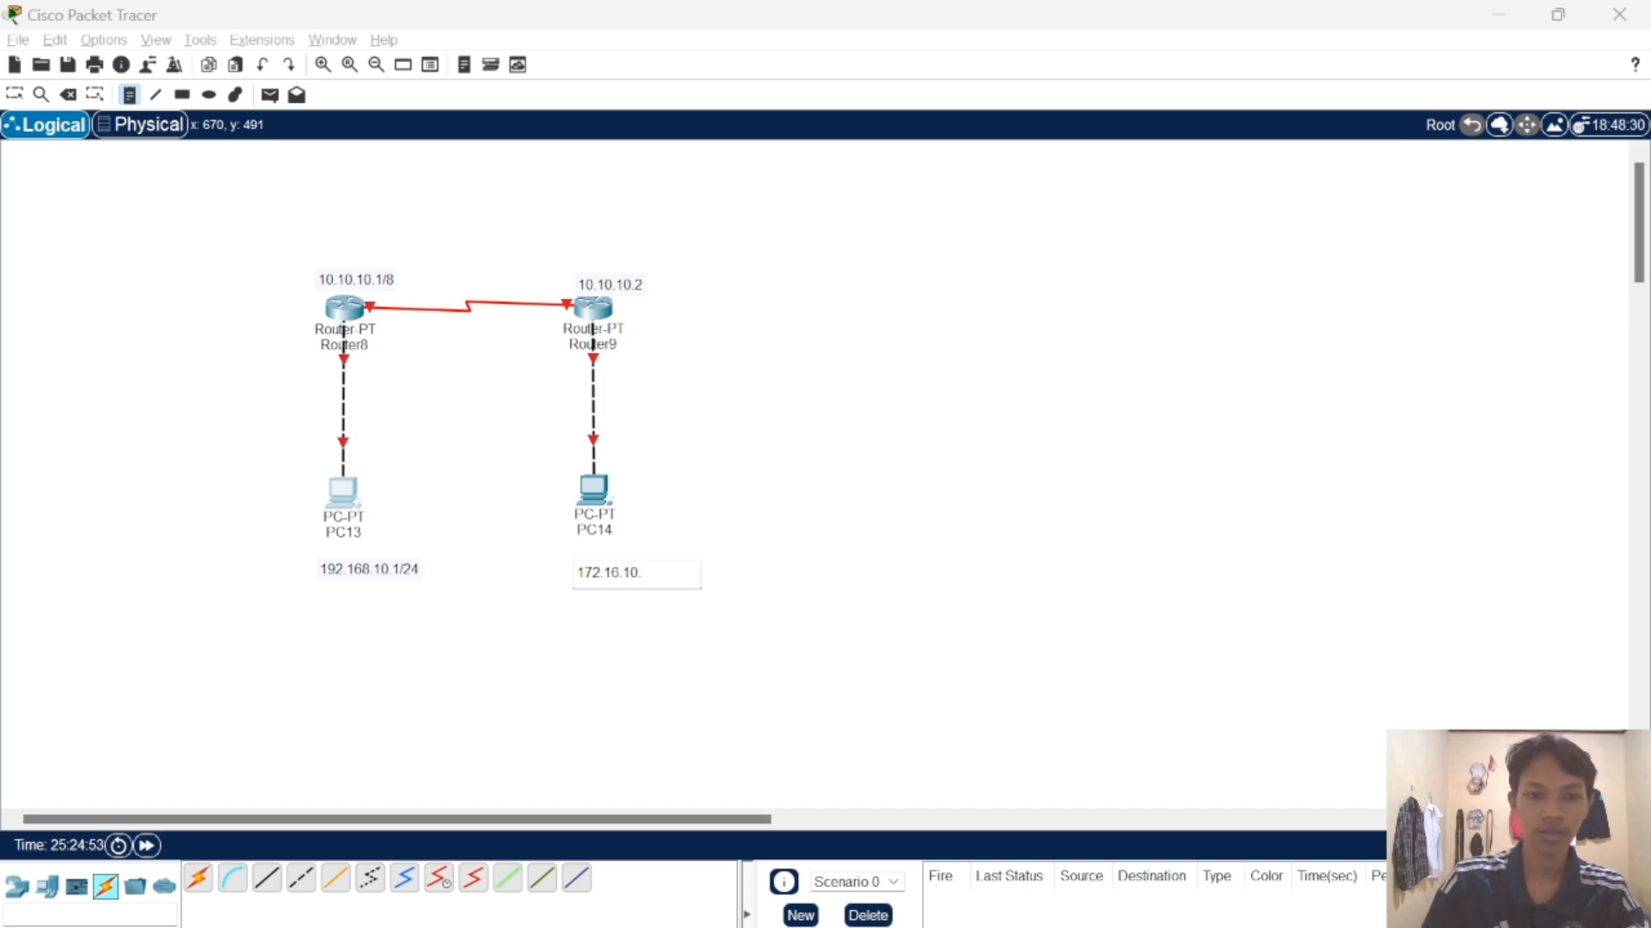
{"action": "type", "text": "1"}
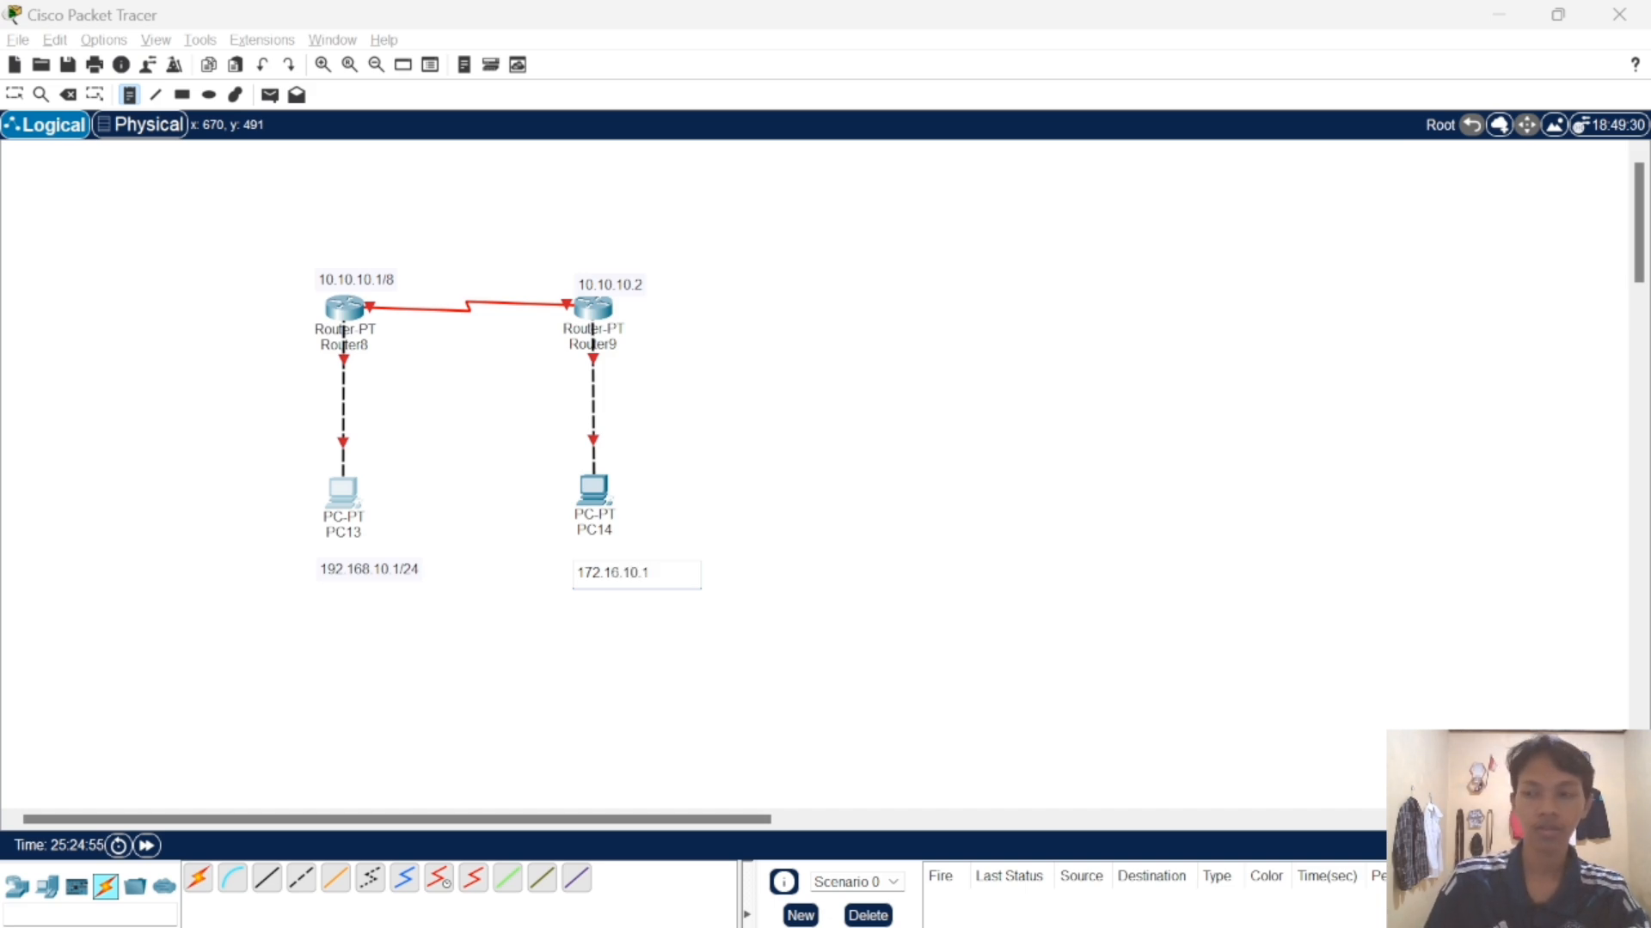
{"action": "type", "text": "/16"}
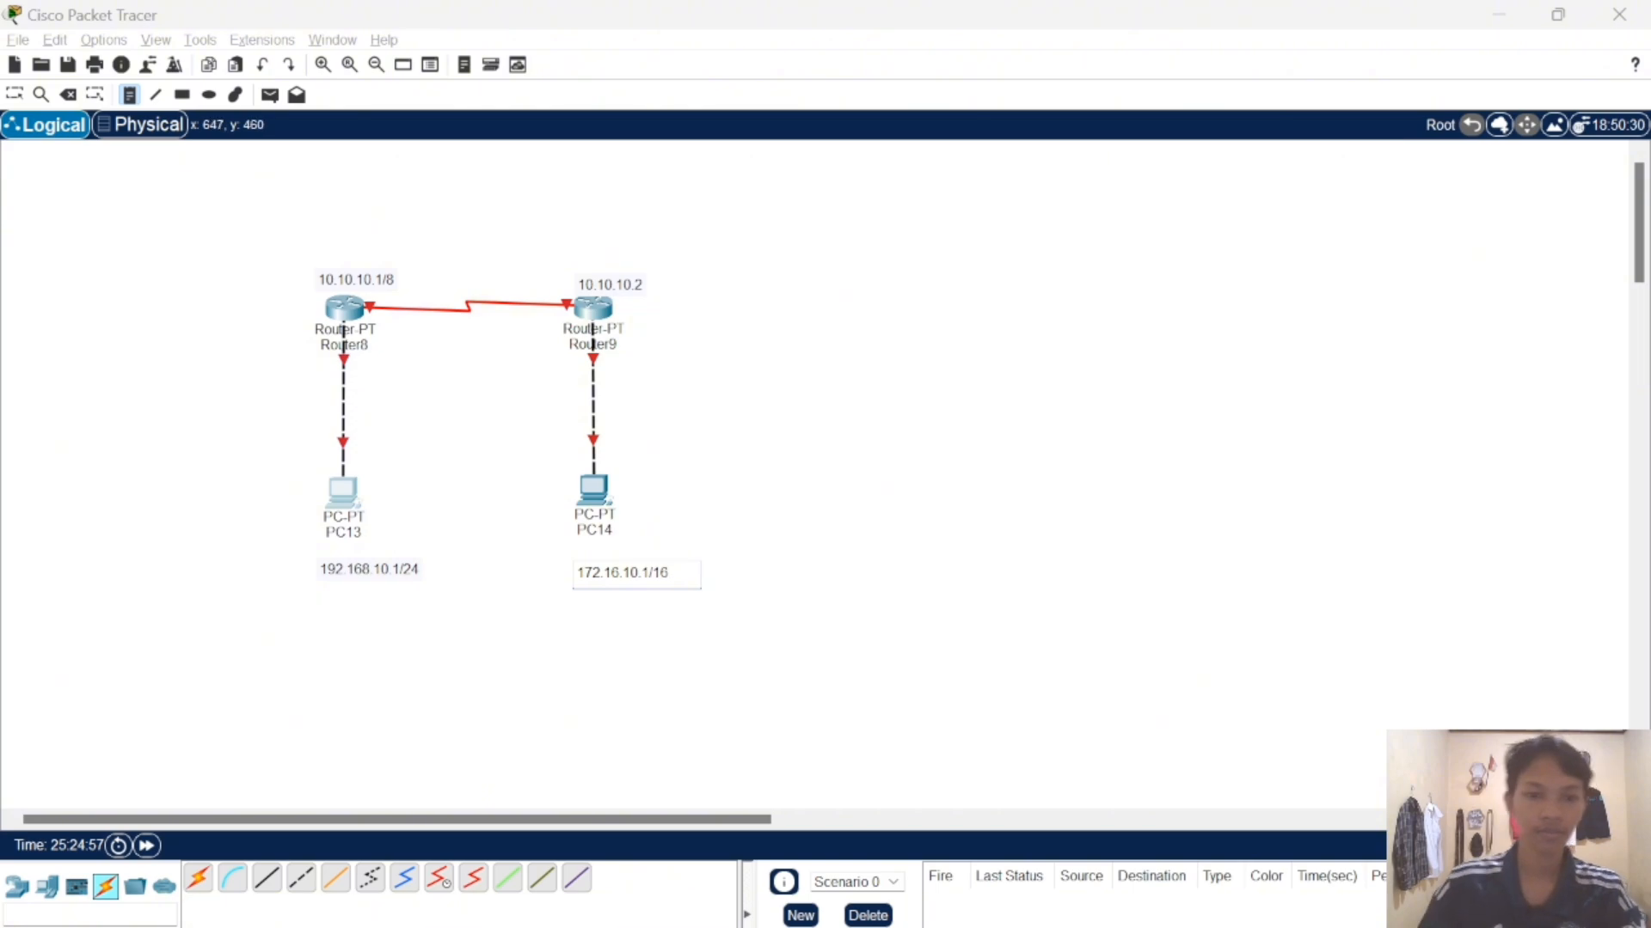
- Move the four address notes so that each is centred on its device, above the routers and directly below the PCs
{"action": "left_click", "coordinate": [15, 95]}
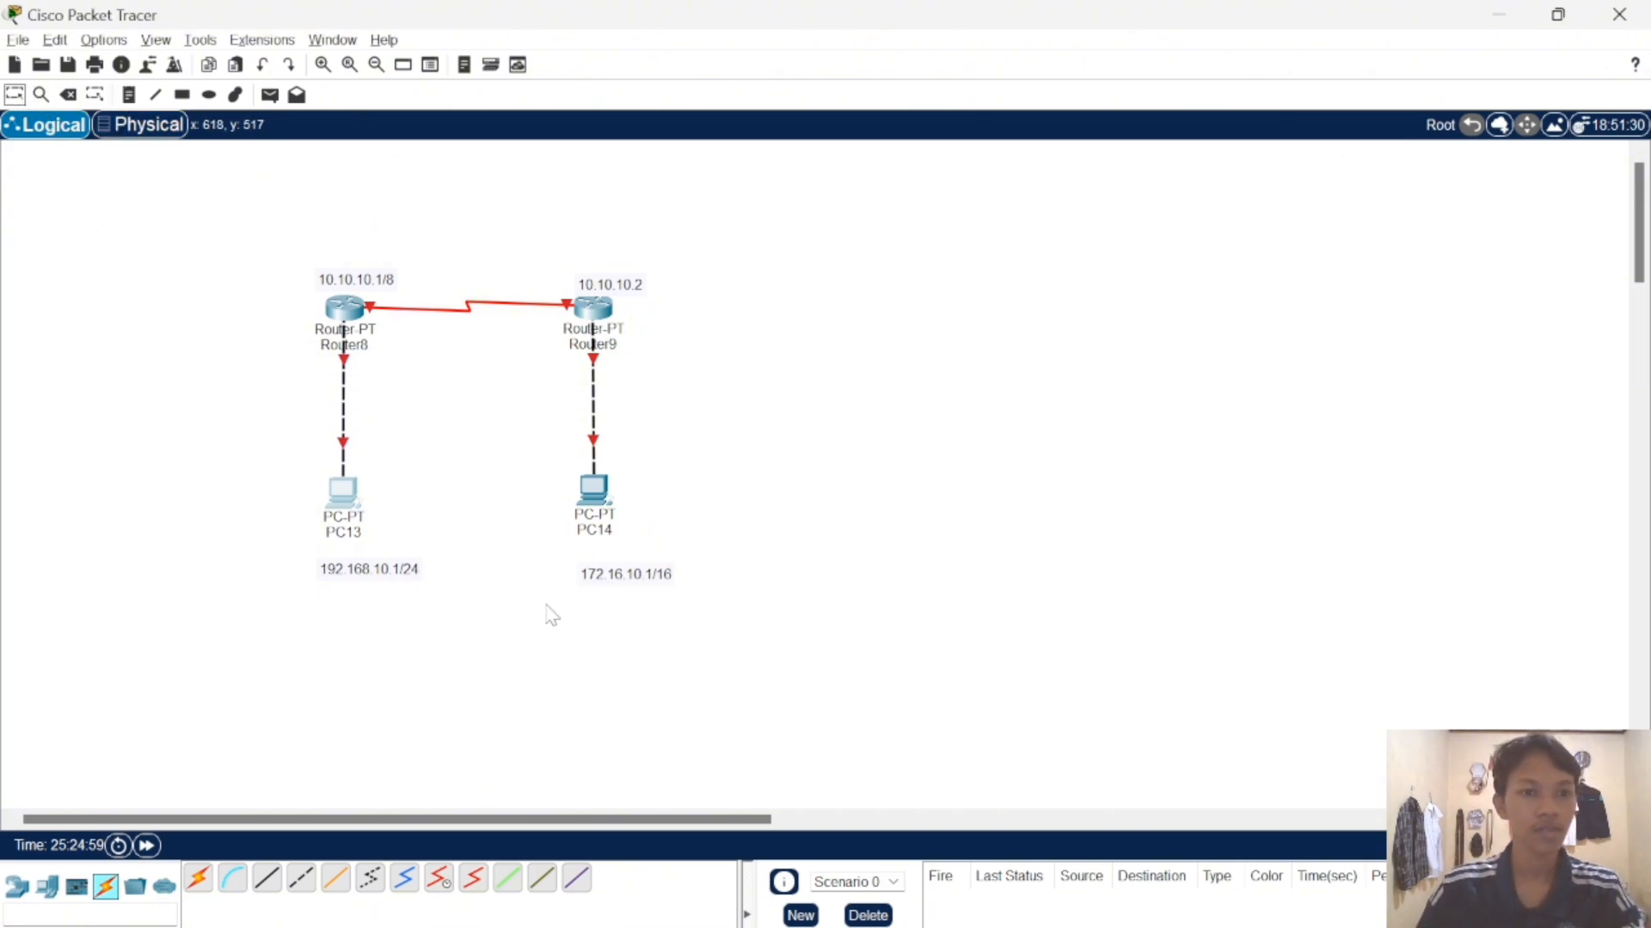
{"action": "left_click_drag", "start_coordinate": [632, 578], "coordinate": [604, 564]}
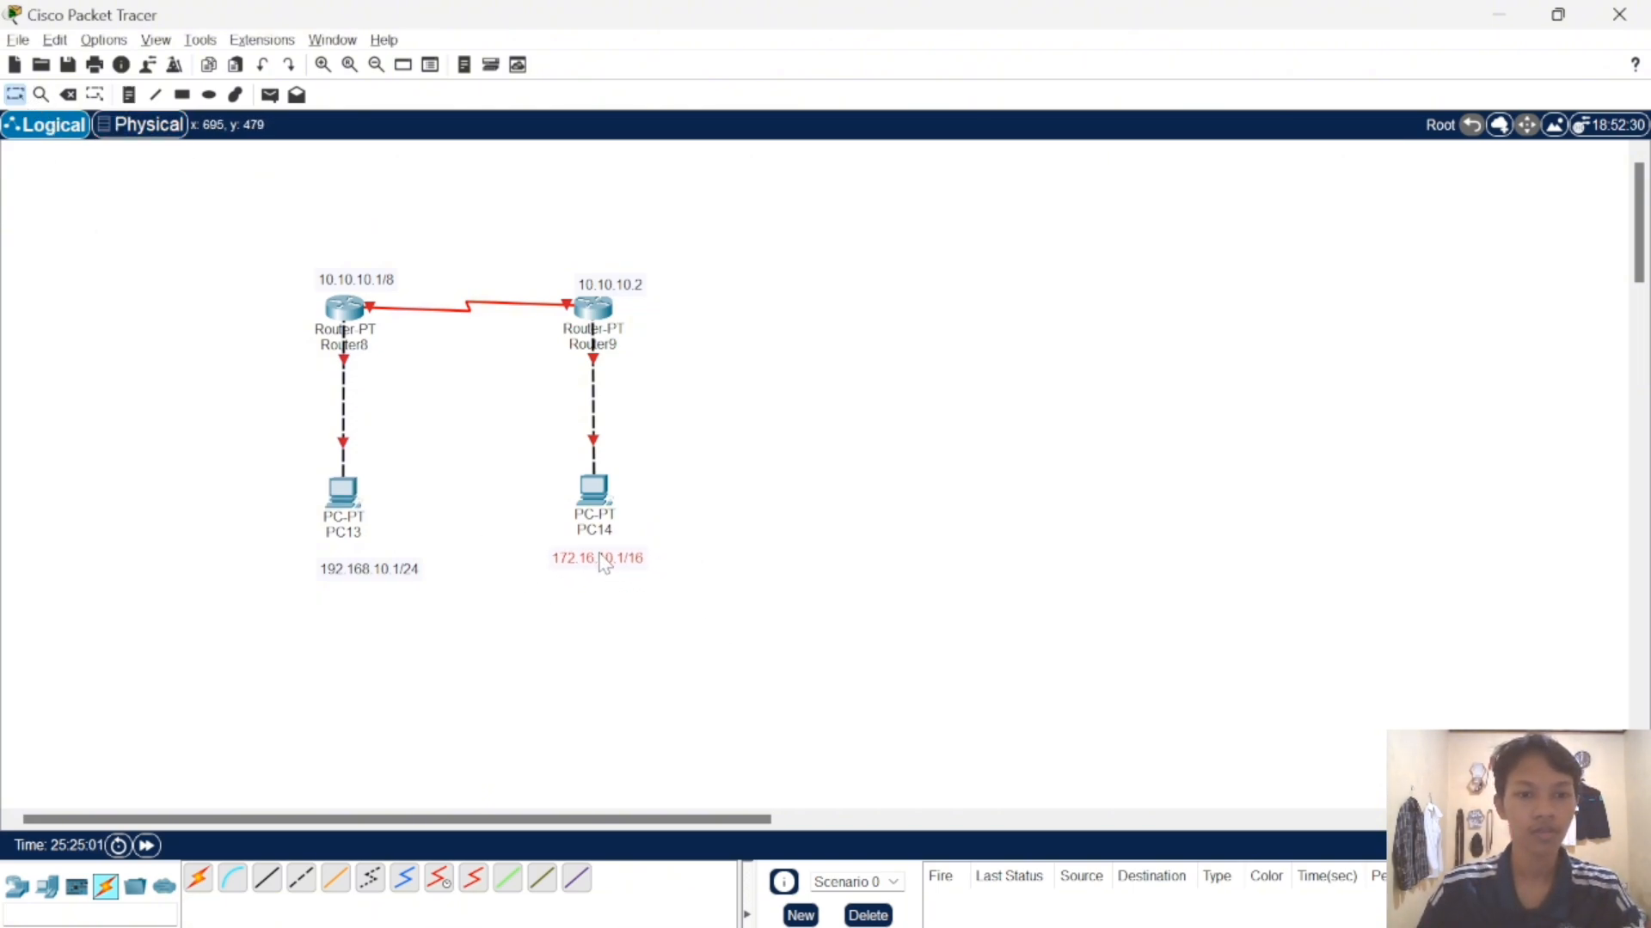
{"action": "left_click_drag", "start_coordinate": [397, 572], "coordinate": [376, 565]}
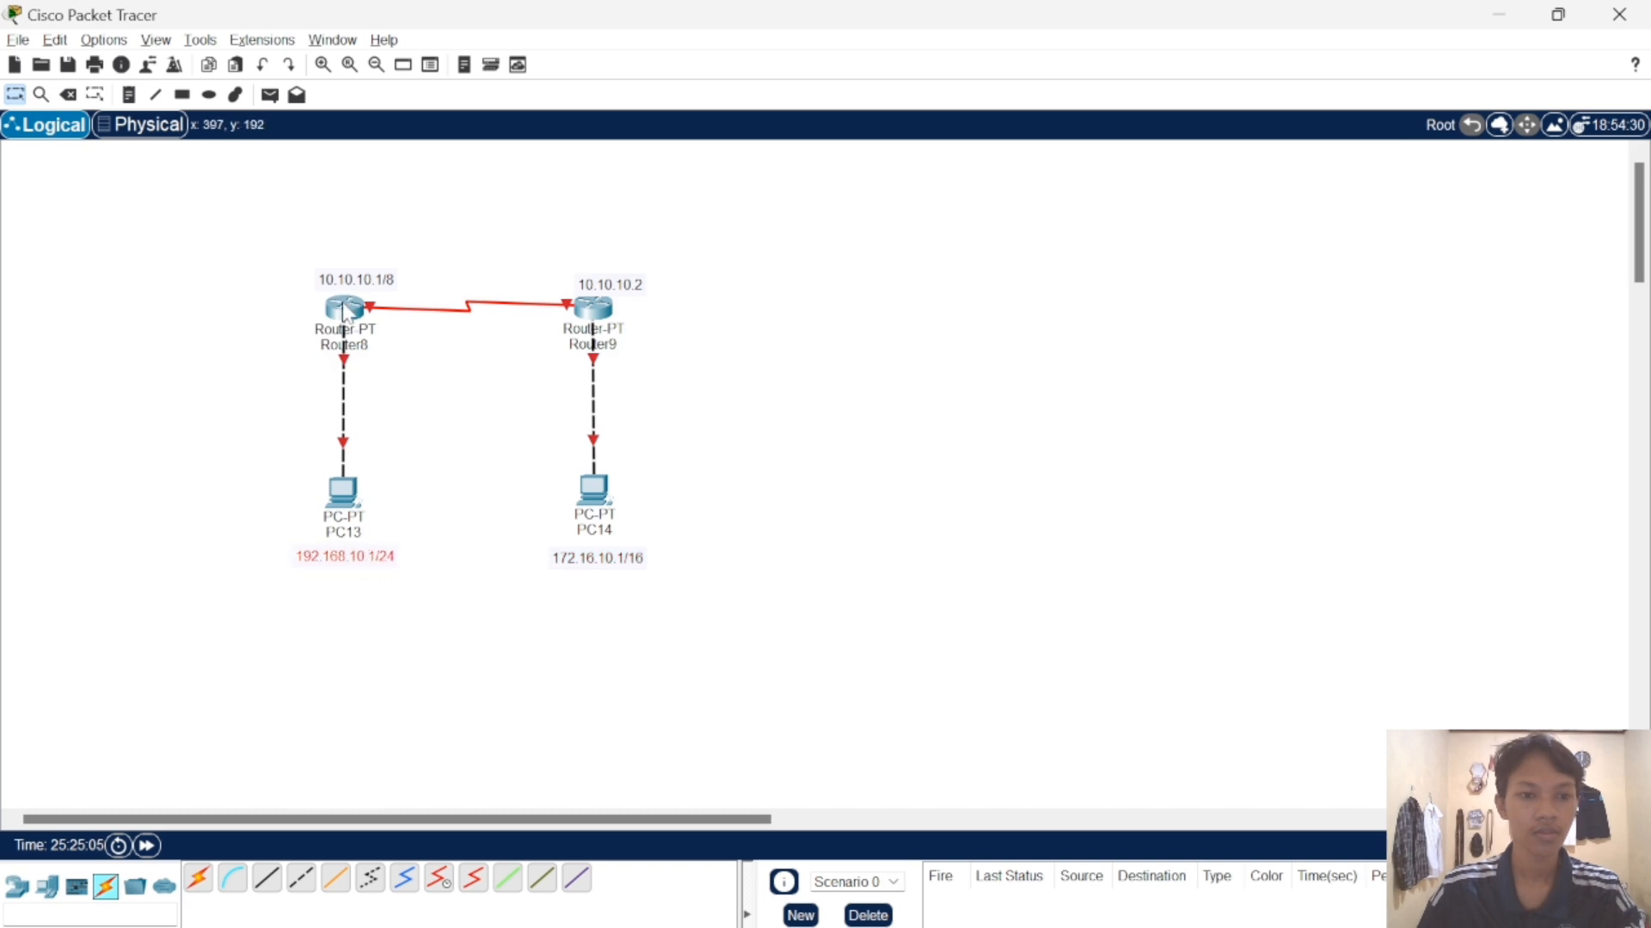
{"action": "left_click_drag", "start_coordinate": [363, 287], "coordinate": [353, 286]}
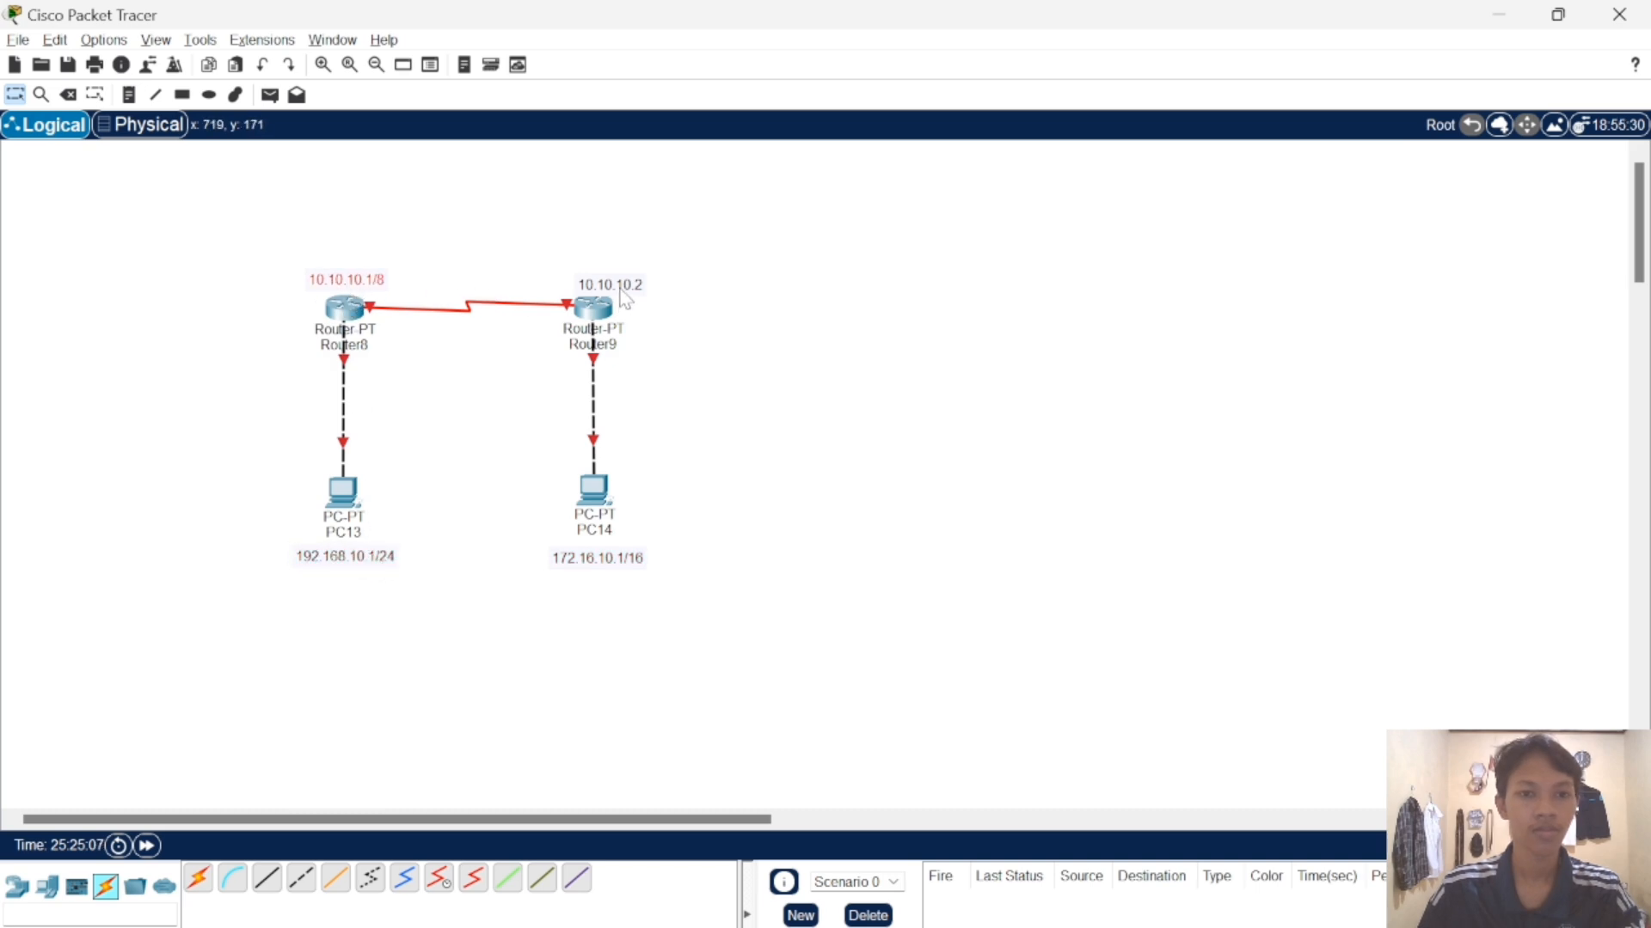
{"action": "left_click_drag", "start_coordinate": [621, 287], "coordinate": [603, 281]}
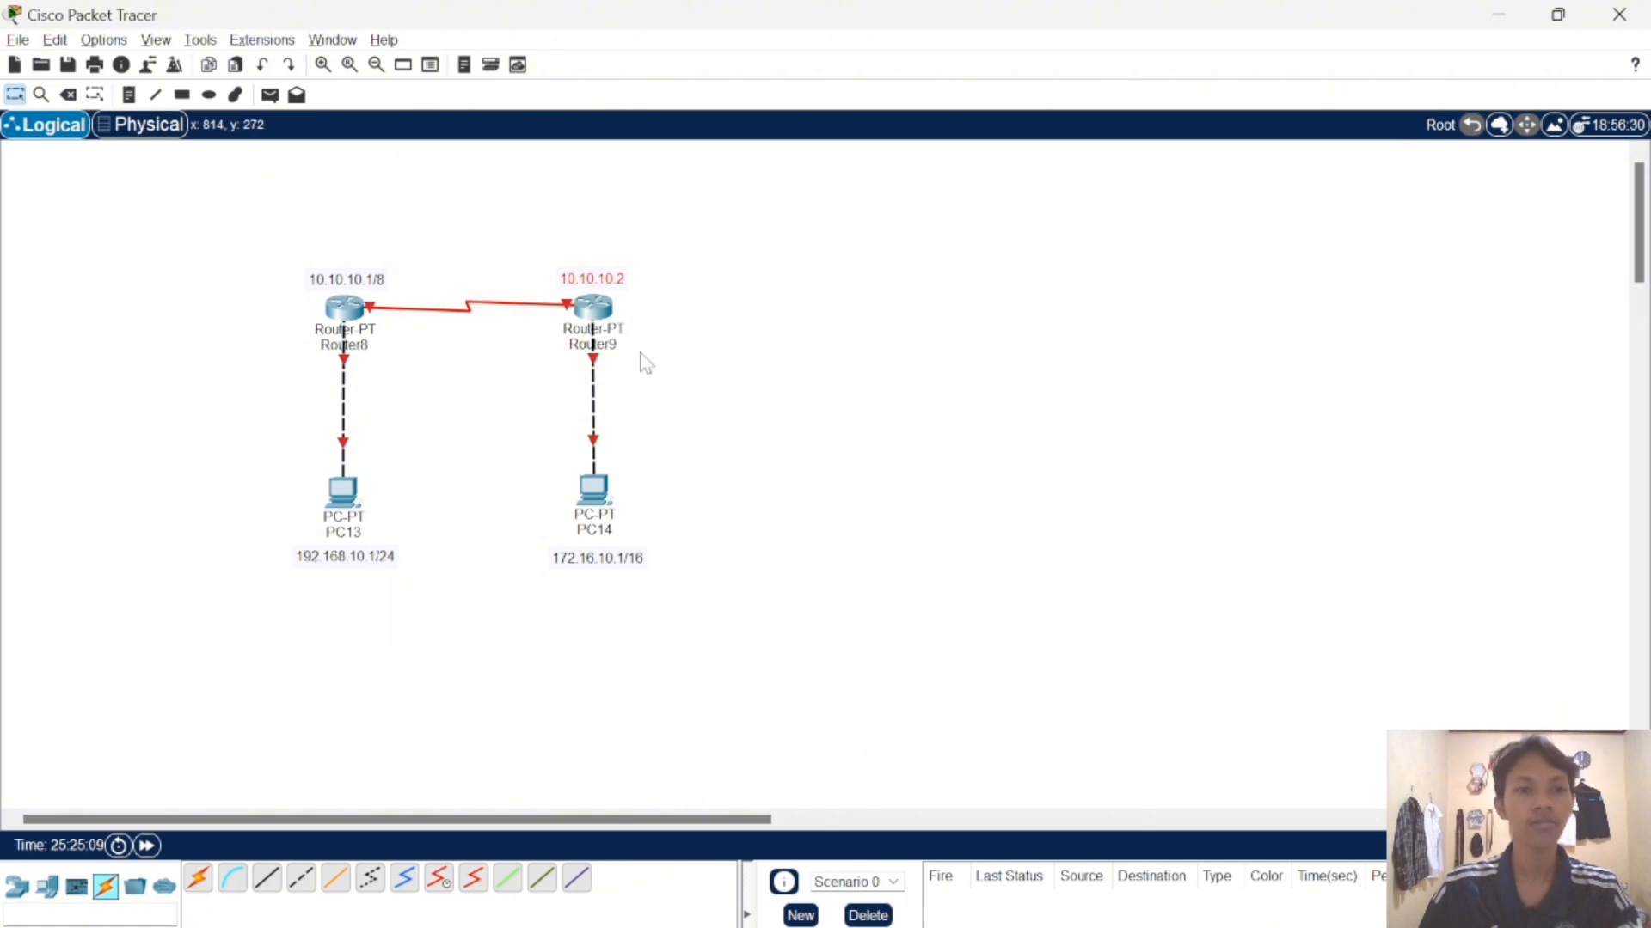
- Give PC13 the static IPv4 address 192.168.10.1 with subnet mask 255.255.255.0
{"action": "left_click", "coordinate": [343, 492]}
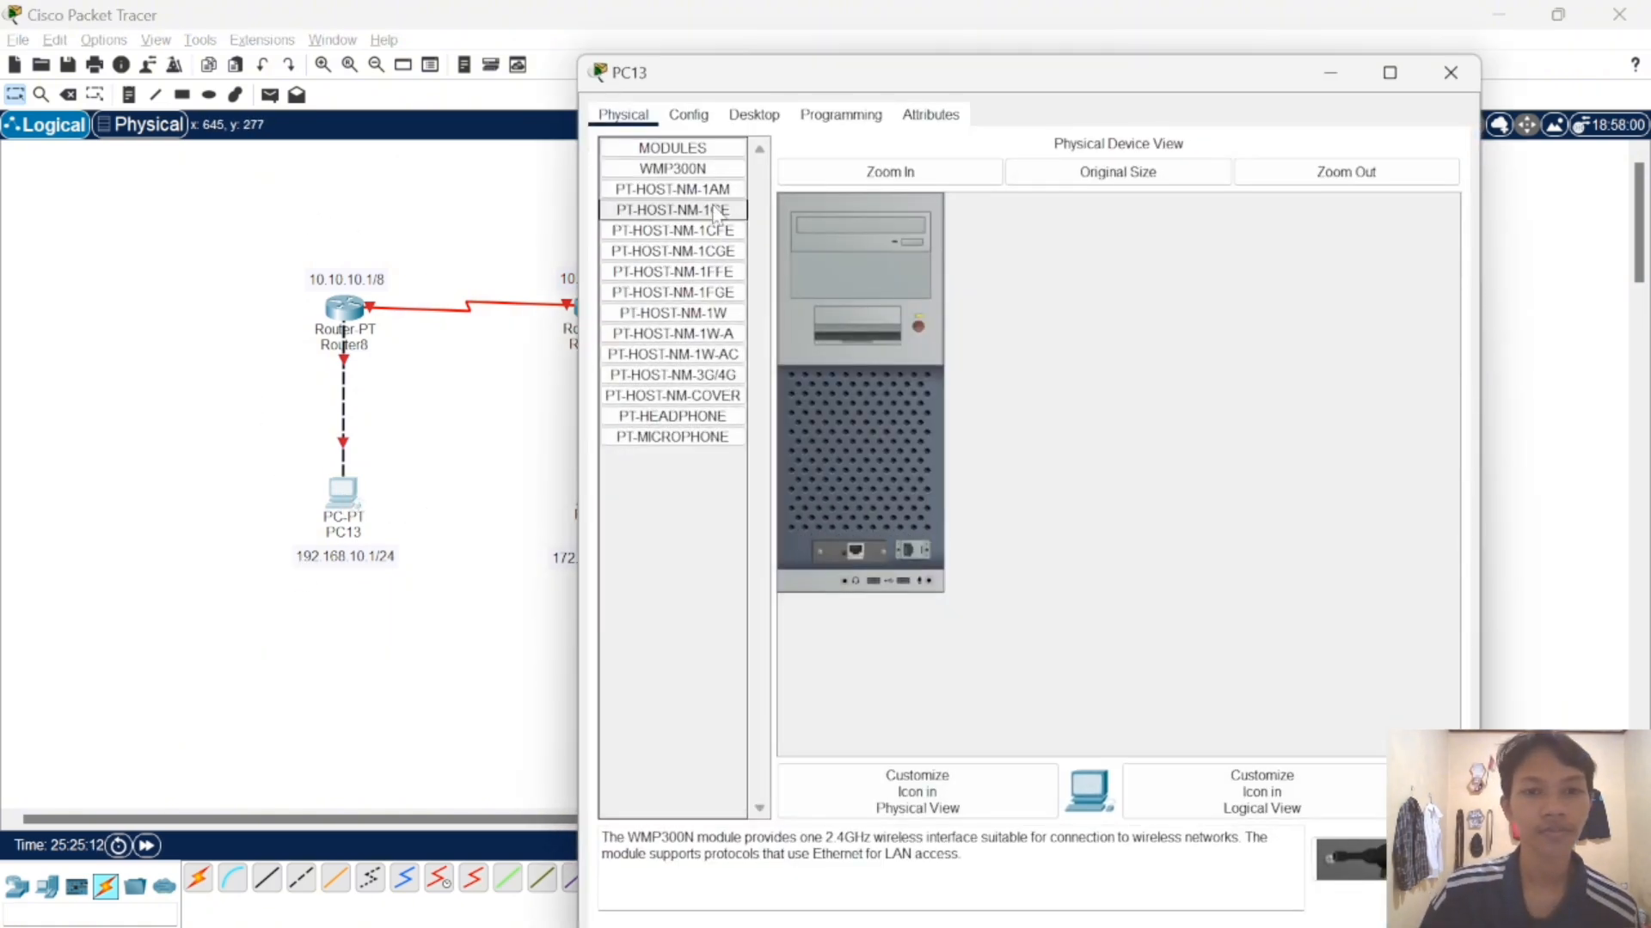
{"action": "left_click", "coordinate": [748, 117]}
{"action": "left_click", "coordinate": [702, 203]}
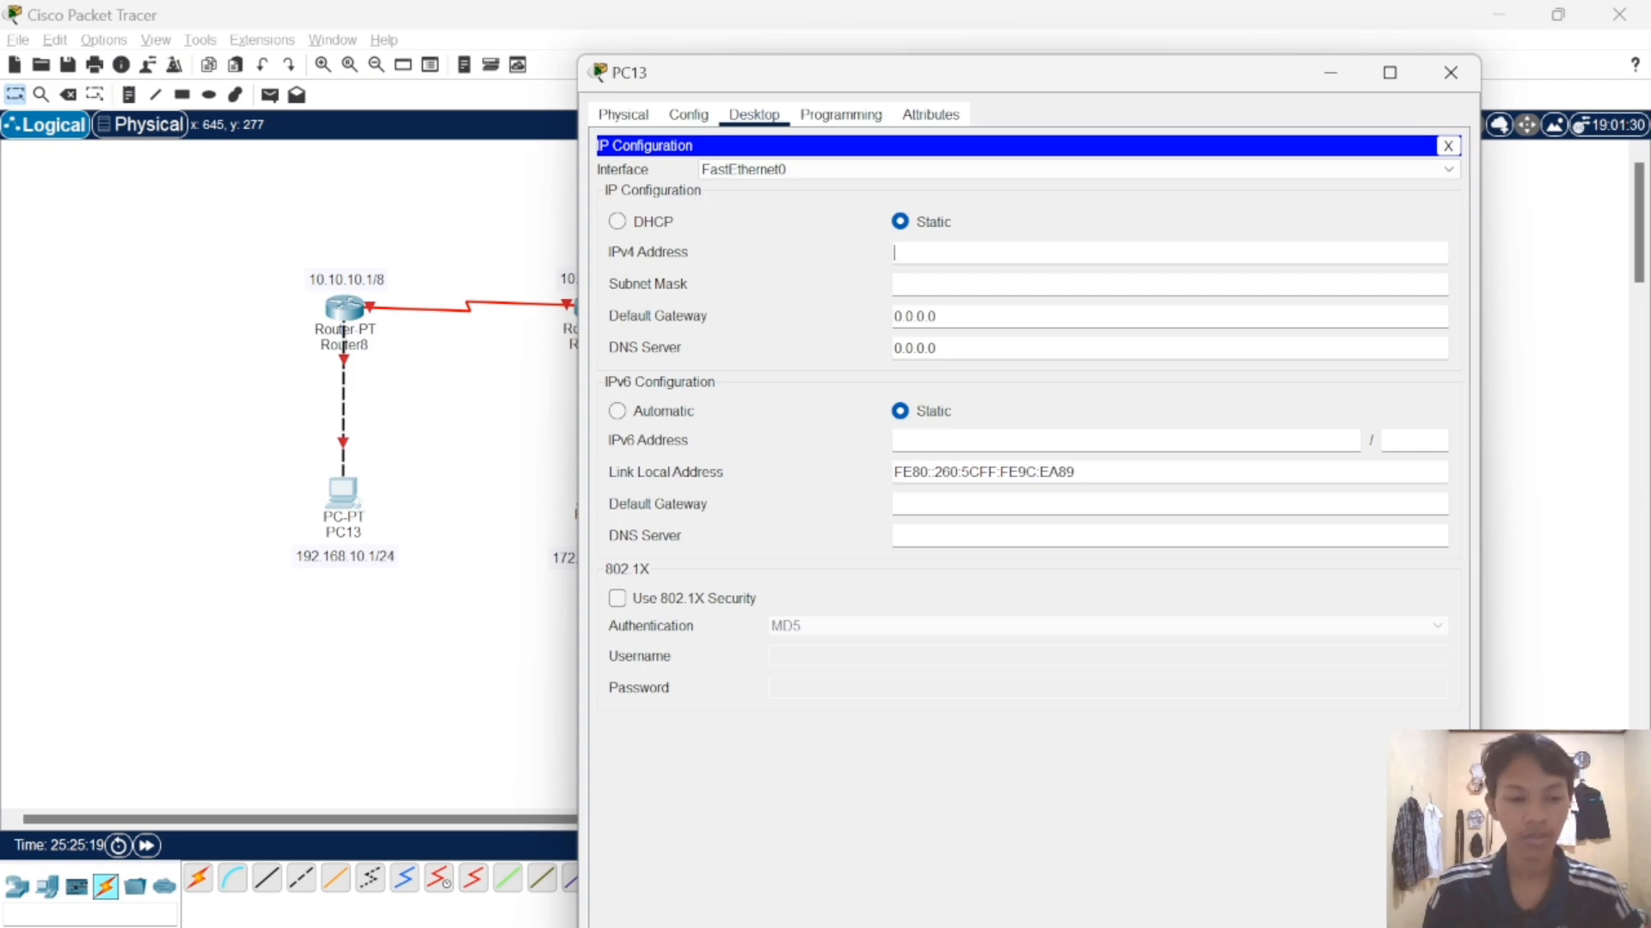
{"action": "left_click", "coordinate": [946, 253]}
{"action": "type", "text": "192.1"}
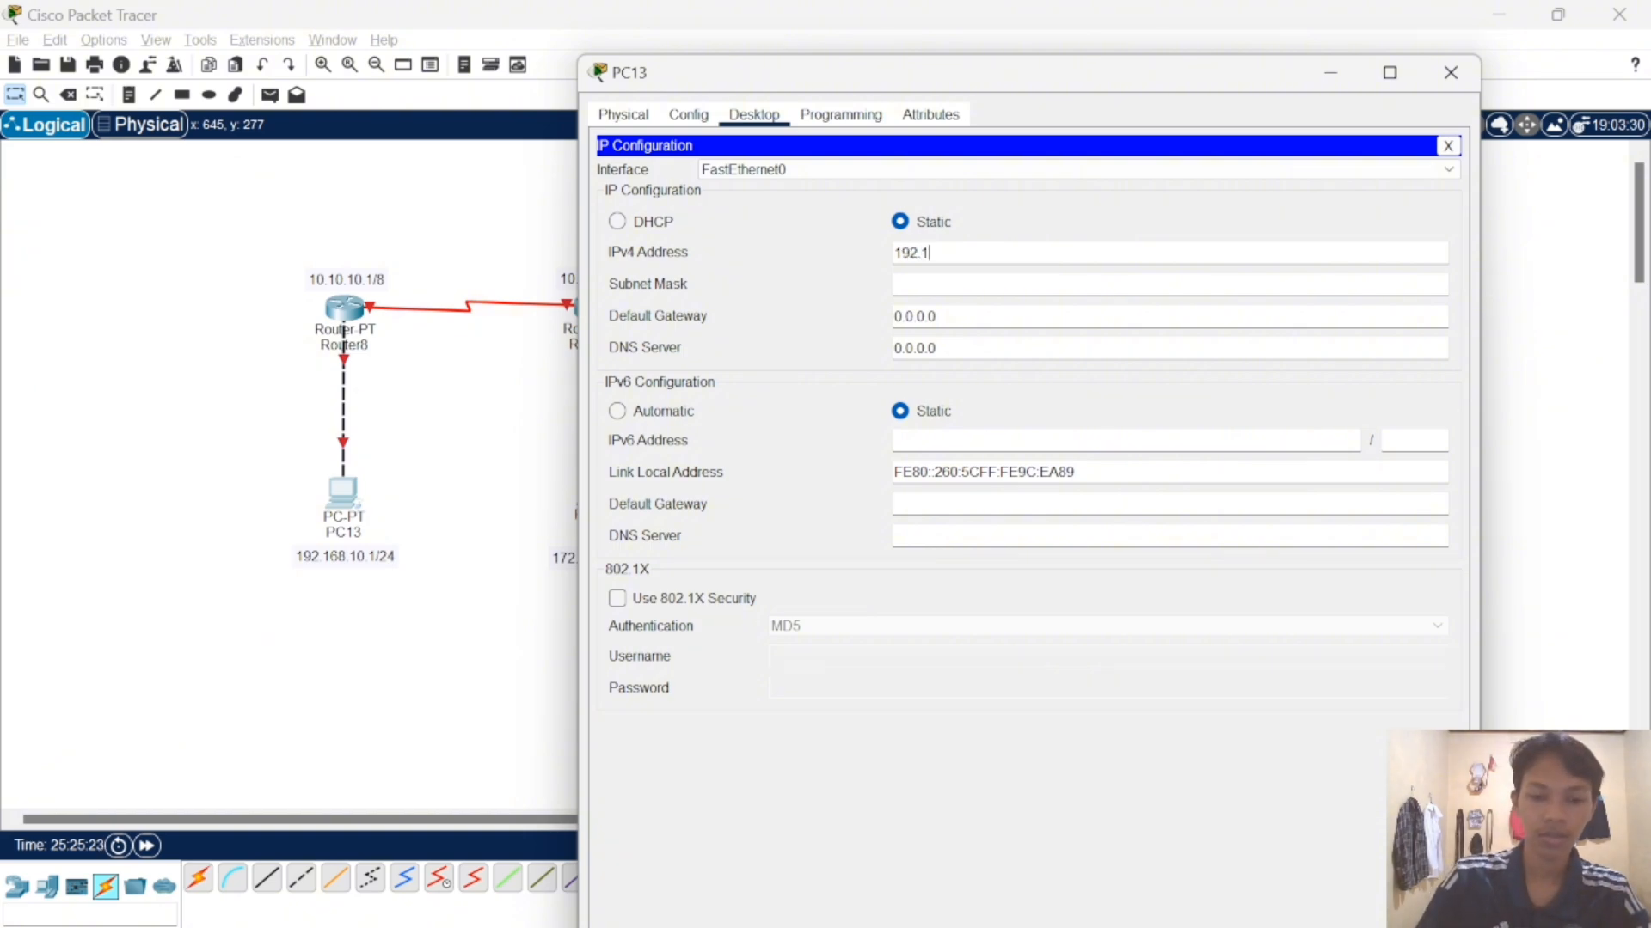
{"action": "type", "text": "68.10.1"}
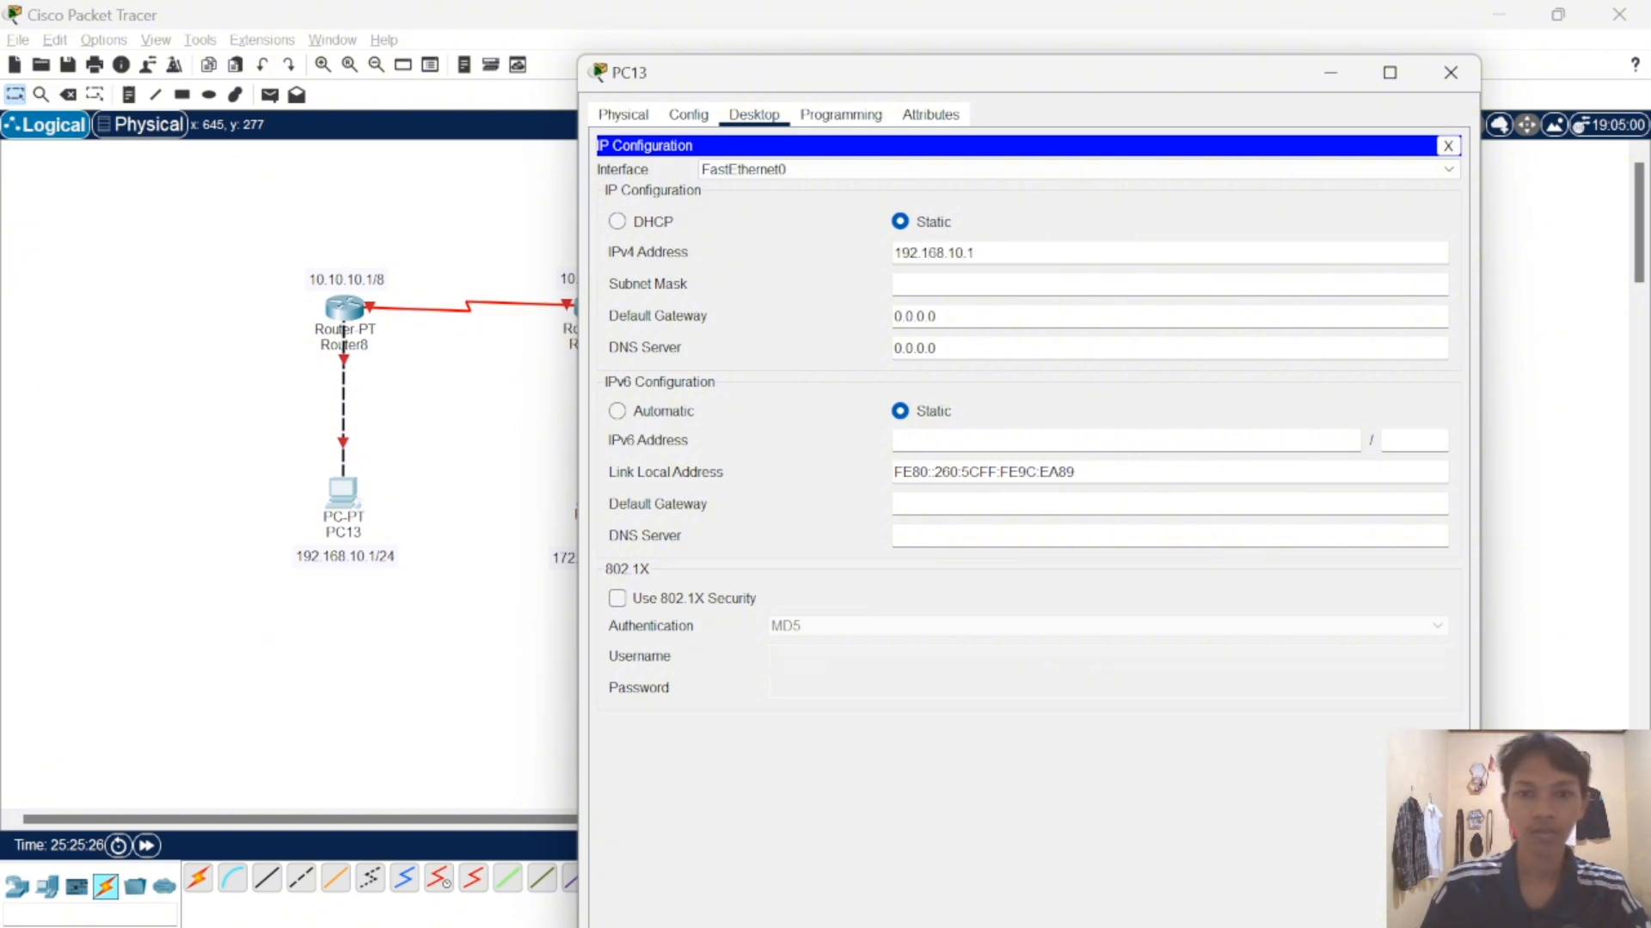
{"action": "left_click", "coordinate": [968, 280]}
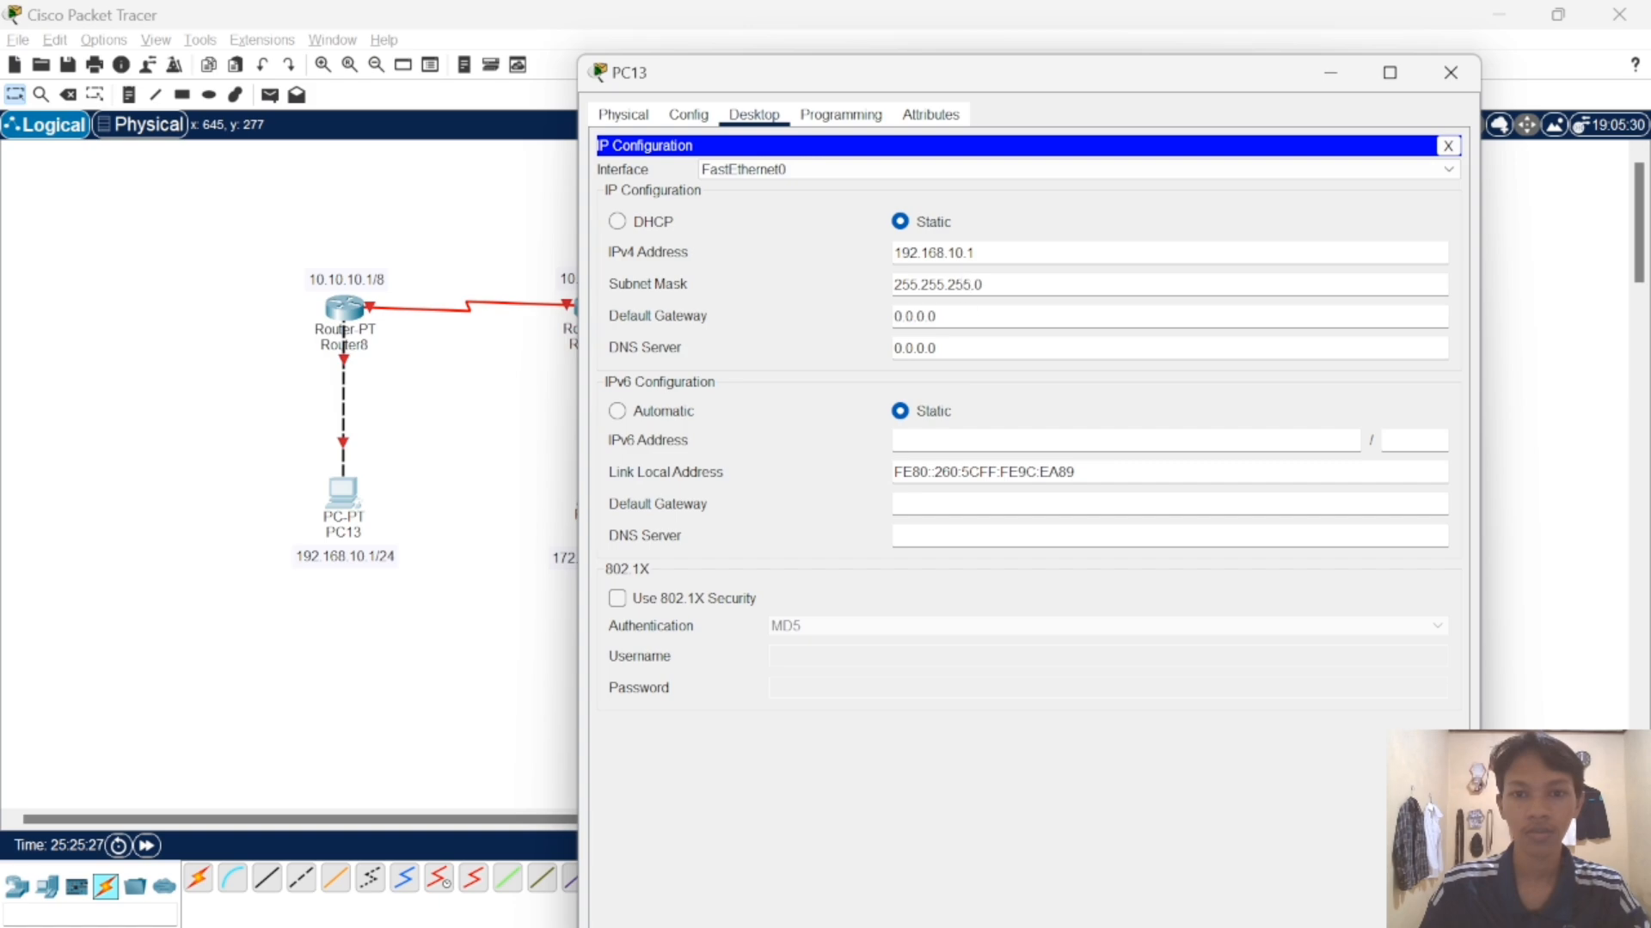
- Set PC13's default gateway to 192.168.10.254 and close its configuration window
{"action": "left_click_drag", "start_coordinate": [941, 317], "coordinate": [886, 322]}
{"action": "type", "text": "192."}
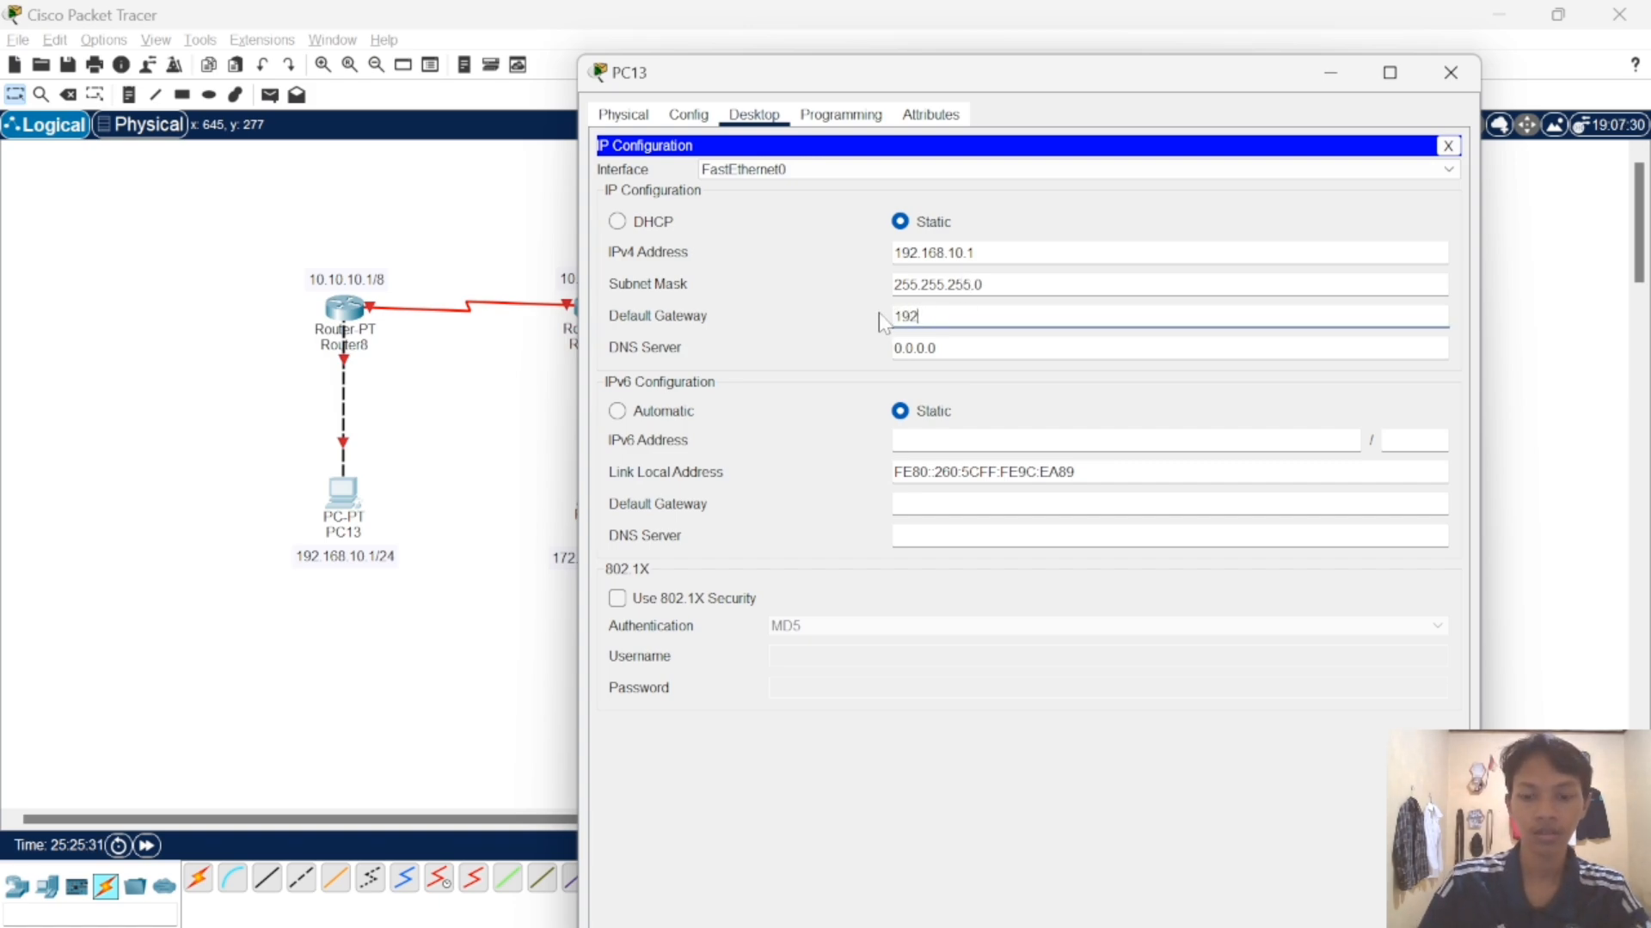
{"action": "type", "text": "168"}
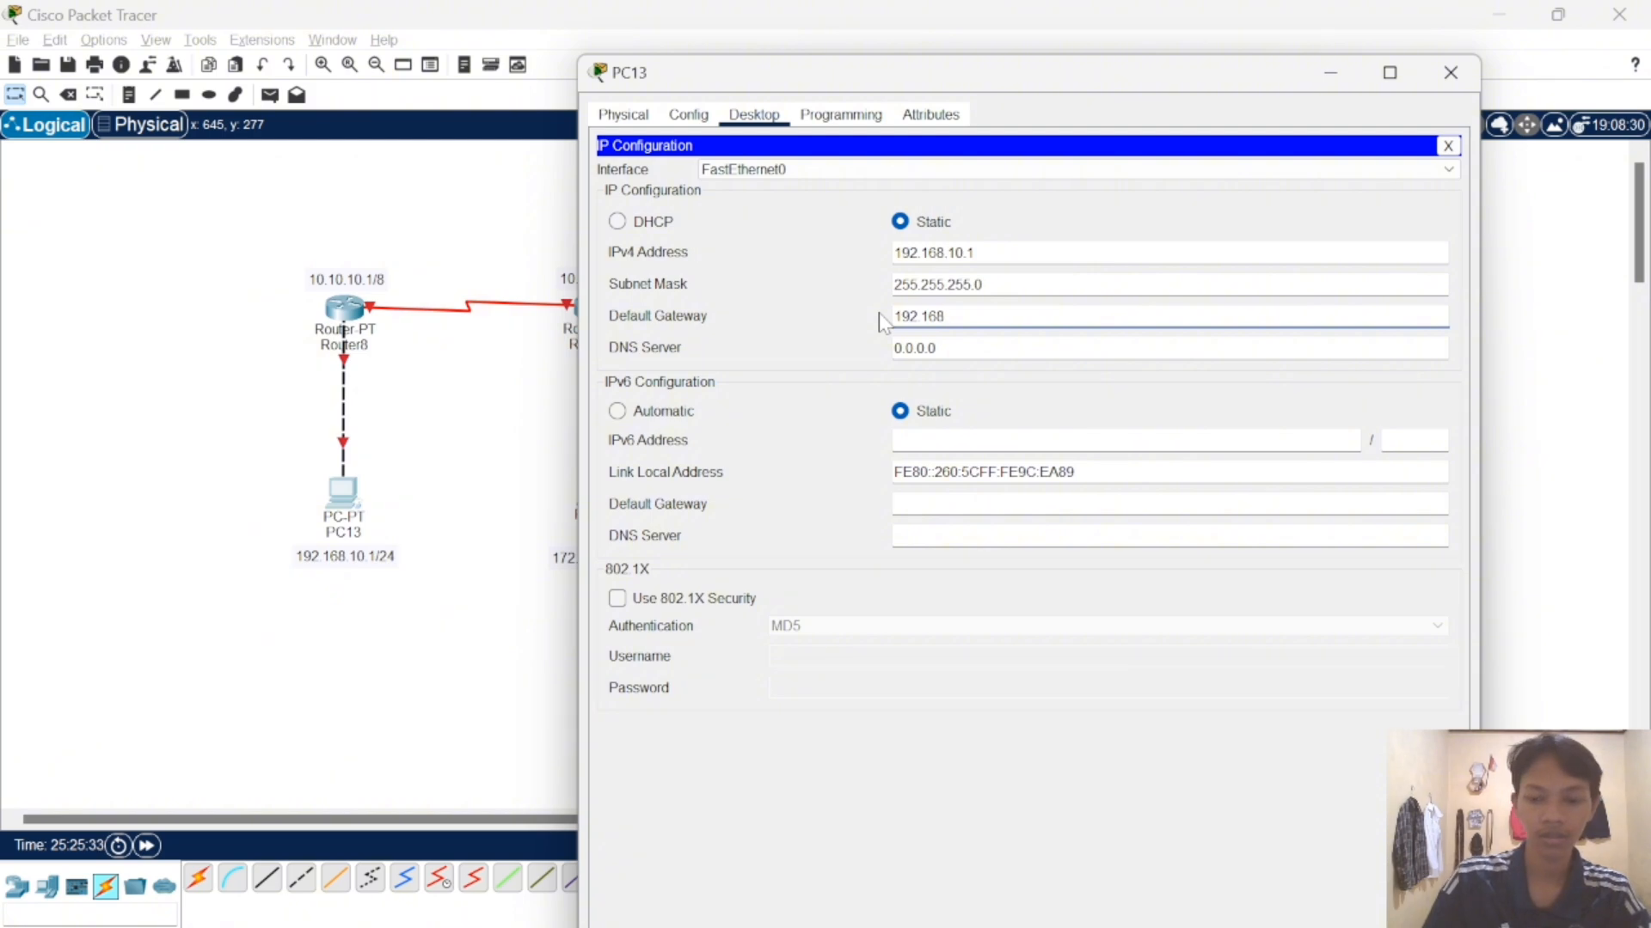
{"action": "type", "text": "."}
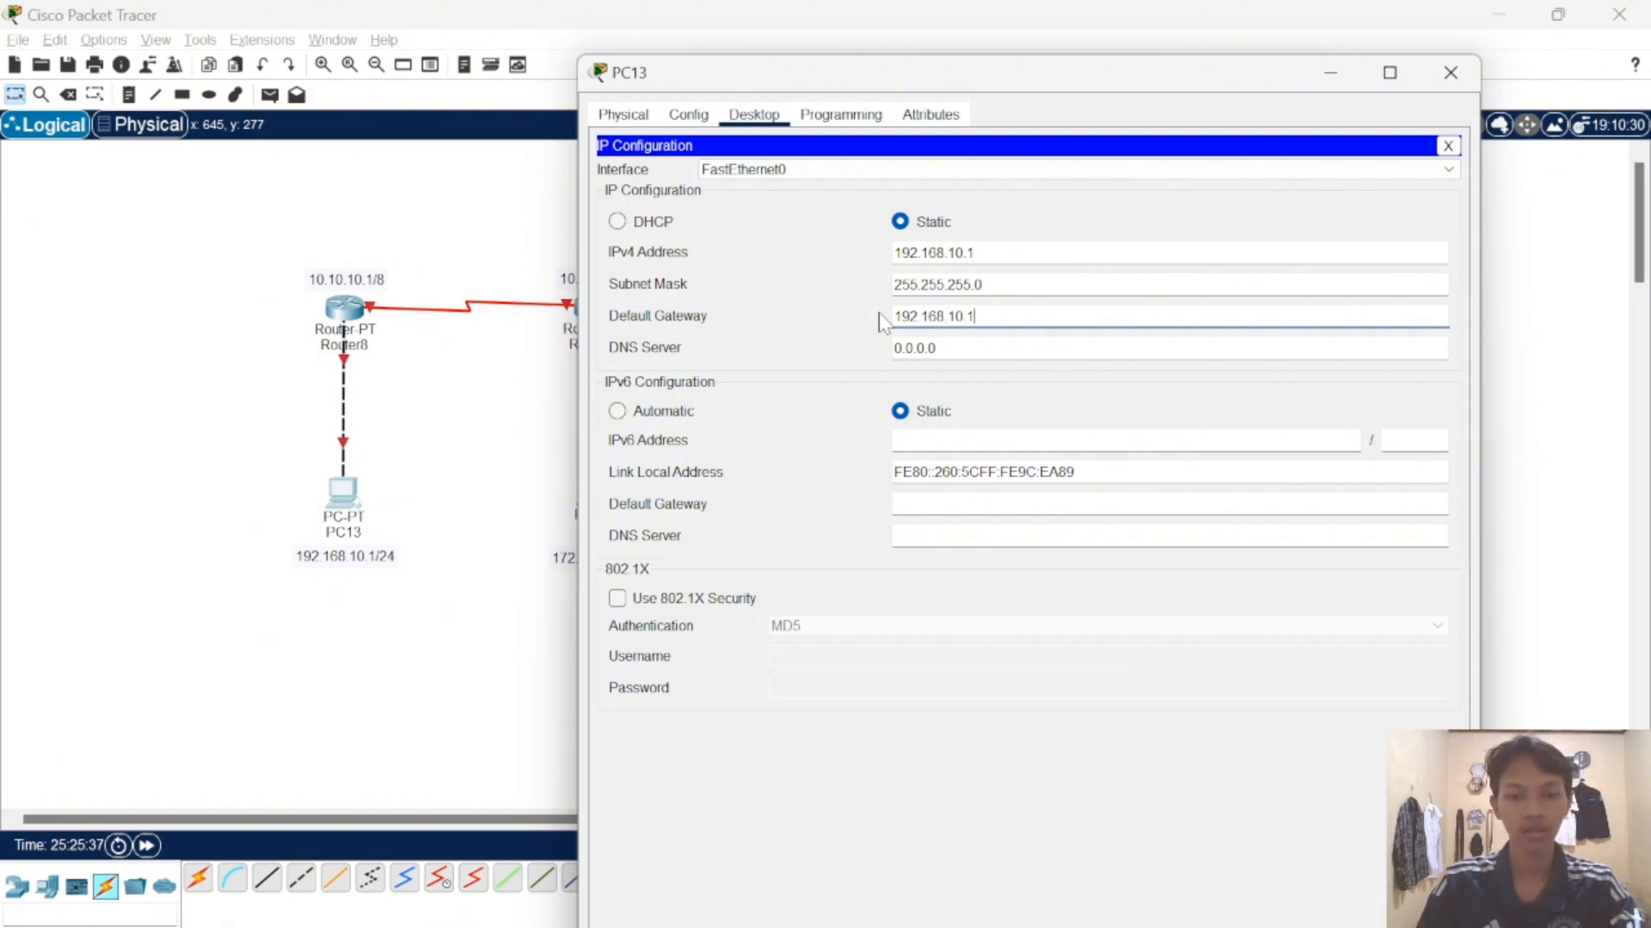
{"action": "type", "text": "10.254"}
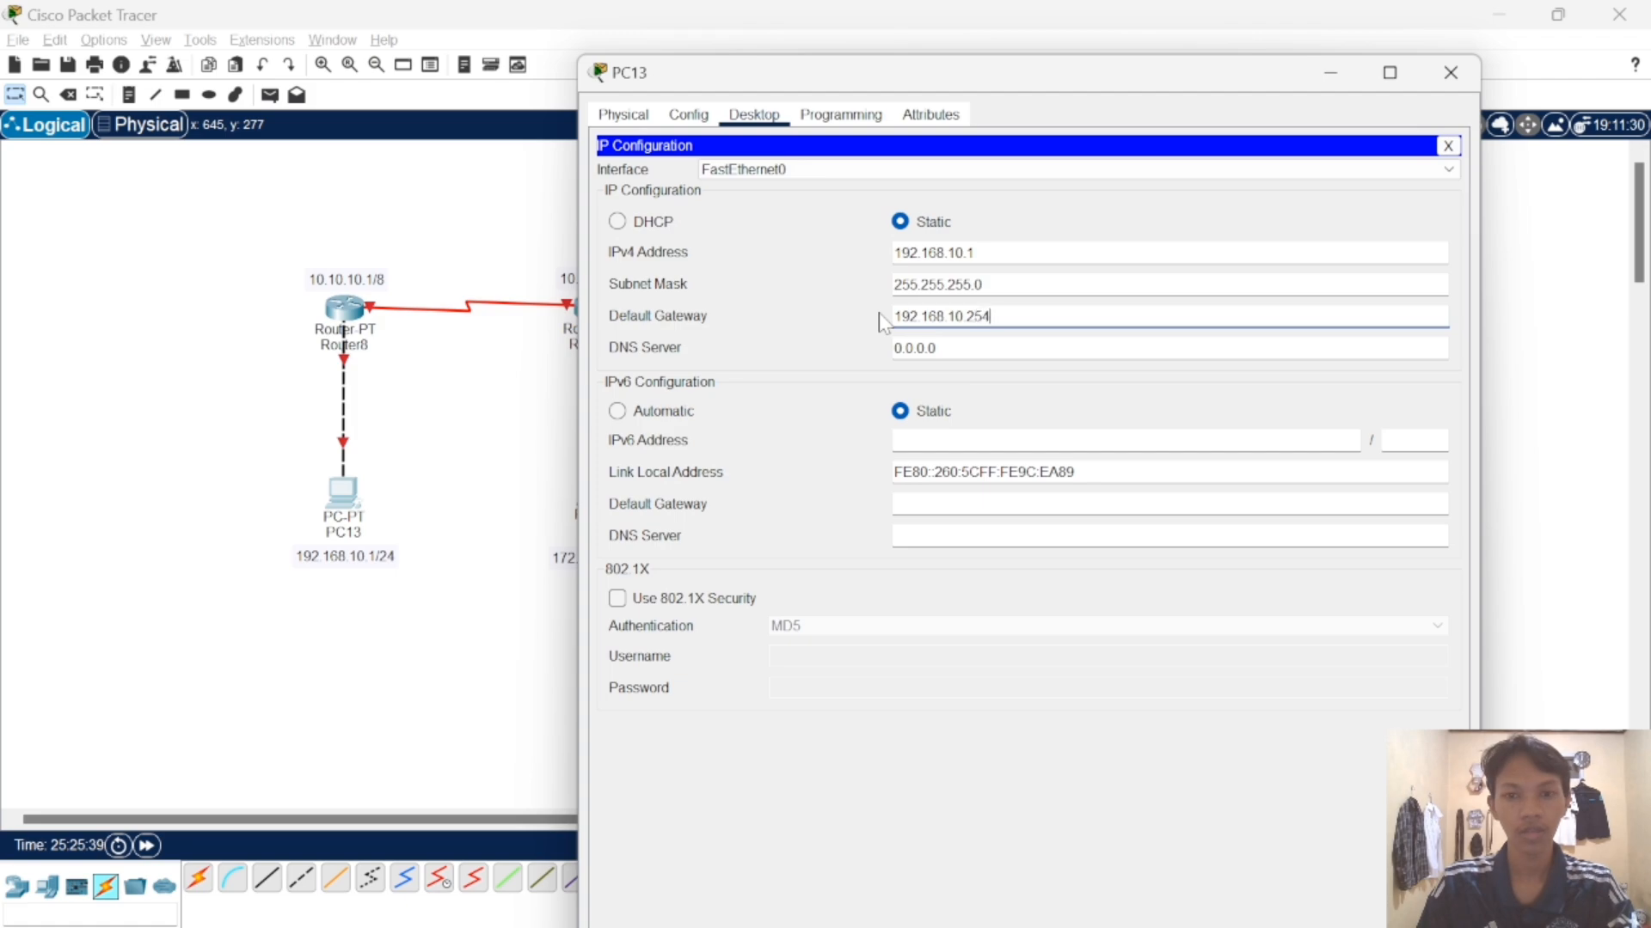
{"action": "left_click", "coordinate": [1450, 73]}
- Give PC14 the static IPv4 address 172.16.10.1 with subnet mask 255.255.0.0
{"action": "left_click", "coordinate": [591, 497]}
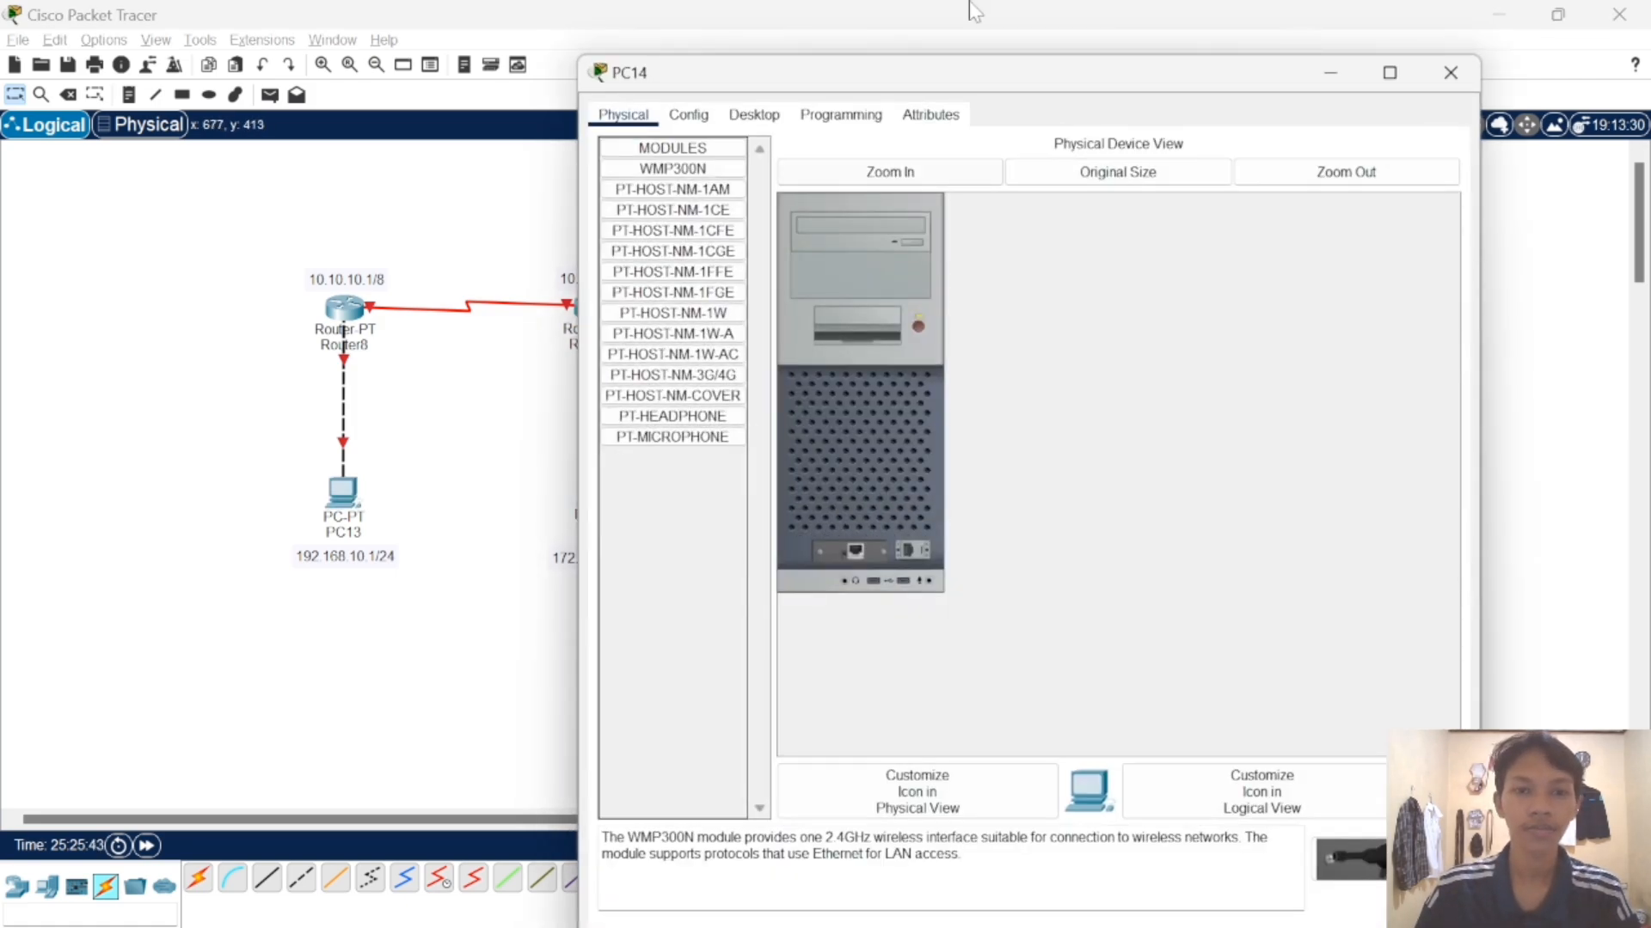
{"action": "left_click", "coordinate": [754, 114]}
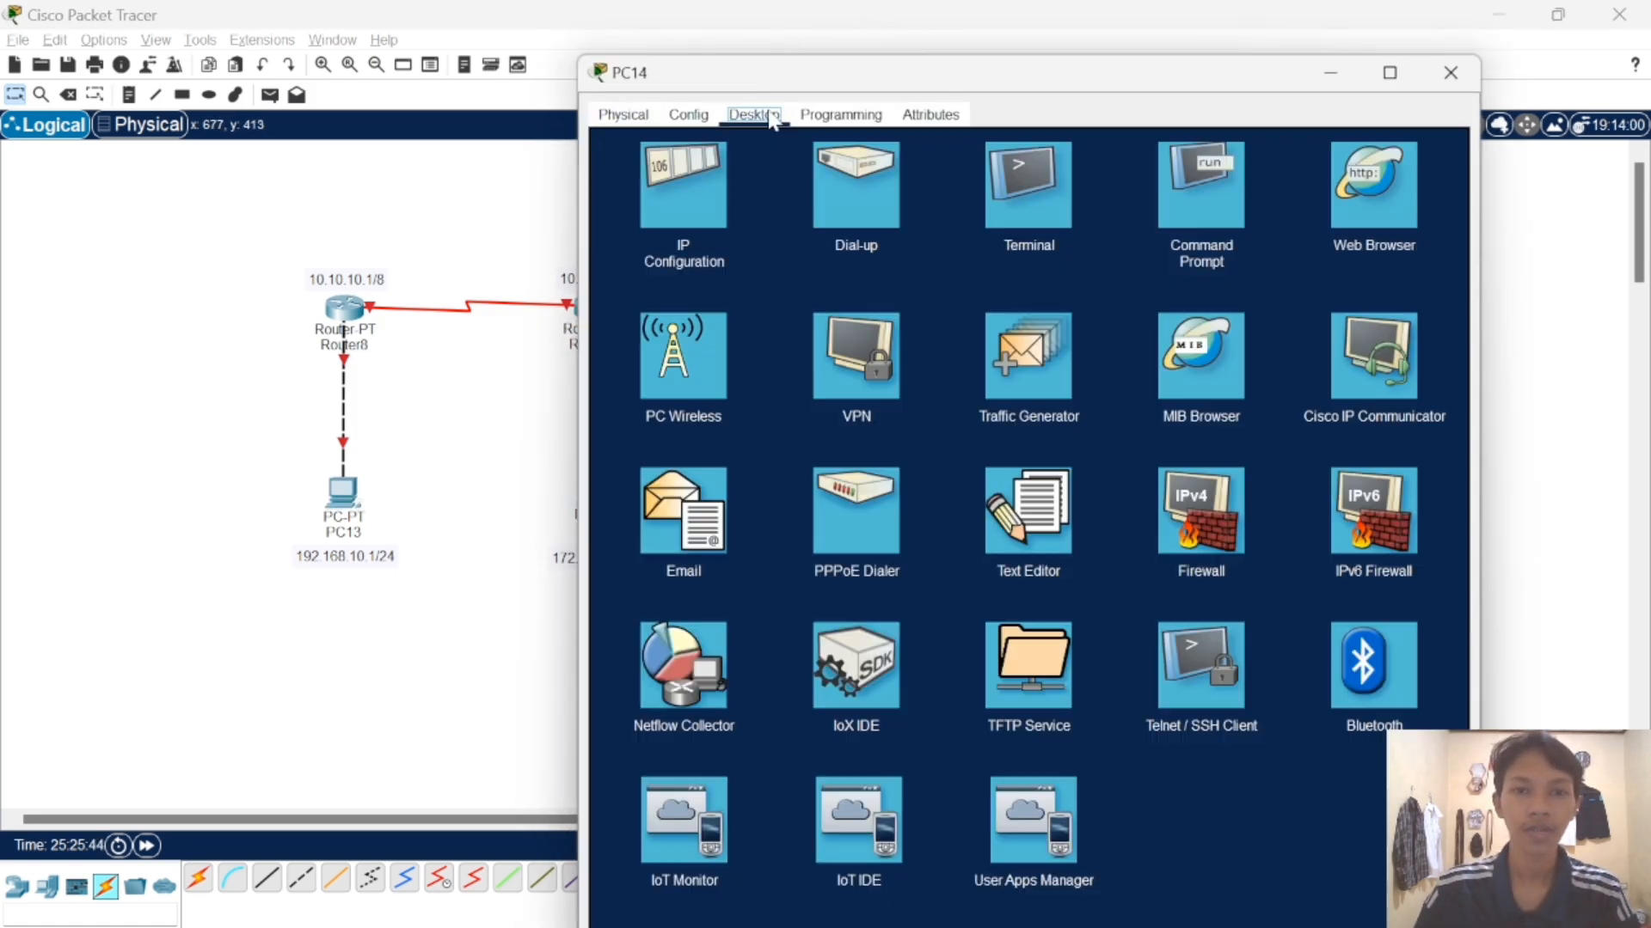
{"action": "left_click", "coordinate": [669, 177]}
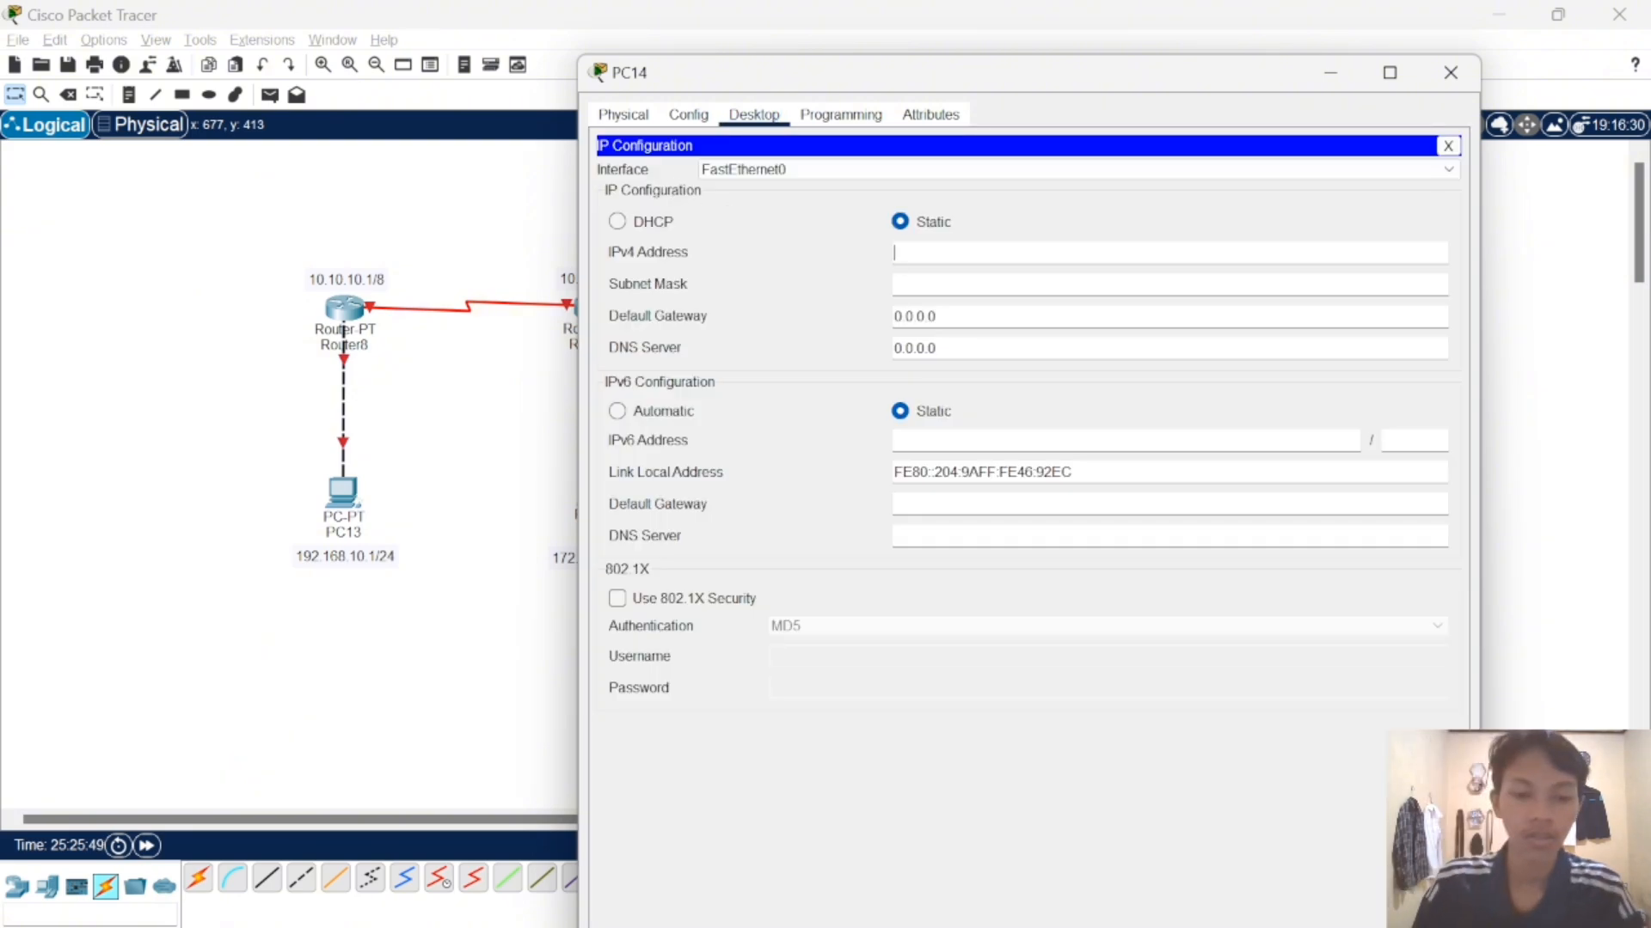
{"action": "type", "text": "172.16.10"}
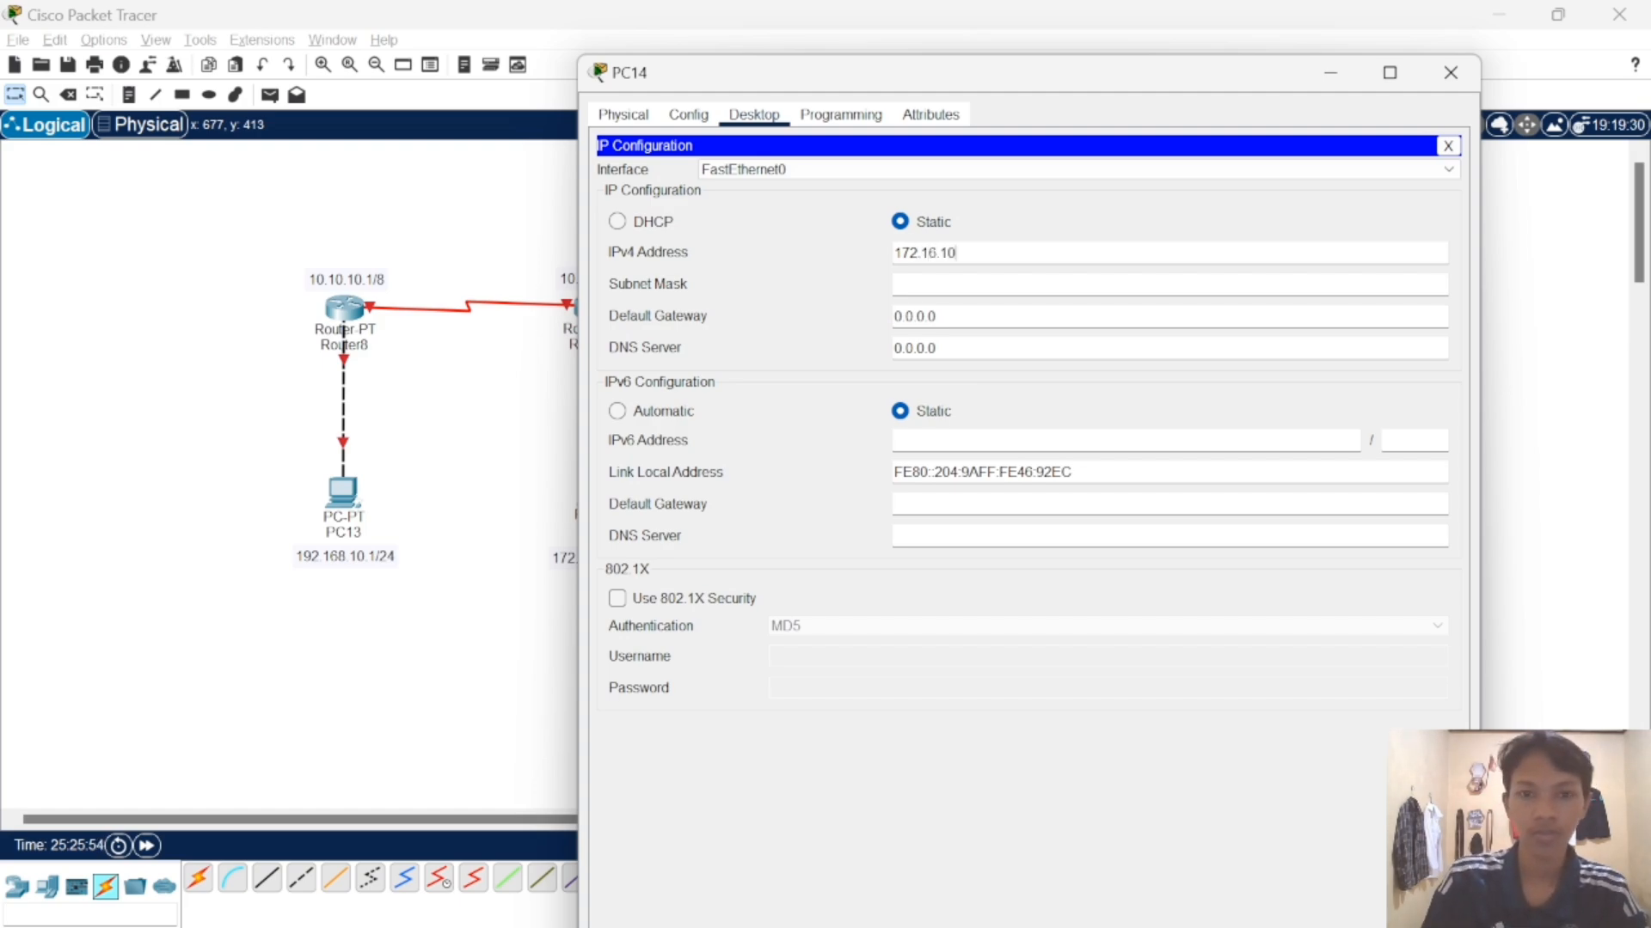
{"action": "type", "text": "."}
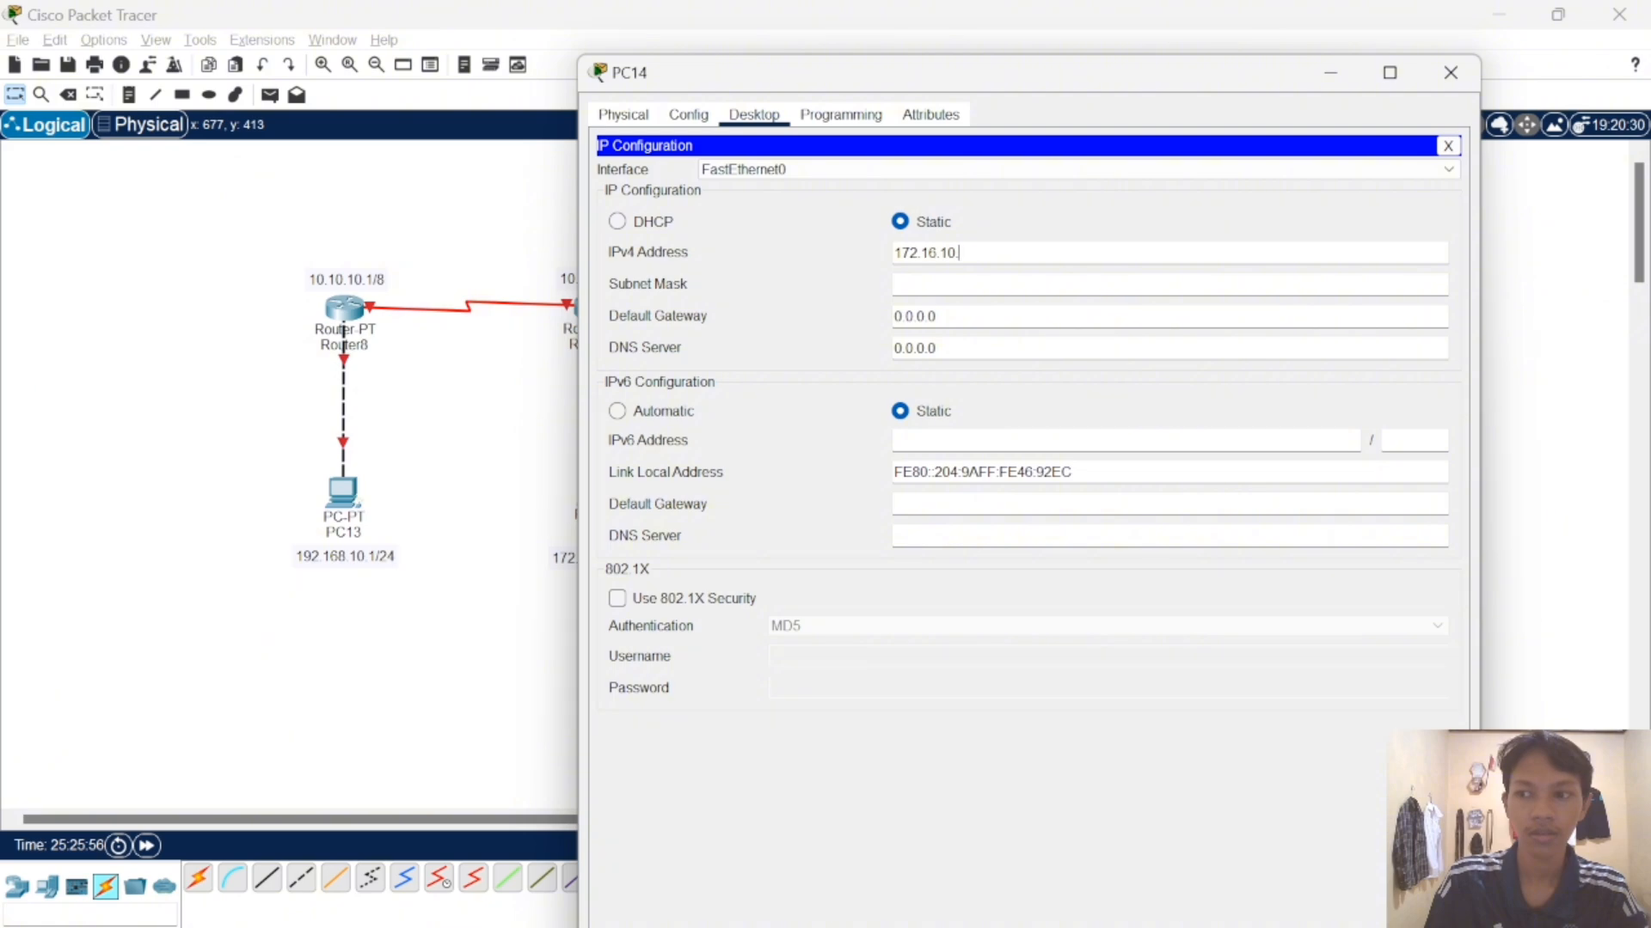
{"action": "type", "text": "1"}
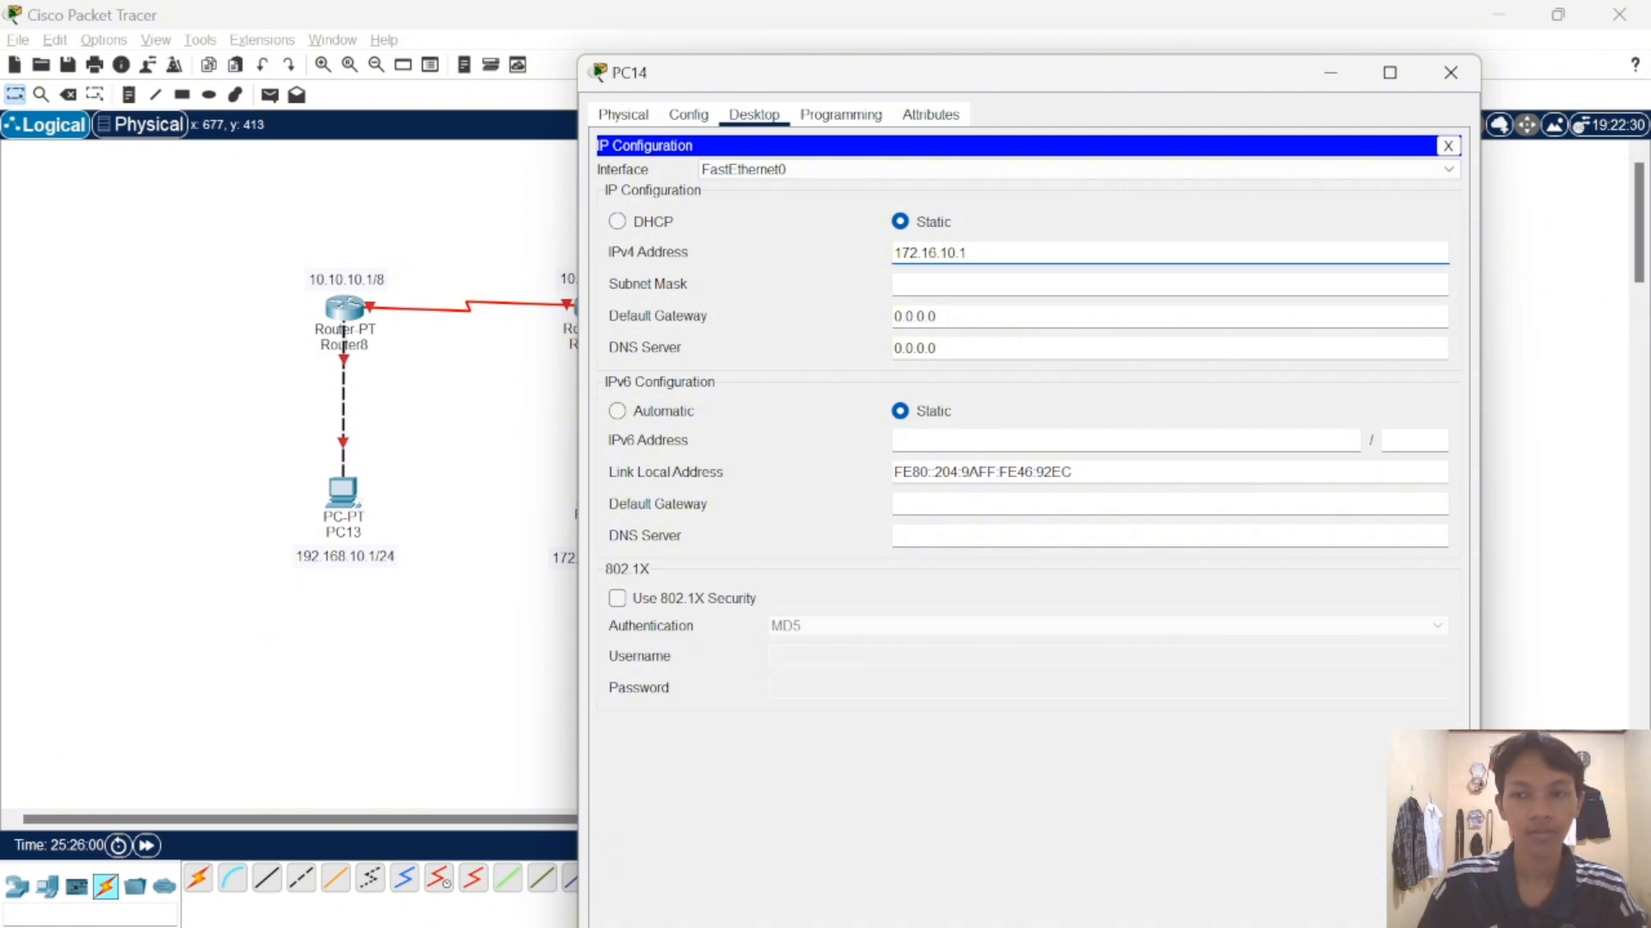
{"action": "left_click", "coordinate": [928, 284]}
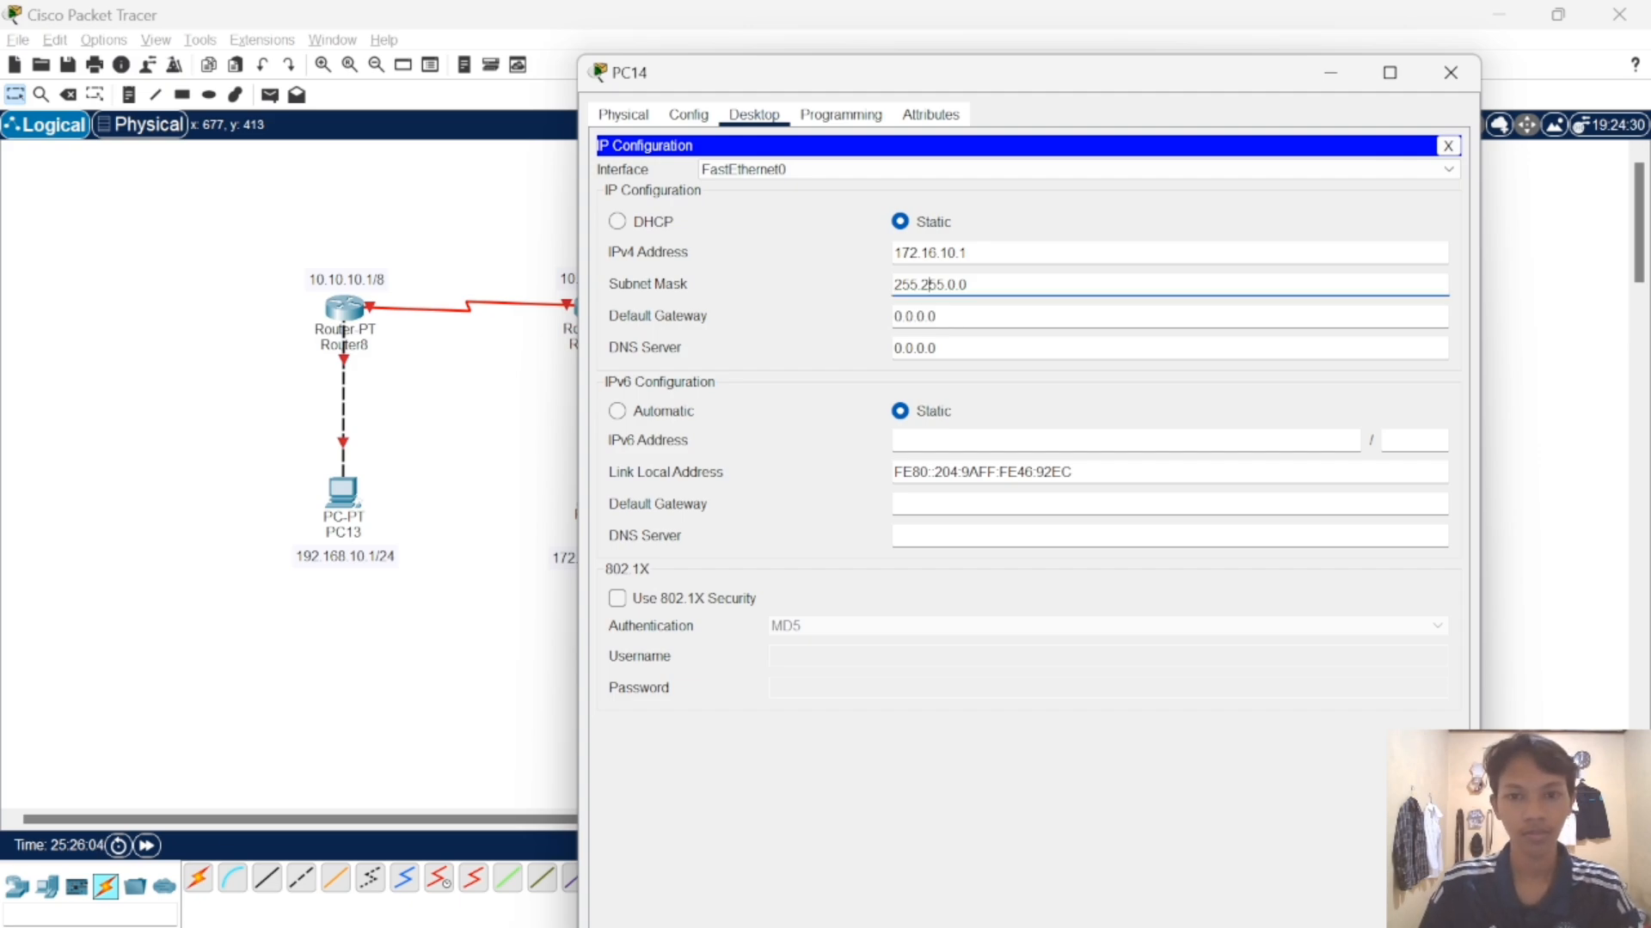
- Set PC14's default gateway to 172.16.10.254 and close its configuration window
{"action": "key", "text": "Tab"}
{"action": "type", "text": "172."}
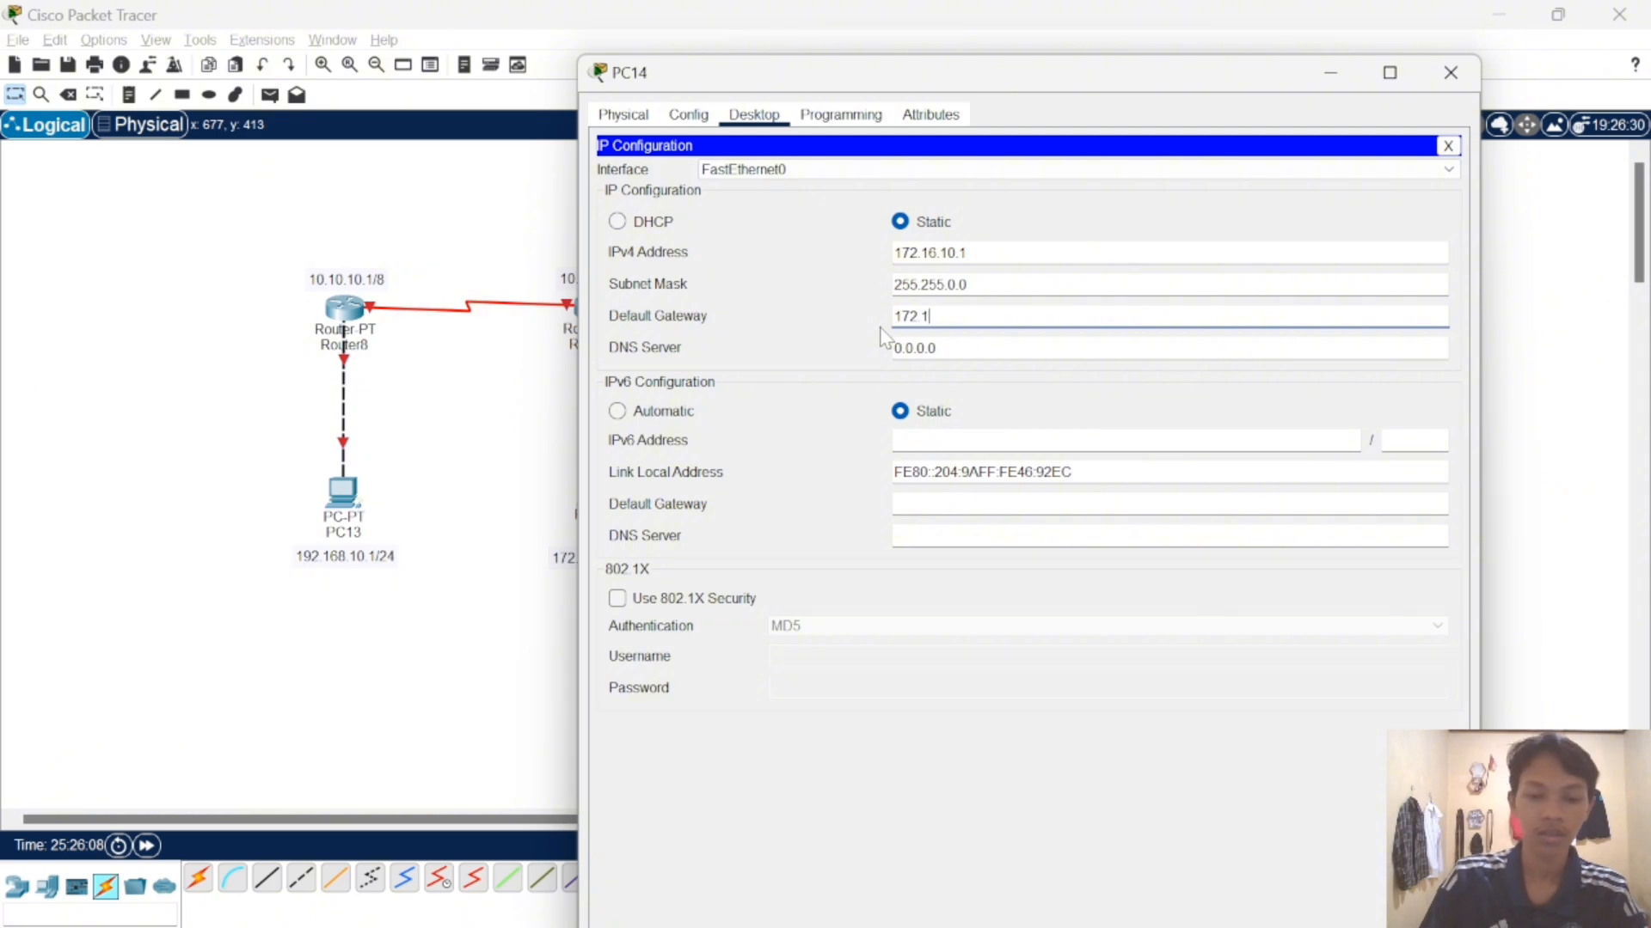
{"action": "type", "text": "16.10"}
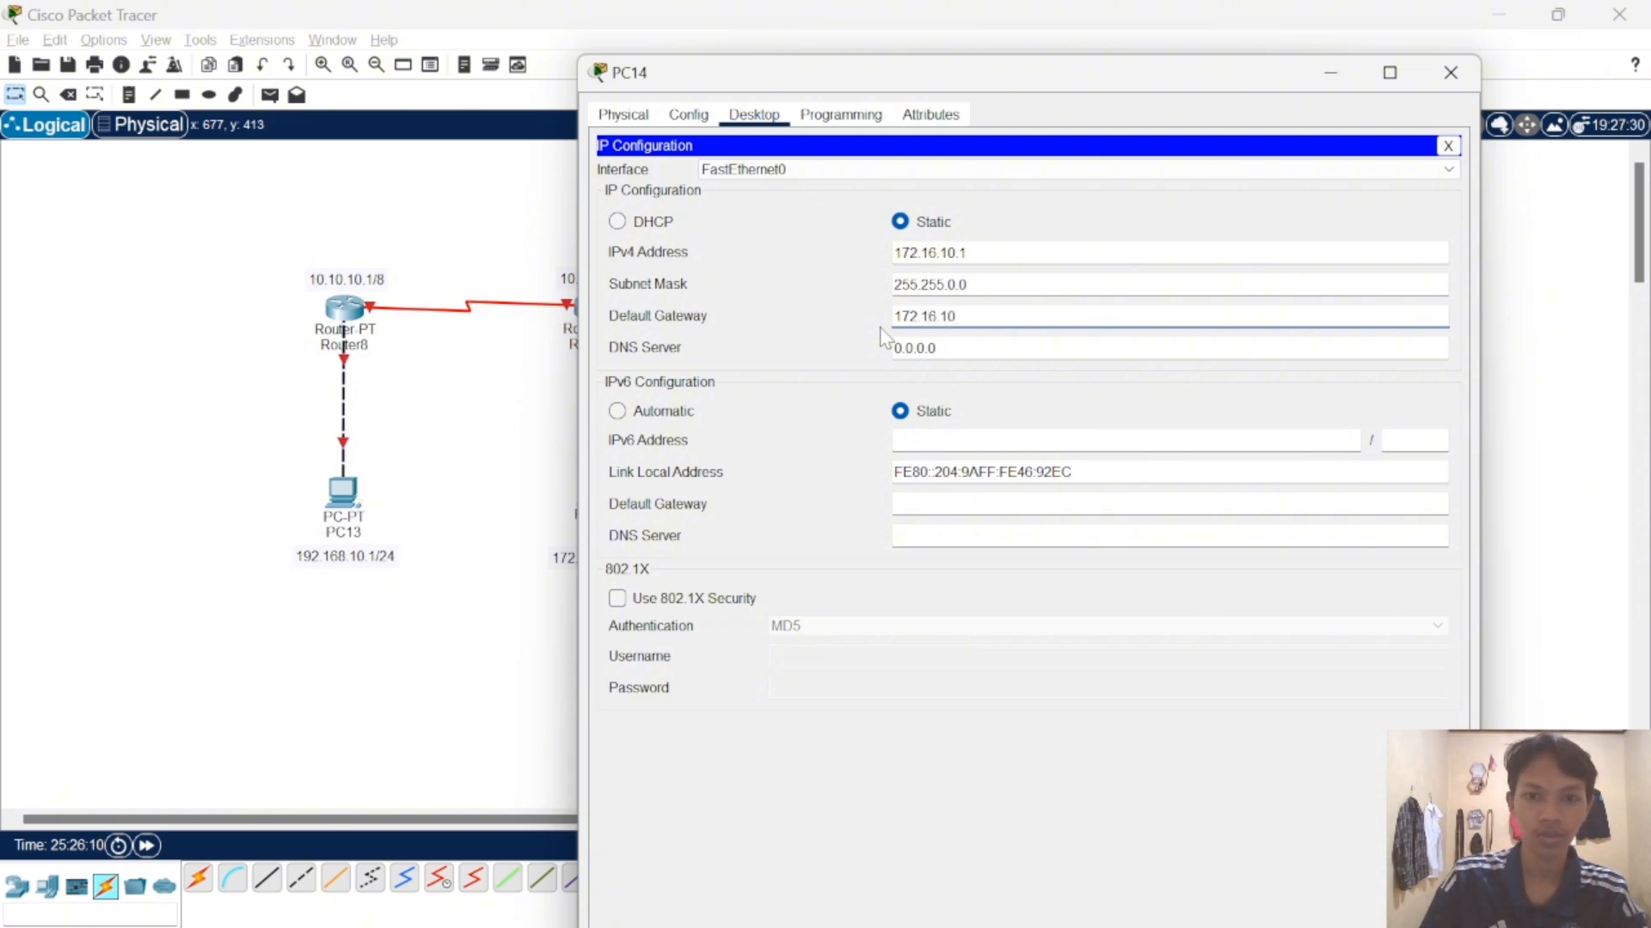
{"action": "type", "text": ".254"}
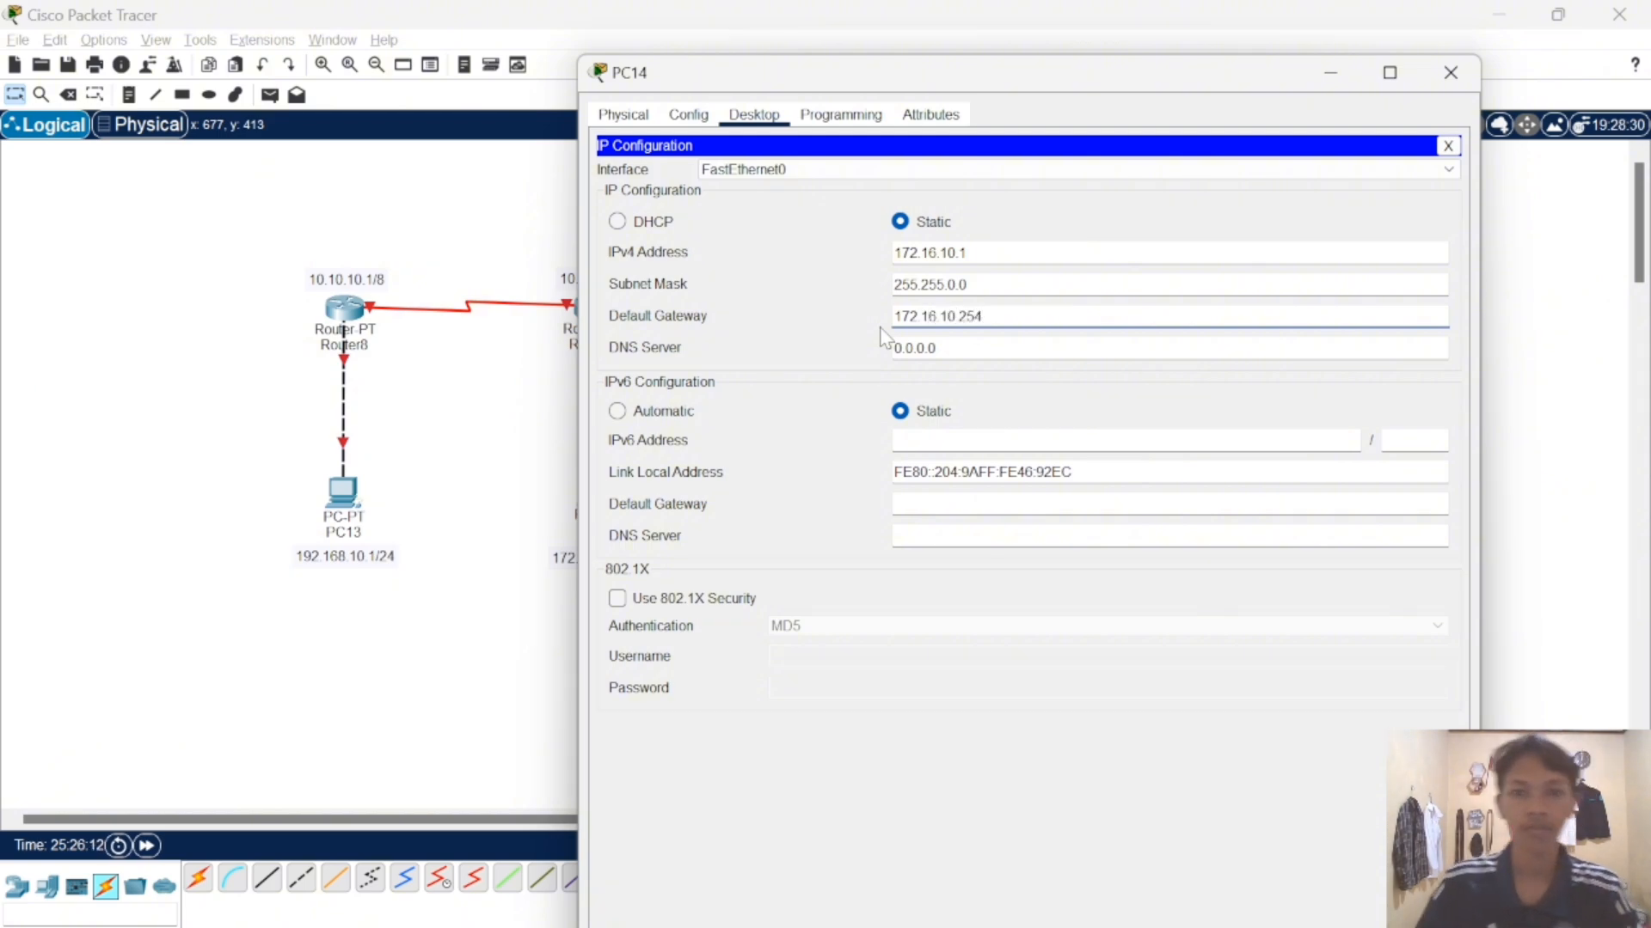
{"action": "left_click", "coordinate": [1450, 72]}
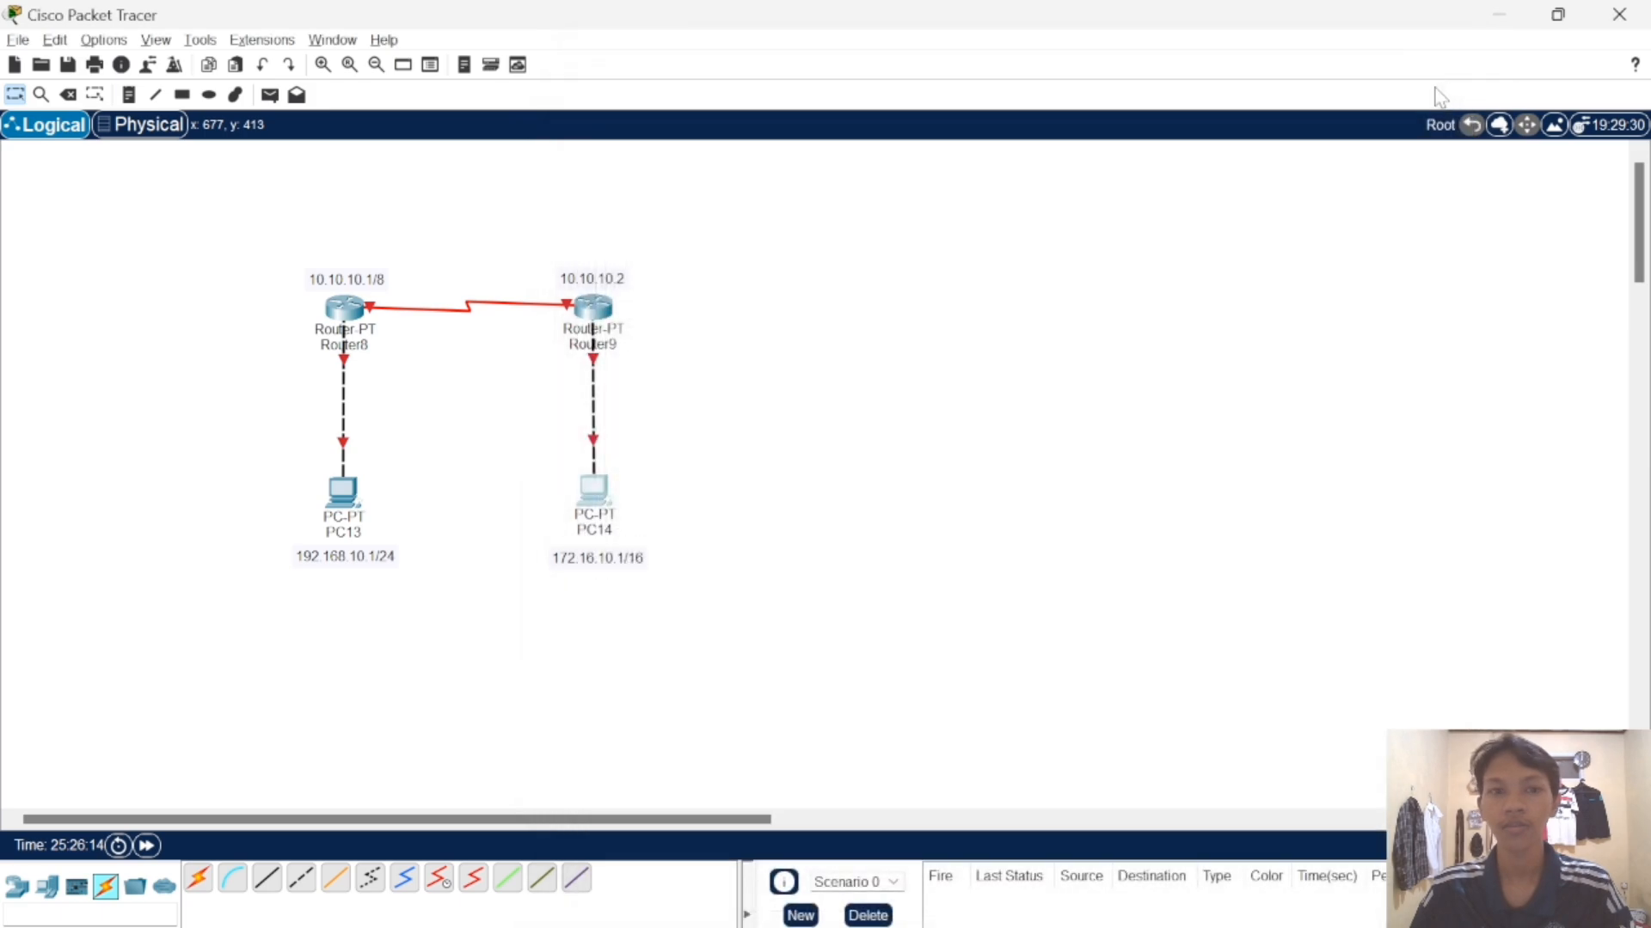
- Give Router8's FastEthernet0/0 the address 192.168.10.254 with mask 255.255.255.0, turn the port on and close the router's window
{"action": "left_click", "coordinate": [353, 318]}
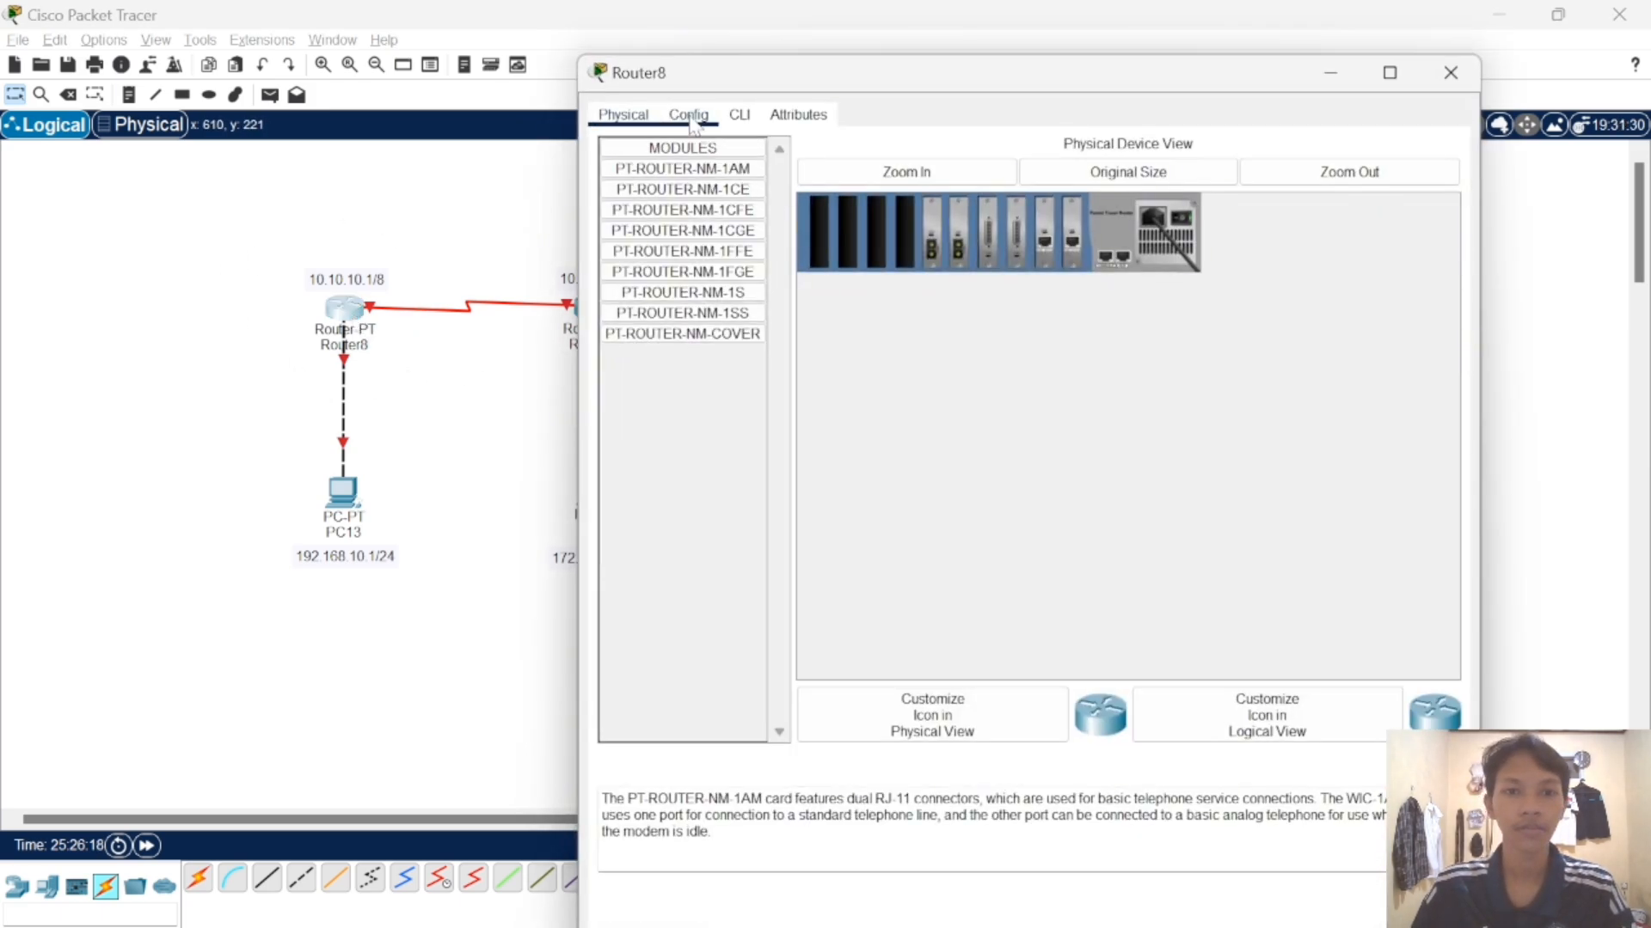
{"action": "left_click", "coordinate": [690, 116]}
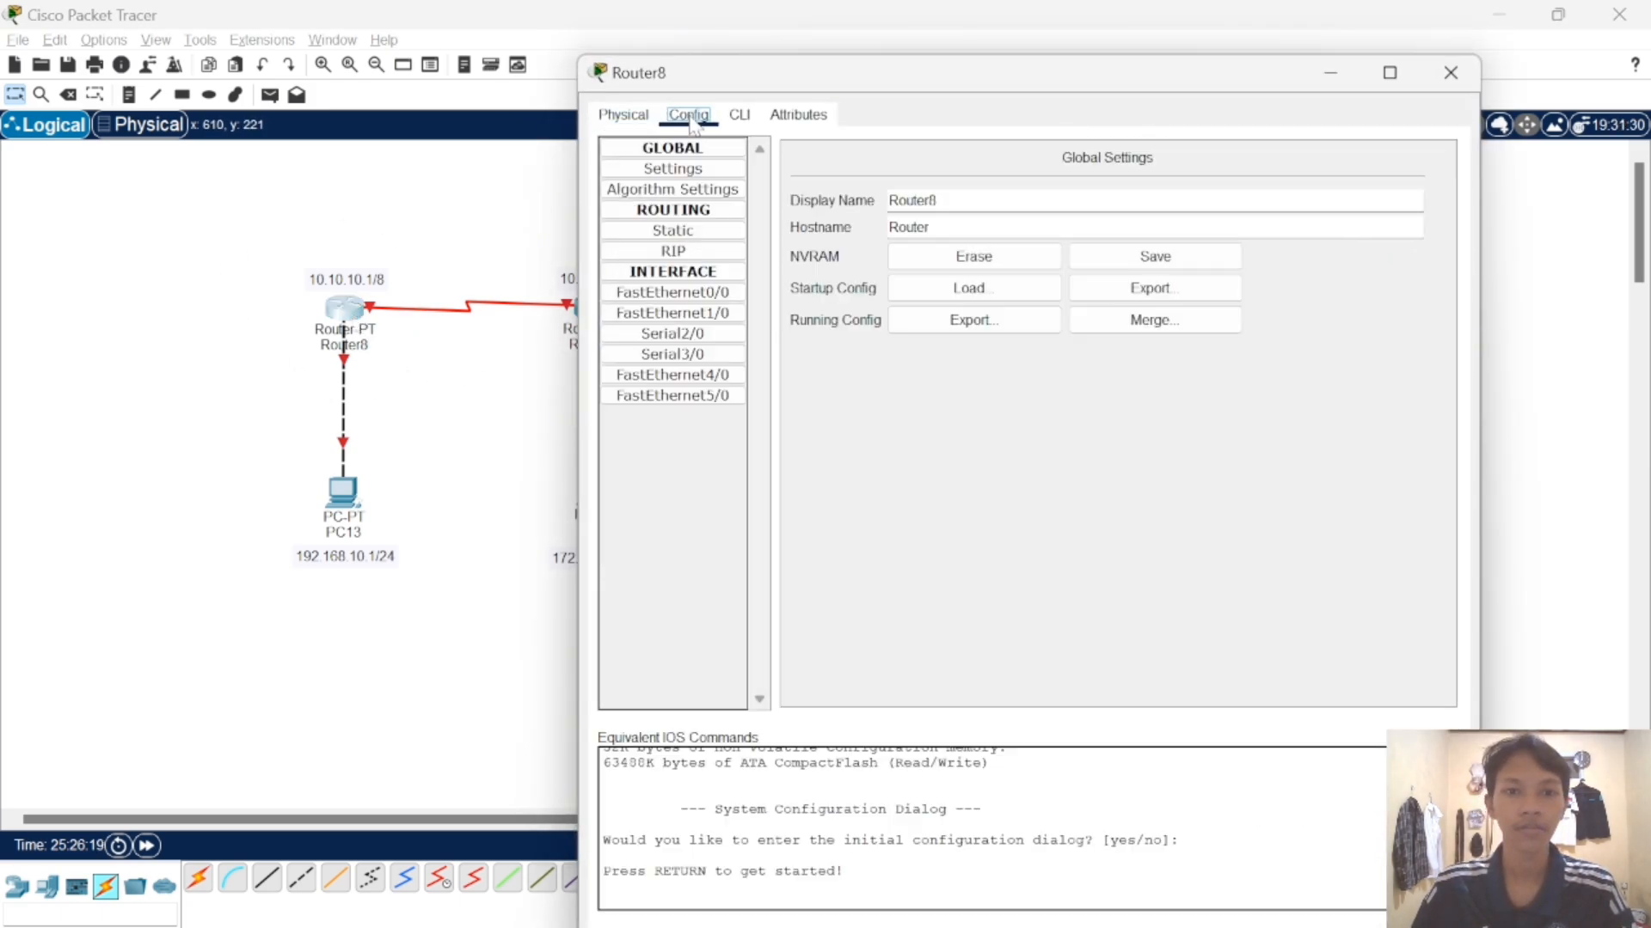
{"action": "left_click", "coordinate": [712, 294]}
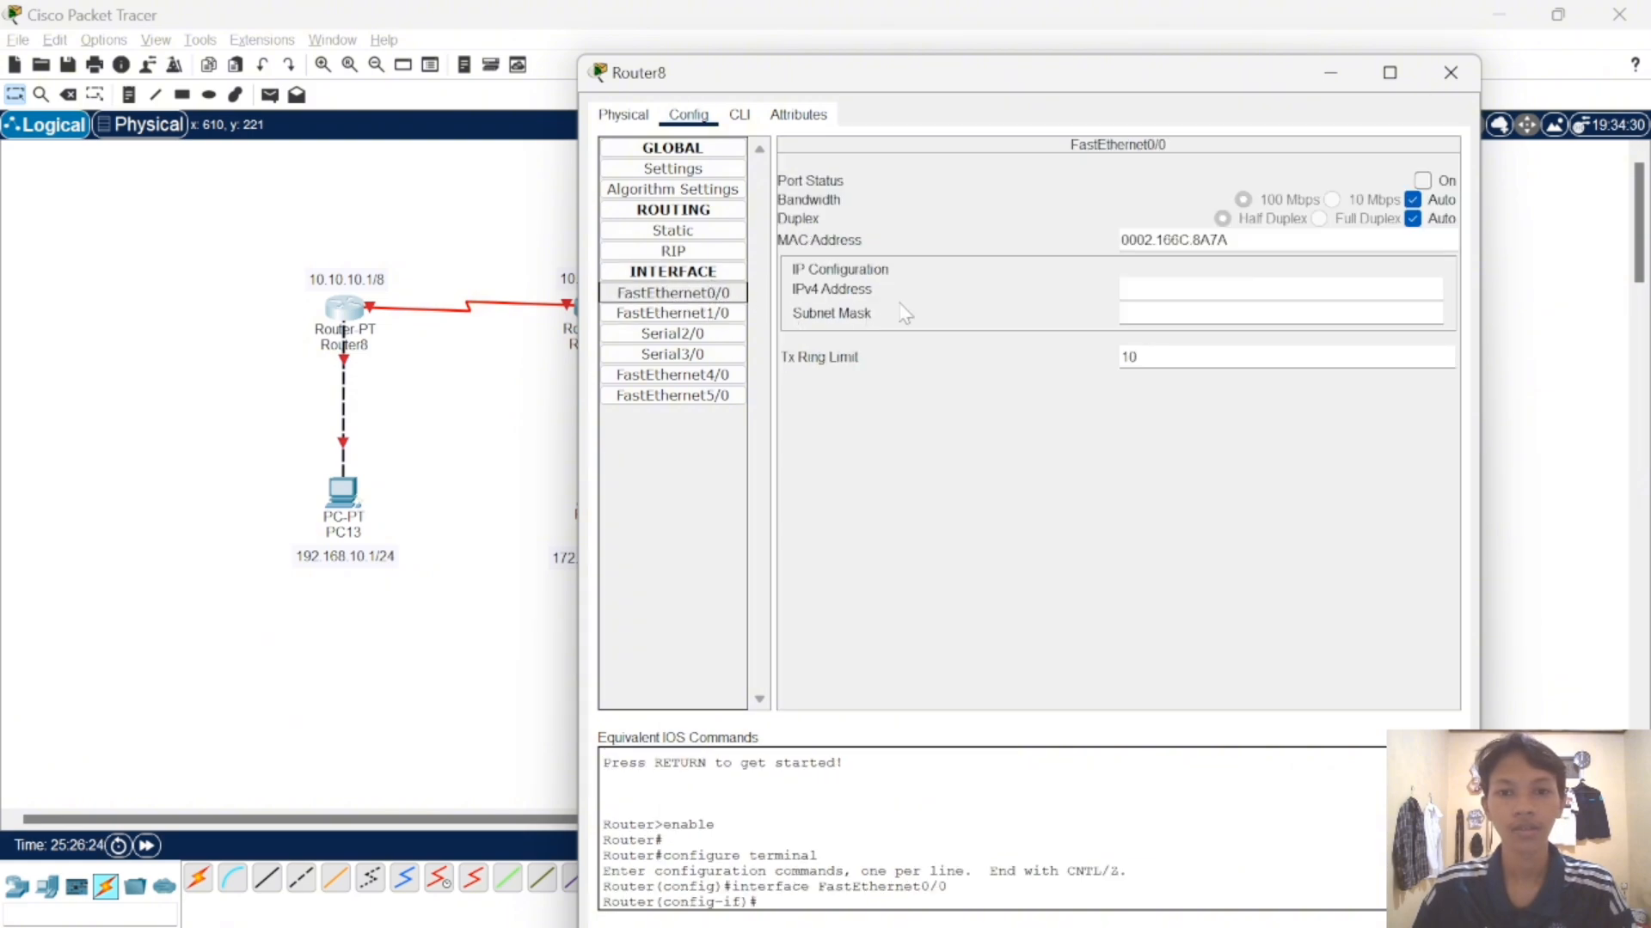
{"action": "left_click", "coordinate": [1121, 288]}
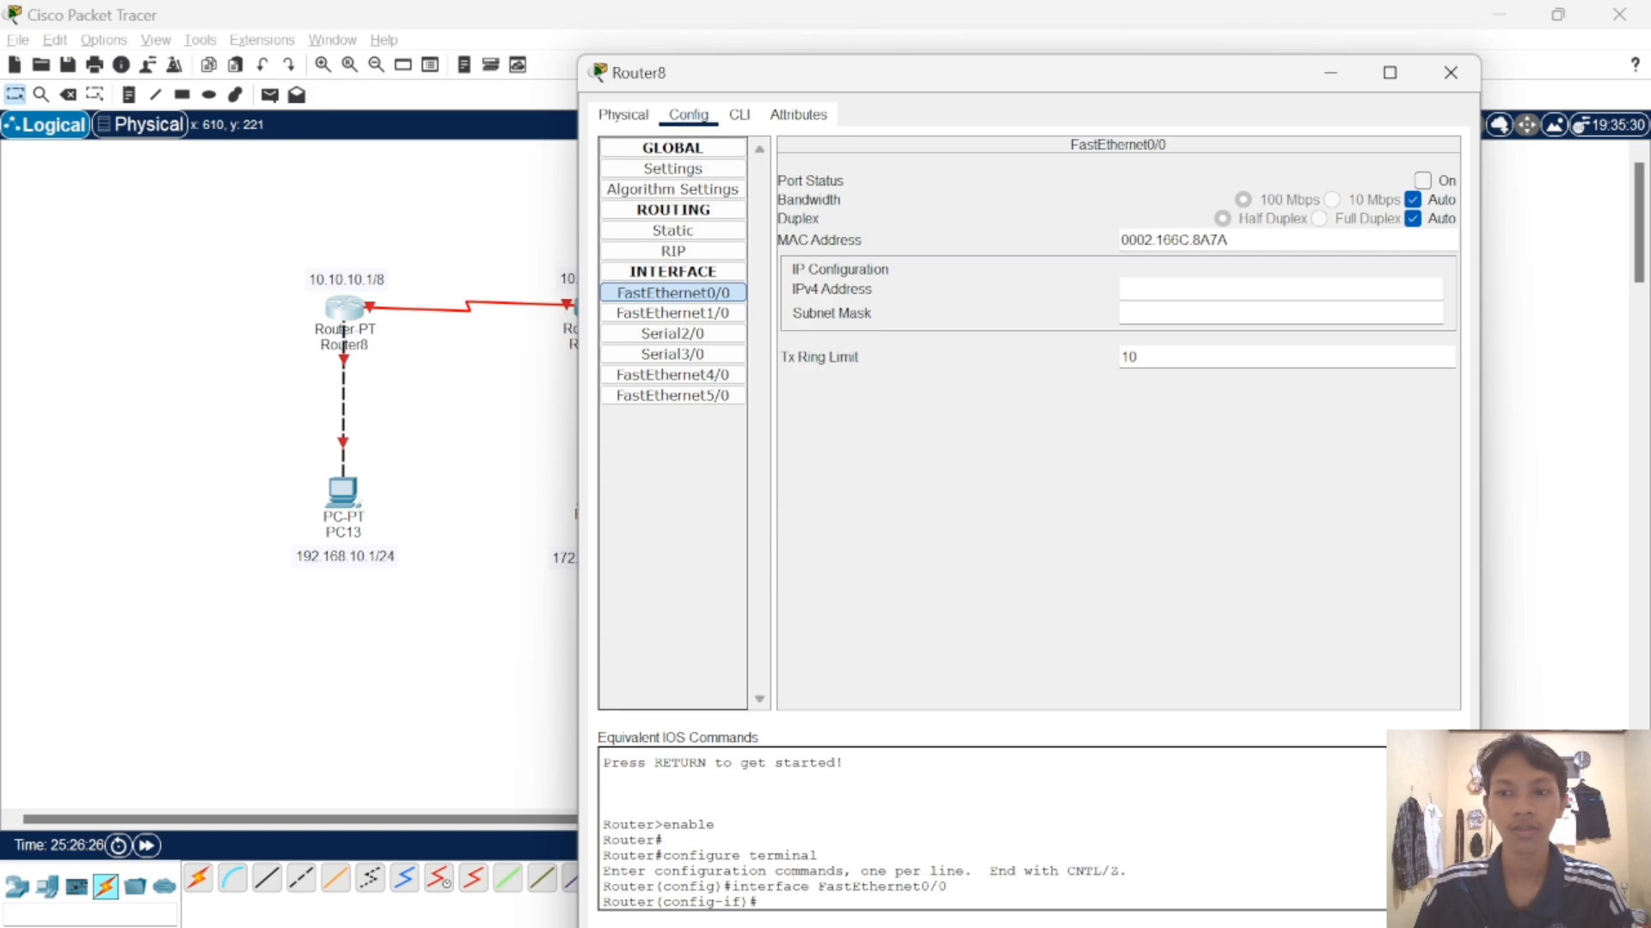
{"action": "type", "text": "2"}
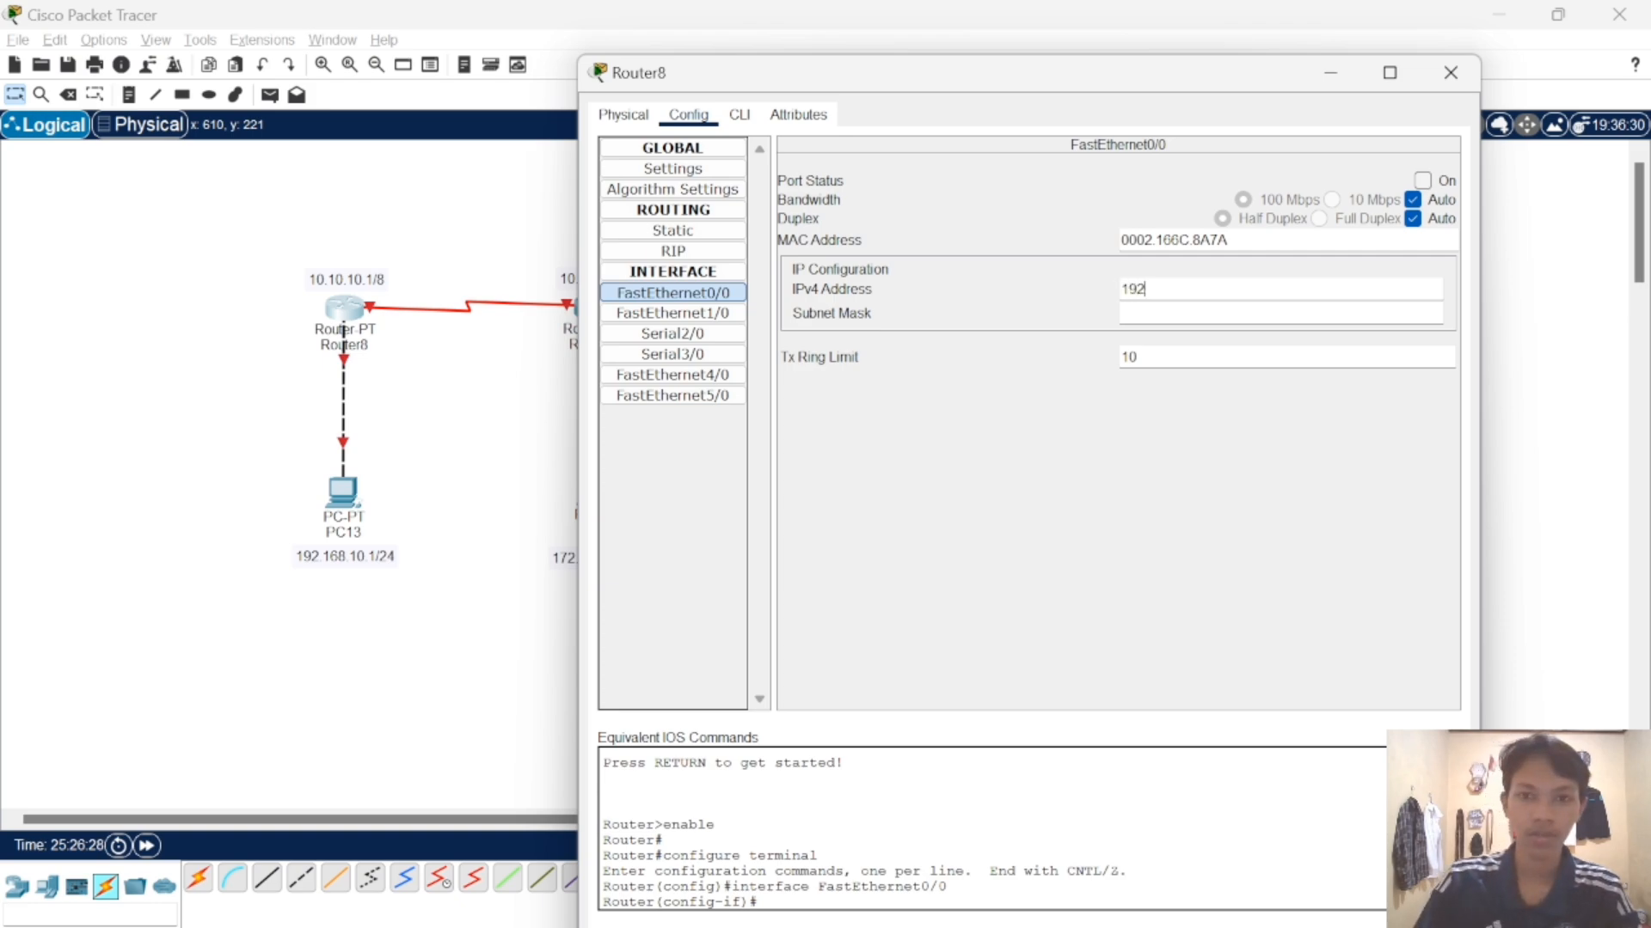
{"action": "type", "text": ".16"}
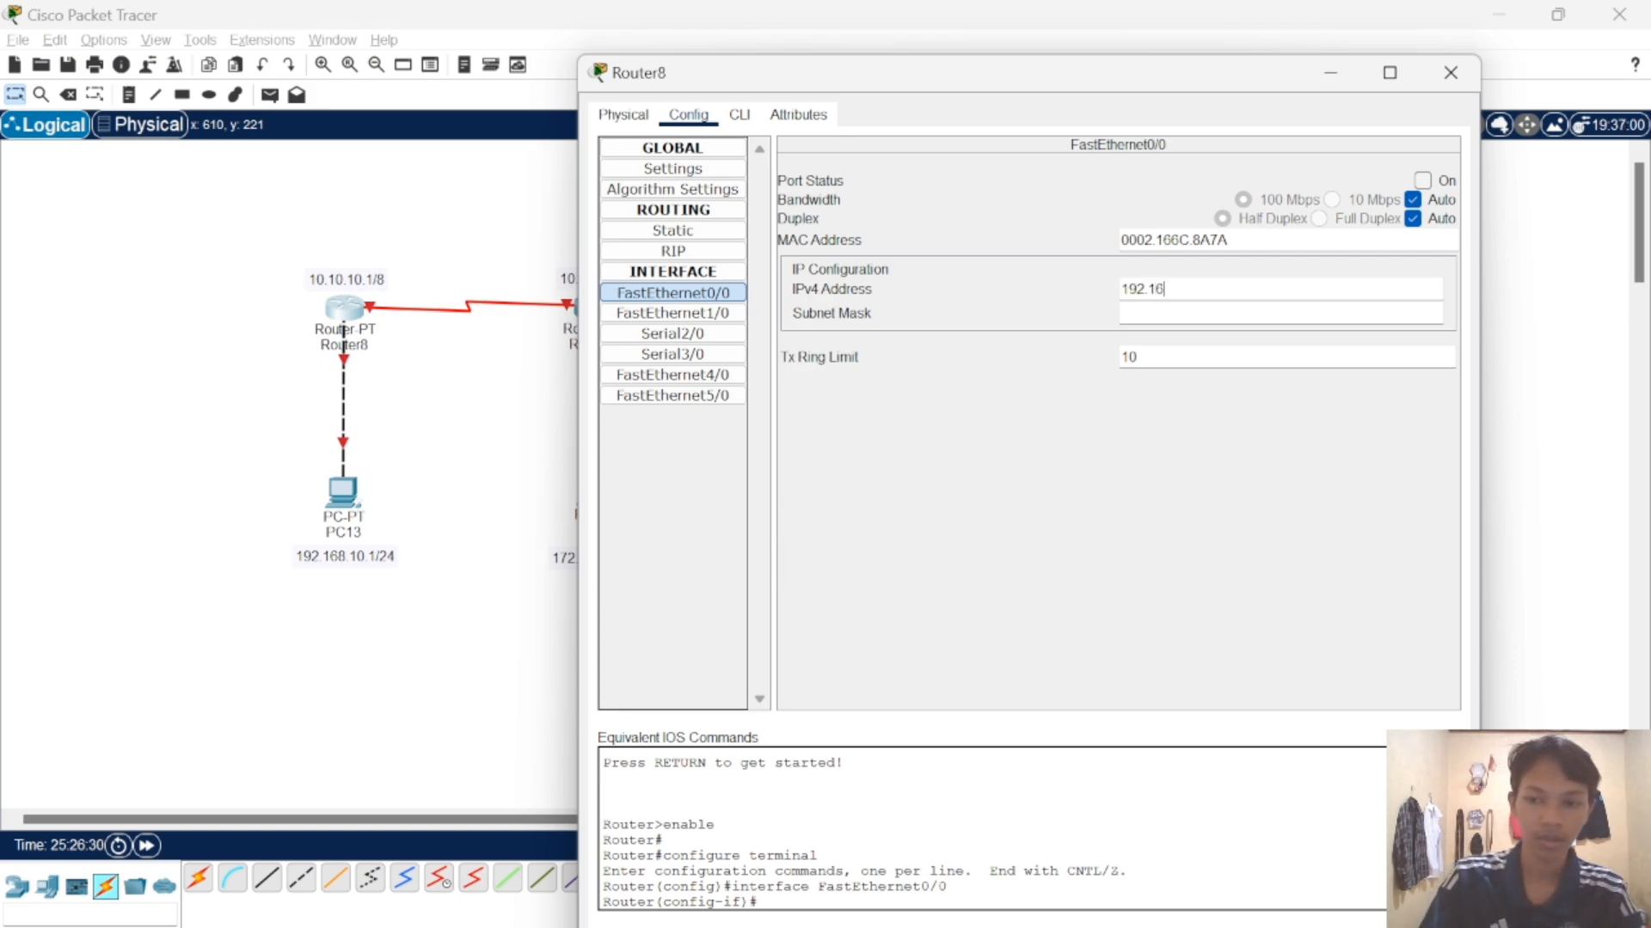
{"action": "type", "text": "8"}
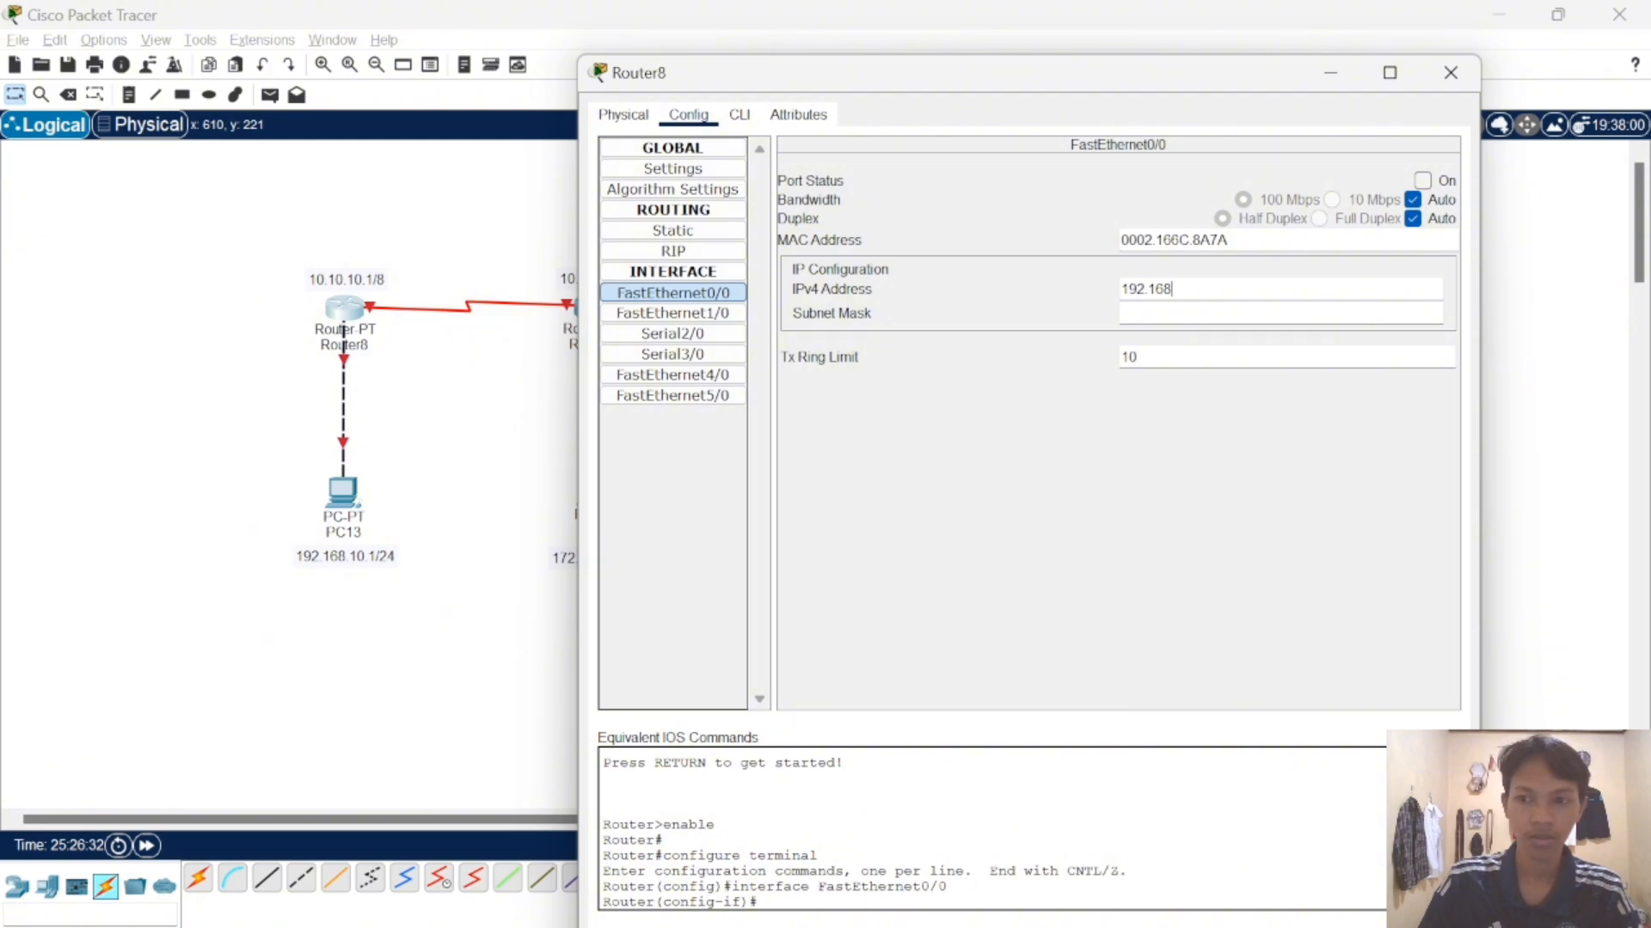
{"action": "type", "text": ".10"}
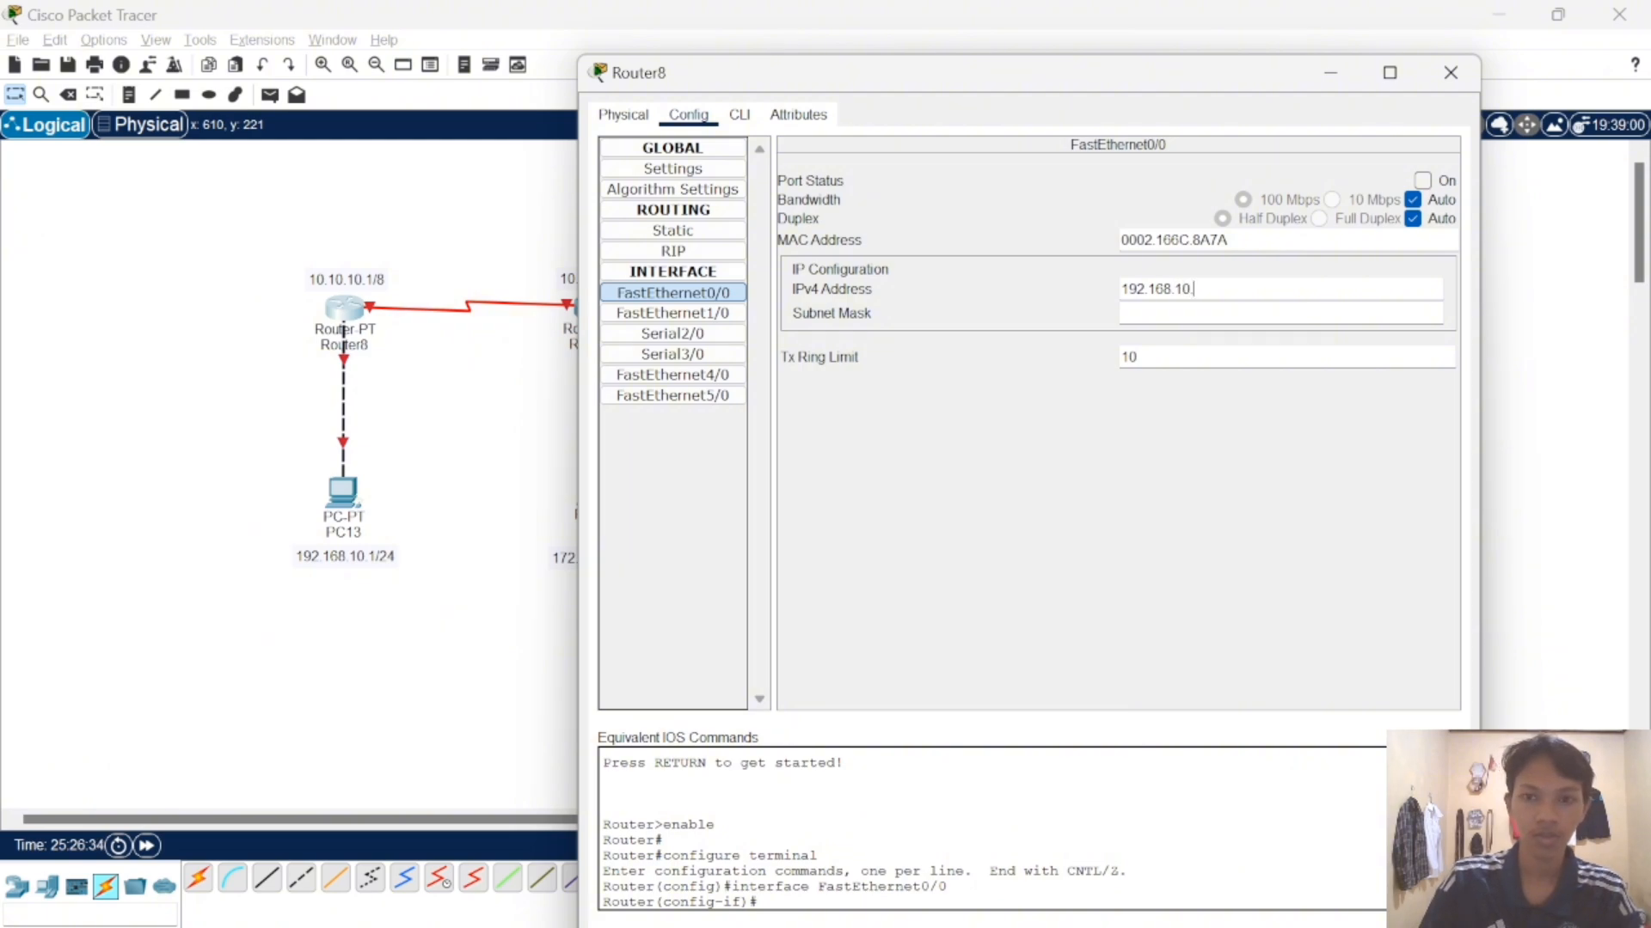
{"action": "type", "text": ".254"}
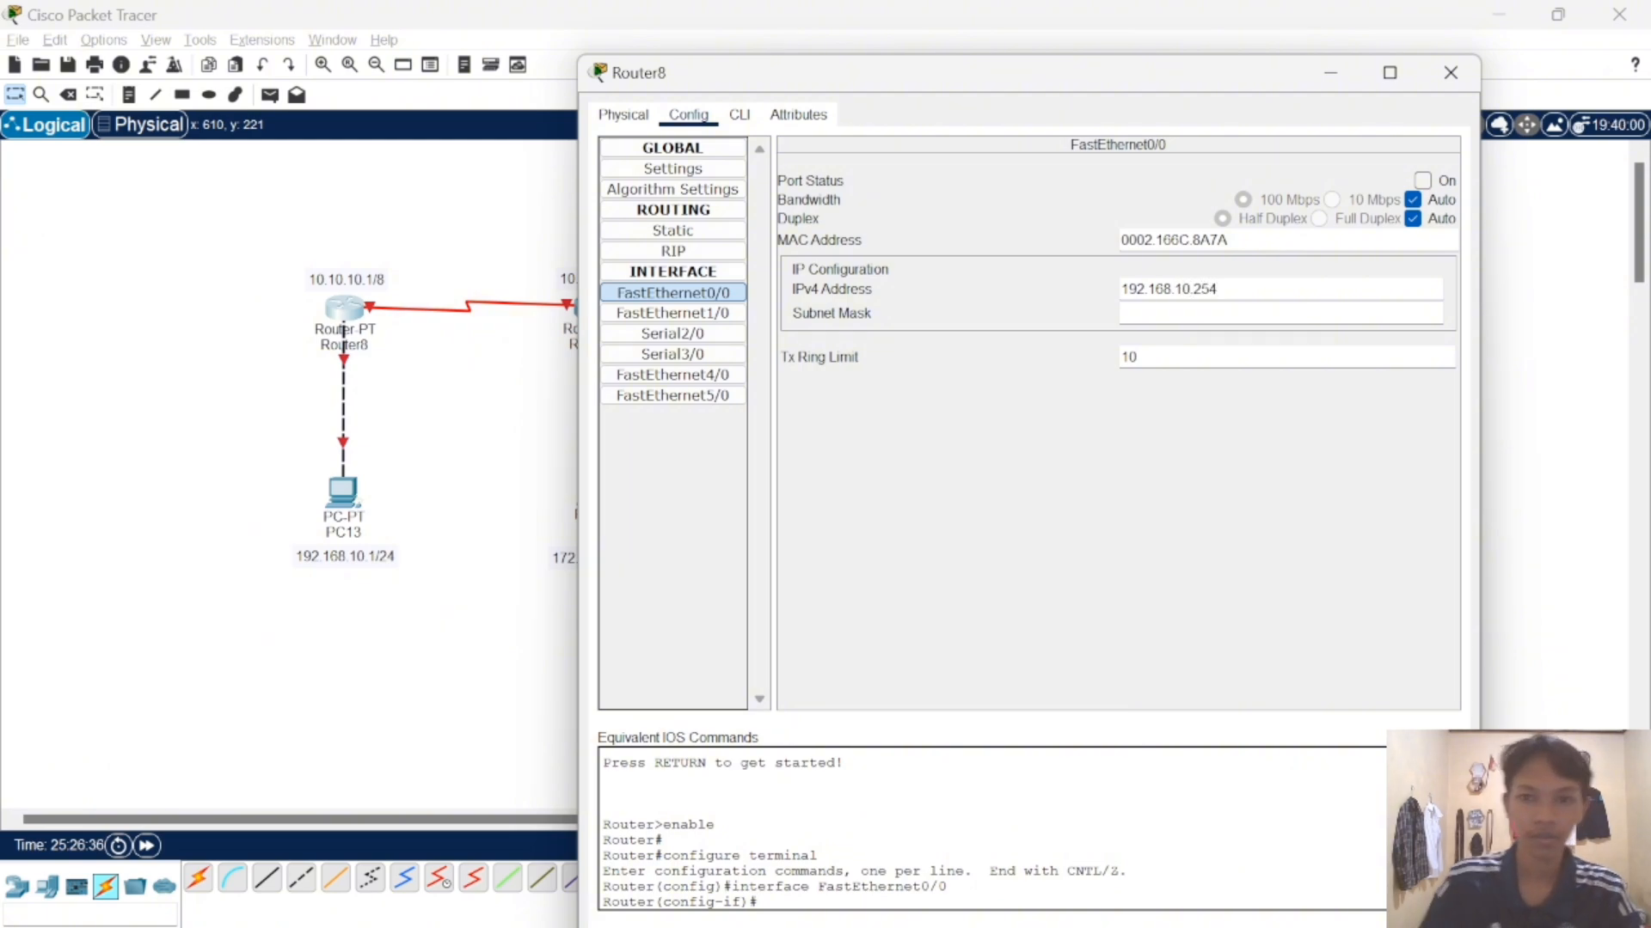
{"action": "left_click", "coordinate": [1144, 313]}
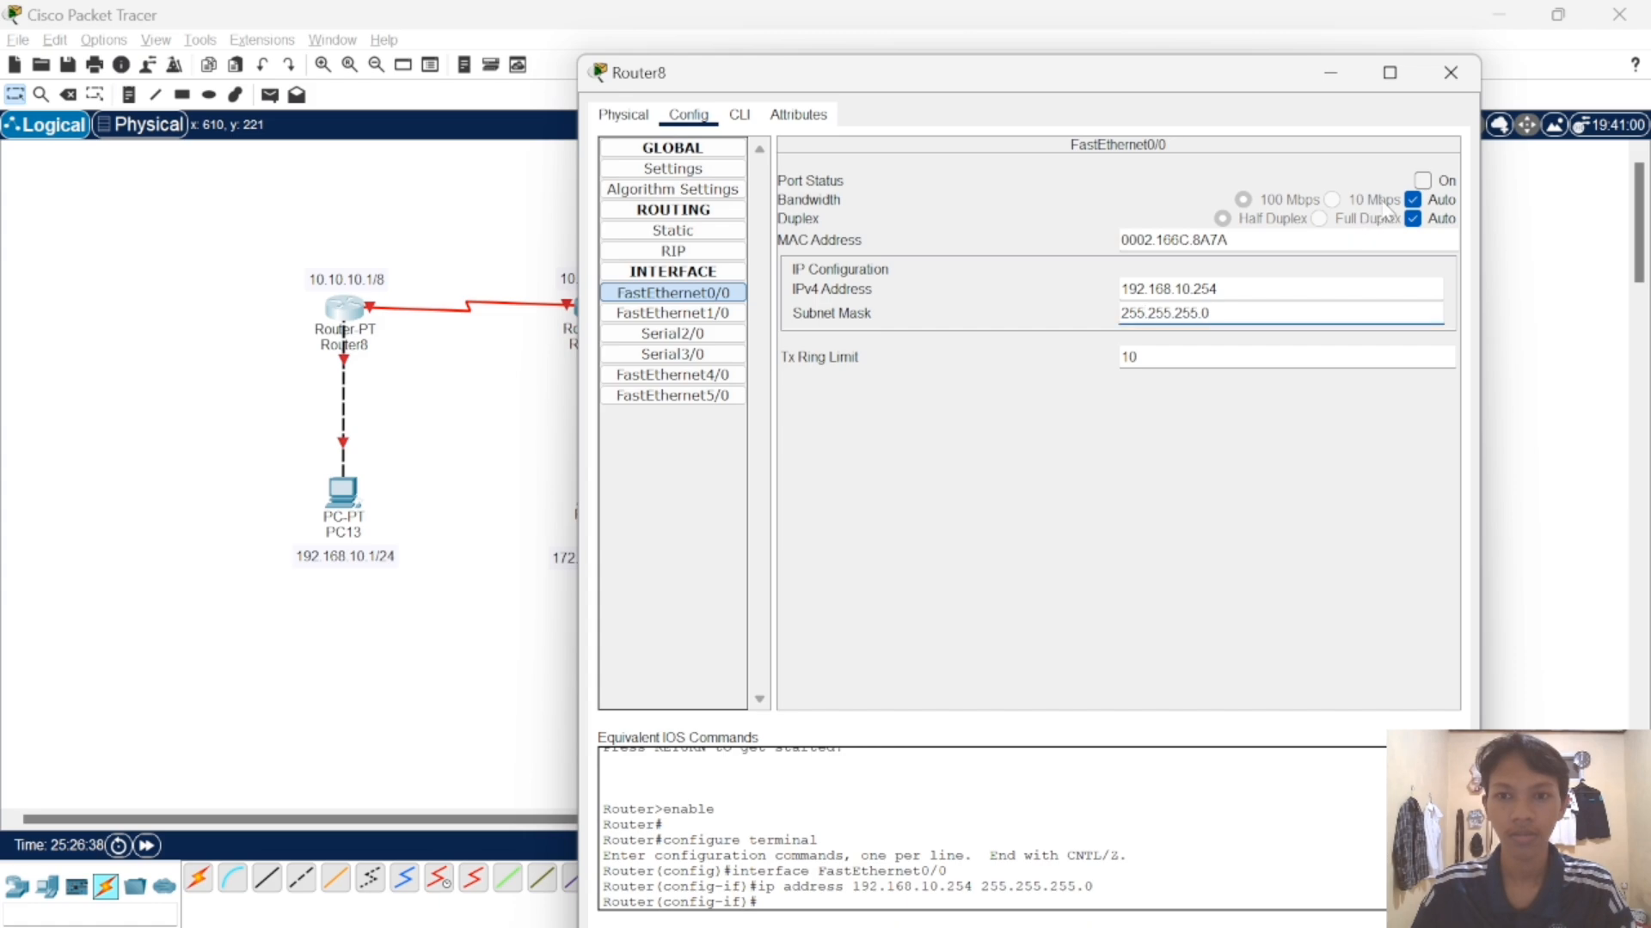
{"action": "left_click", "coordinate": [1422, 182]}
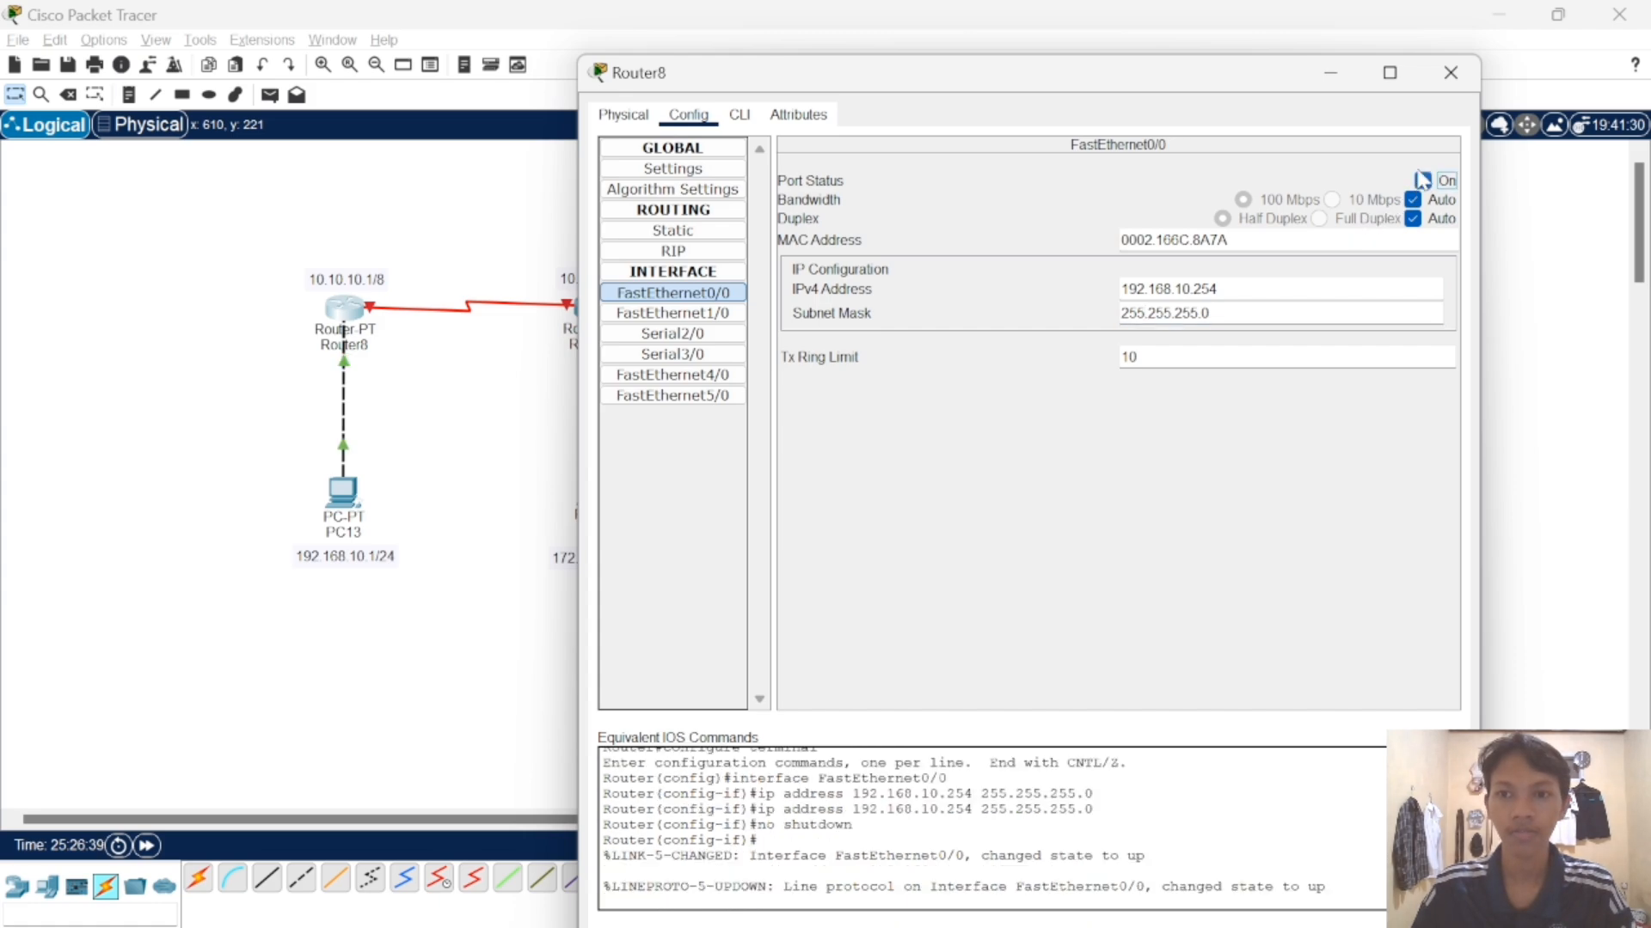
{"action": "left_click", "coordinate": [1459, 80]}
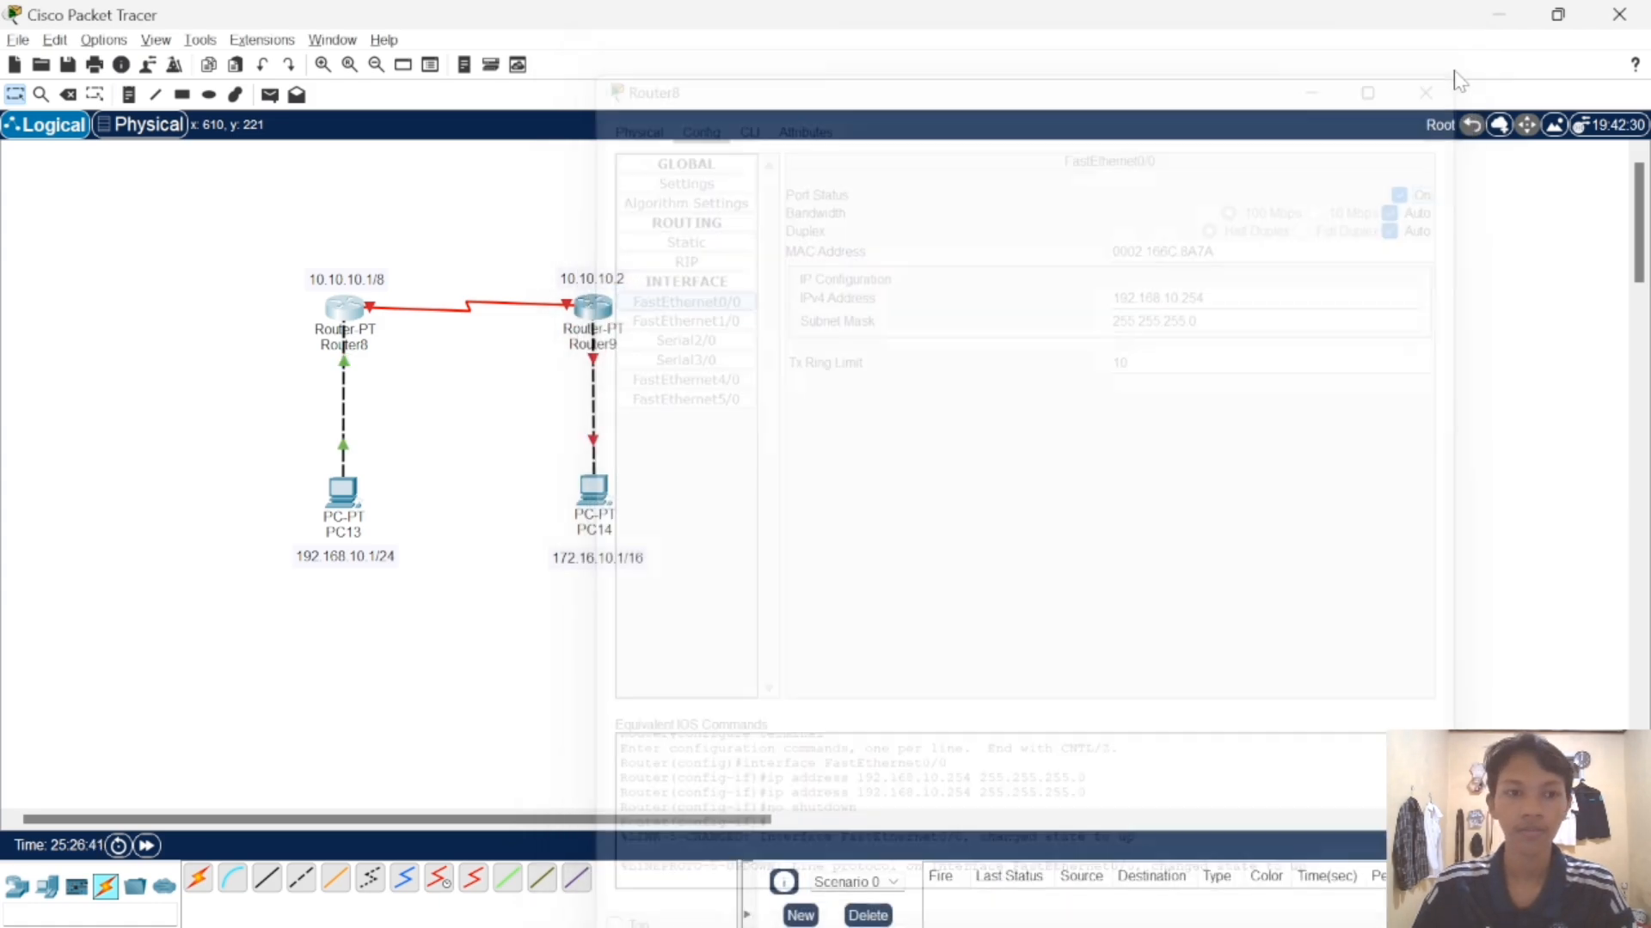
- Give Router9's FastEthernet0/0 the address 172.16.10.254 with mask 255.255.0.0, turn the port on and close the router's window
{"action": "left_click", "coordinate": [599, 308]}
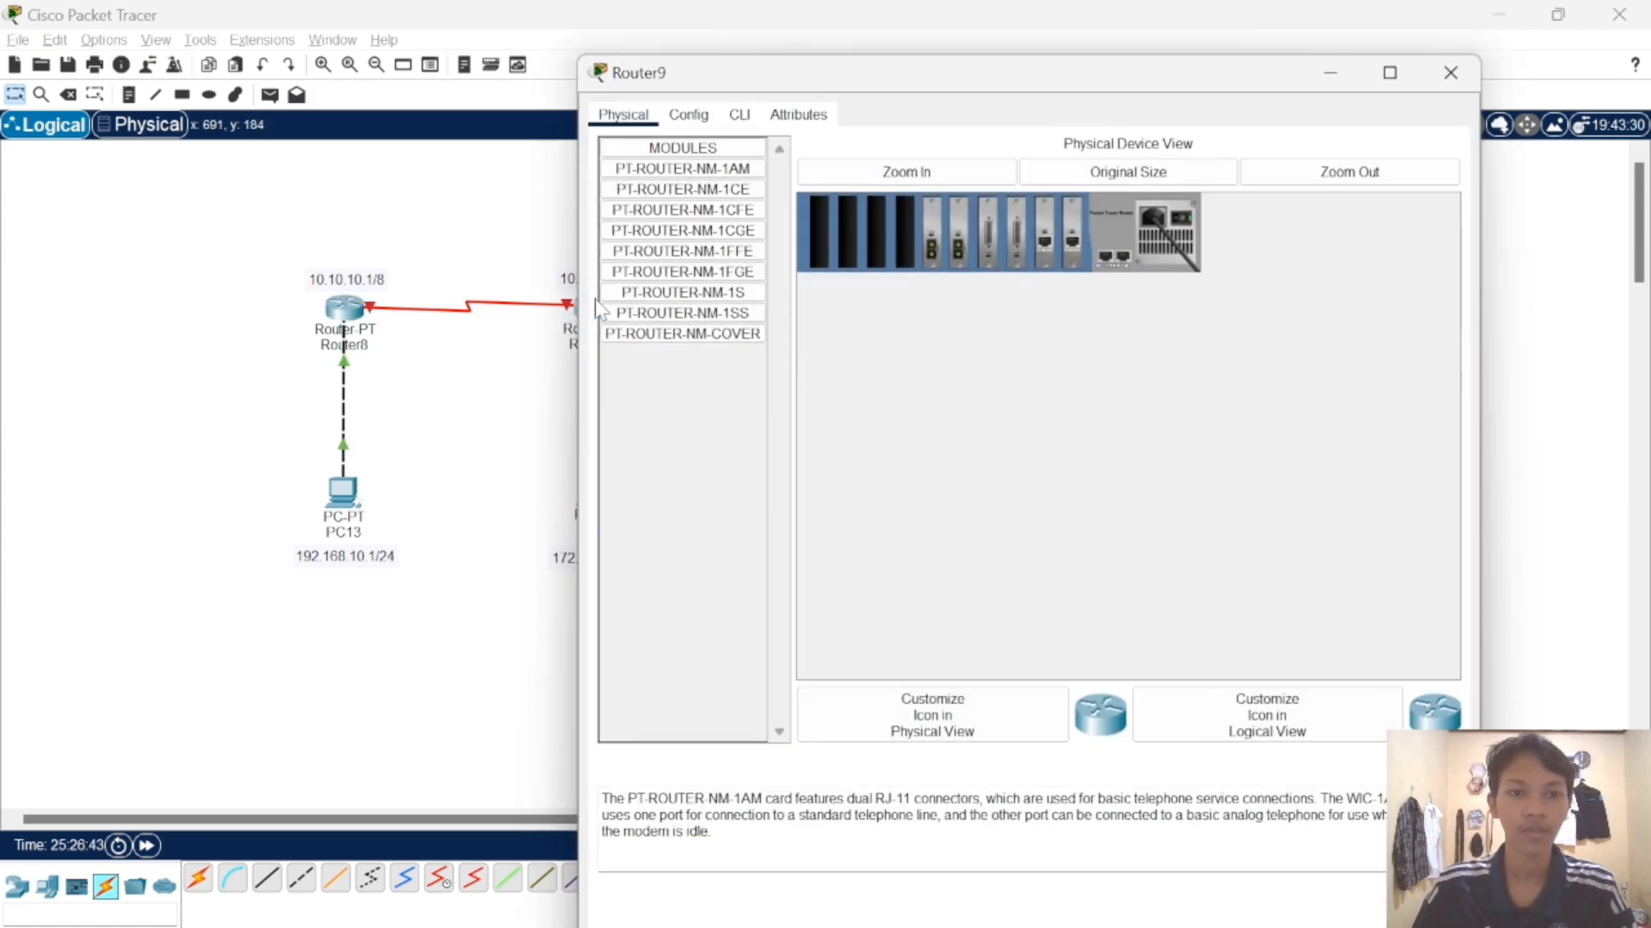
{"action": "left_click", "coordinate": [688, 114]}
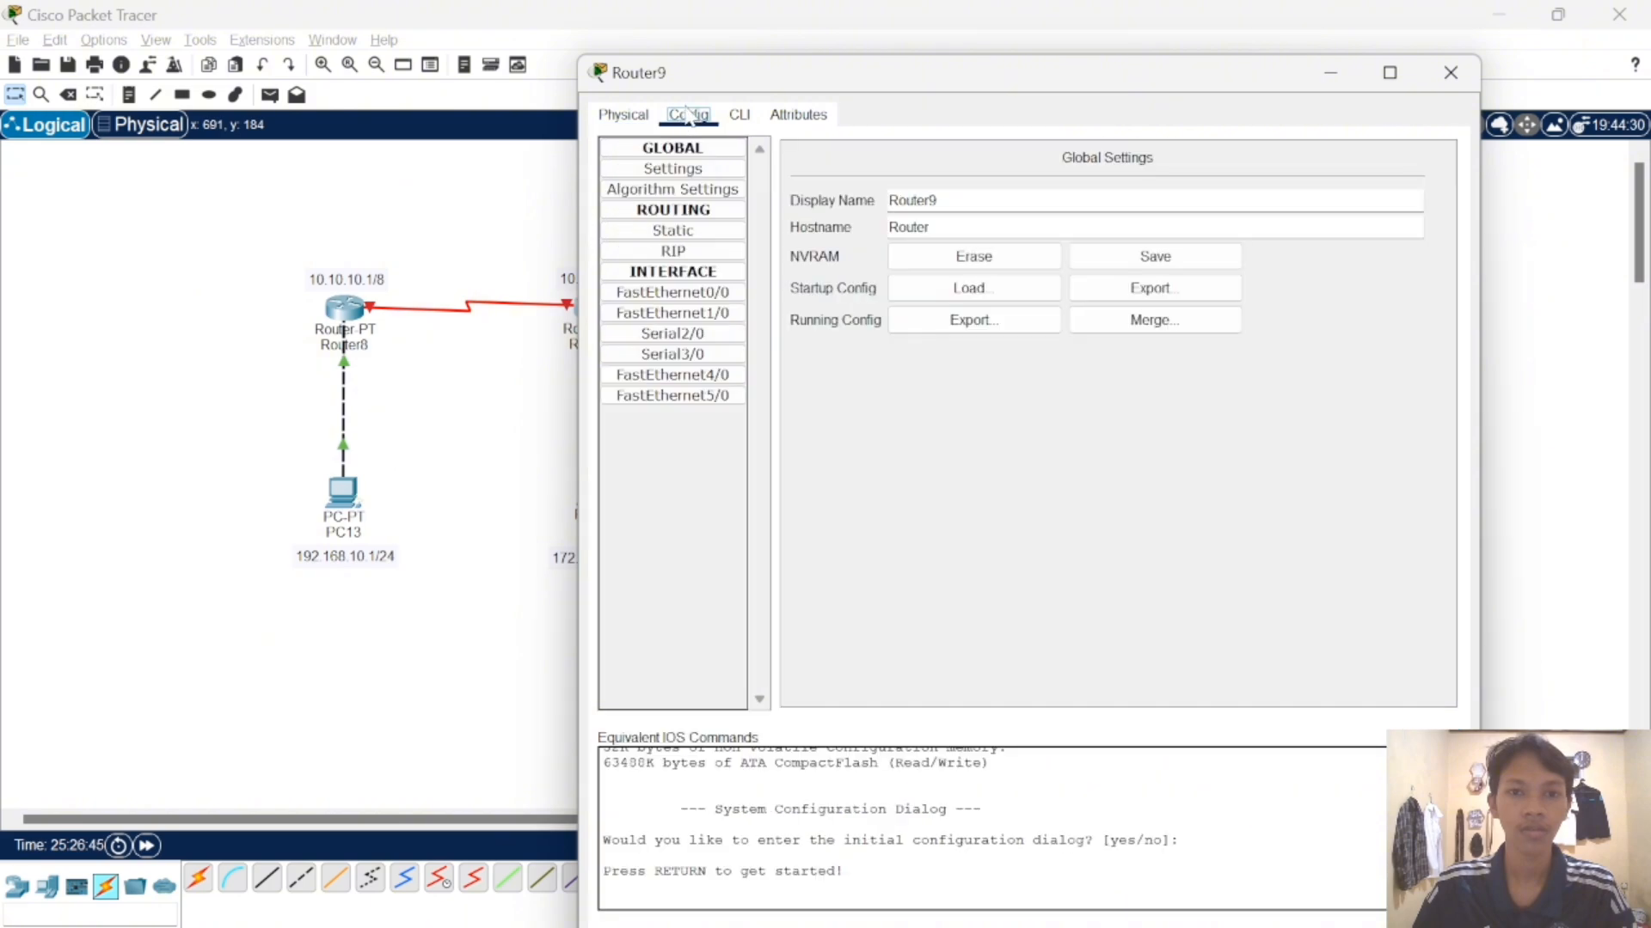
{"action": "left_click", "coordinate": [701, 294]}
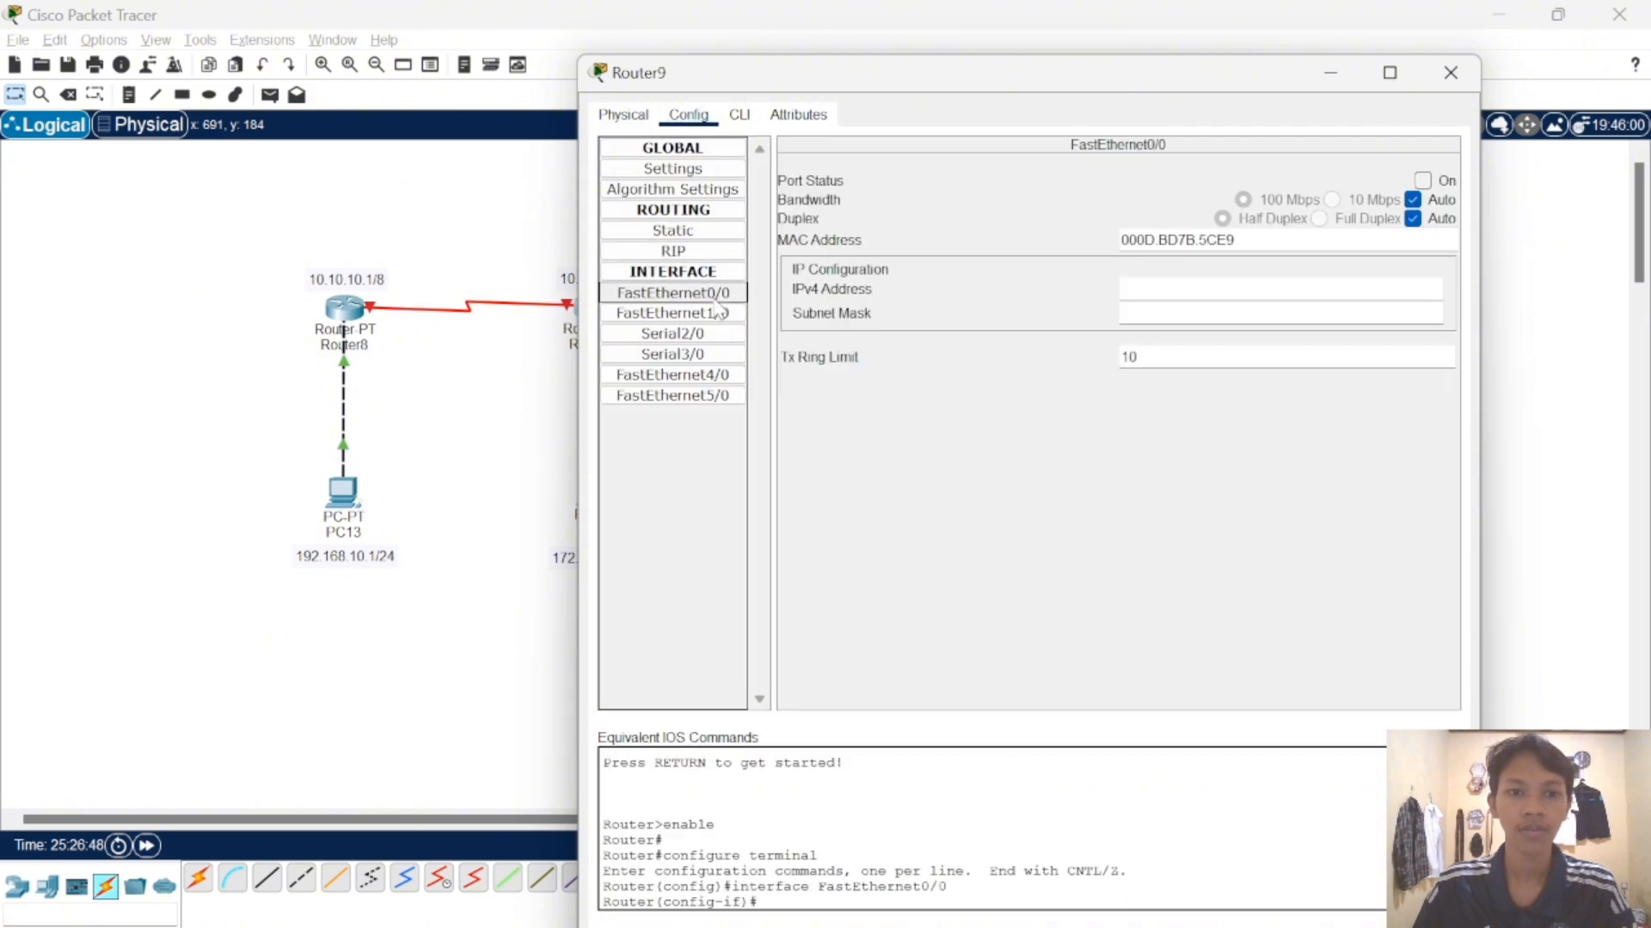
{"action": "left_click", "coordinate": [1280, 289]}
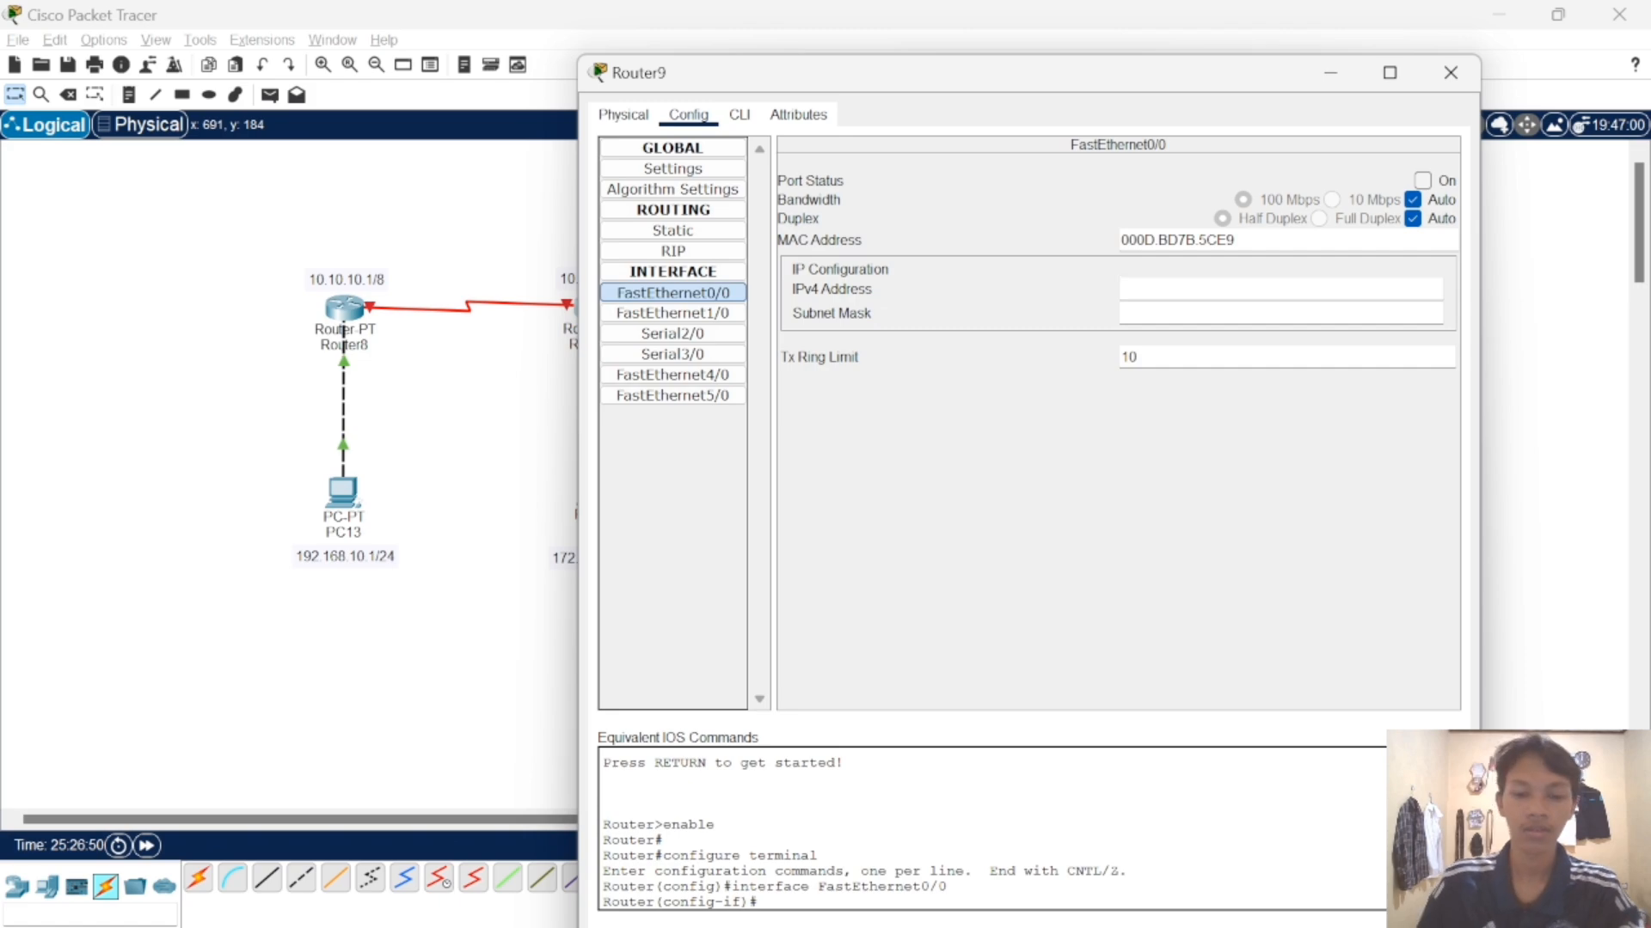
{"action": "type", "text": "172"}
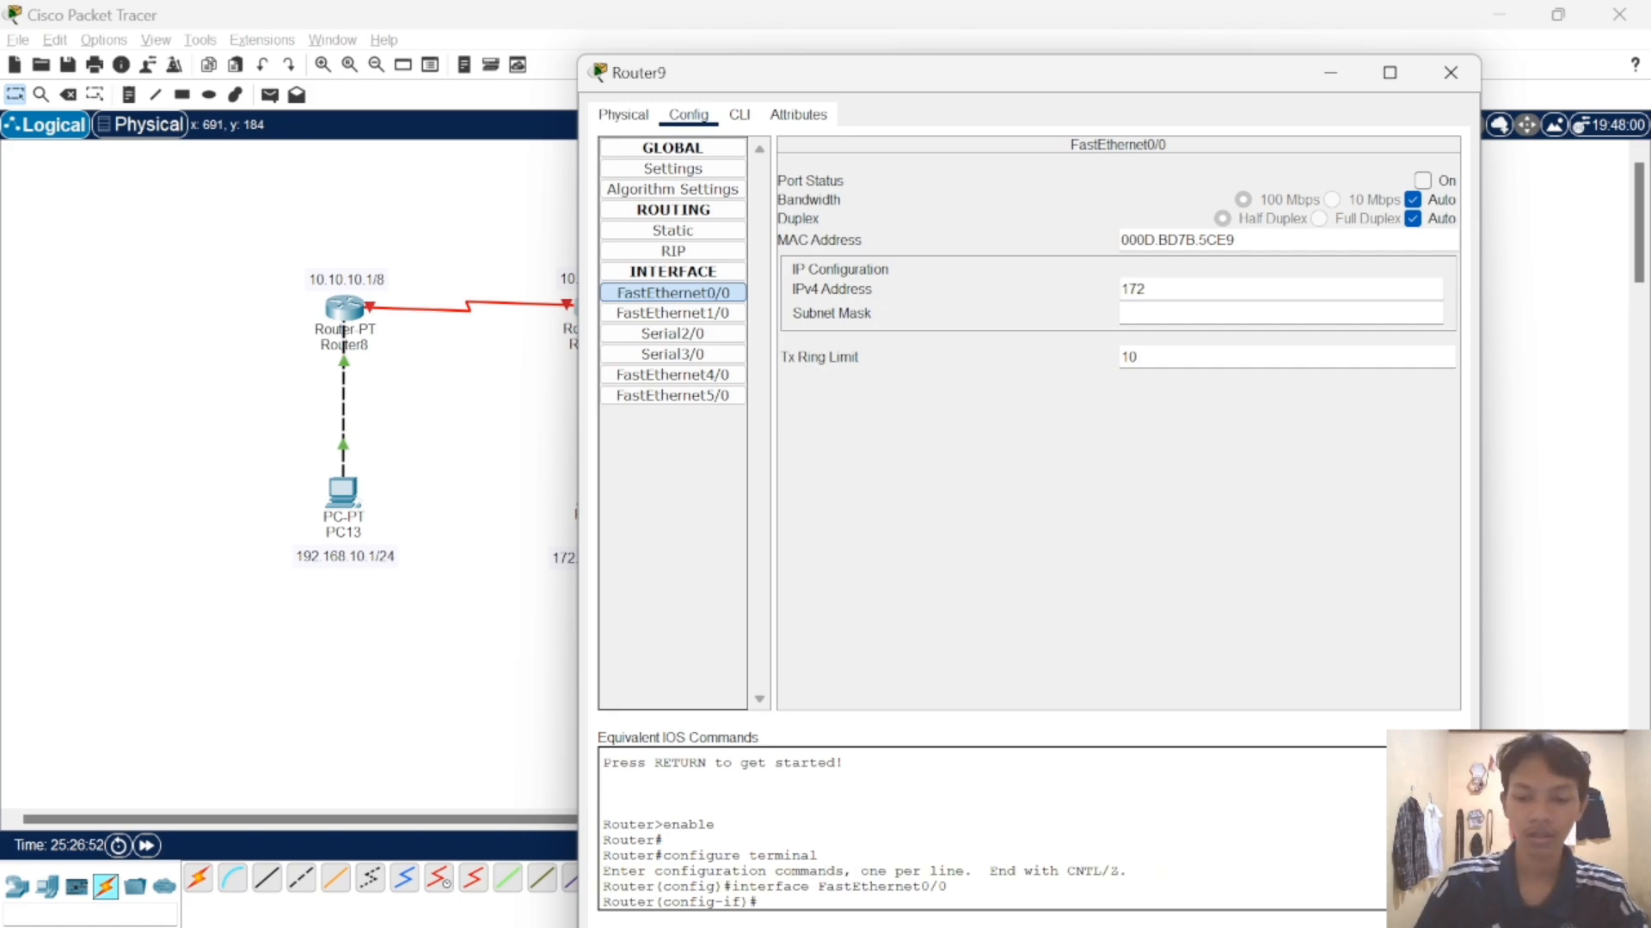
{"action": "type", "text": ".16.10"}
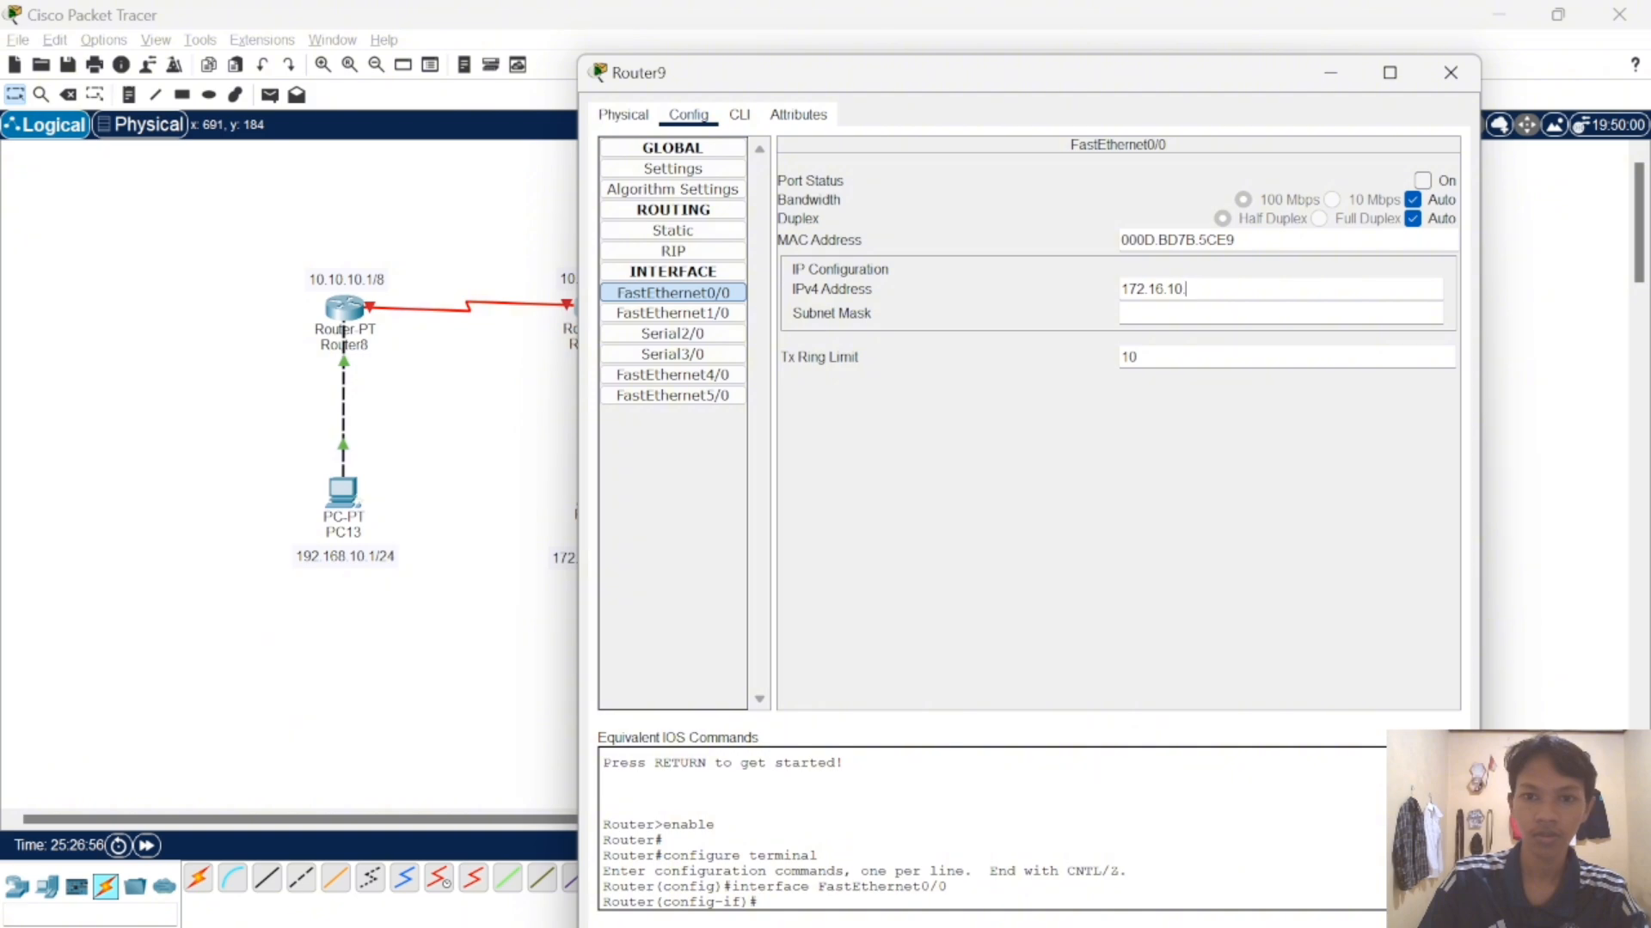
{"action": "type", "text": ".254"}
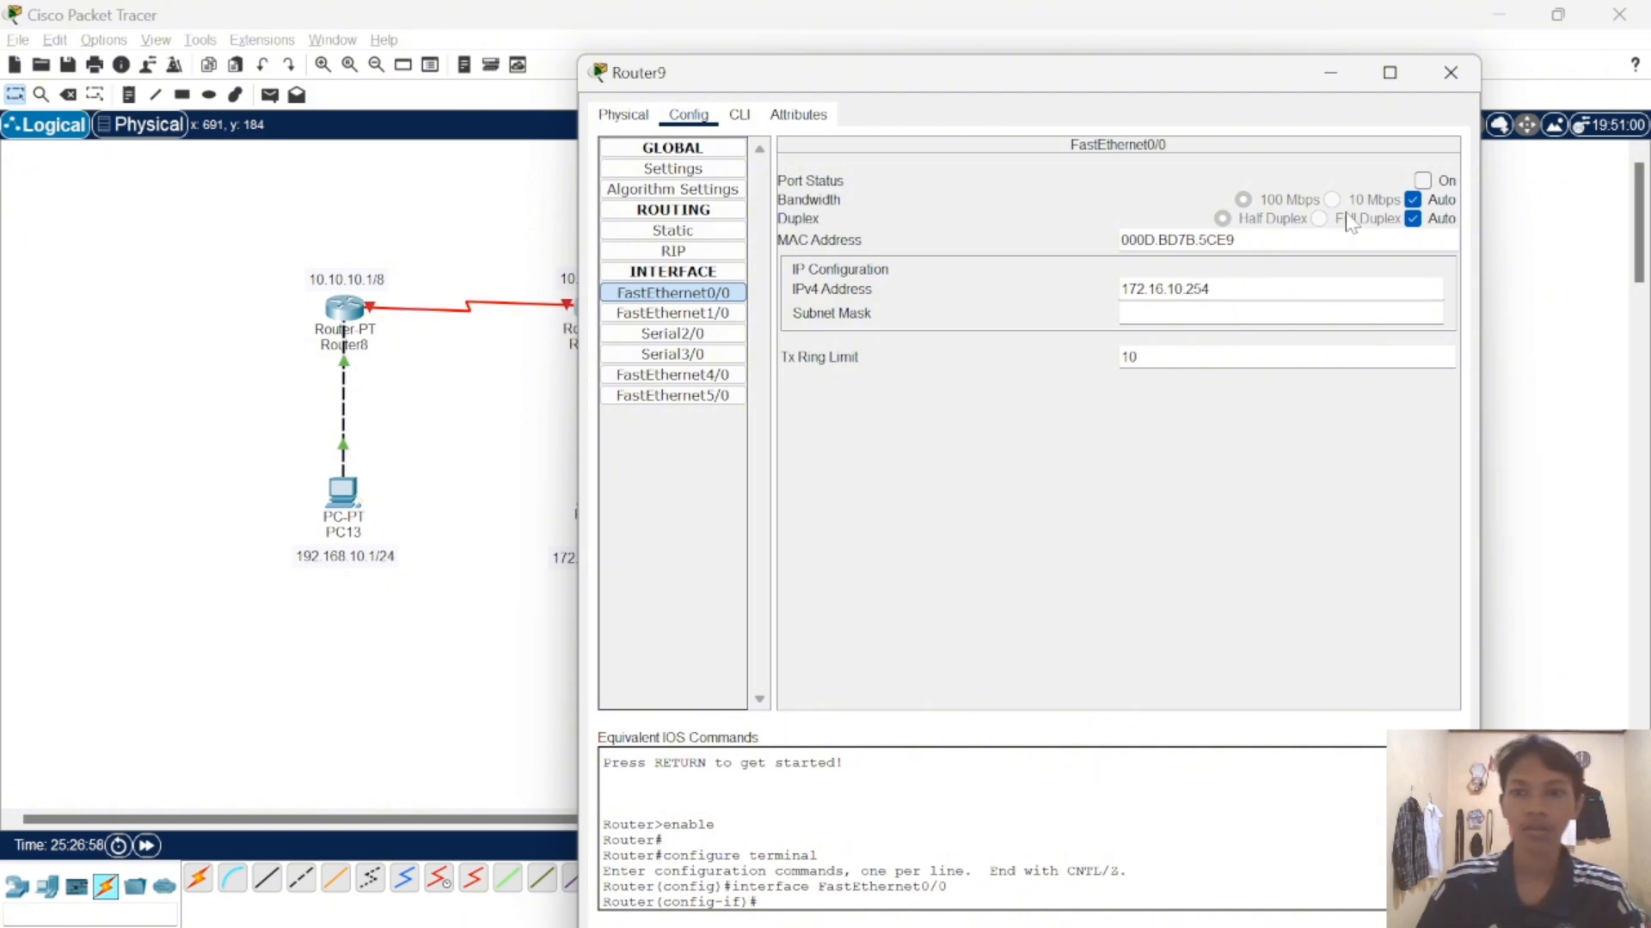
{"action": "left_click", "coordinate": [1423, 181]}
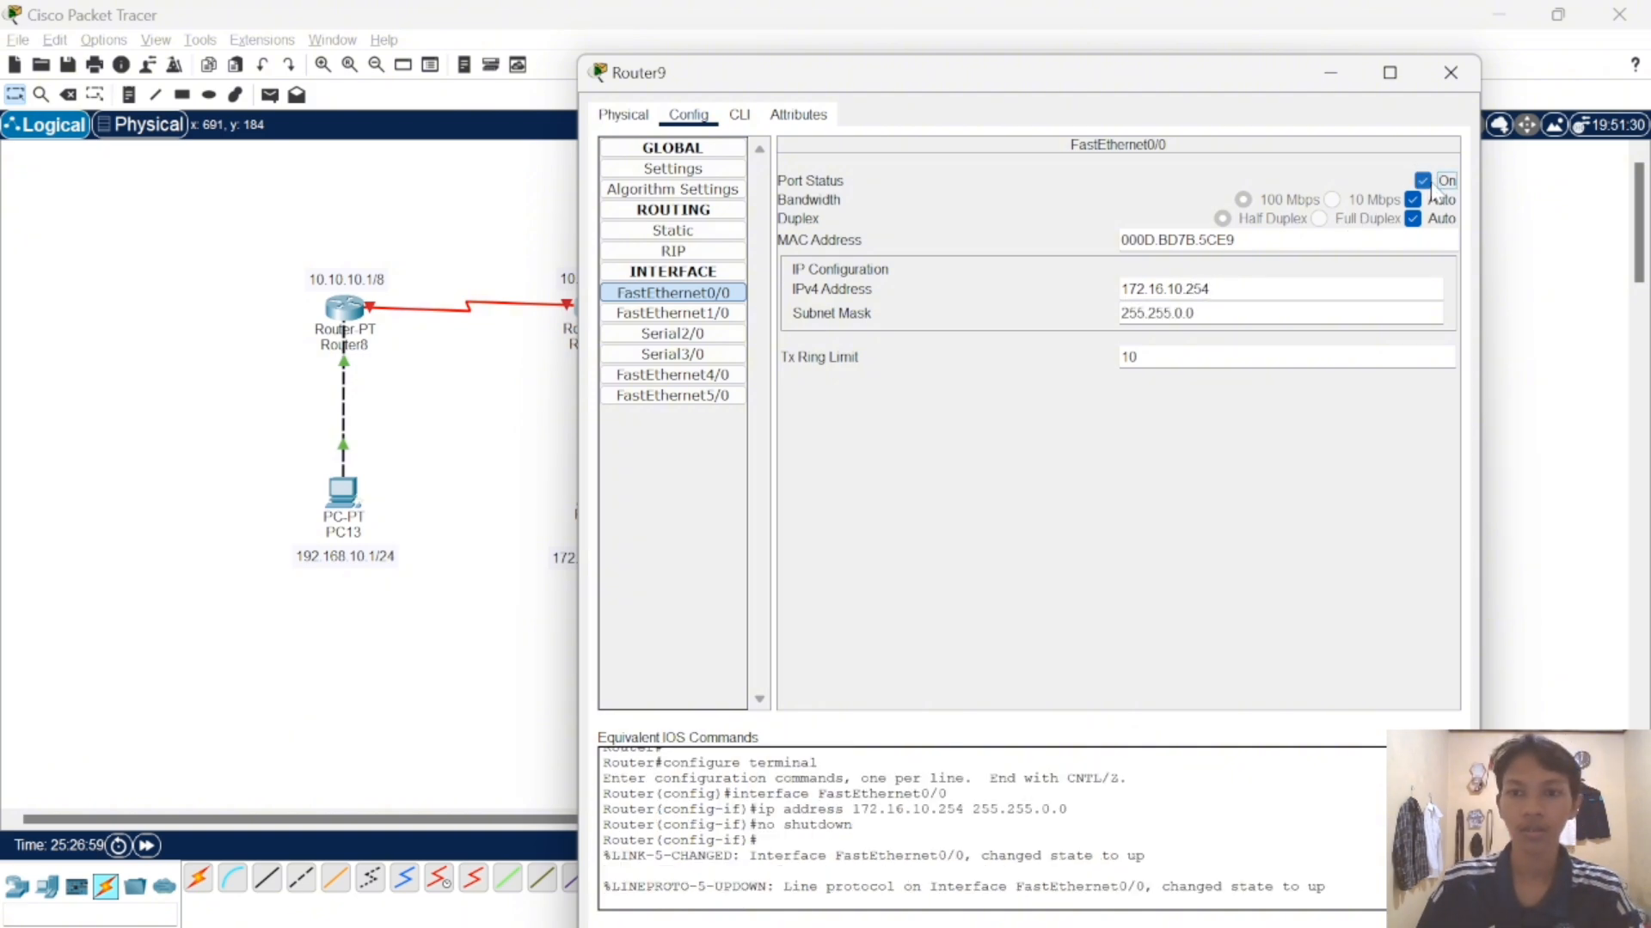
{"action": "left_click", "coordinate": [1466, 85]}
- Give Router8's Serial2/0 the address 10.10.10.1 with mask 255.0.0.0, turn the port on and close the router's window
{"action": "left_click", "coordinate": [344, 309]}
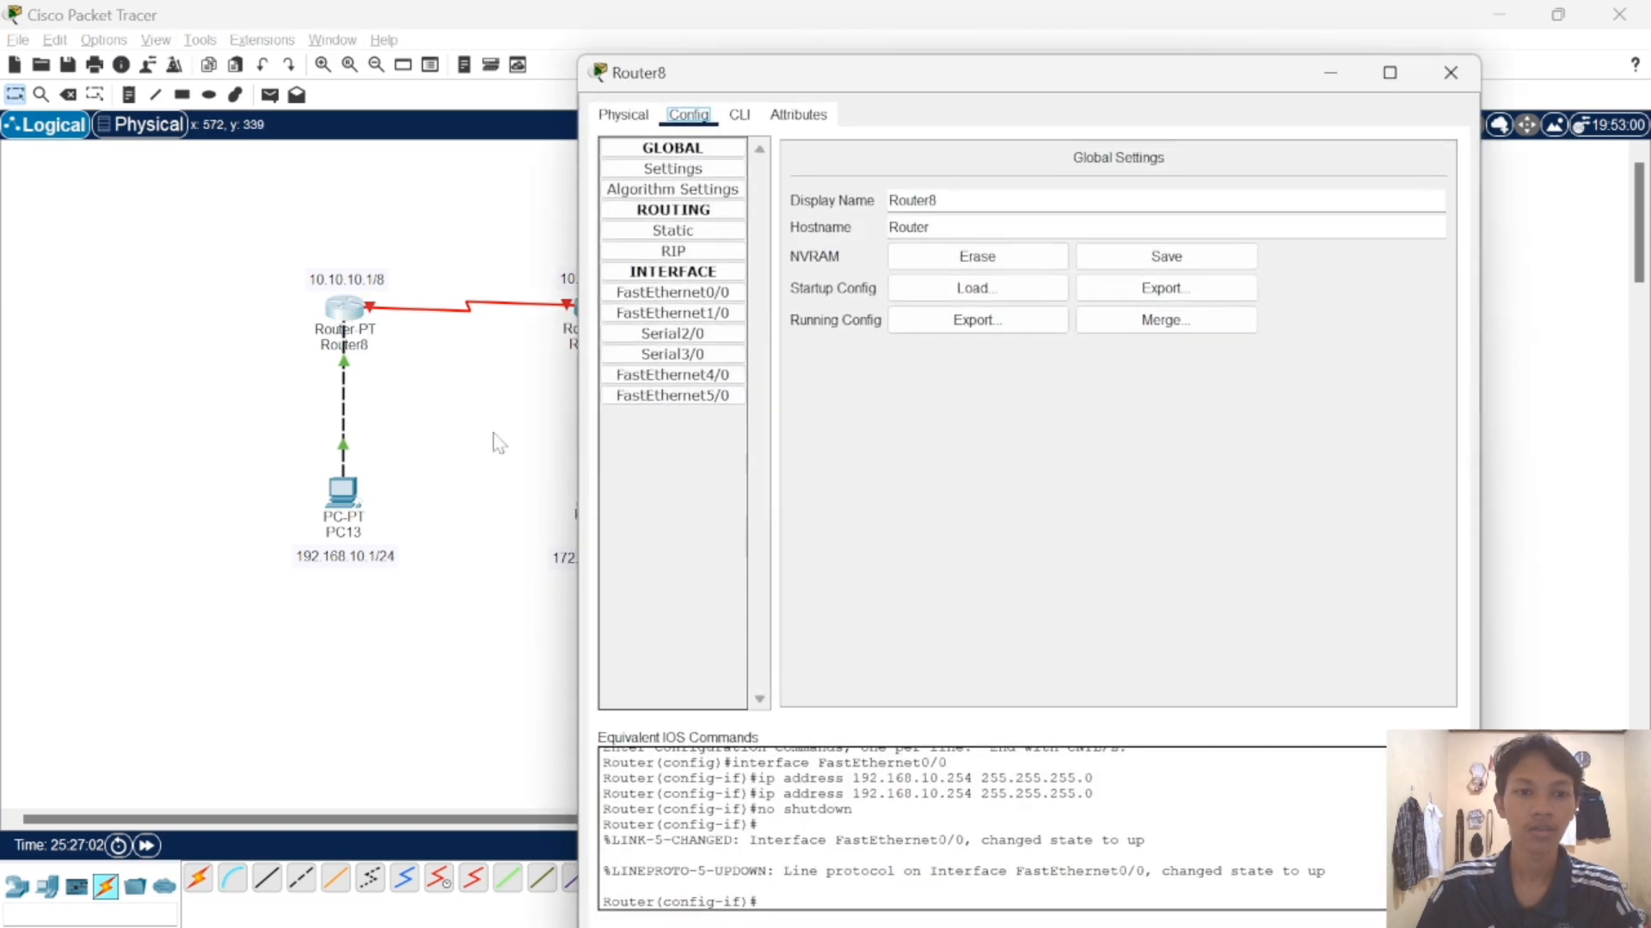
{"action": "left_click", "coordinate": [672, 333]}
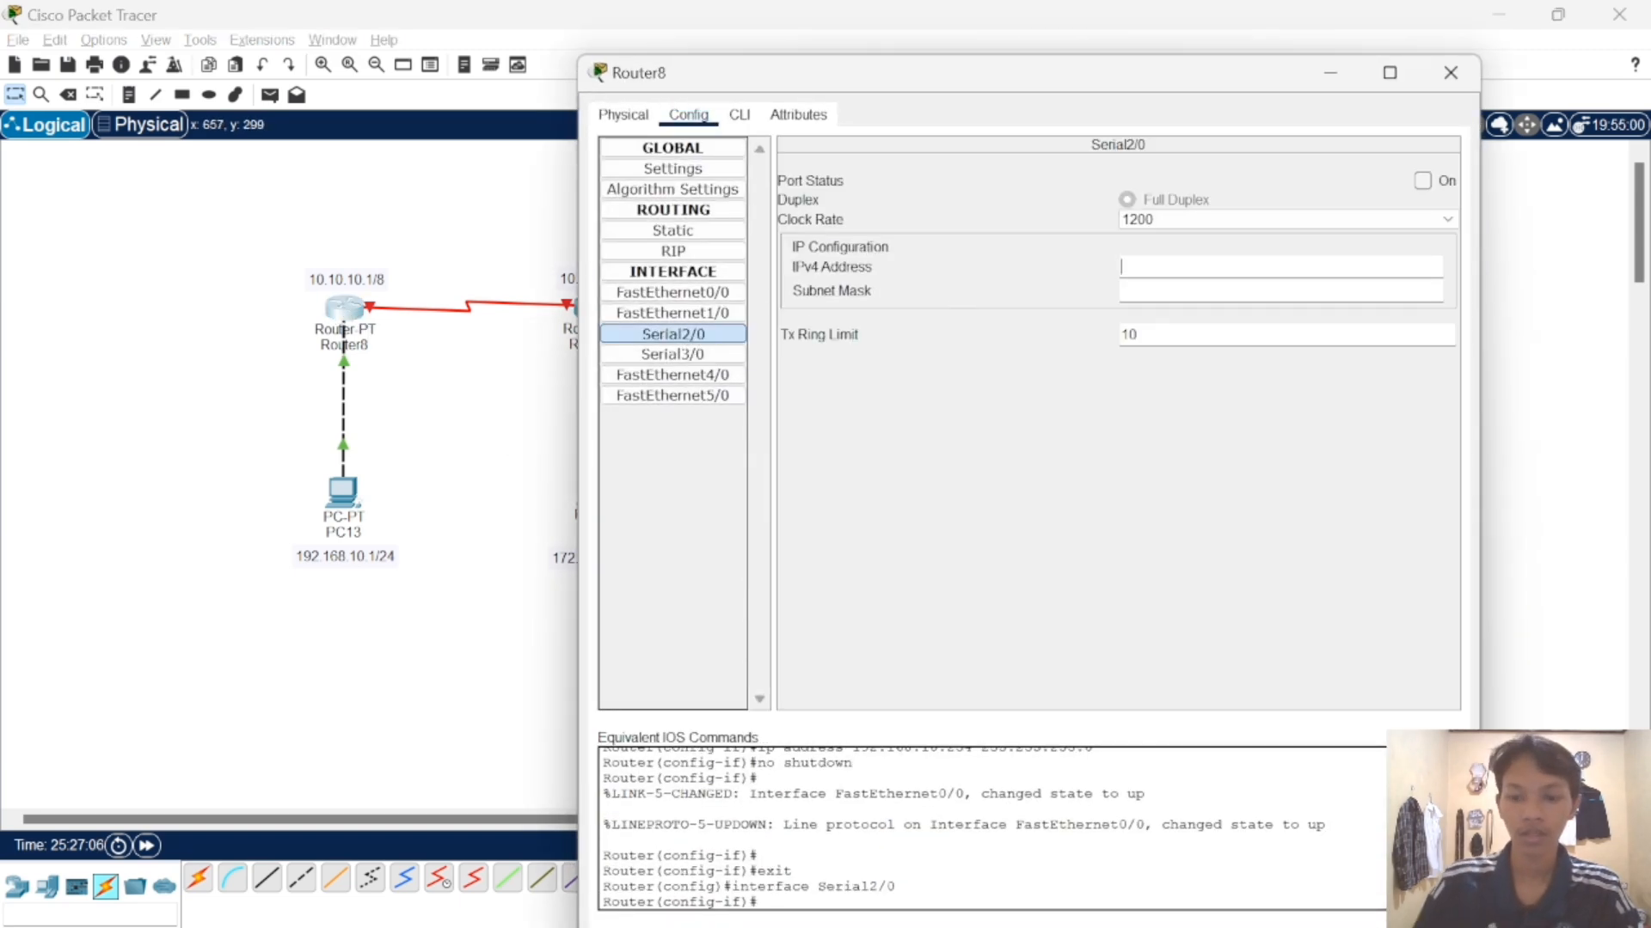
{"action": "type", "text": "10.10."}
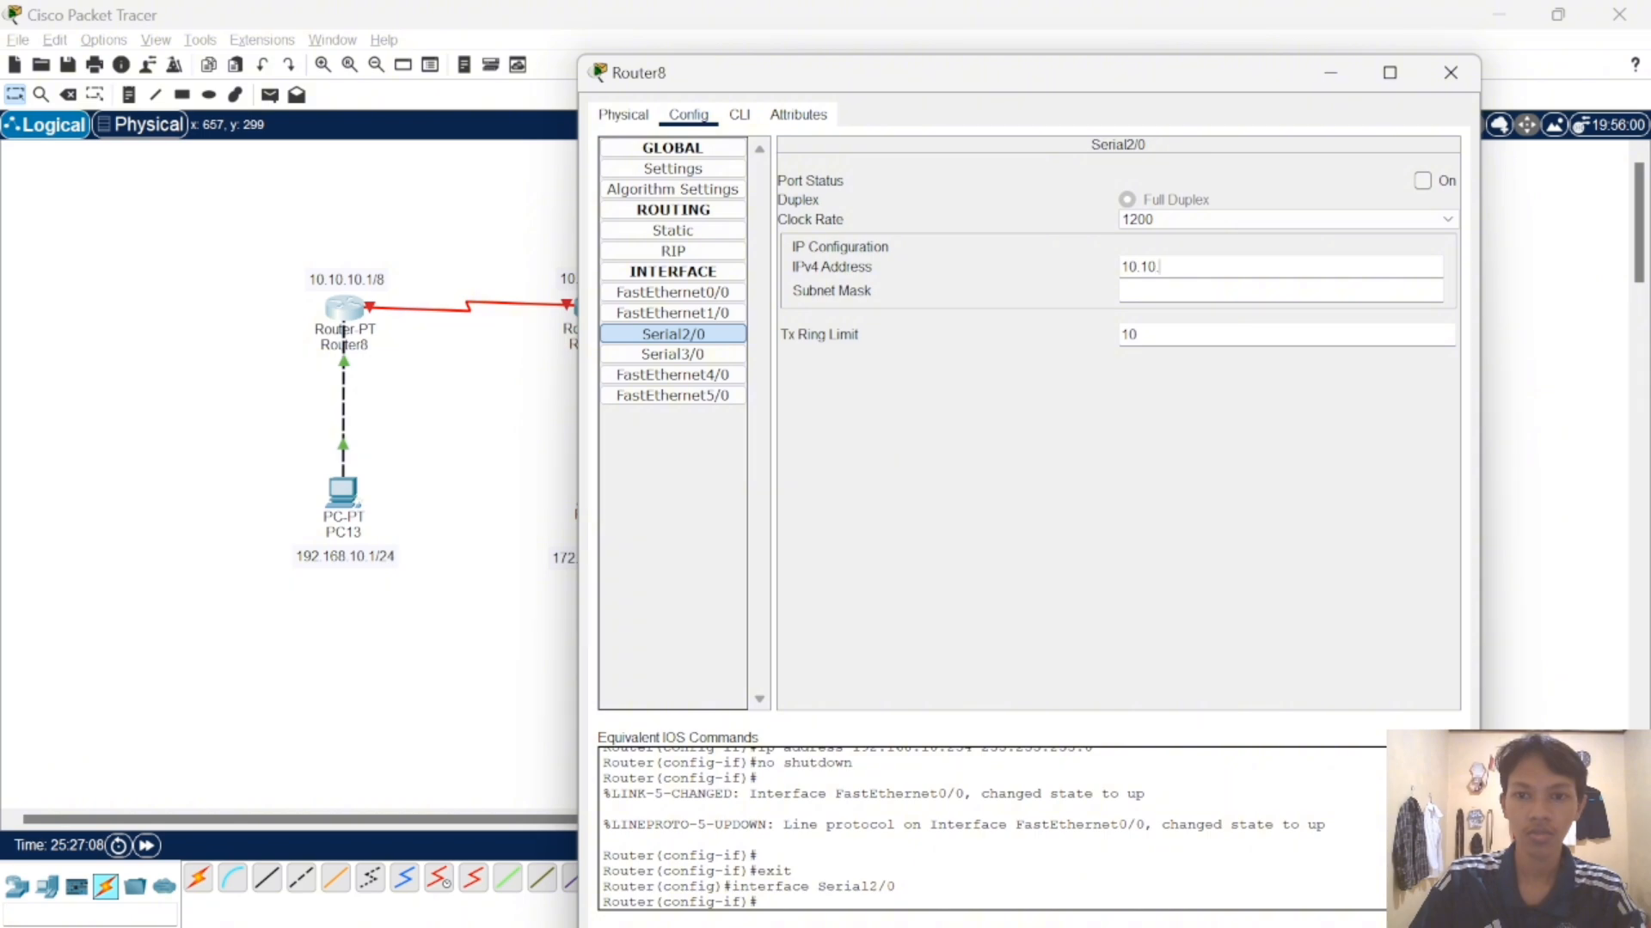
{"action": "type", "text": "10.1"}
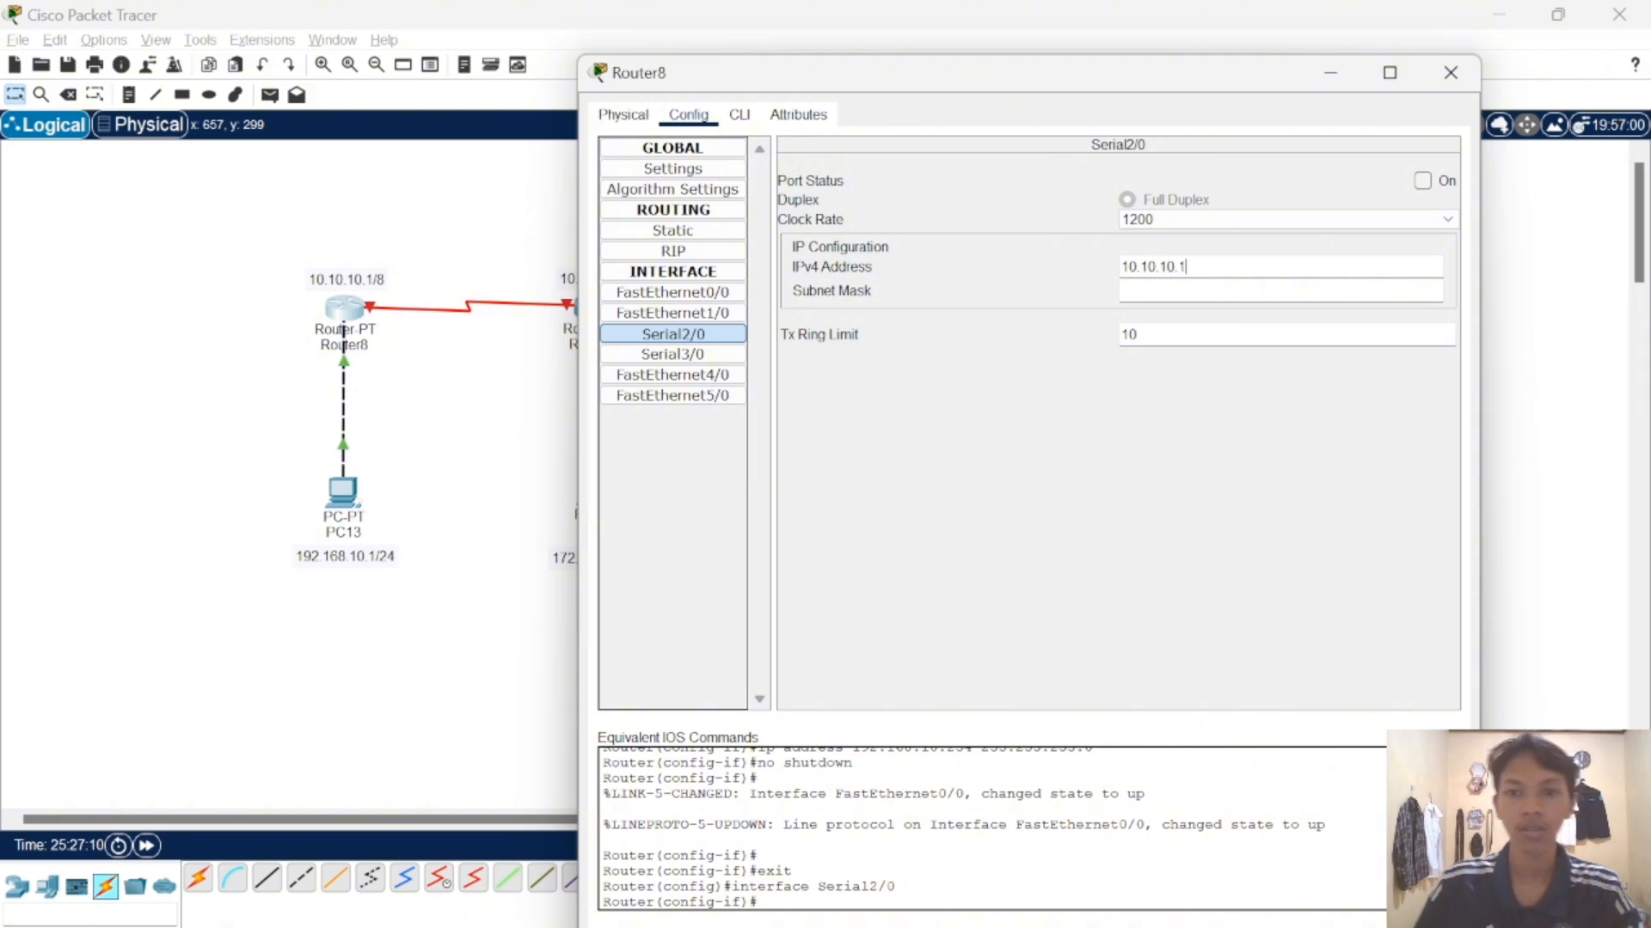
{"action": "key", "text": "Tab"}
{"action": "left_click", "coordinate": [1424, 180]}
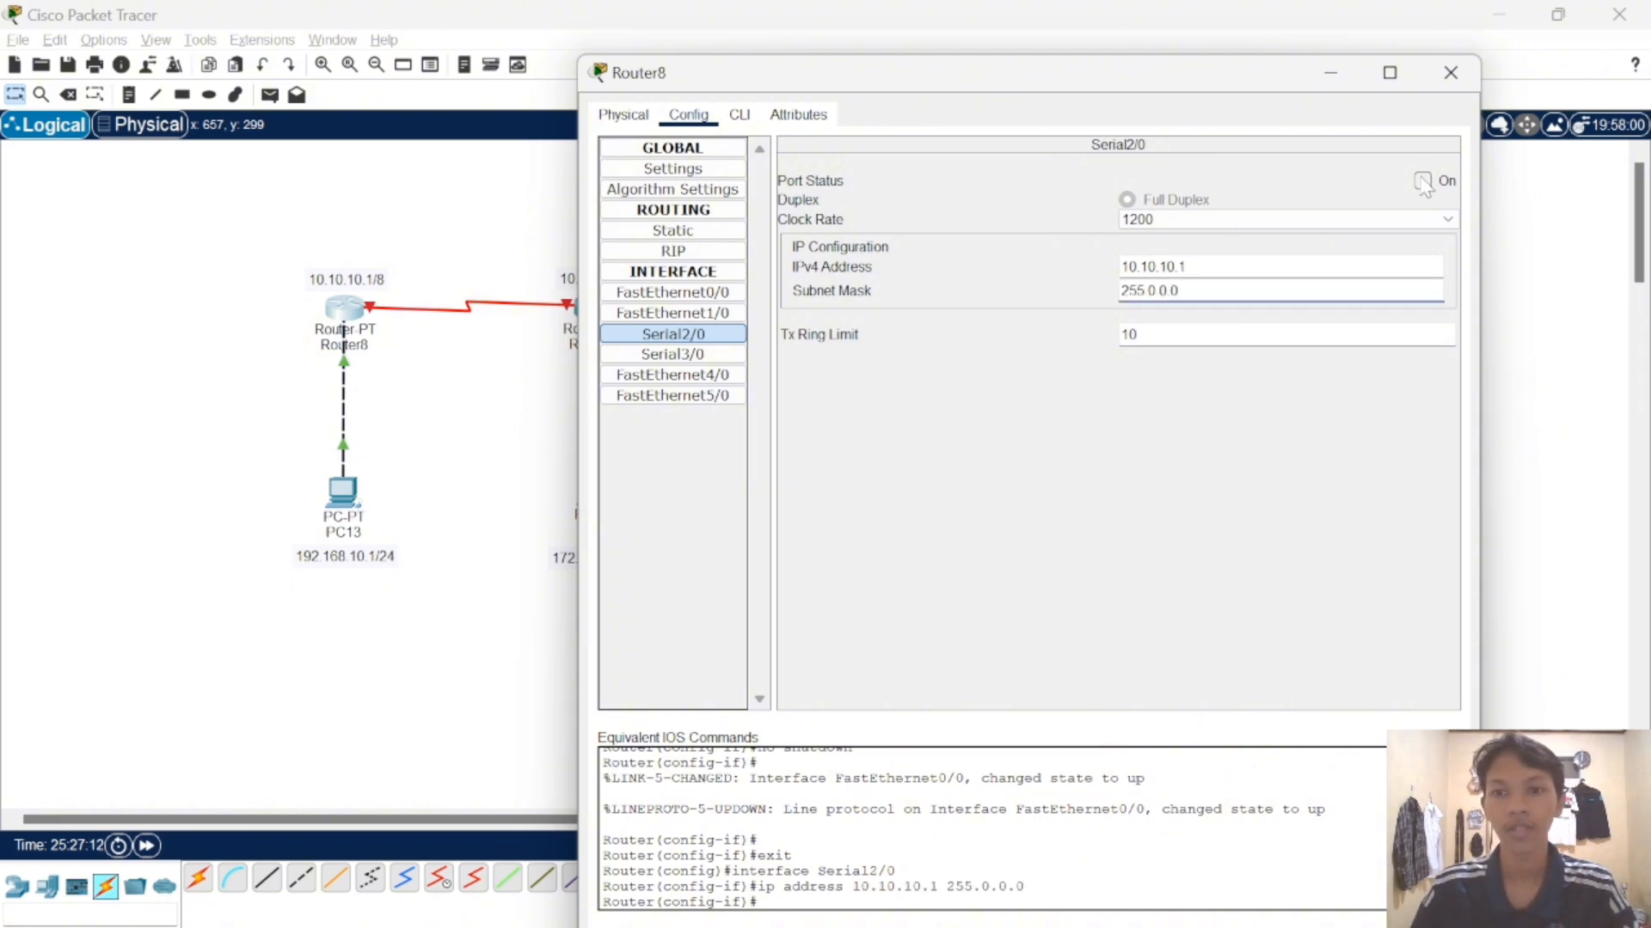
{"action": "left_click", "coordinate": [1447, 82]}
- Give Router9's Serial2/0 the address 10.10.10.2 with mask 255.0.0.0 and turn the port on
{"action": "left_click", "coordinate": [587, 305]}
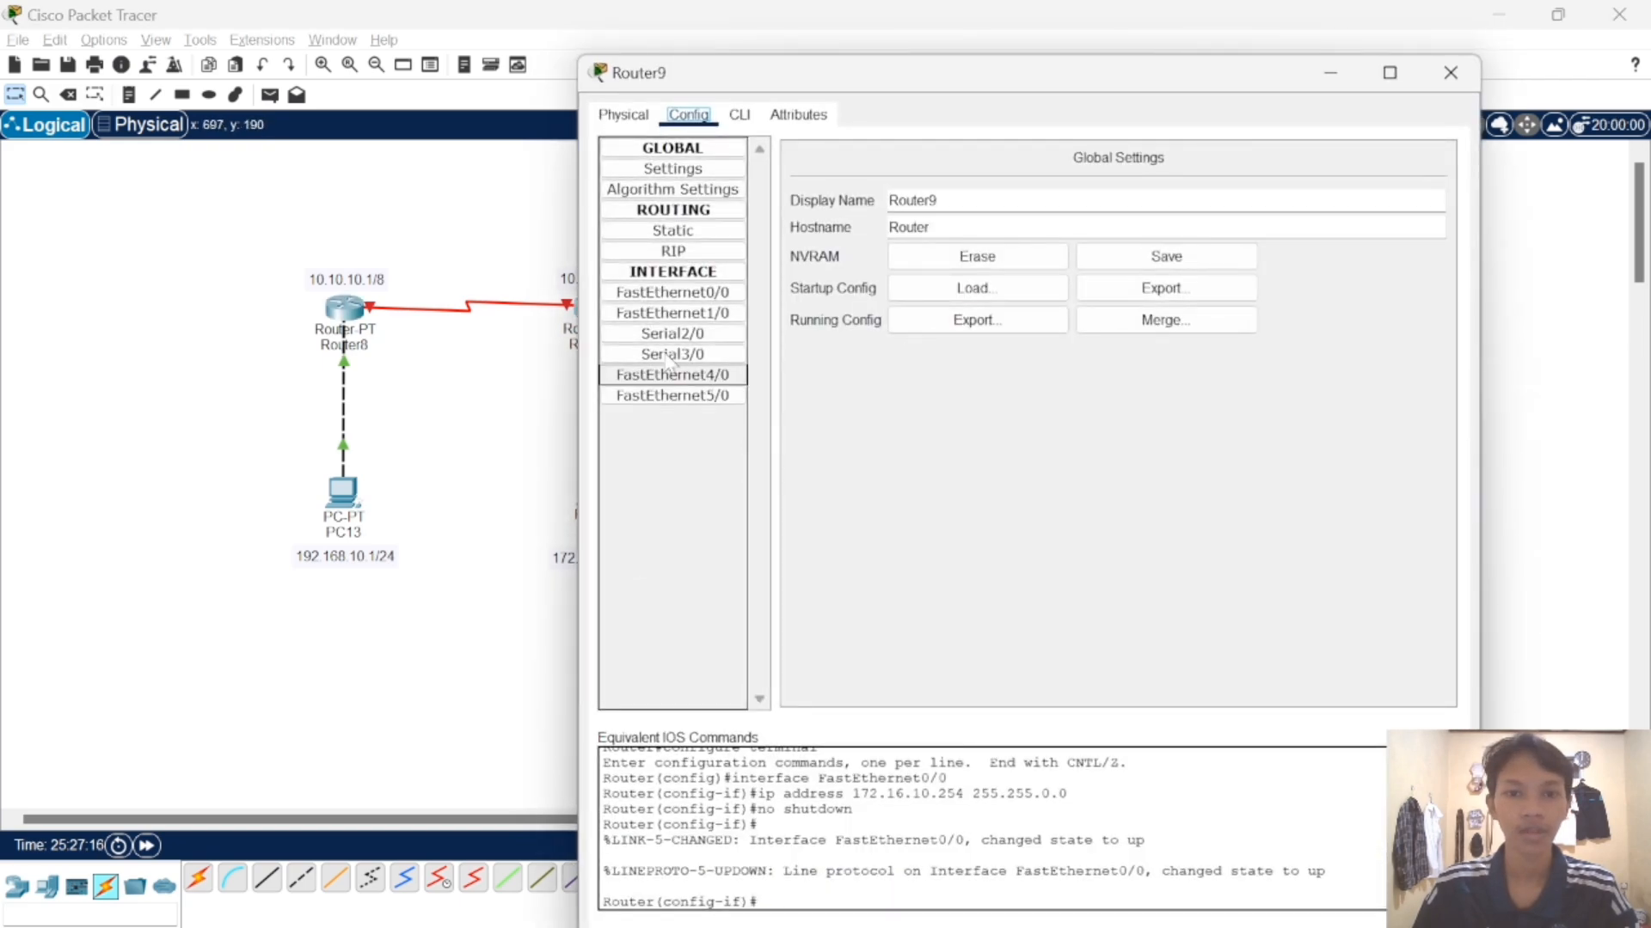
{"action": "left_click", "coordinate": [666, 335]}
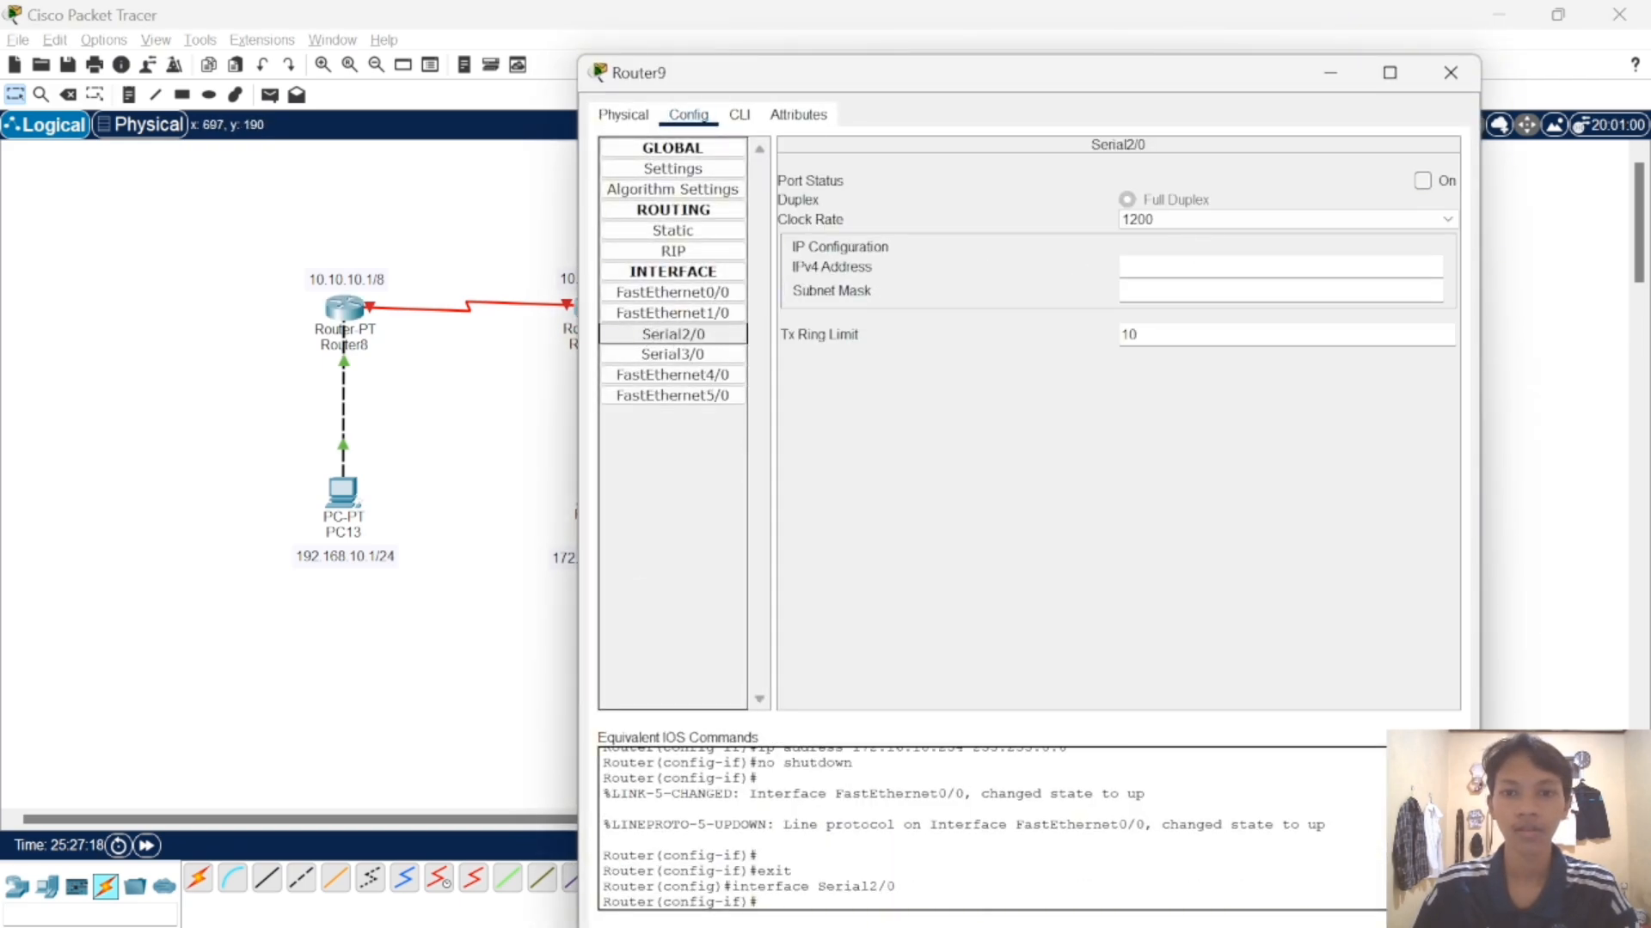
{"action": "left_click", "coordinate": [1204, 268]}
{"action": "type", "text": "10"}
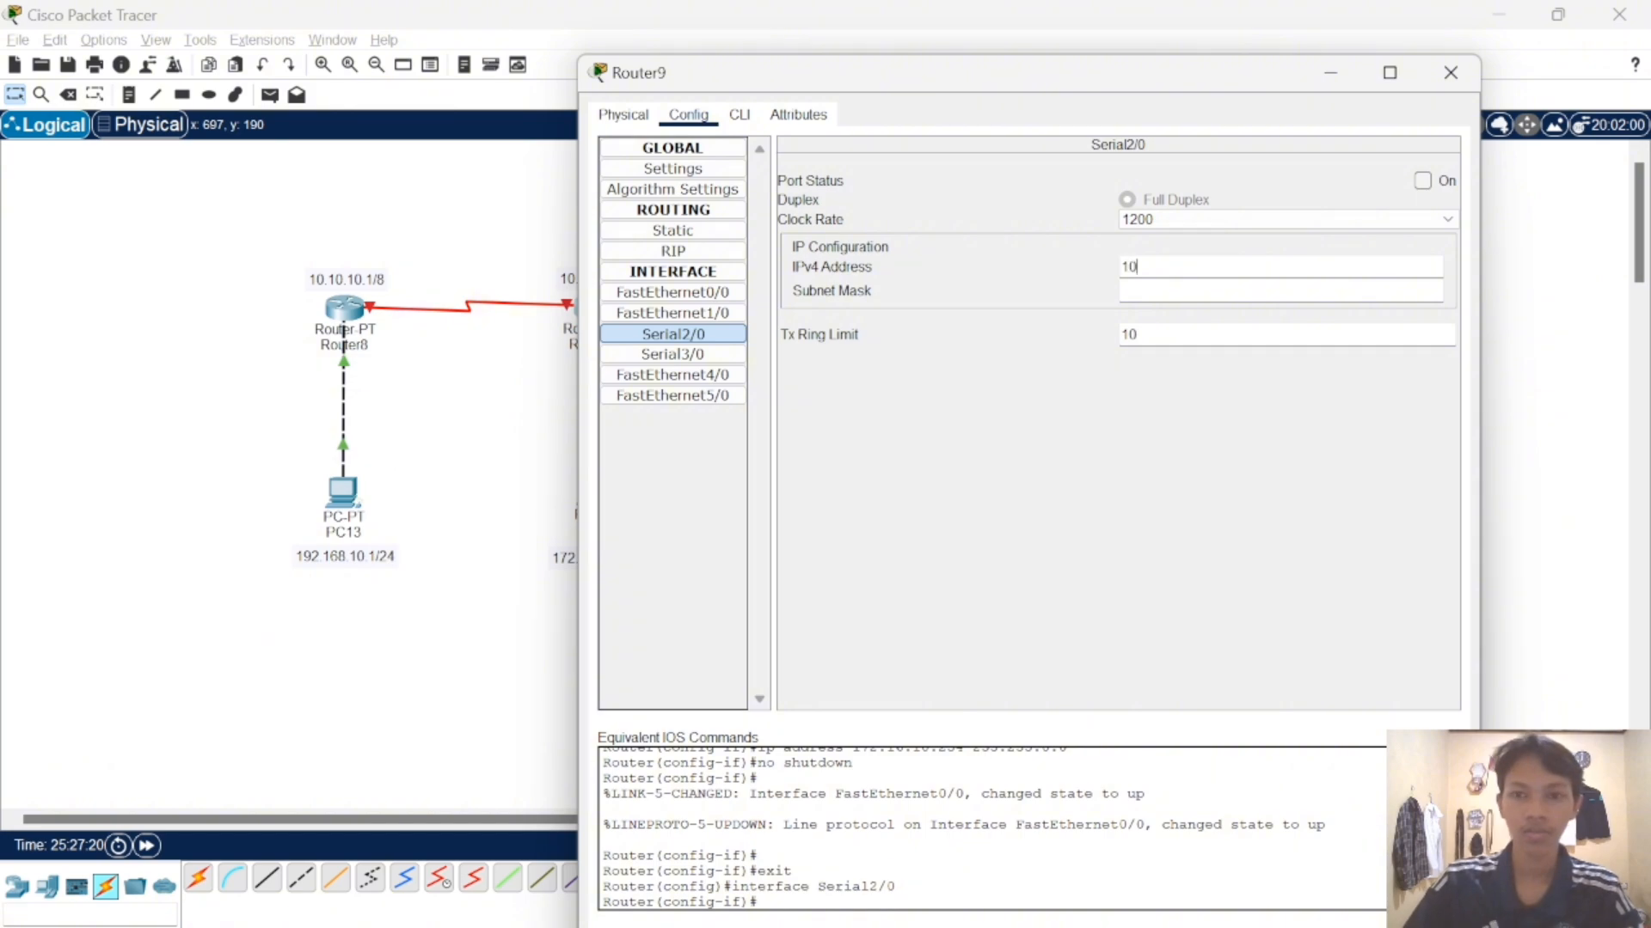
{"action": "type", "text": ".10.10"}
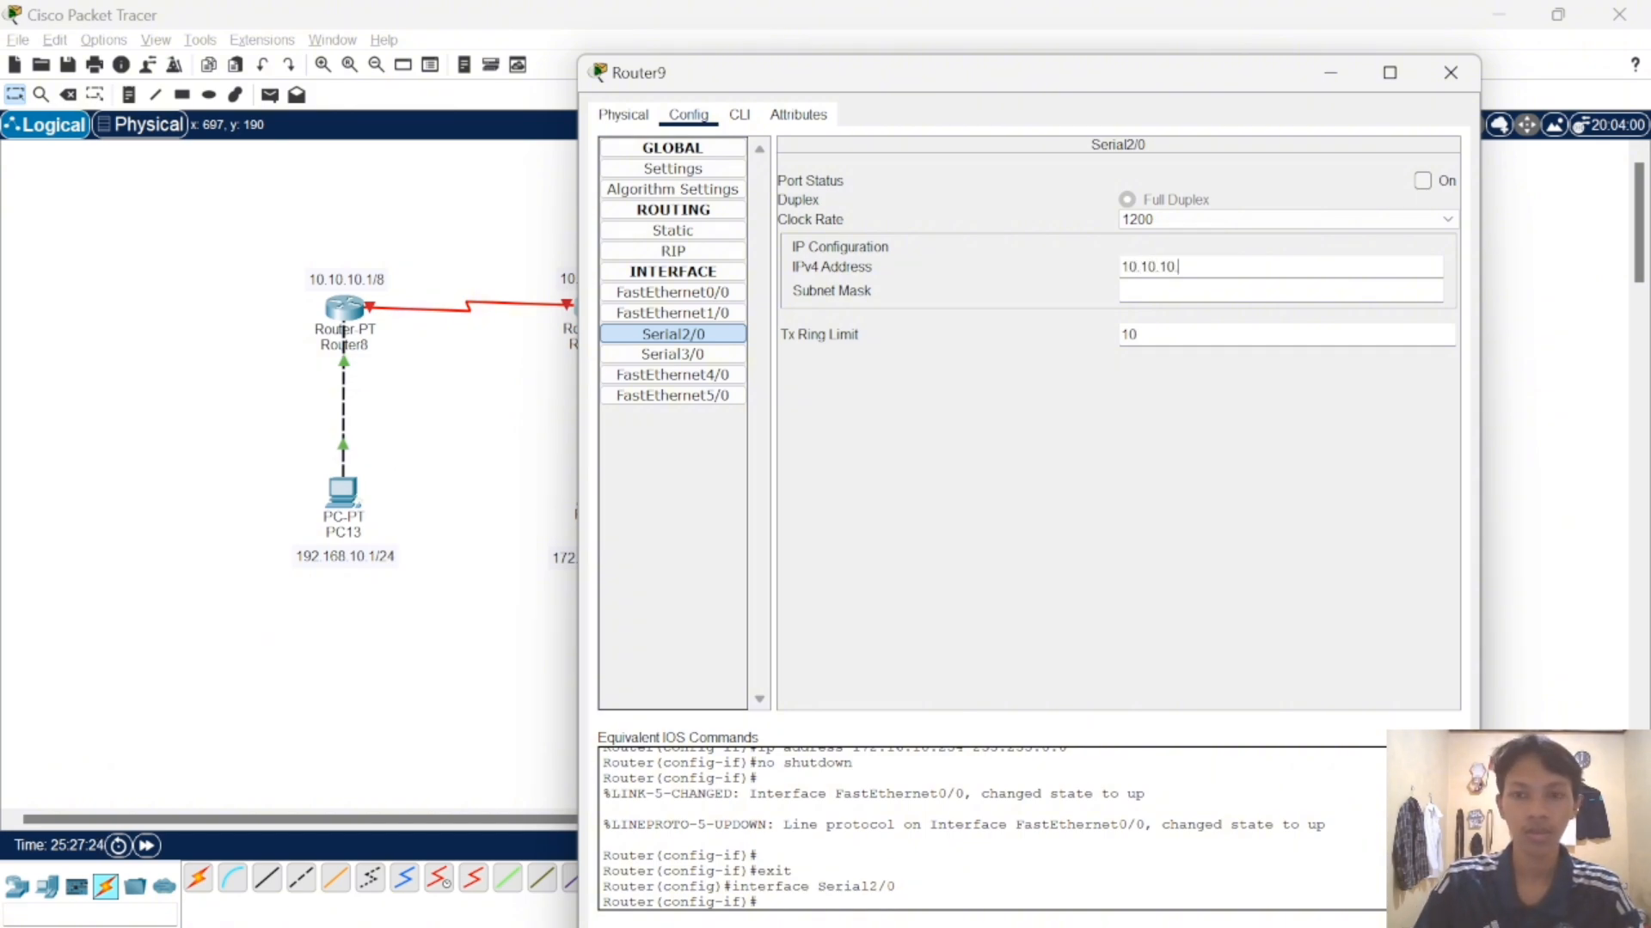
{"action": "type", "text": ".2"}
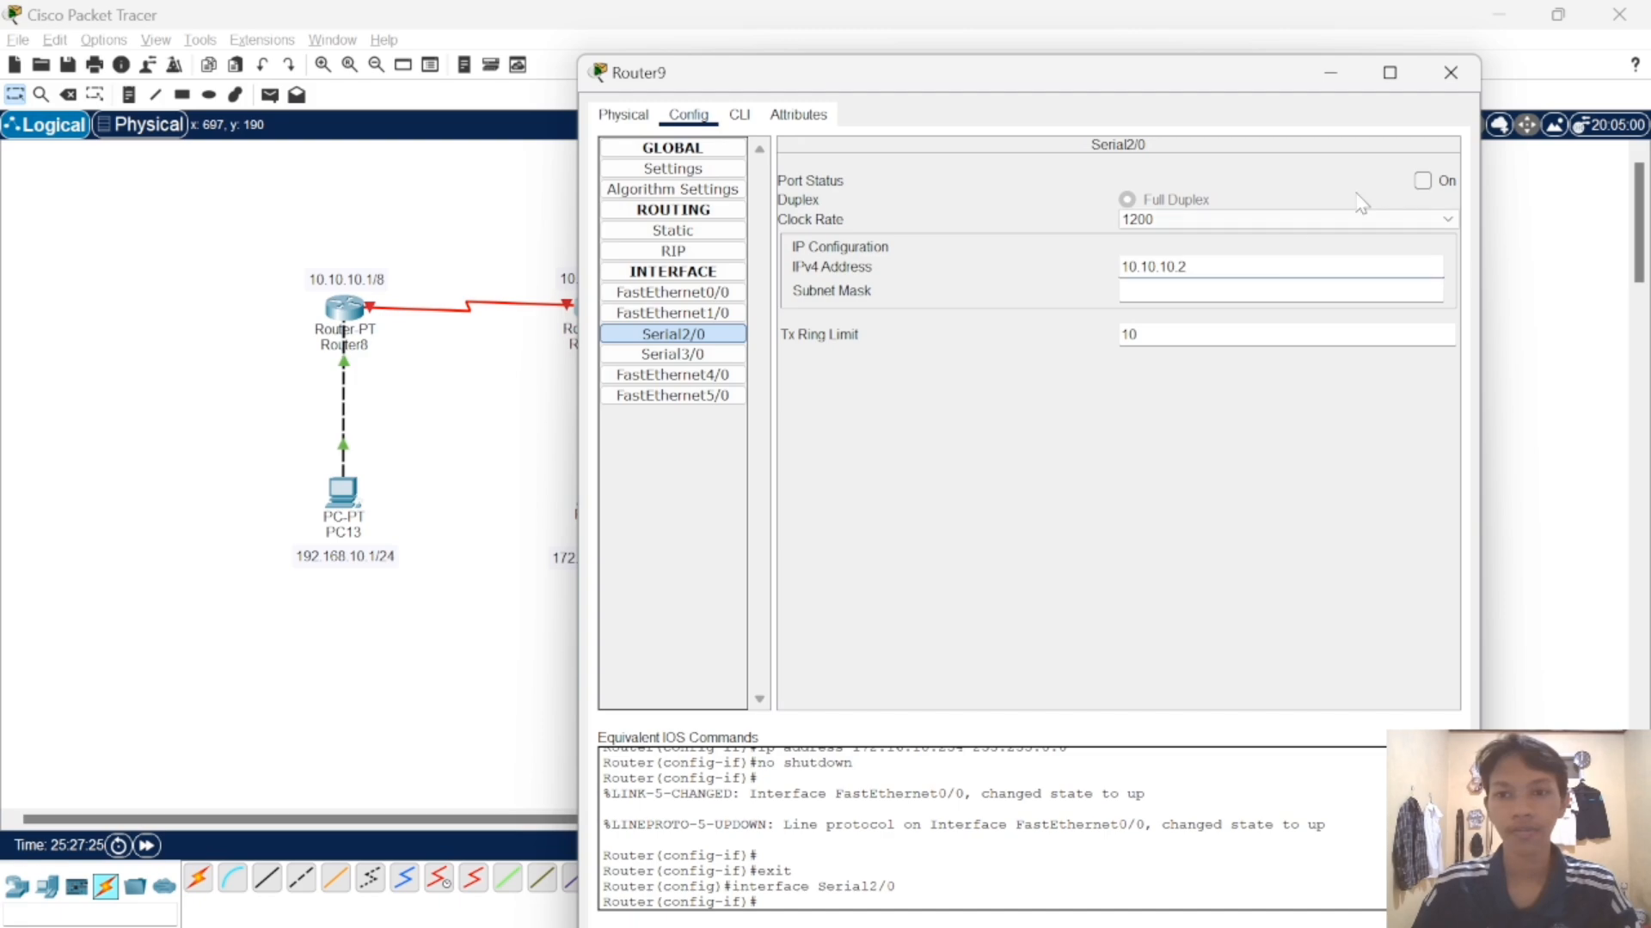
{"action": "left_click", "coordinate": [1423, 181]}
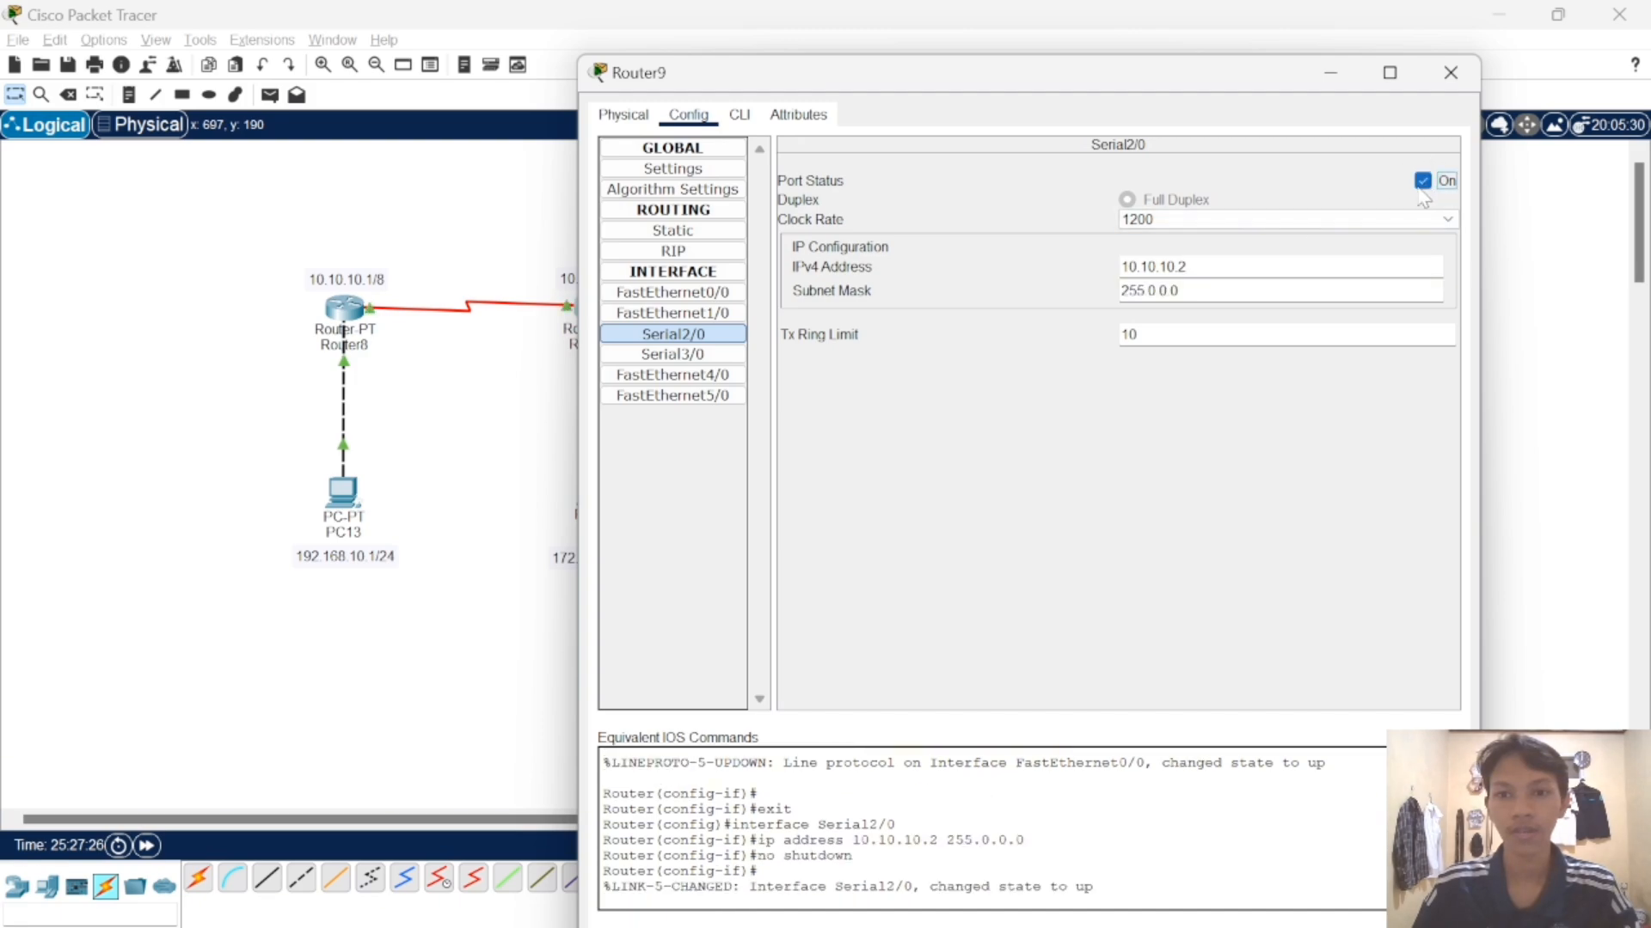
- Close Router9's window and exit interface configuration mode in Router8's command line with ex
{"action": "left_click", "coordinate": [1452, 73]}
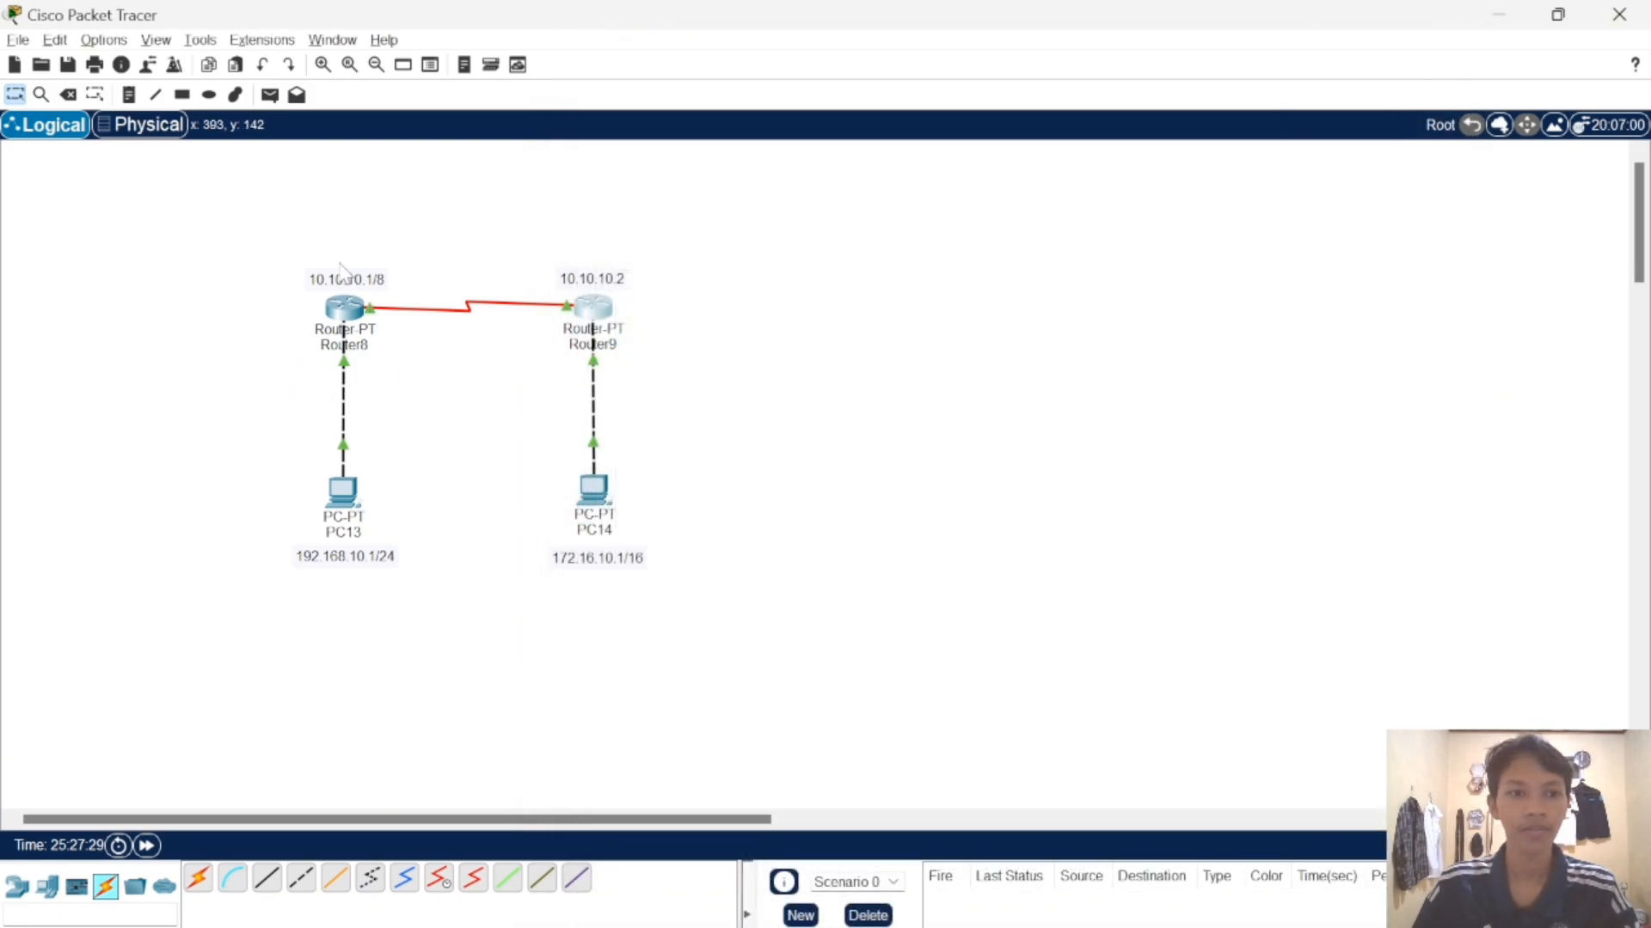
{"action": "left_click", "coordinate": [347, 308]}
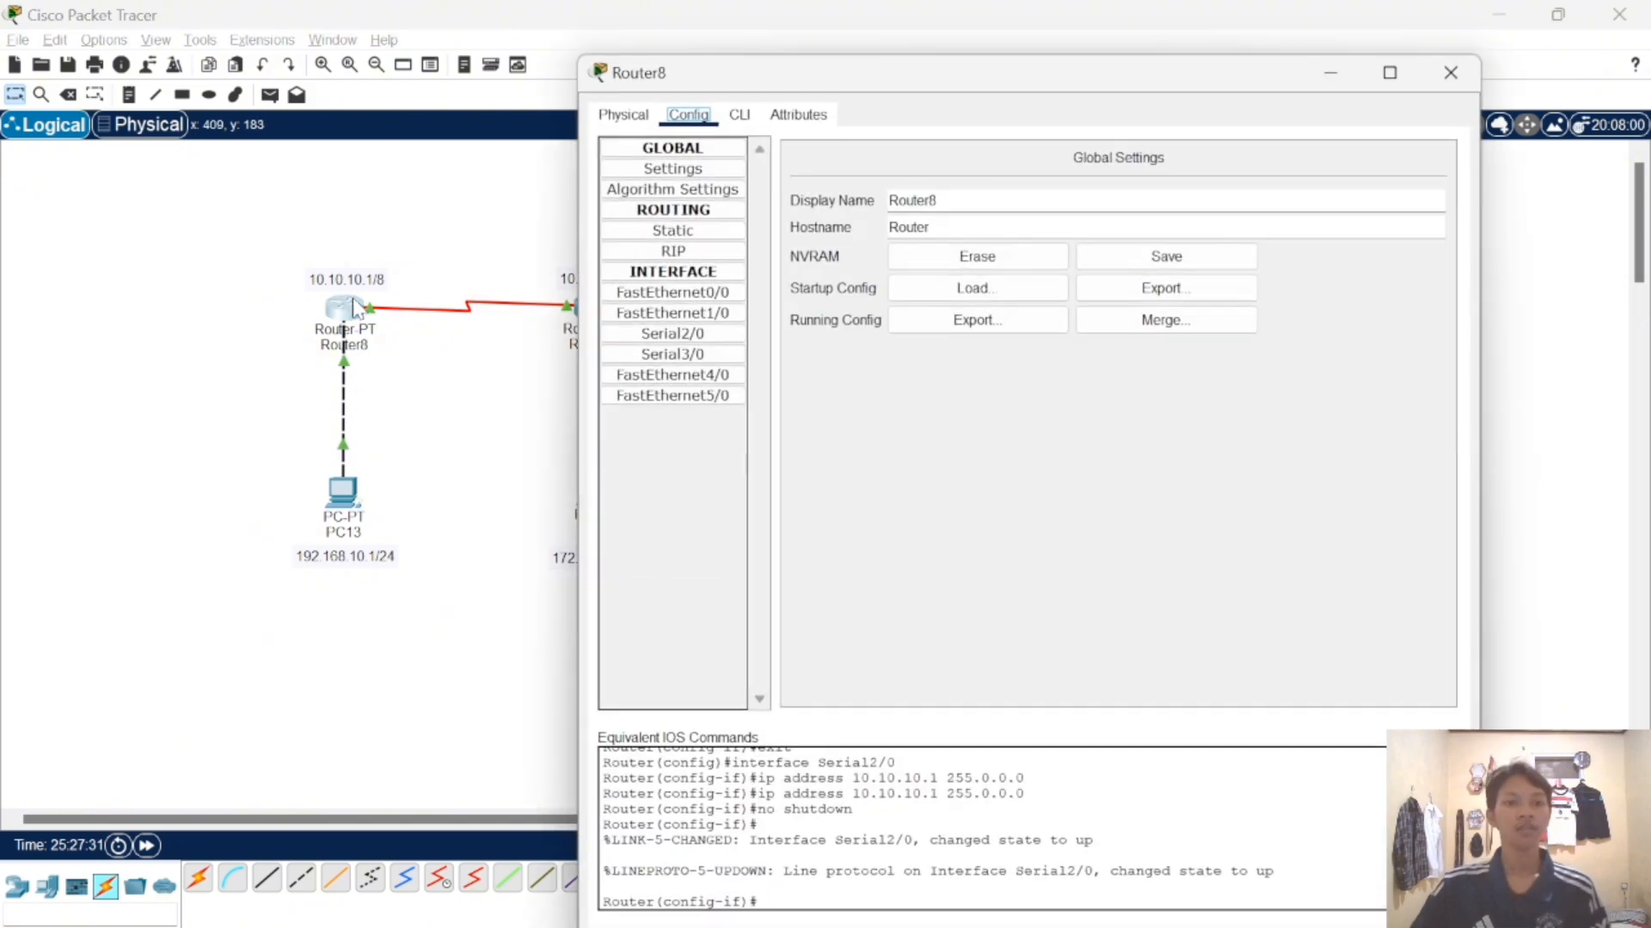
{"action": "left_click", "coordinate": [739, 115]}
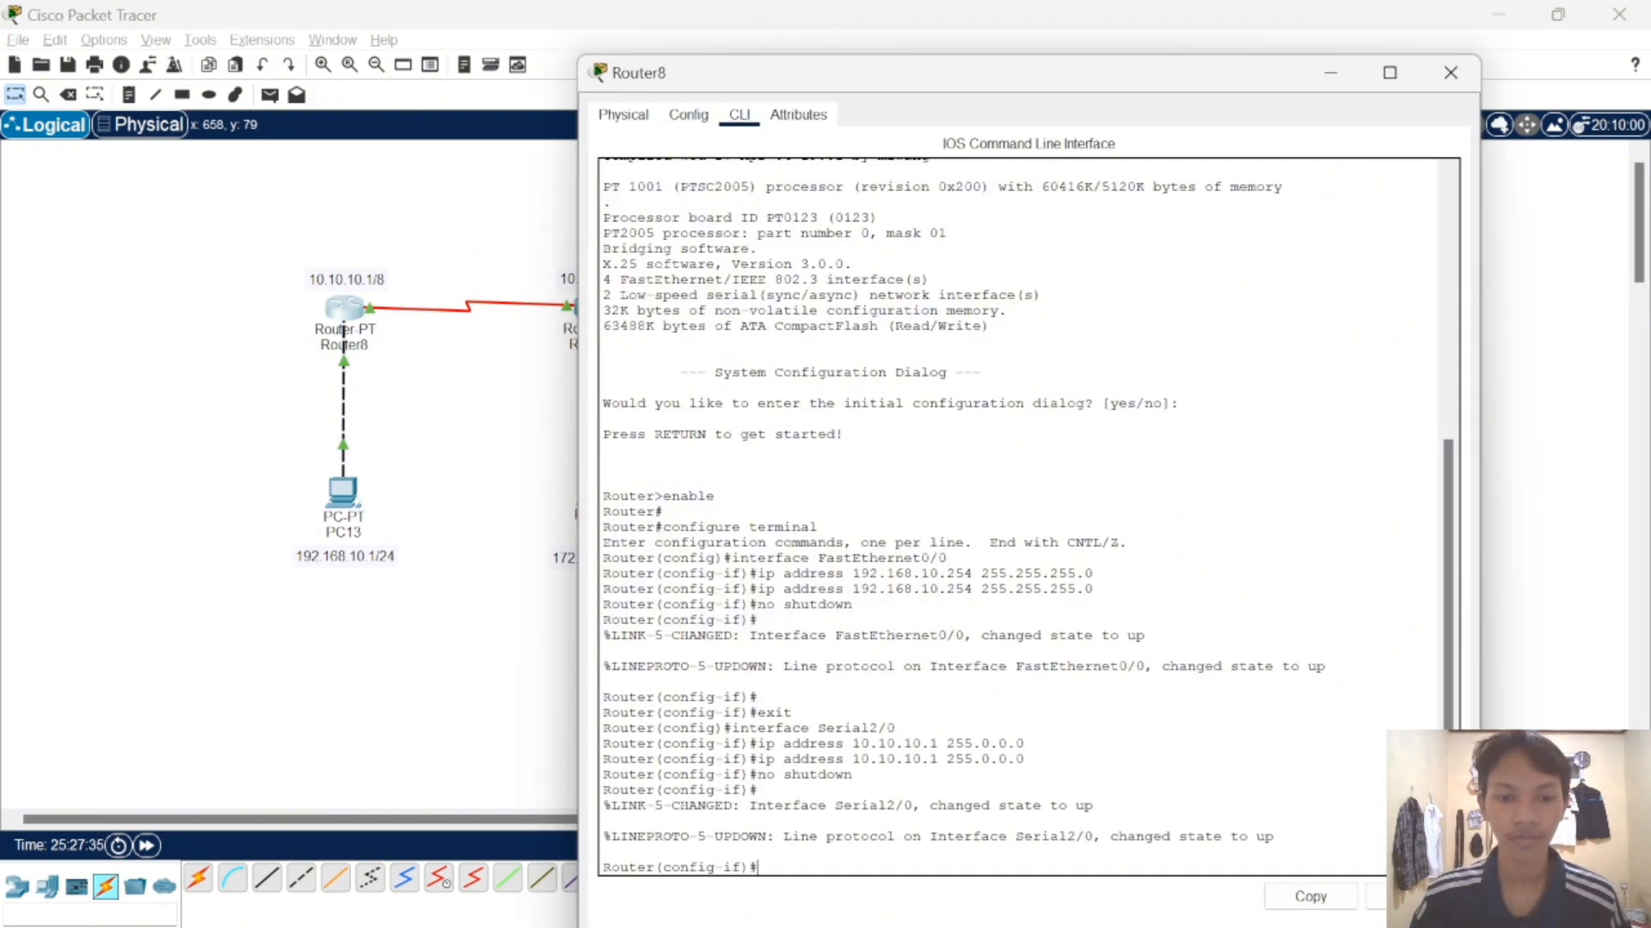
{"action": "type", "text": "e"}
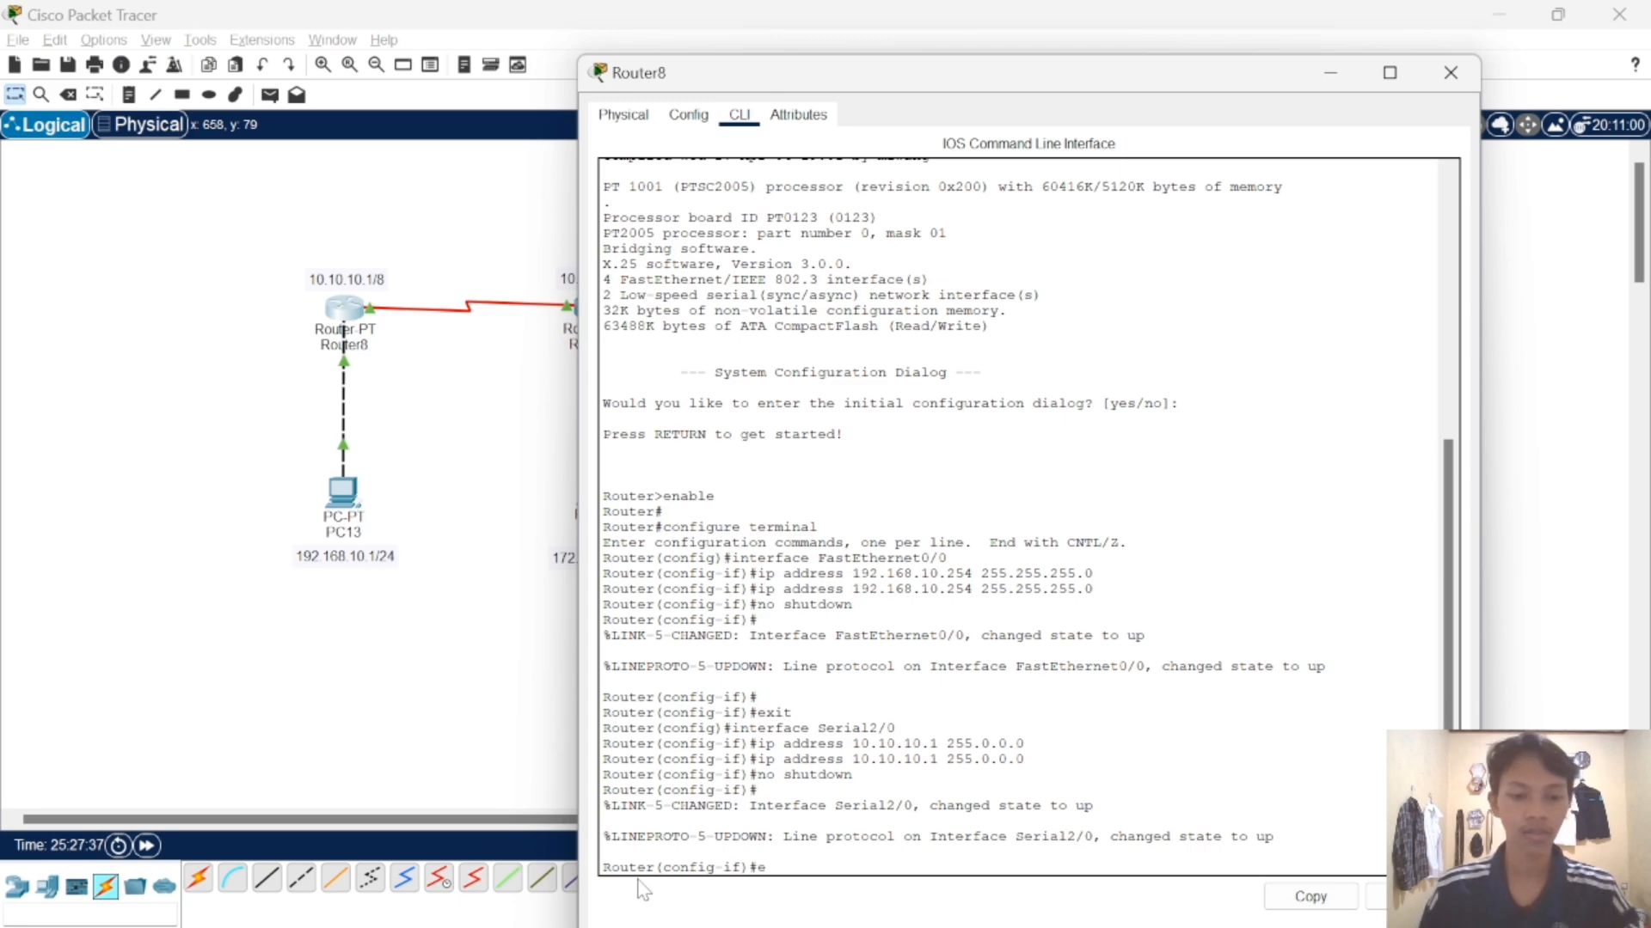
{"action": "type", "text": "x"}
{"action": "key", "text": "Return"}
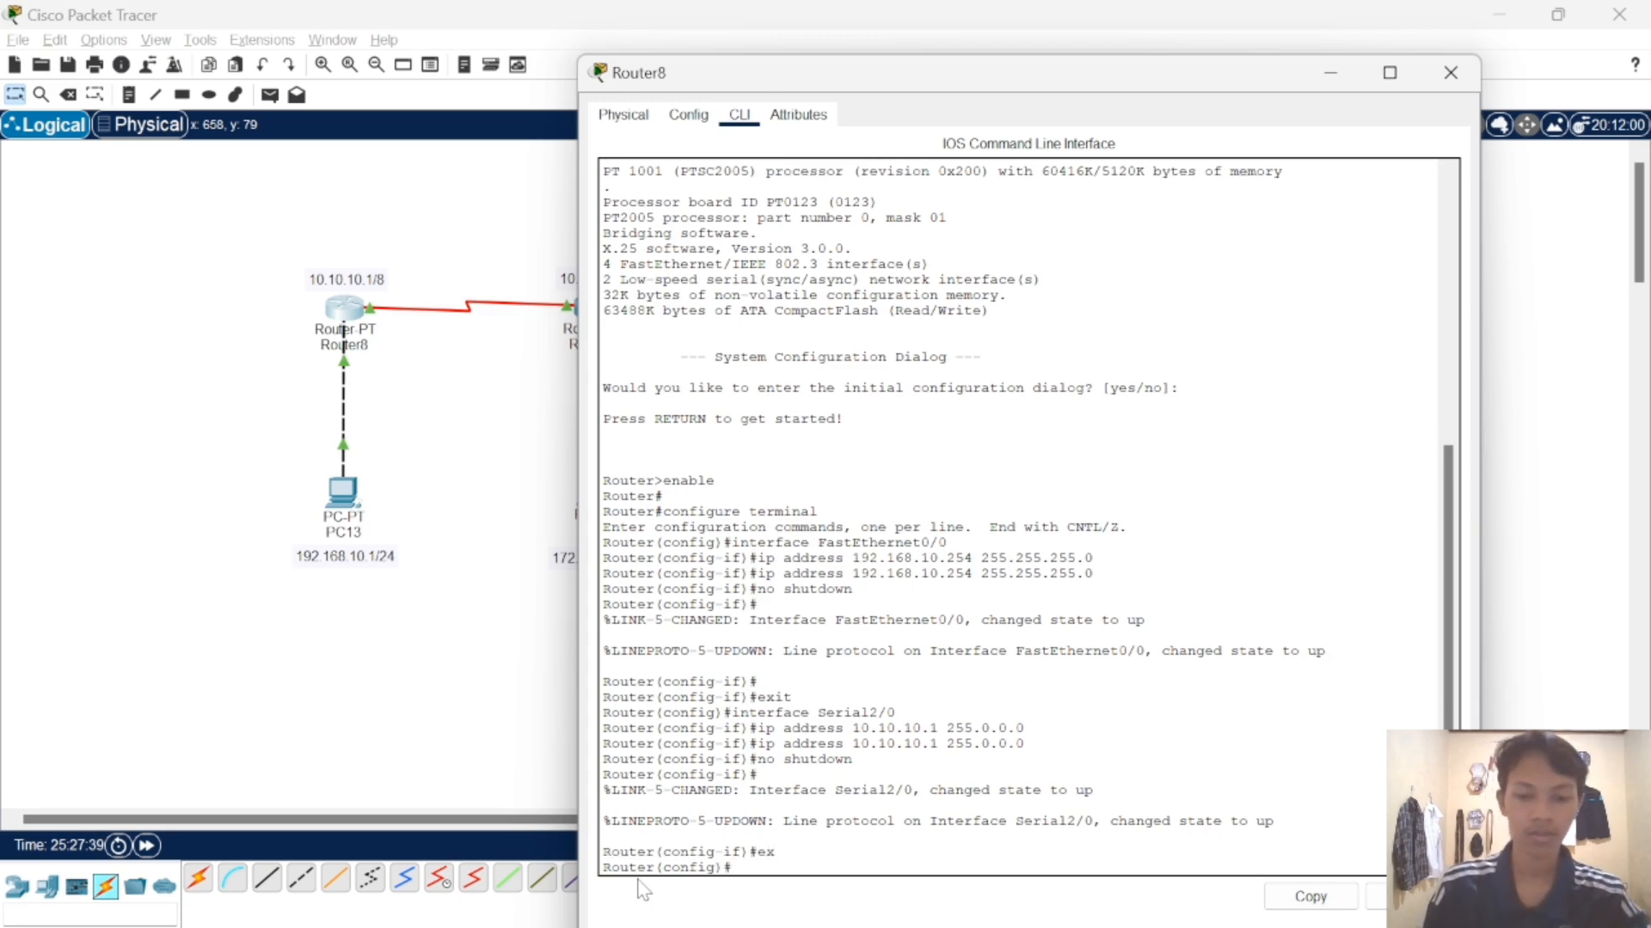
- Start RIP routing on Router8 with router rip and set it to version 2
{"action": "type", "text": "route"}
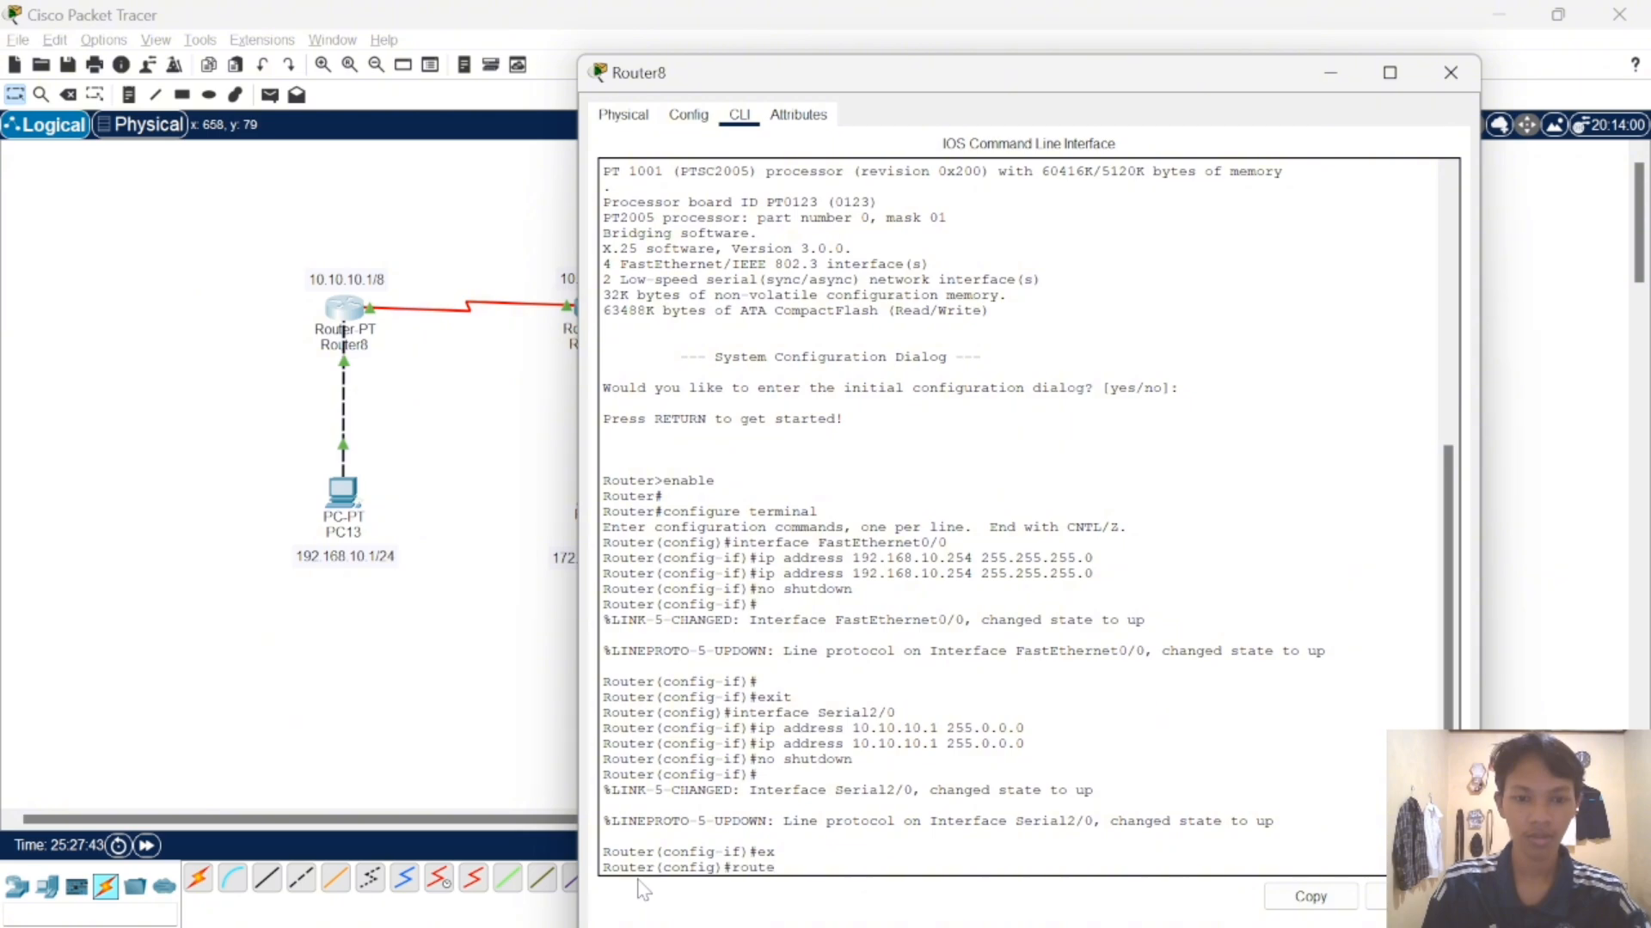
{"action": "type", "text": "r rip"}
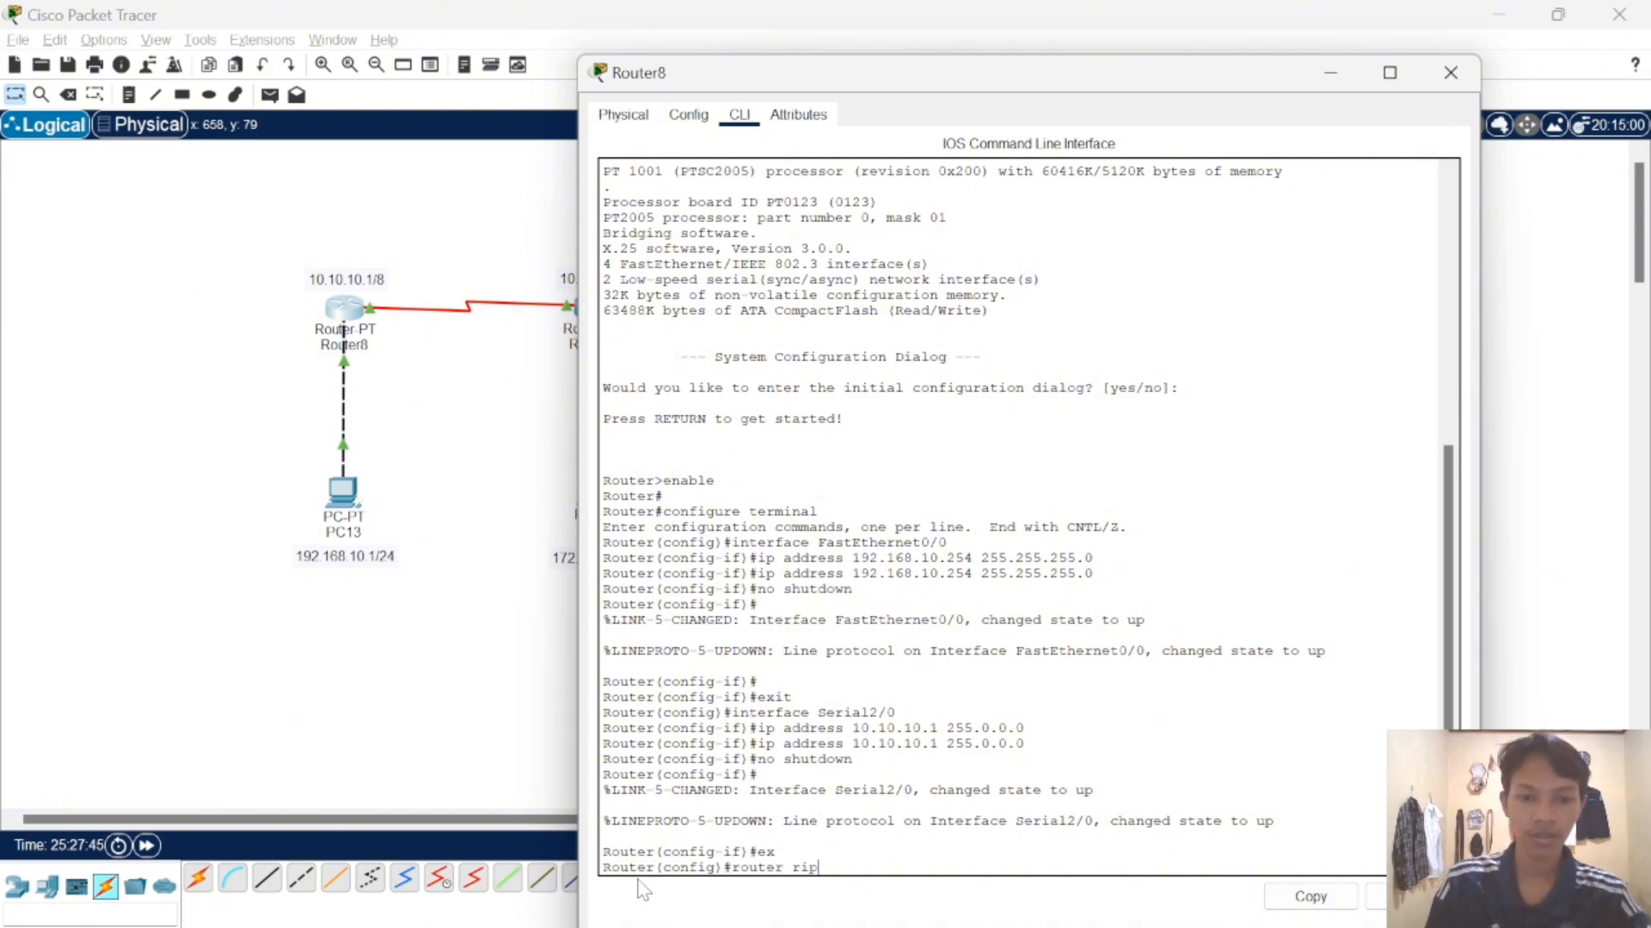
{"action": "key", "text": "Return"}
{"action": "type", "text": "vers"}
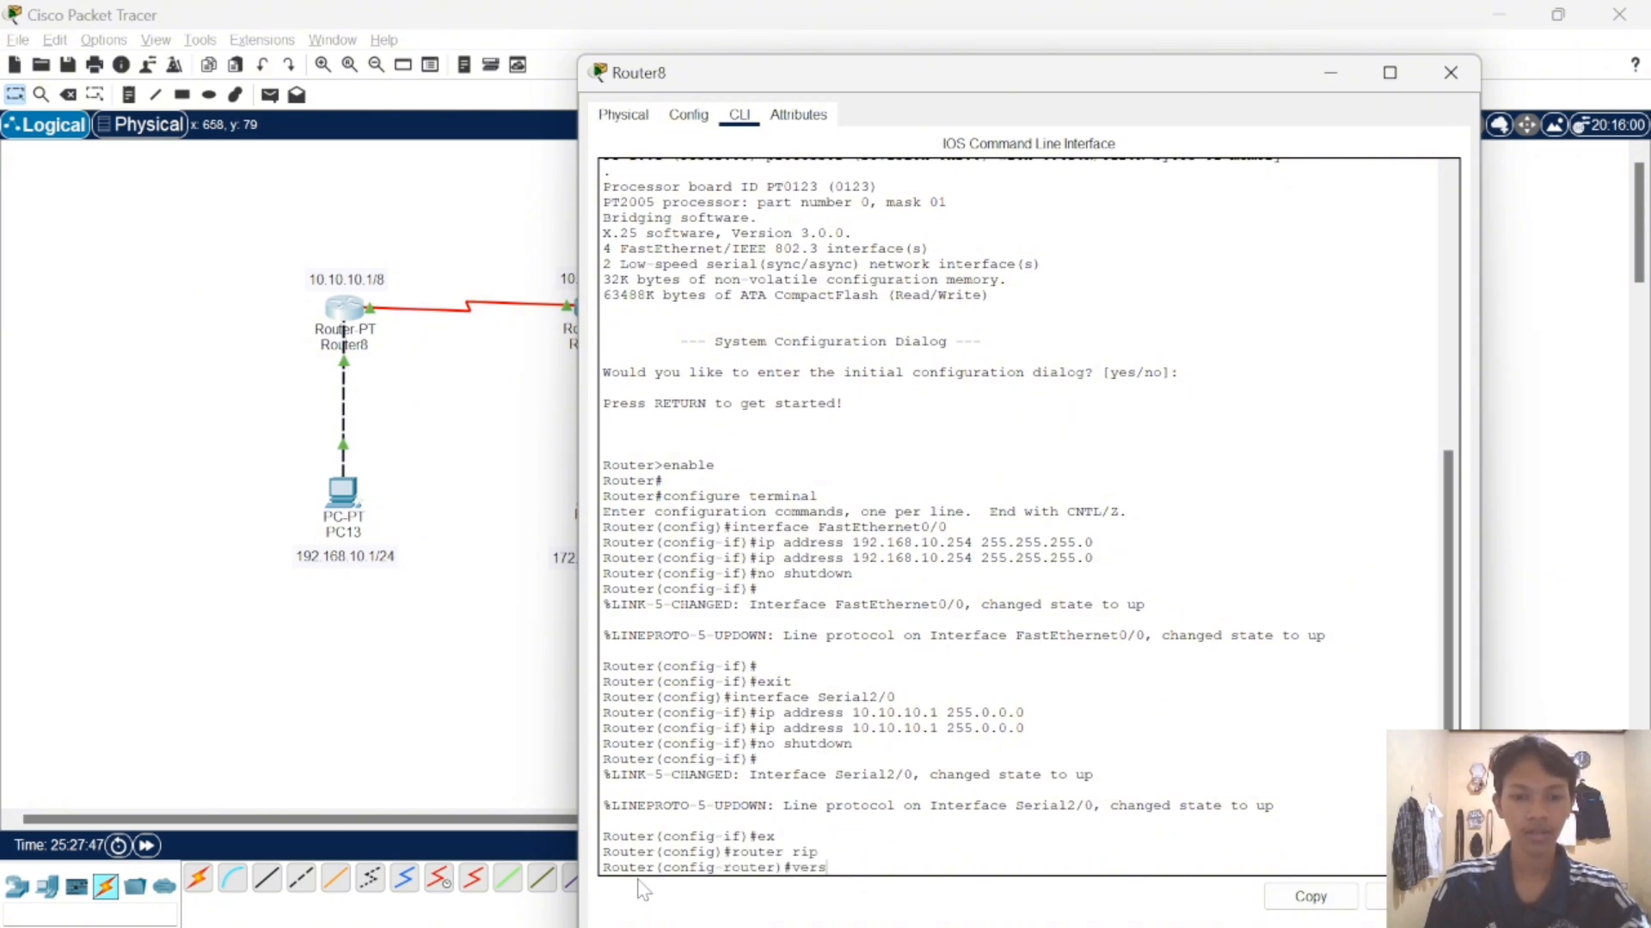
{"action": "type", "text": "ion "}
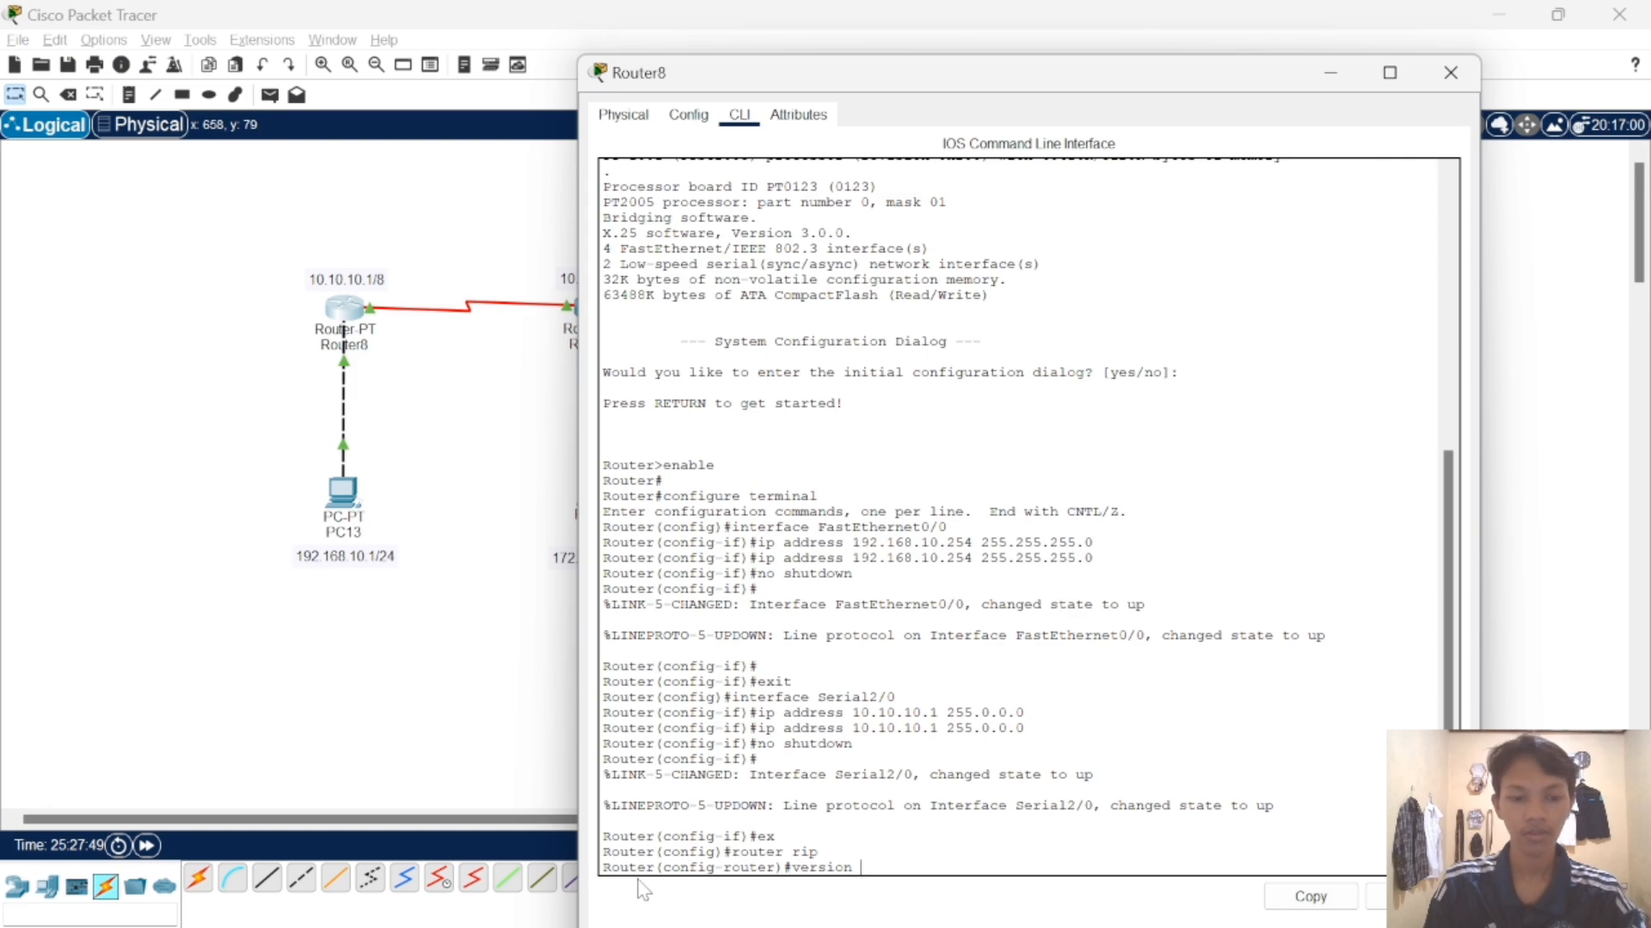
{"action": "type", "text": "2"}
{"action": "key", "text": "Return"}
- Add network 192.168.10.0 to Router8's RIP configuration with the network command
{"action": "type", "text": "nfig-router)#n"}
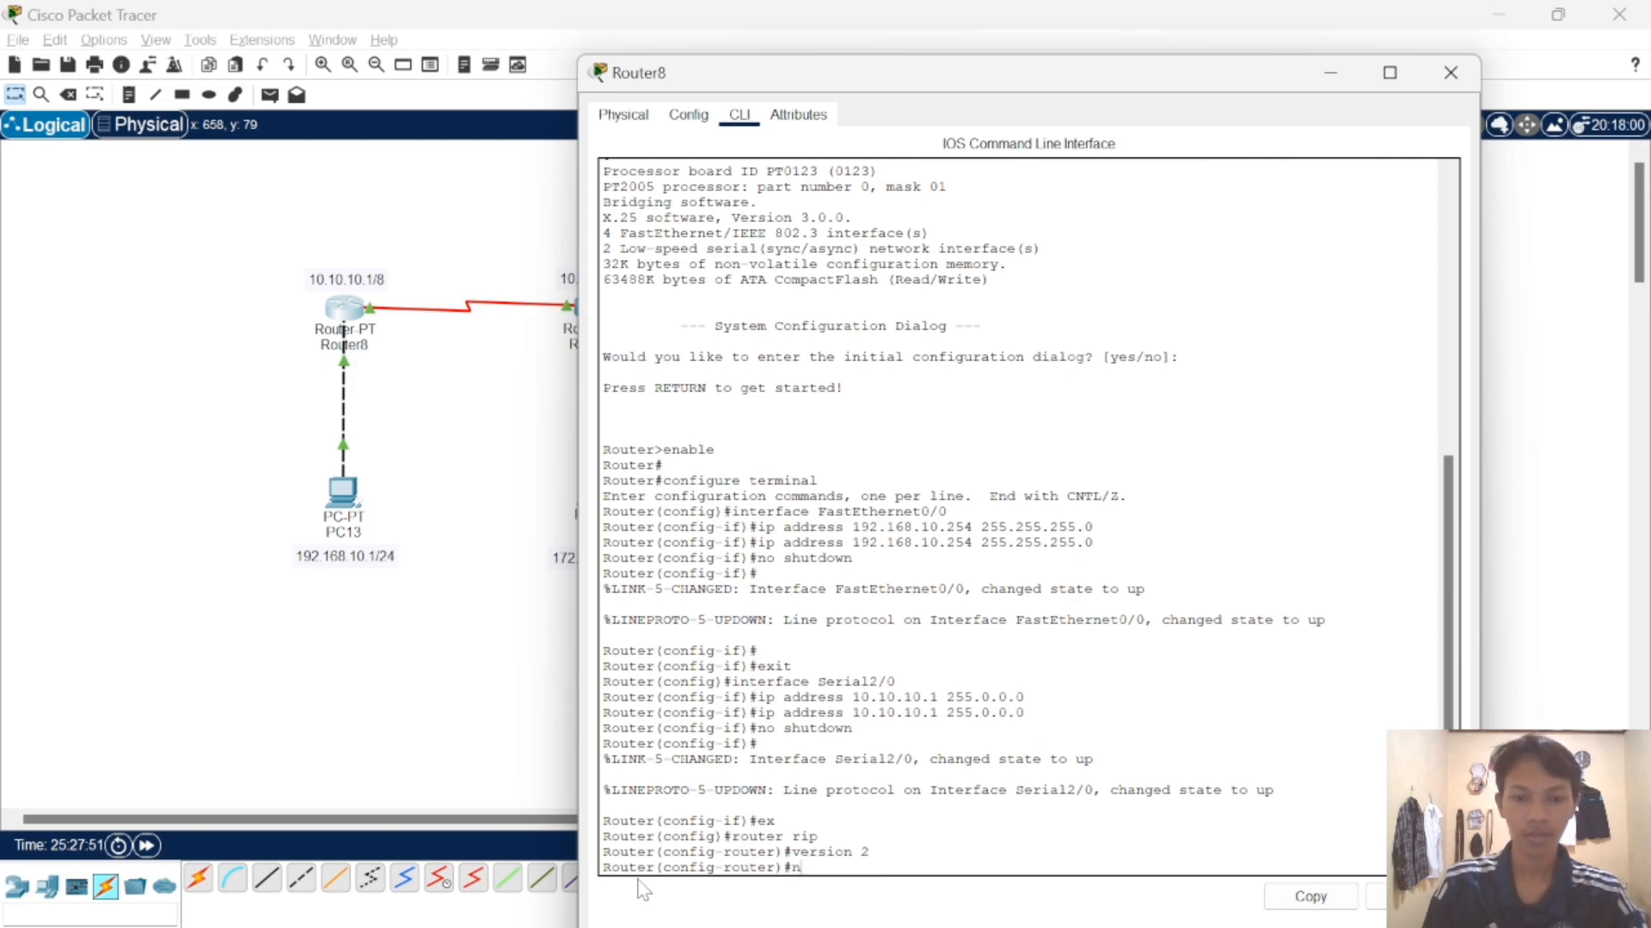
{"action": "type", "text": "etwo"}
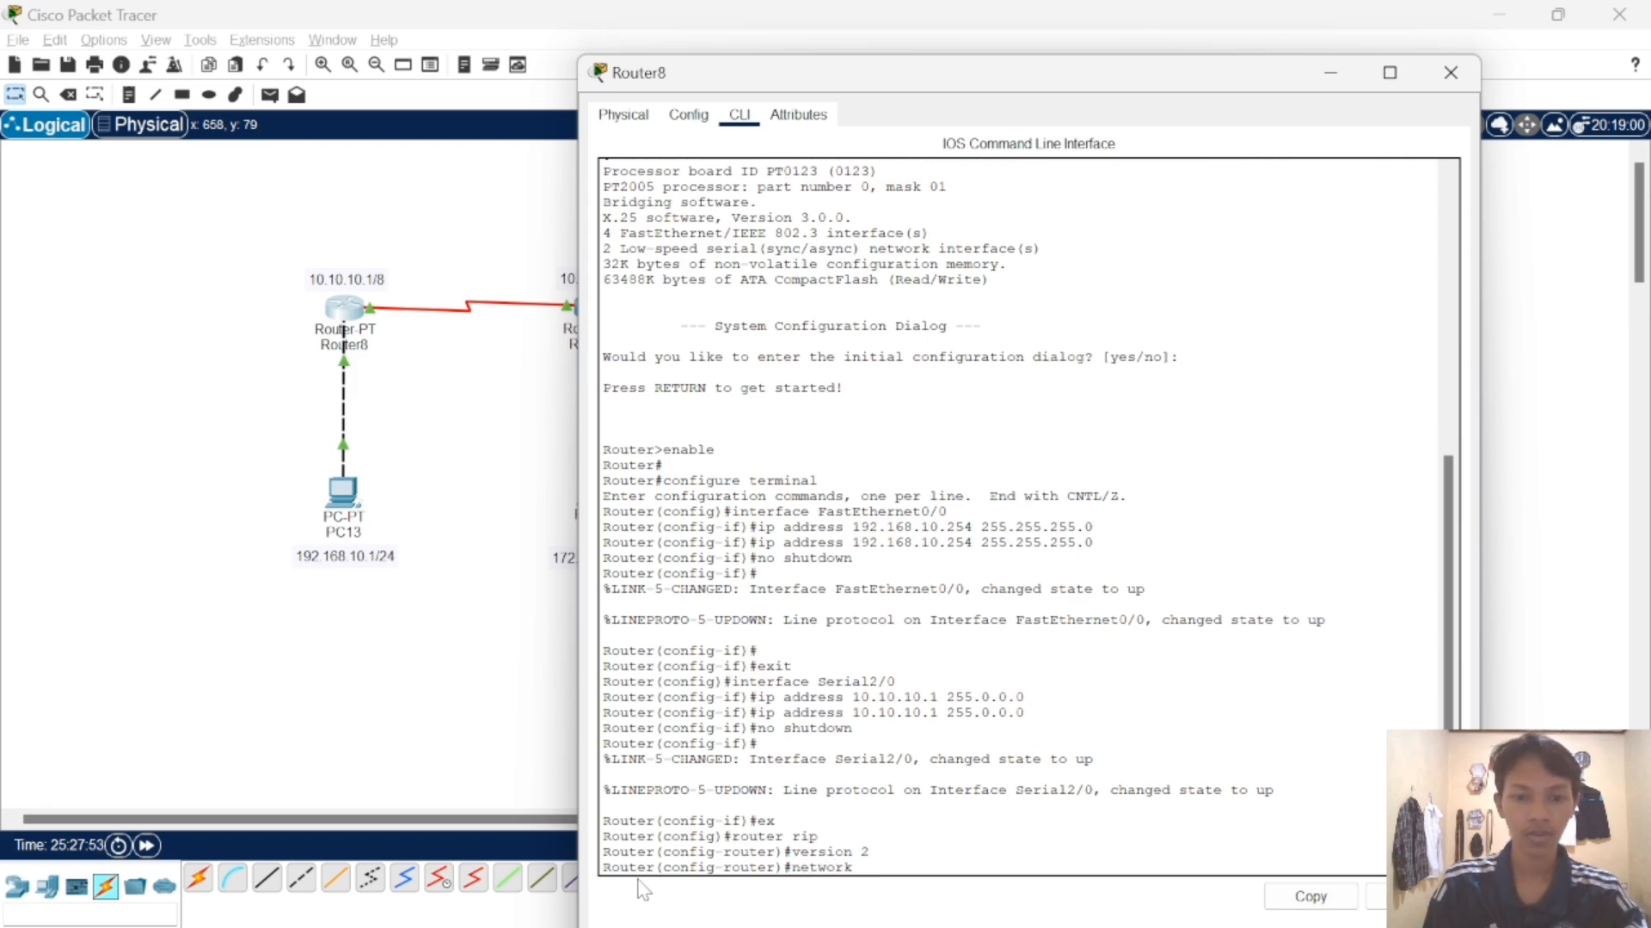
{"action": "type", "text": "rk "}
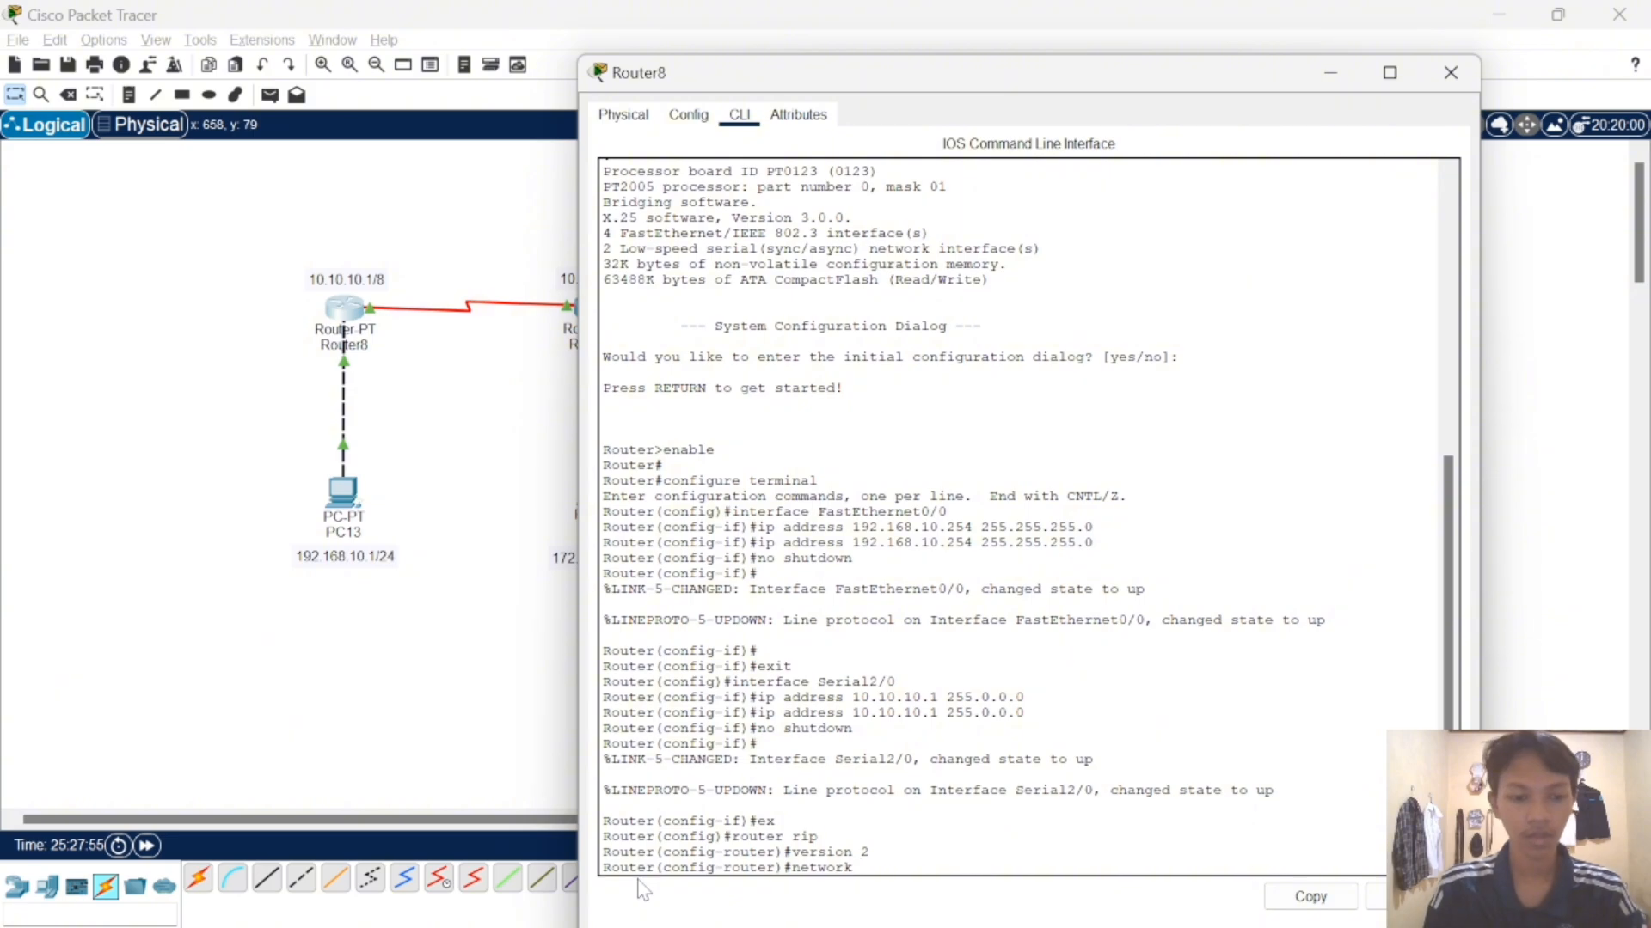
{"action": "type", "text": "192"}
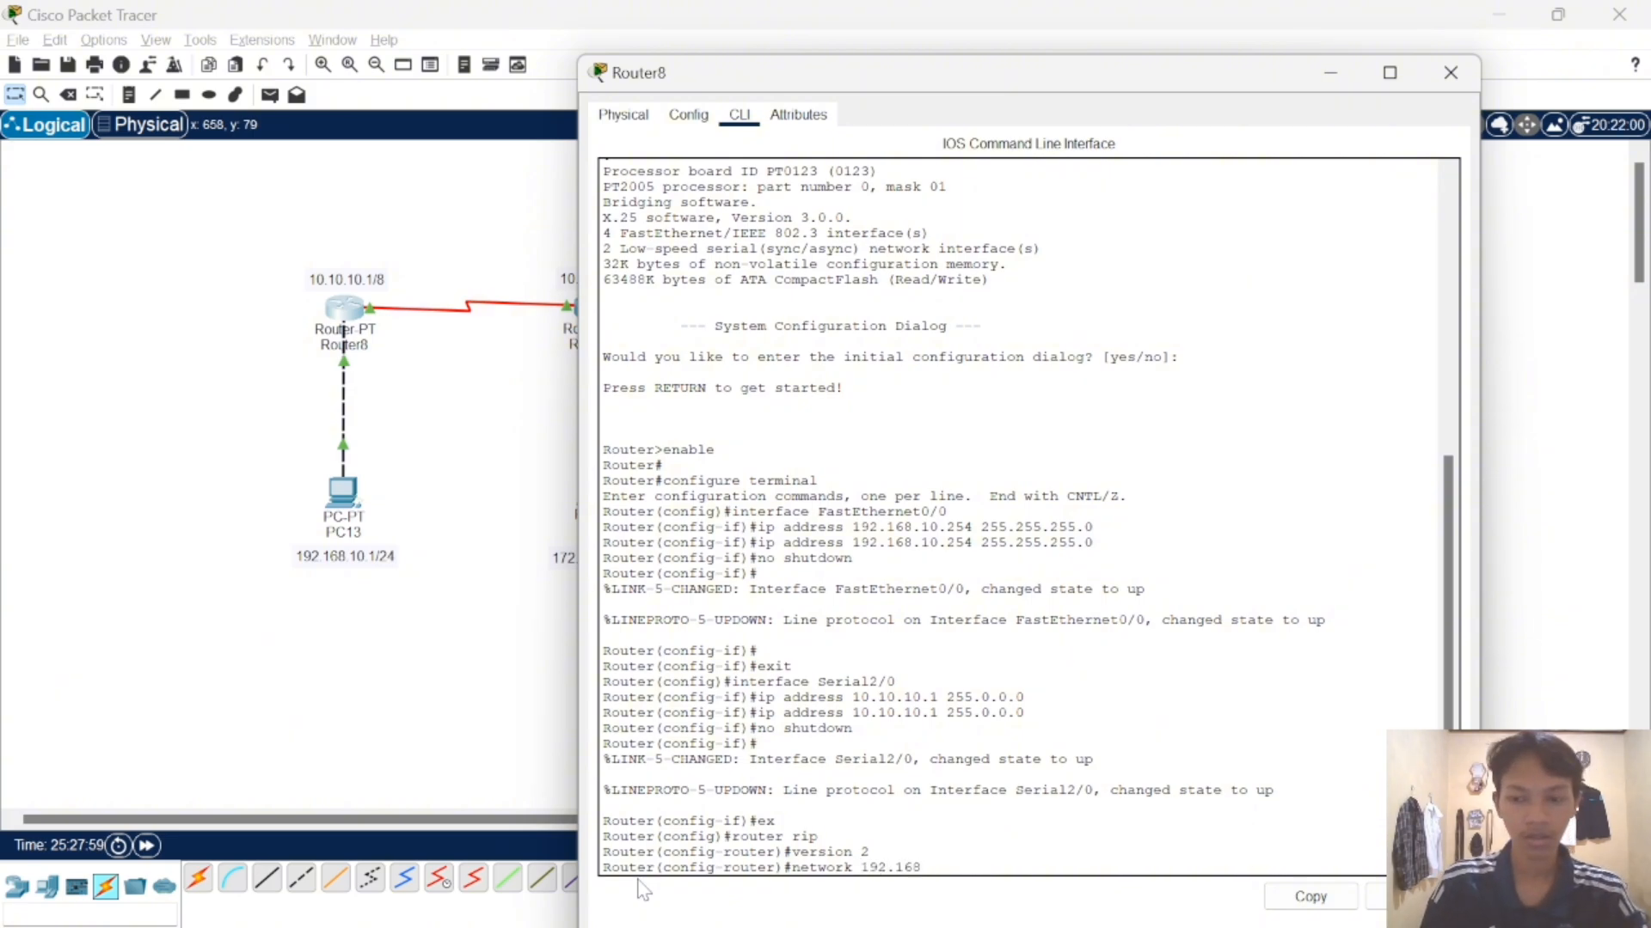
{"action": "type", "text": ".168.1"}
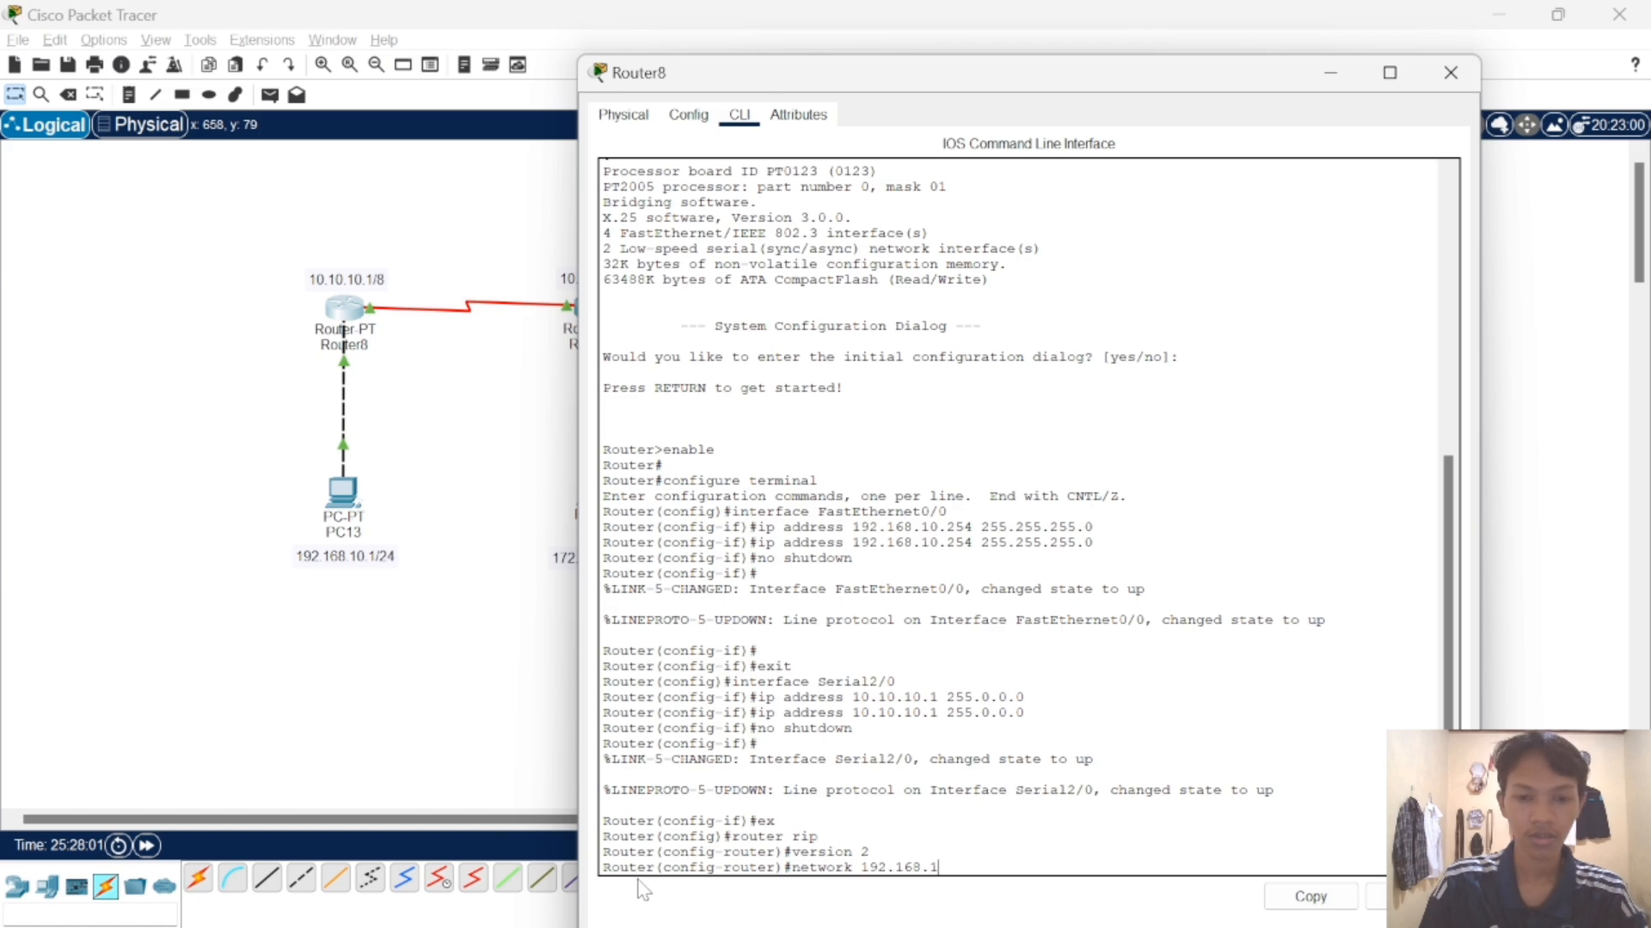
{"action": "type", "text": "0.0"}
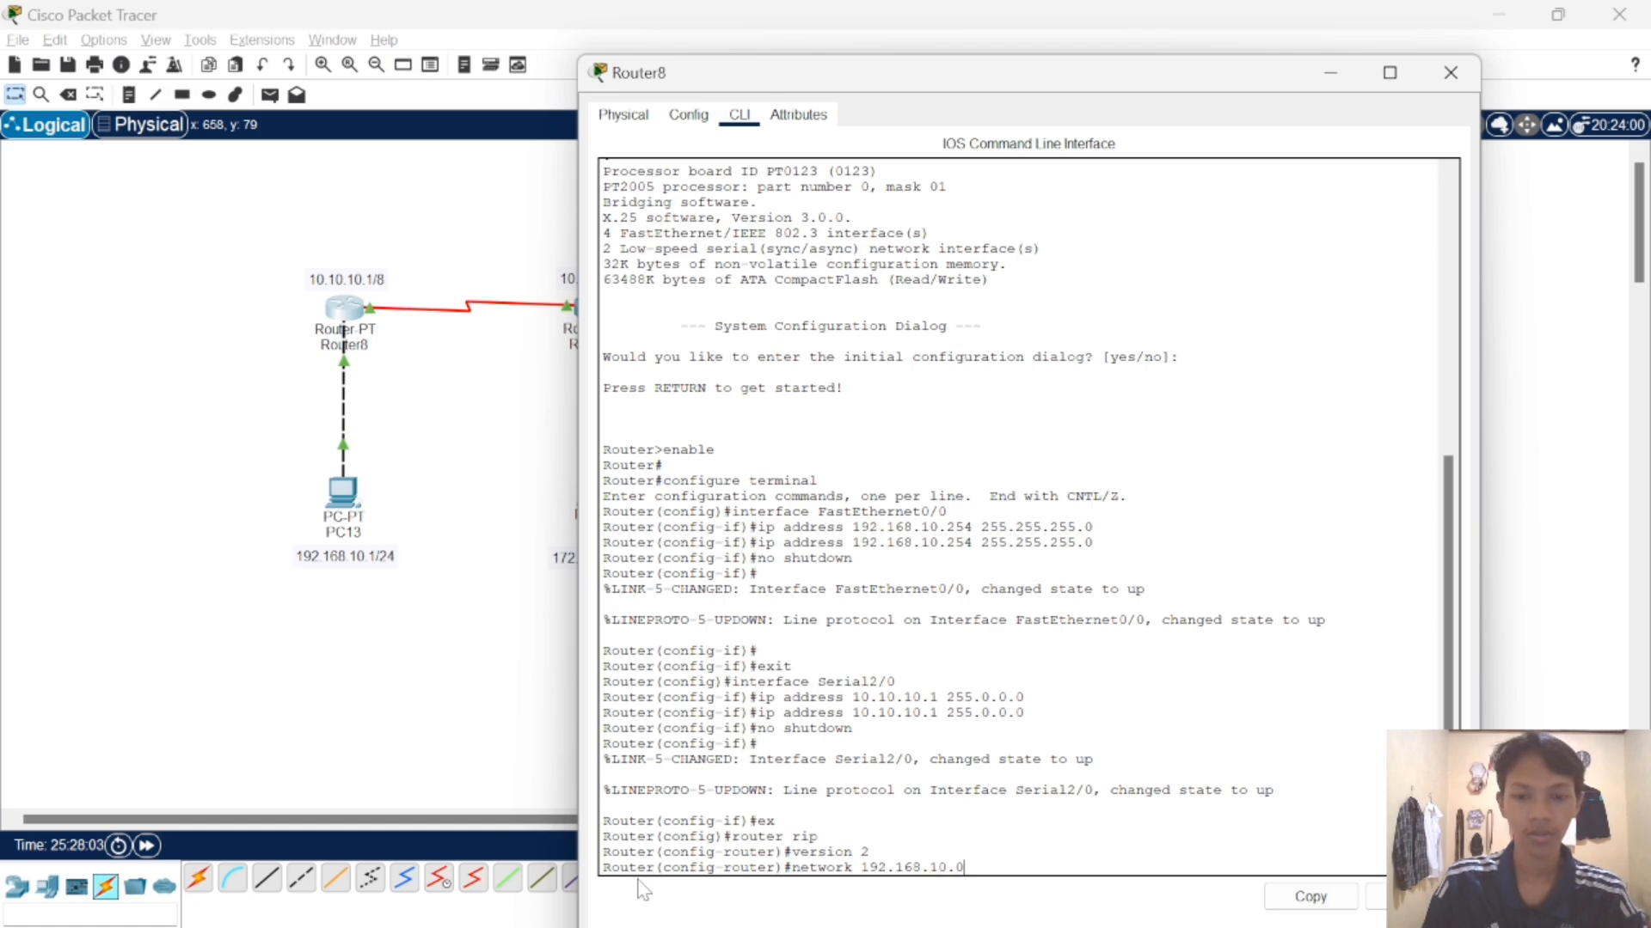
{"action": "key", "text": "Return"}
- Add network 172.16.0.0 to Router8's RIP configuration with the network command
{"action": "type", "text": "net"}
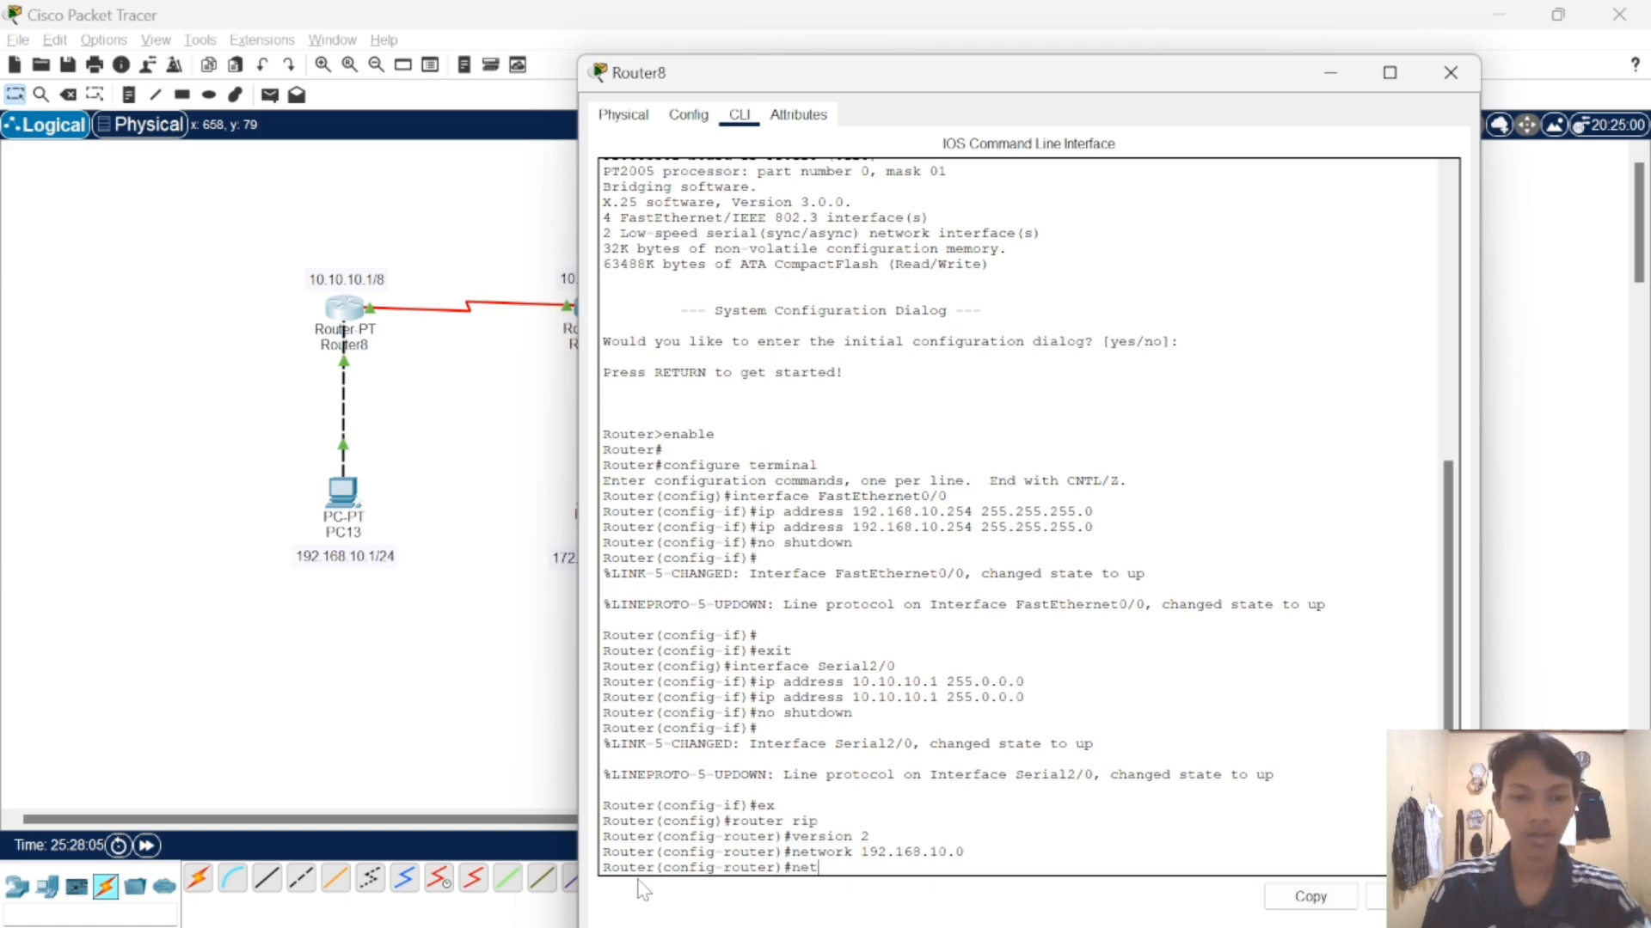
{"action": "type", "text": "work "}
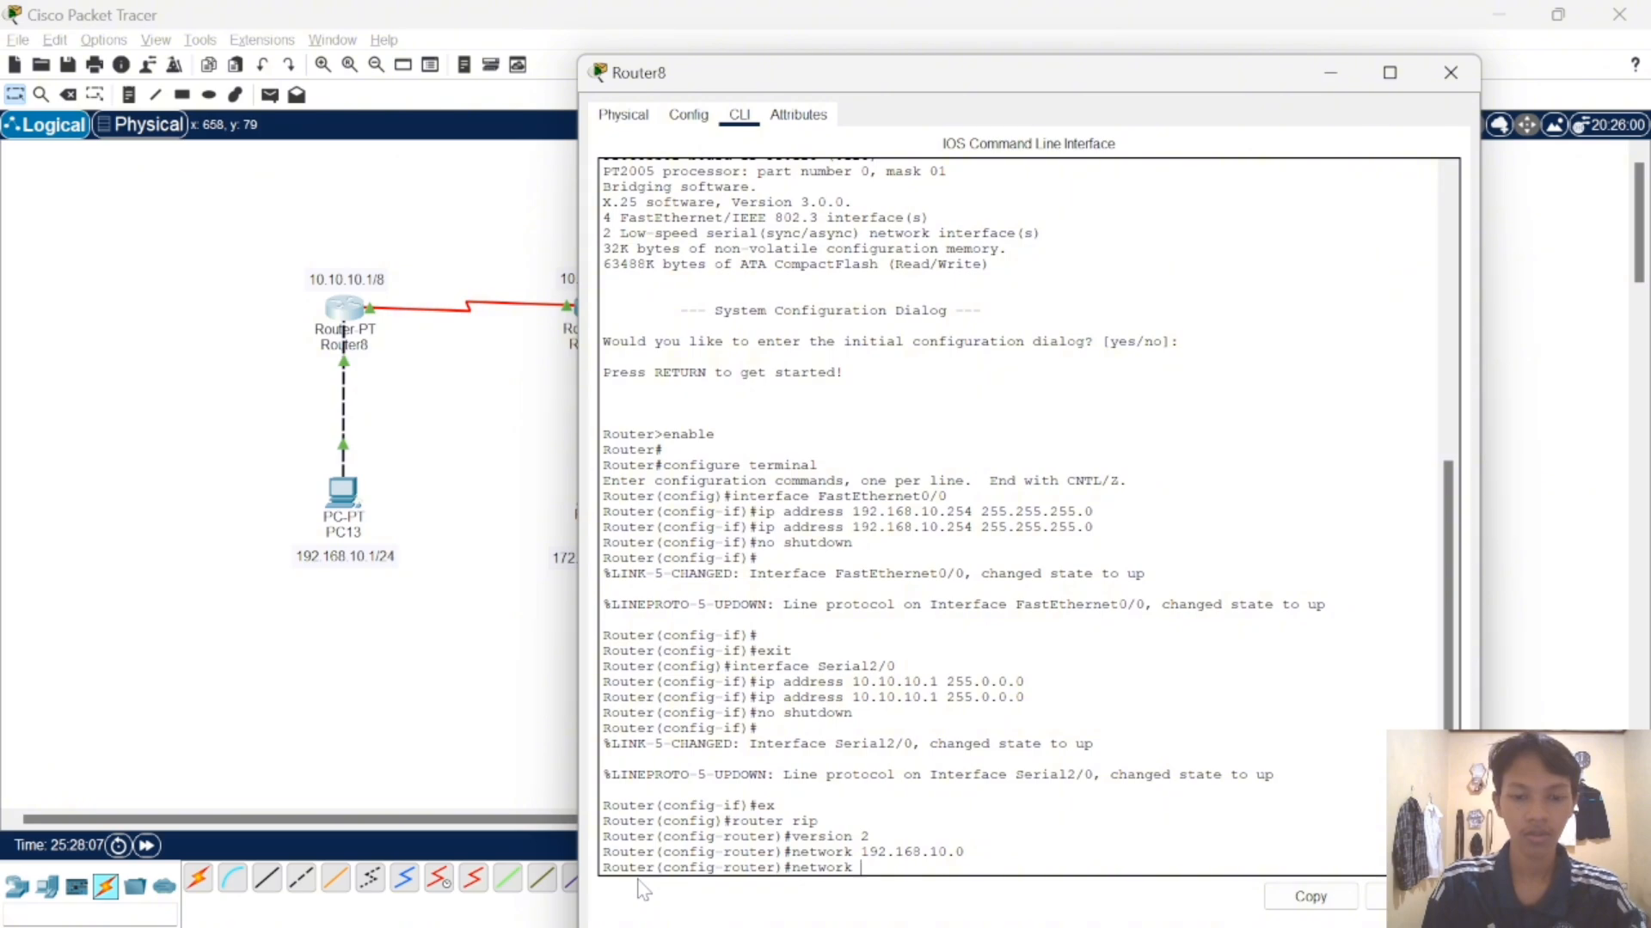
{"action": "type", "text": "172.1"}
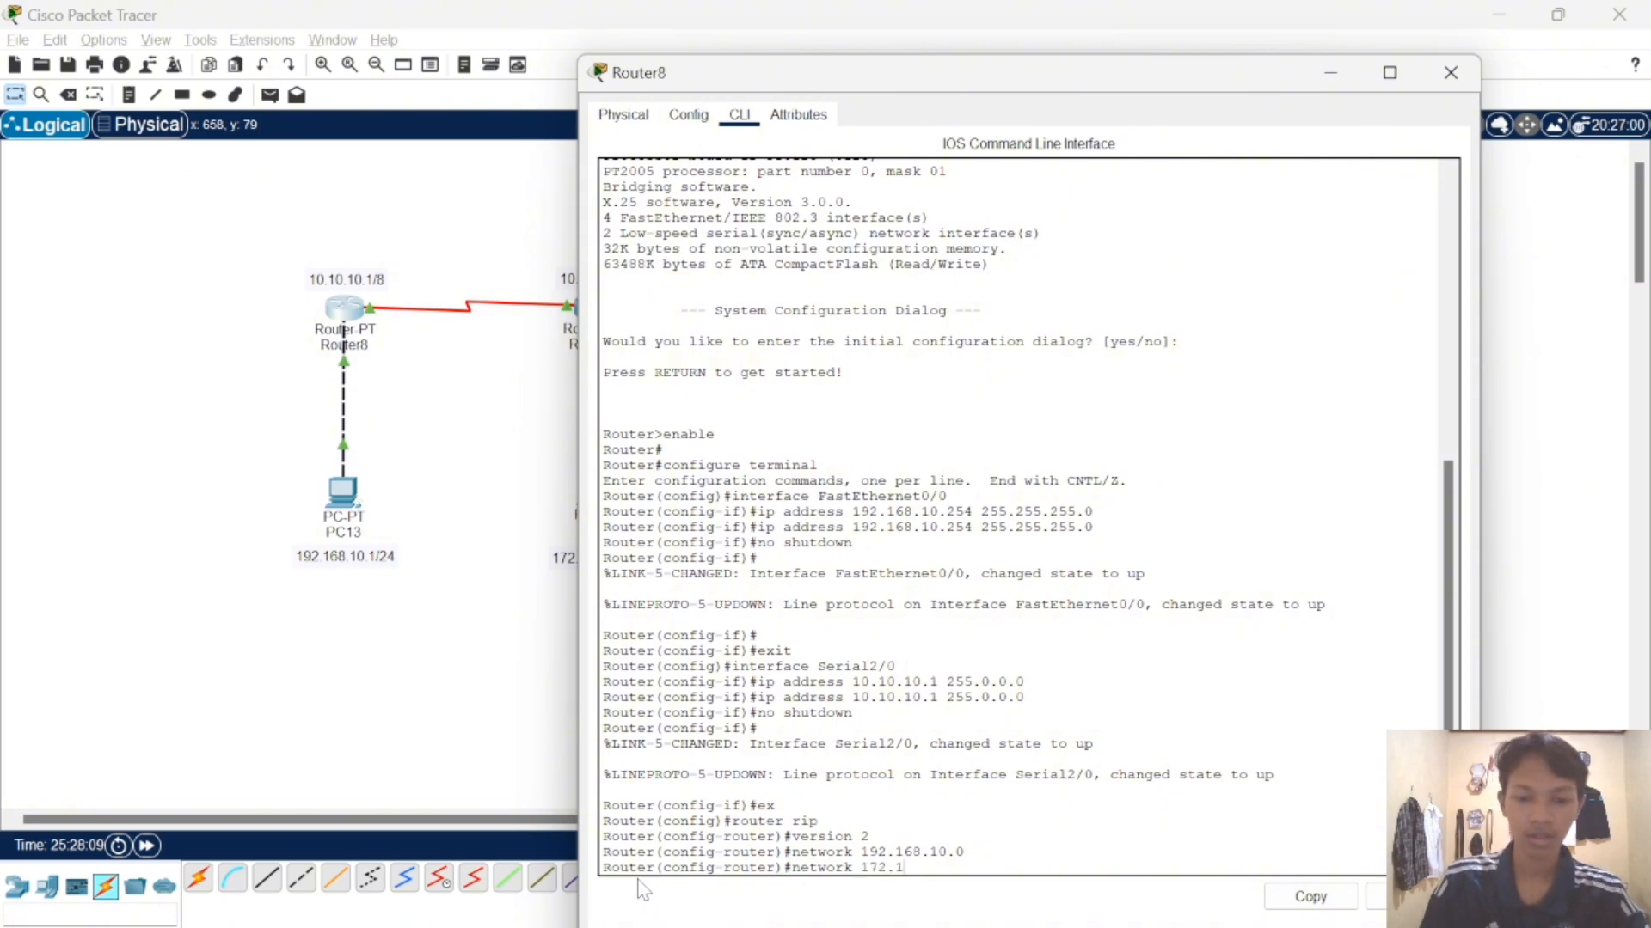
{"action": "type", "text": "6.0.0"}
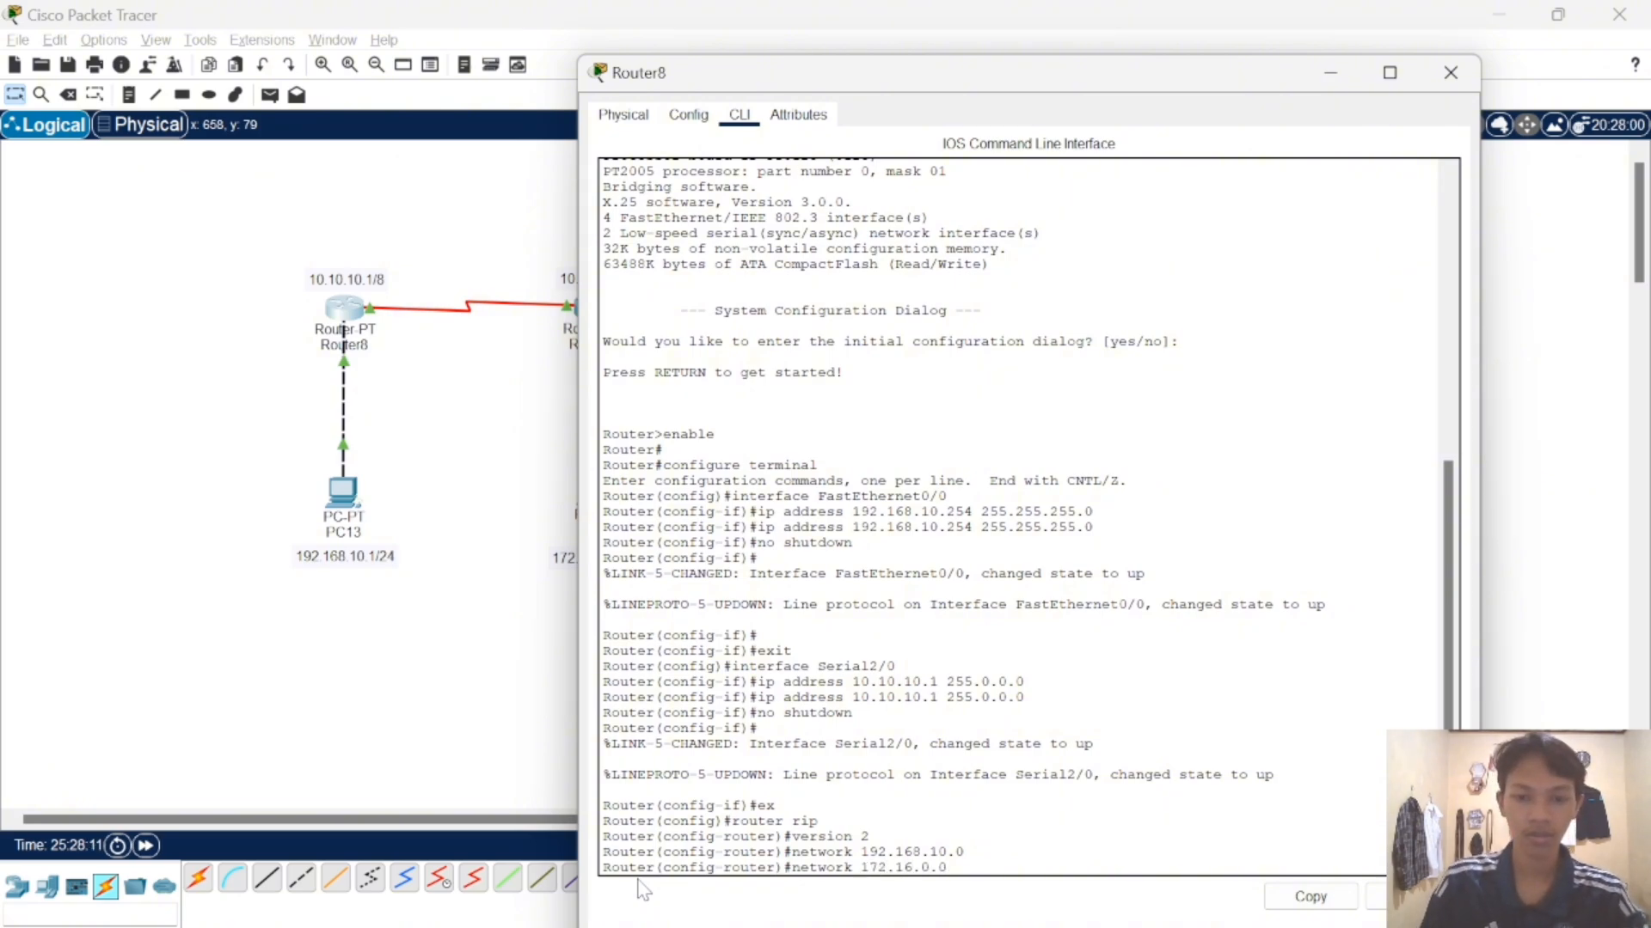
{"action": "key", "text": "Return"}
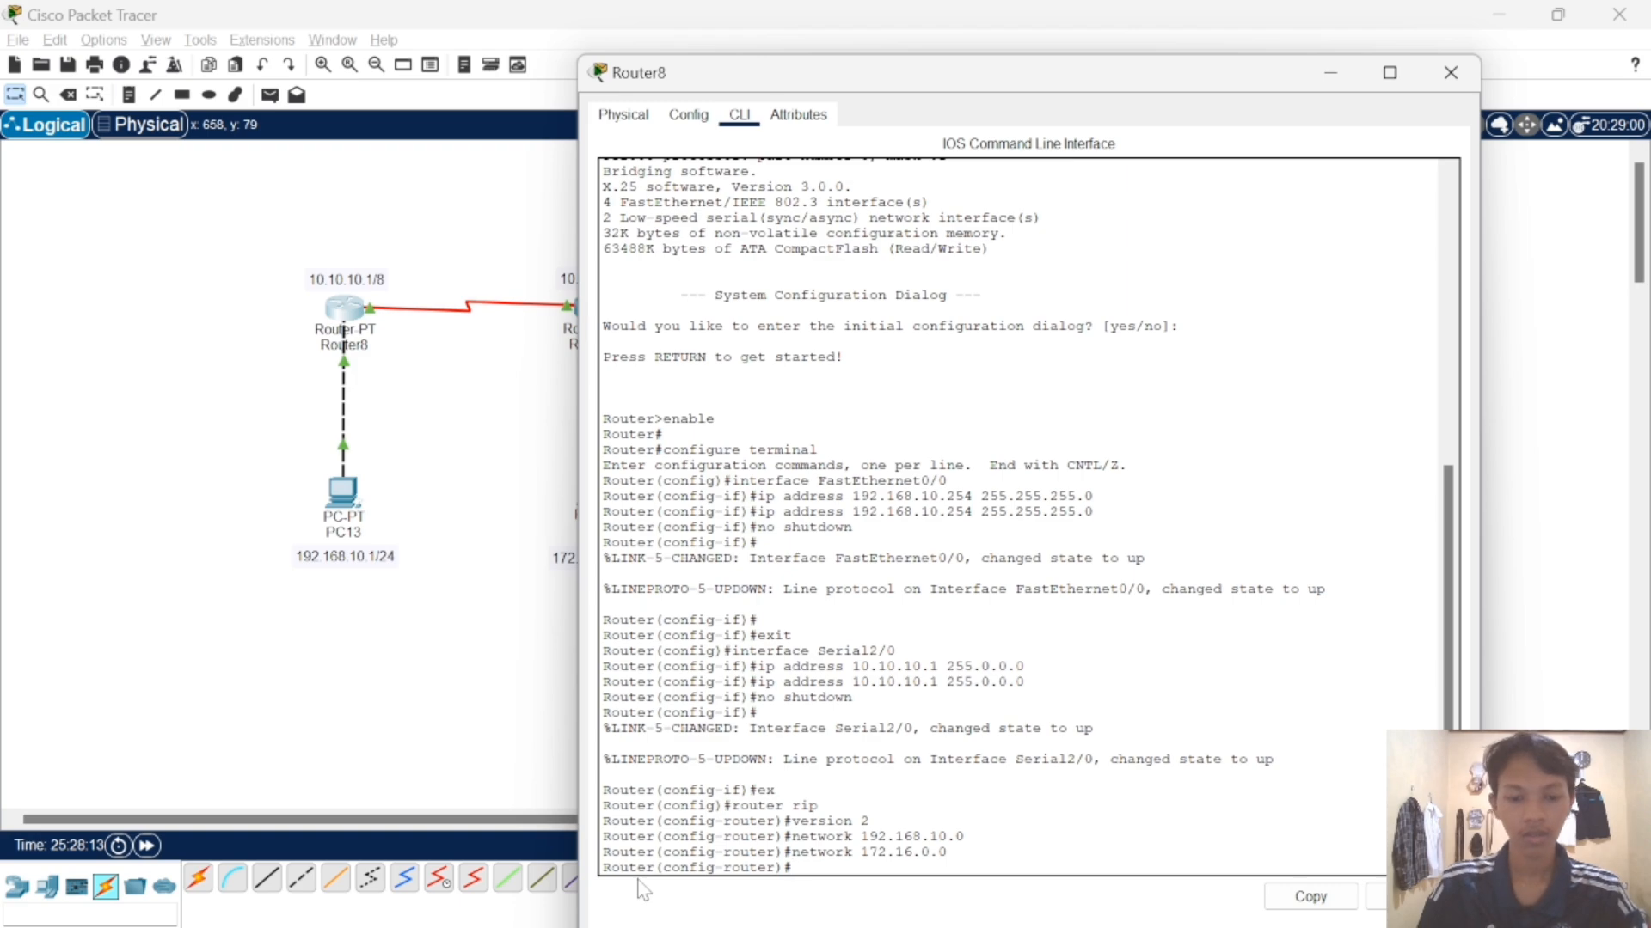
- Add network 10.0.0.0 to Router8's RIP configuration with the network command
{"action": "type", "text": "network"}
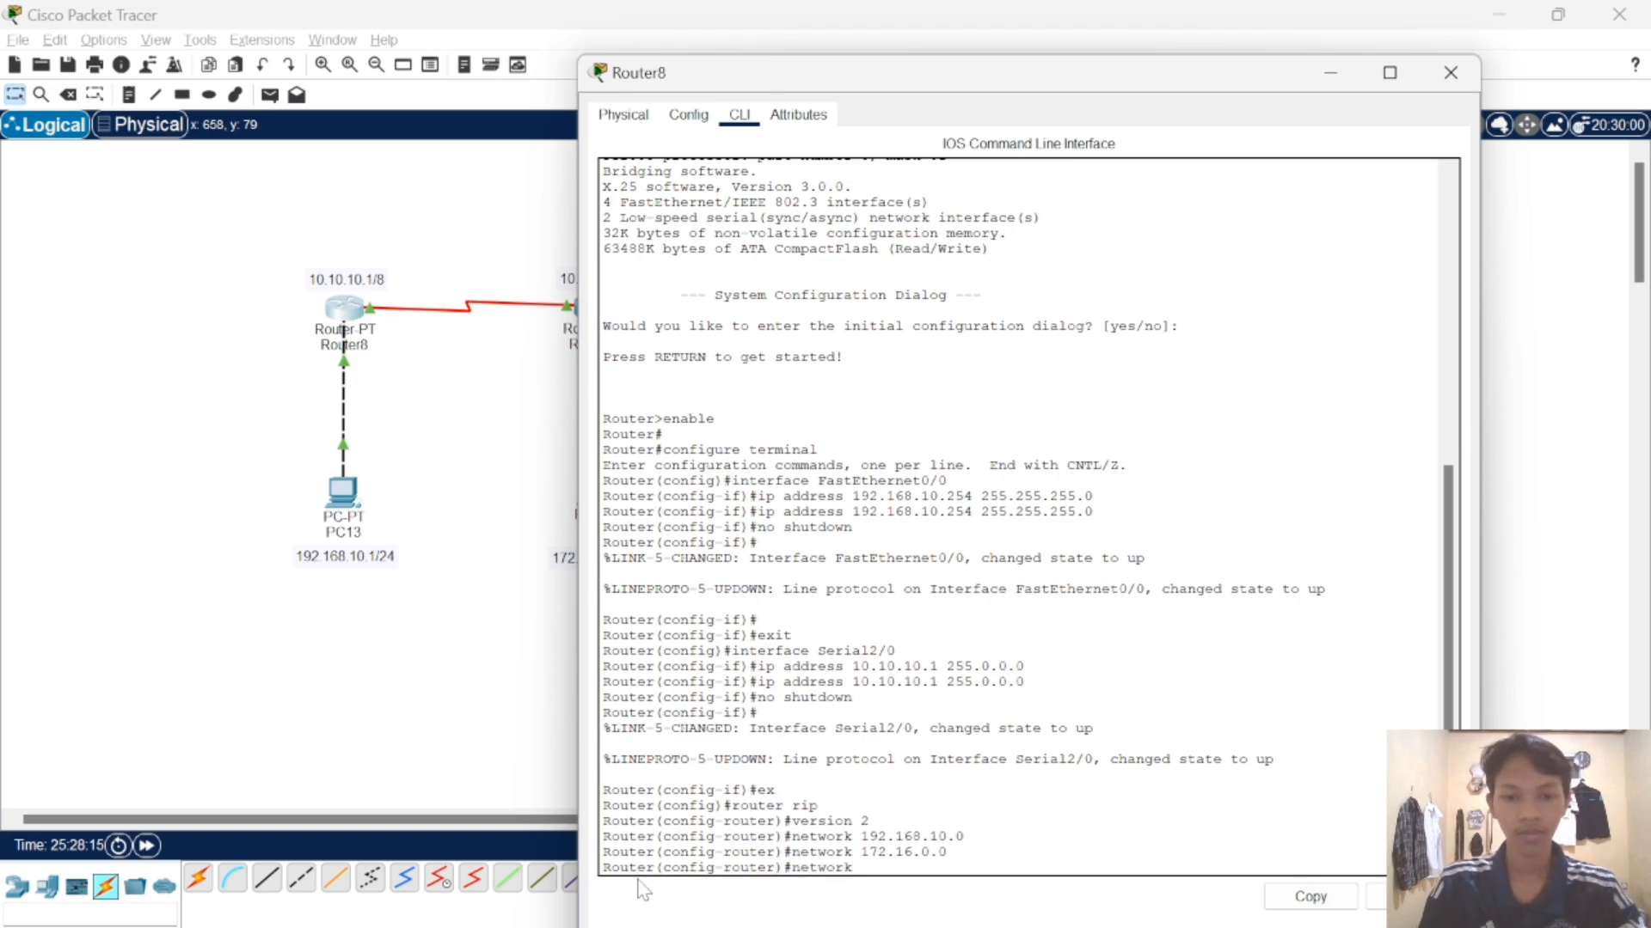
{"action": "type", "text": " 10."}
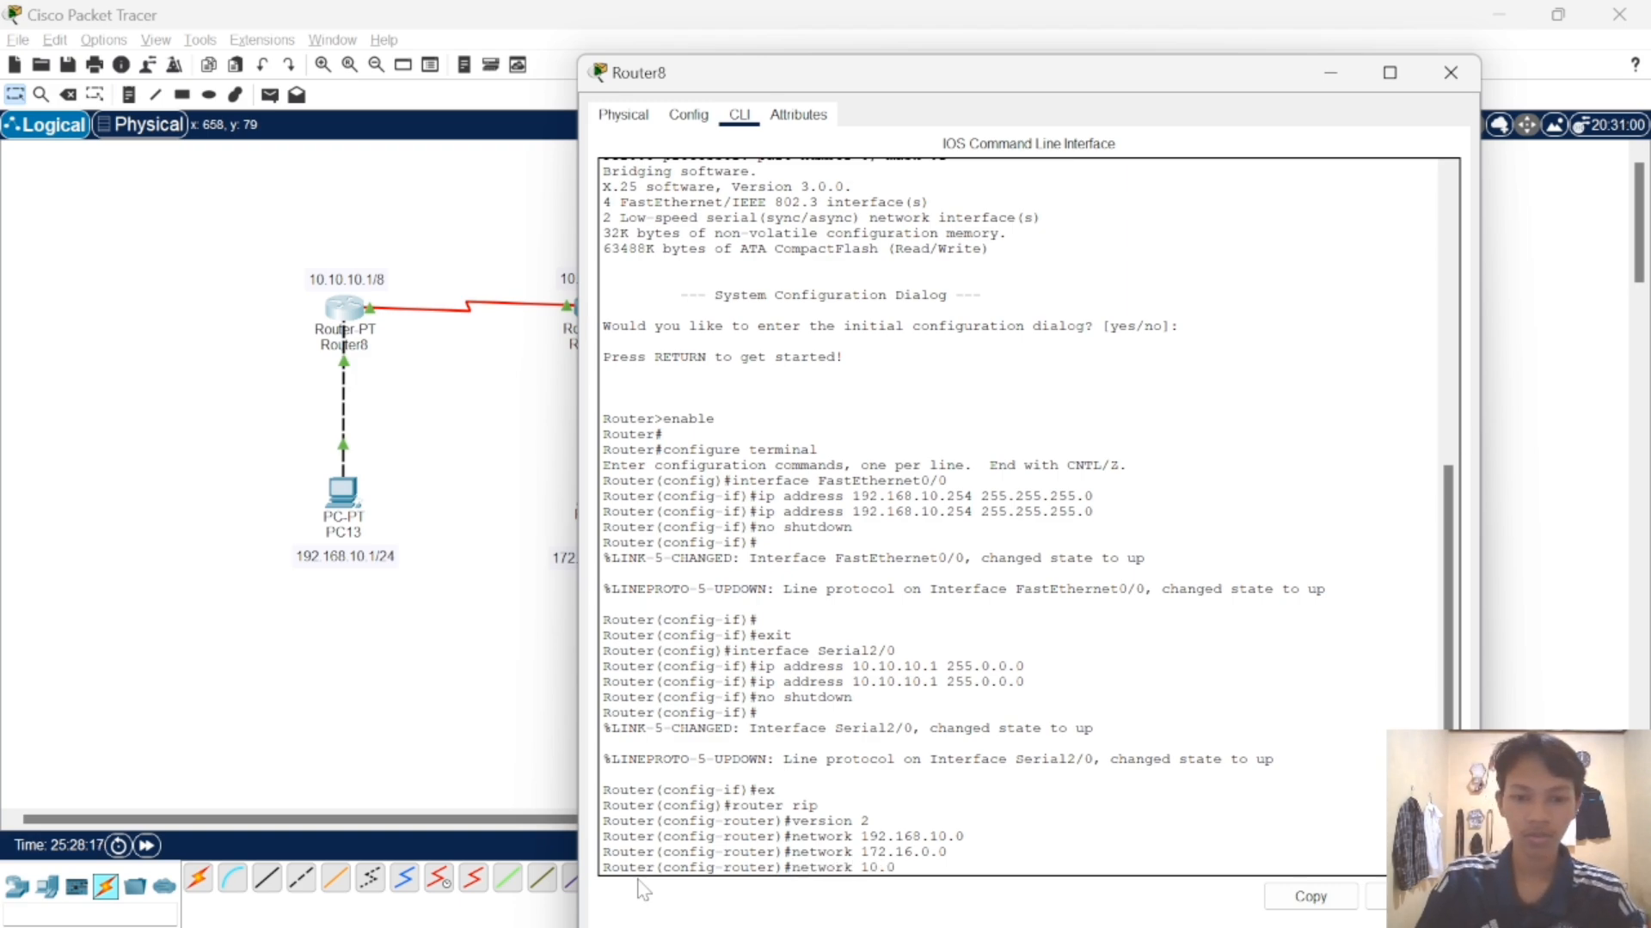
{"action": "type", "text": "0.0.0"}
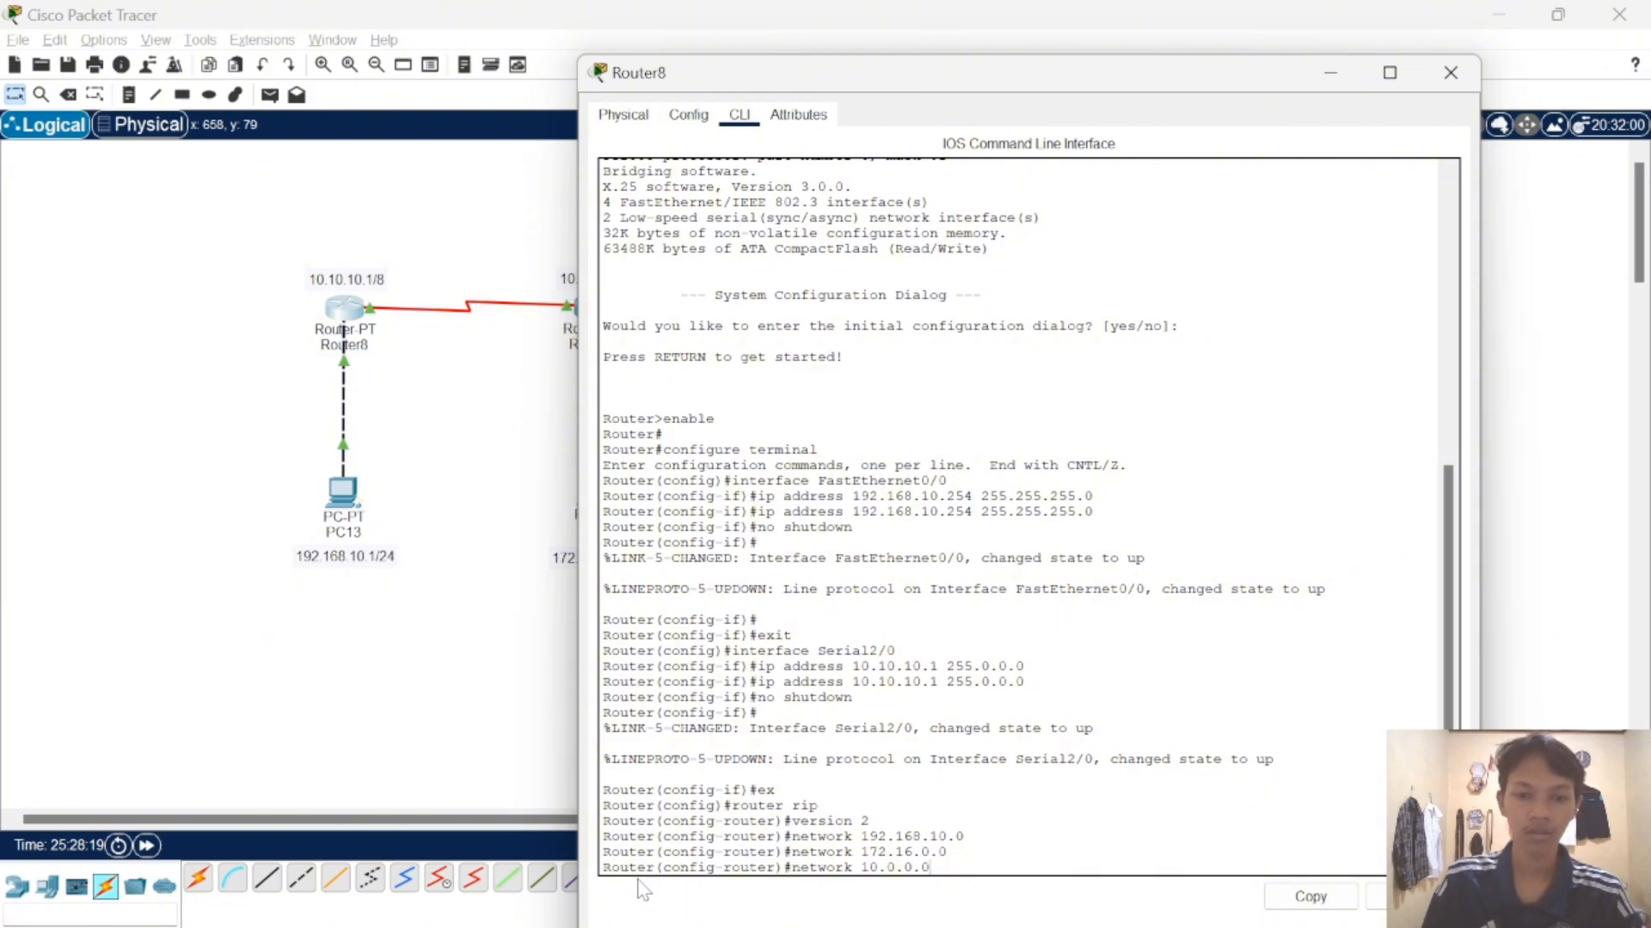
{"action": "key", "text": "Return"}
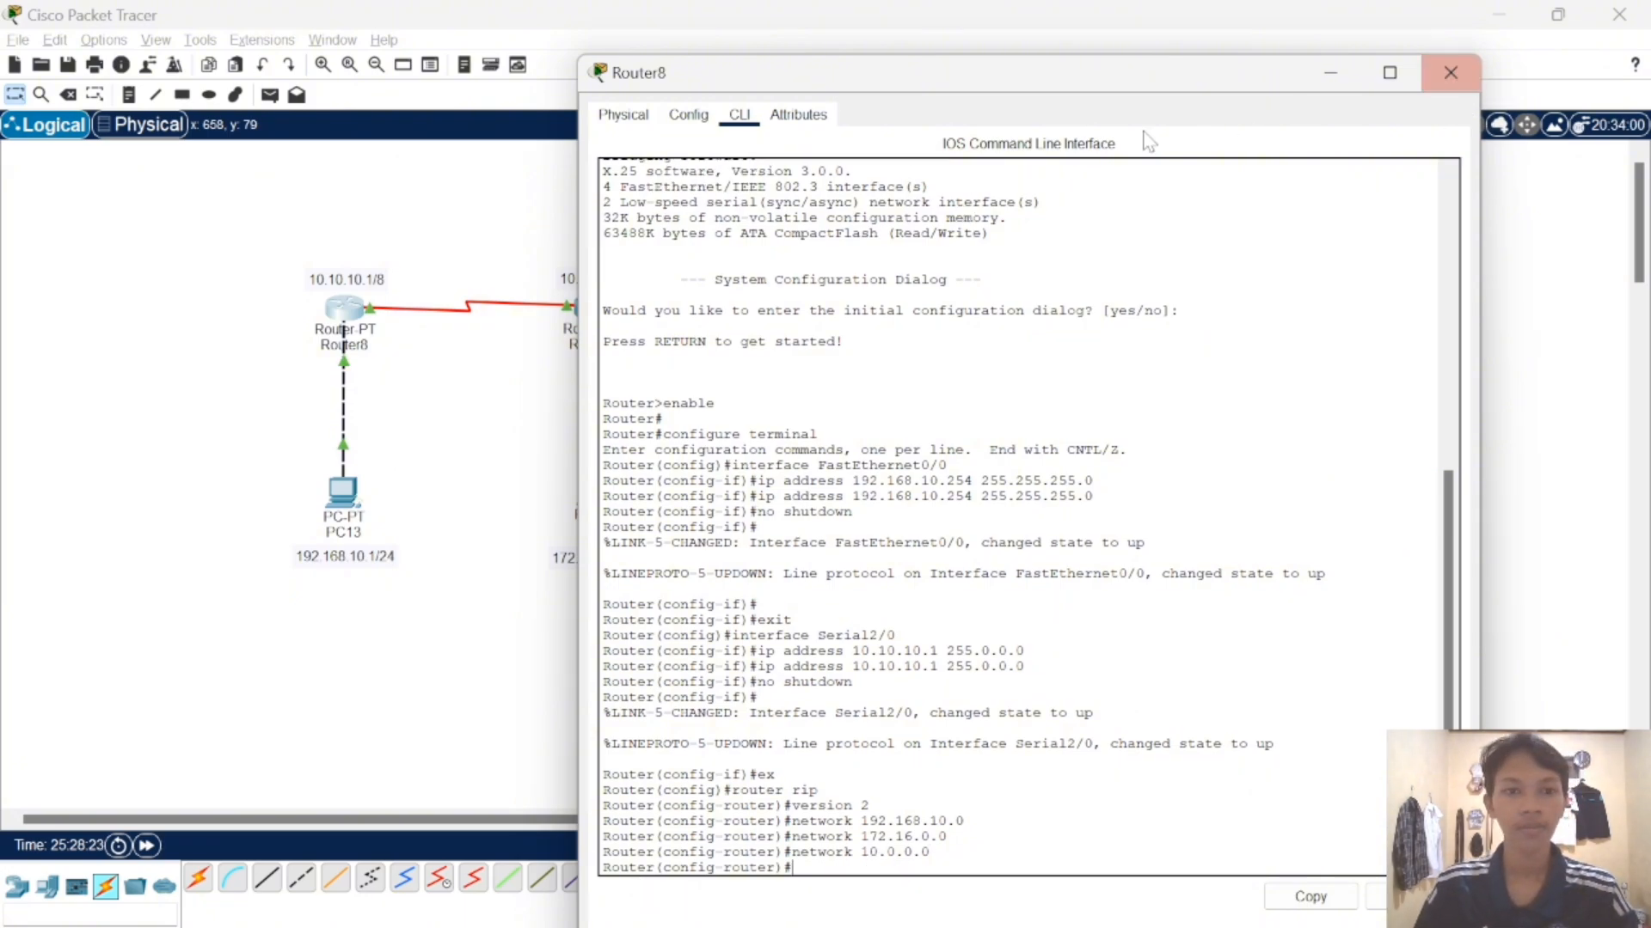
- Check the list of RIP network addresses in Router8's configuration and close the router's window
{"action": "left_click", "coordinate": [708, 125]}
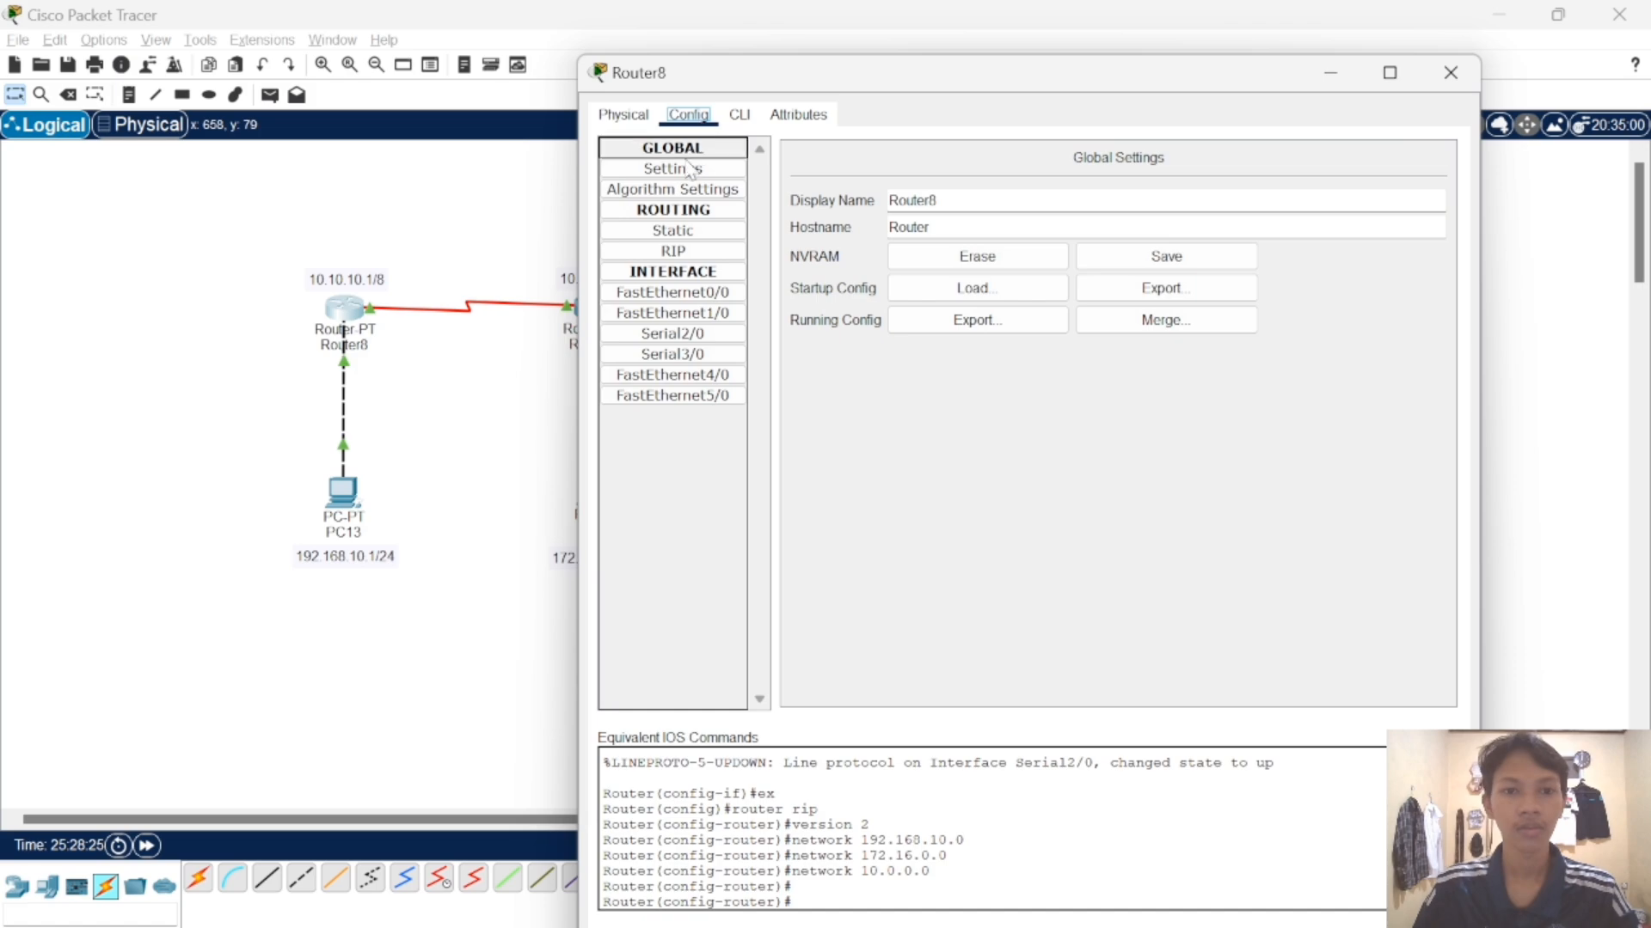
{"action": "left_click", "coordinate": [679, 254]}
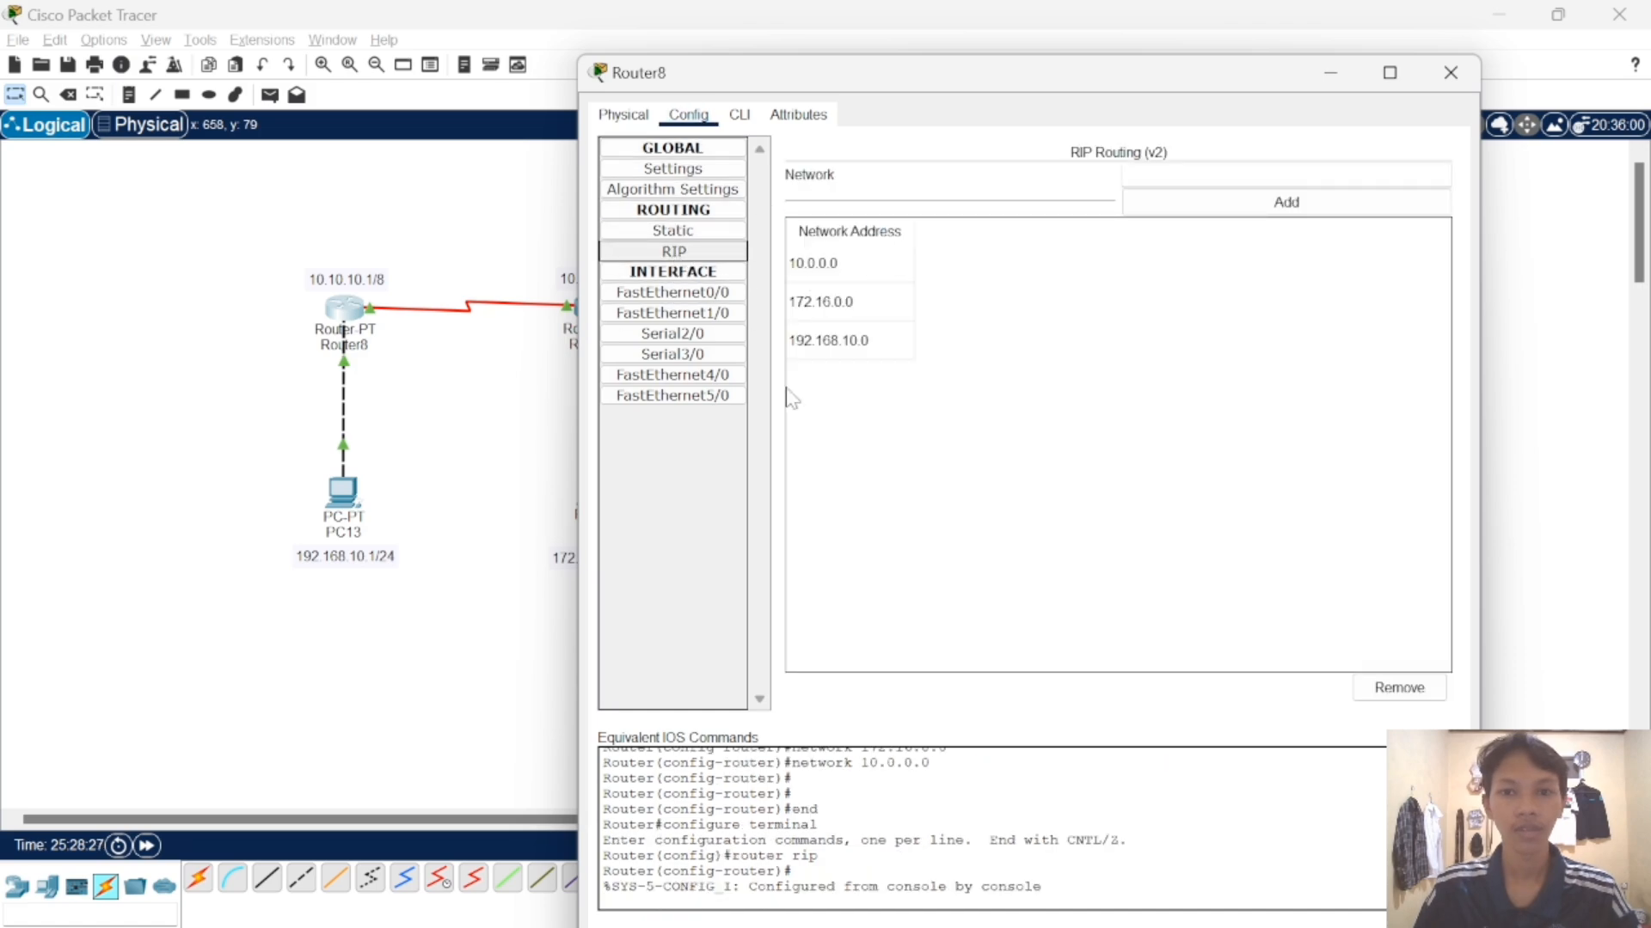
{"action": "left_click", "coordinate": [1450, 74]}
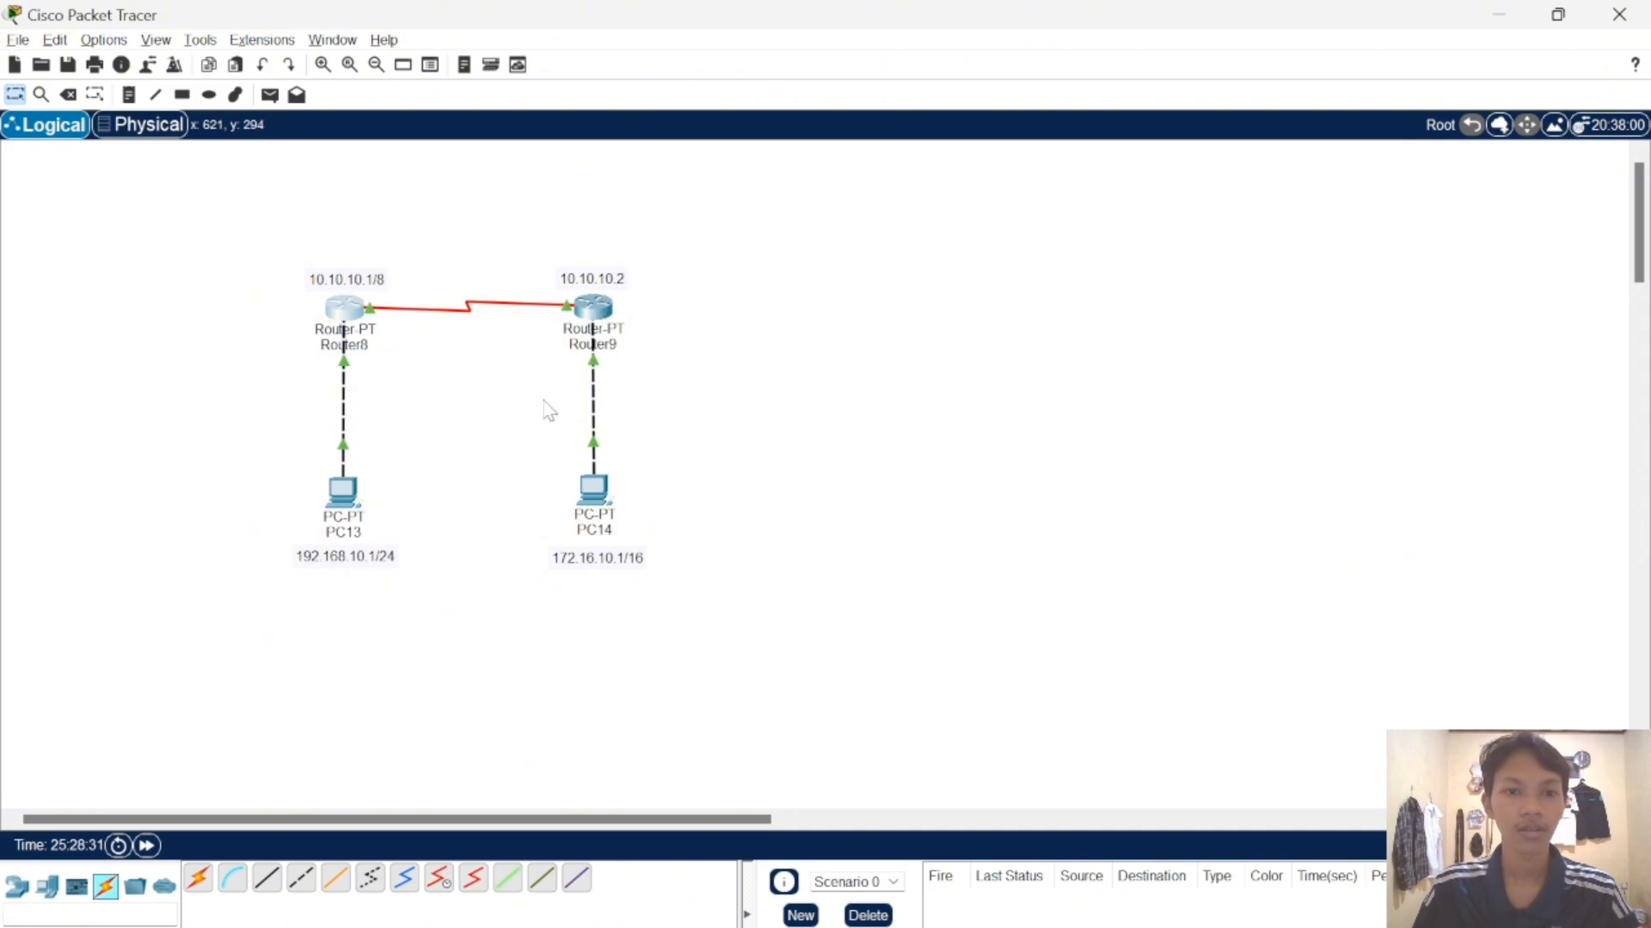
- Open Router9's command line and exit interface configuration mode with ex
{"action": "left_click", "coordinate": [602, 312]}
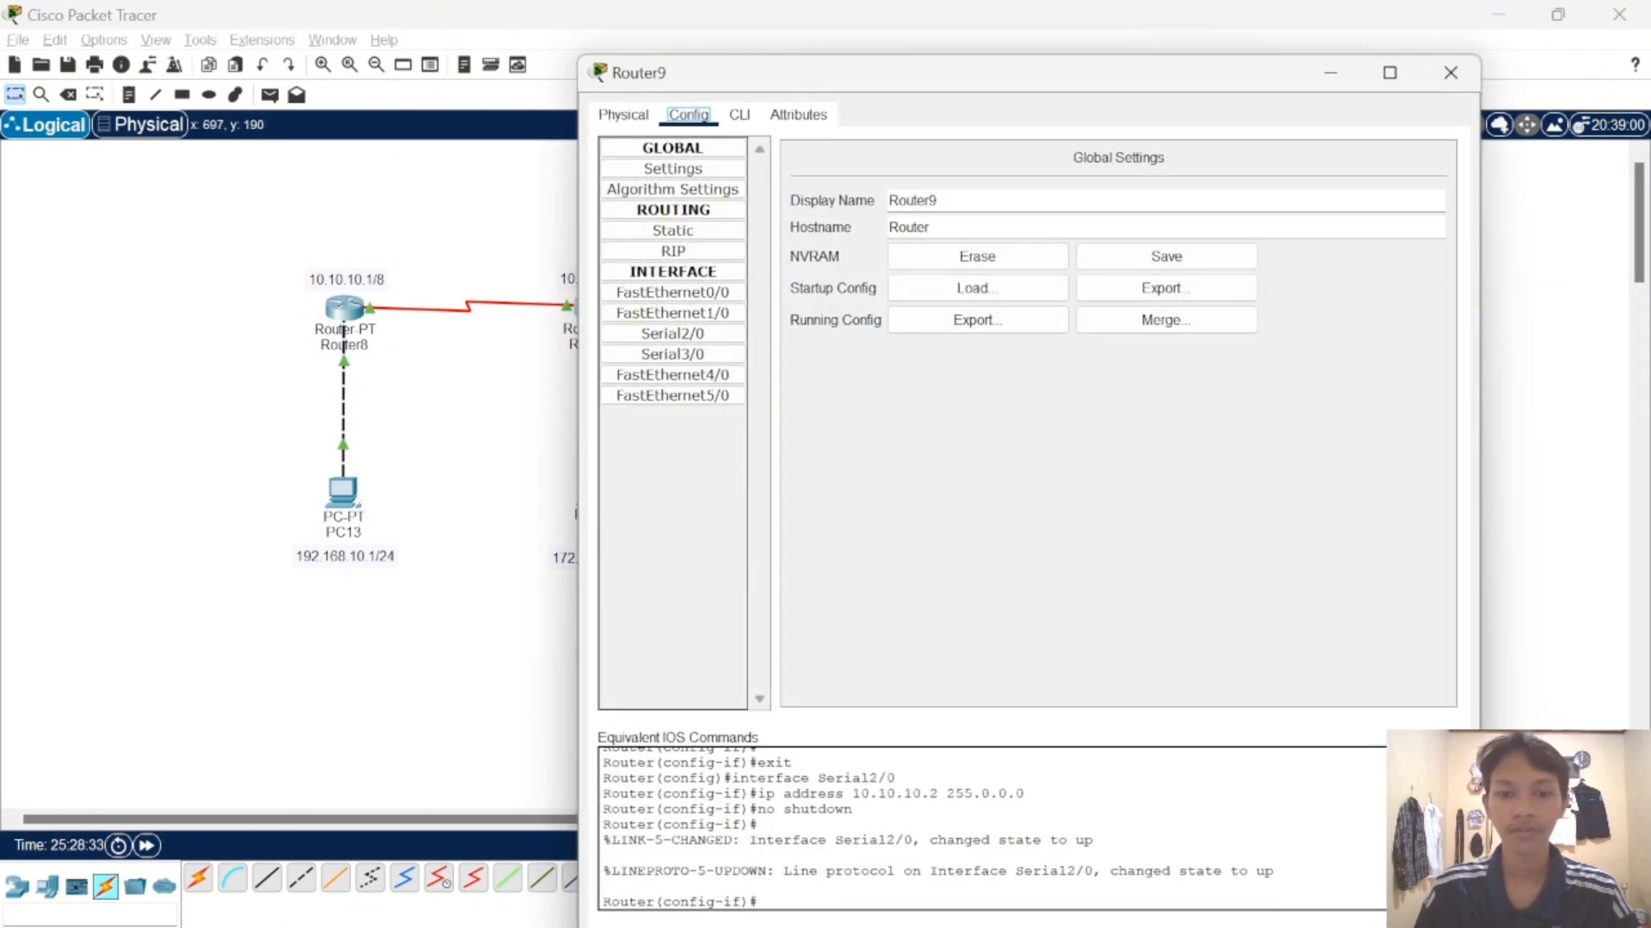
{"action": "left_click", "coordinate": [739, 116]}
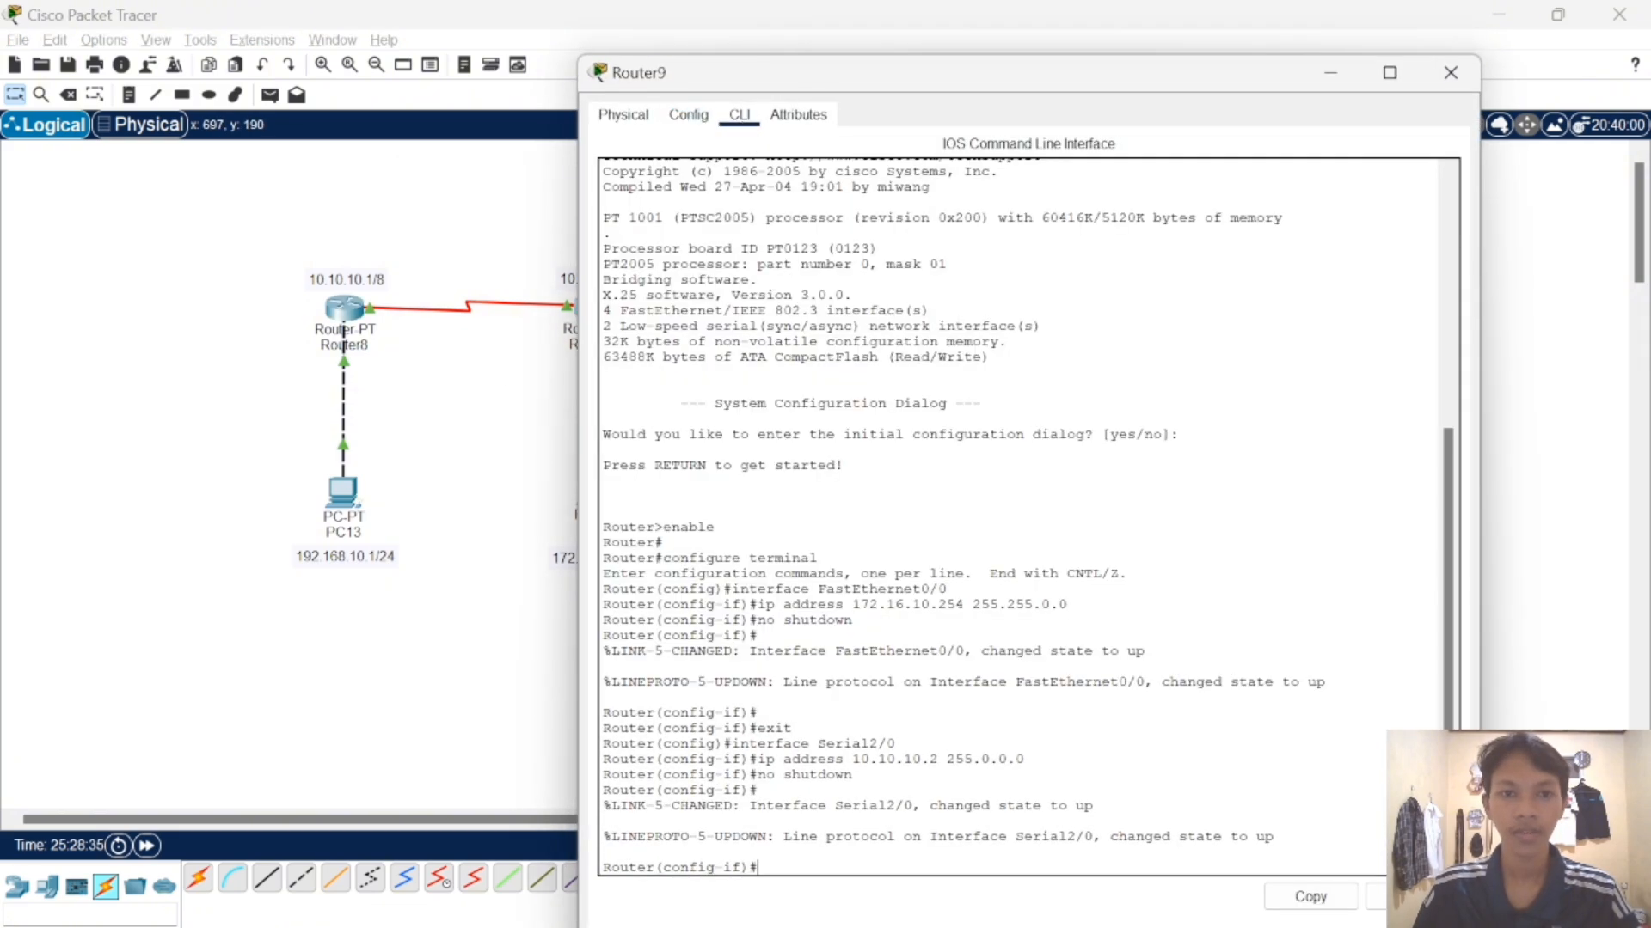
{"action": "type", "text": "e"}
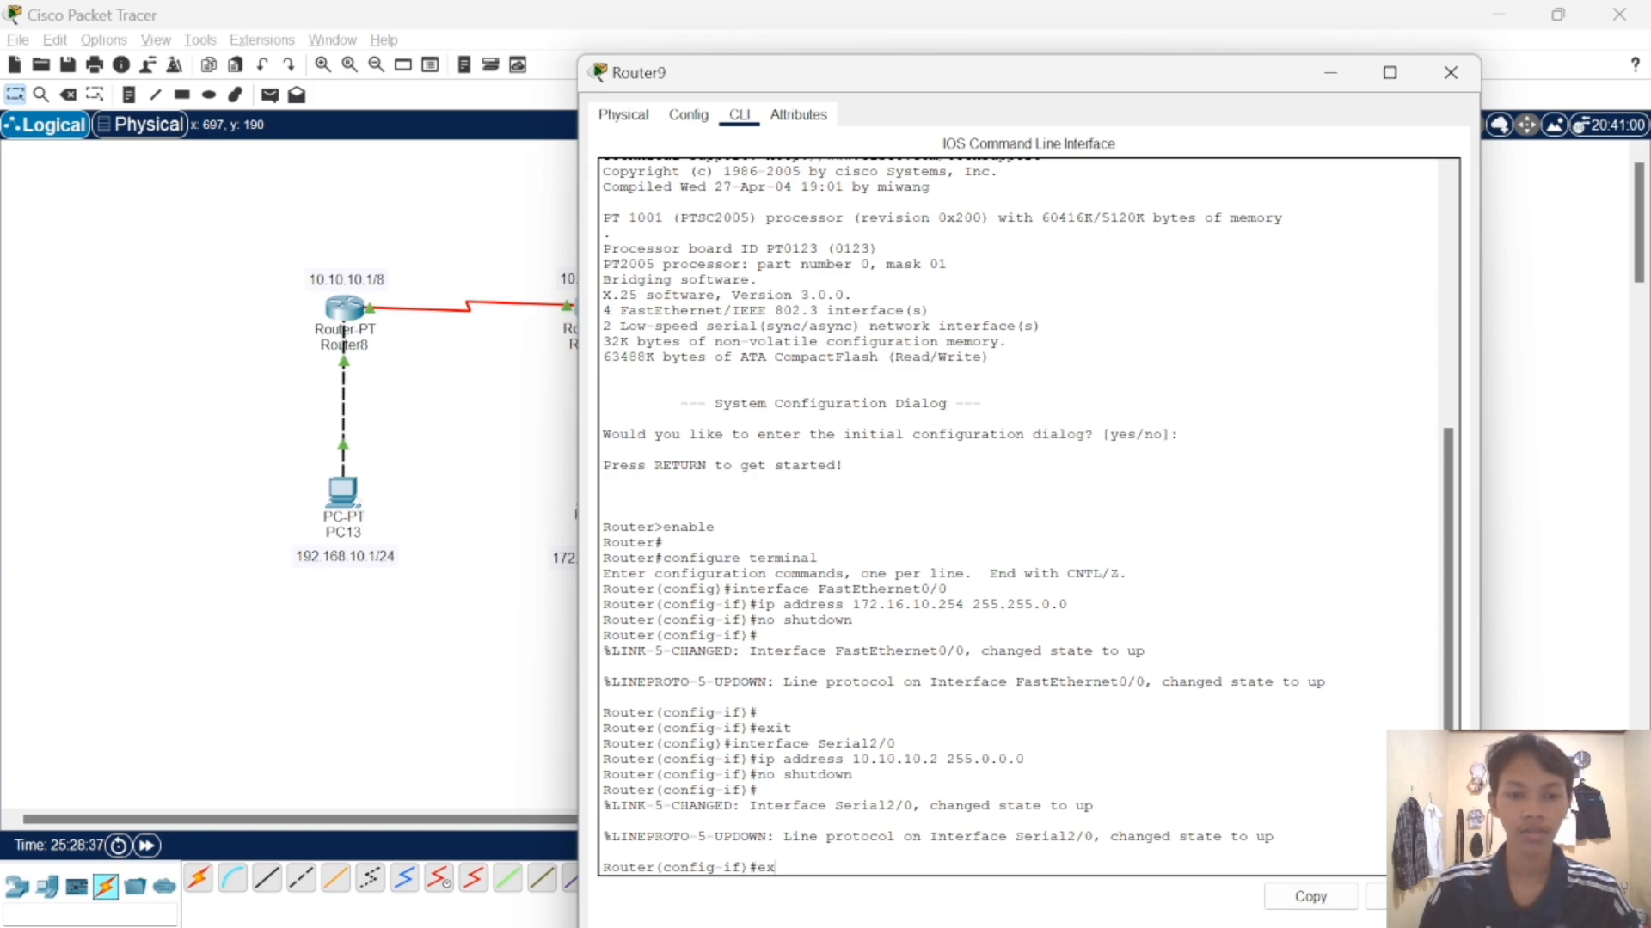
{"action": "type", "text": "x"}
{"action": "key", "text": "Return"}
- Enter RIP router configuration on Router9 with router rip and set it to version 2
{"action": "type", "text": "route"}
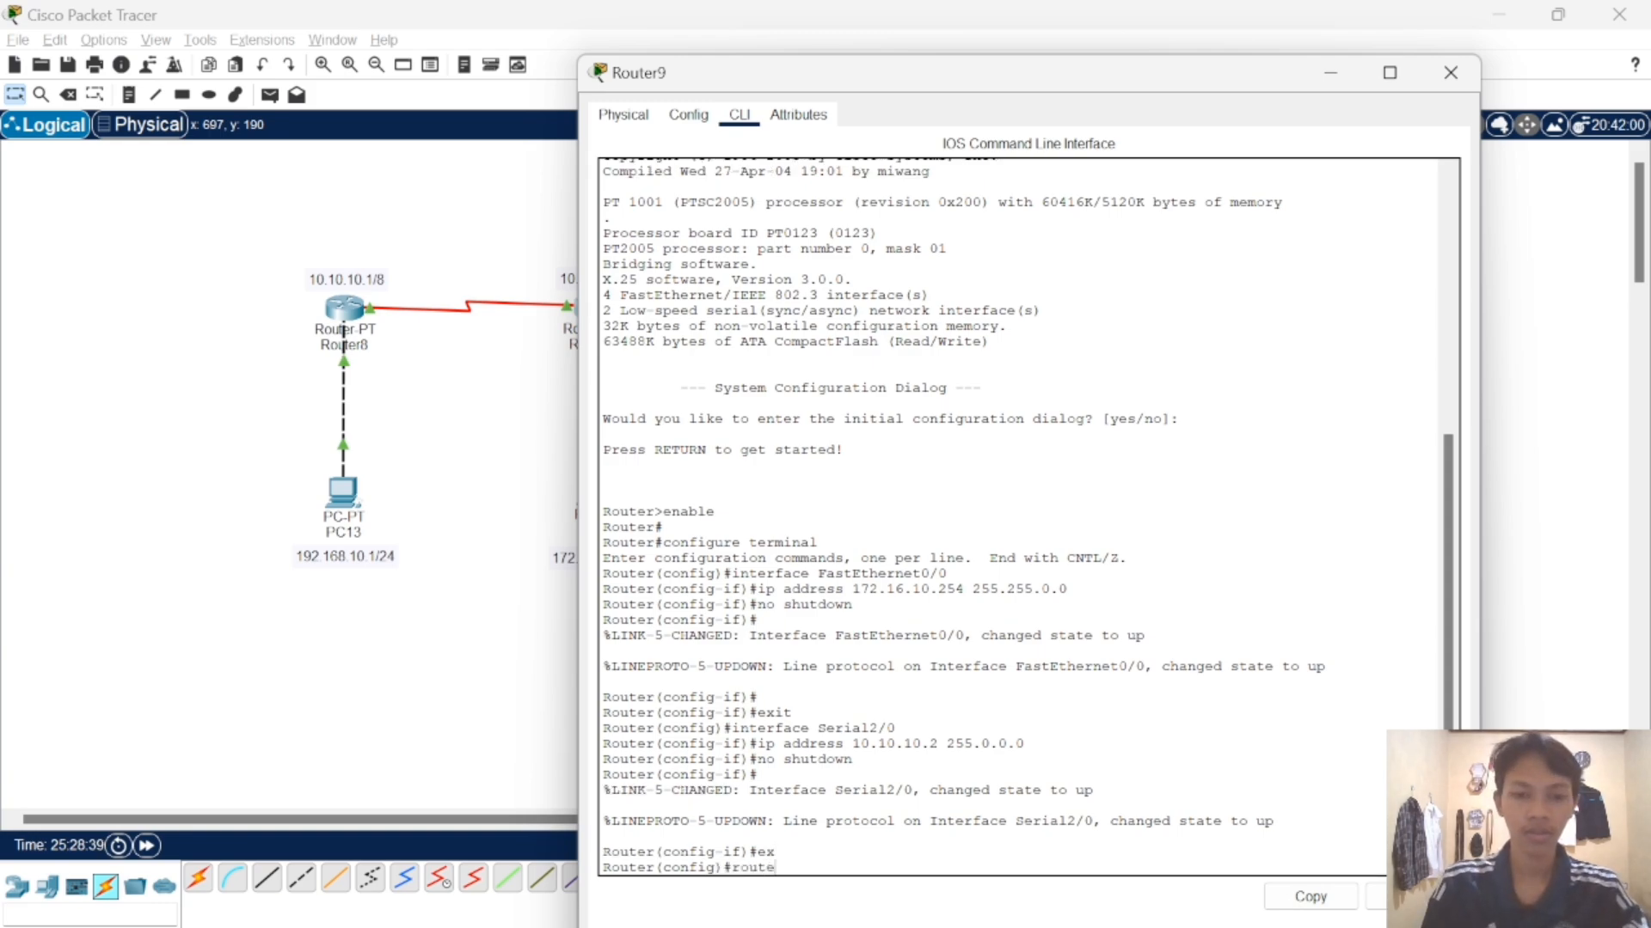
{"action": "type", "text": "r rip"}
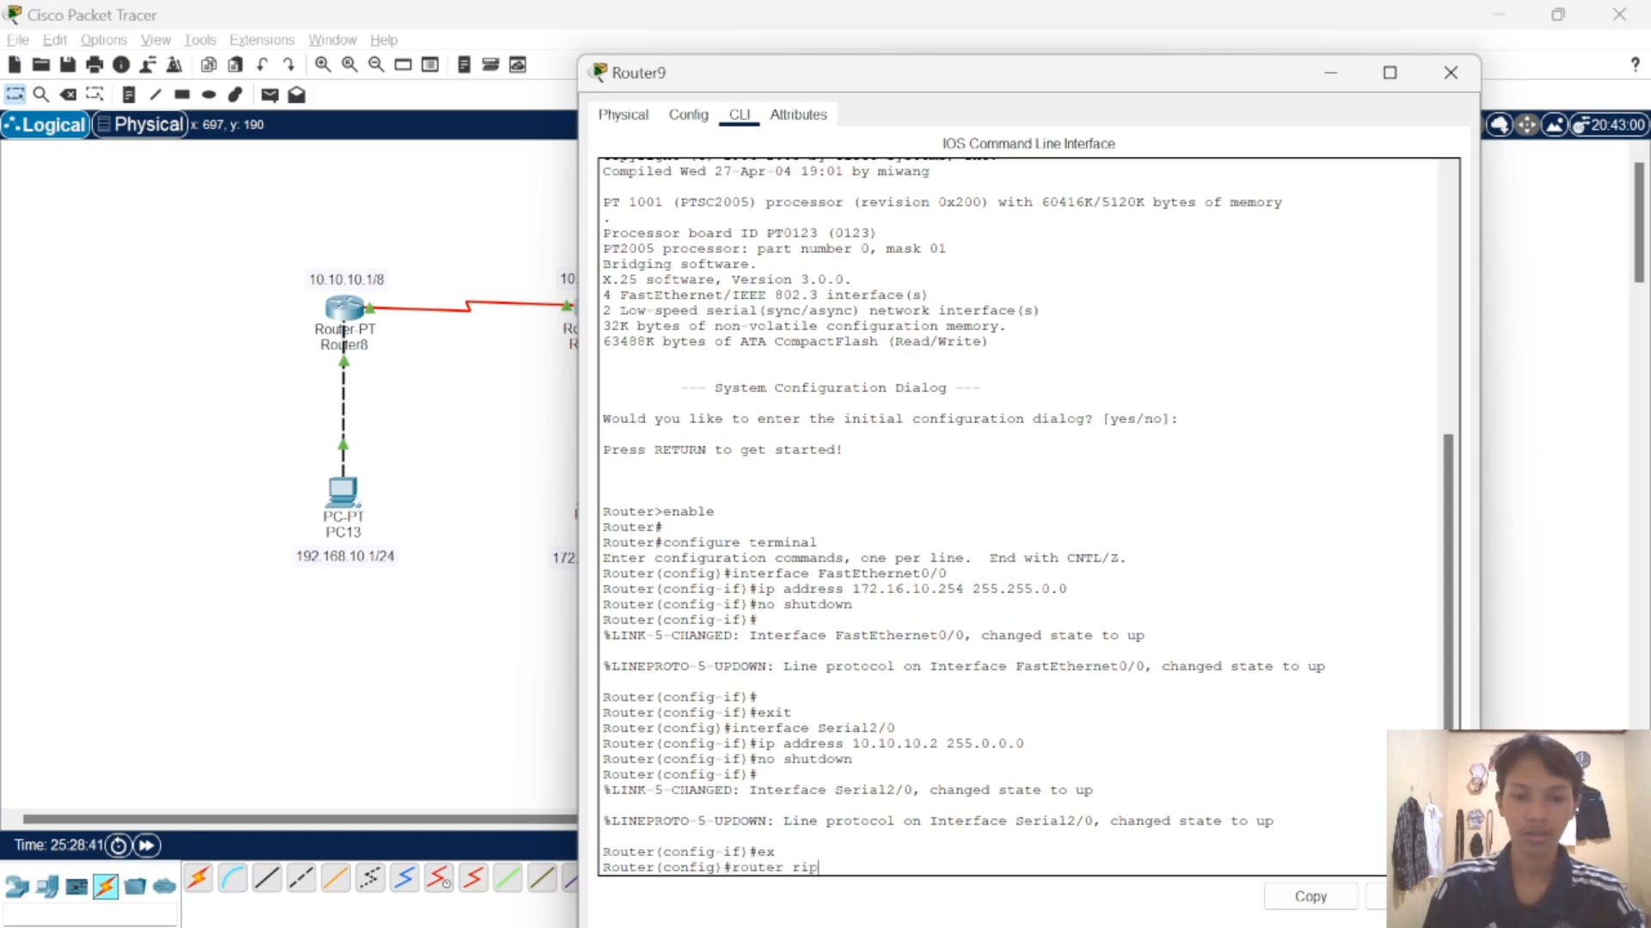
{"action": "key", "text": "Return"}
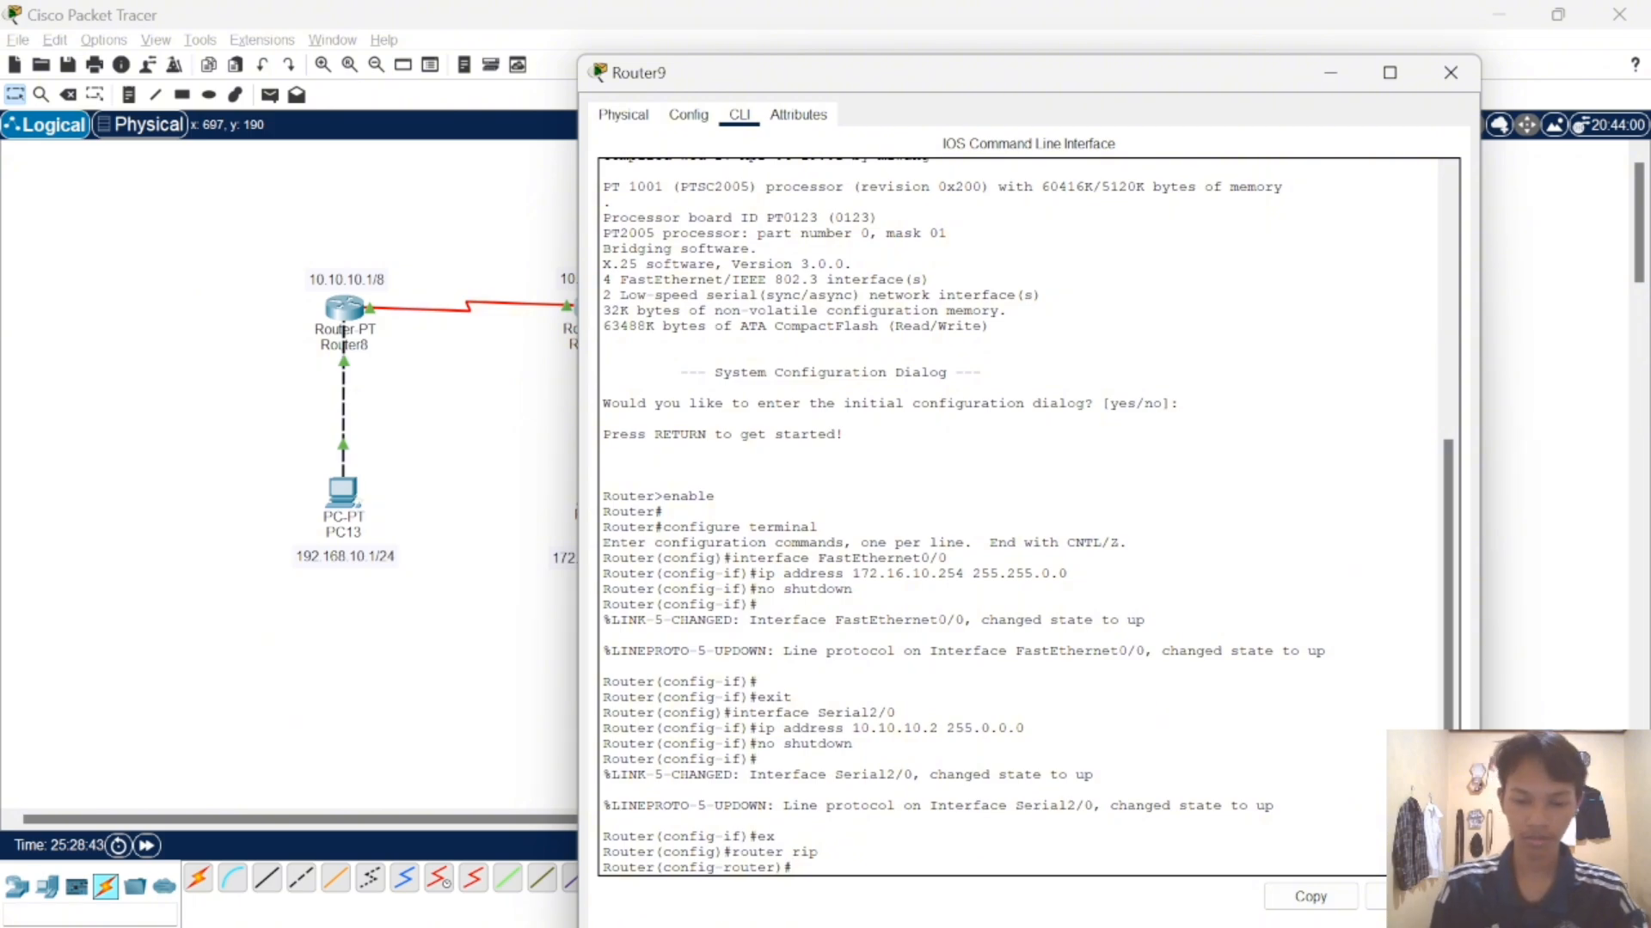
{"action": "type", "text": "ver"}
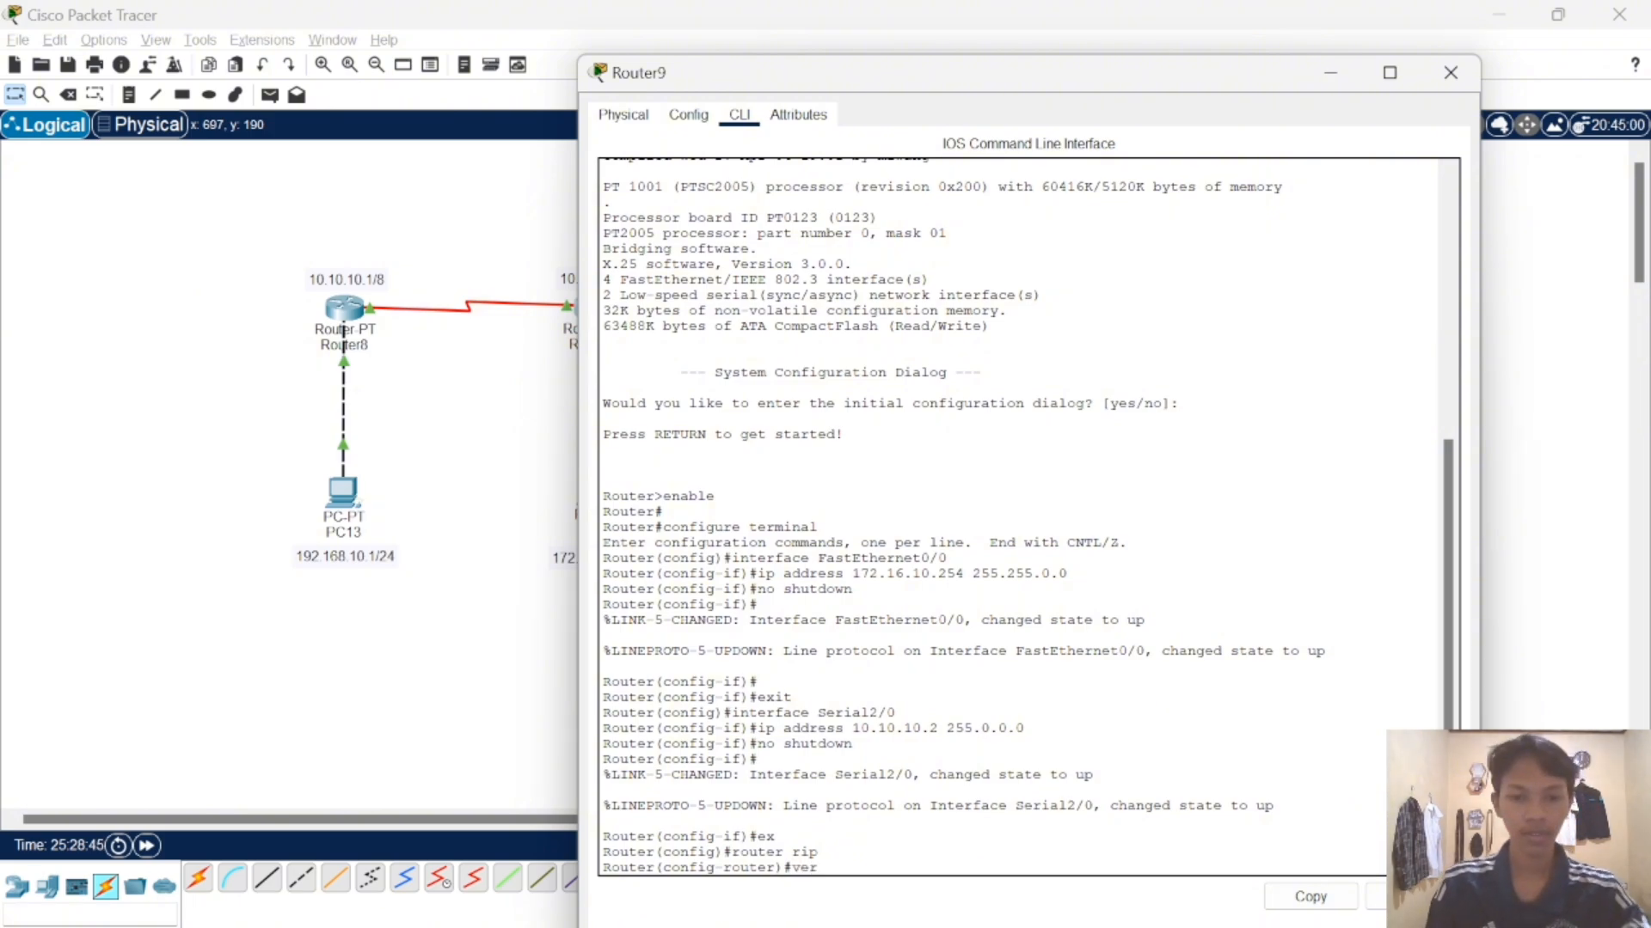
{"action": "type", "text": "so"}
{"action": "type", "text": "io"}
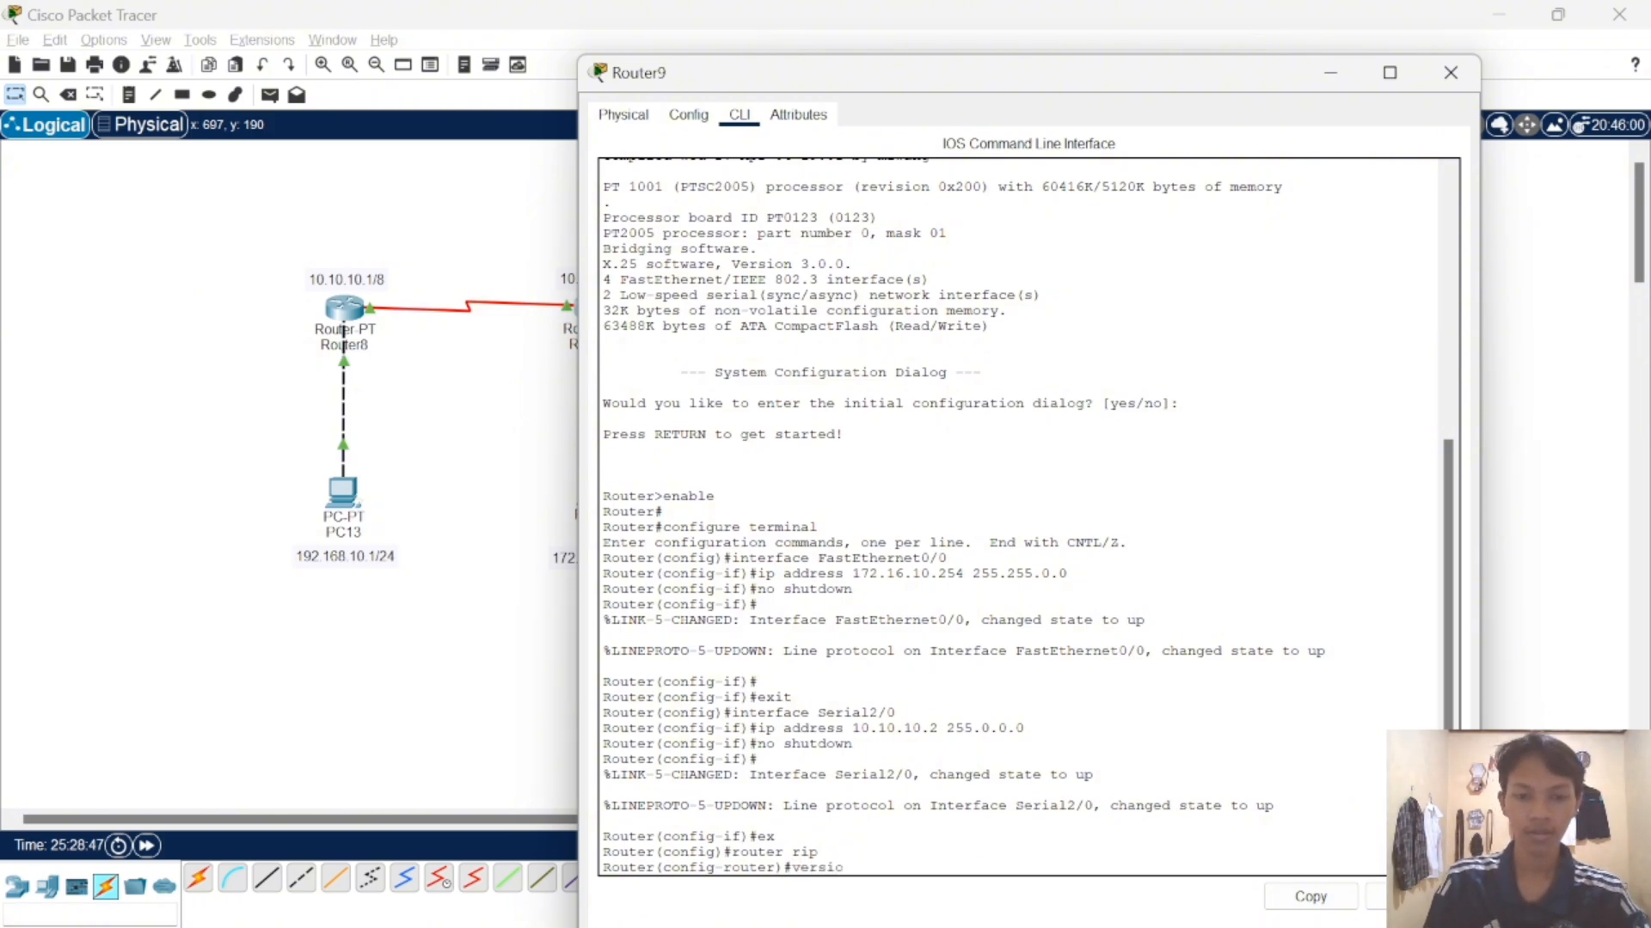
{"action": "type", "text": "n 2"}
{"action": "key", "text": "Return"}
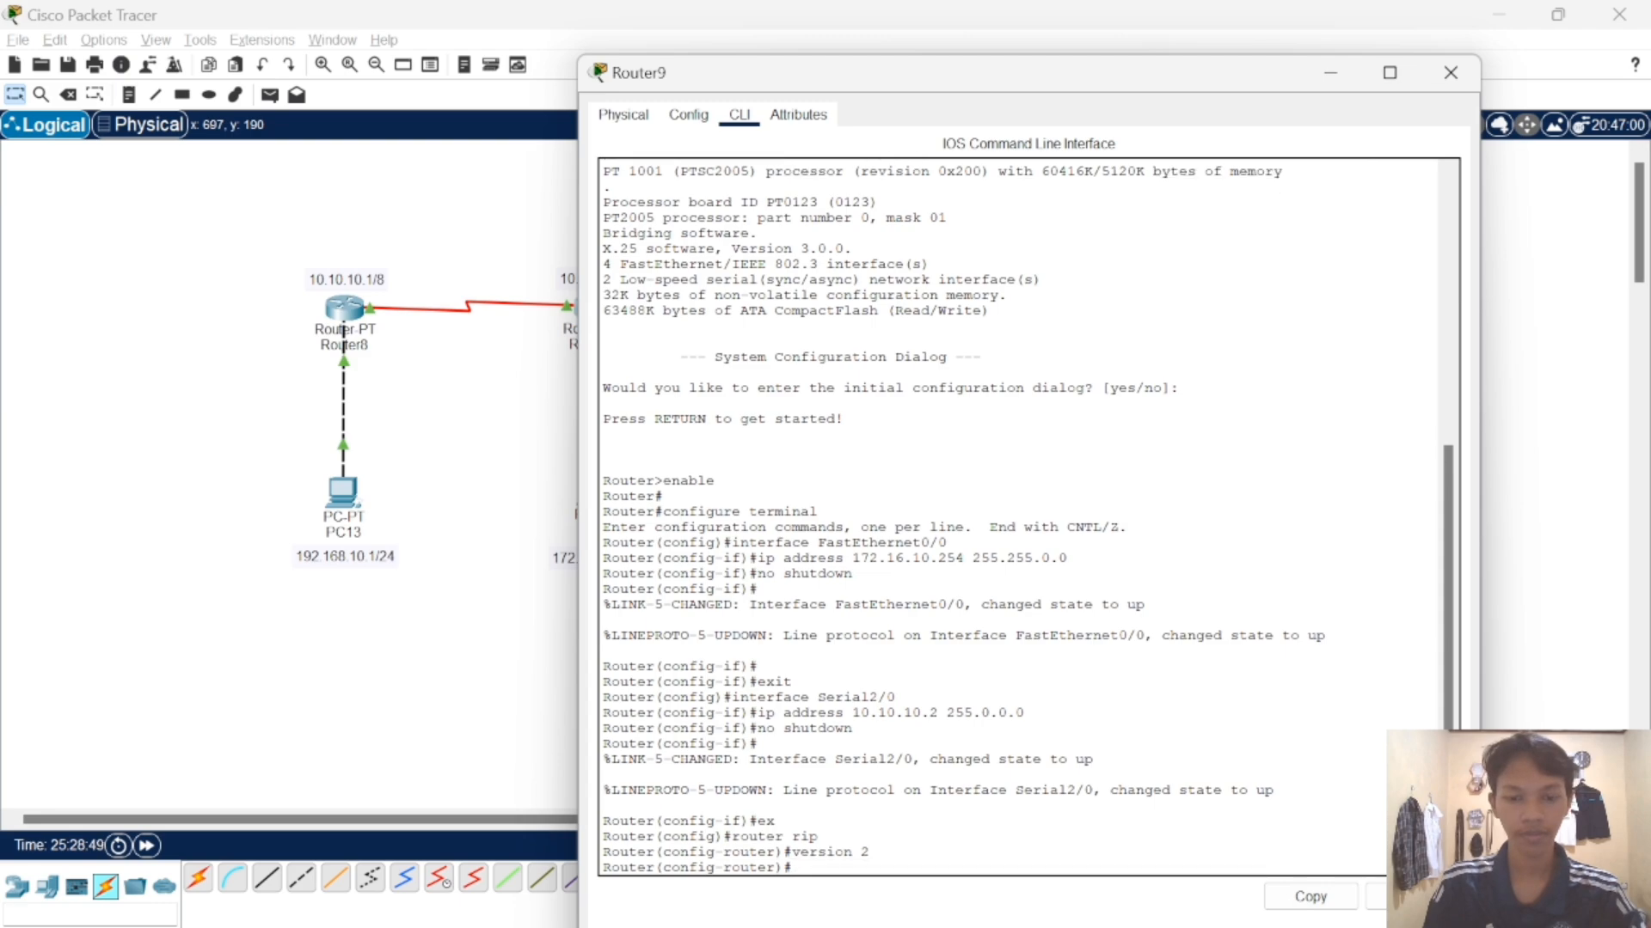
- Add network 10.0.0.0 to Router9's RIP configuration with the network command
{"action": "type", "text": "netwo"}
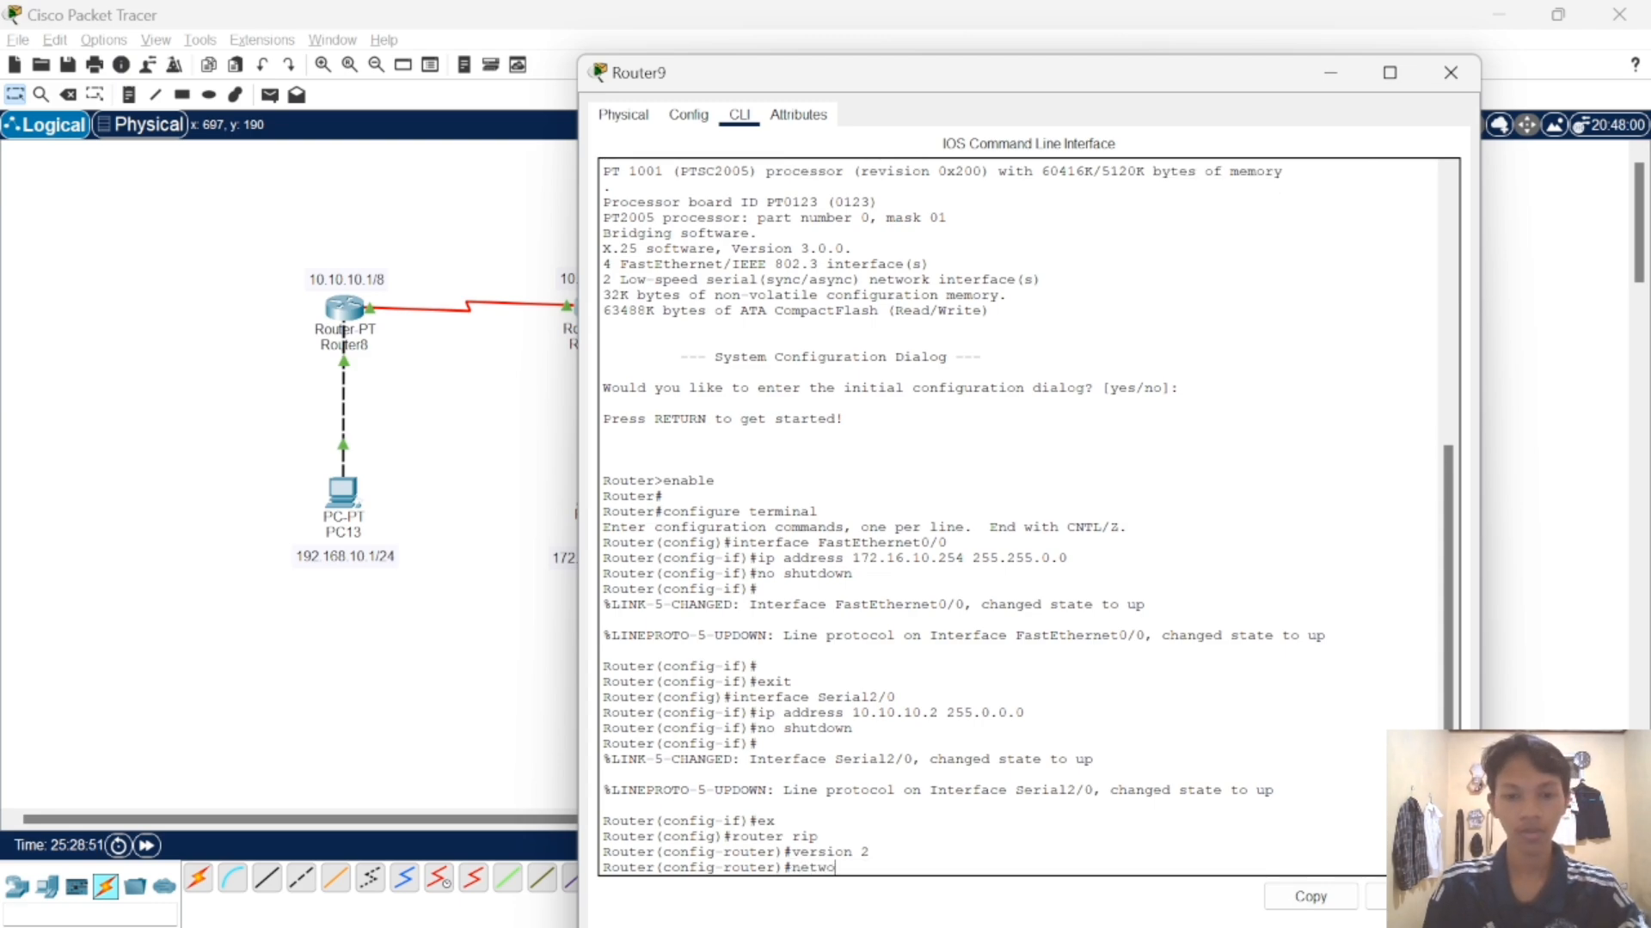
{"action": "type", "text": "rk"}
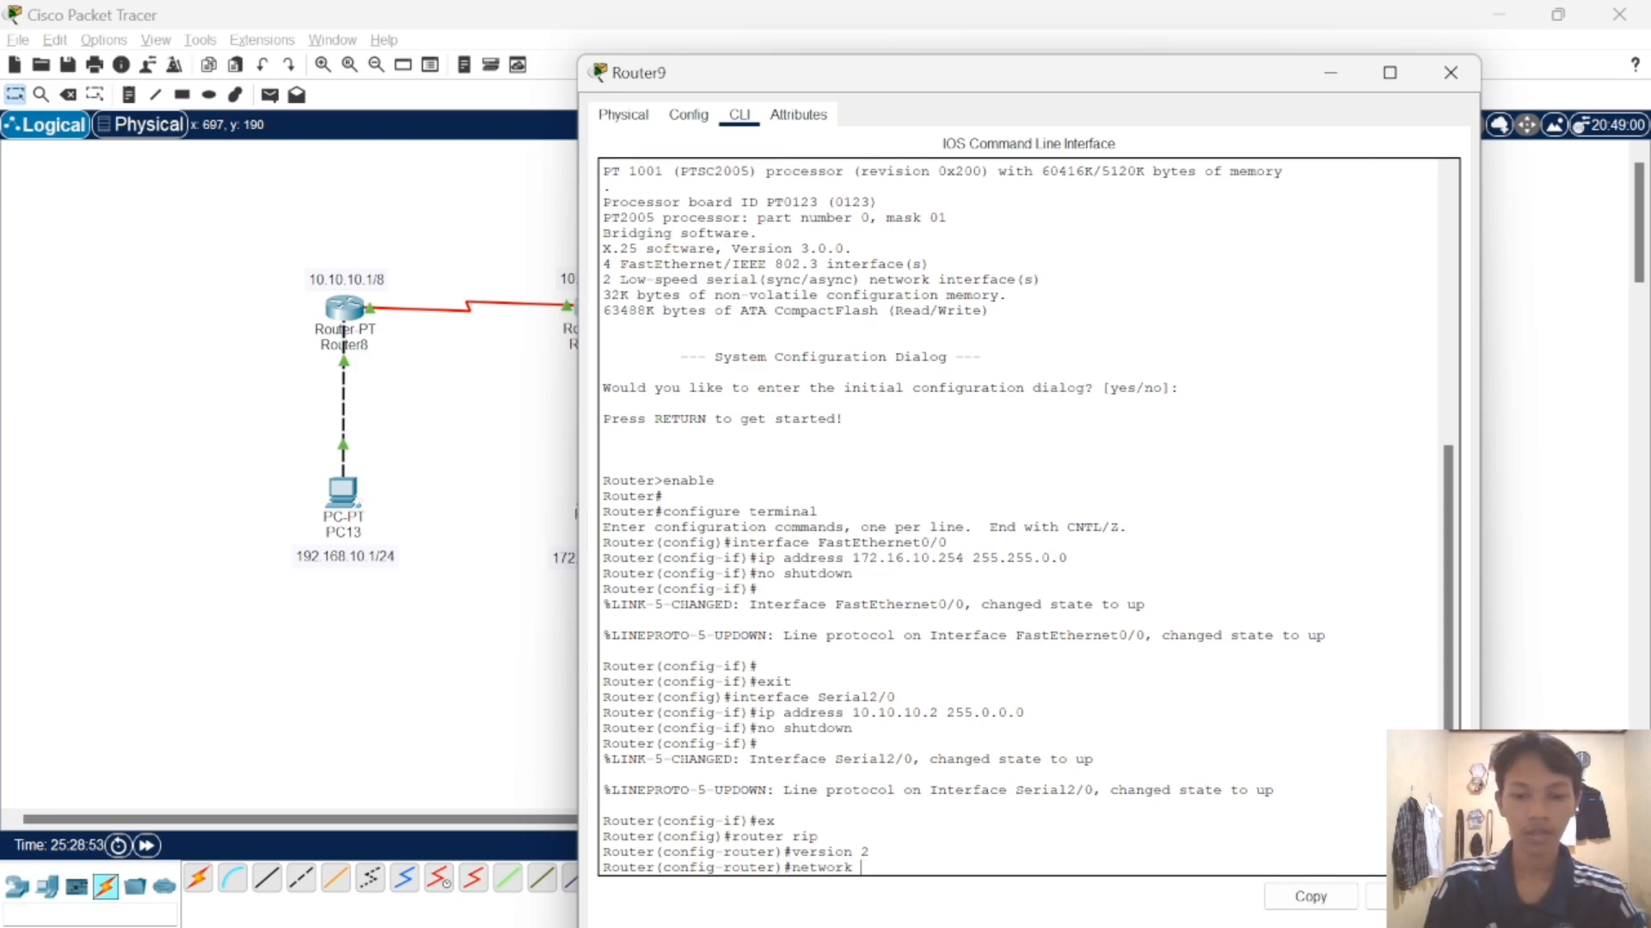
{"action": "type", "text": " 10."}
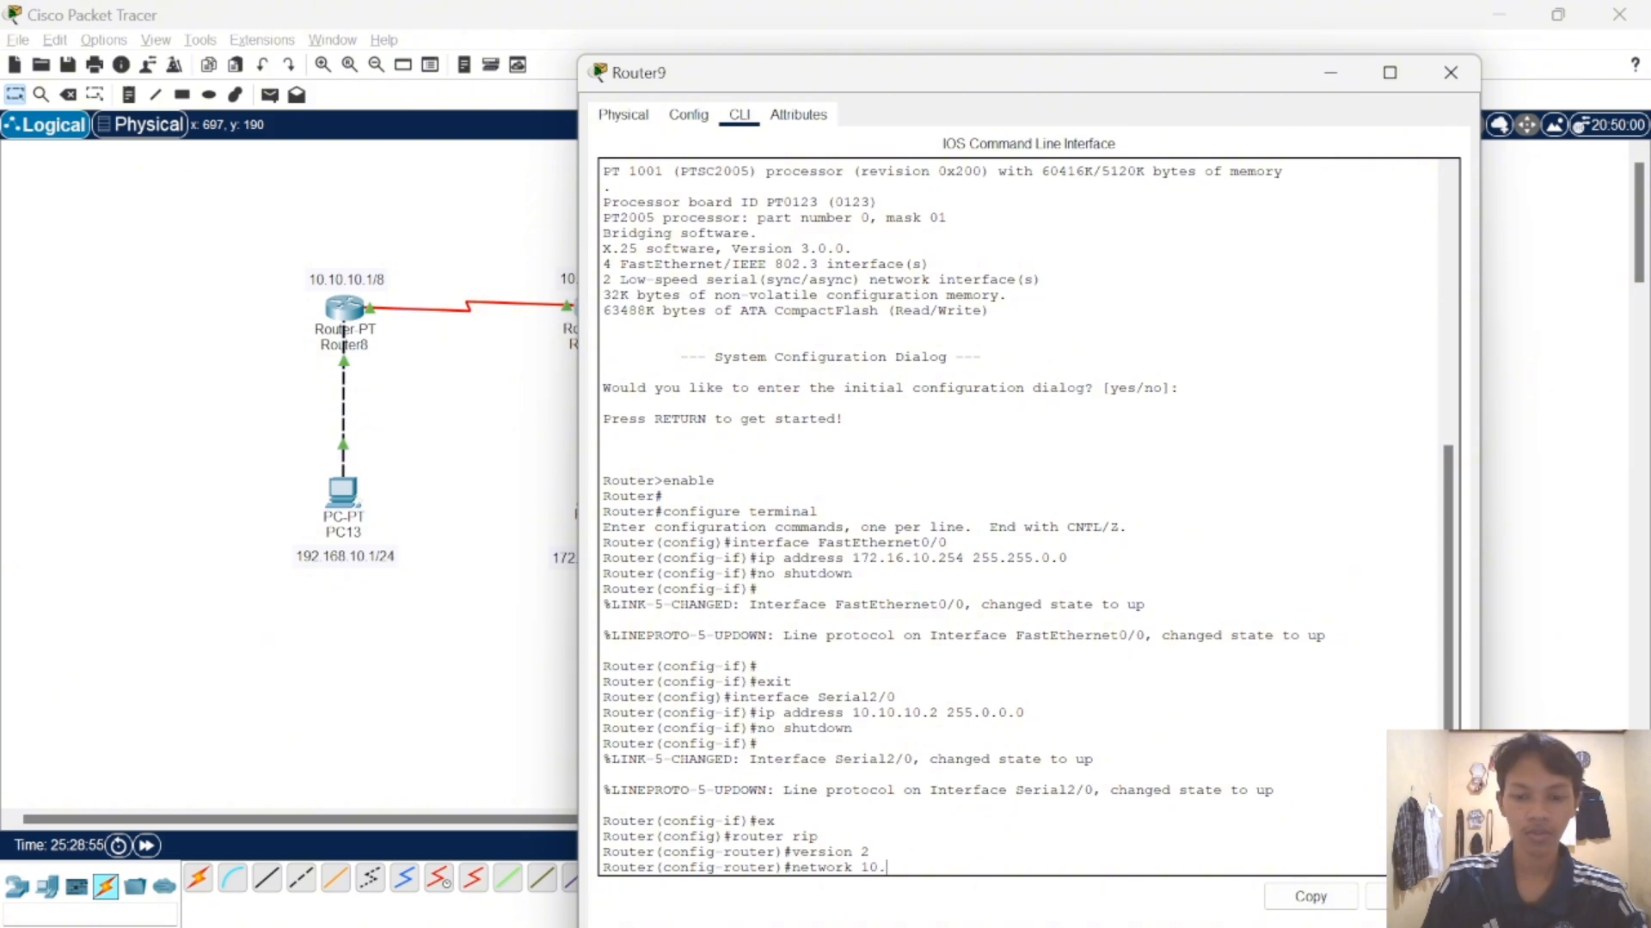
{"action": "type", "text": "0.0.0"}
{"action": "key", "text": "Return"}
- Add network 172.16.0.0 to Router9's RIP configuration with the network command
{"action": "type", "text": "nfig-router)#n"}
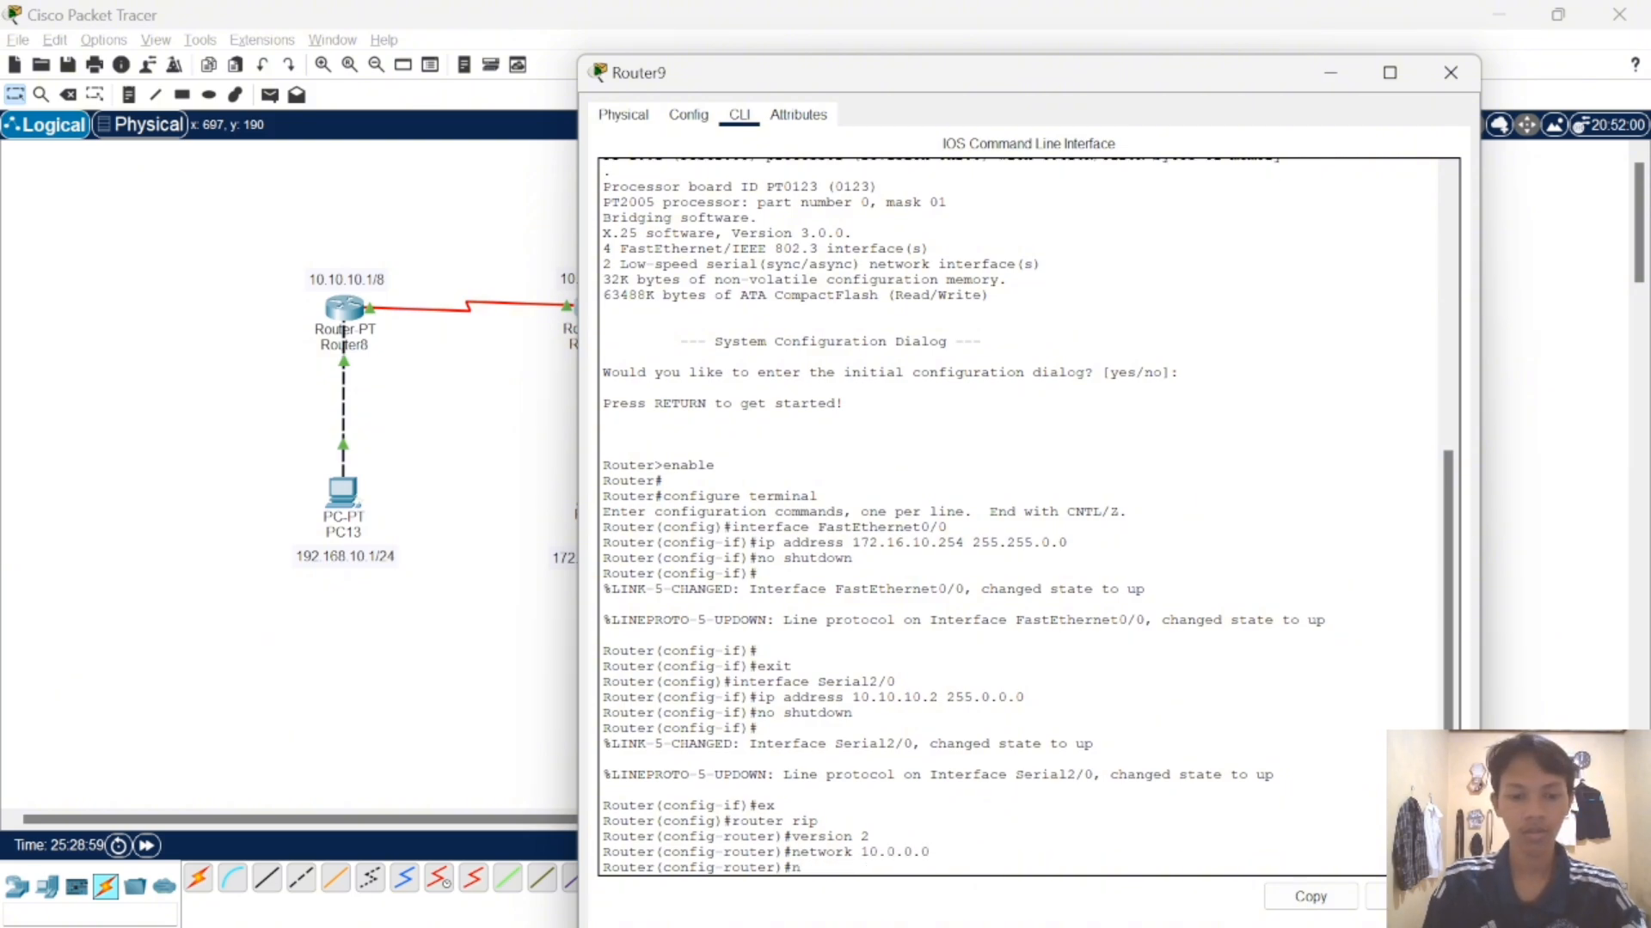
{"action": "type", "text": "etwork 172."}
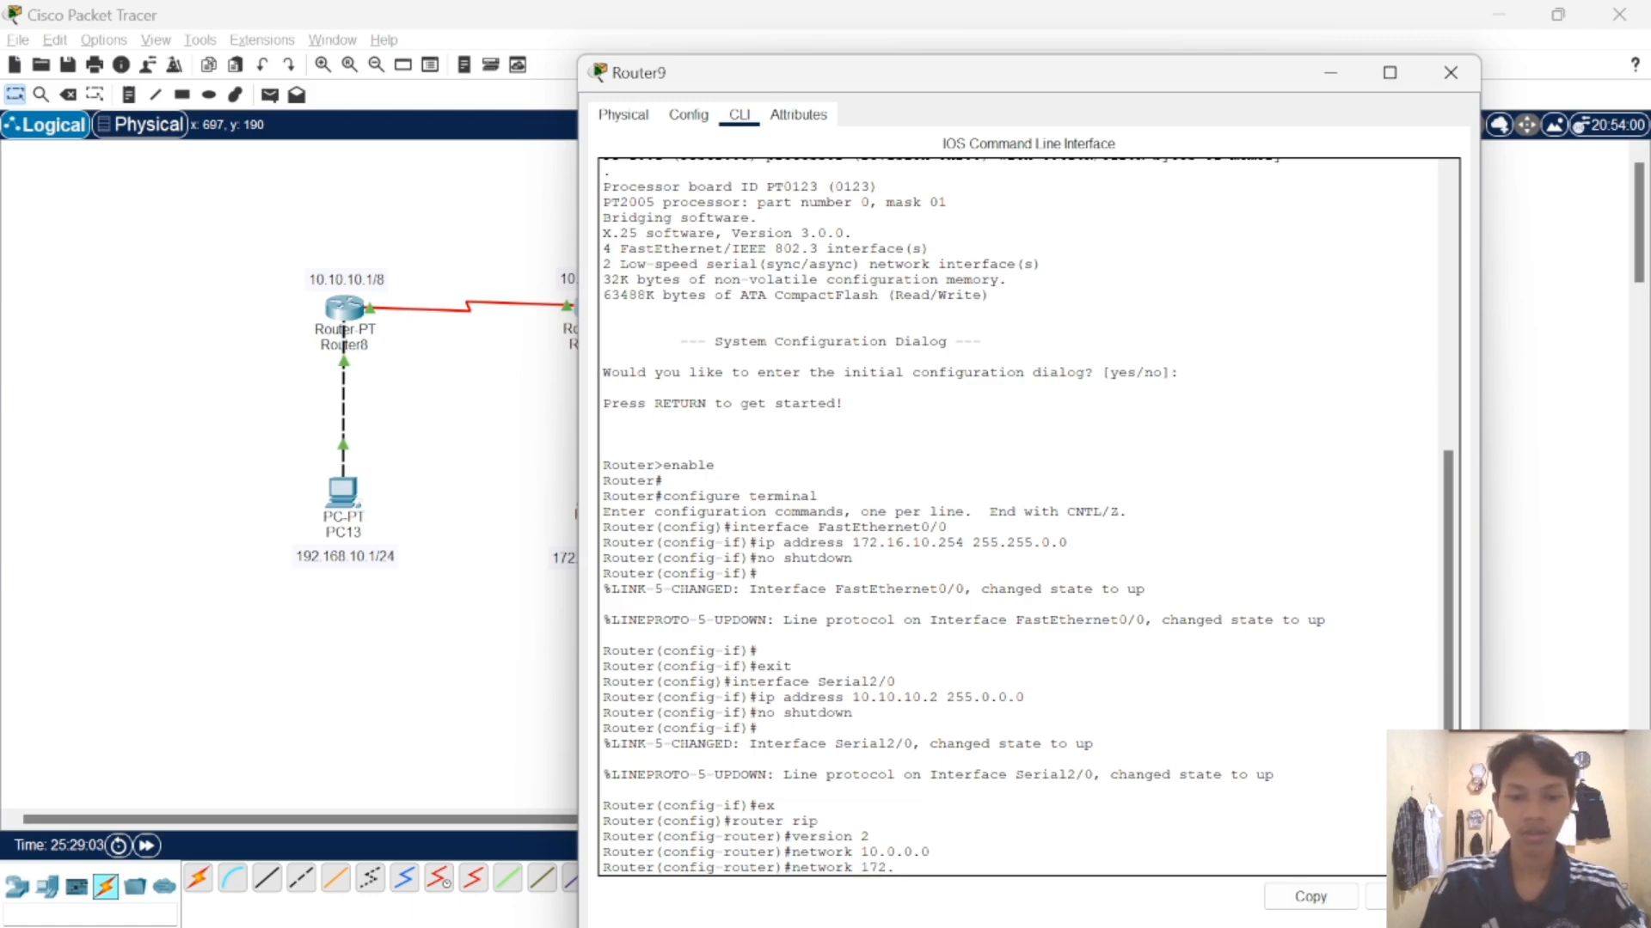
{"action": "type", "text": "16"}
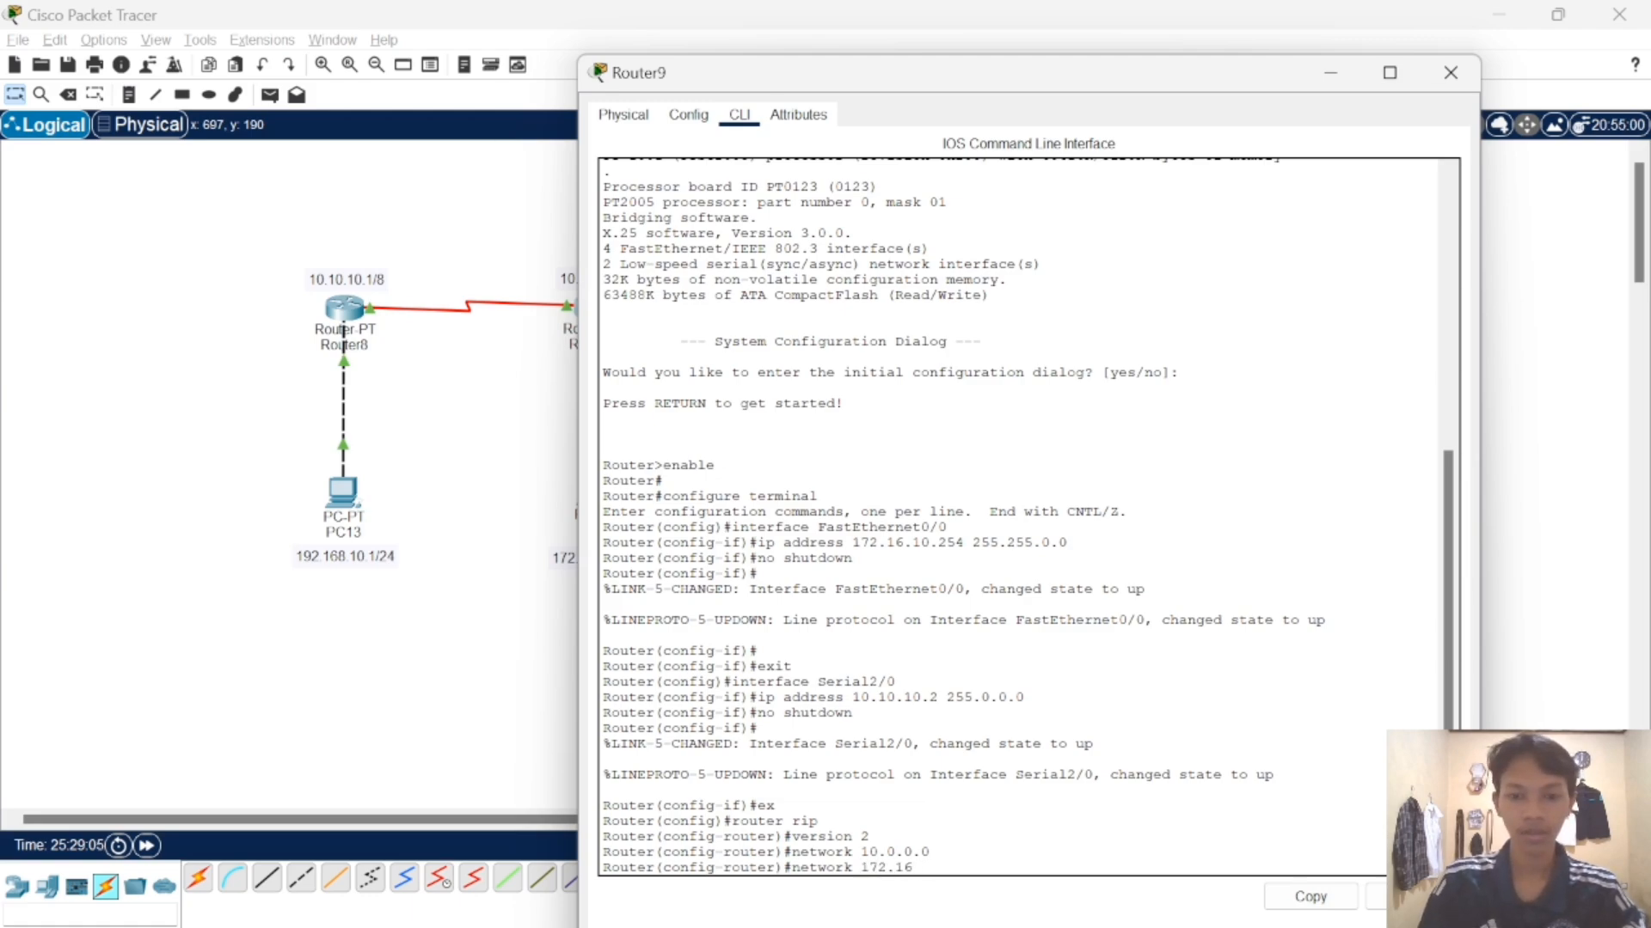
{"action": "type", "text": "86.0."}
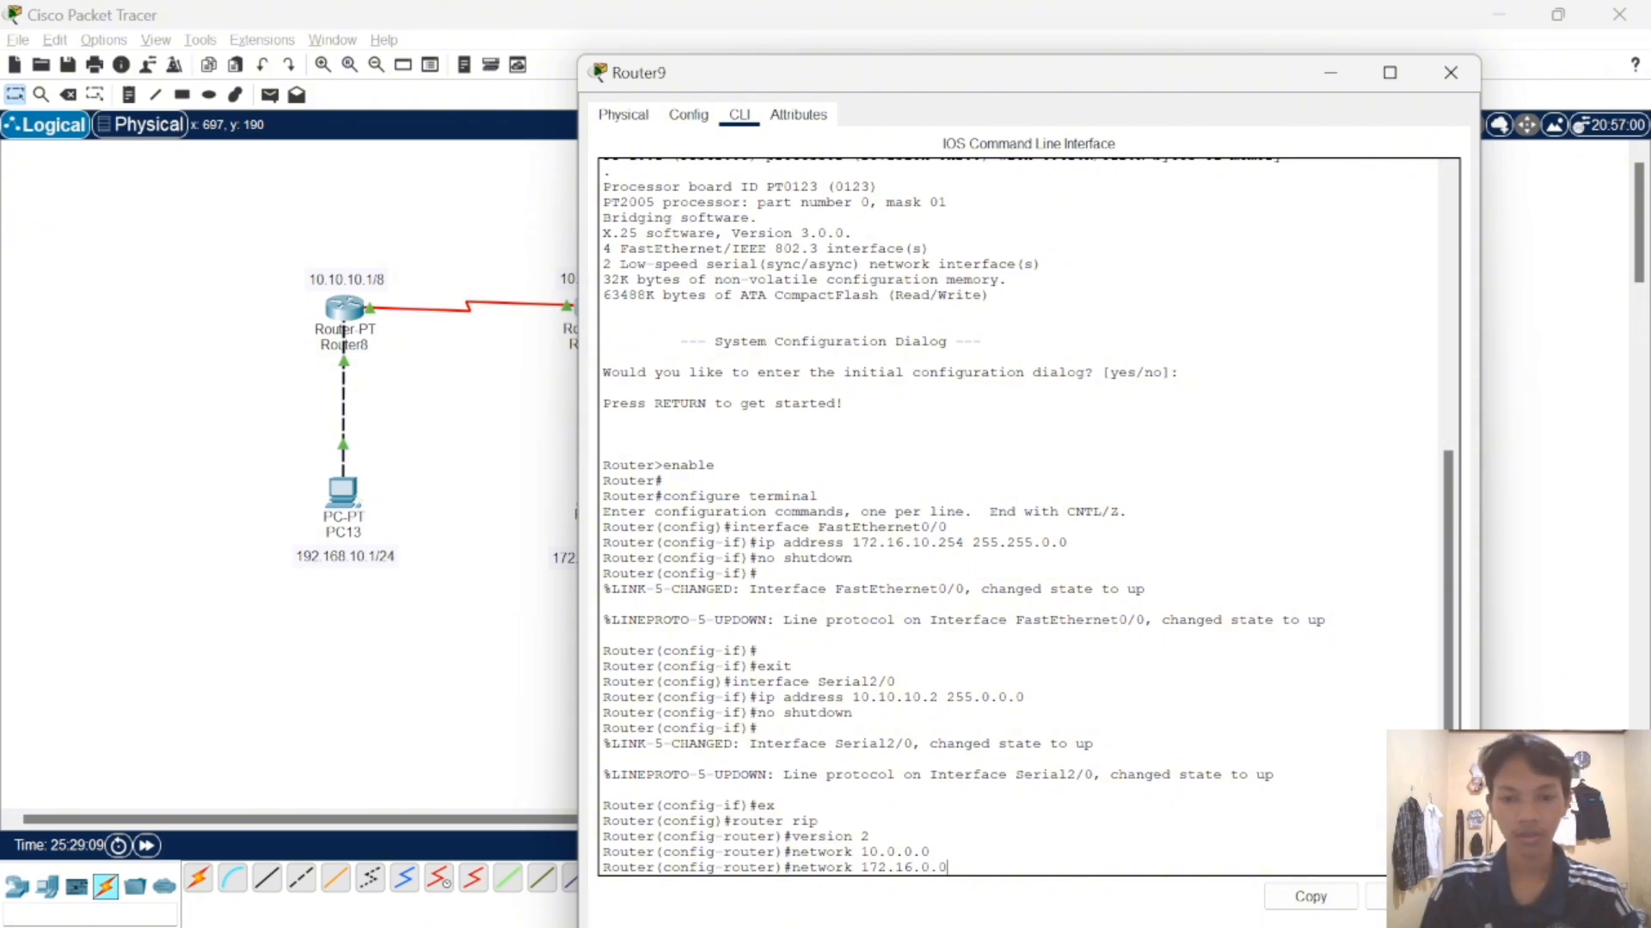
{"action": "type", "text": "0"}
{"action": "key", "text": "Return"}
- Add network 192.168.10.0 to Router9's RIP configuration with the network command
{"action": "type", "text": "net"}
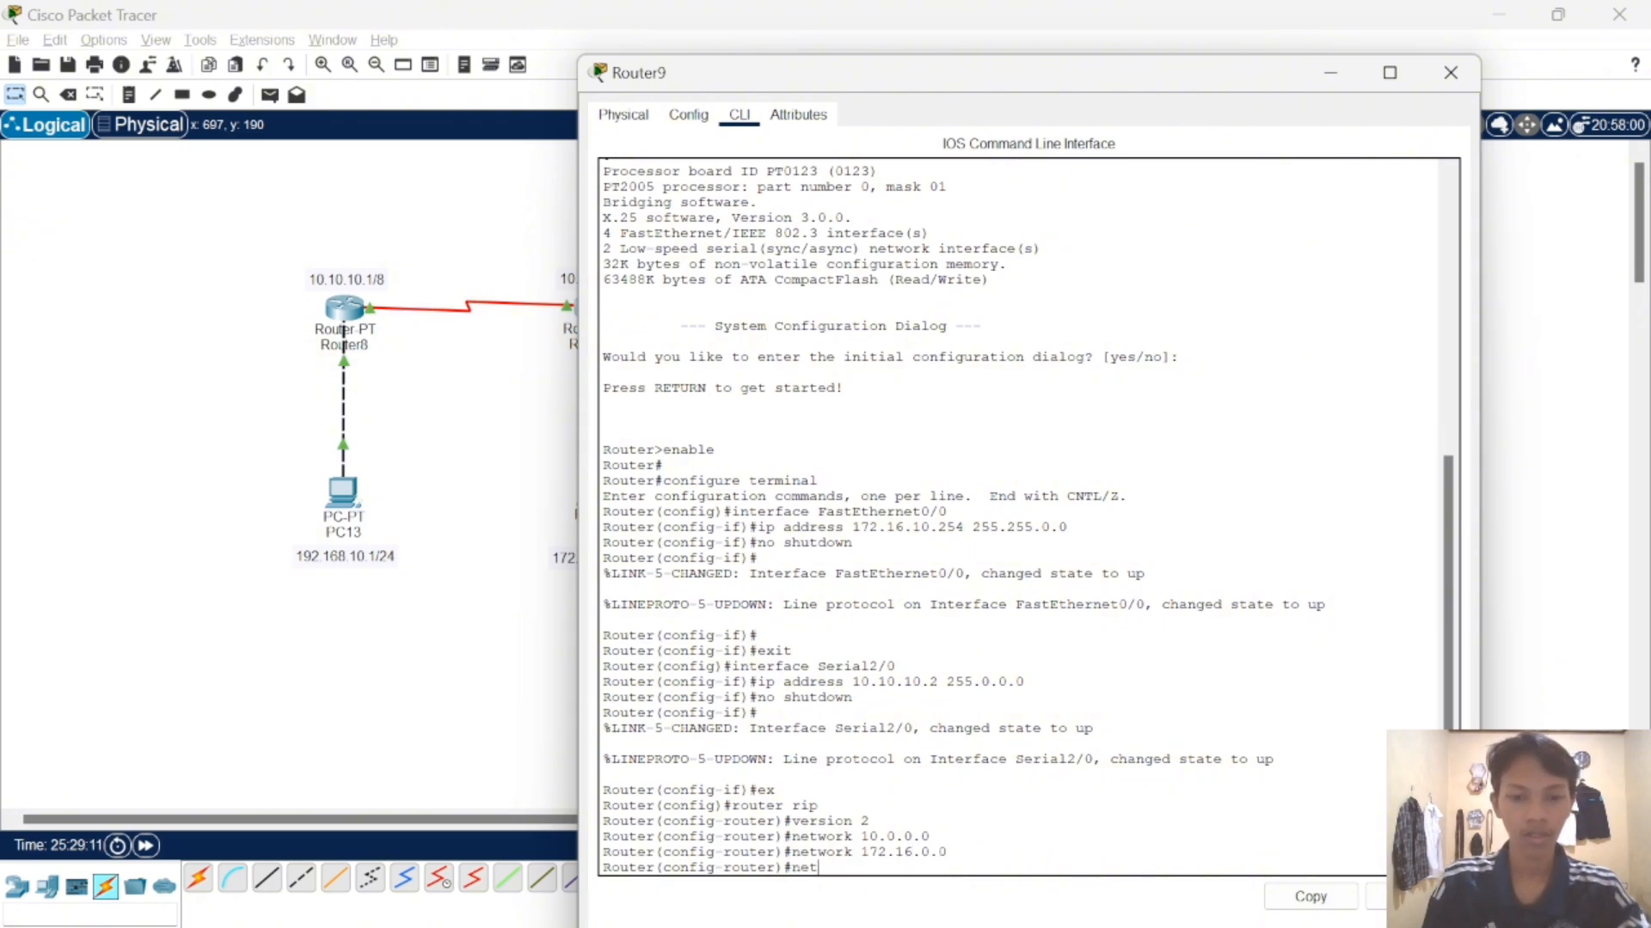
{"action": "type", "text": "work 16"}
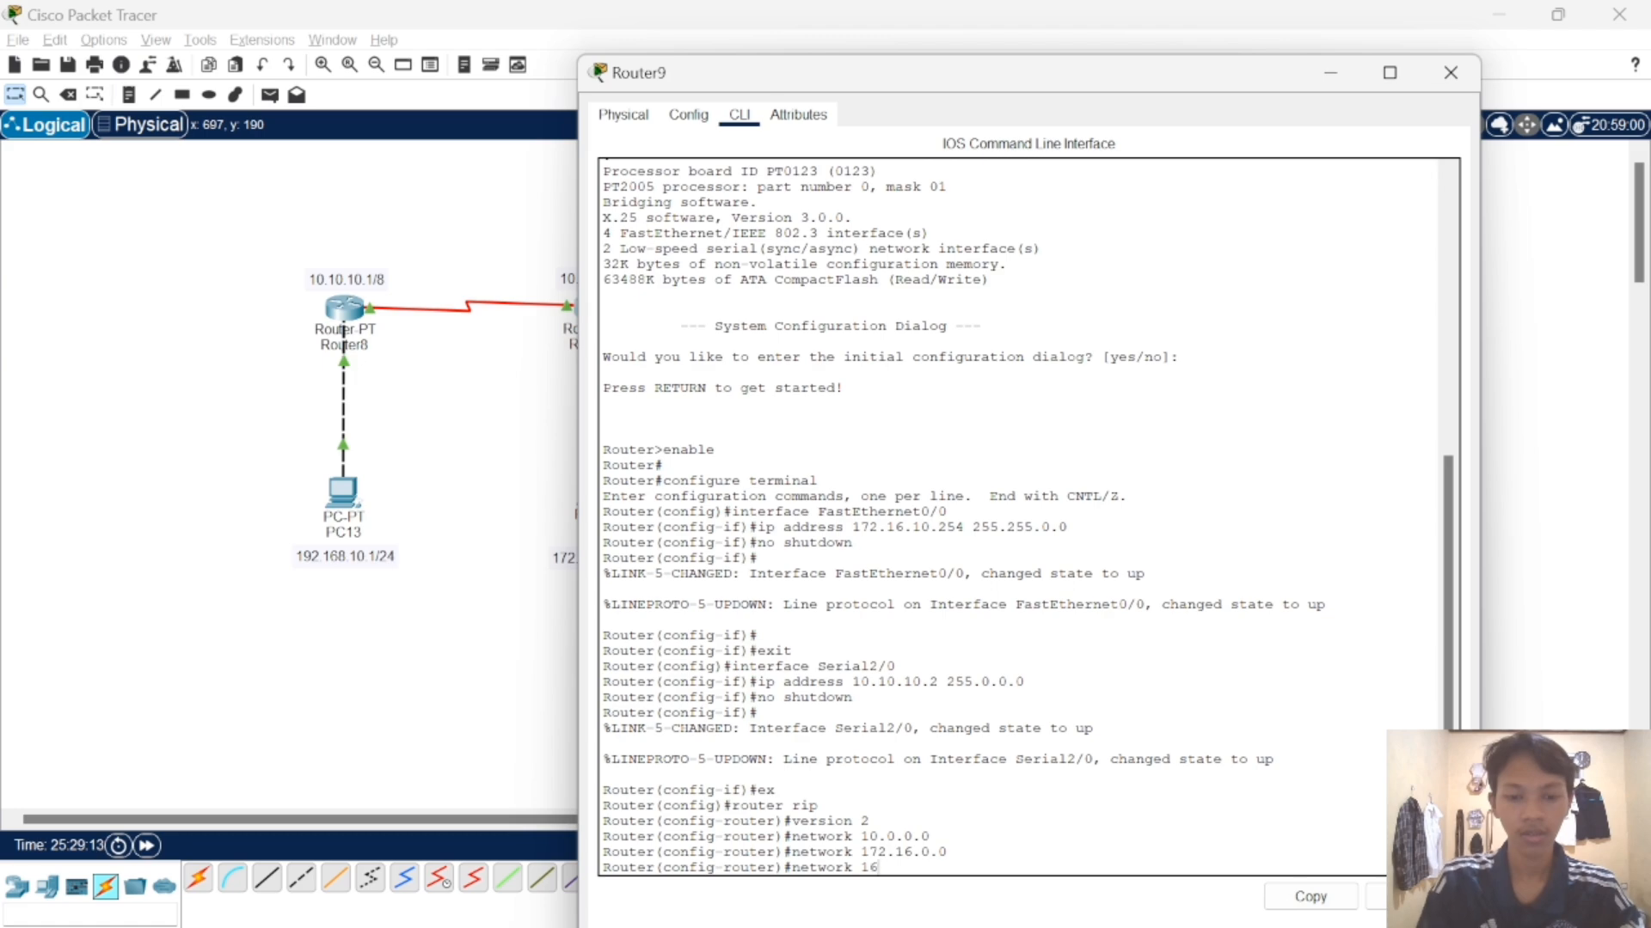
{"action": "key", "text": "BackSpace"}
{"action": "key", "text": "BackSpace"}
{"action": "key", "text": "BackSpace"}
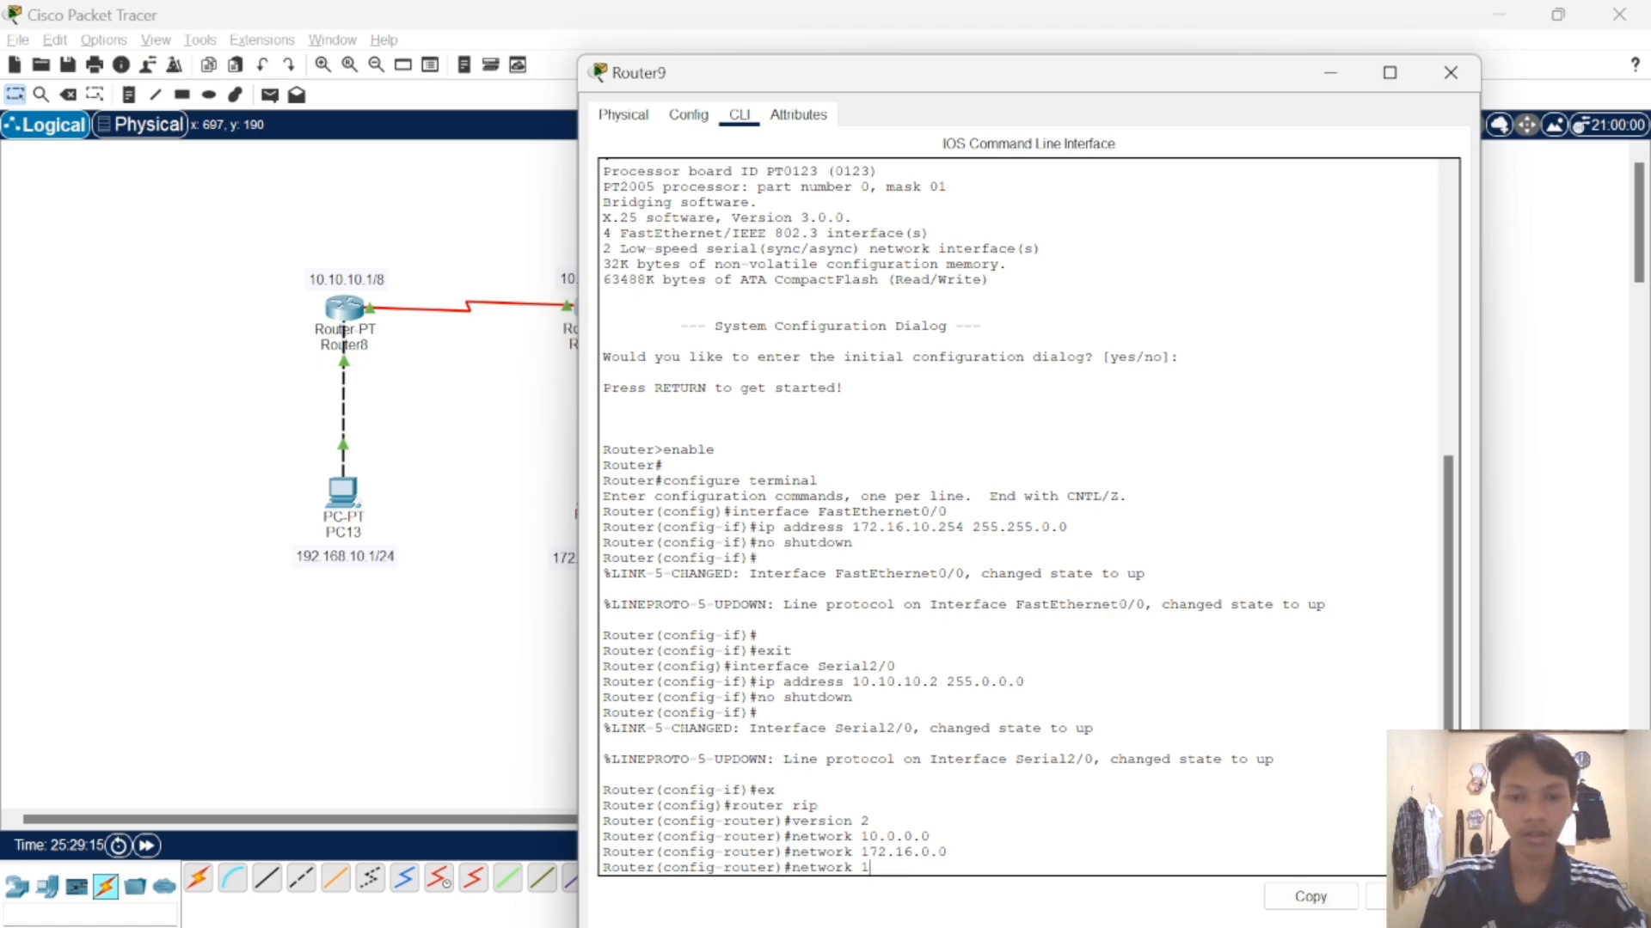
{"action": "type", "text": "8"}
{"action": "key", "text": "BackSpace"}
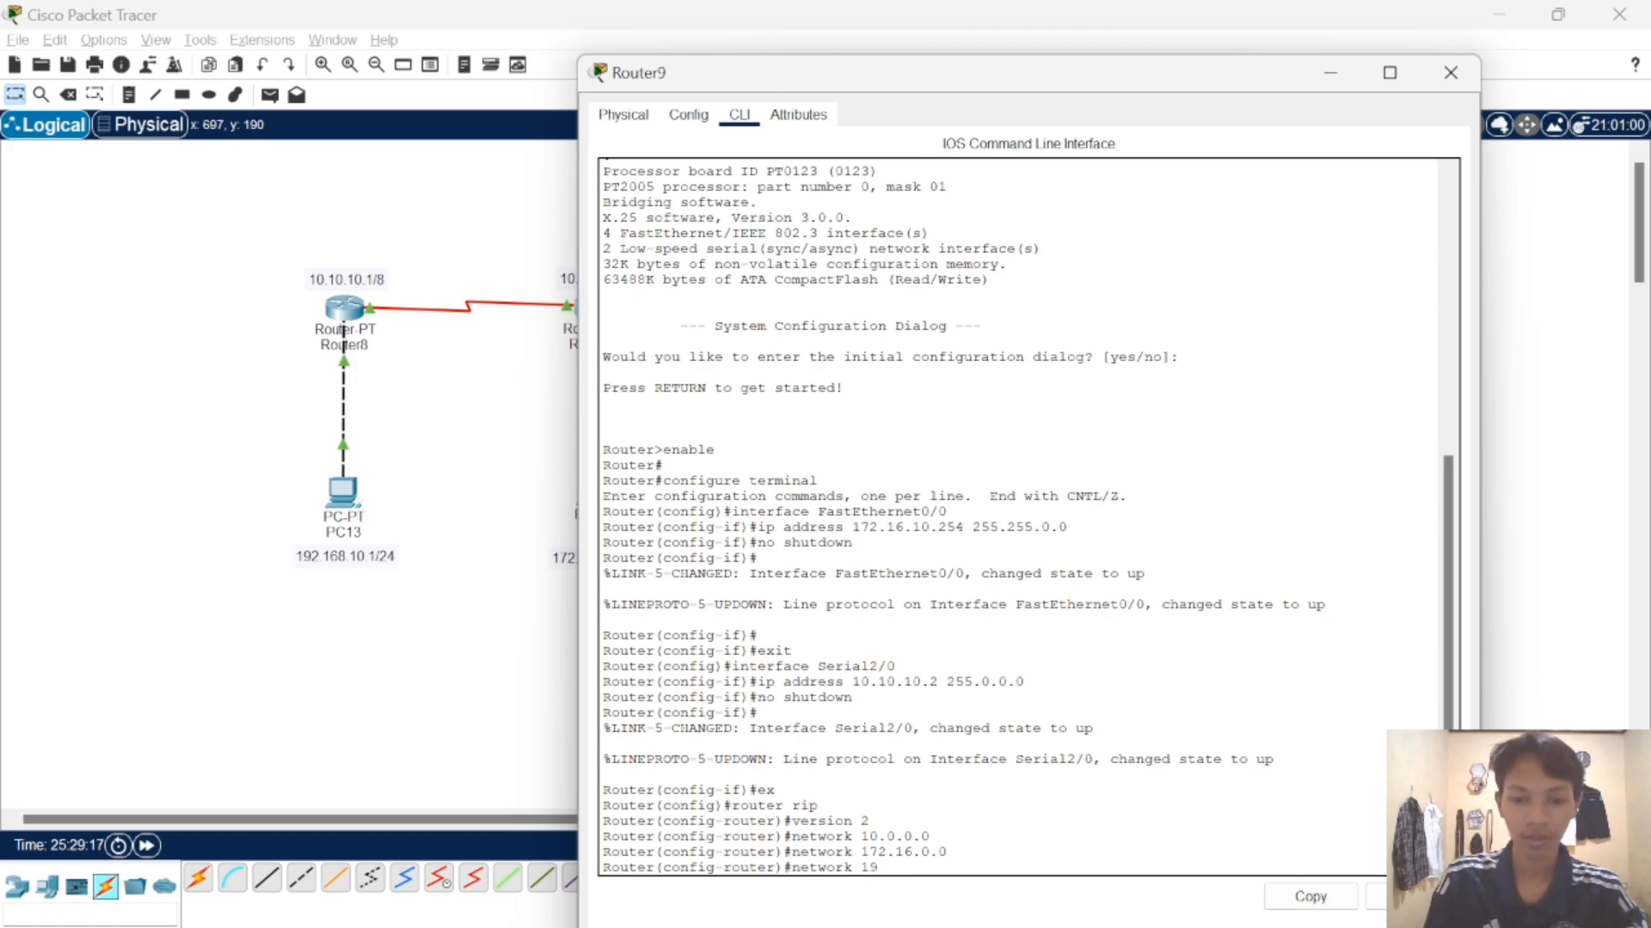
{"action": "type", "text": "92.16"}
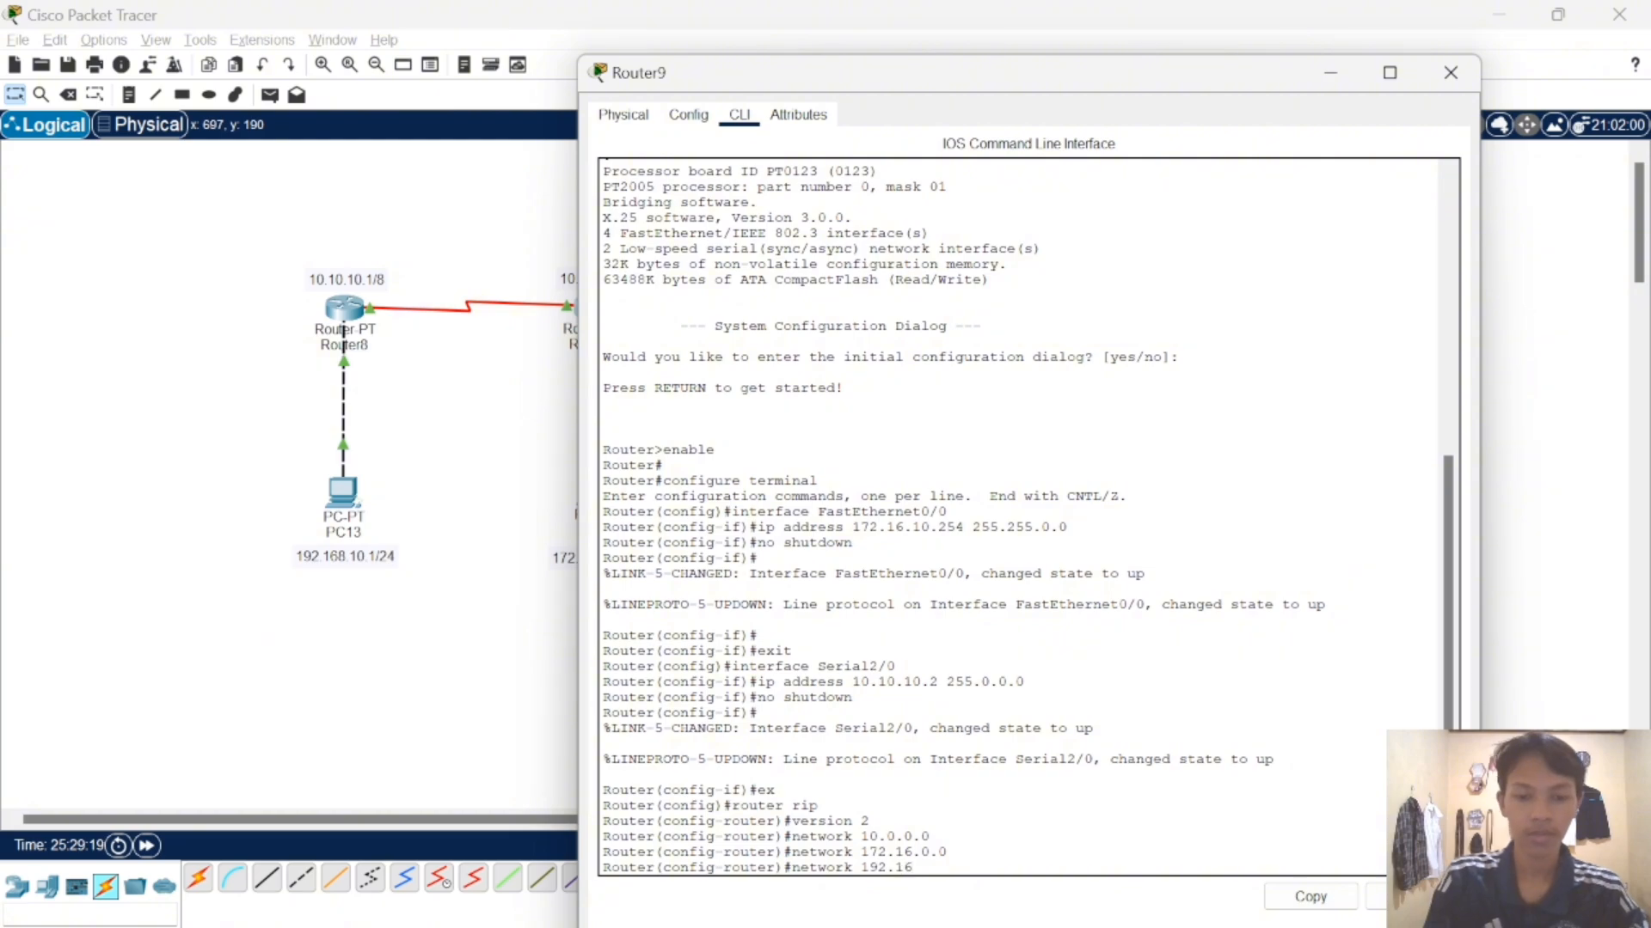
{"action": "type", "text": "8.10"}
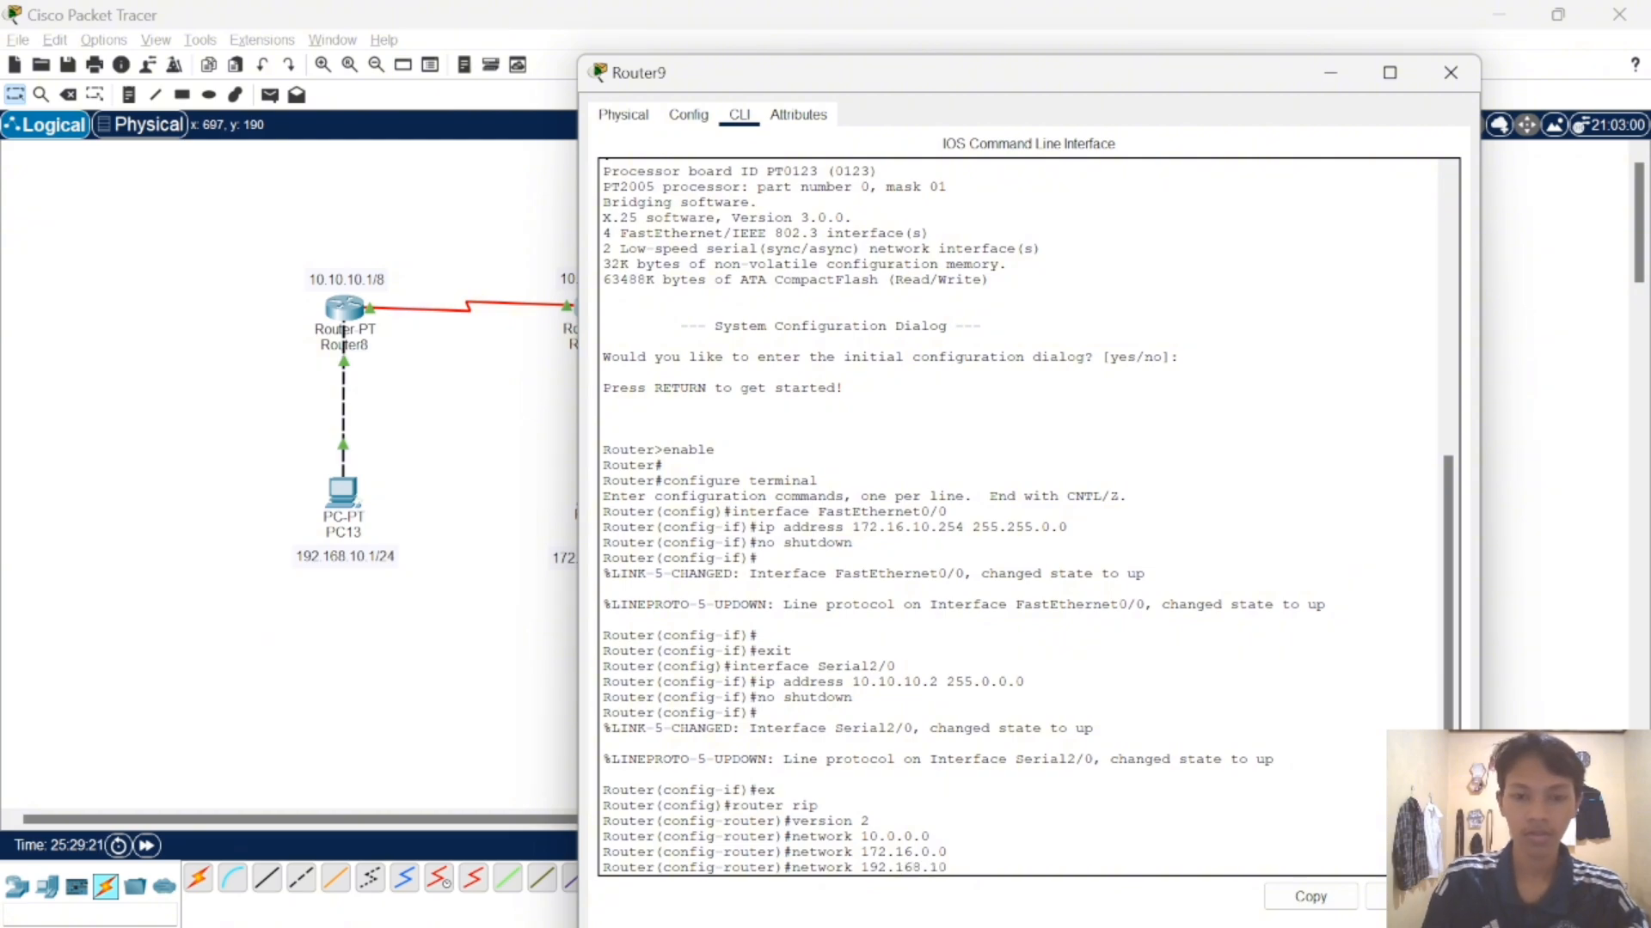
{"action": "type", "text": ".0"}
{"action": "key", "text": "Return"}
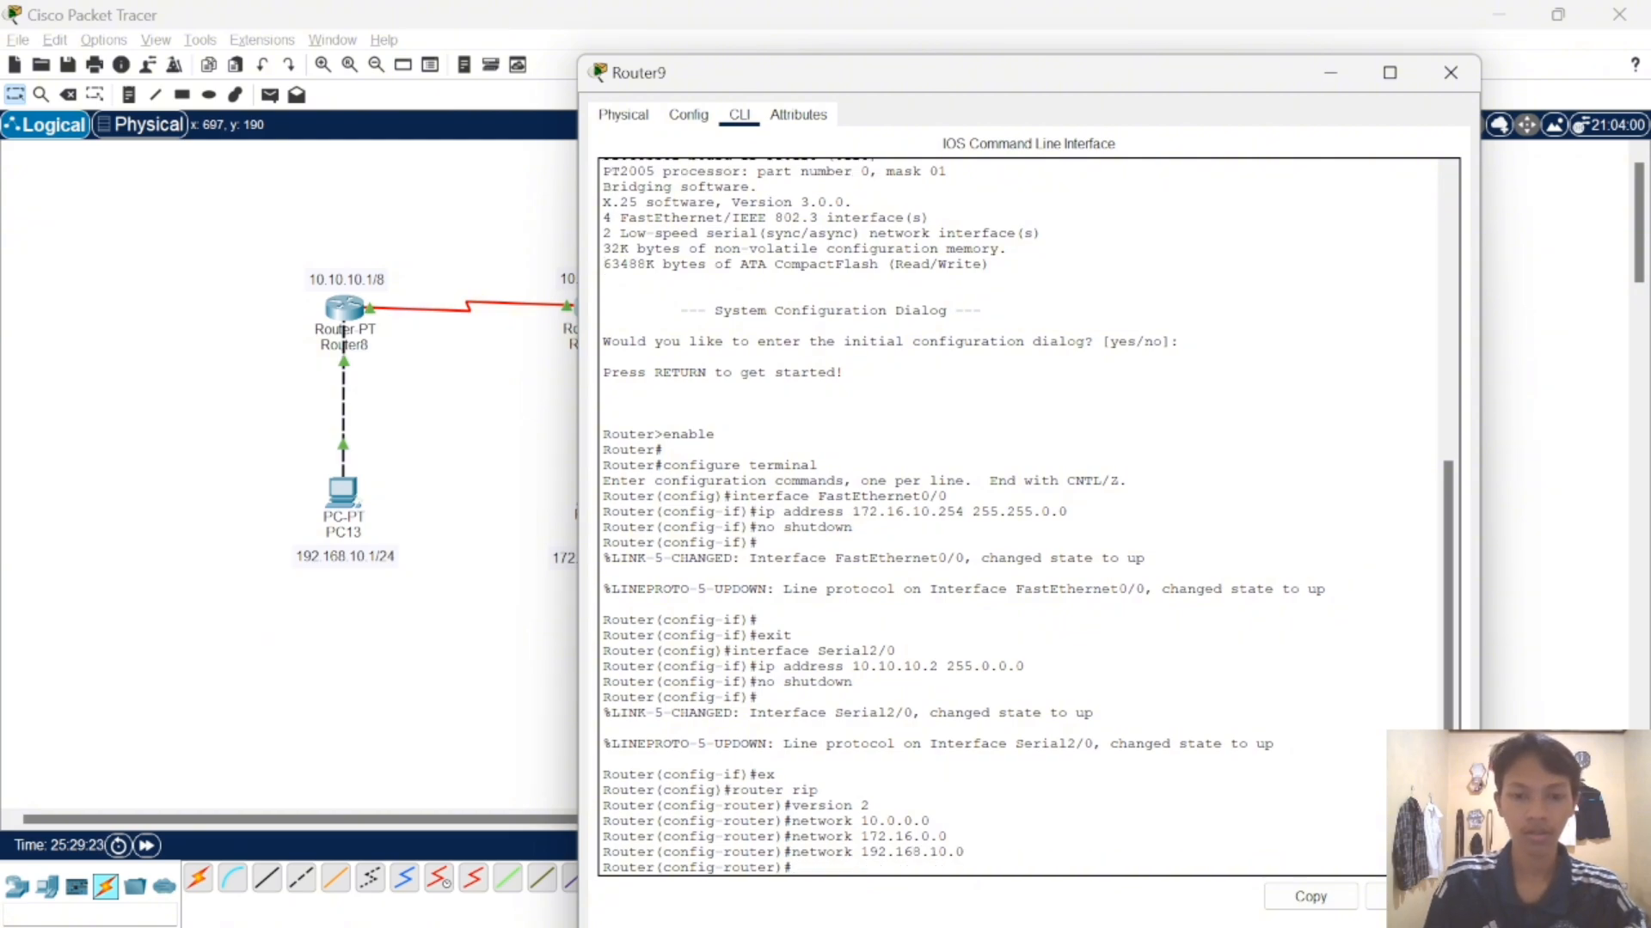
- Check the list of RIP network addresses in Router9's configuration and close the router's window
{"action": "left_click", "coordinate": [707, 120]}
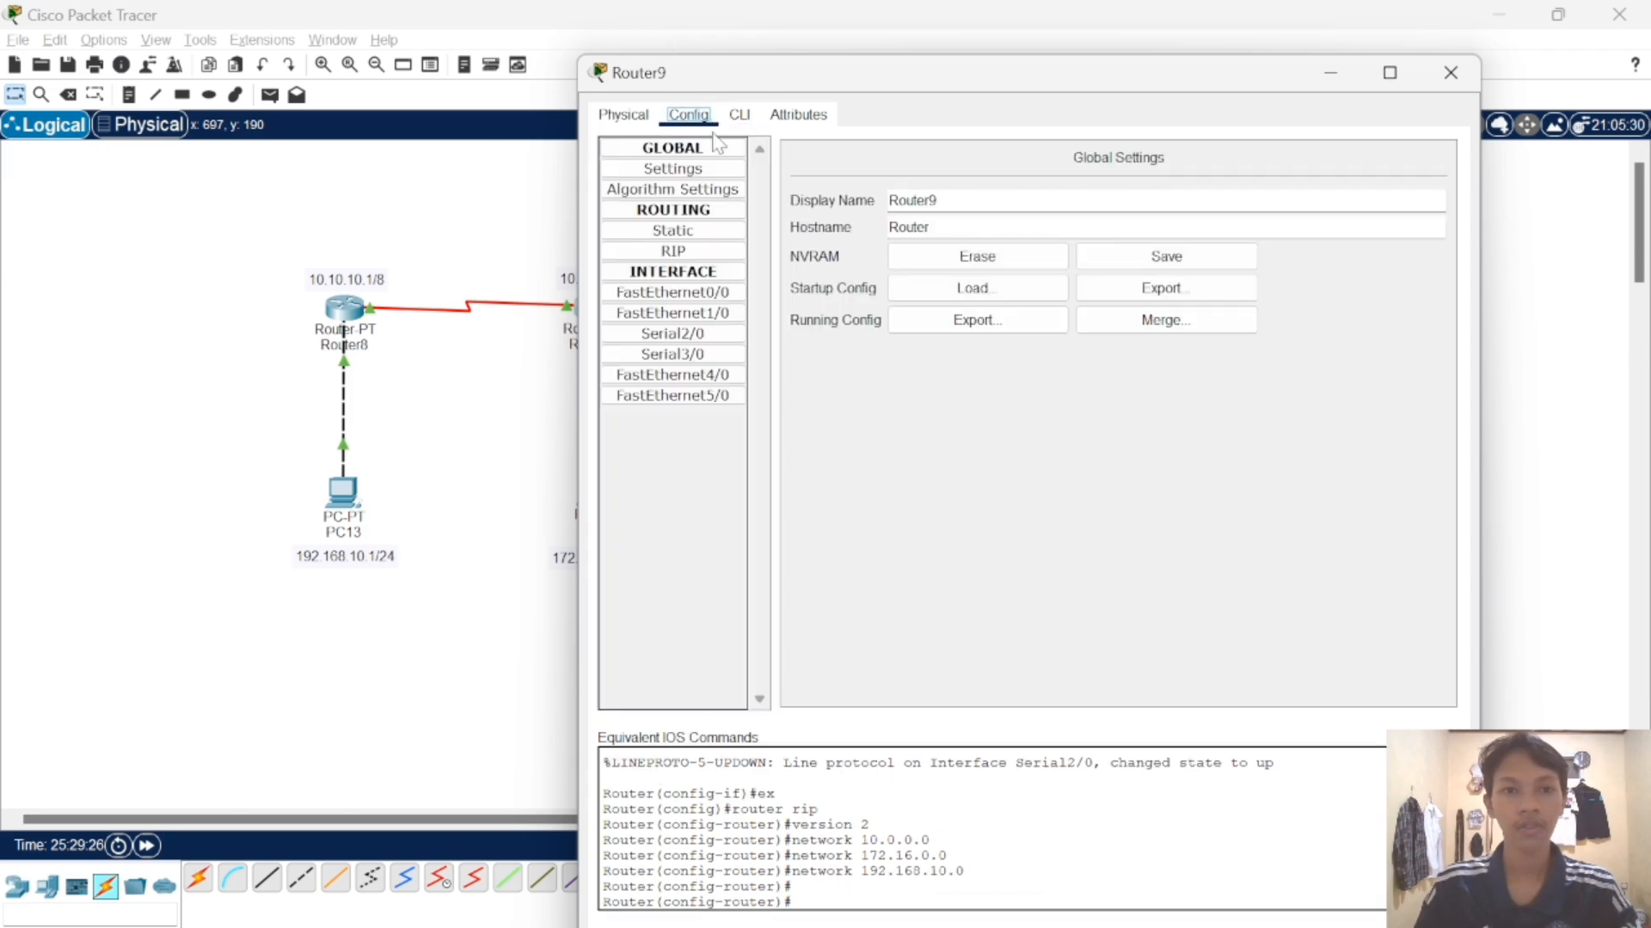
{"action": "left_click", "coordinate": [694, 258]}
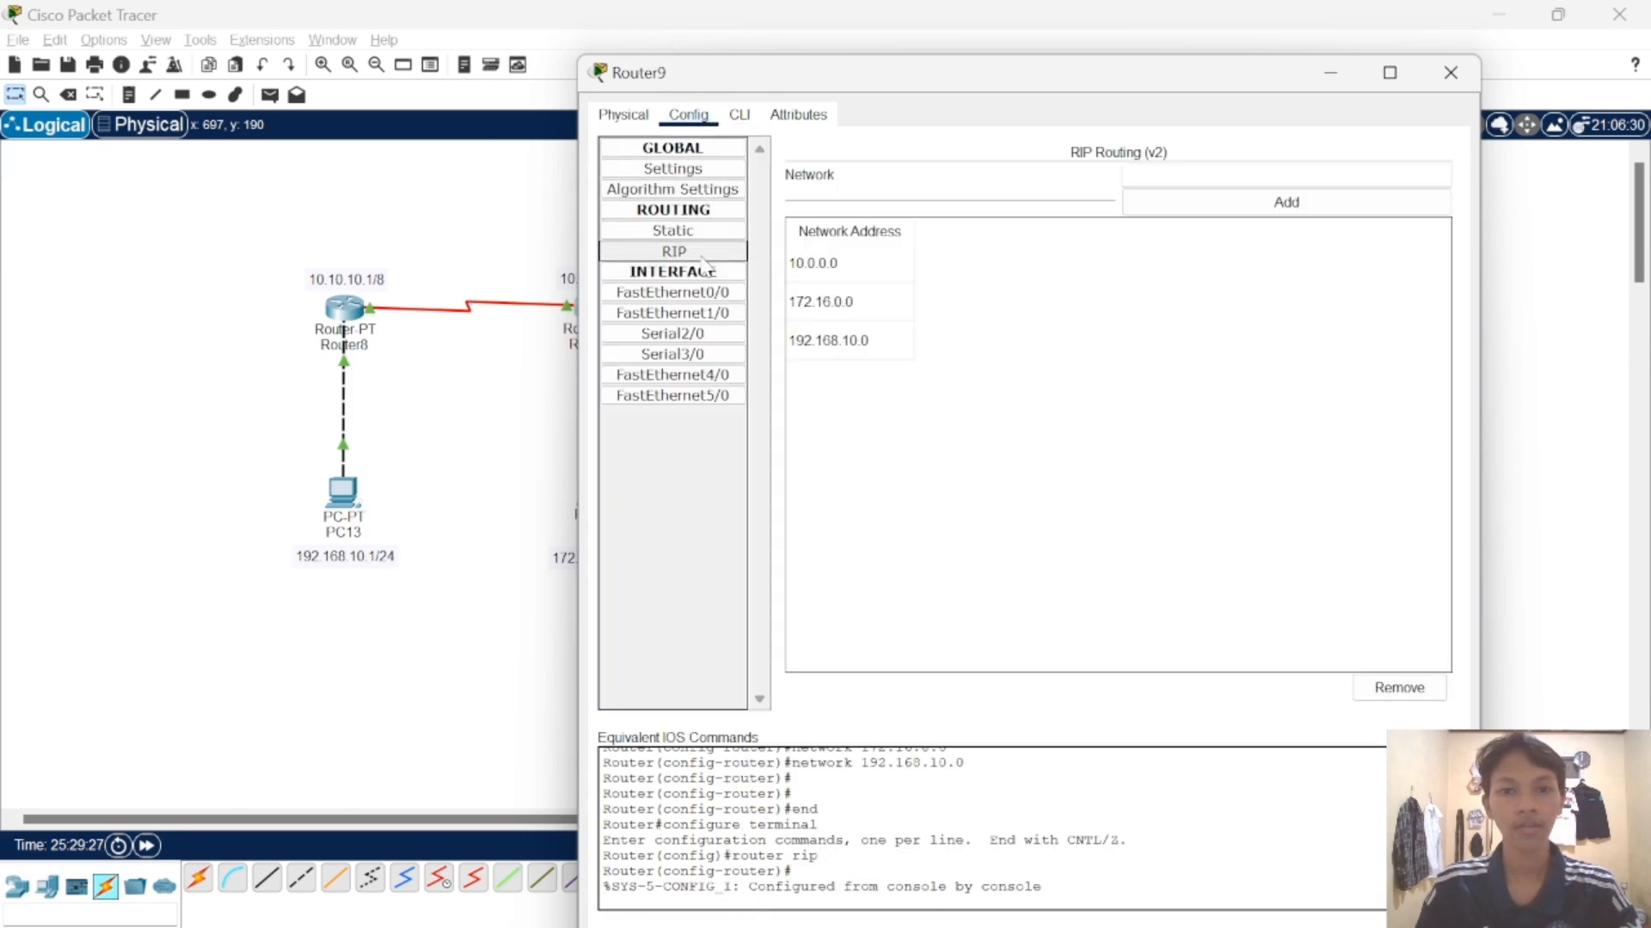
{"action": "left_click", "coordinate": [1451, 74]}
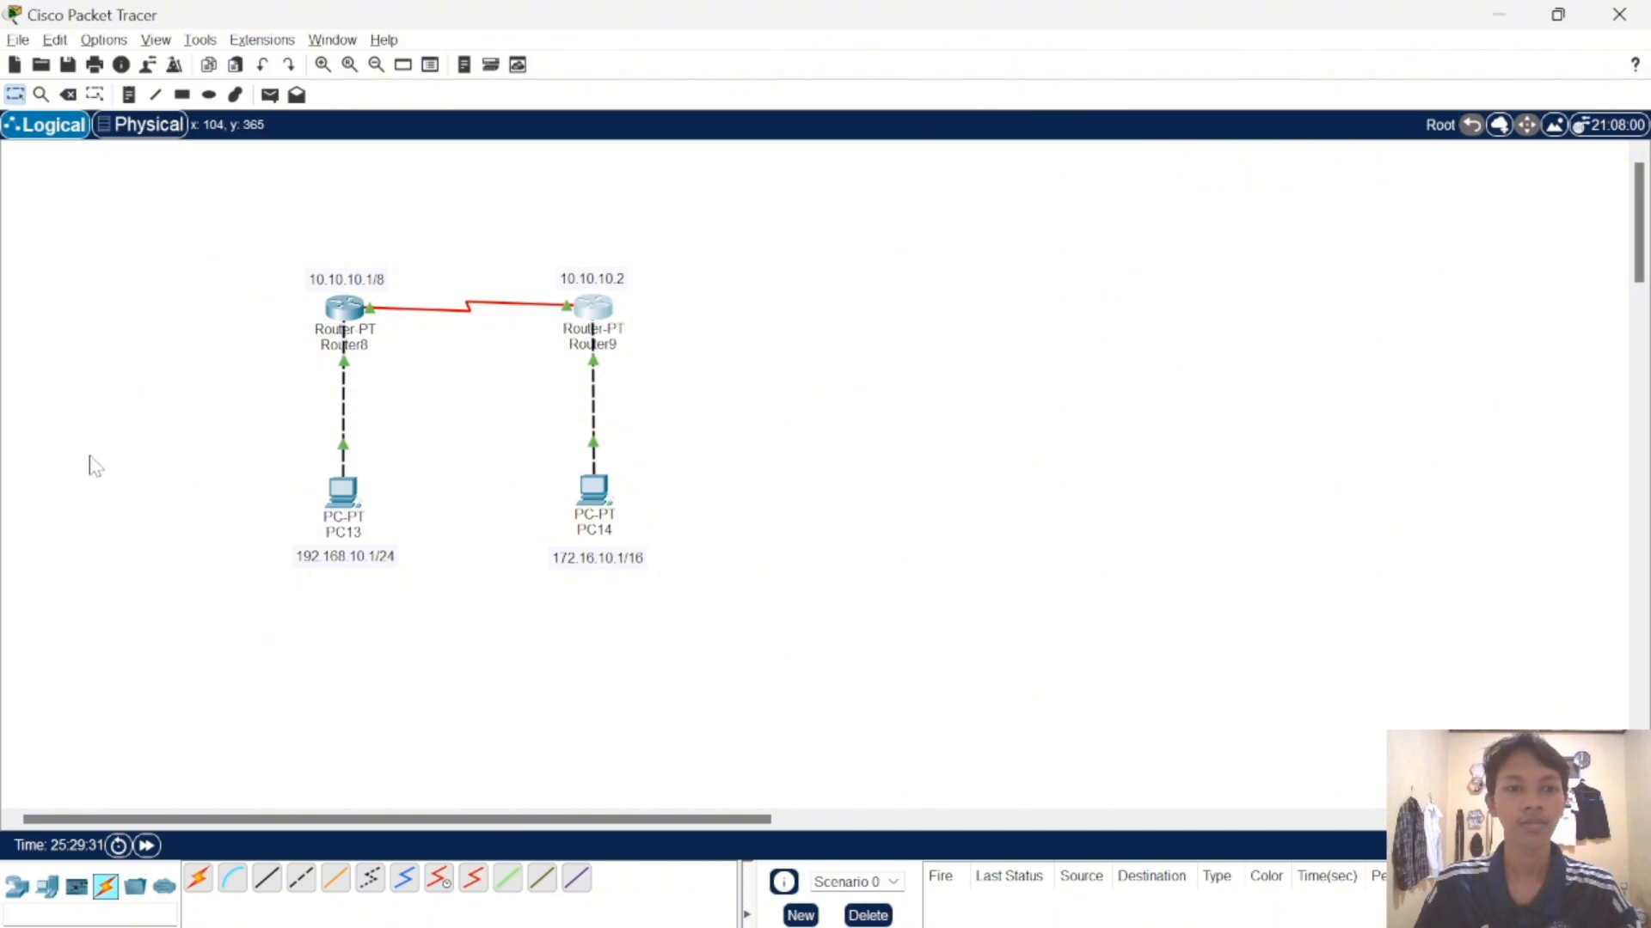
- Test the connection with a simple PDU from PC13 to PC14, and delete the scenario's results
{"action": "left_click", "coordinate": [269, 94]}
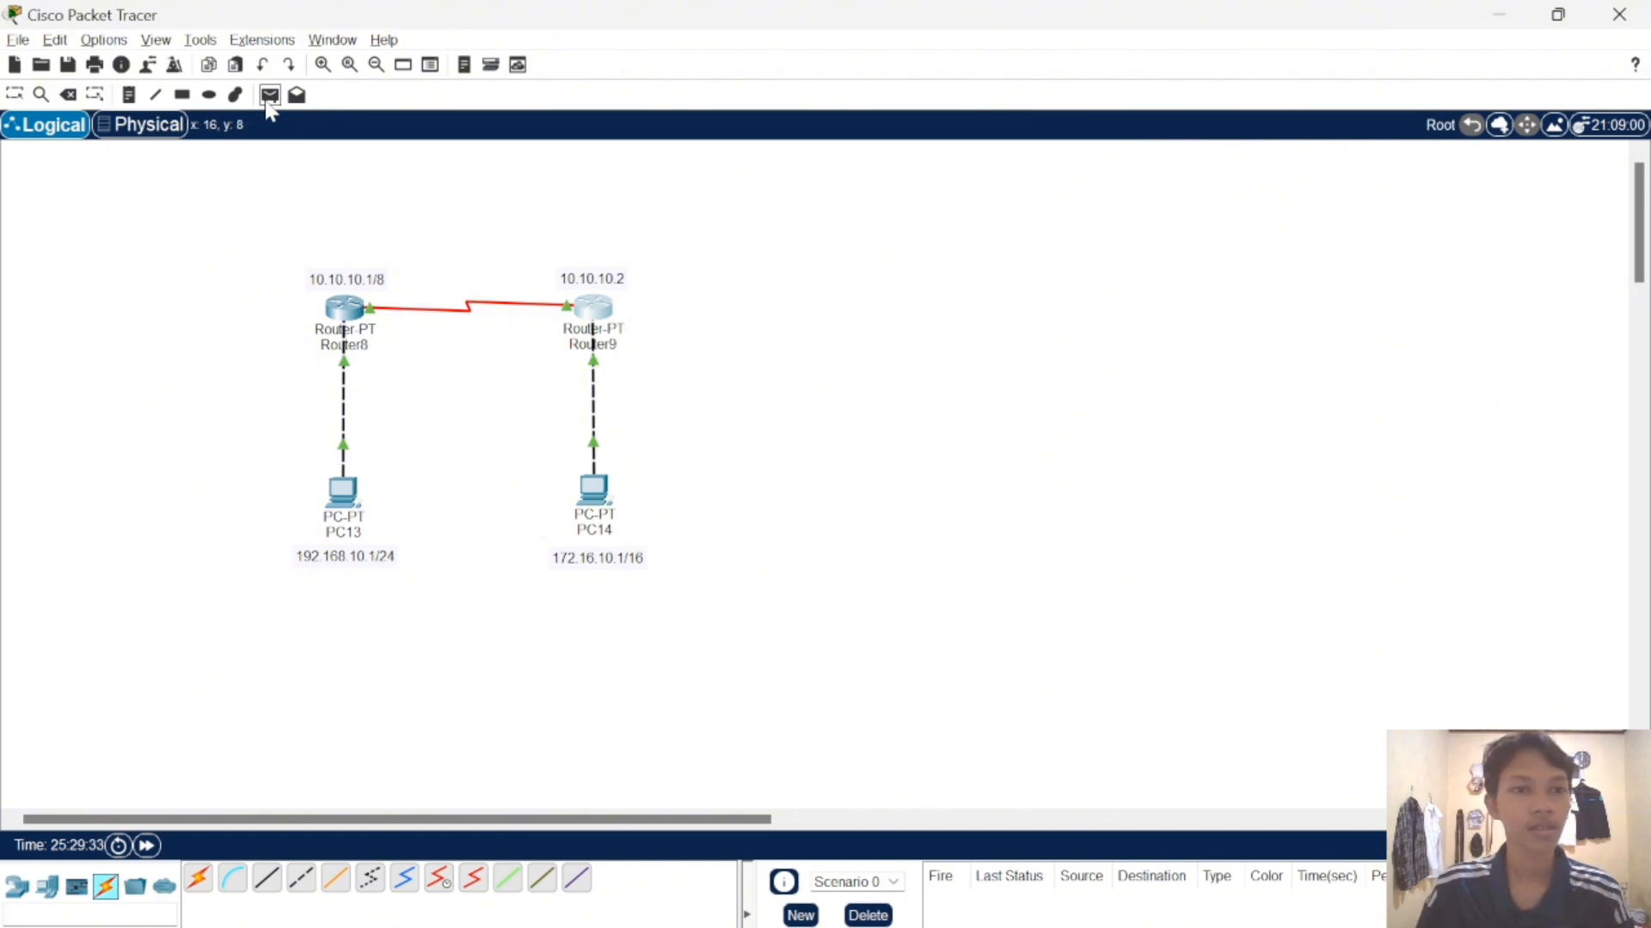
{"action": "left_click", "coordinate": [342, 494]}
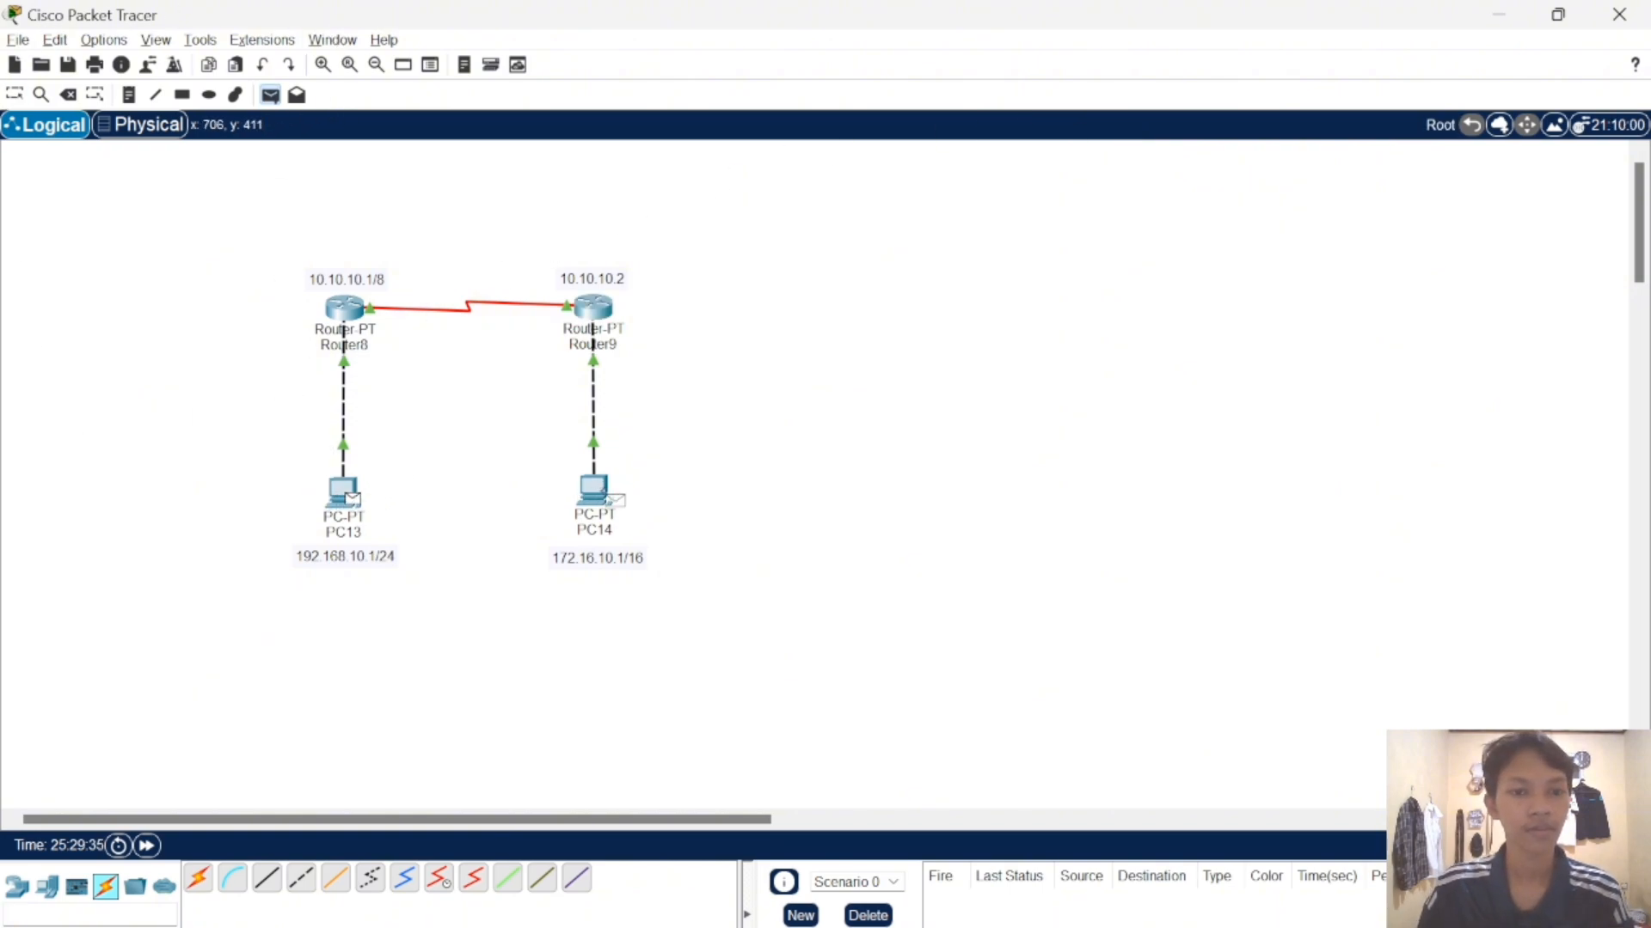
{"action": "left_click", "coordinate": [605, 497]}
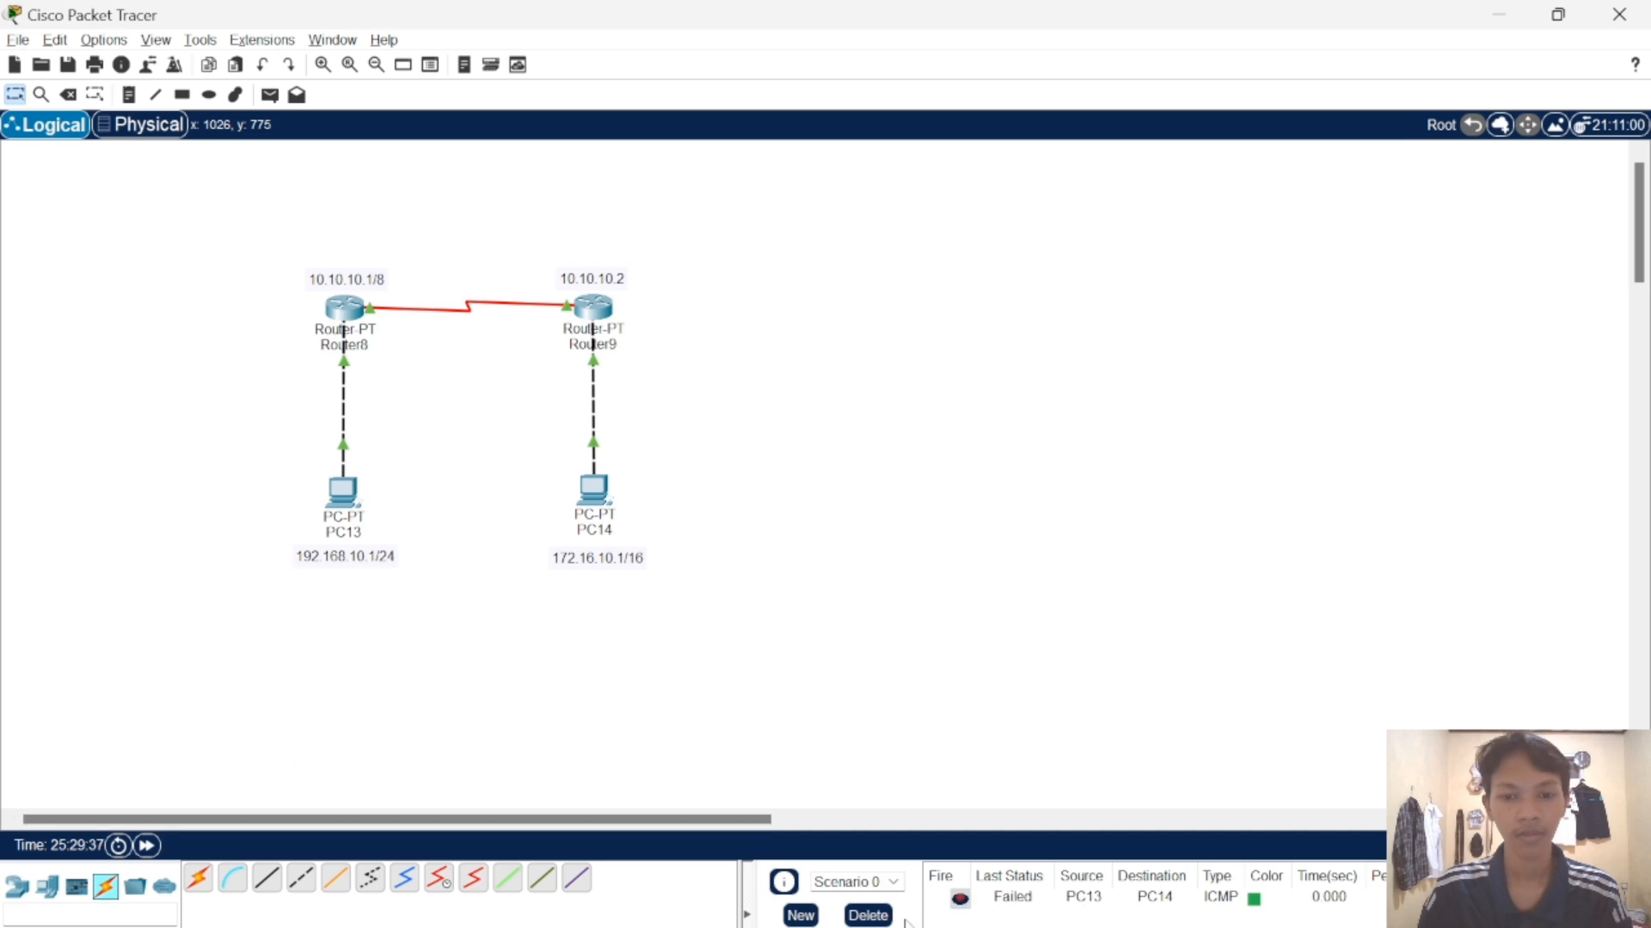
{"action": "left_click", "coordinate": [868, 915]}
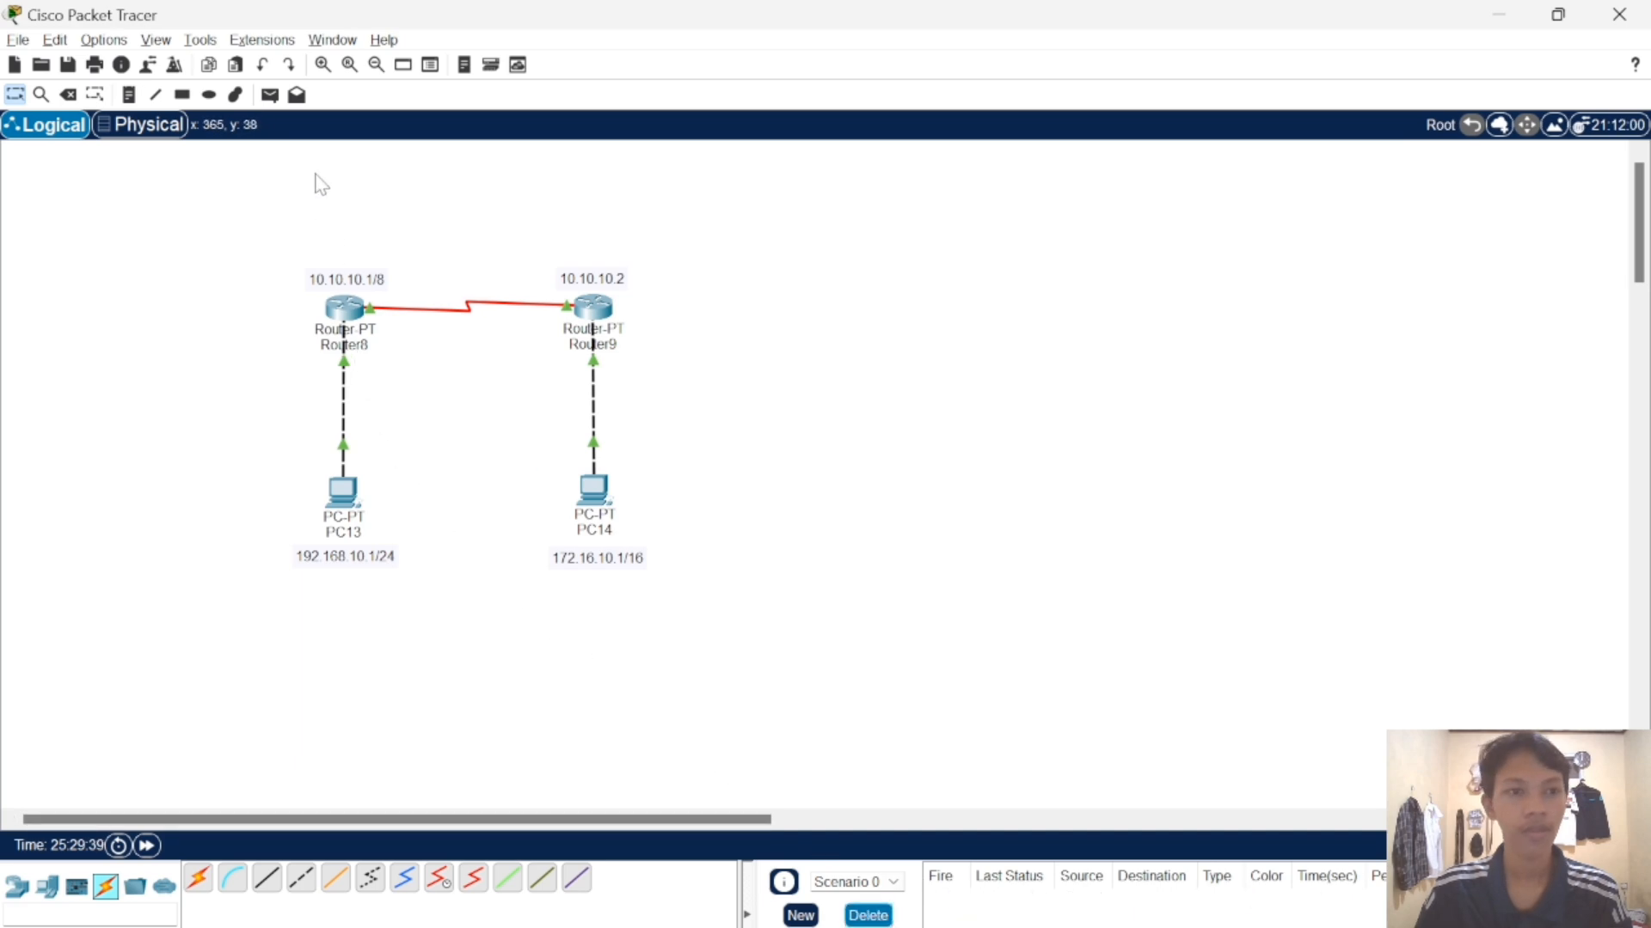
- Send simple PDUs from PC13 to Router8 and from Router8 to Router9 to test each link
{"action": "left_click", "coordinate": [274, 97]}
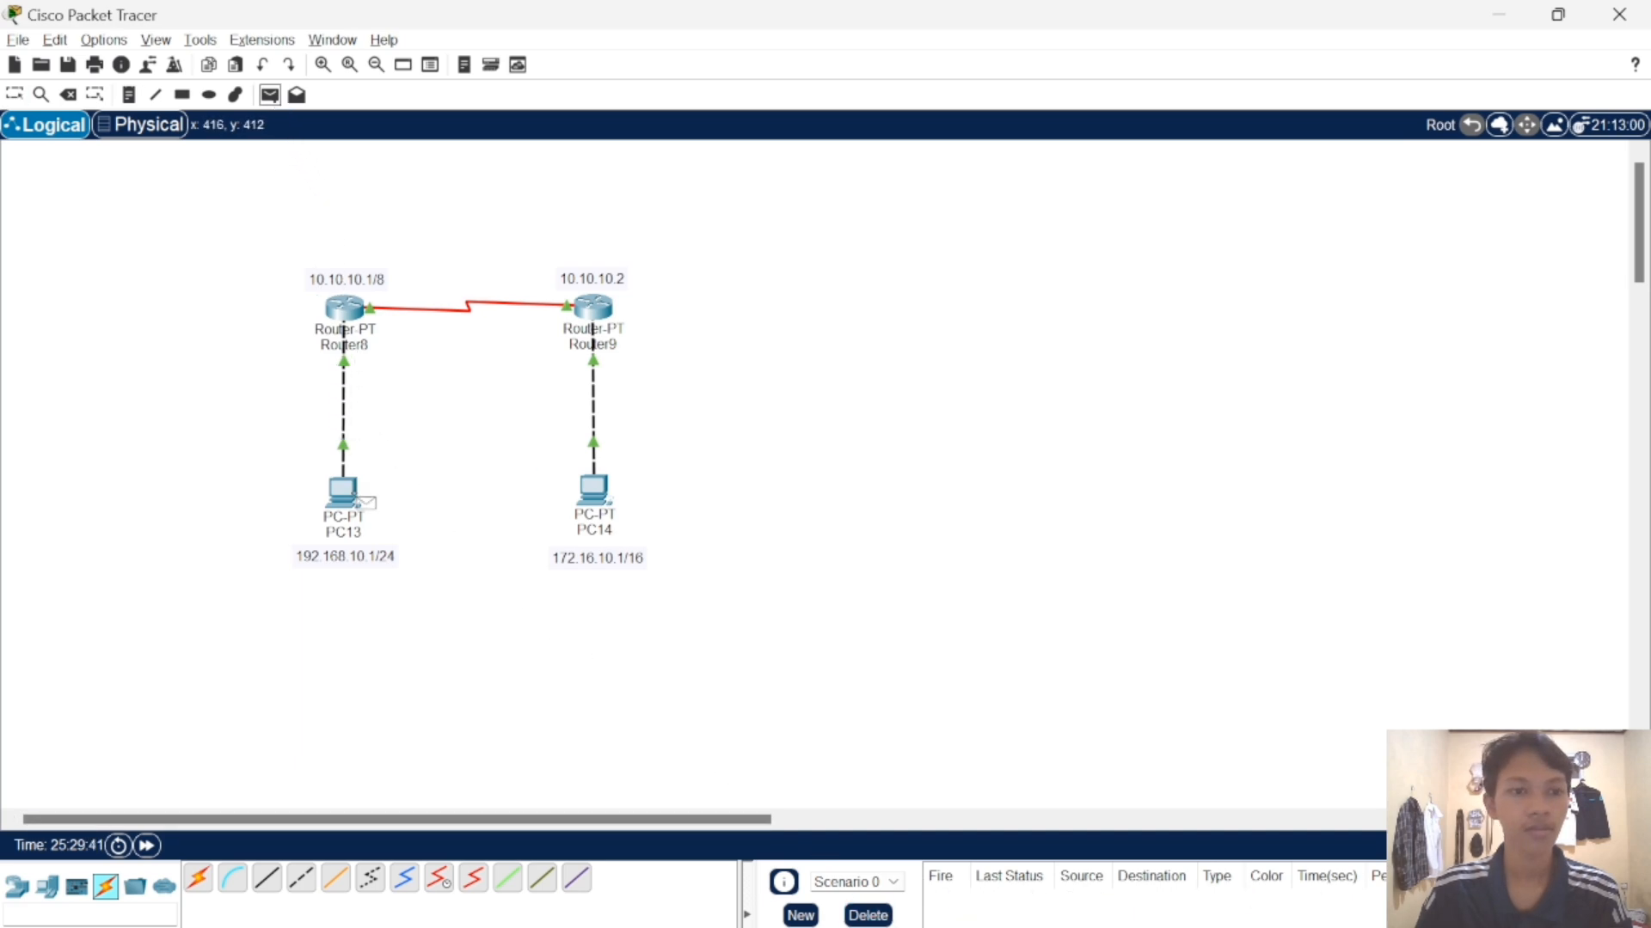
{"action": "left_click", "coordinate": [351, 493]}
{"action": "left_click", "coordinate": [361, 327]}
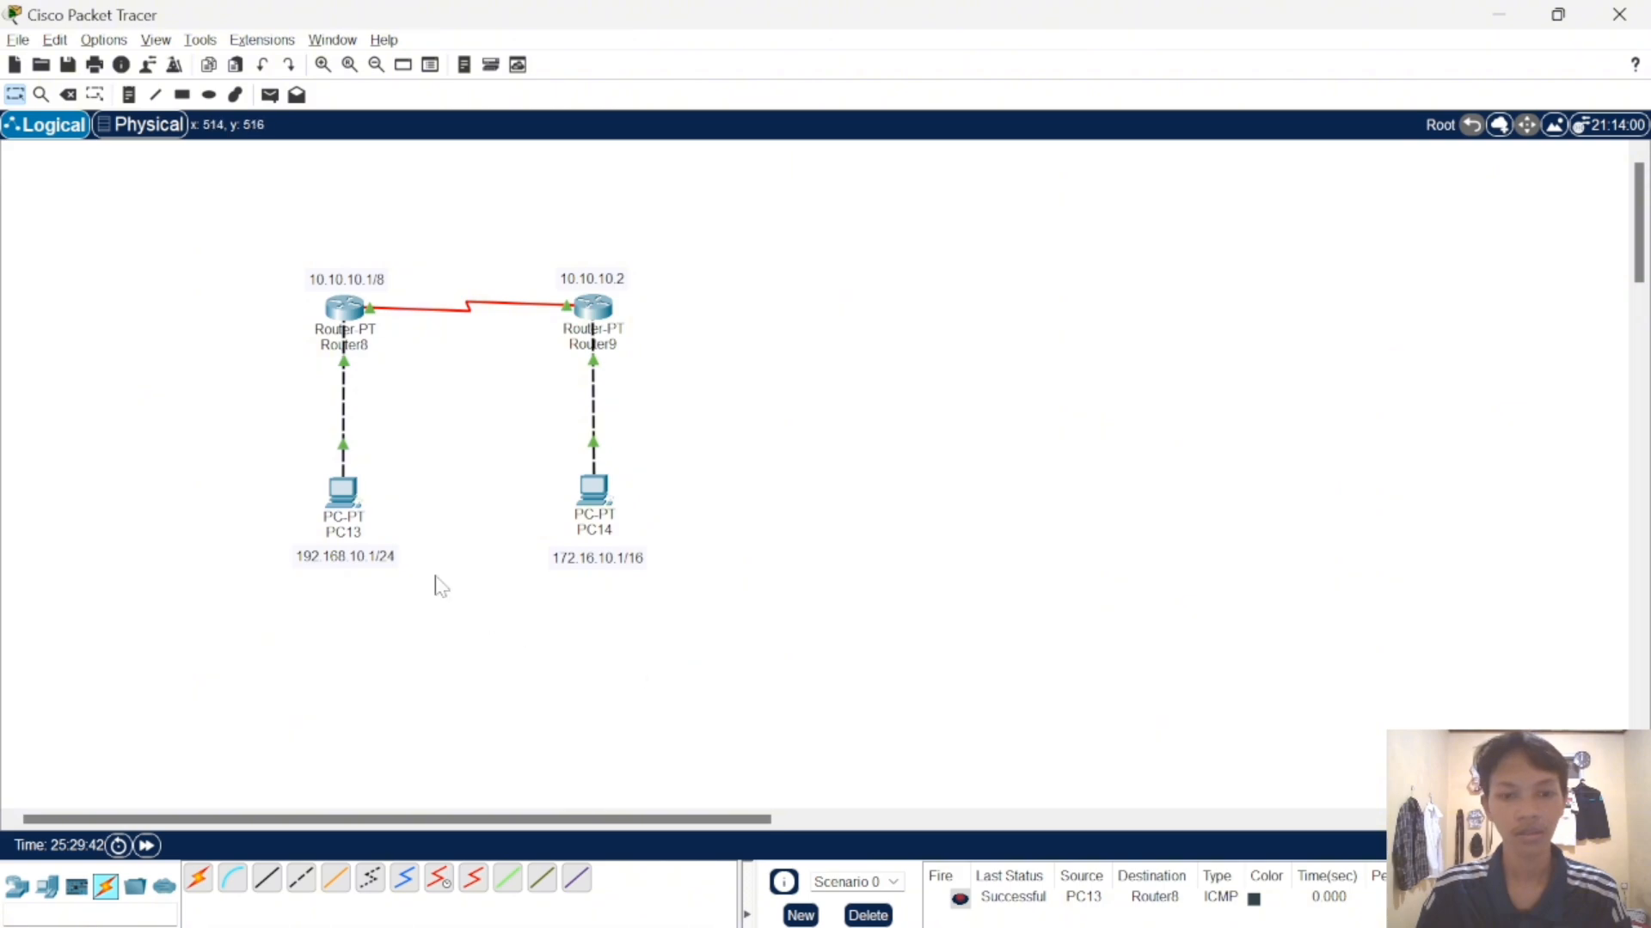
{"action": "left_click", "coordinate": [271, 95]}
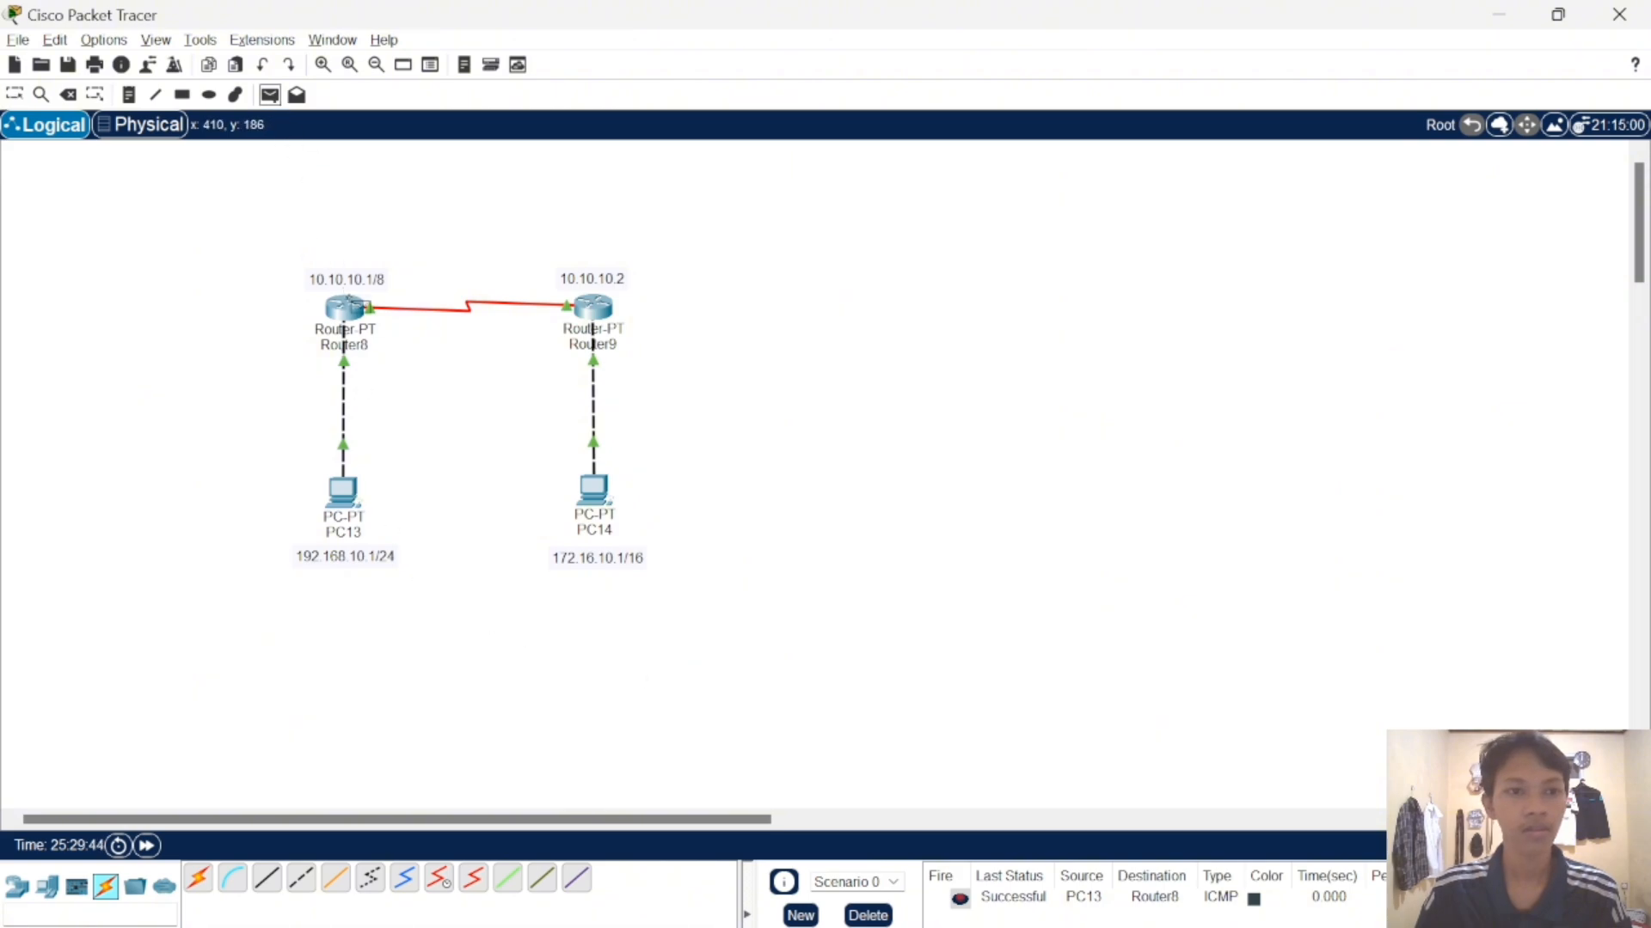
{"action": "left_click", "coordinate": [352, 308]}
{"action": "left_click", "coordinate": [594, 323]}
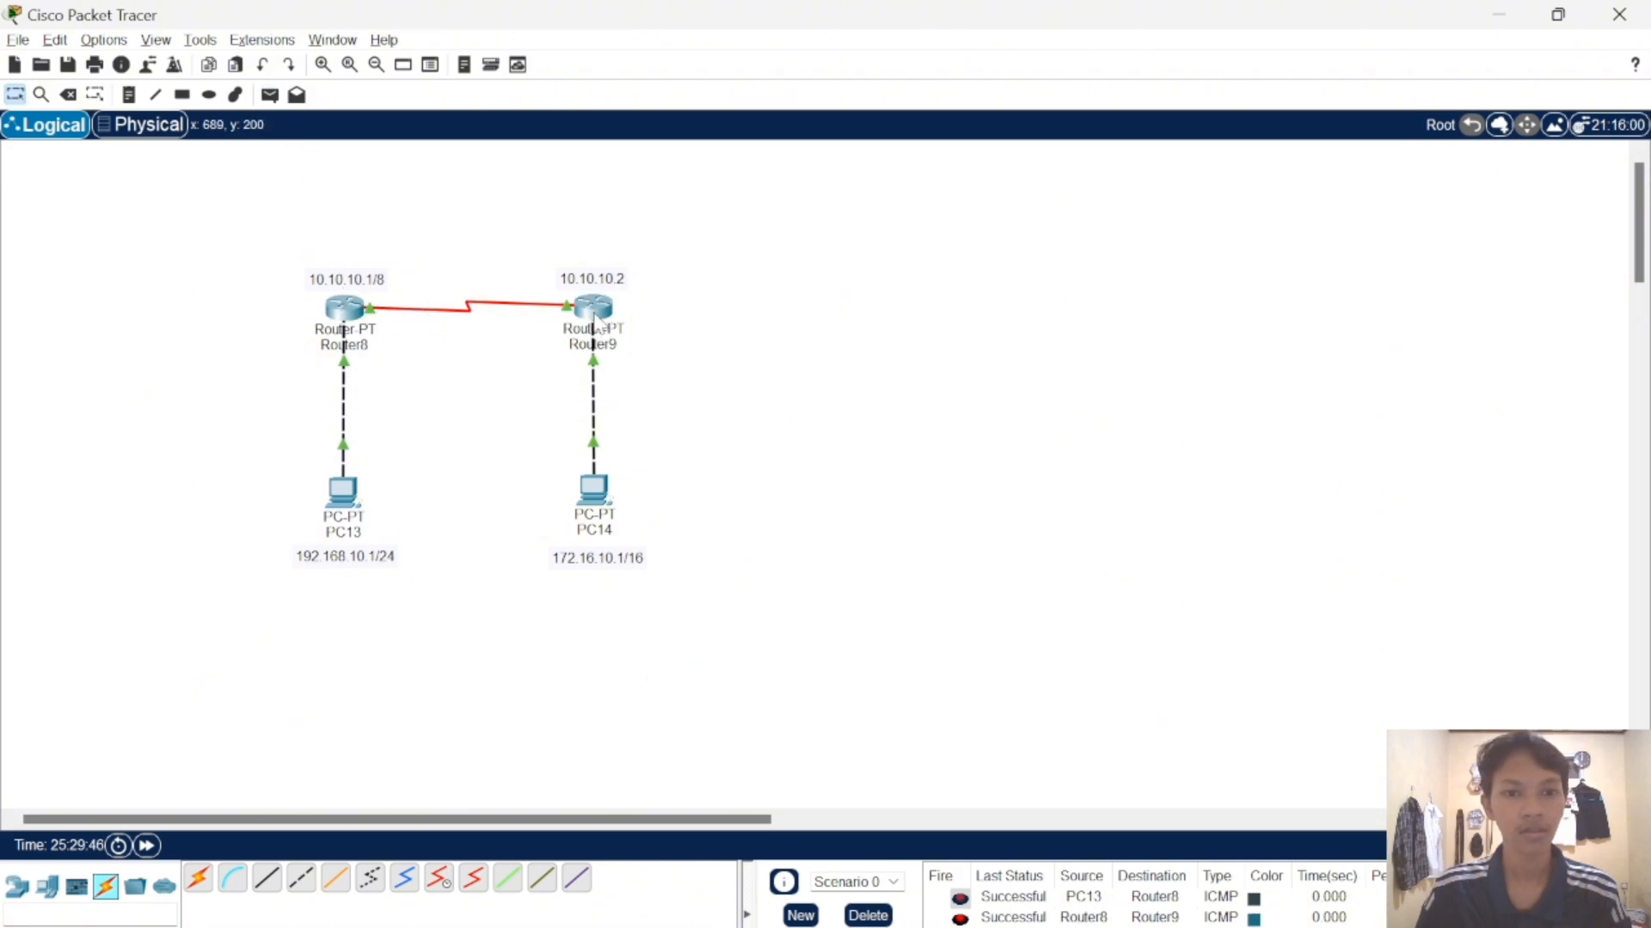
- Send a simple PDU from Router9 to PC14 to test the link between them
{"action": "left_click", "coordinate": [245, 94]}
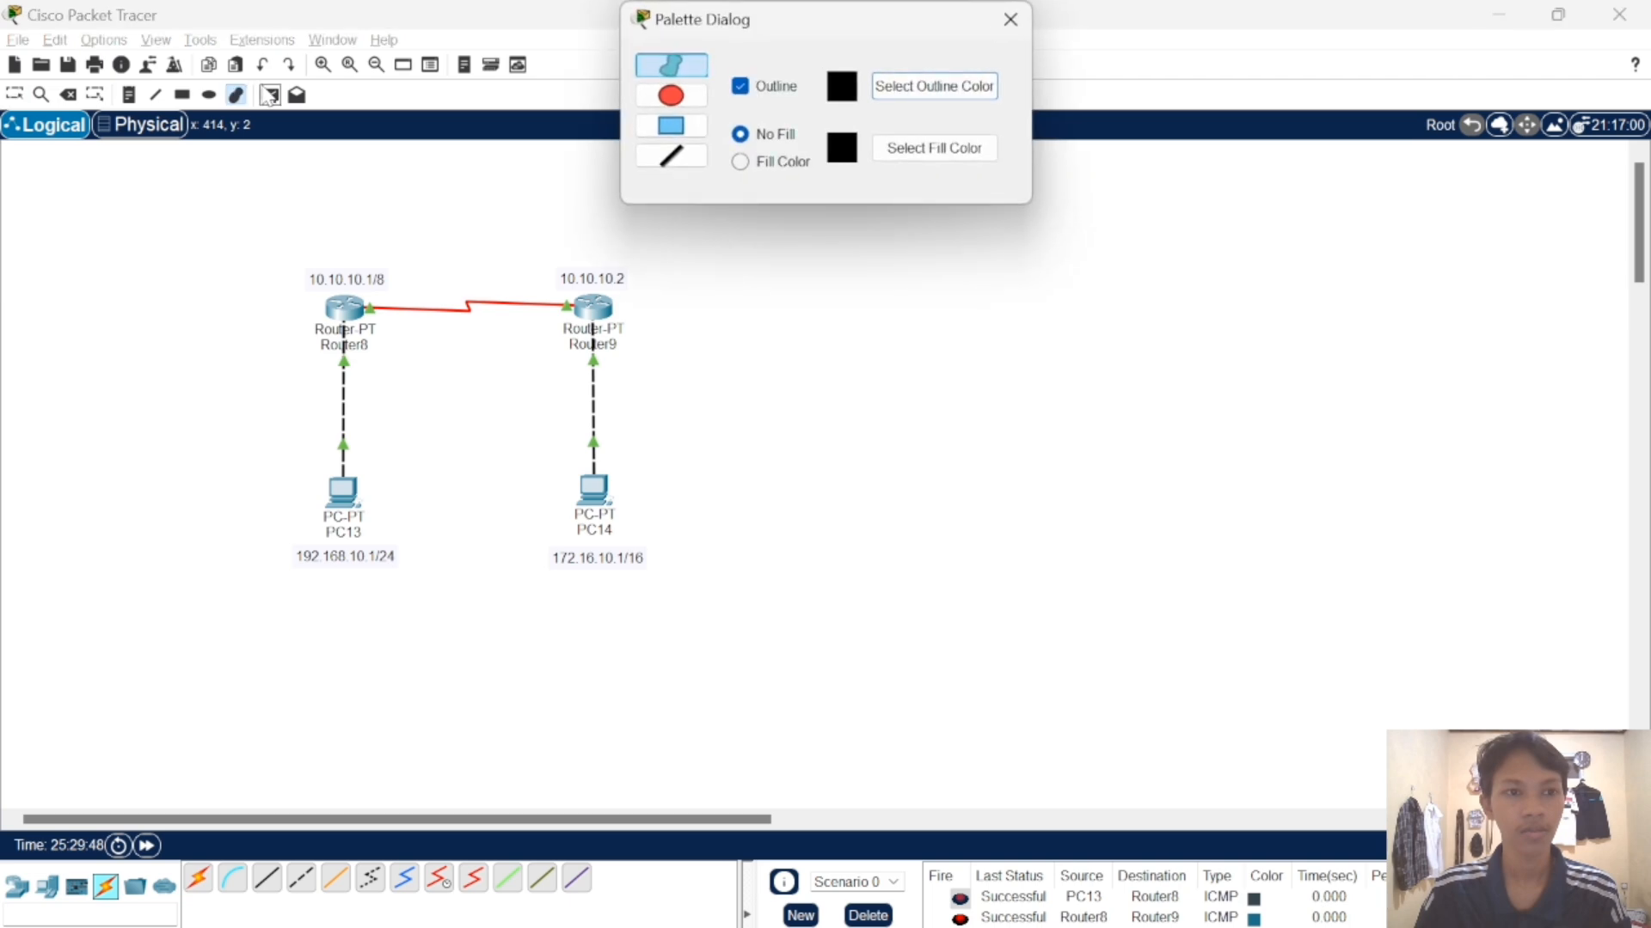
{"action": "left_click", "coordinate": [1010, 19]}
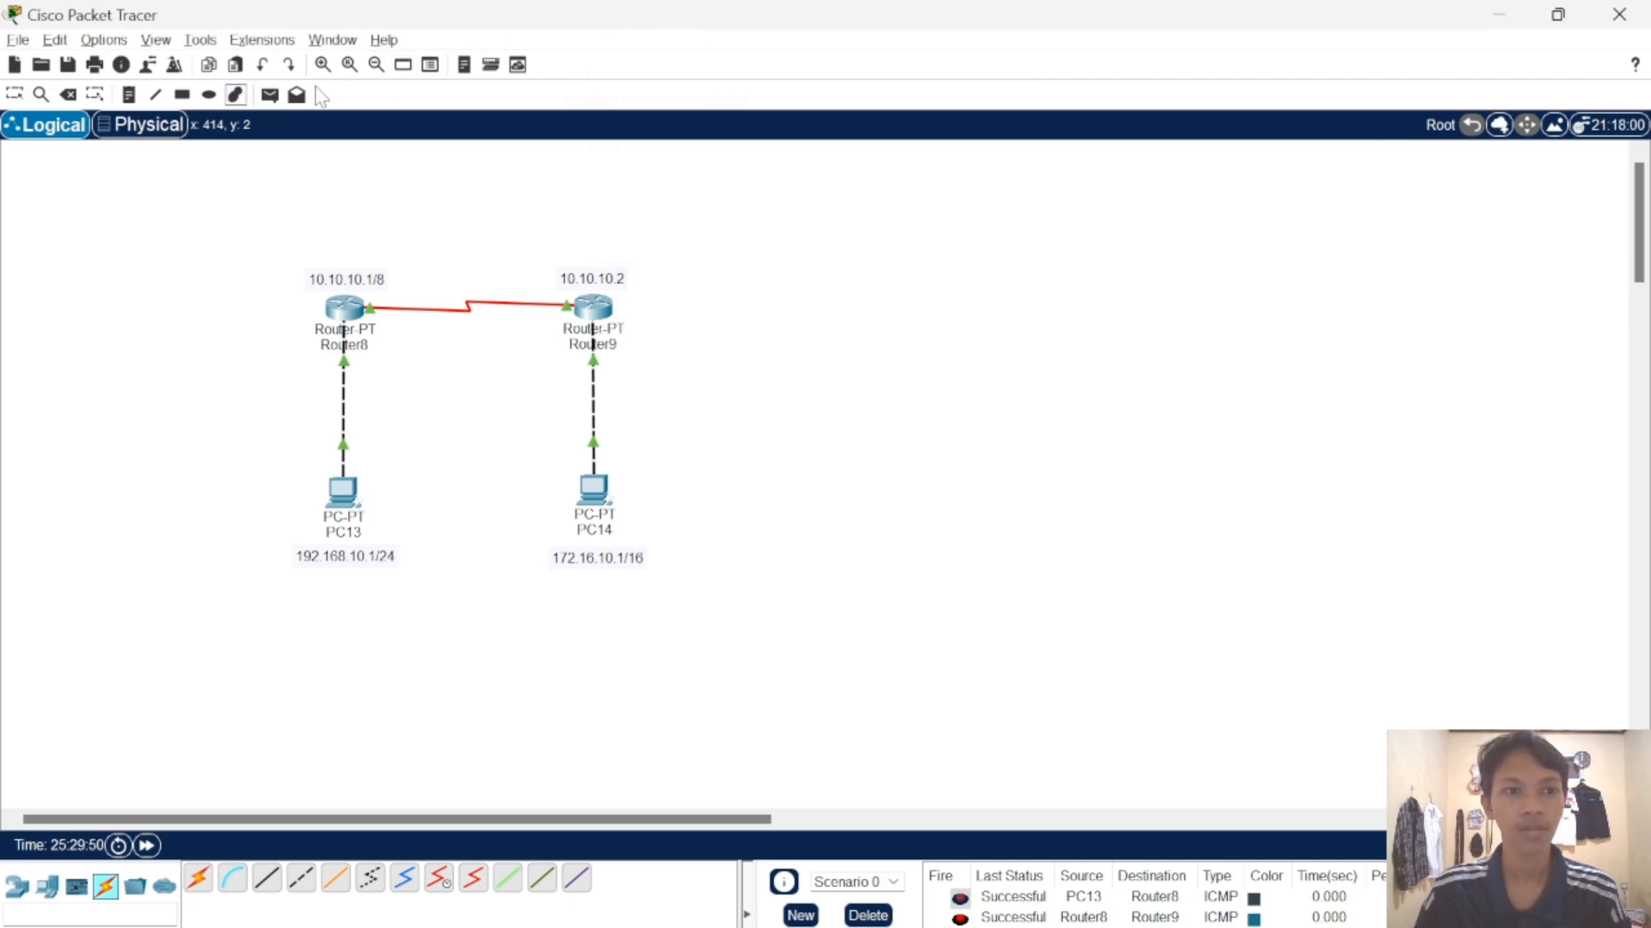
{"action": "left_click", "coordinate": [590, 302]}
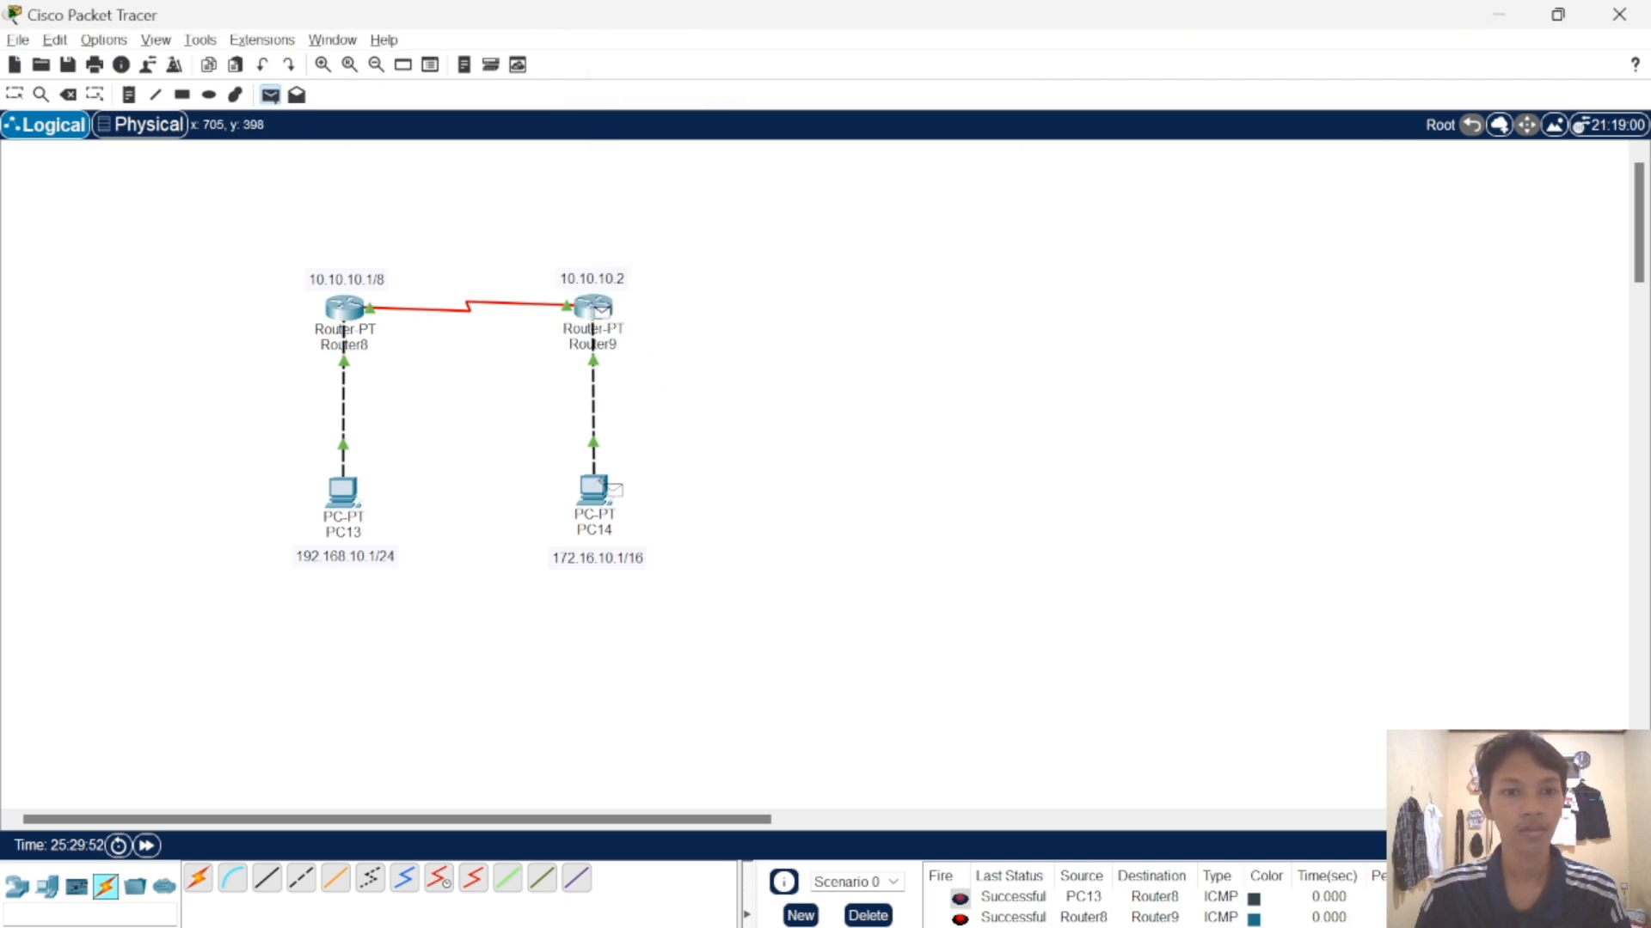
{"action": "left_click", "coordinate": [602, 492]}
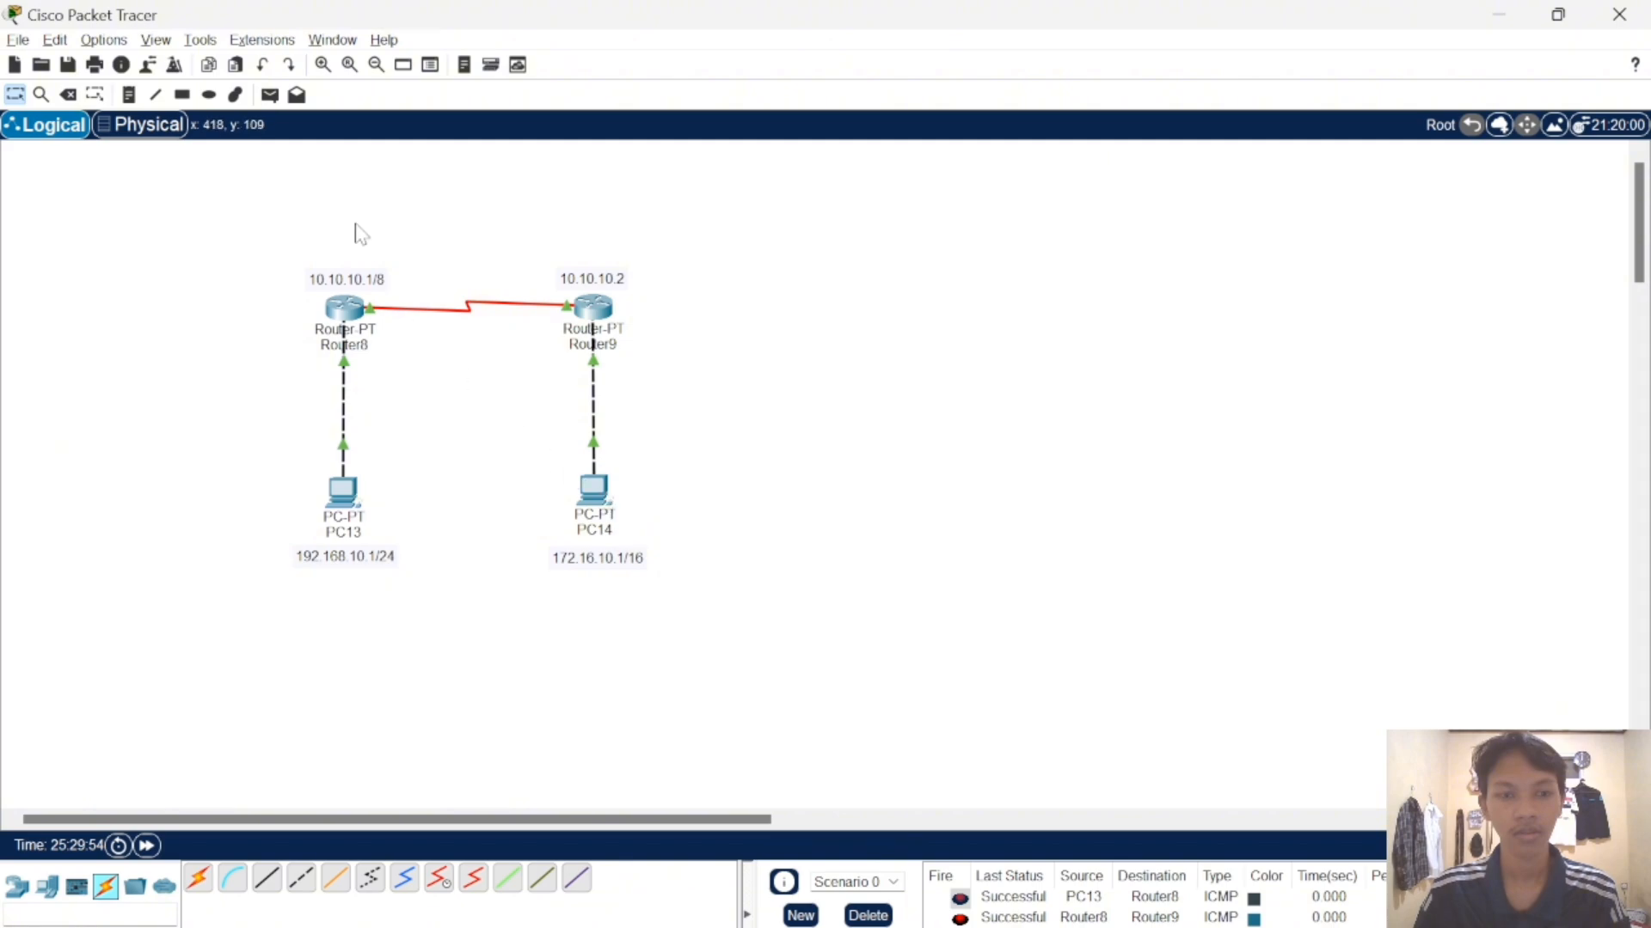
- Send another simple PDU from PC13 to PC14, and clear all PDU results from the scenario
{"action": "left_click", "coordinate": [270, 95]}
{"action": "left_click", "coordinate": [349, 490]}
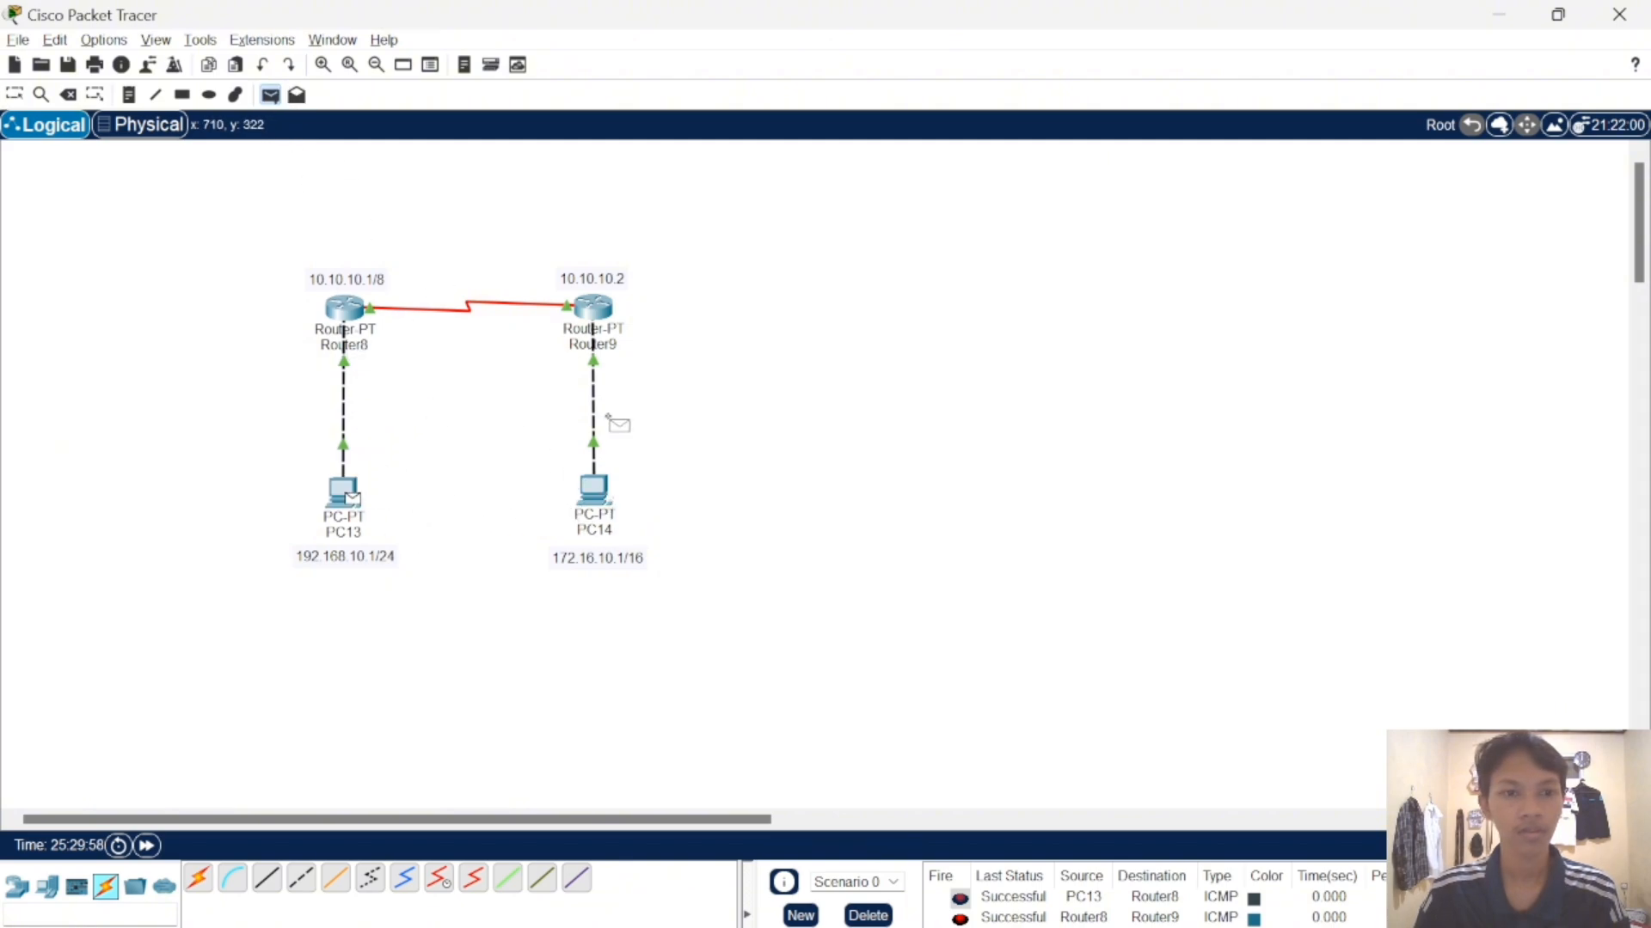
{"action": "left_click", "coordinate": [609, 497]}
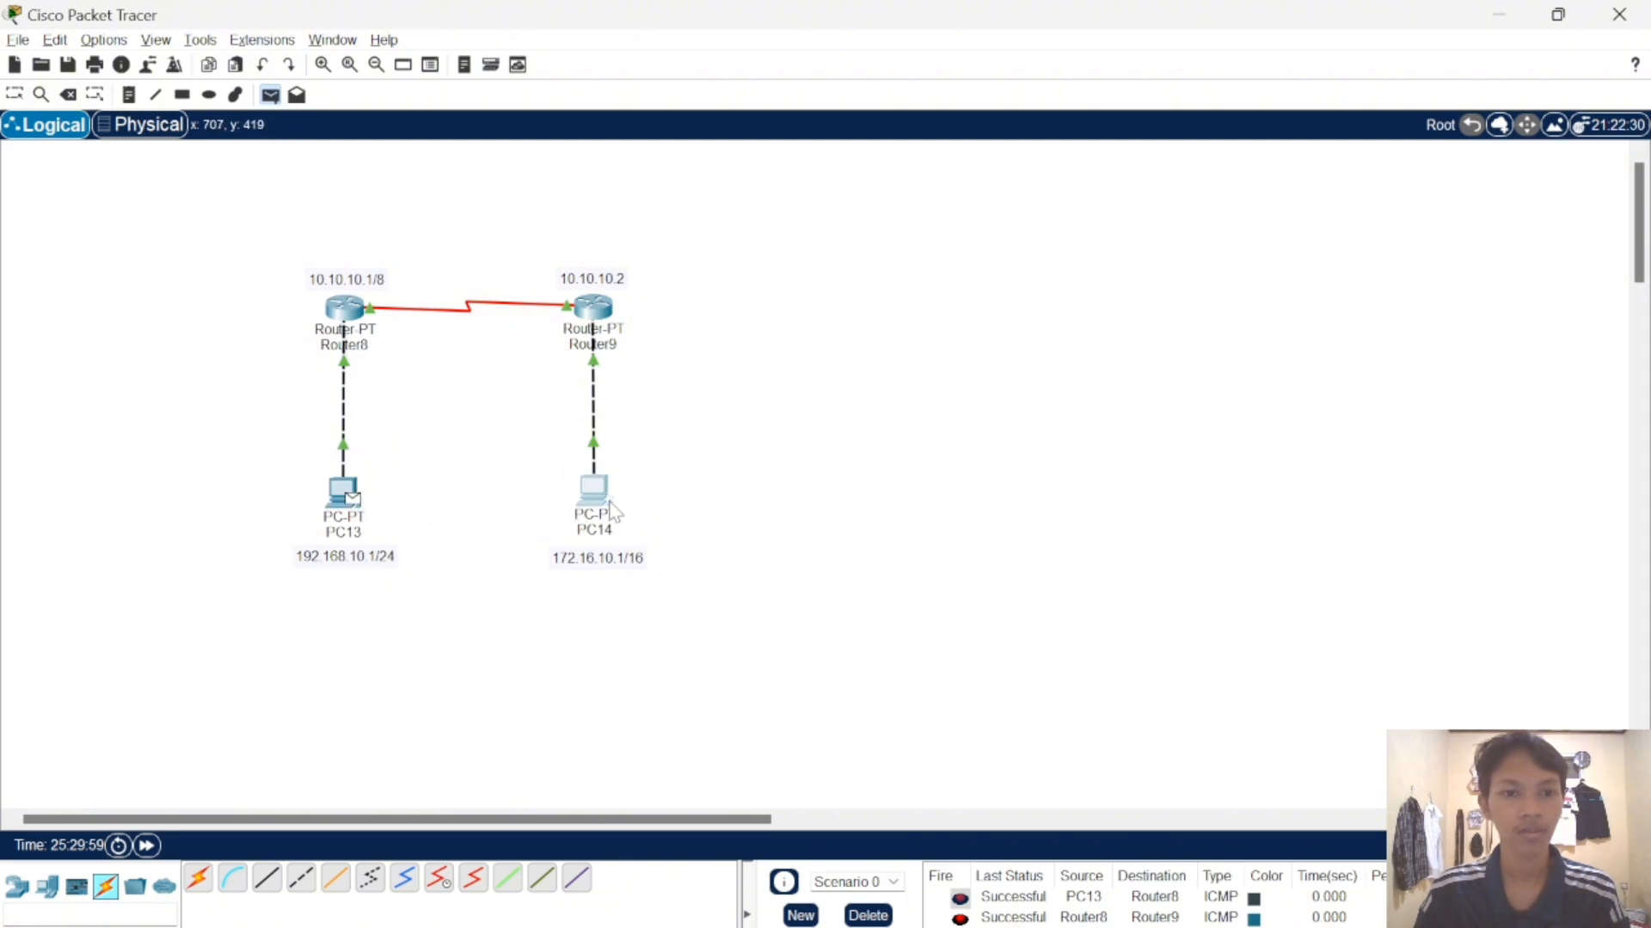
{"action": "left_click", "coordinate": [869, 916]}
- Retest end-to-end connectivity by sending a simple PDU from PC13 to PC14 in the cleared scenario
{"action": "left_click", "coordinate": [272, 95]}
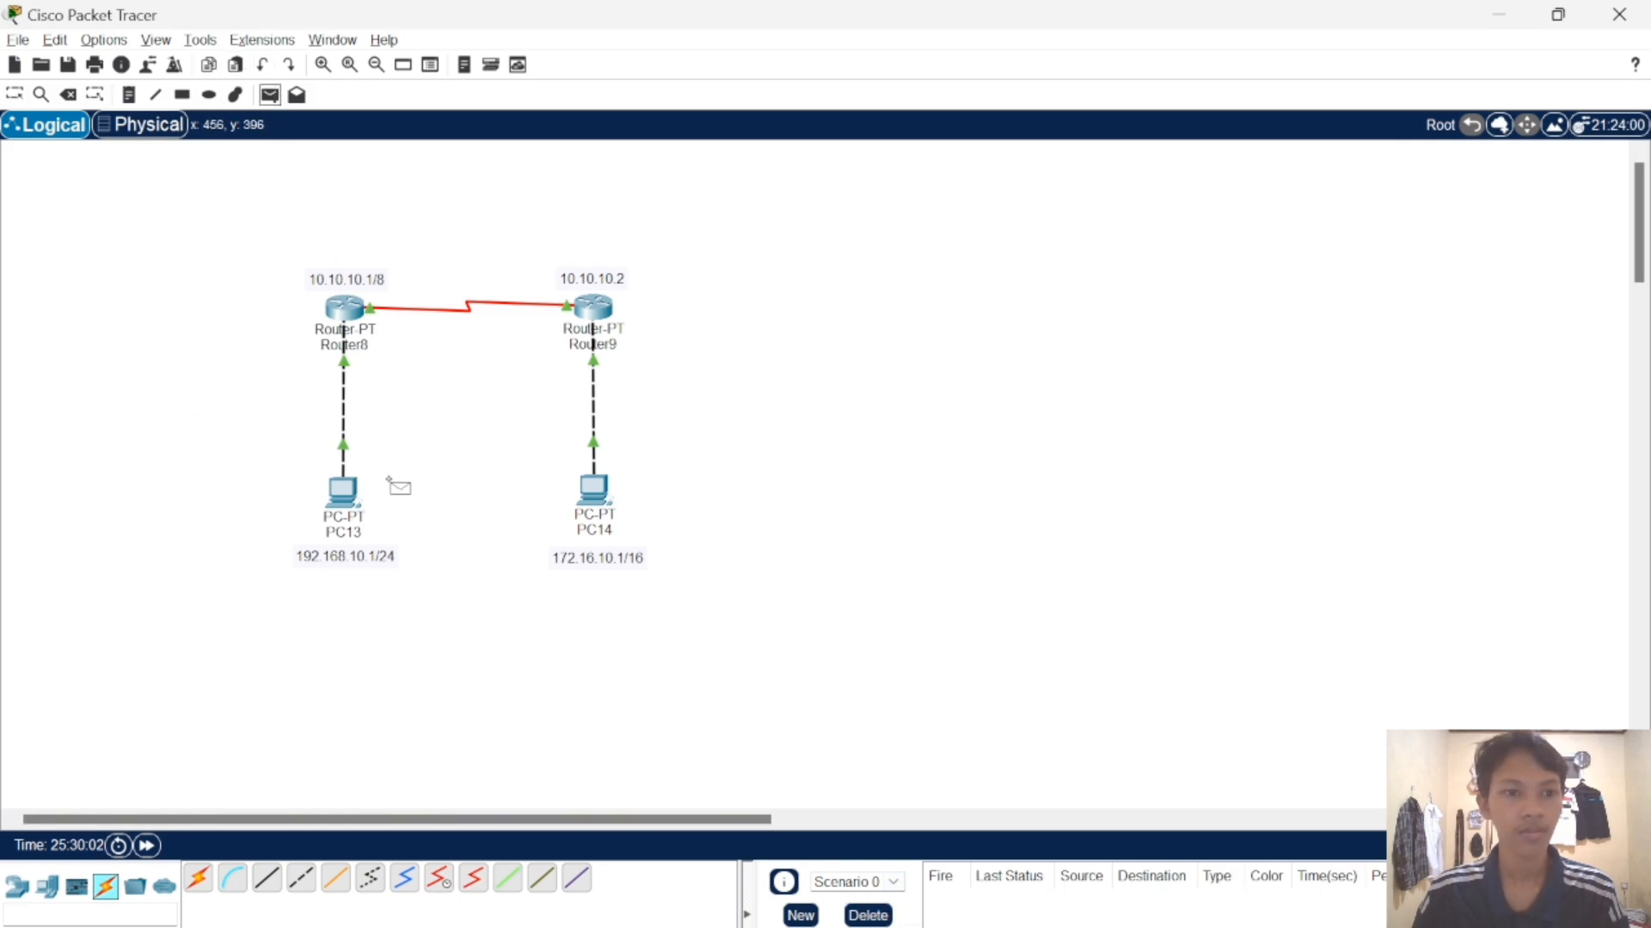
{"action": "left_click", "coordinate": [348, 492]}
{"action": "left_click", "coordinate": [609, 503]}
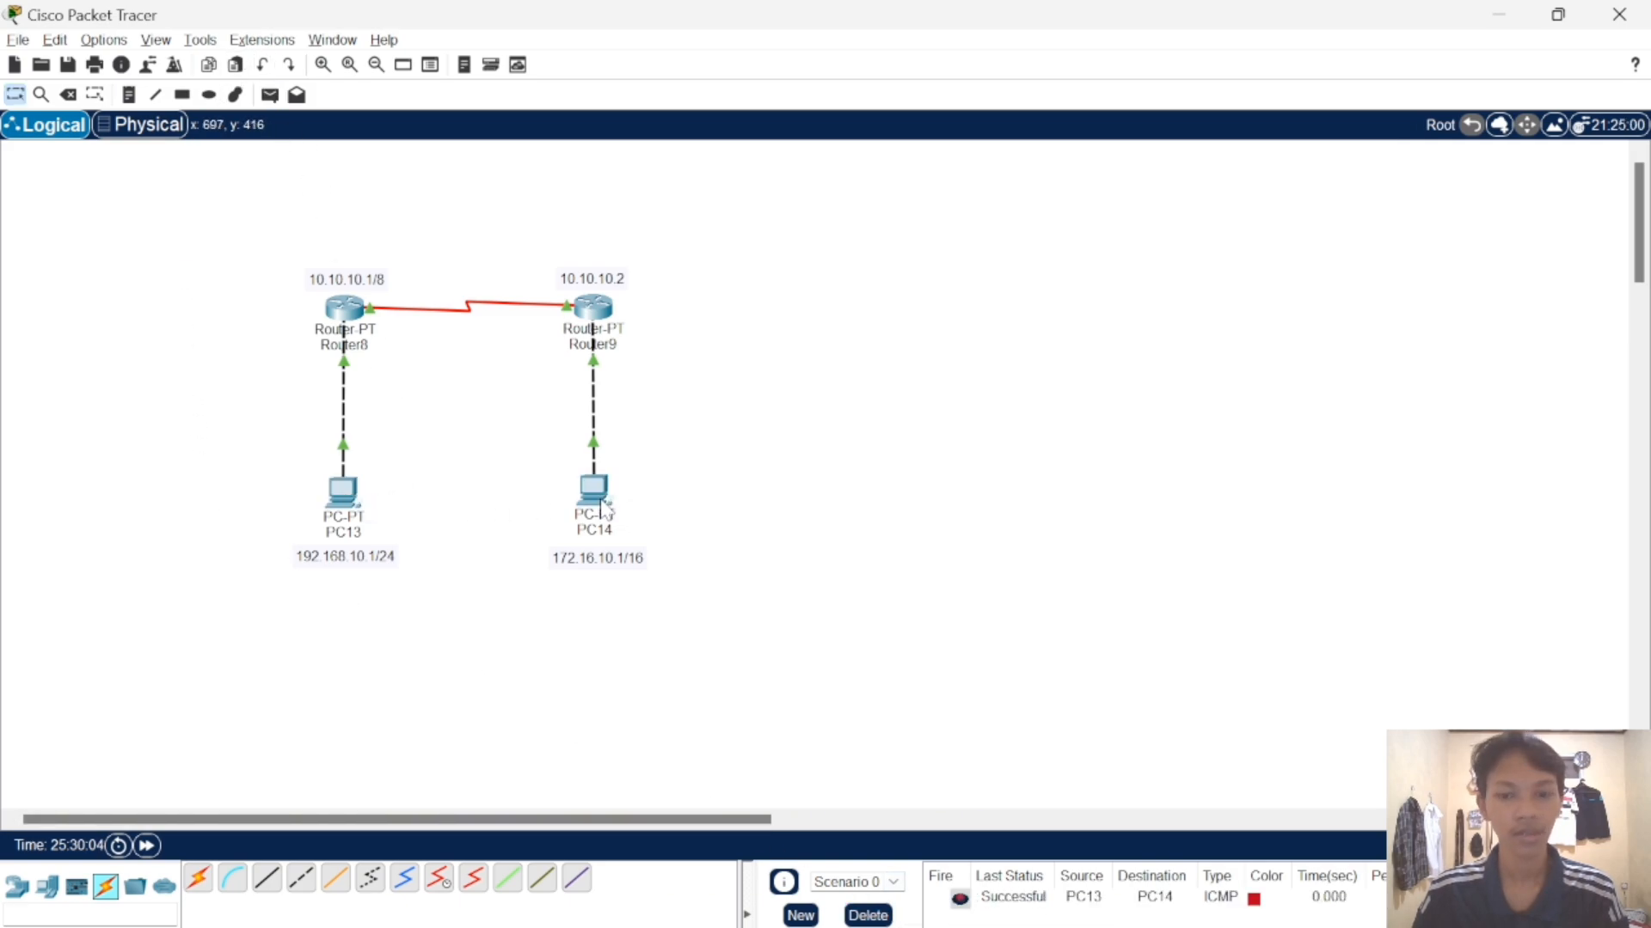